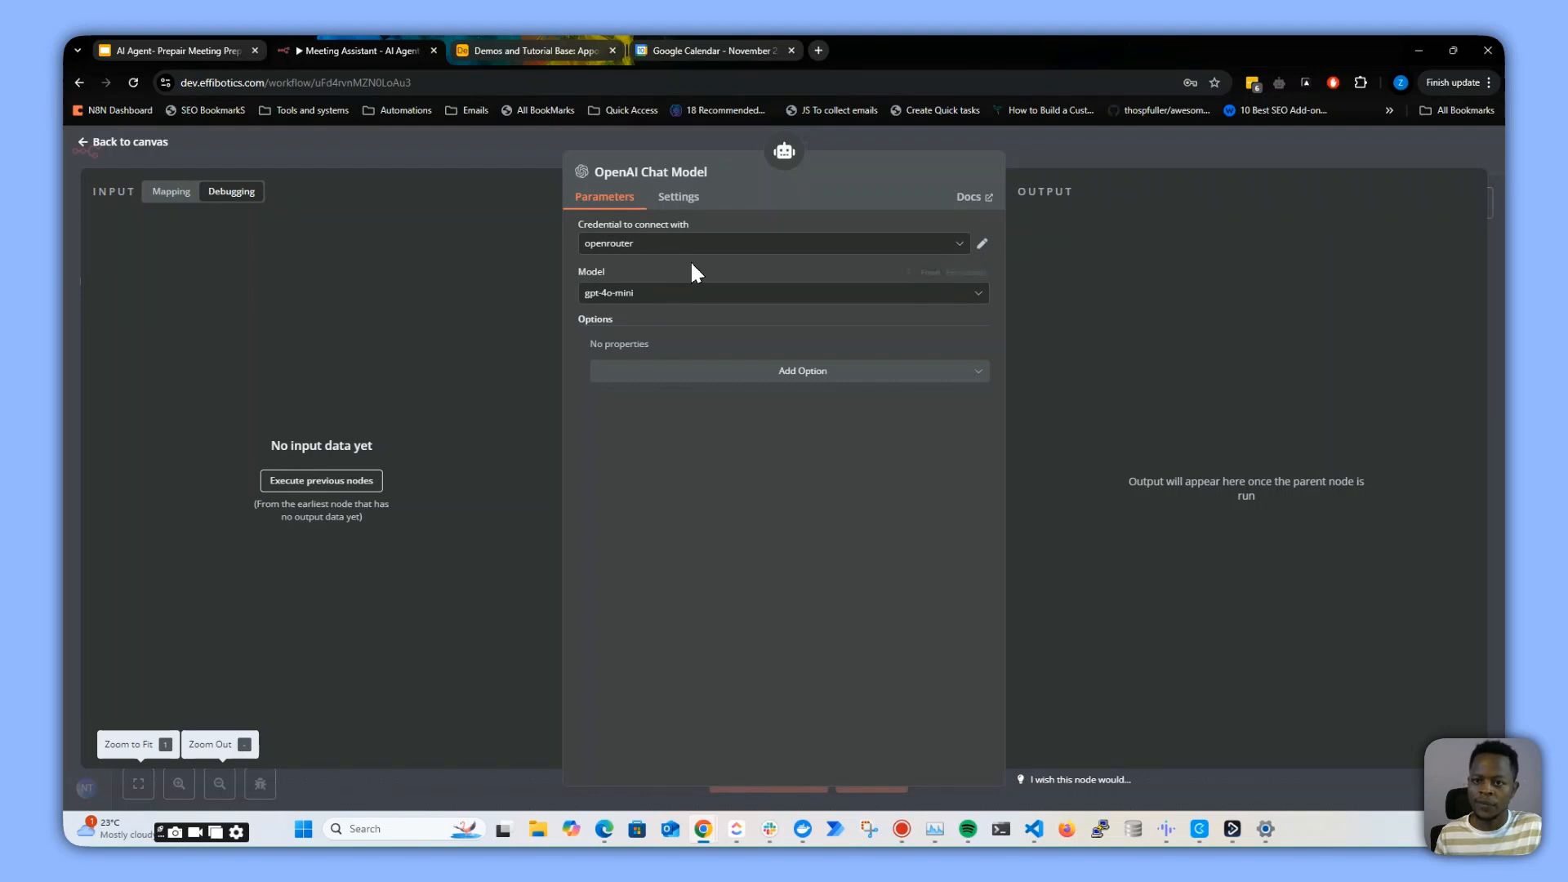
left_click(666, 371)
left_click(760, 408)
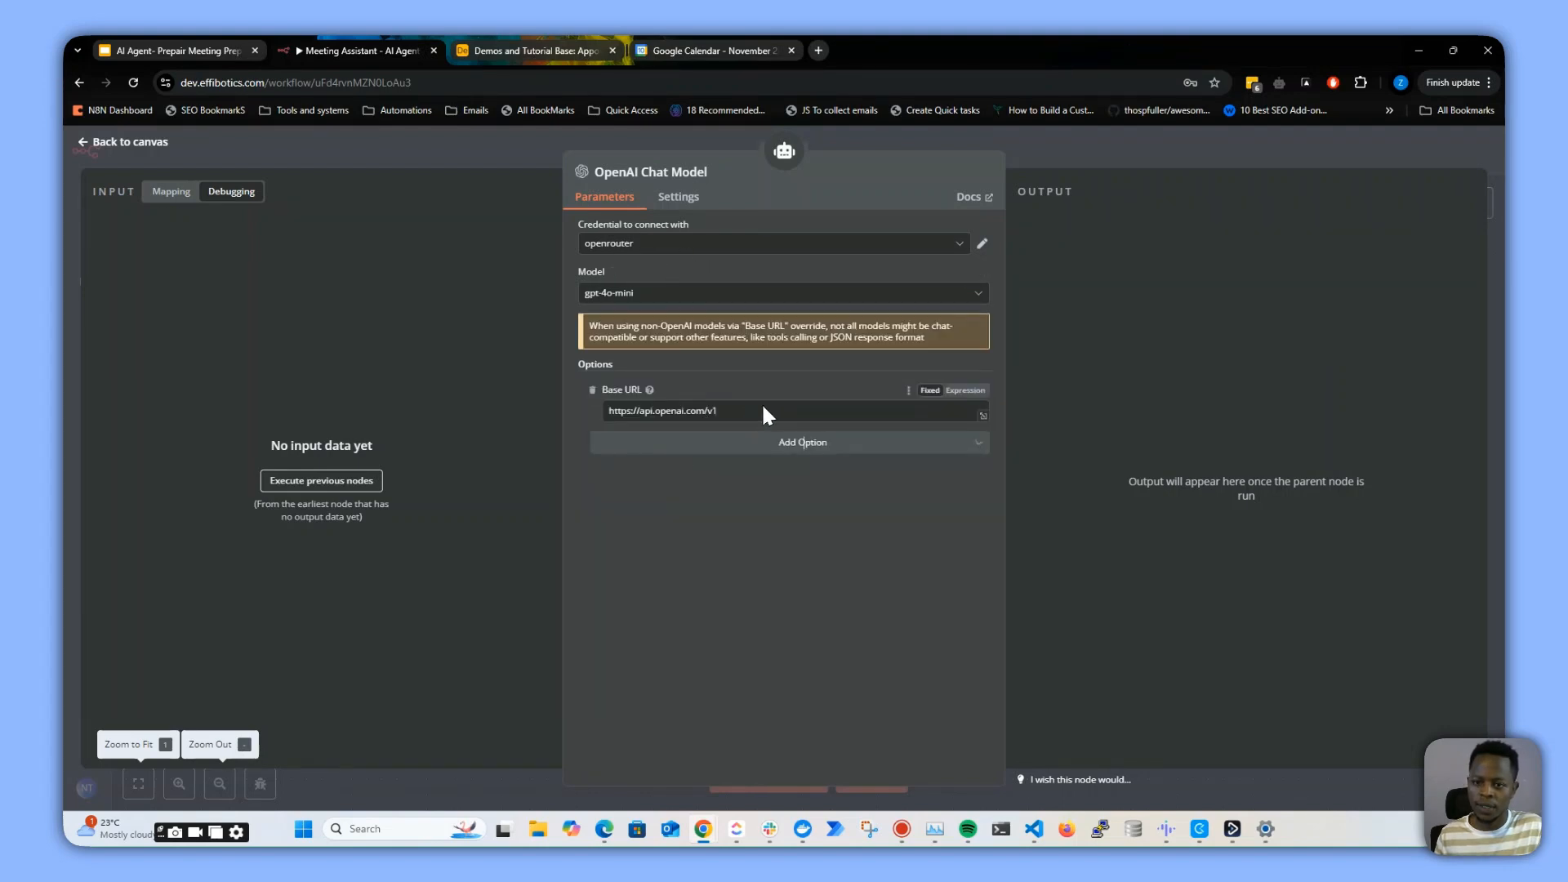
key("BackSpace")
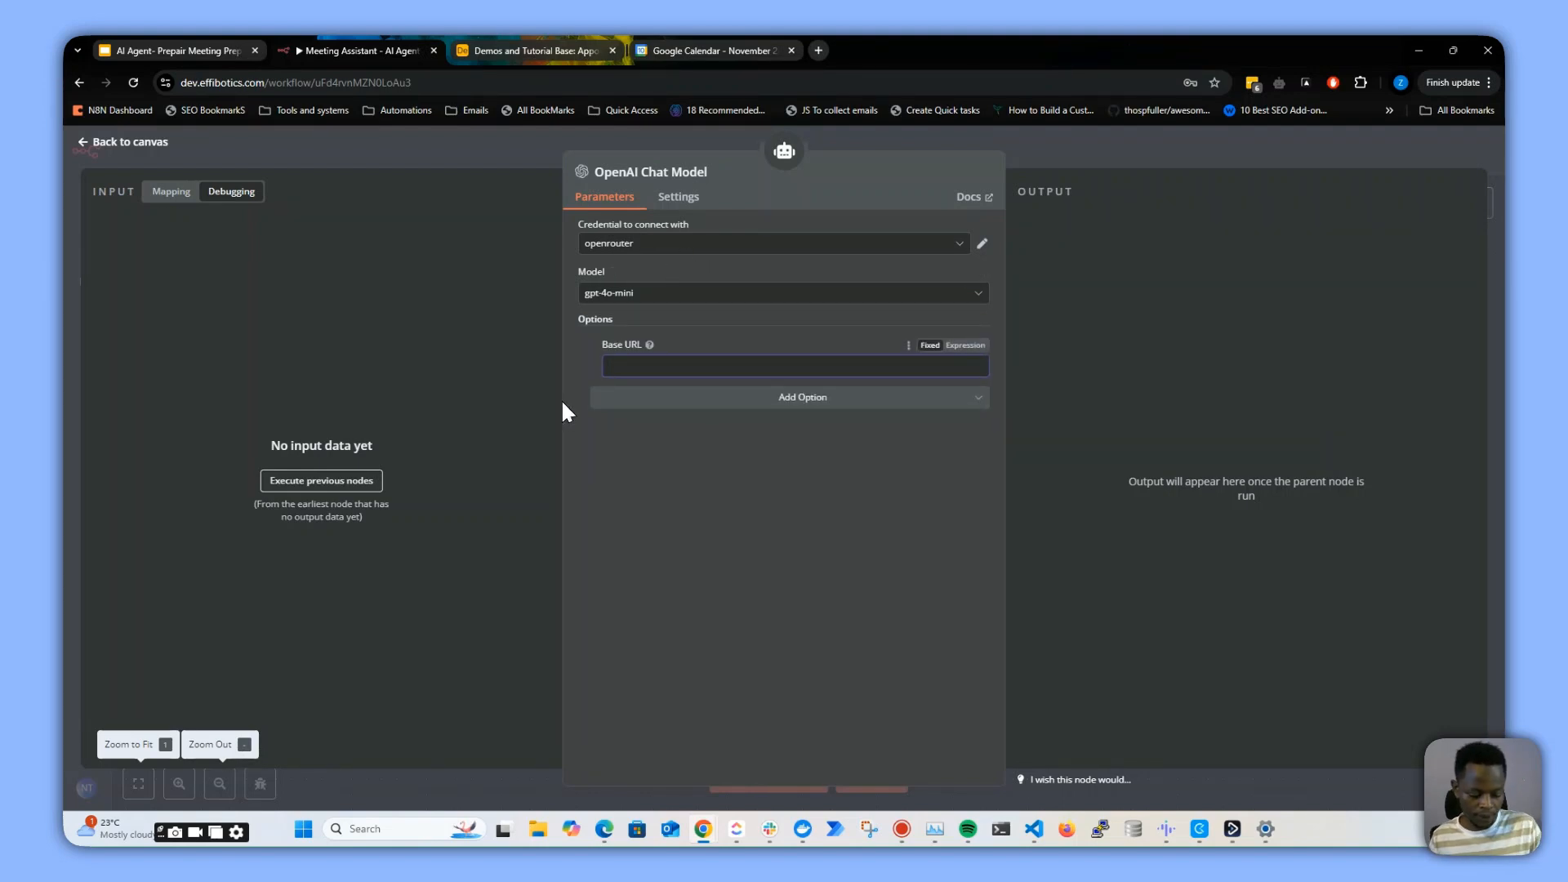
key("super+v")
left_click(680, 572)
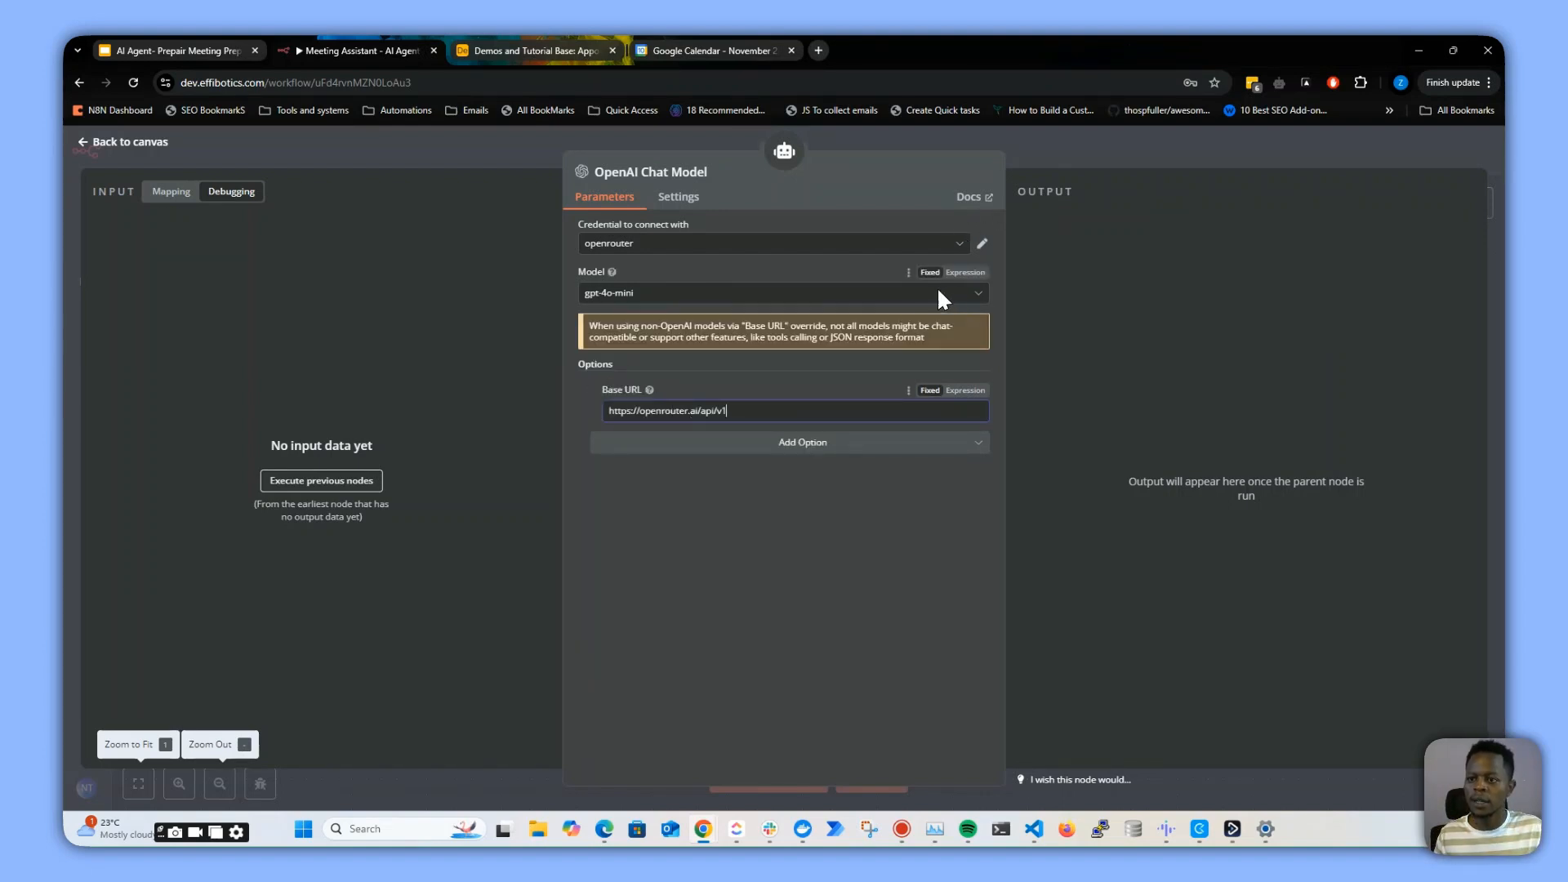
Set the chat model's Model to openai/gpt-4o-mini and return to the workflow canvas
left_click(890, 307)
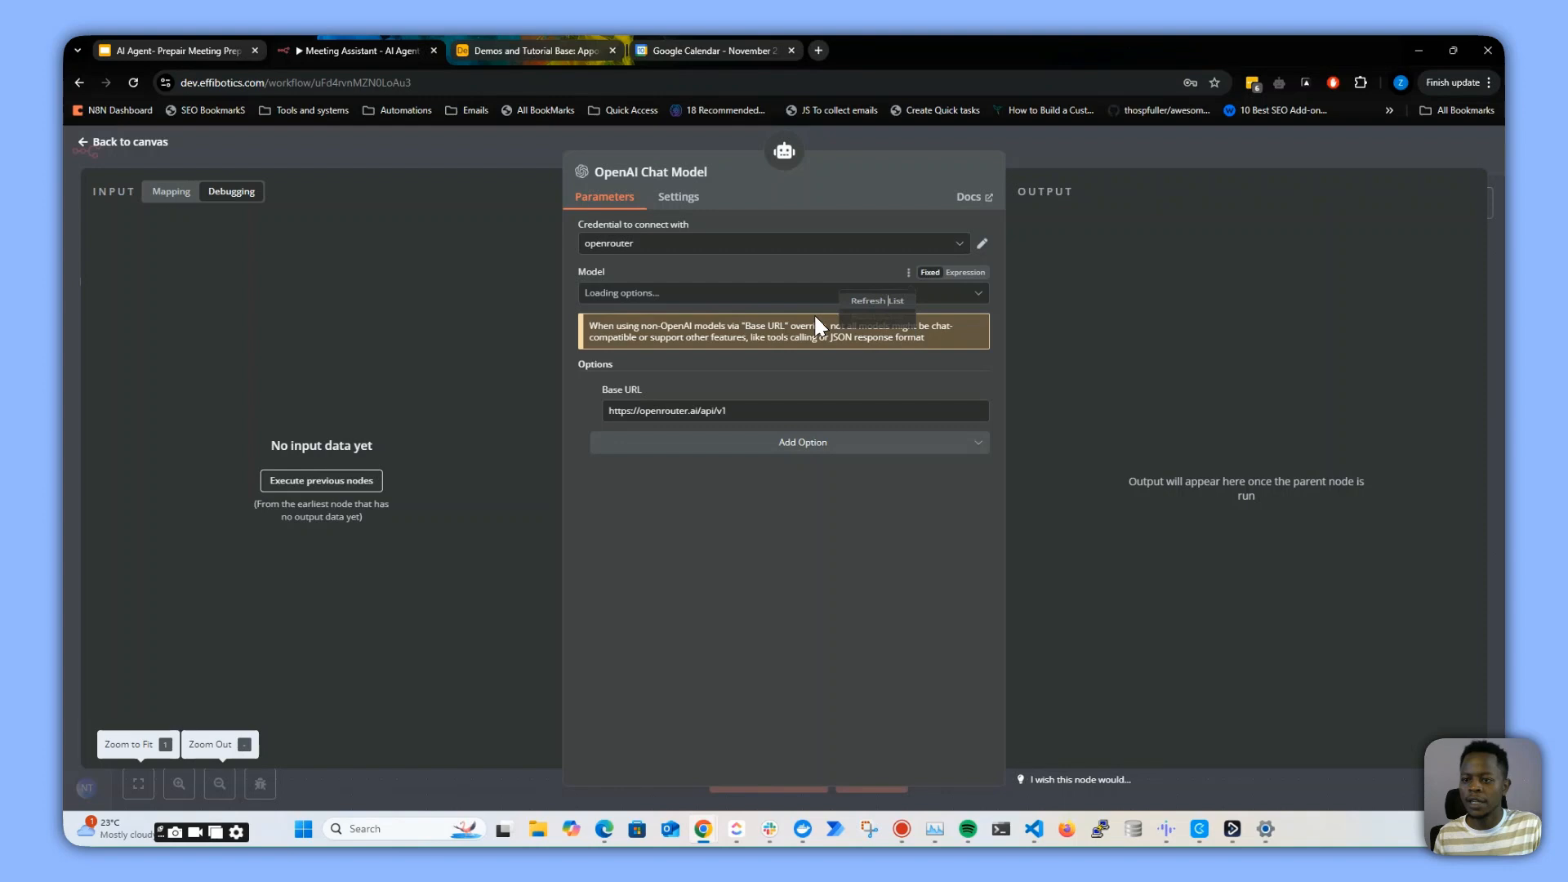
left_click(682, 293)
type("openai")
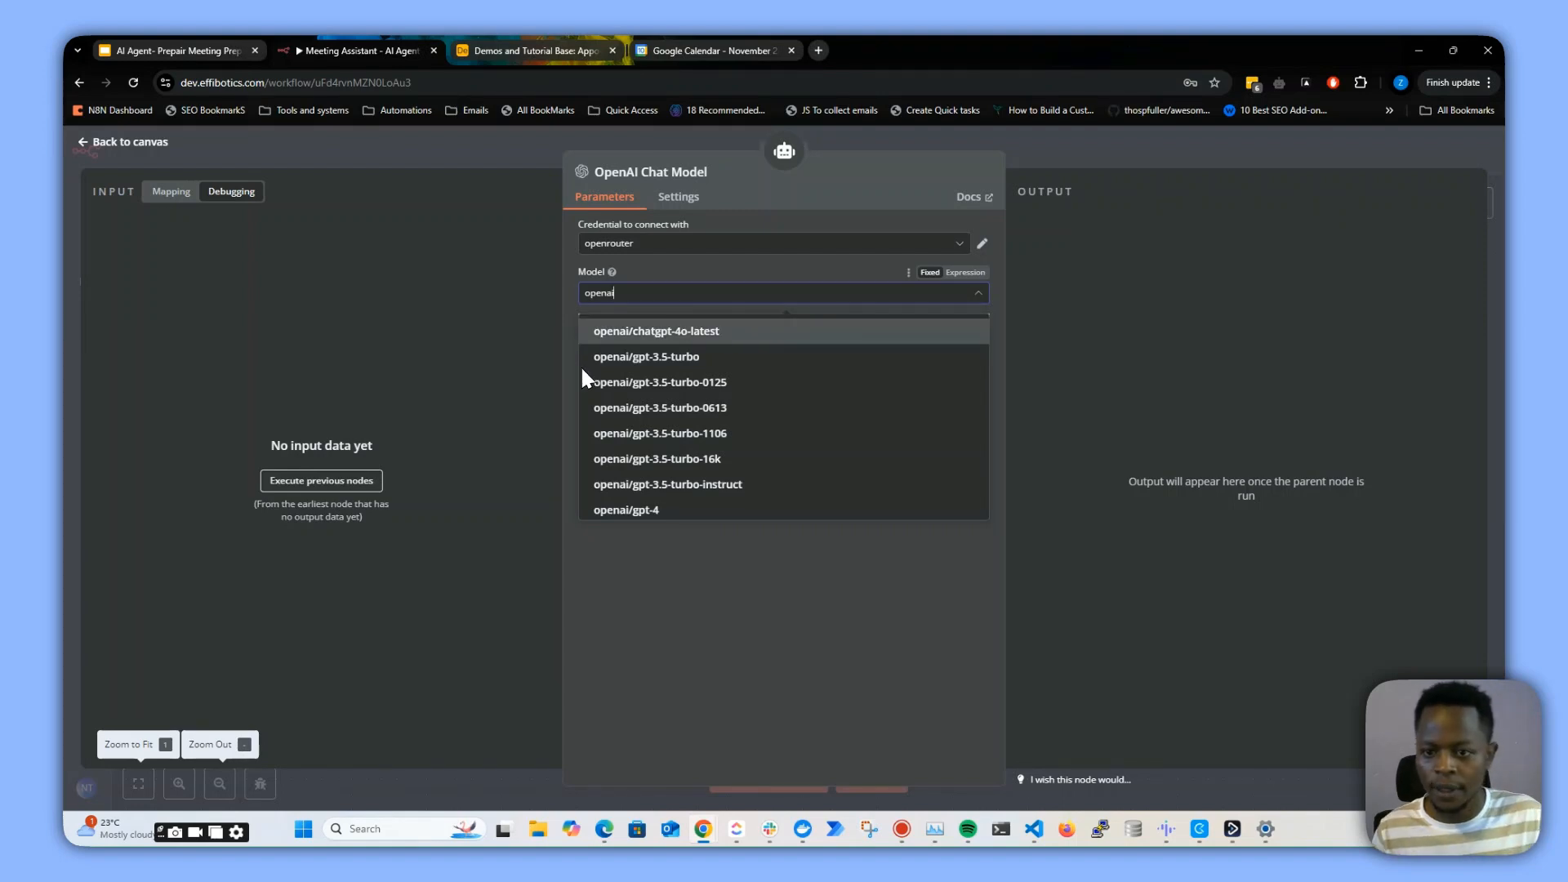
scroll(686, 447, "down", 2)
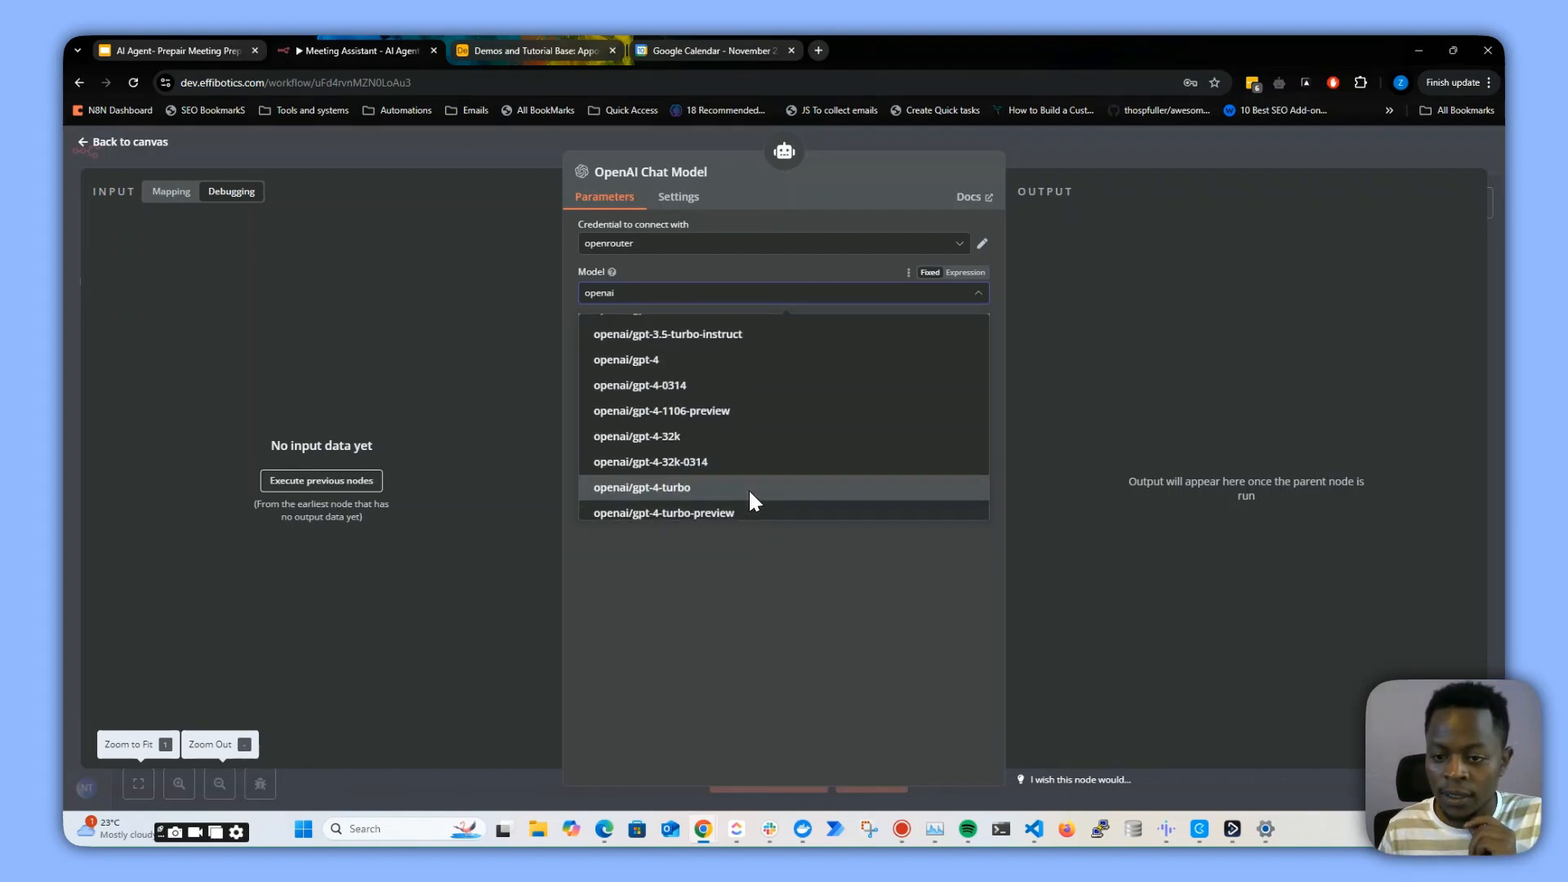
scroll(760, 482, "up", 1)
scroll(765, 470, "down", 1)
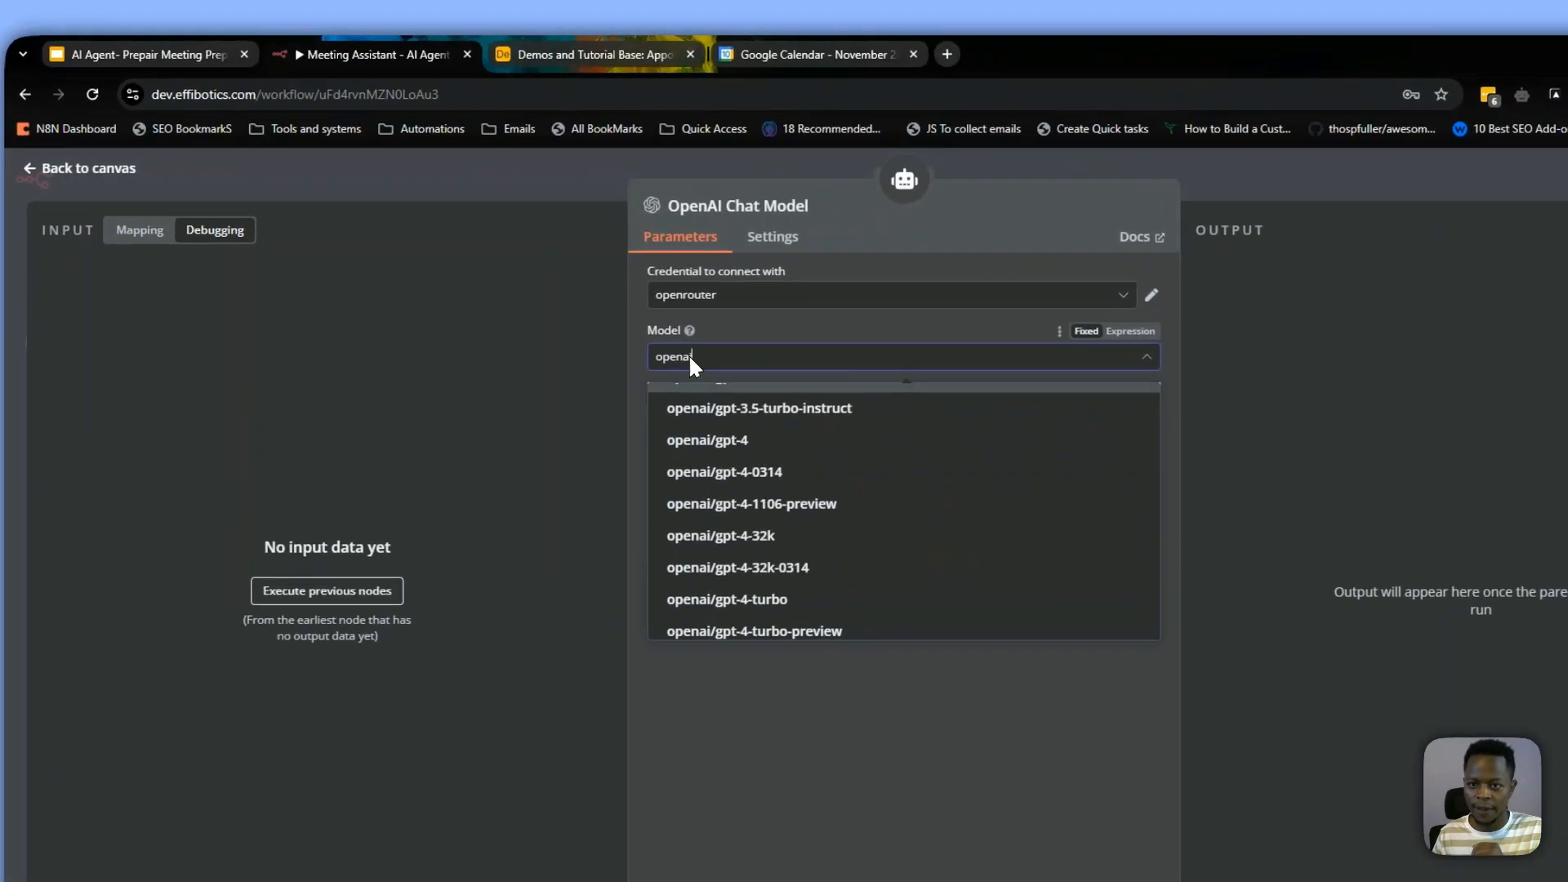
left_click_drag(614, 292, 581, 294)
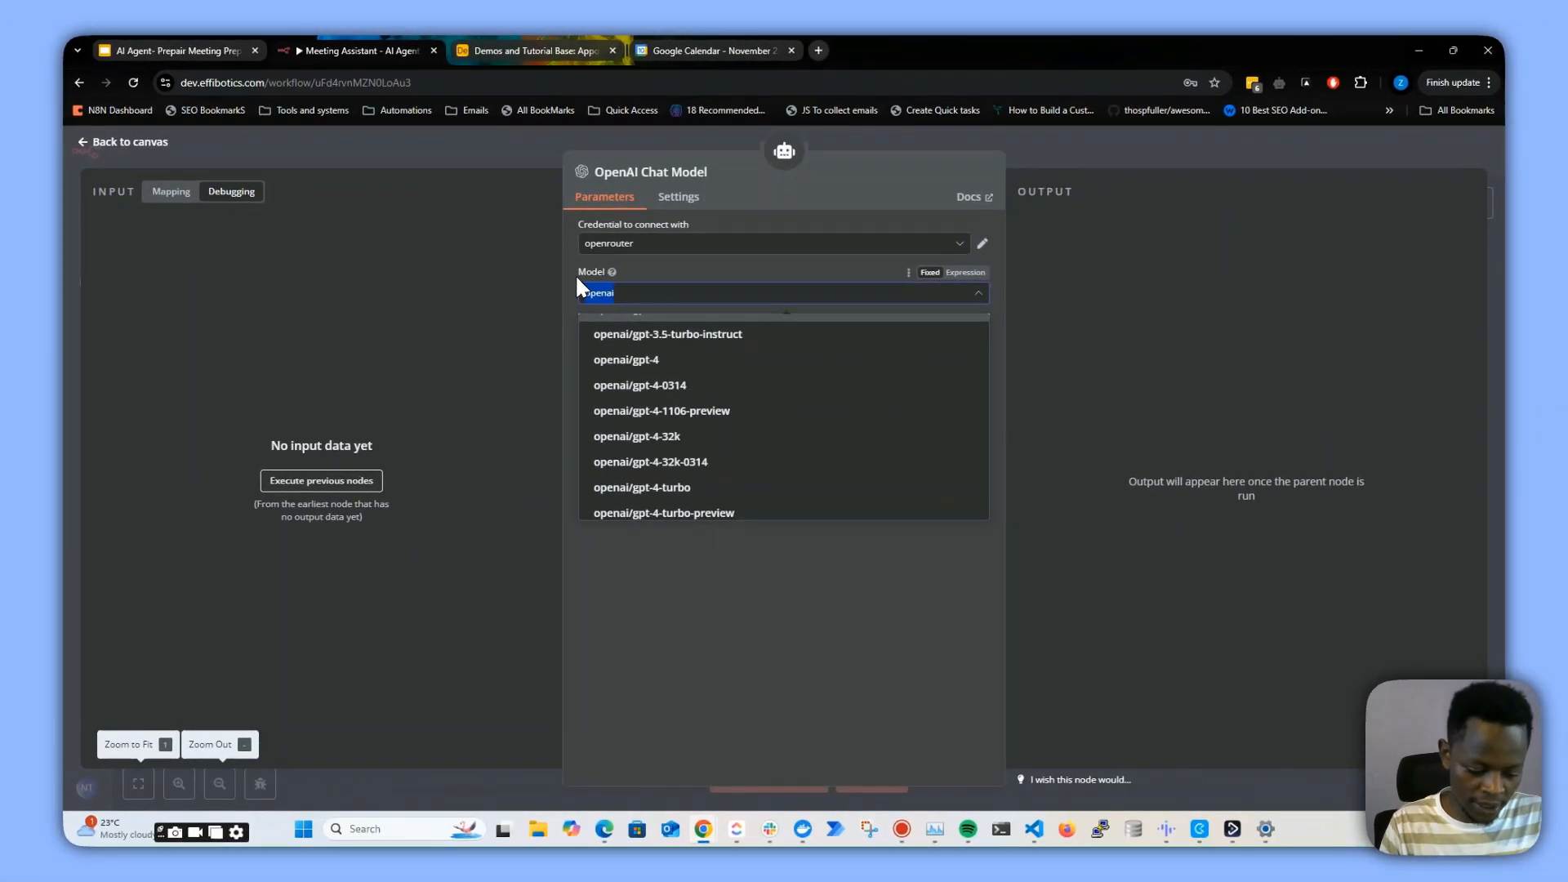
key("BackSpace")
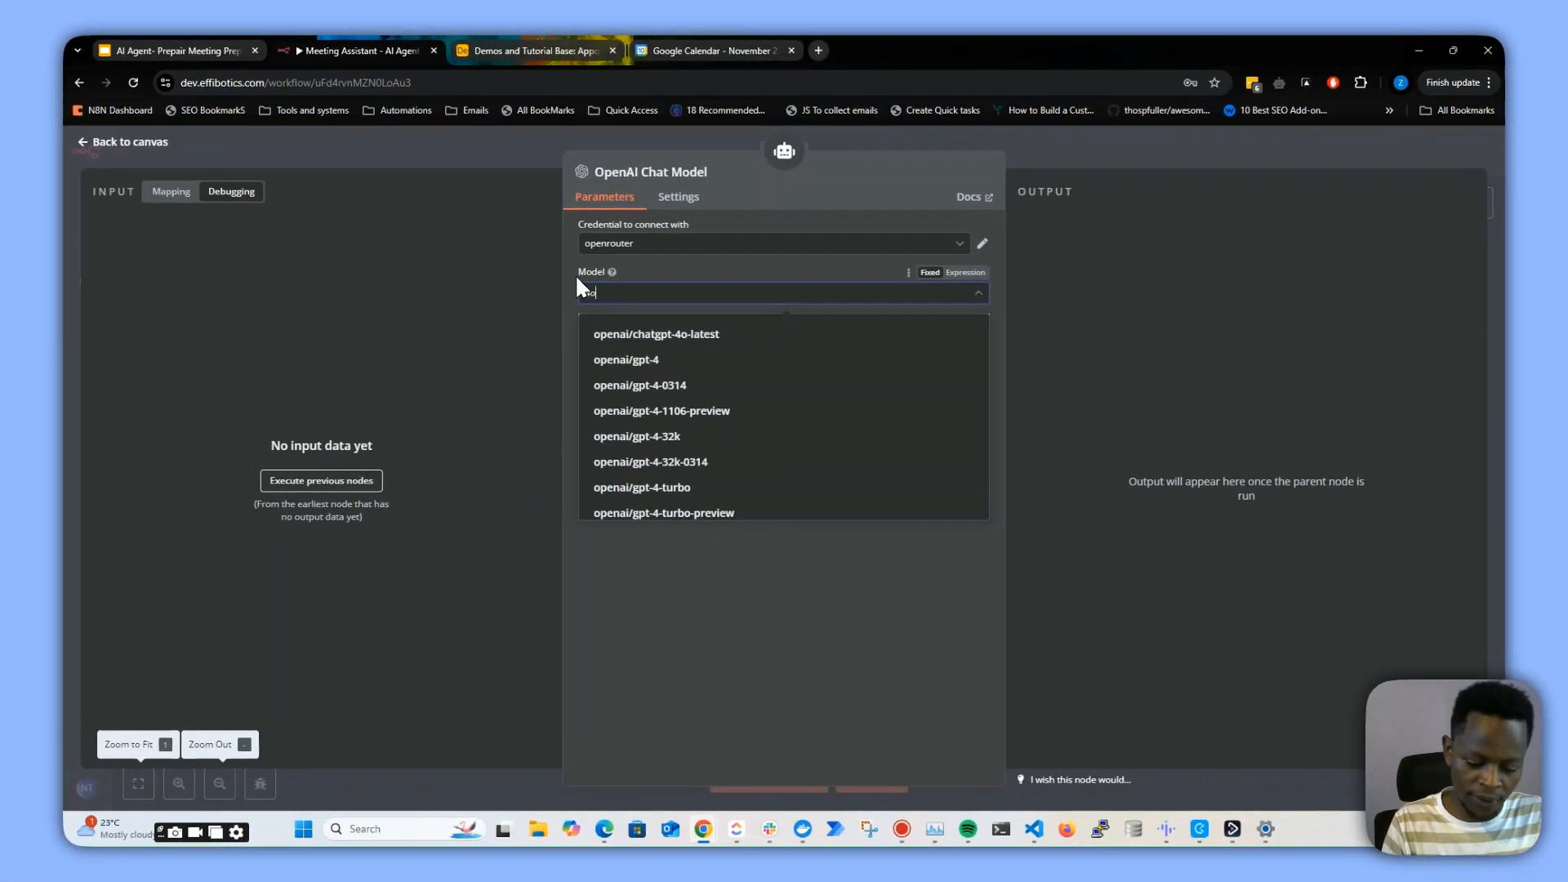
type("4o")
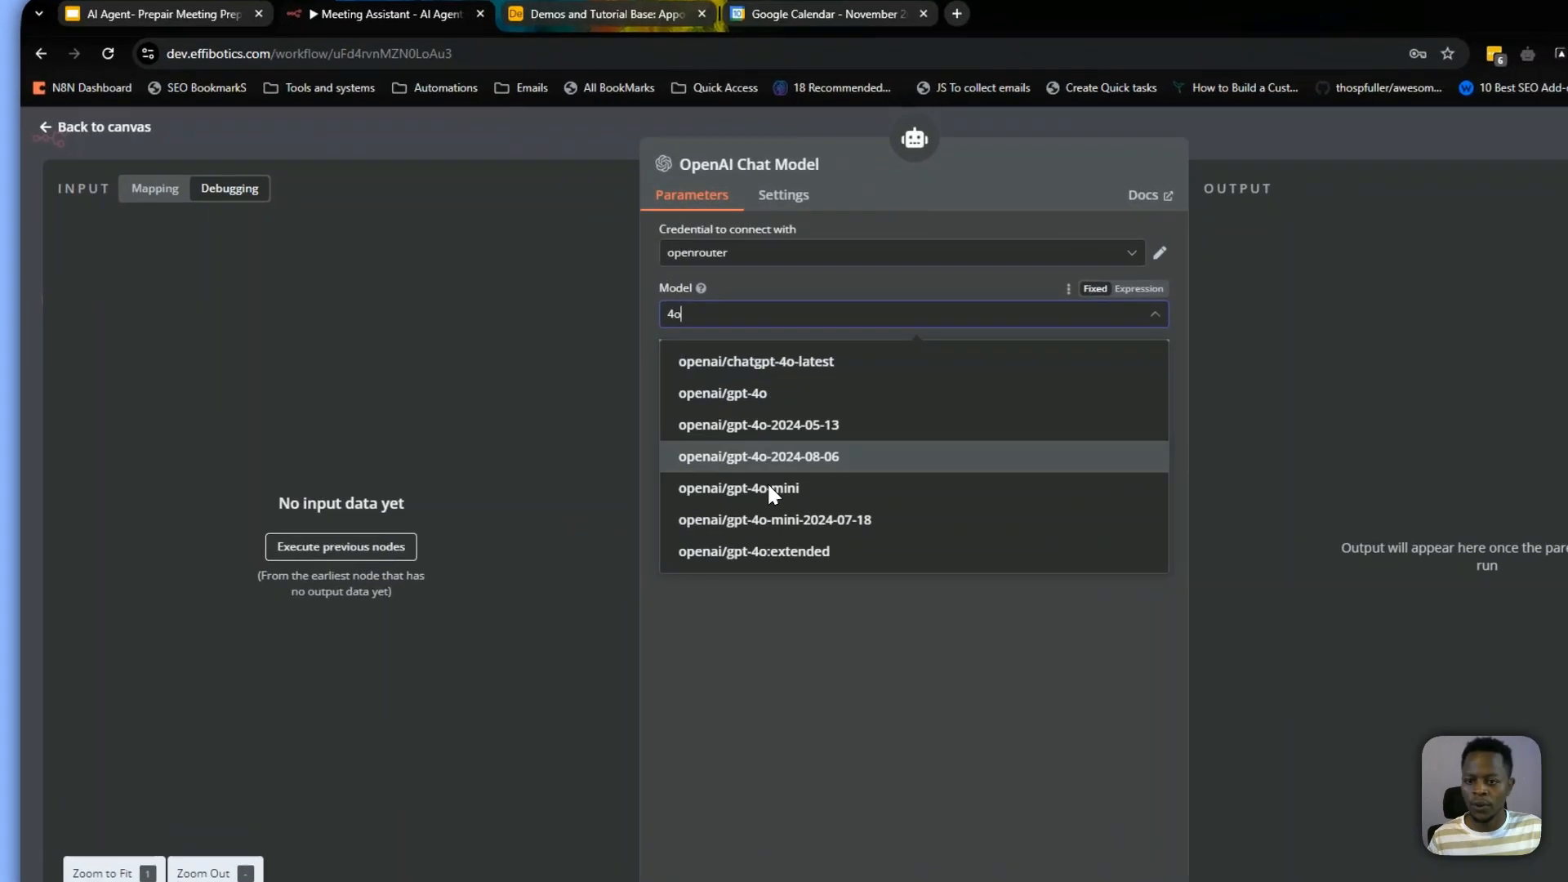
left_click(770, 489)
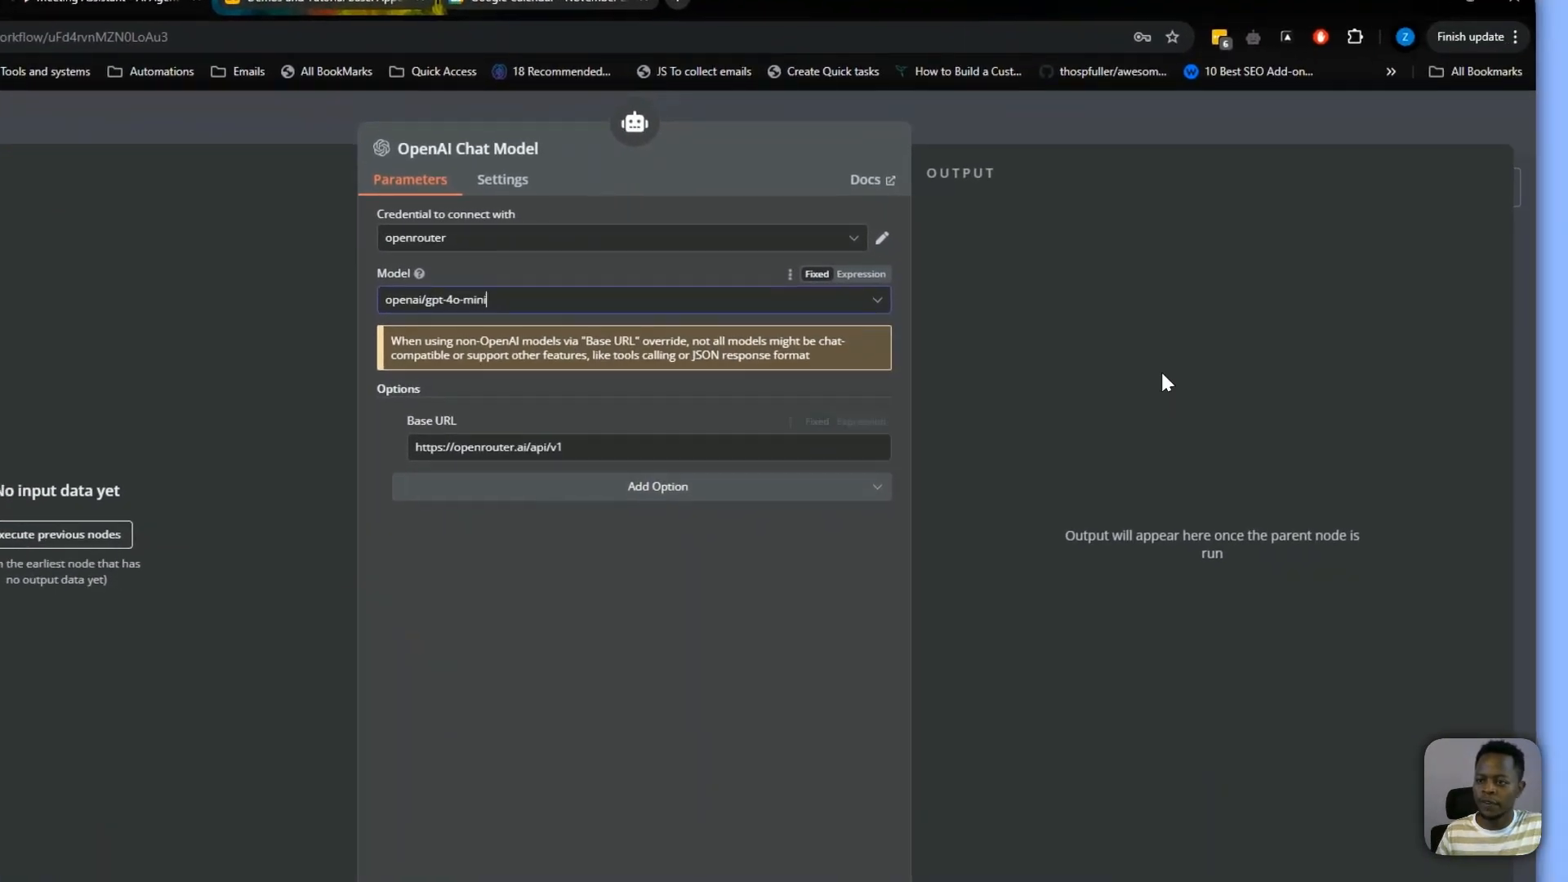
left_click(1353, 411)
left_click(1235, 164)
left_click(1380, 166)
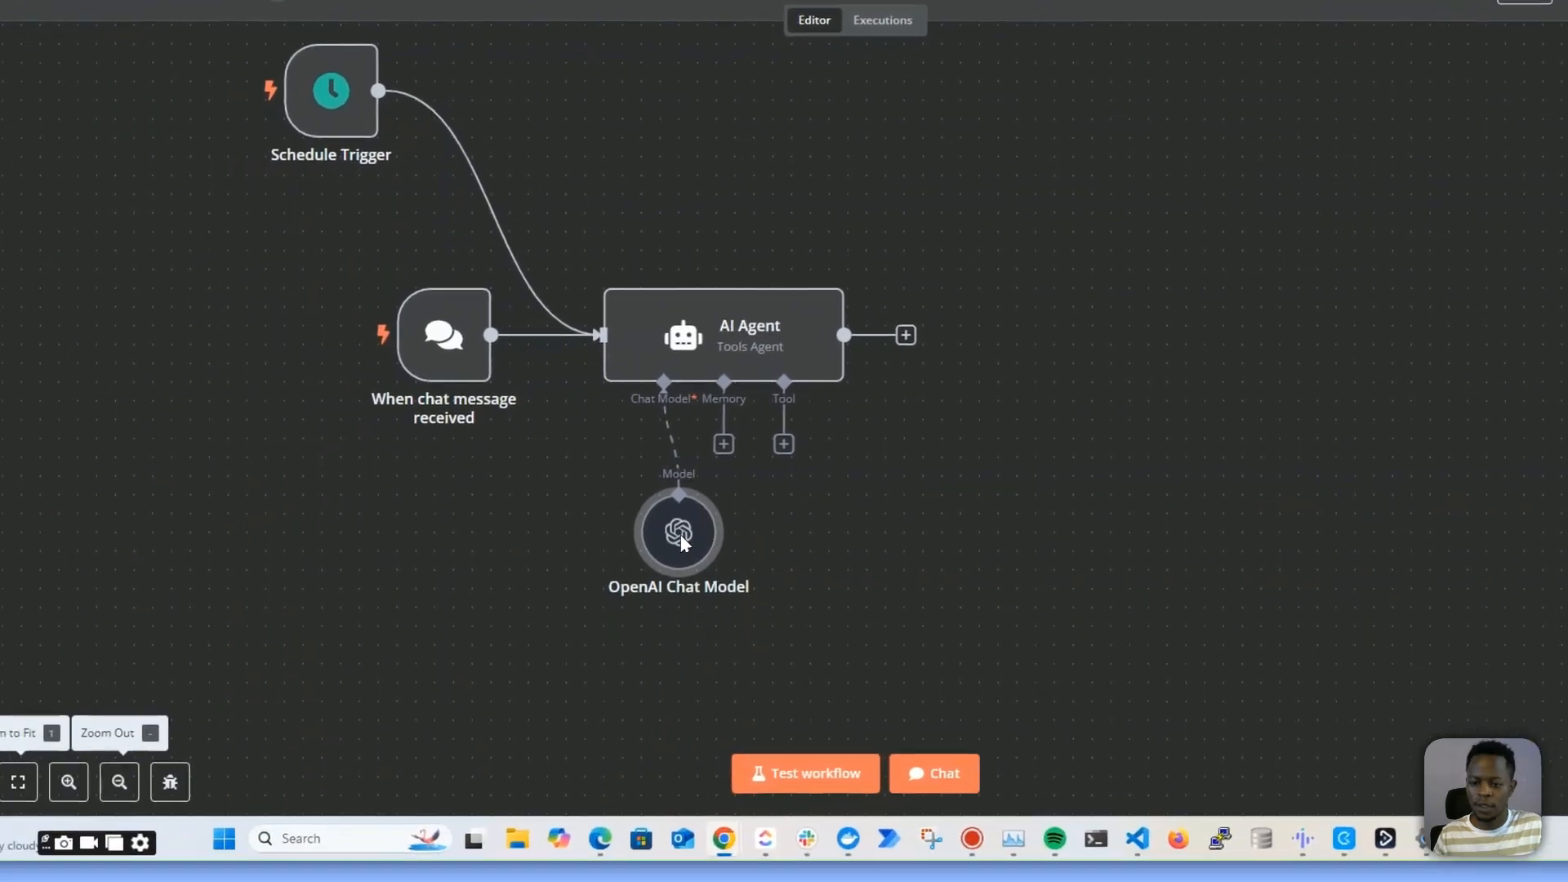
Test the AI Agent by sending the chat message "hi"
left_click_drag(460, 639, 327, 736)
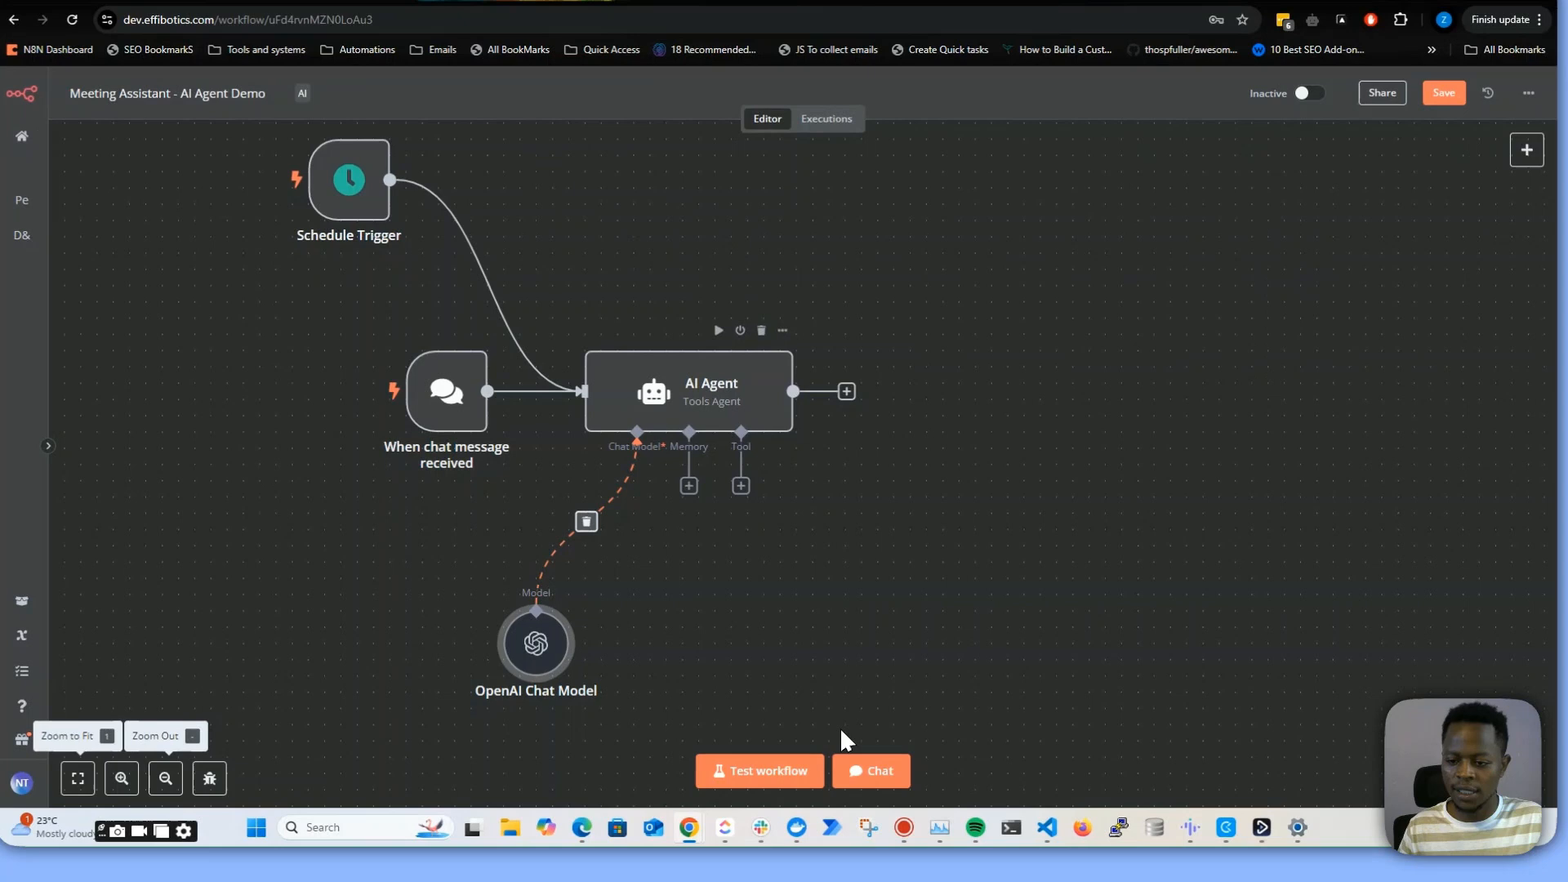
left_click(868, 776)
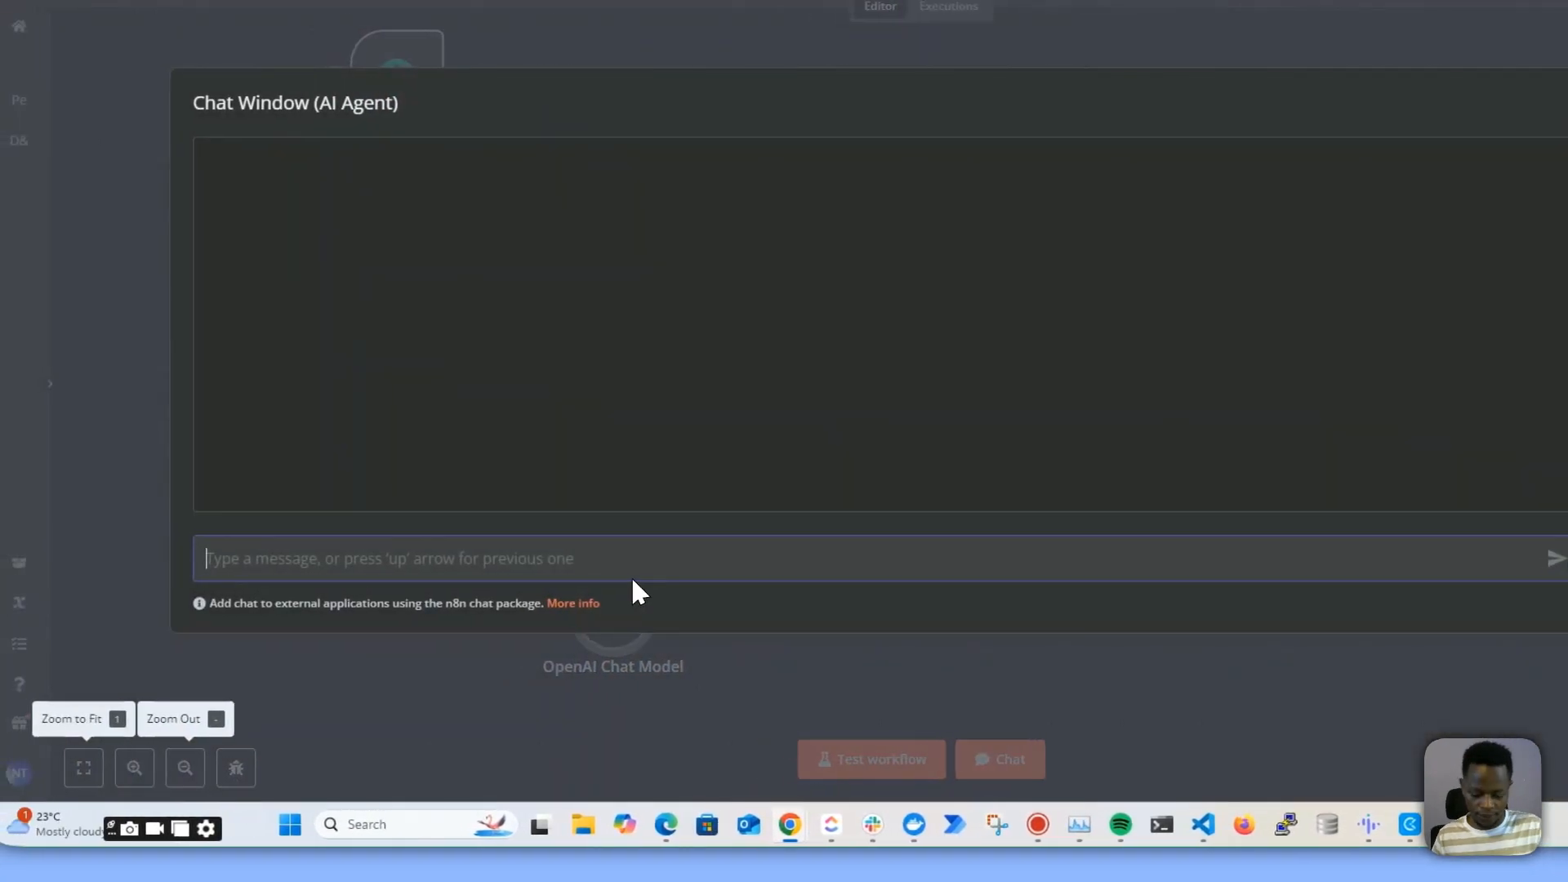
type("hi")
key("Return")
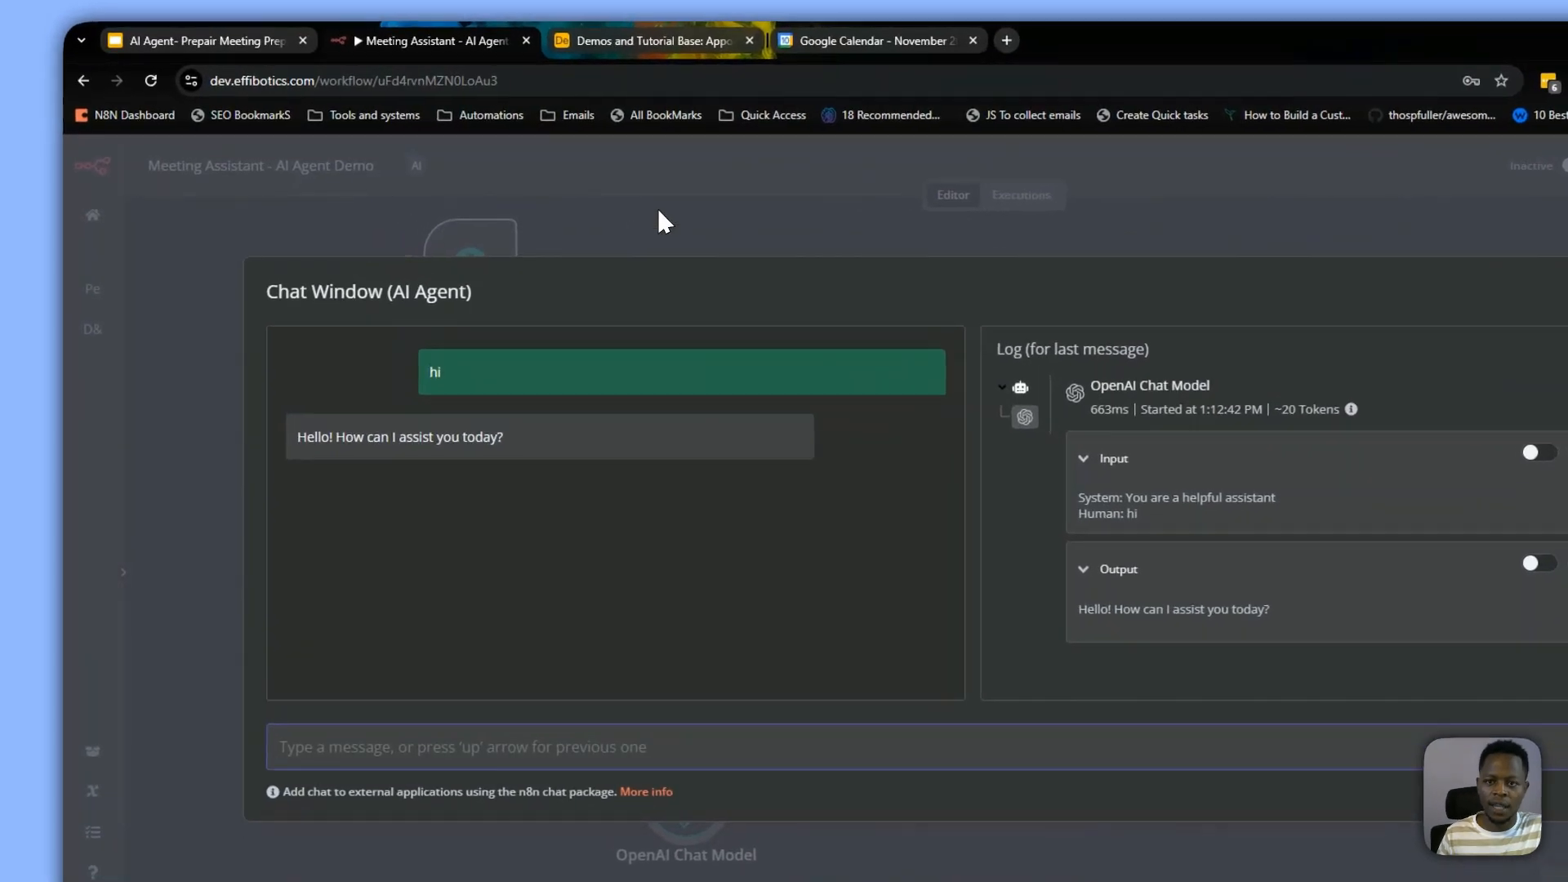
Close the chat window and deactivate the Schedule Trigger node
left_click(659, 211)
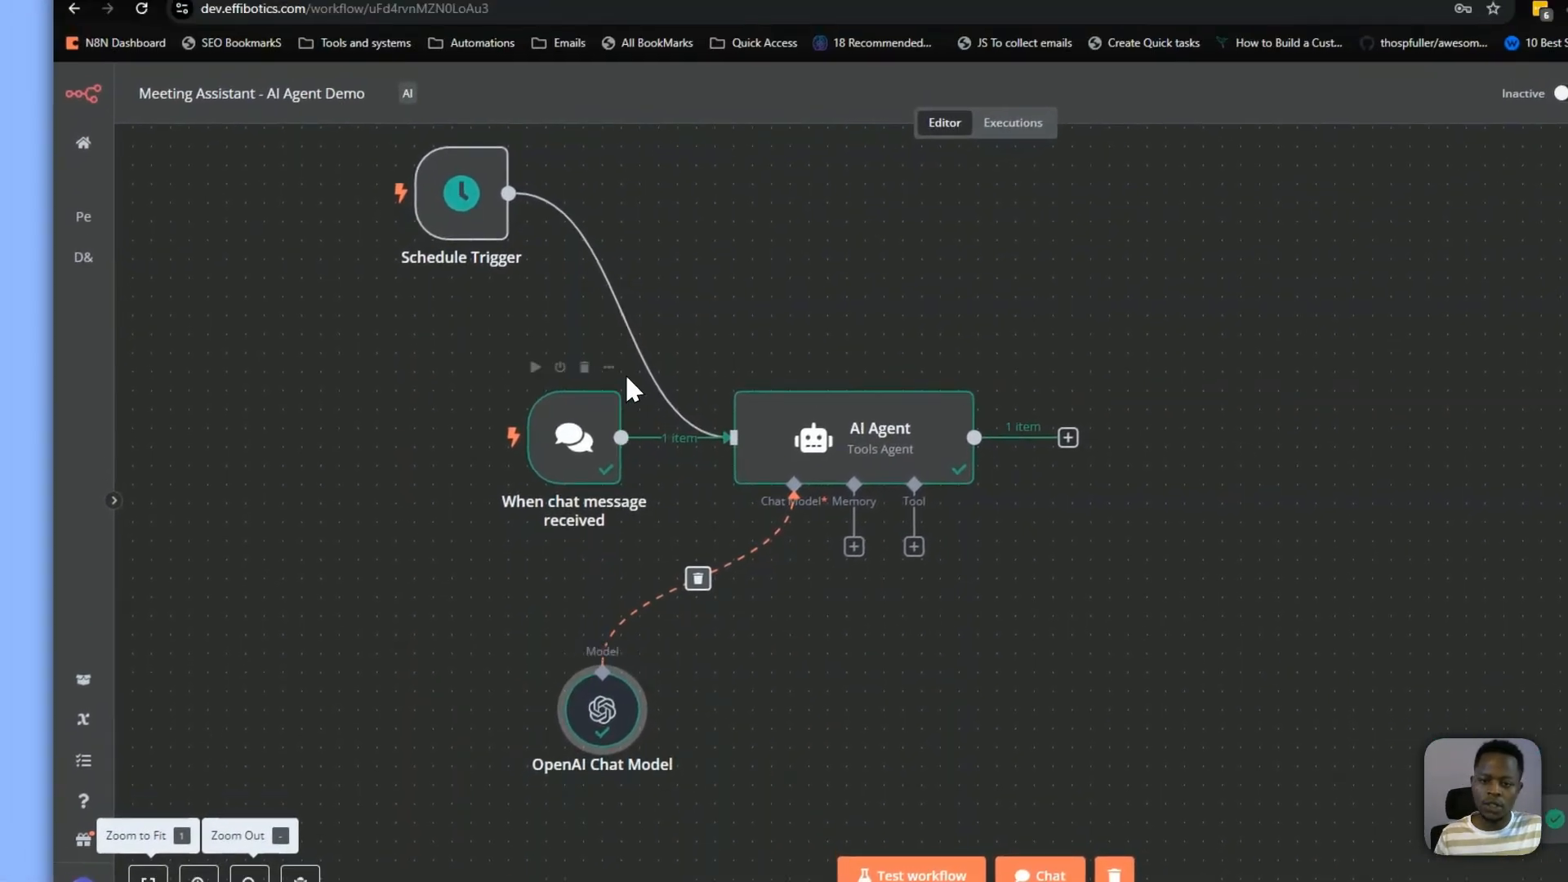
left_click(637, 310)
left_click_drag(455, 193, 472, 239)
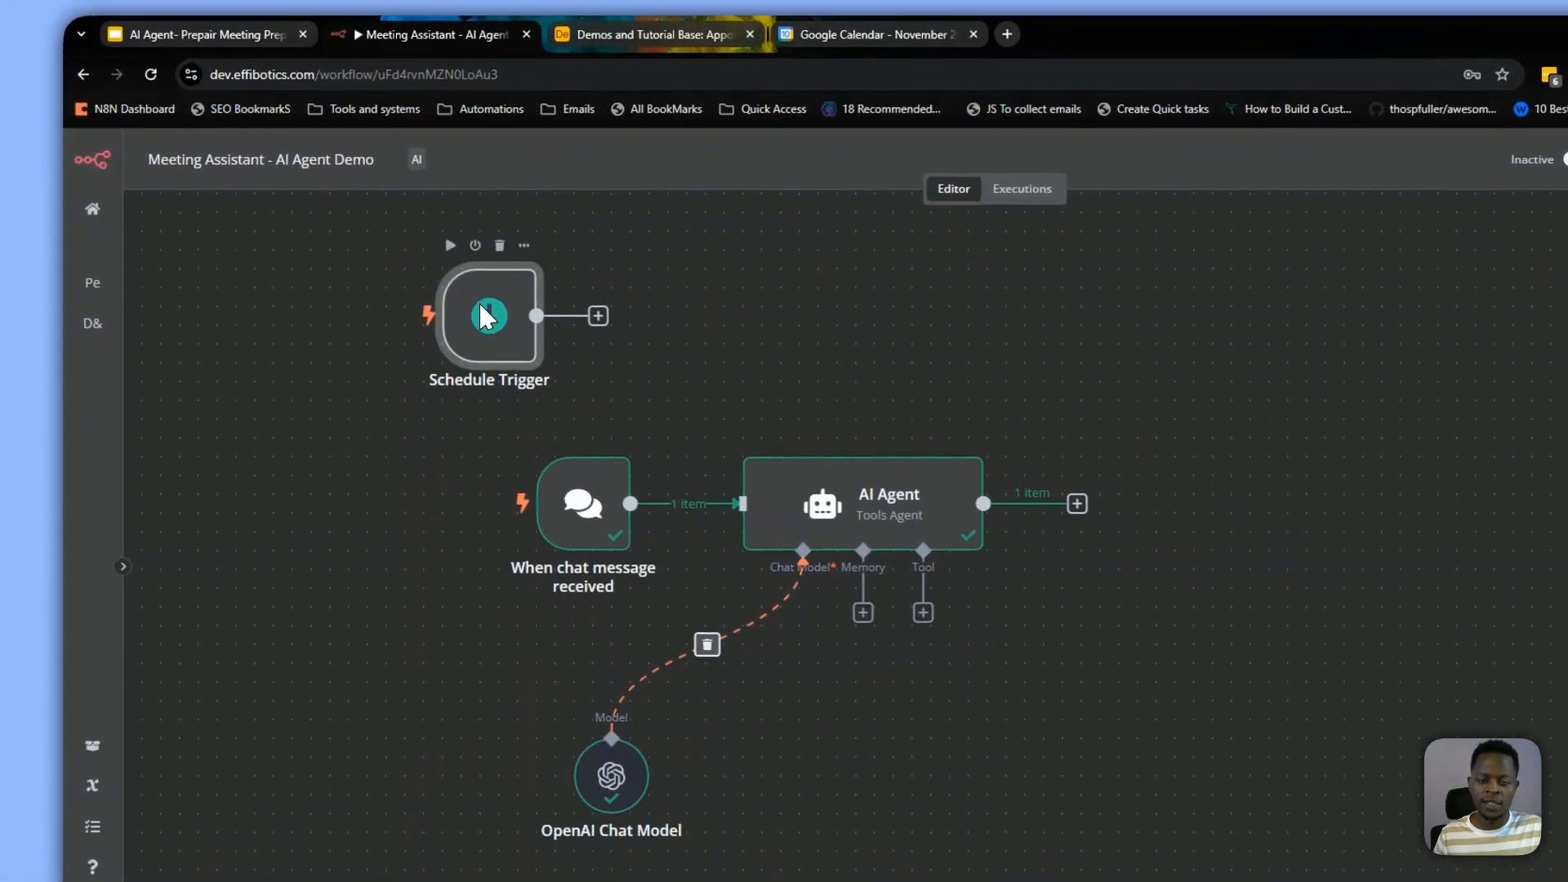
left_click(475, 245)
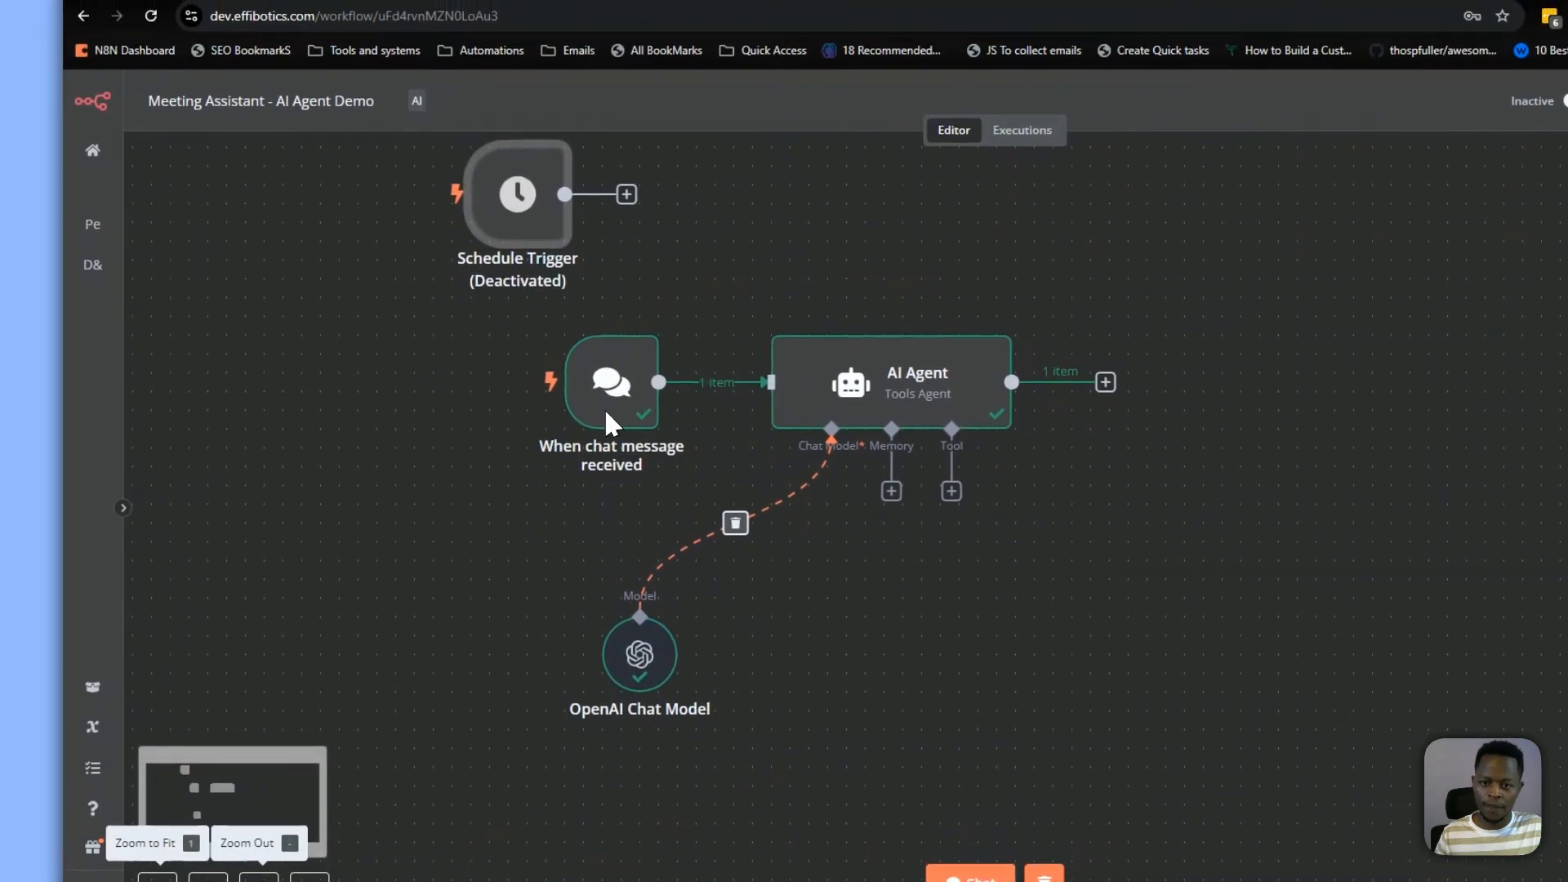
Open the chat message trigger node to inspect its output, then go back to the canvas
left_click_drag(615, 401, 522, 383)
double_click(522, 384)
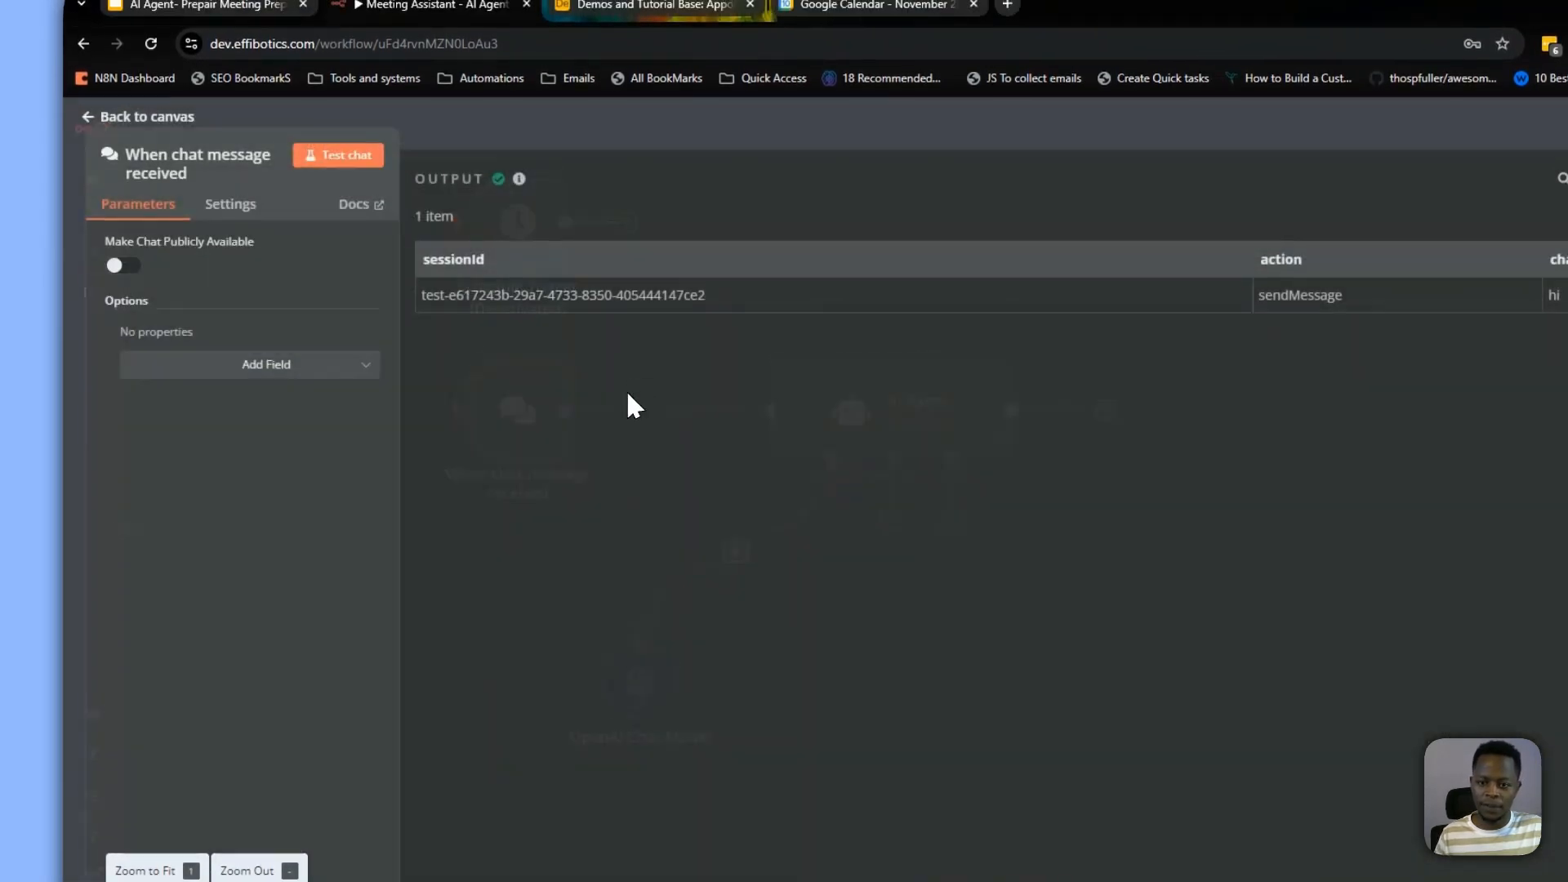
left_click(608, 135)
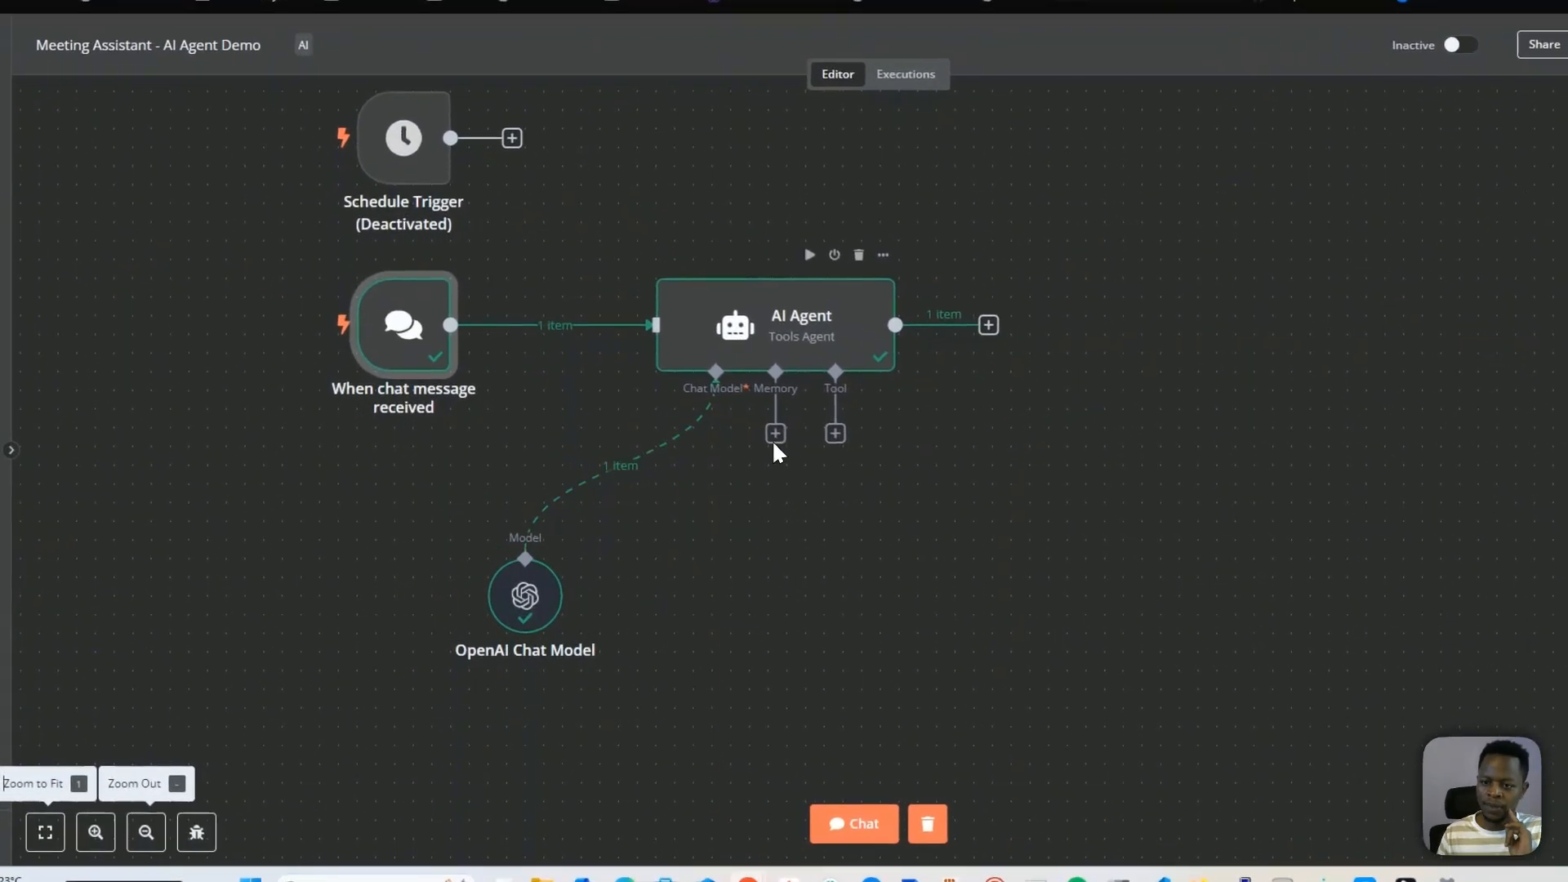
left_click_drag(726, 463, 622, 606)
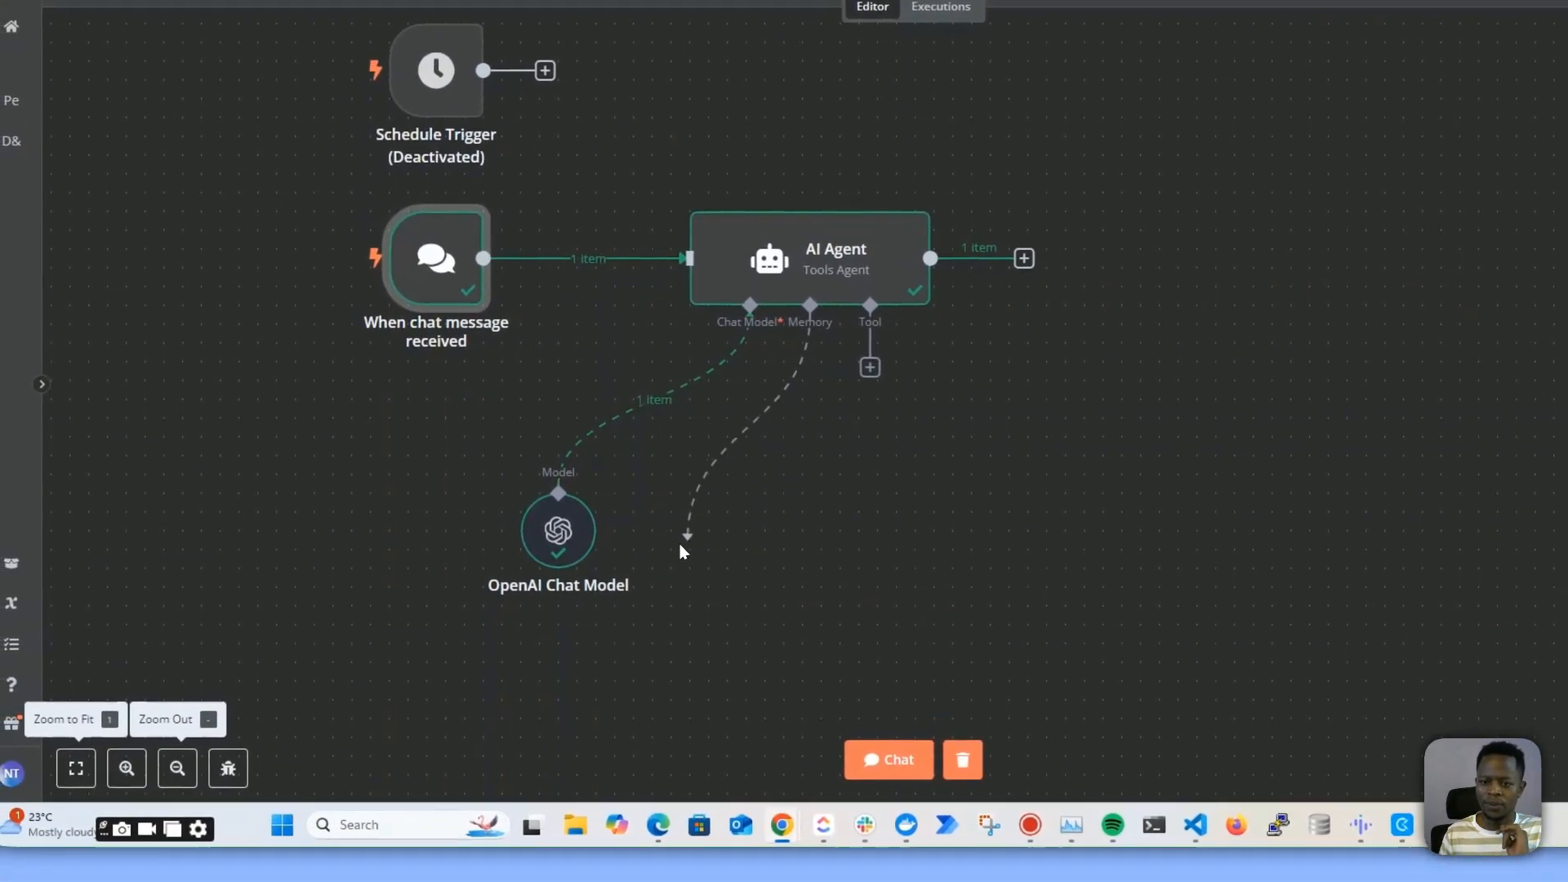
left_click_drag(679, 544, 684, 540)
left_click(794, 451)
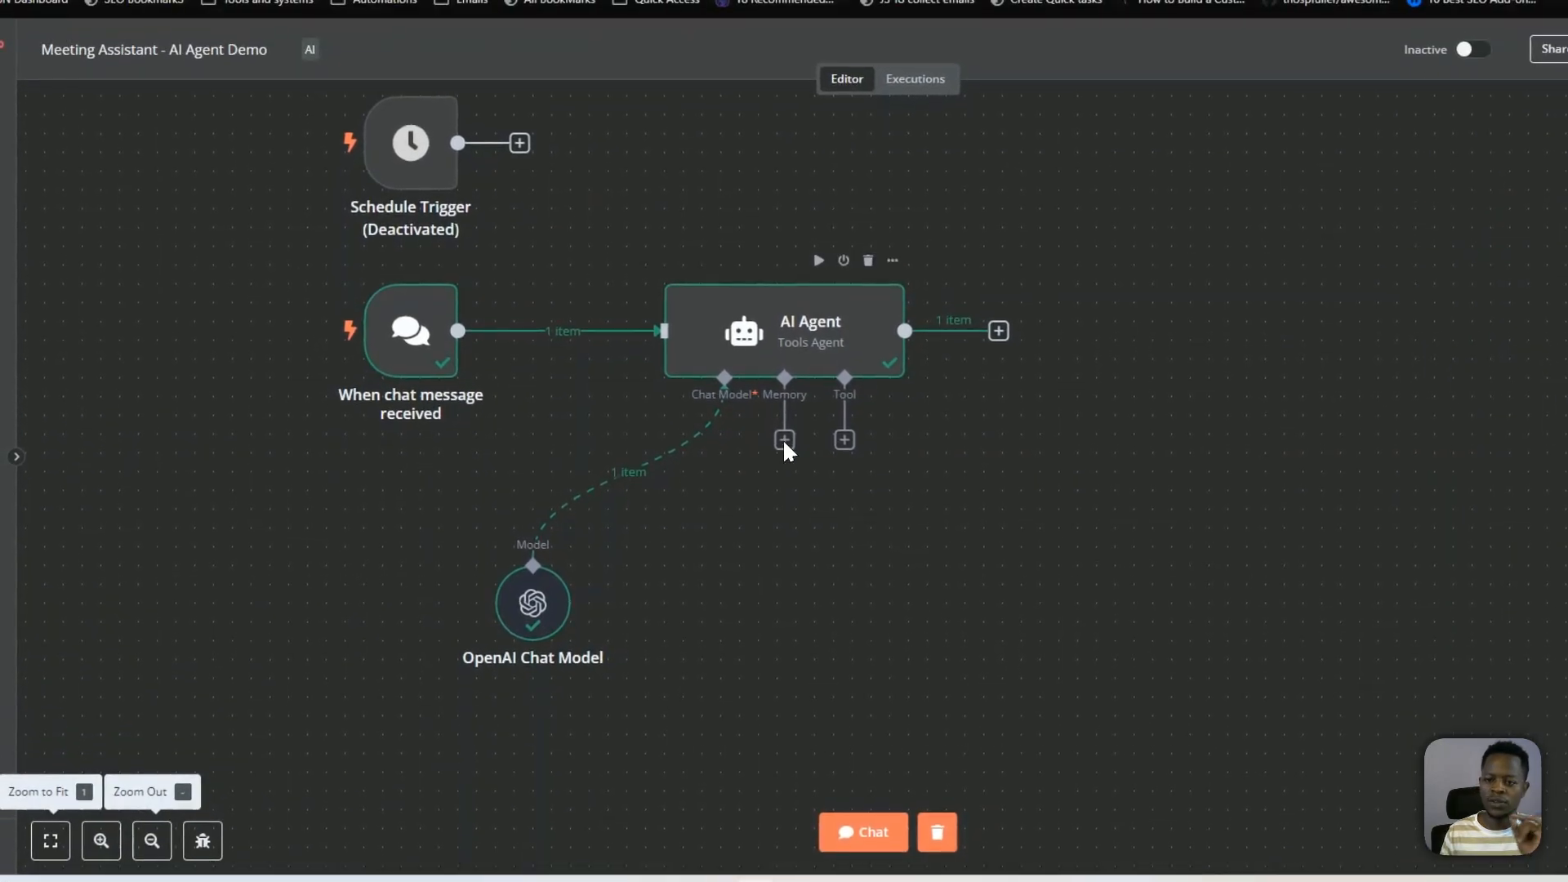
left_click(784, 440)
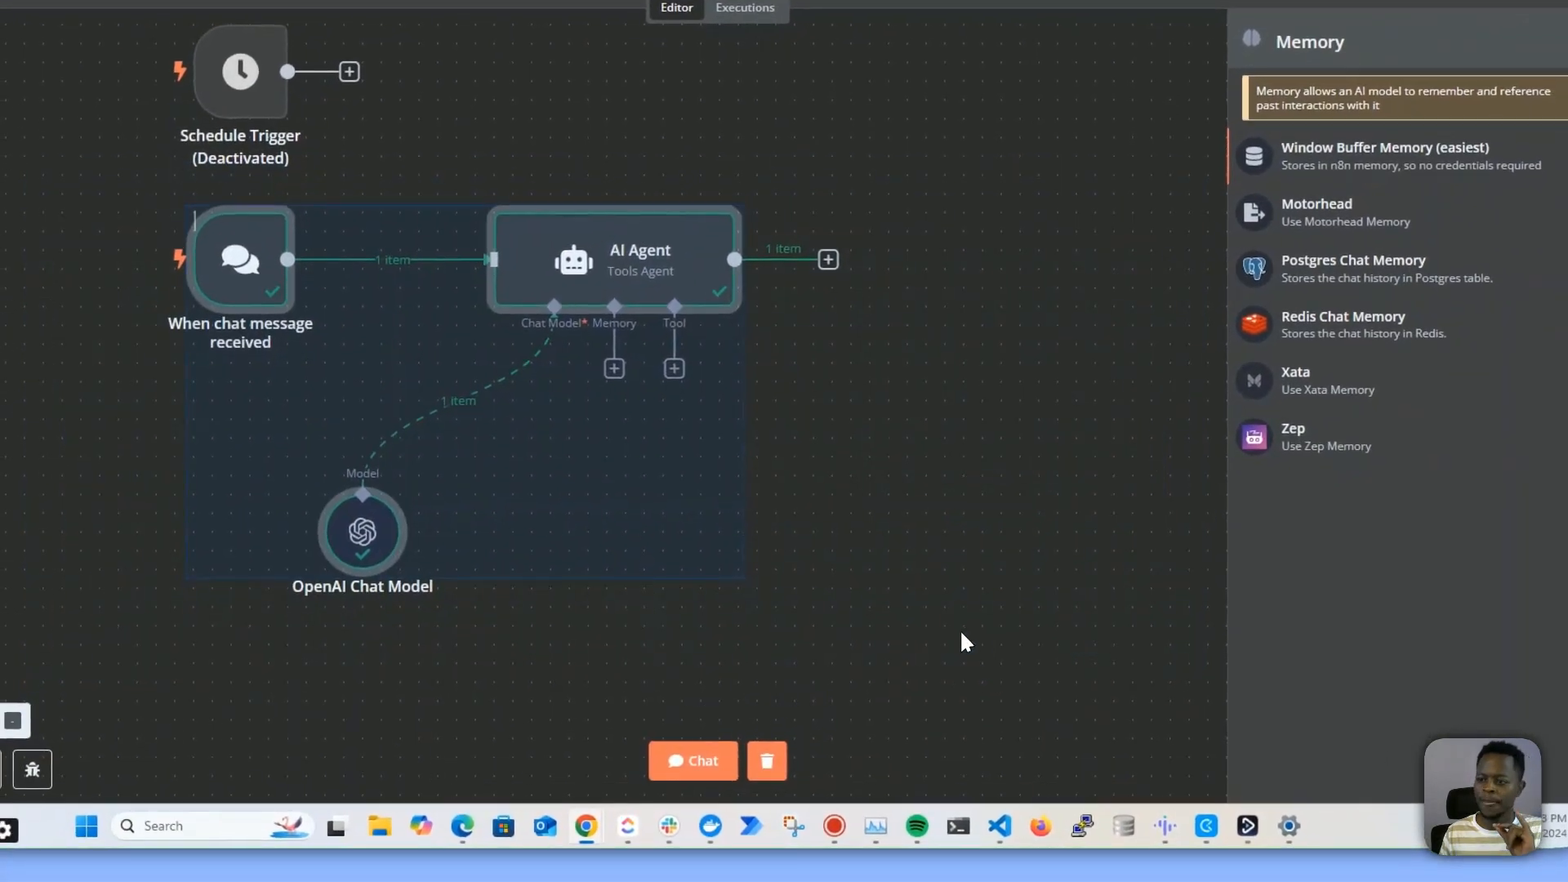
left_click(964, 641)
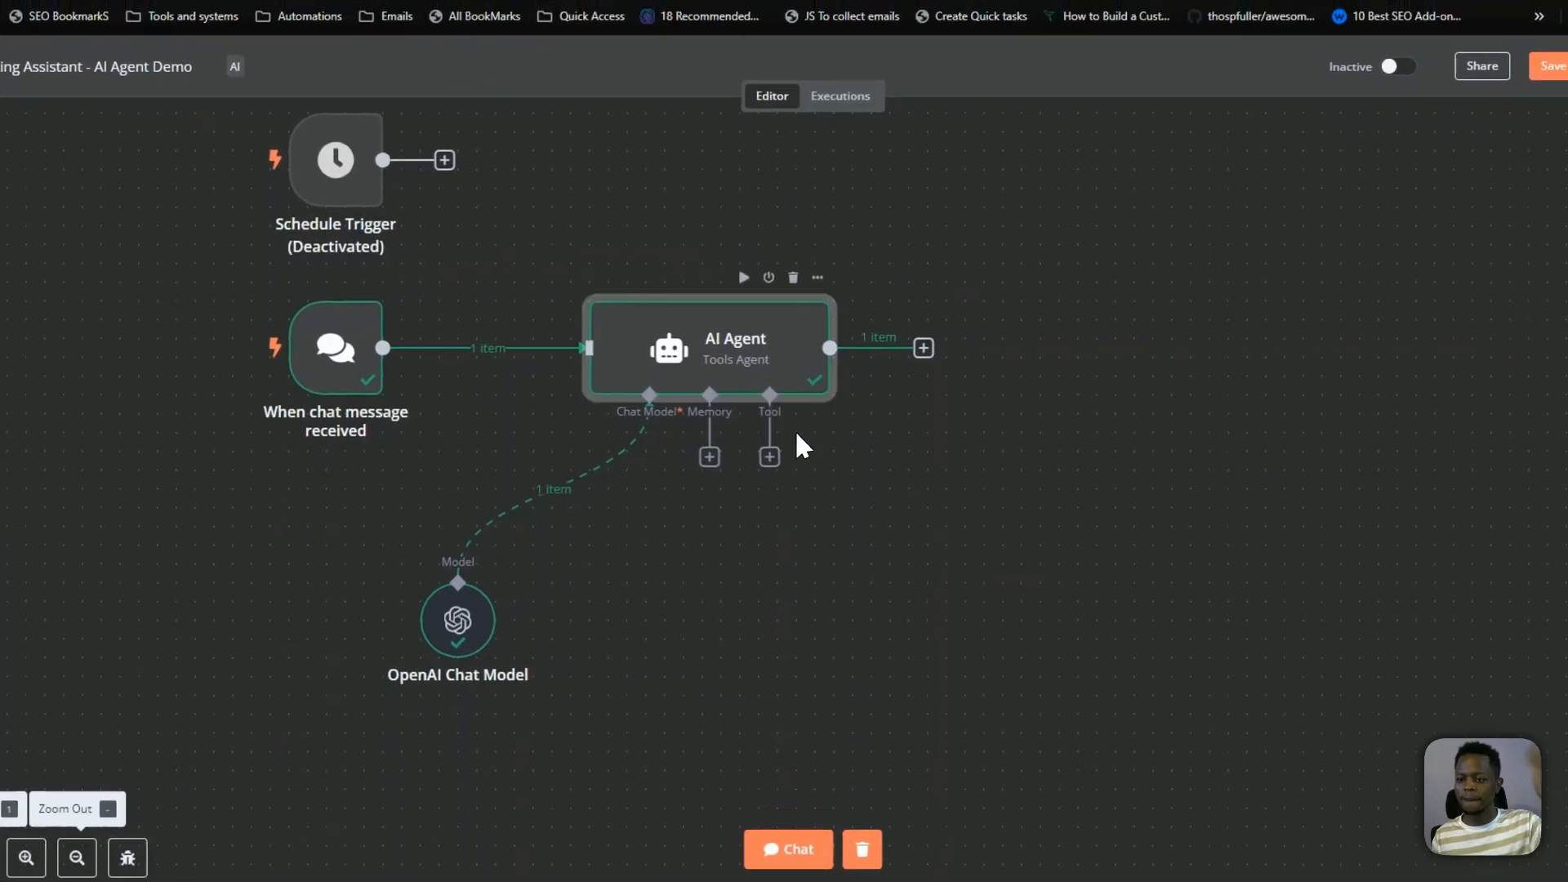
Attach a Google Calendar Tool to the AI Agent's Tool connector, found by searching "calen"
left_click(770, 457)
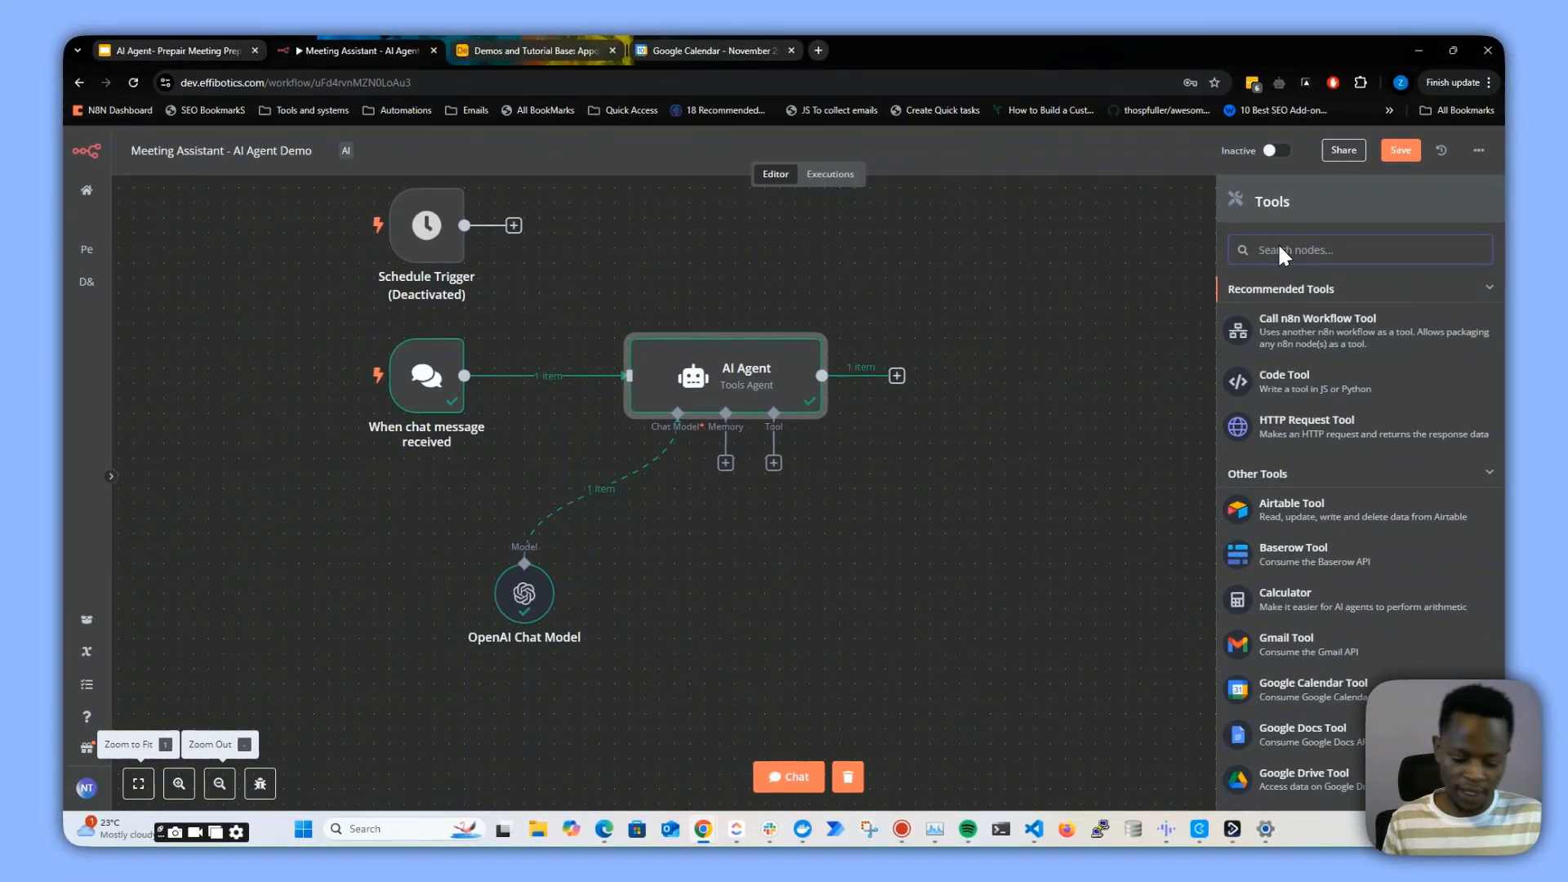
type("calen")
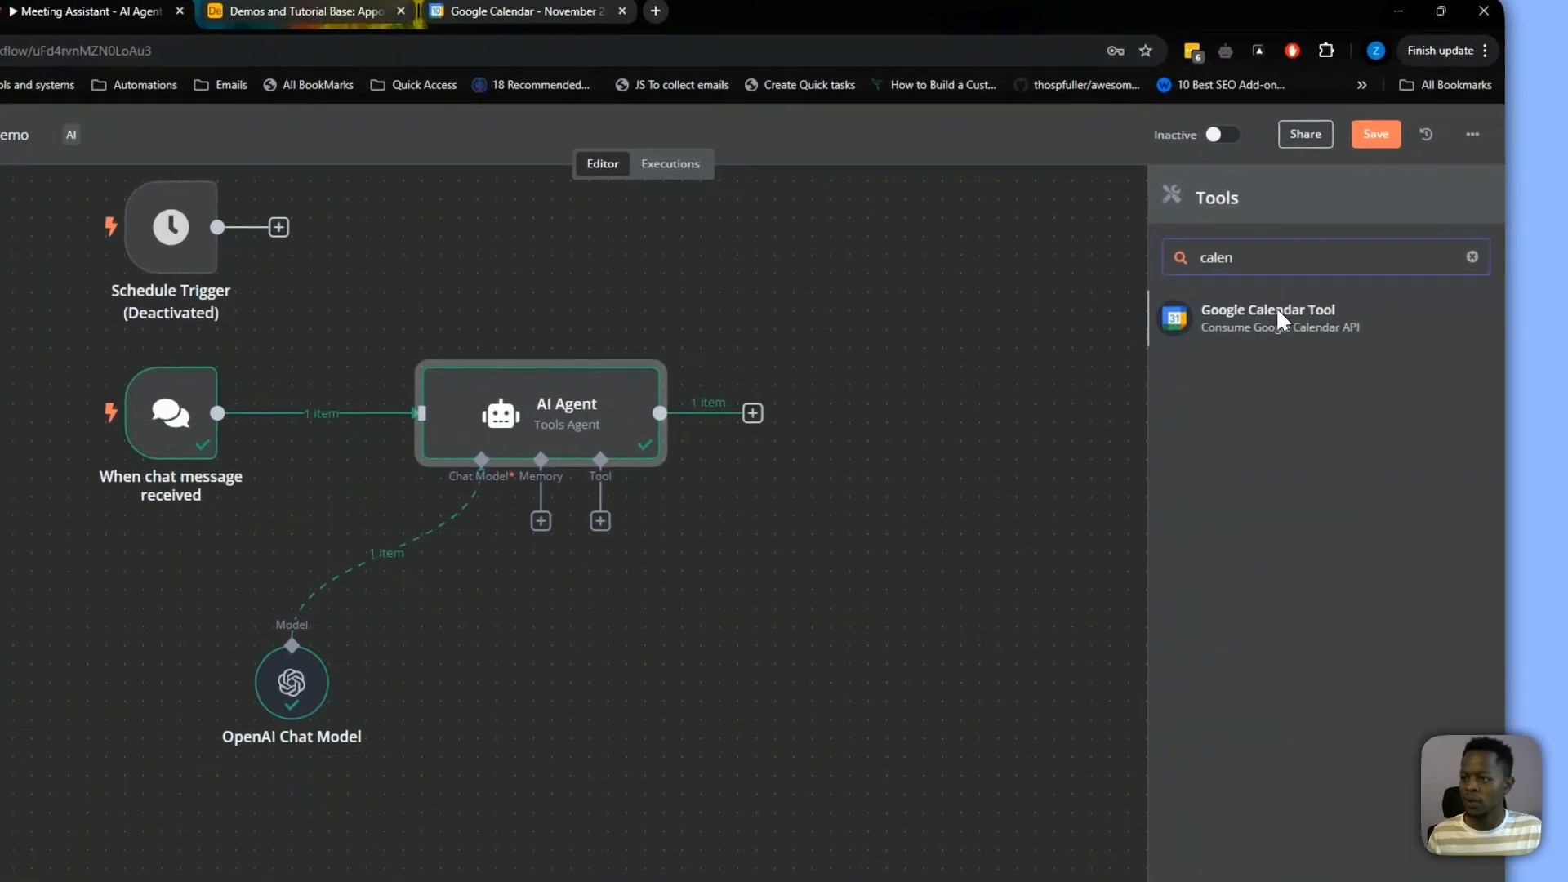
left_click(1253, 327)
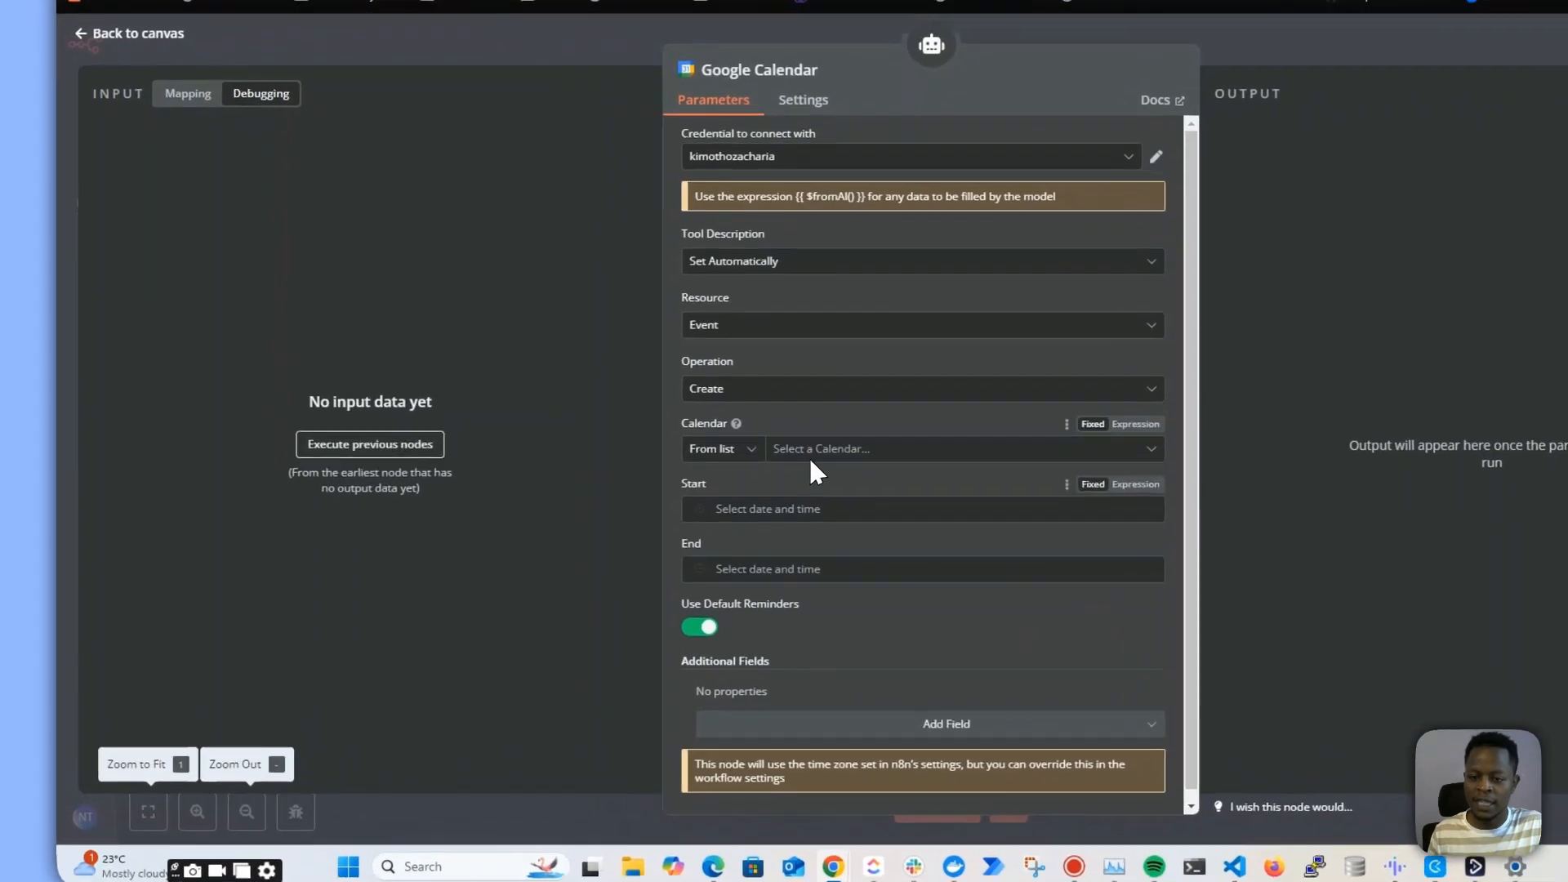
Choose the Demo calendar for the Google Calendar event
left_click(702, 485)
left_click(652, 504)
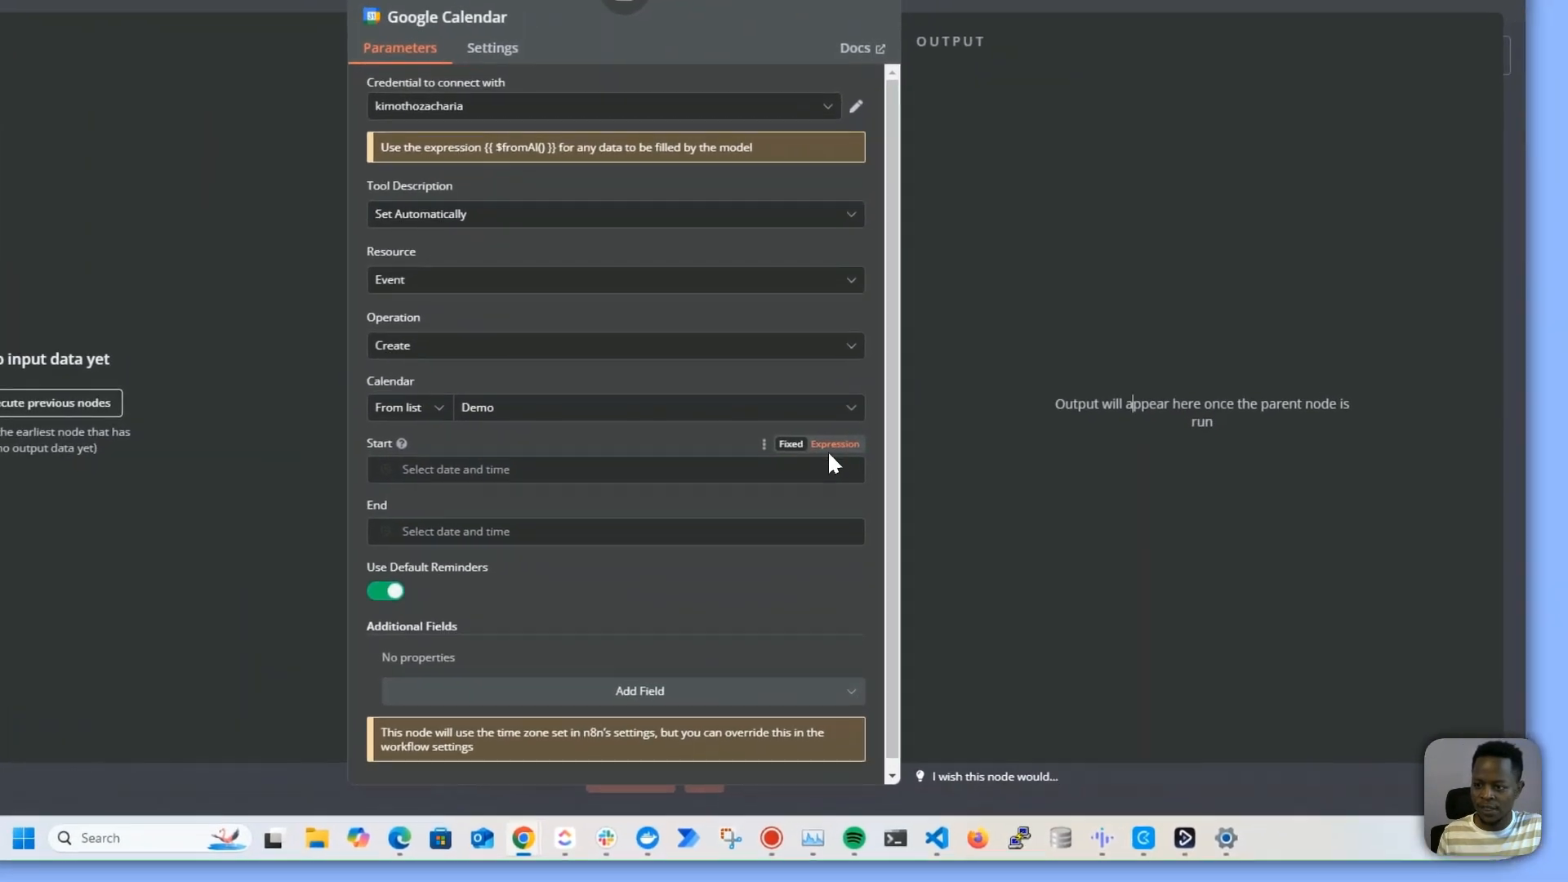
left_click(835, 443)
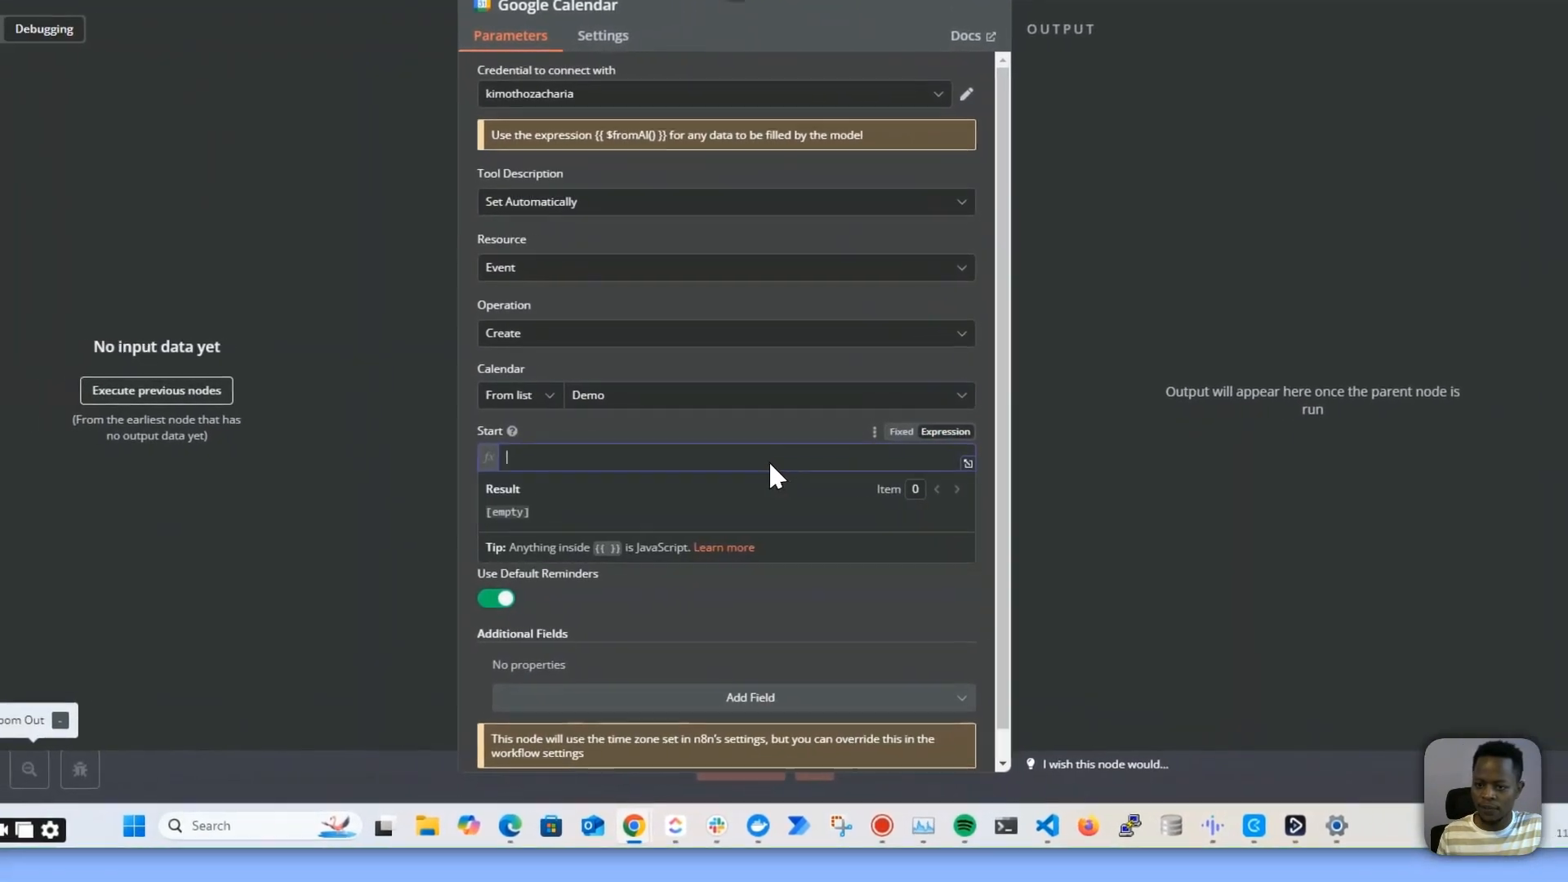
type("{{{")
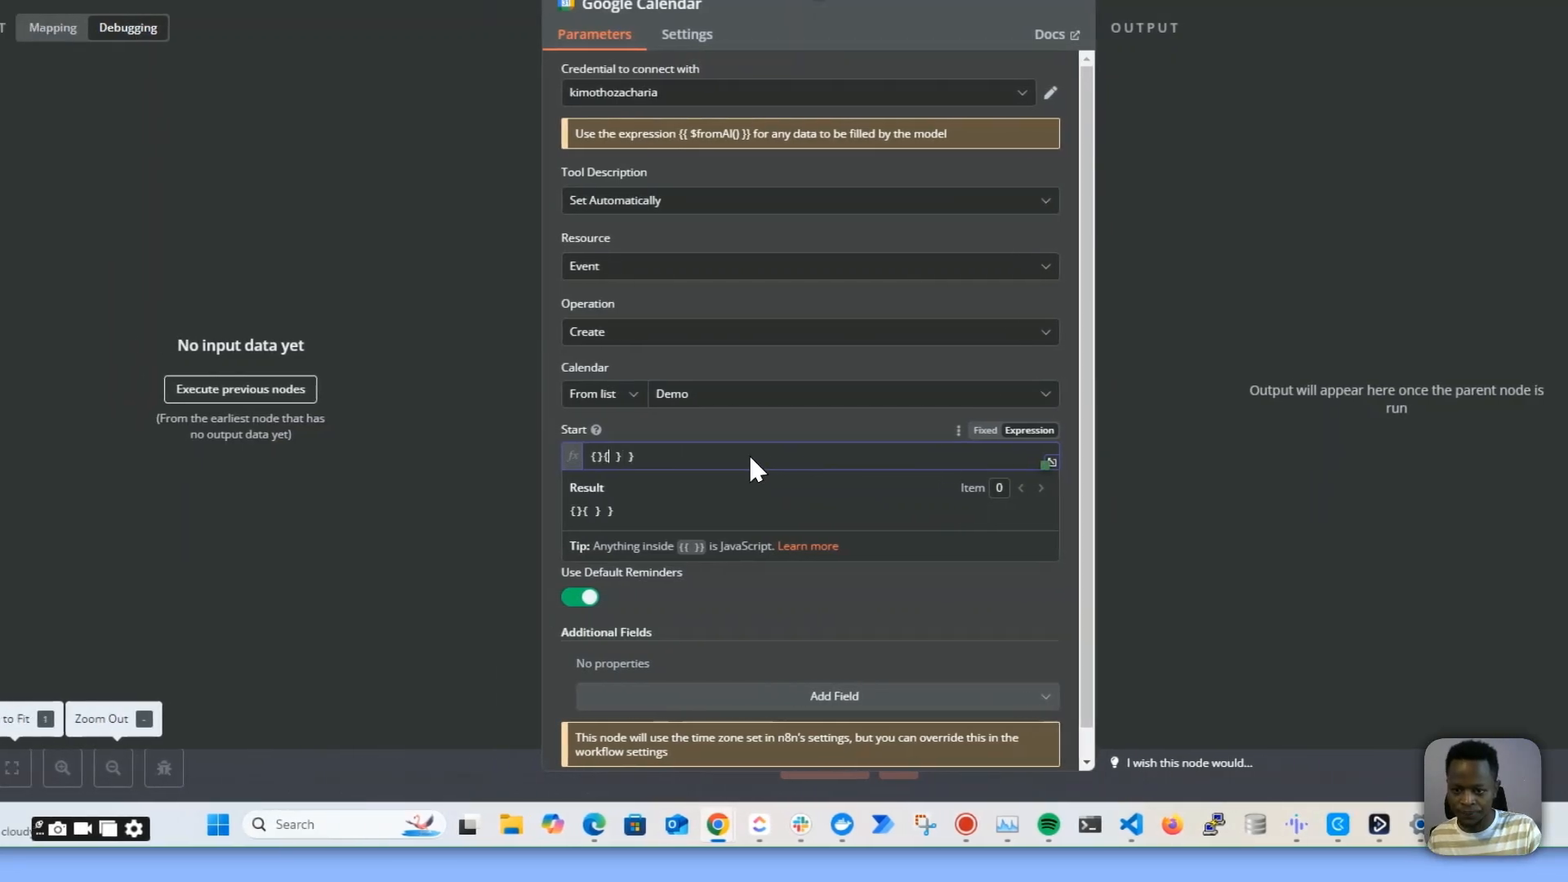
left_click_drag(604, 457, 471, 448)
key("BackSpace")
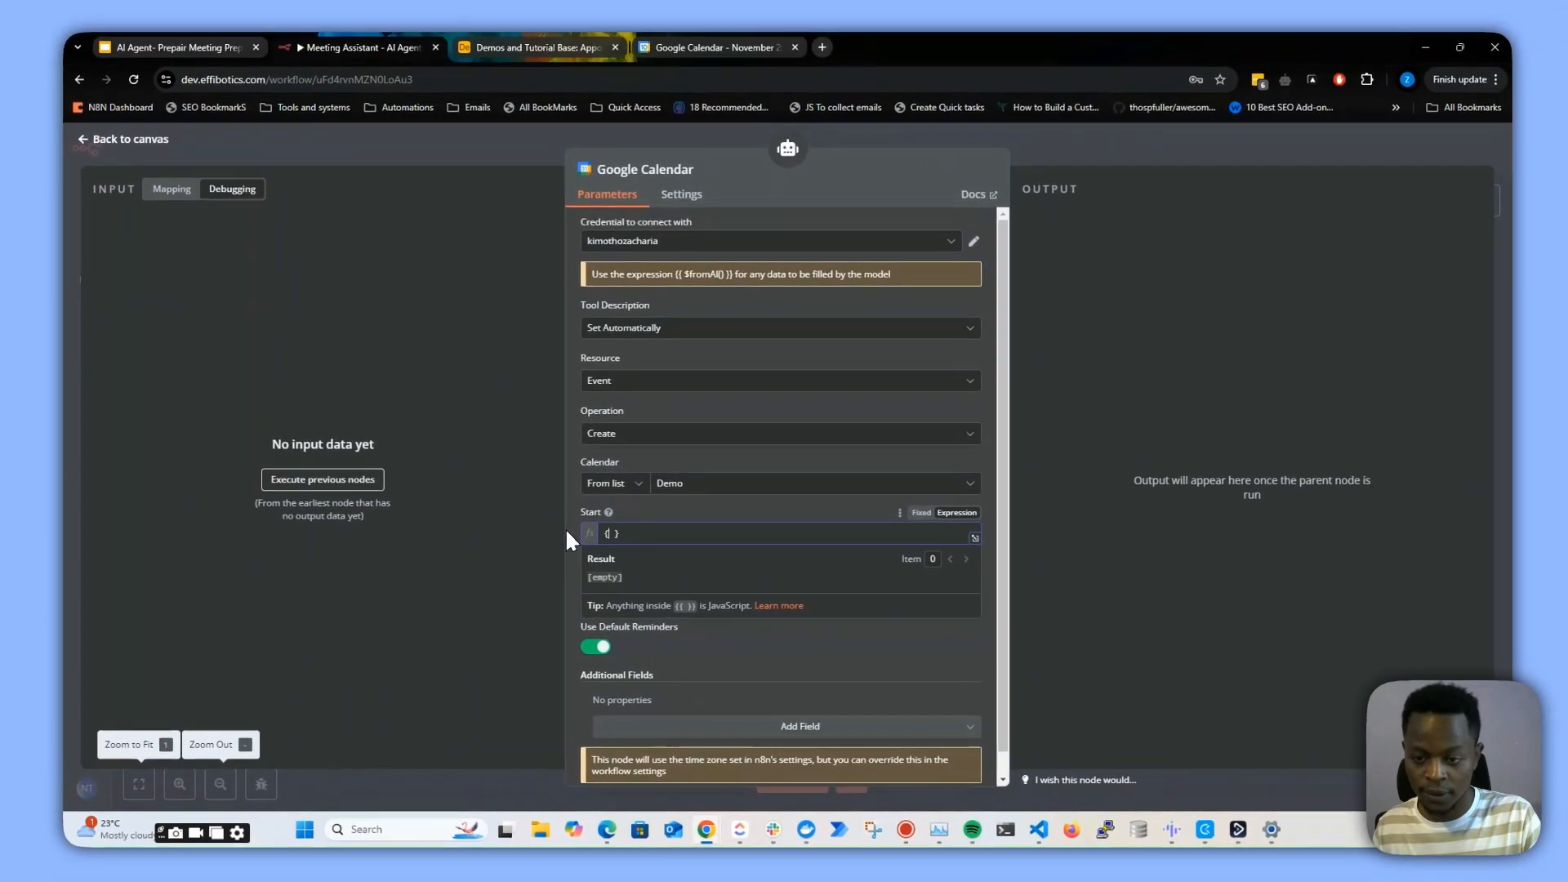
Set the event's Start to the expression {{ $fromAI("start_time") }}
type("{{")
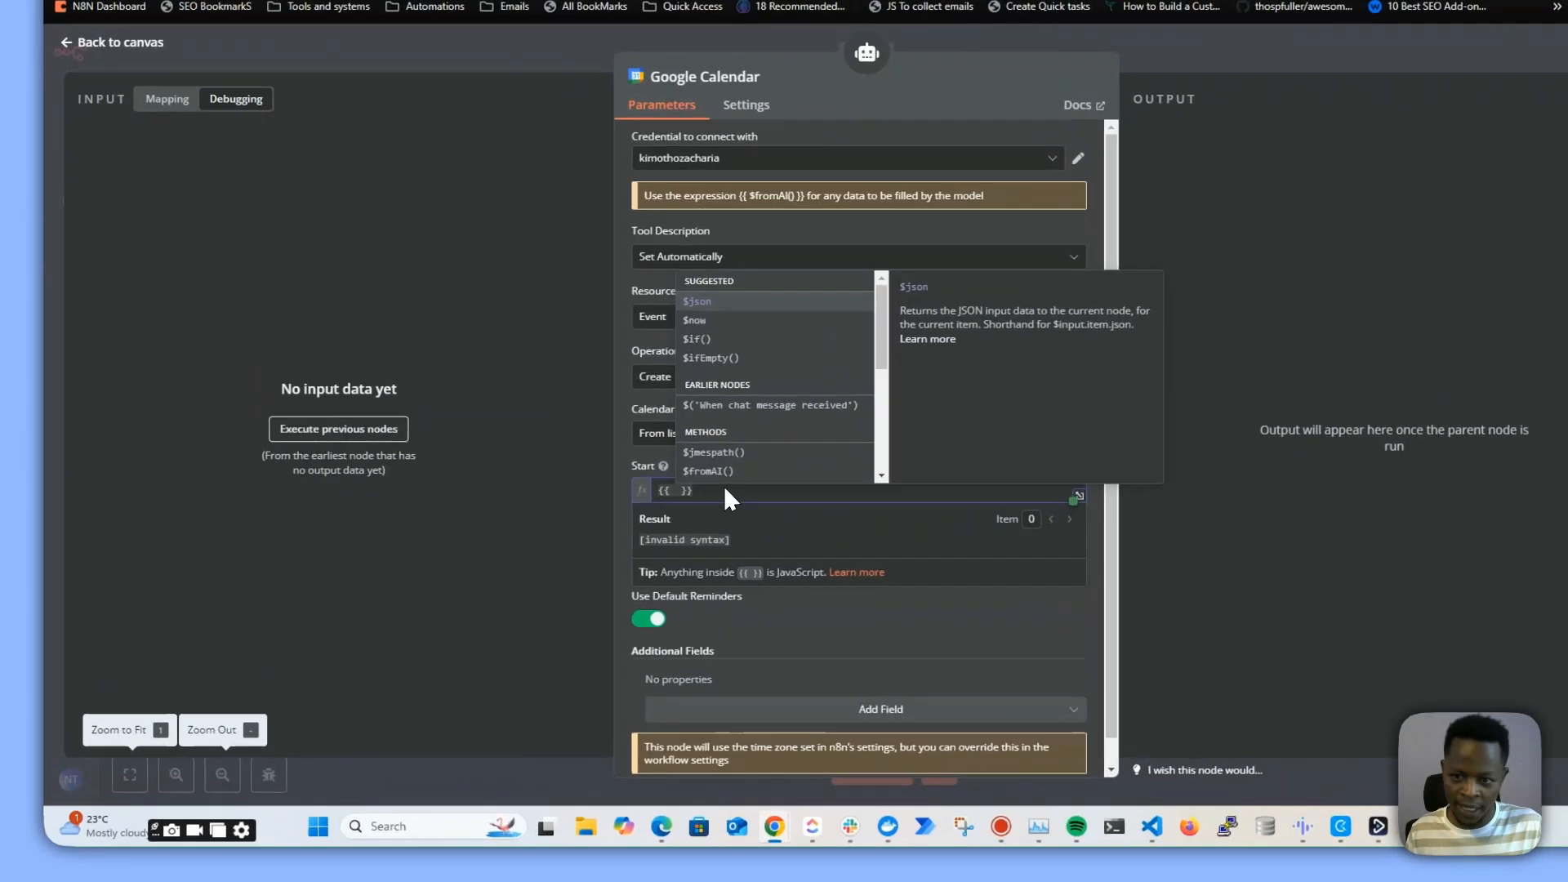
left_click(645, 517)
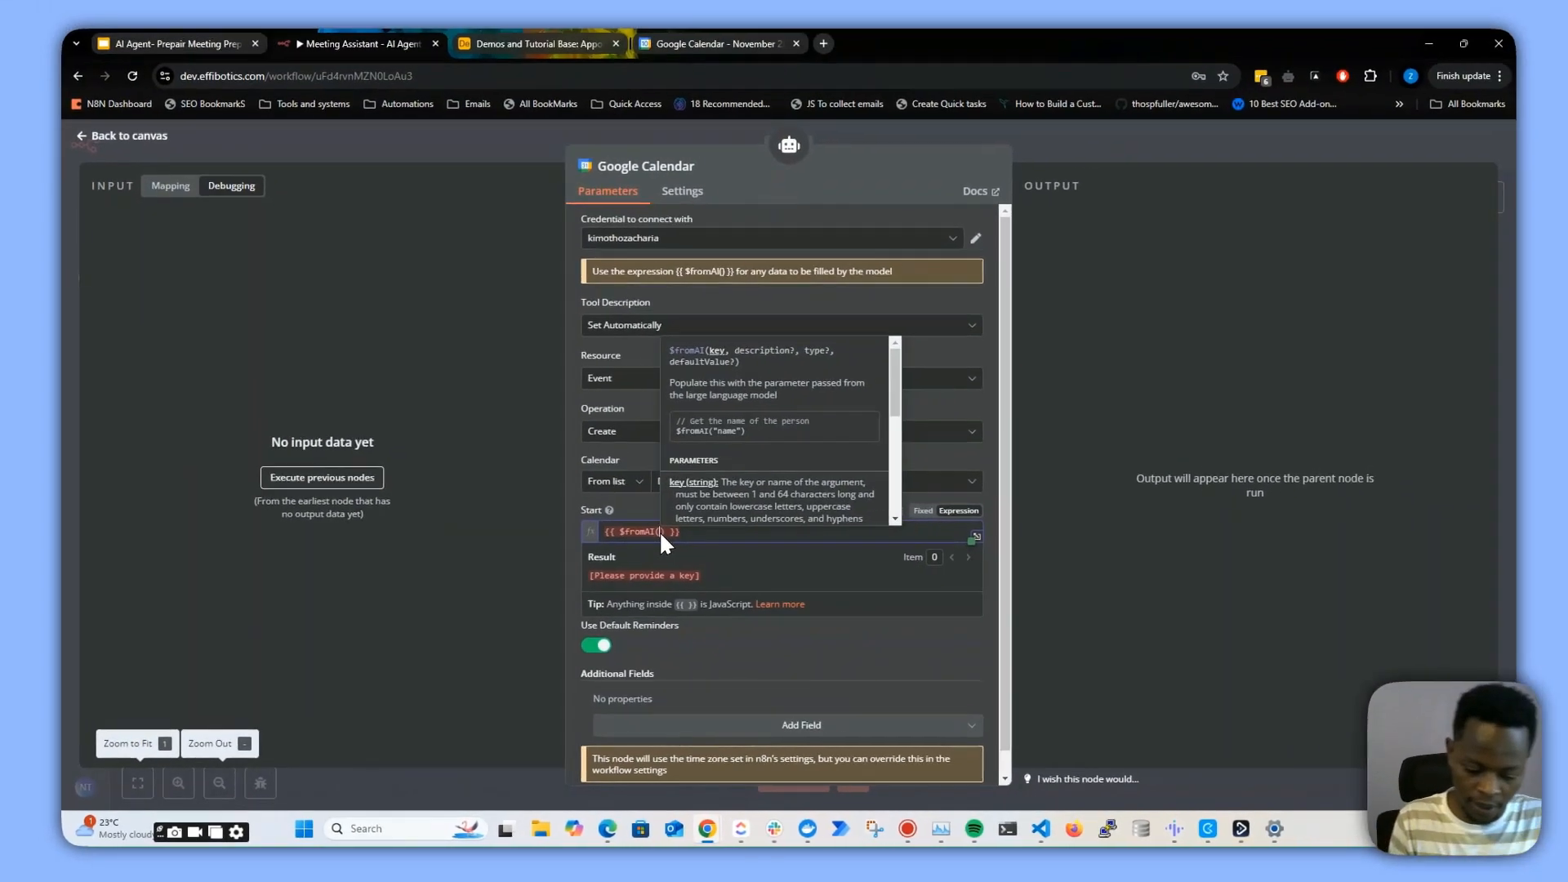
type("\"")
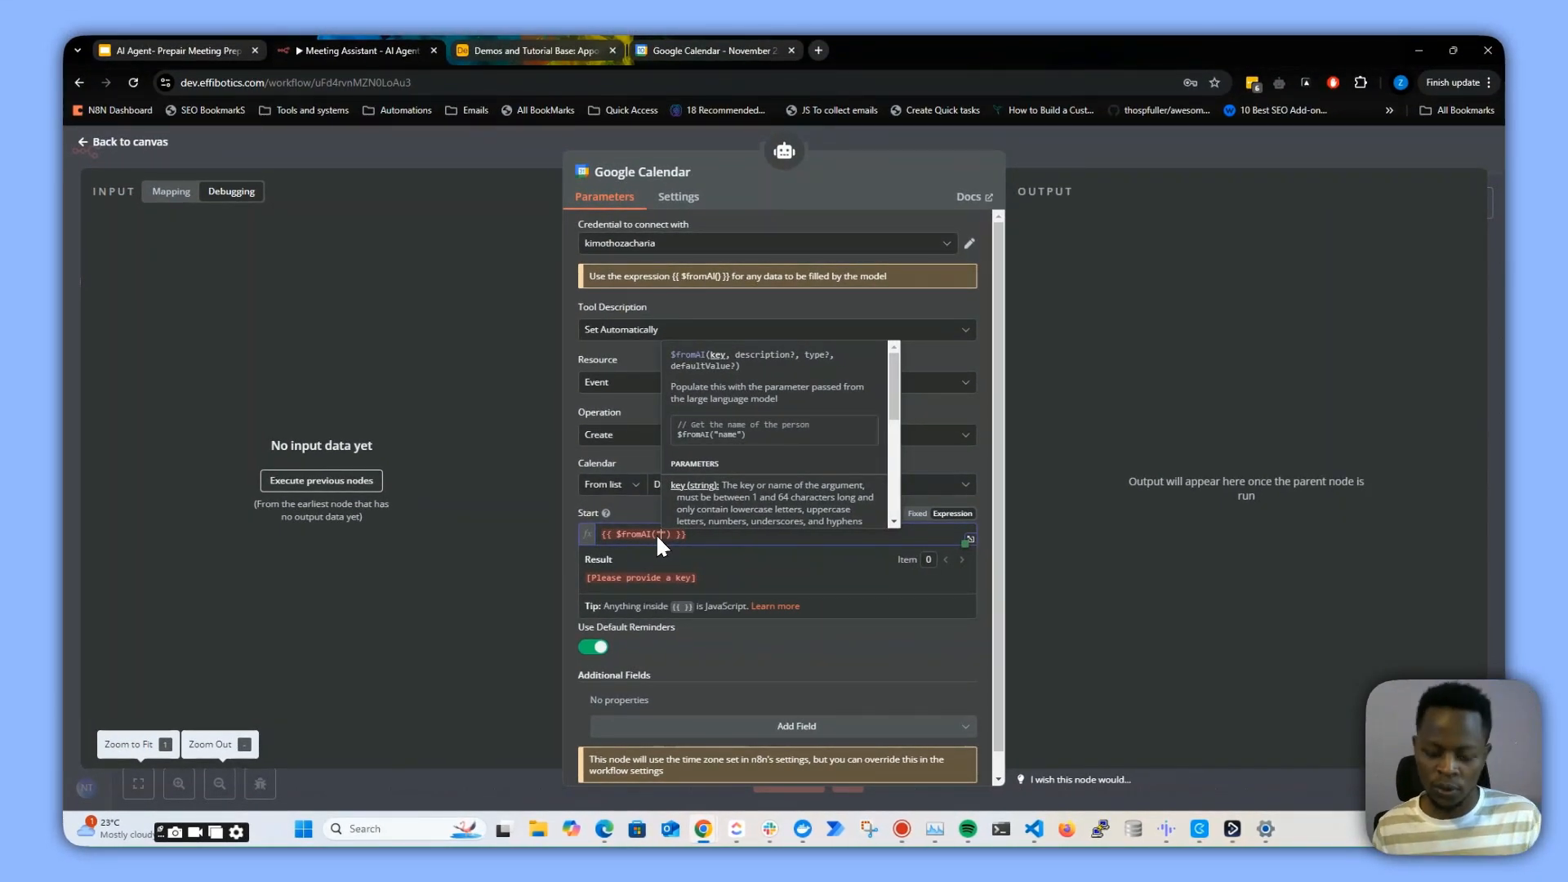
type("startt")
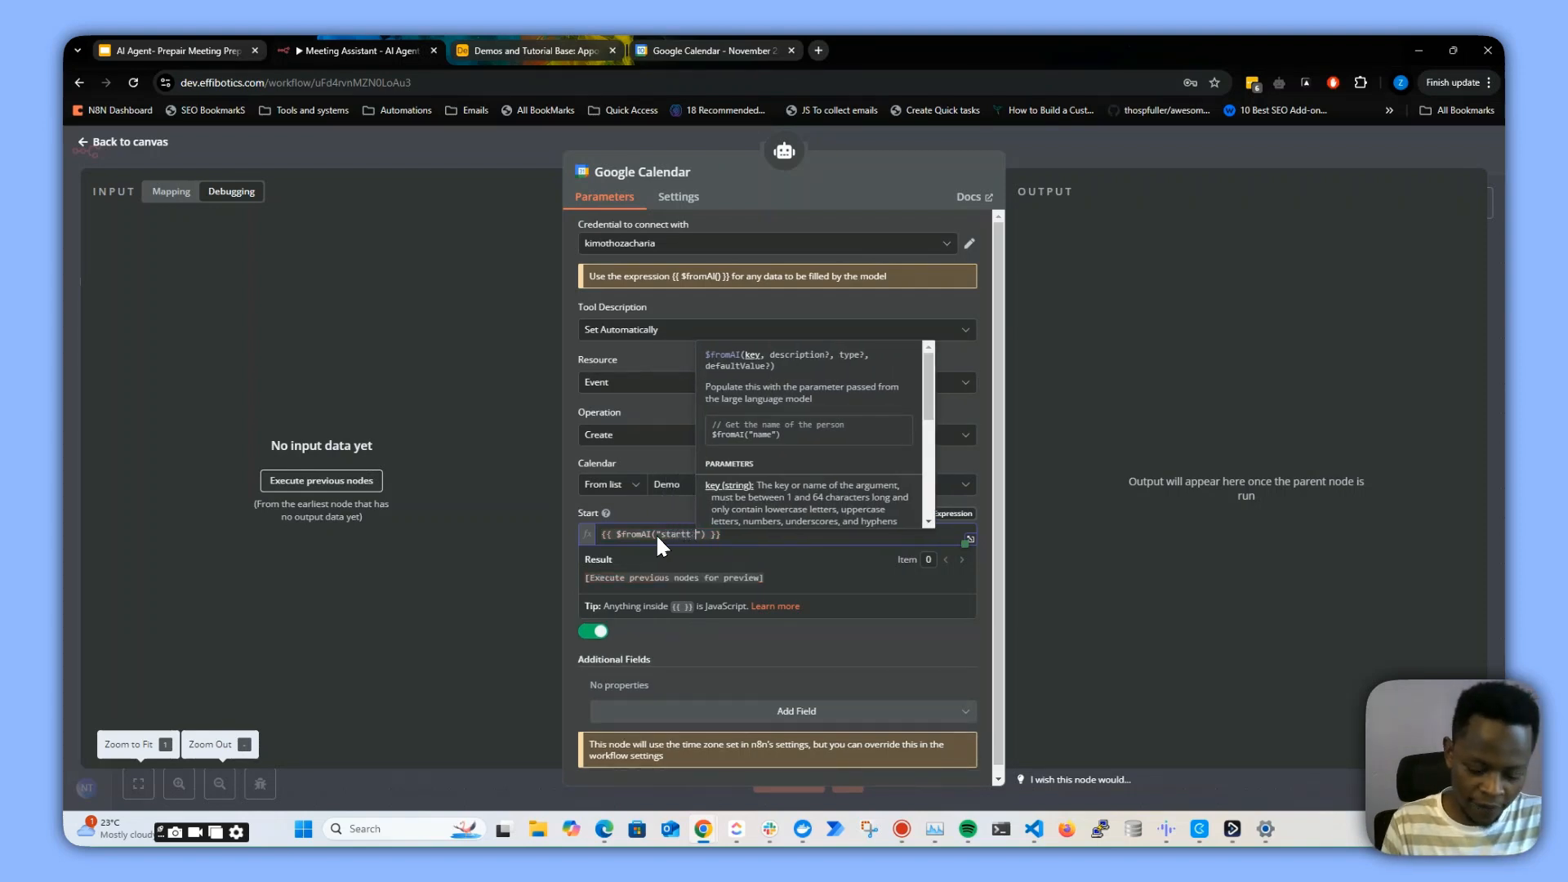
type(" time")
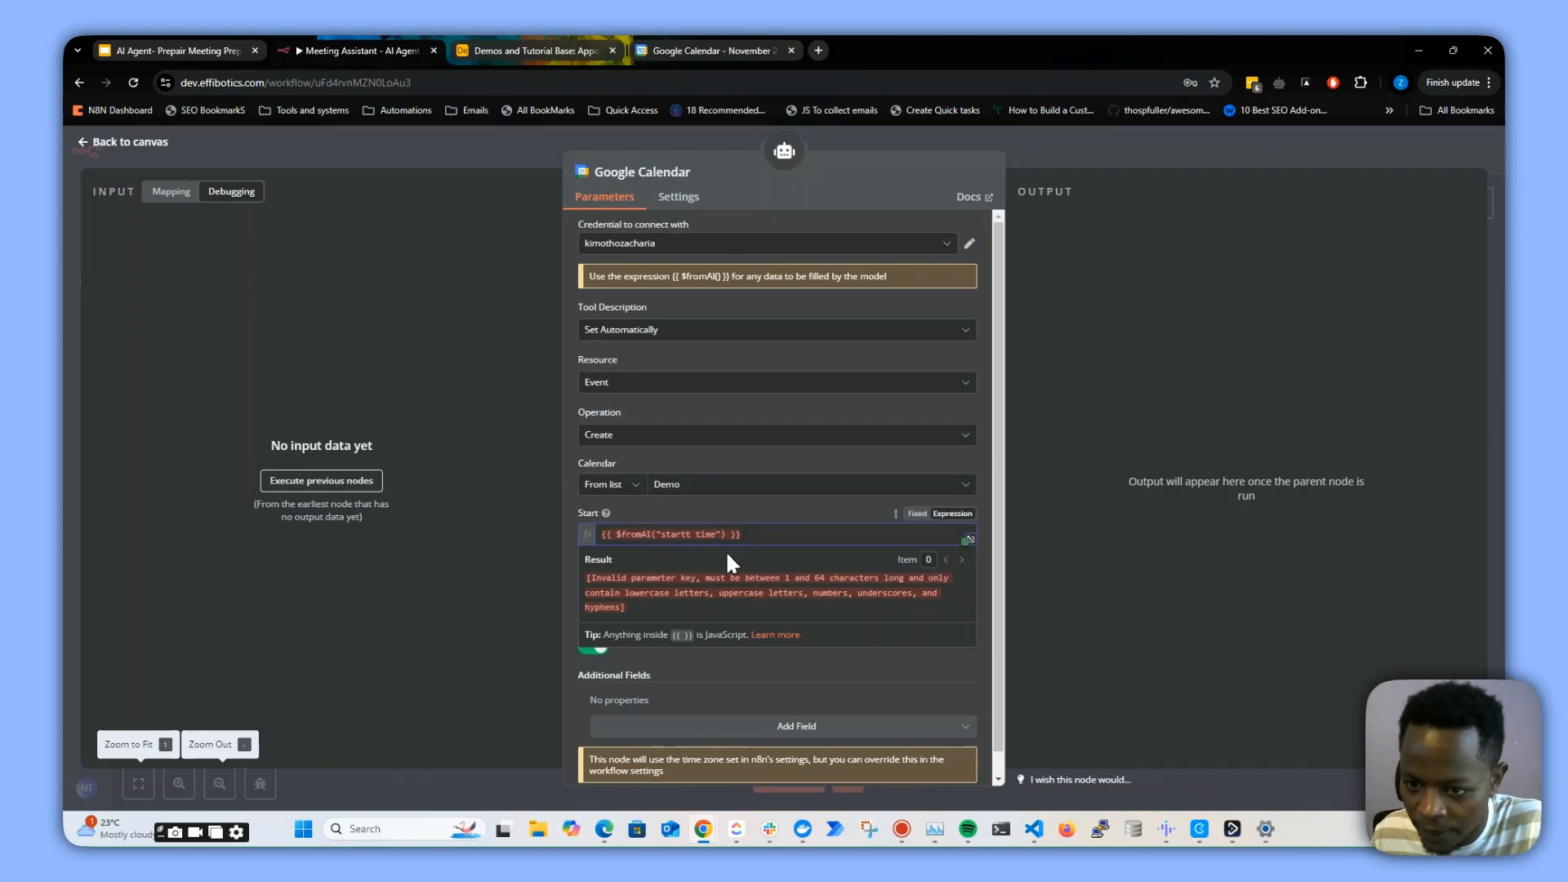
left_click(696, 536)
key("BackSpace")
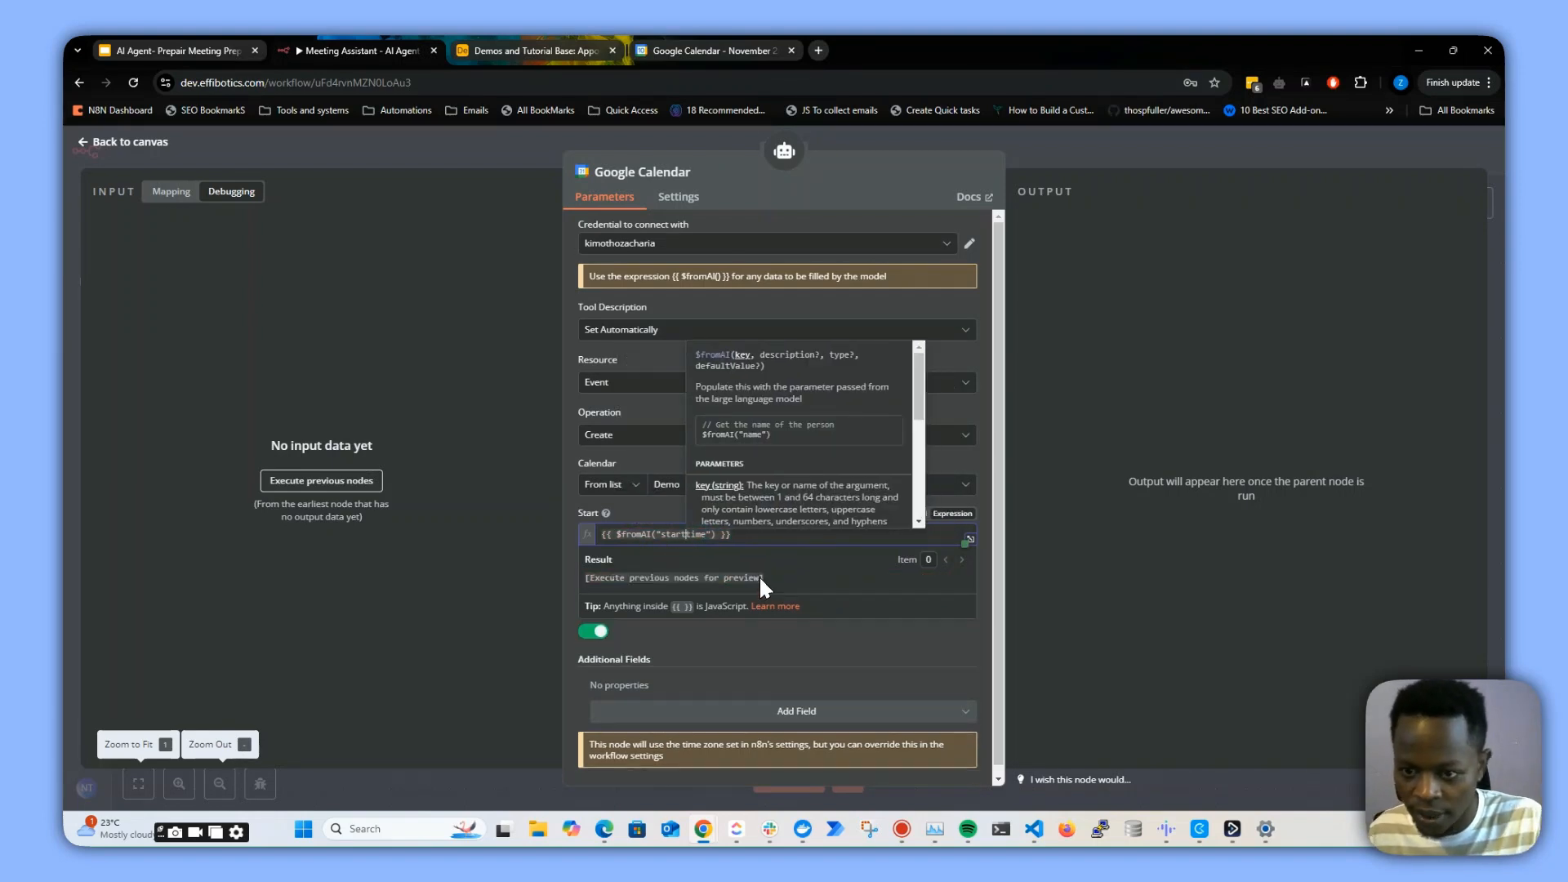
type("_")
left_click(1035, 390)
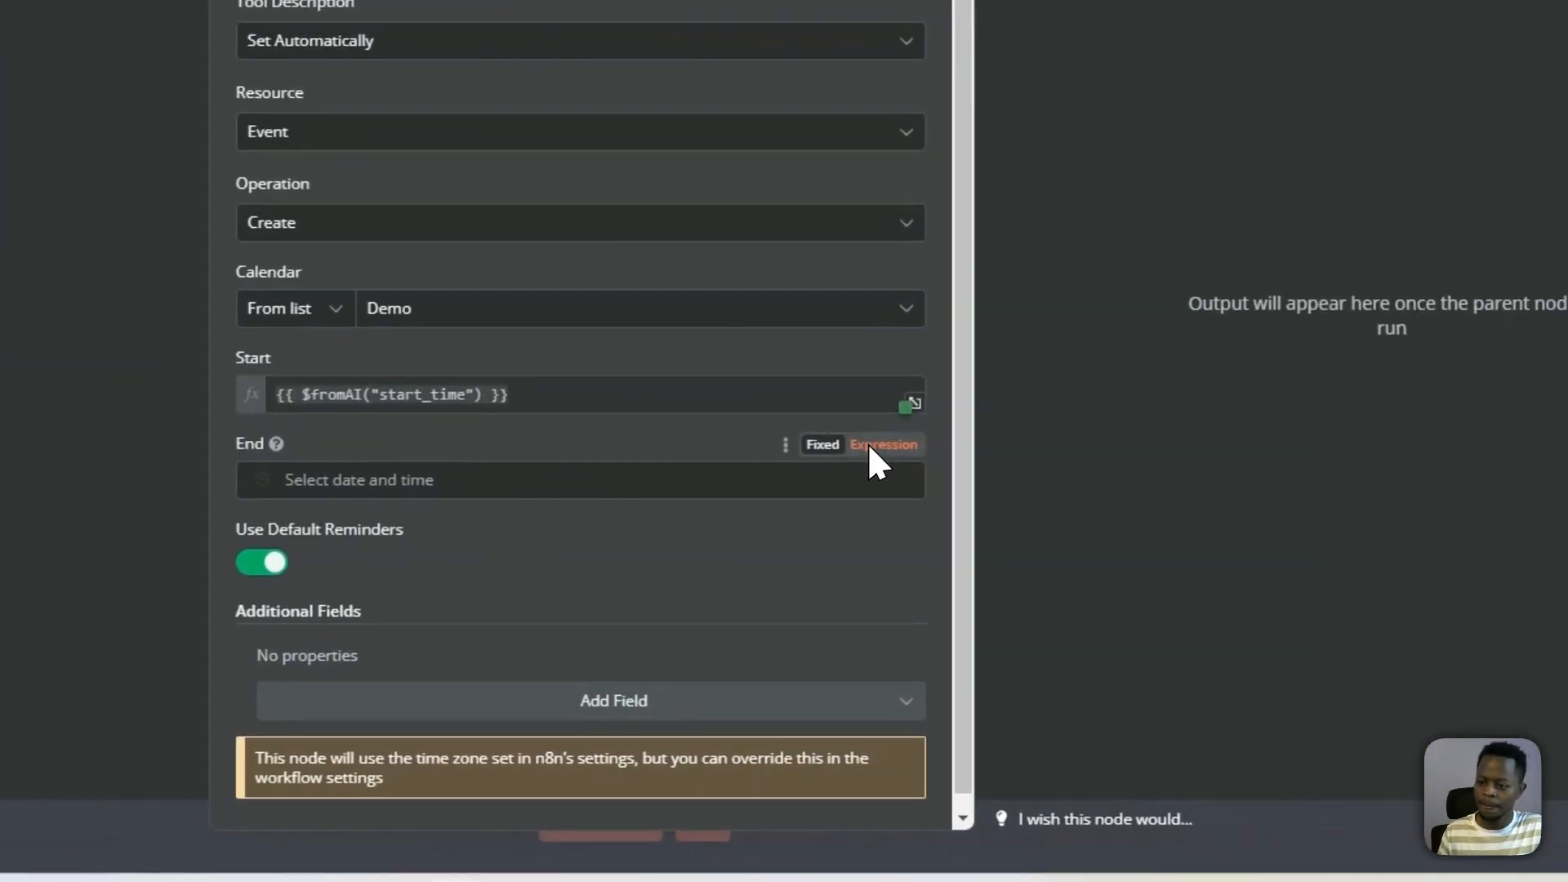
Set the event's End to the expression {{ $fromAI("end_time") }}
left_click(1486, 467)
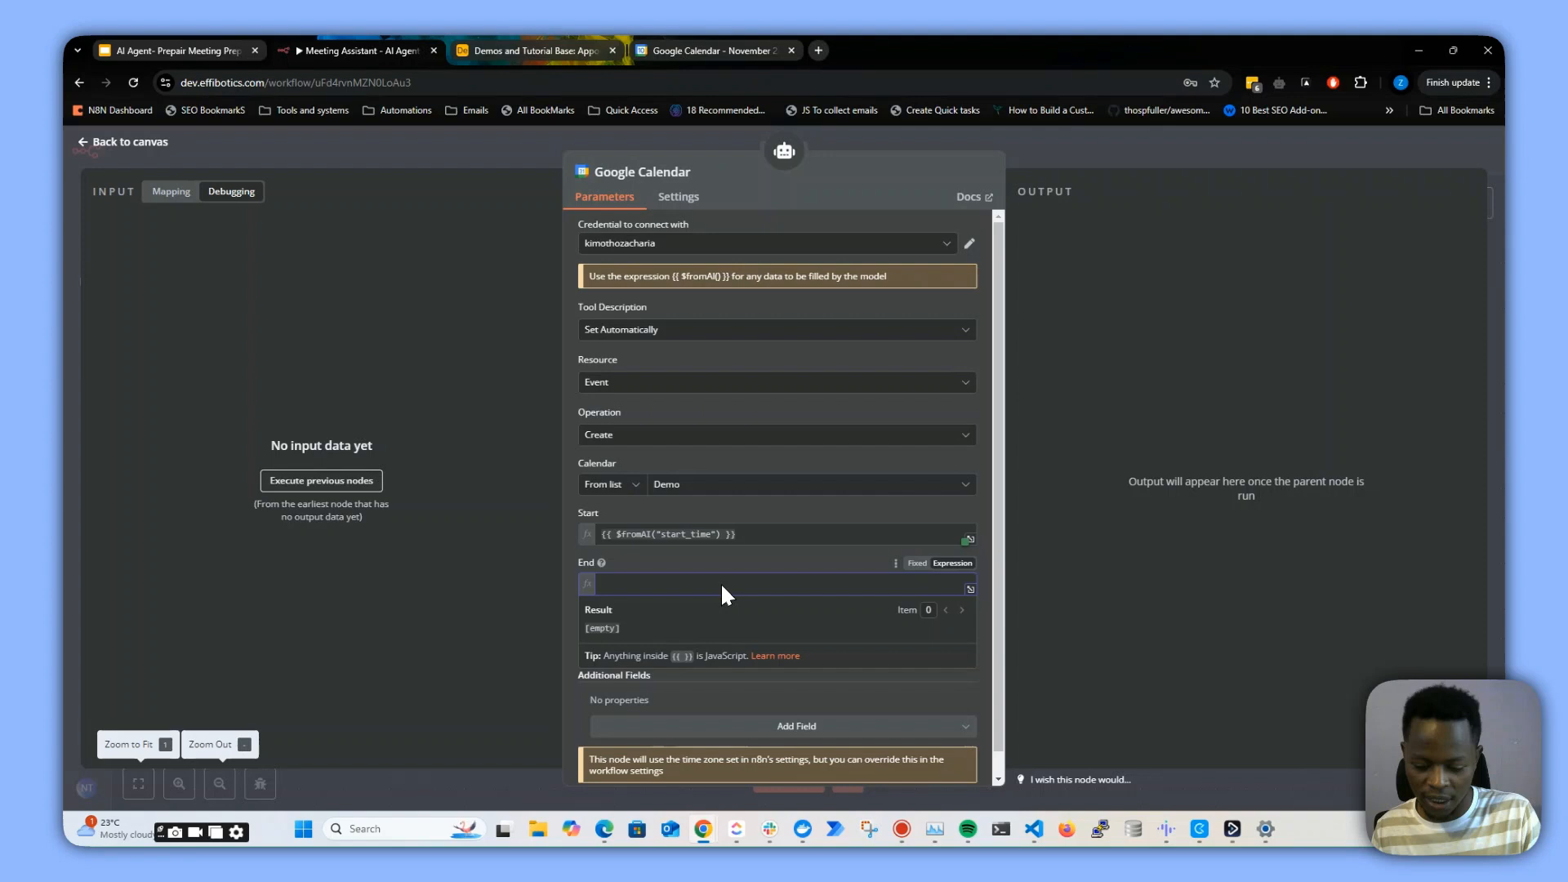
type("{{")
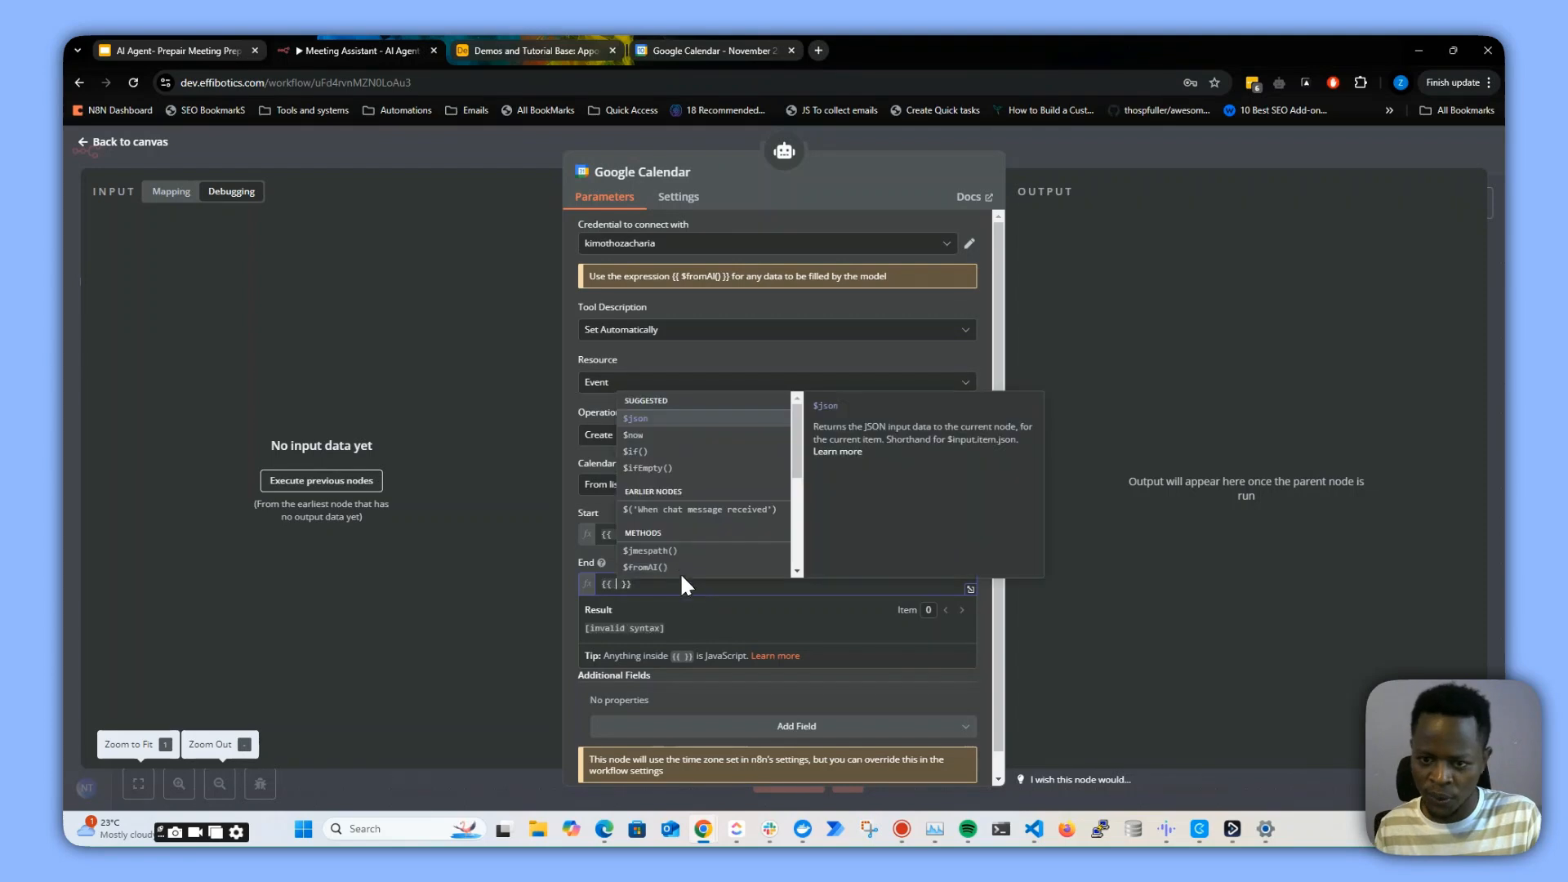
left_click(648, 567)
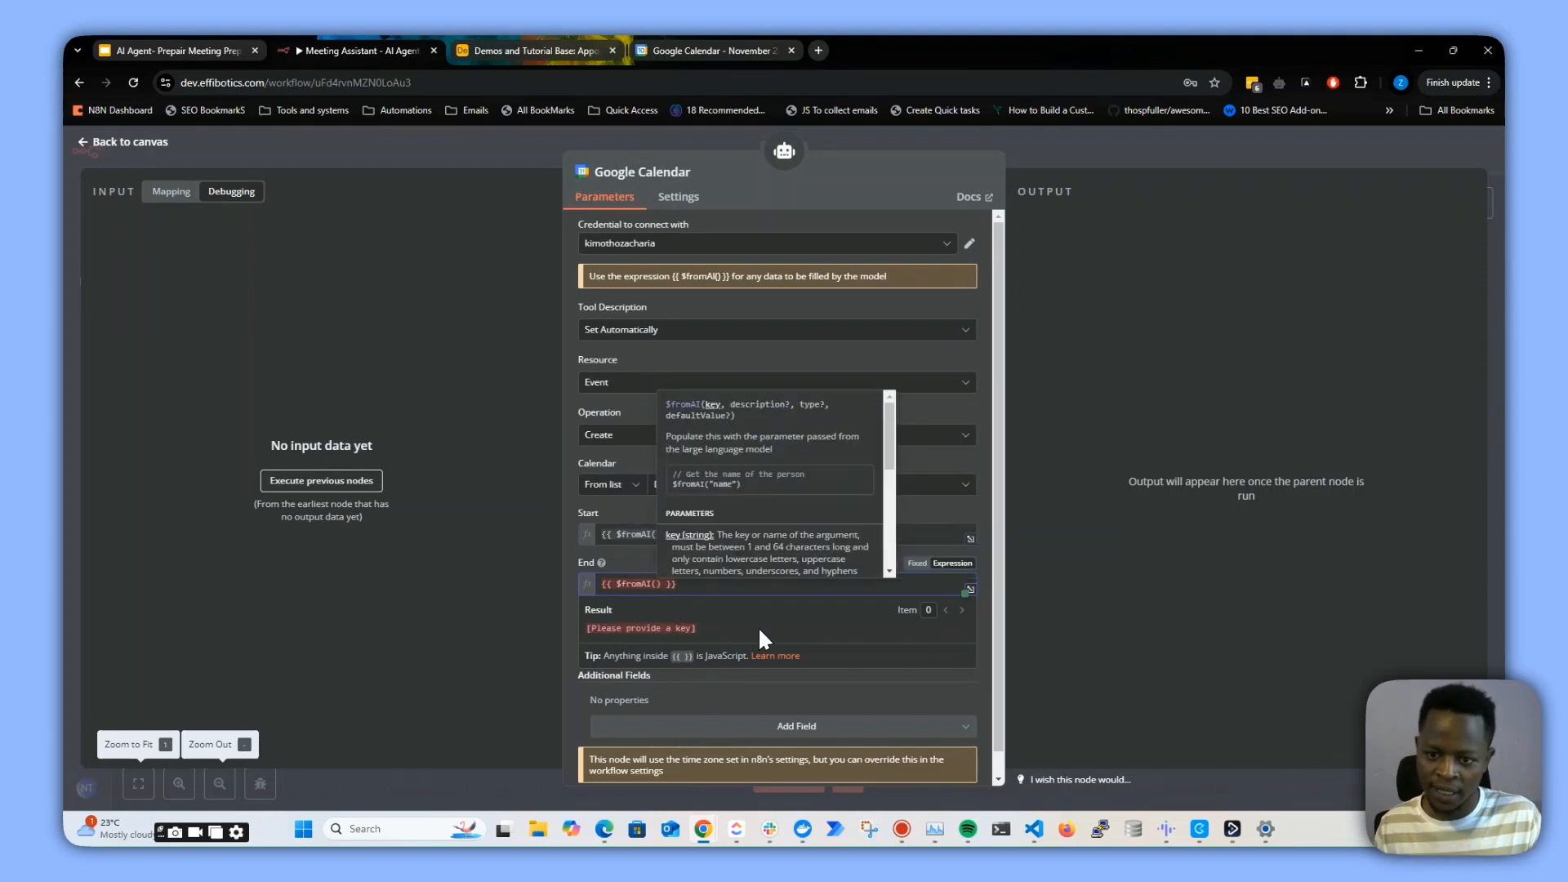
type("\"")
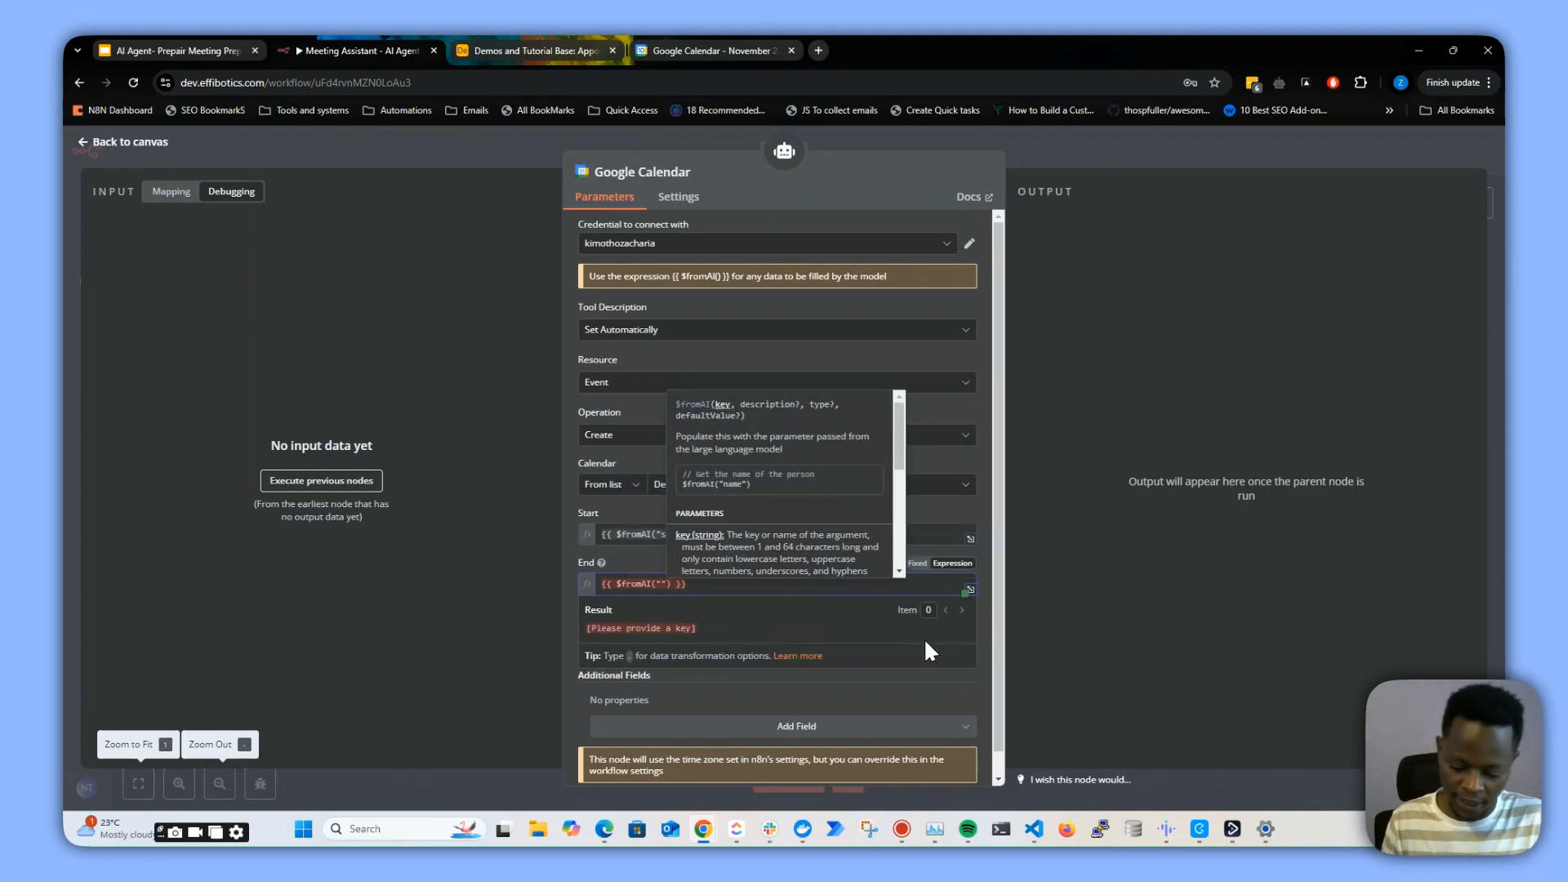
type("end")
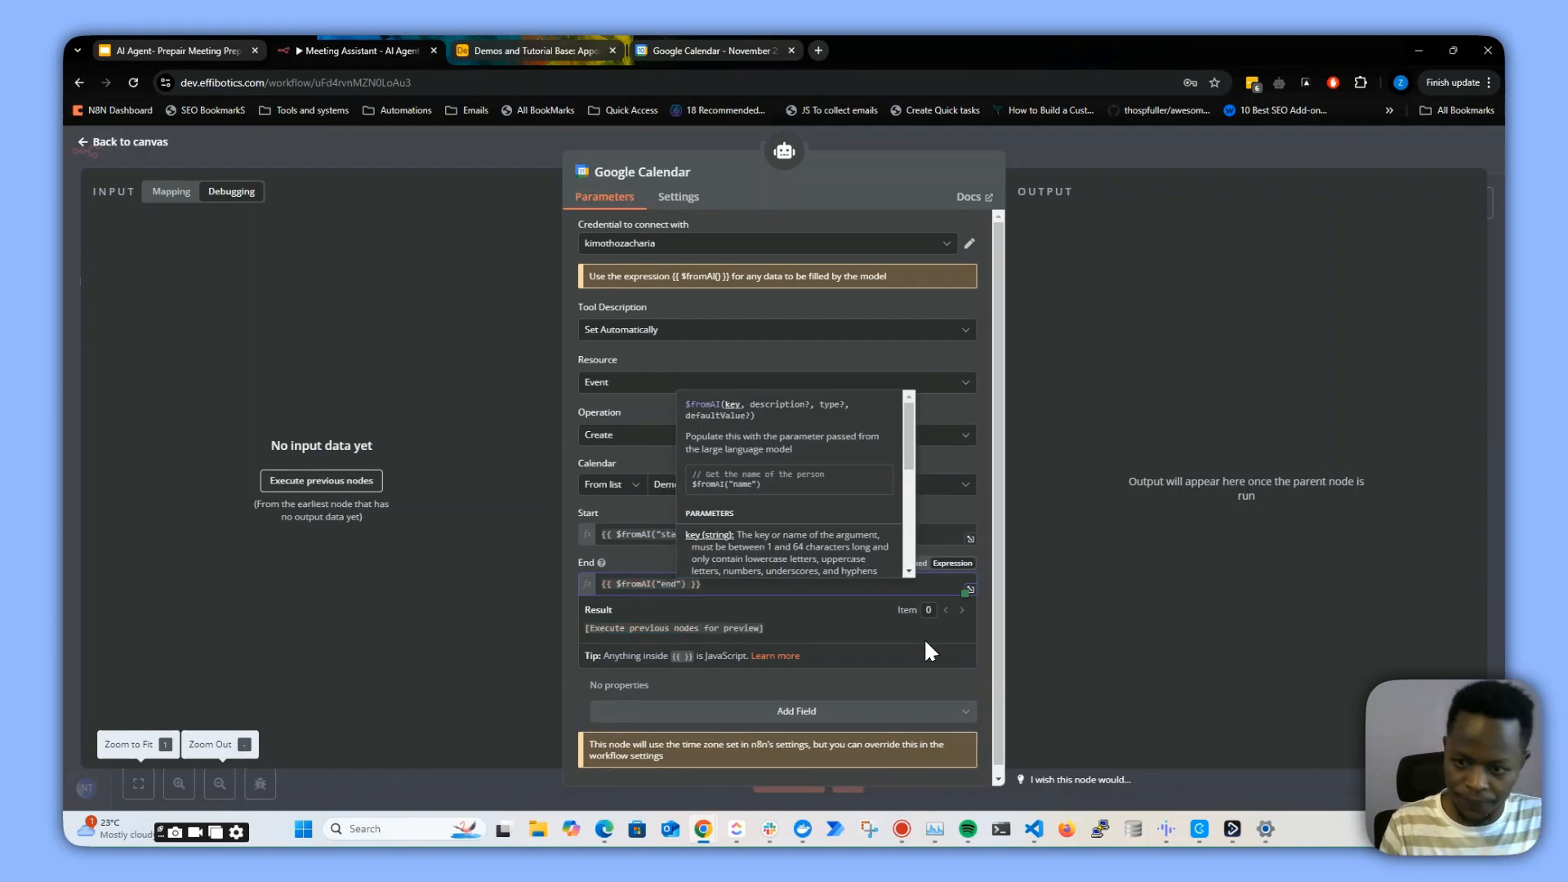
type("_")
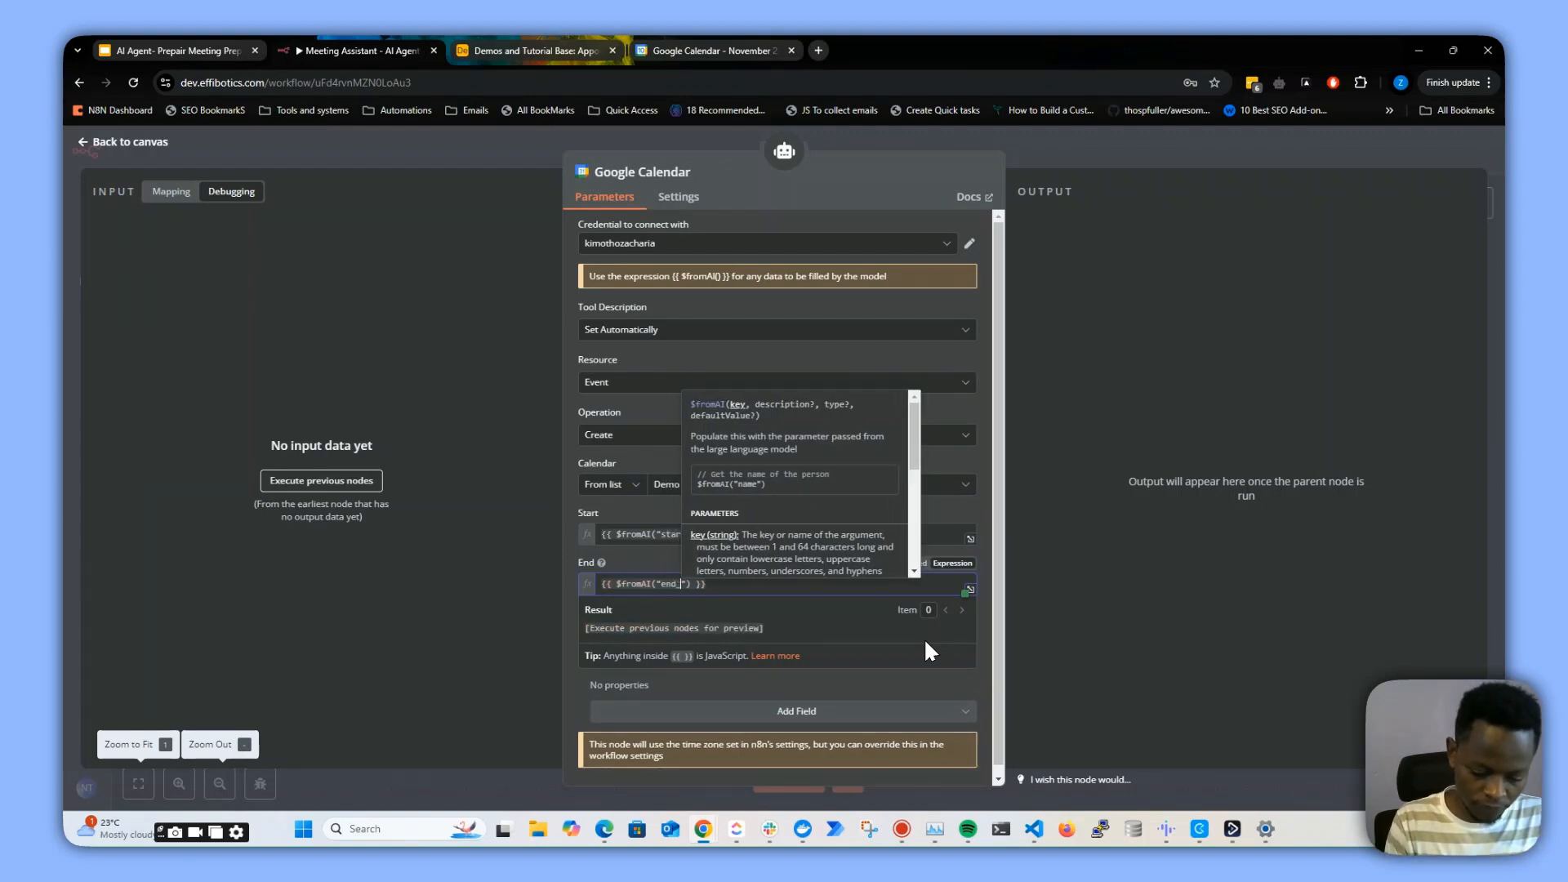
type("time")
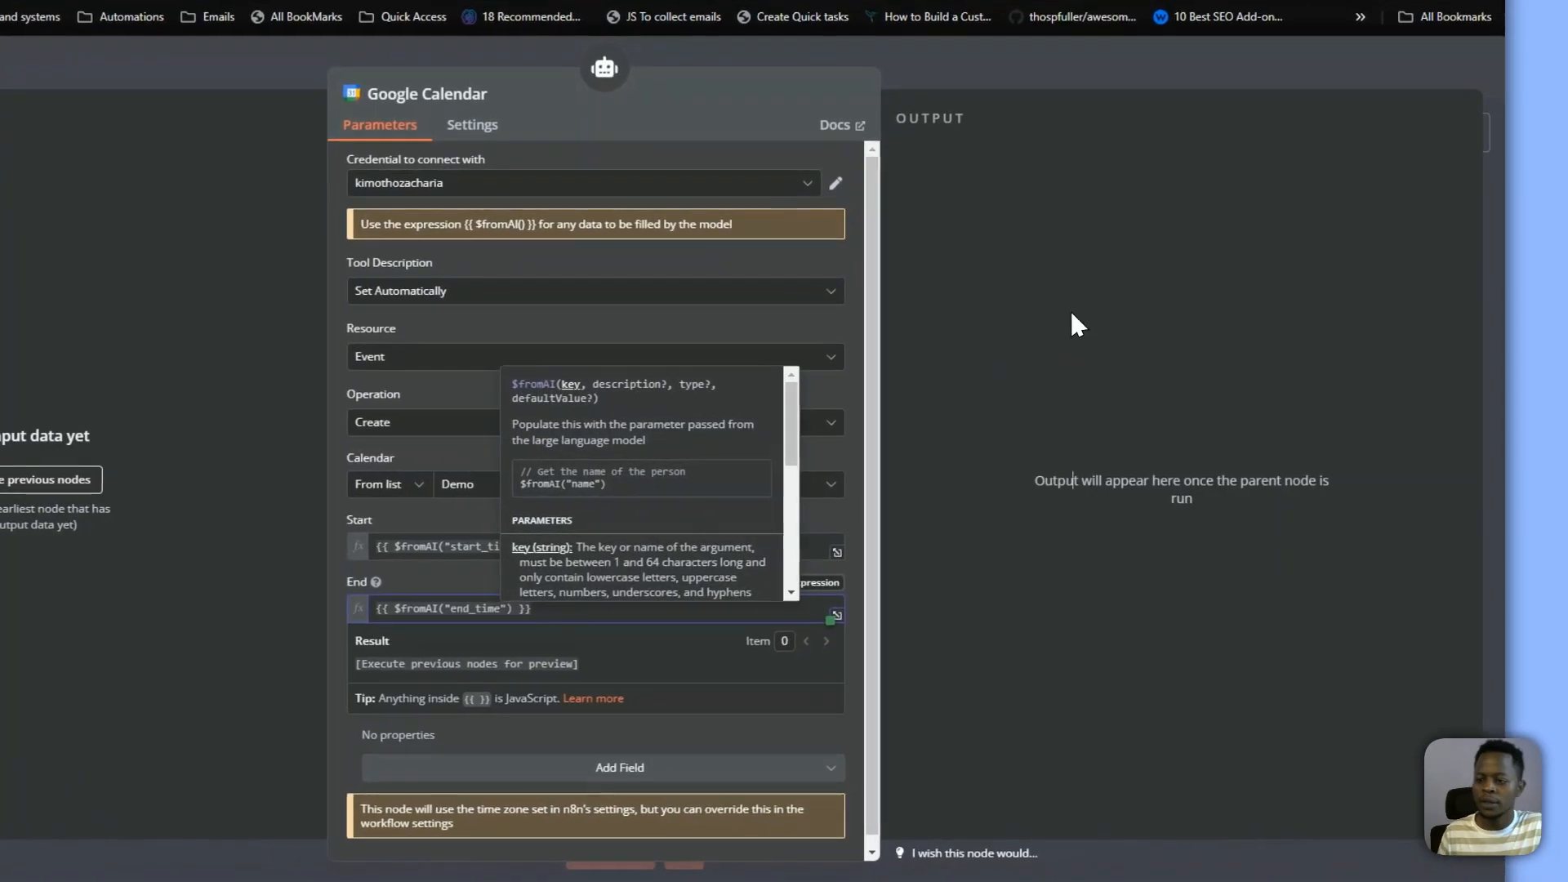
left_click(1072, 313)
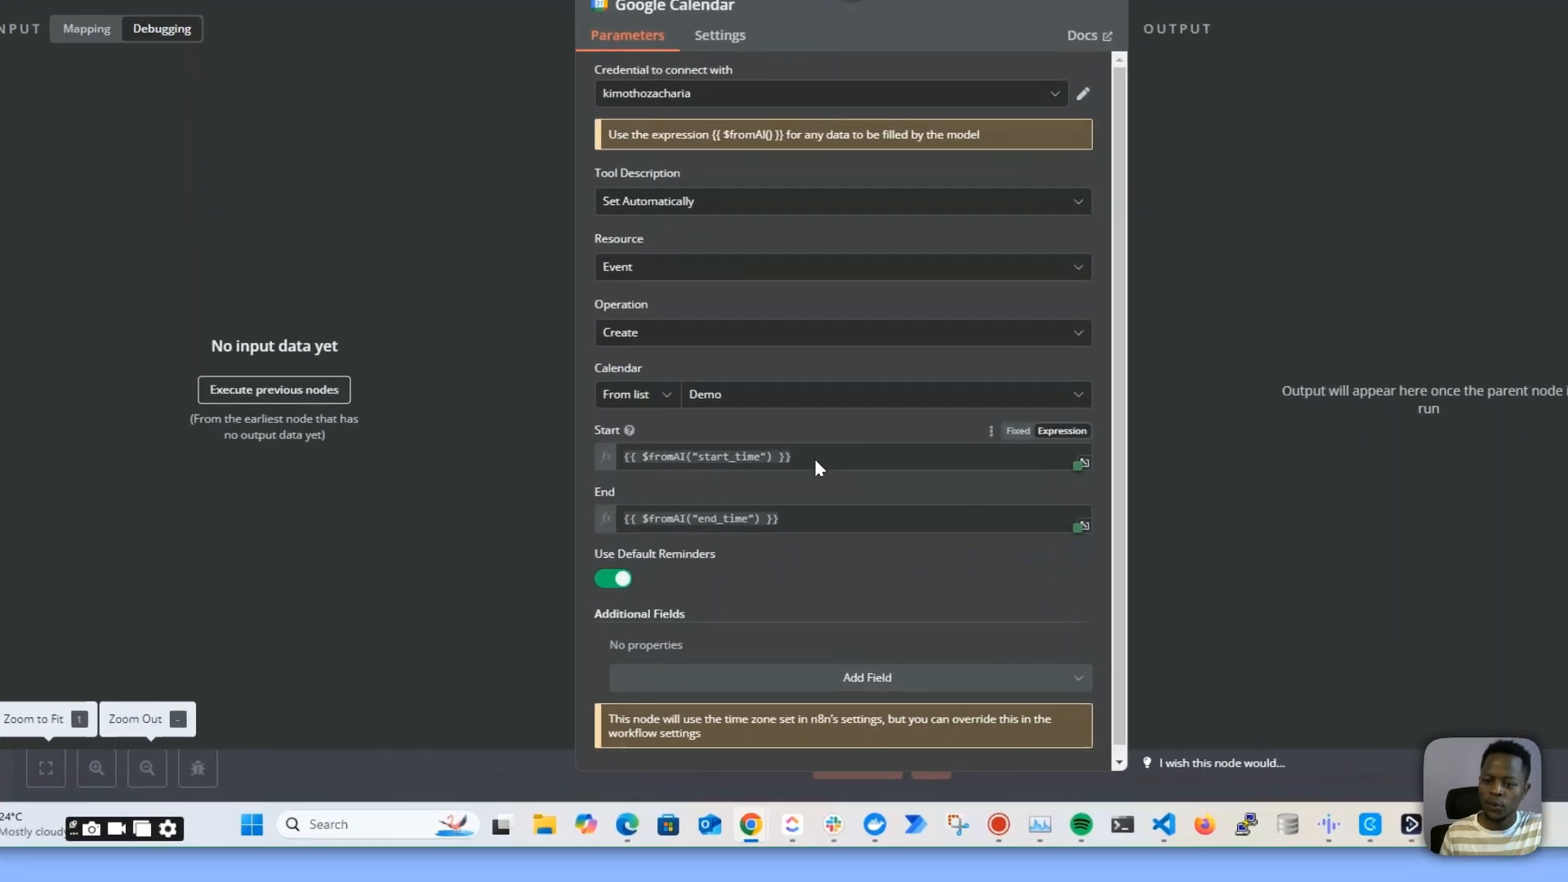
Review the Start and End expressions and return to the workflow canvas
left_click_drag(745, 535, 589, 535)
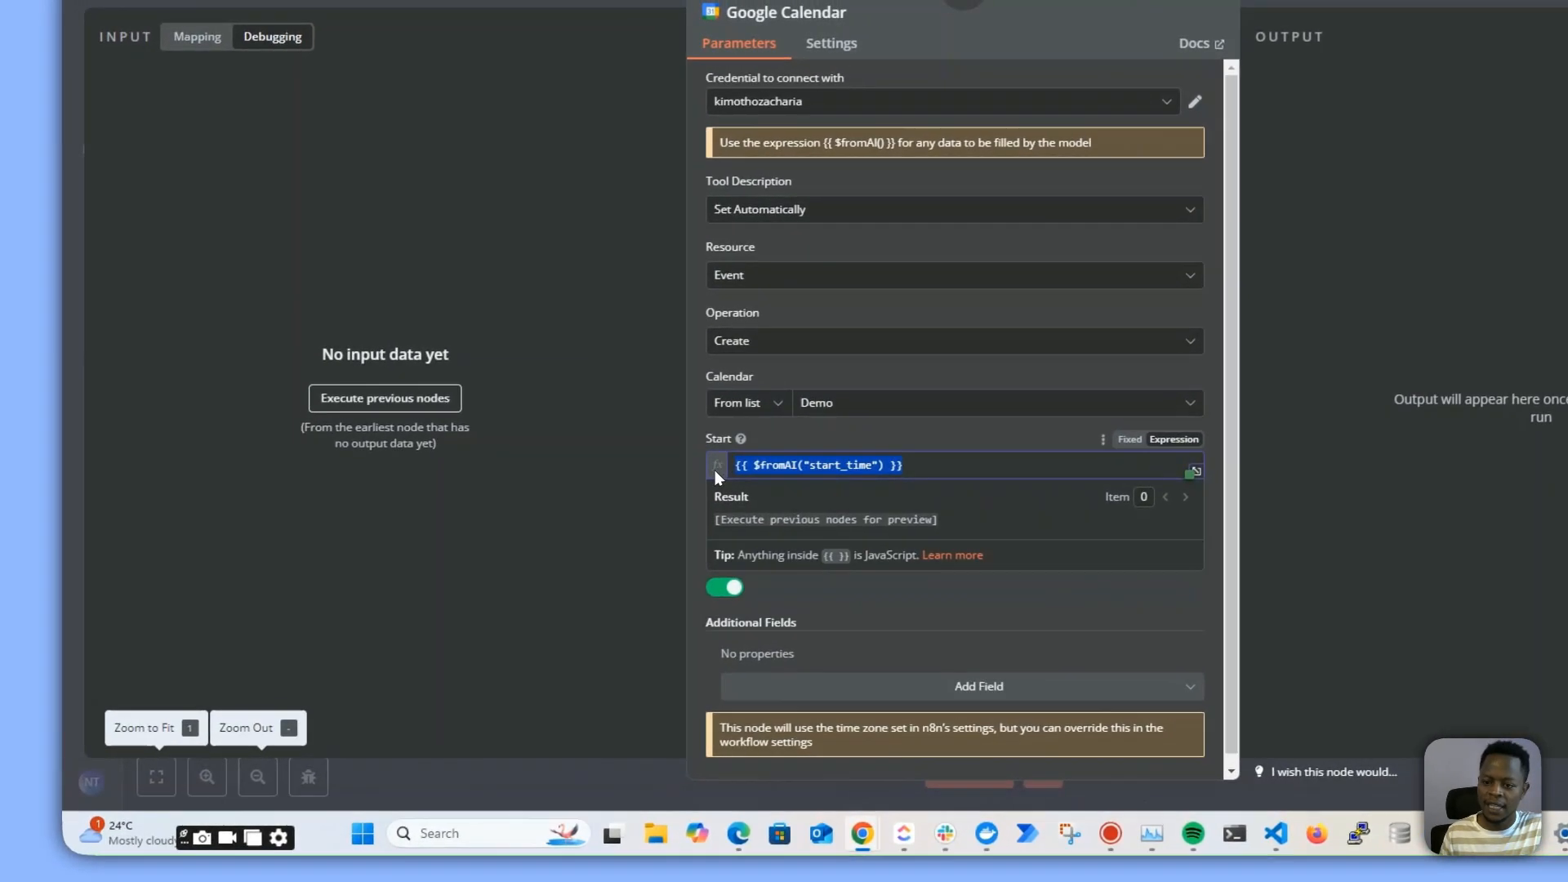
left_click(627, 523)
left_click(851, 525)
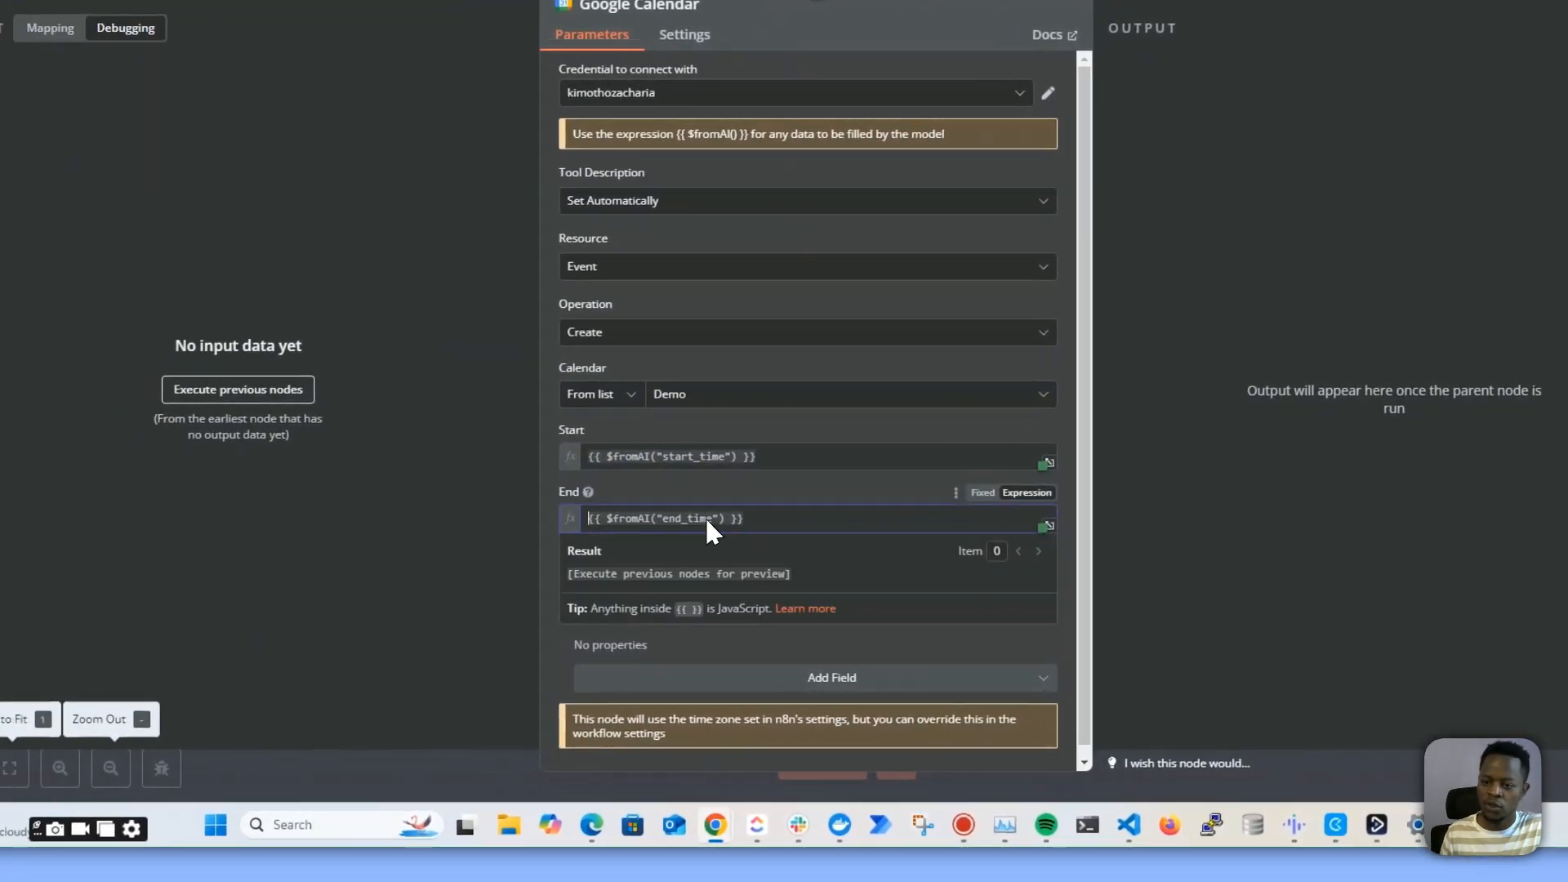
left_click(487, 517)
left_click(1013, 190)
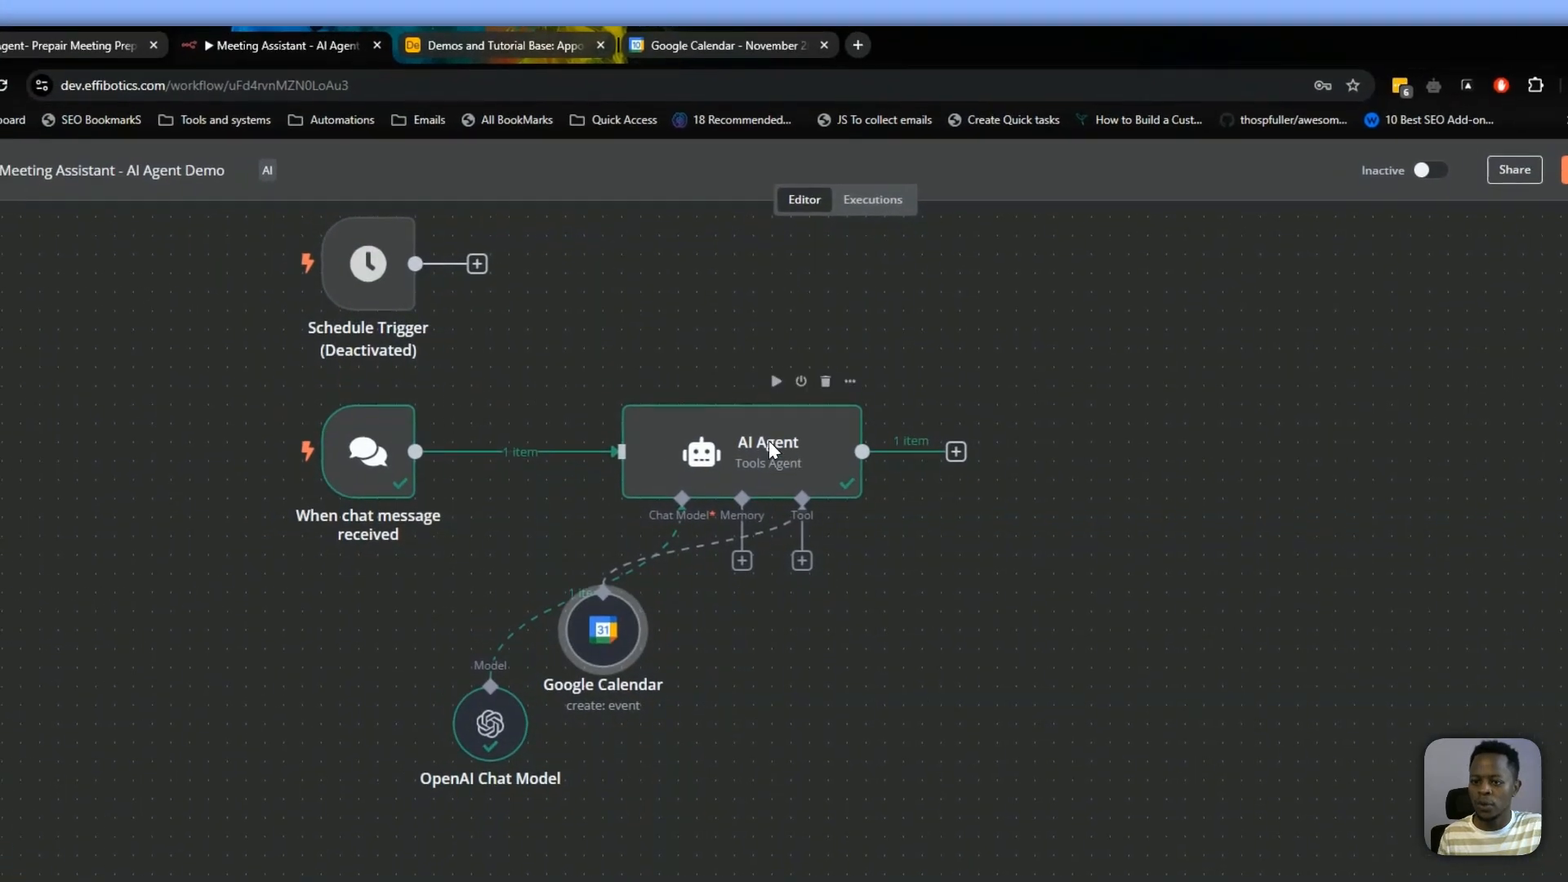
Open the AI Agent, switch its Prompt to Define below, and paste the meeting-slot checking prompt into the Text expression
double_click(768, 445)
left_click(840, 412)
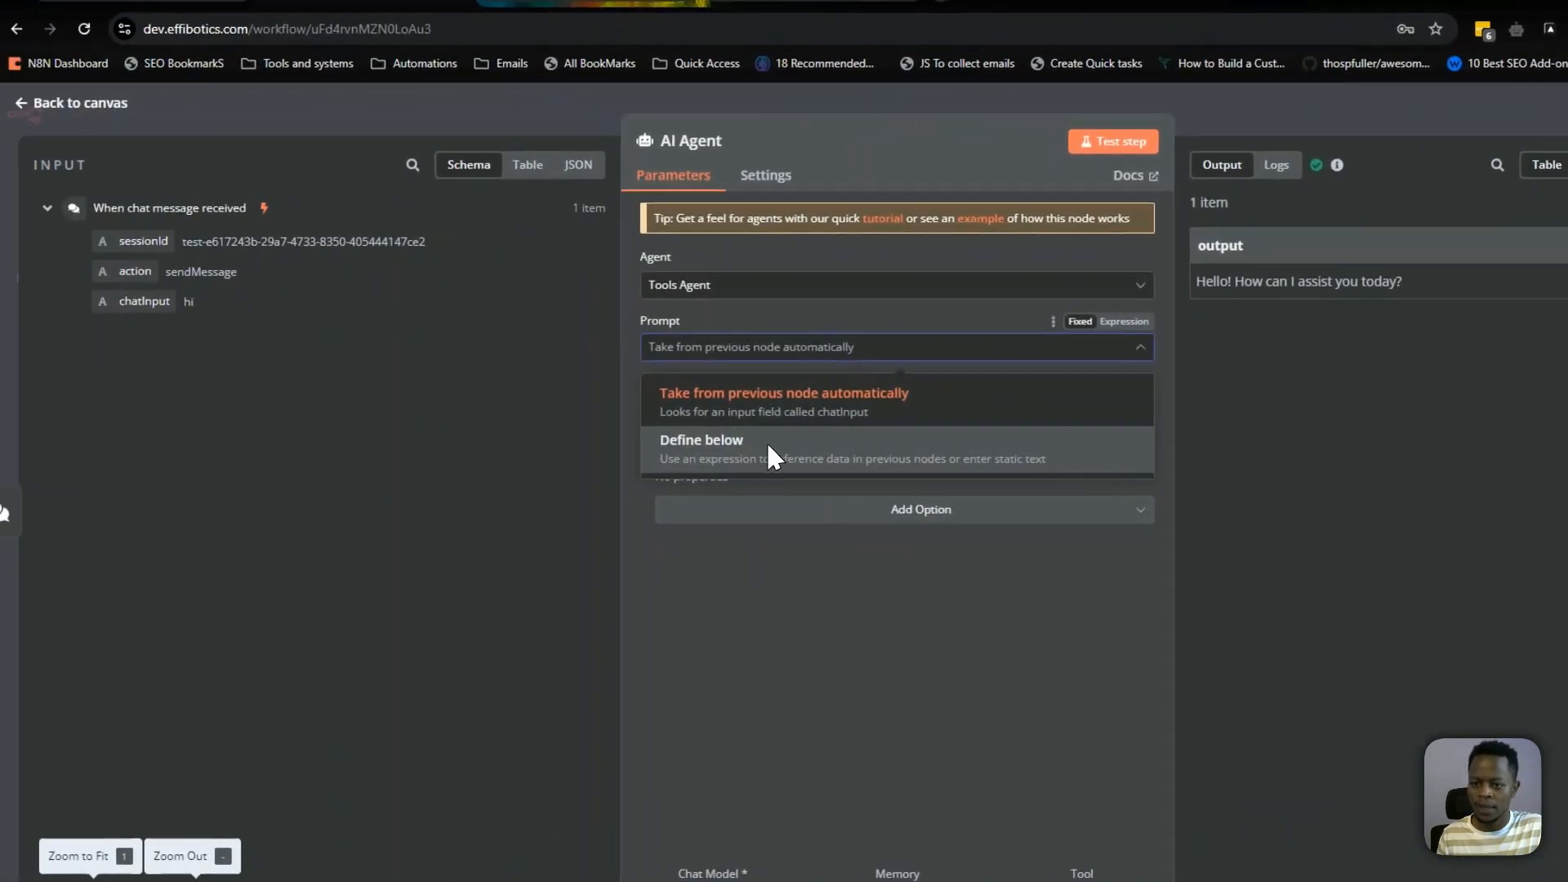
left_click(784, 443)
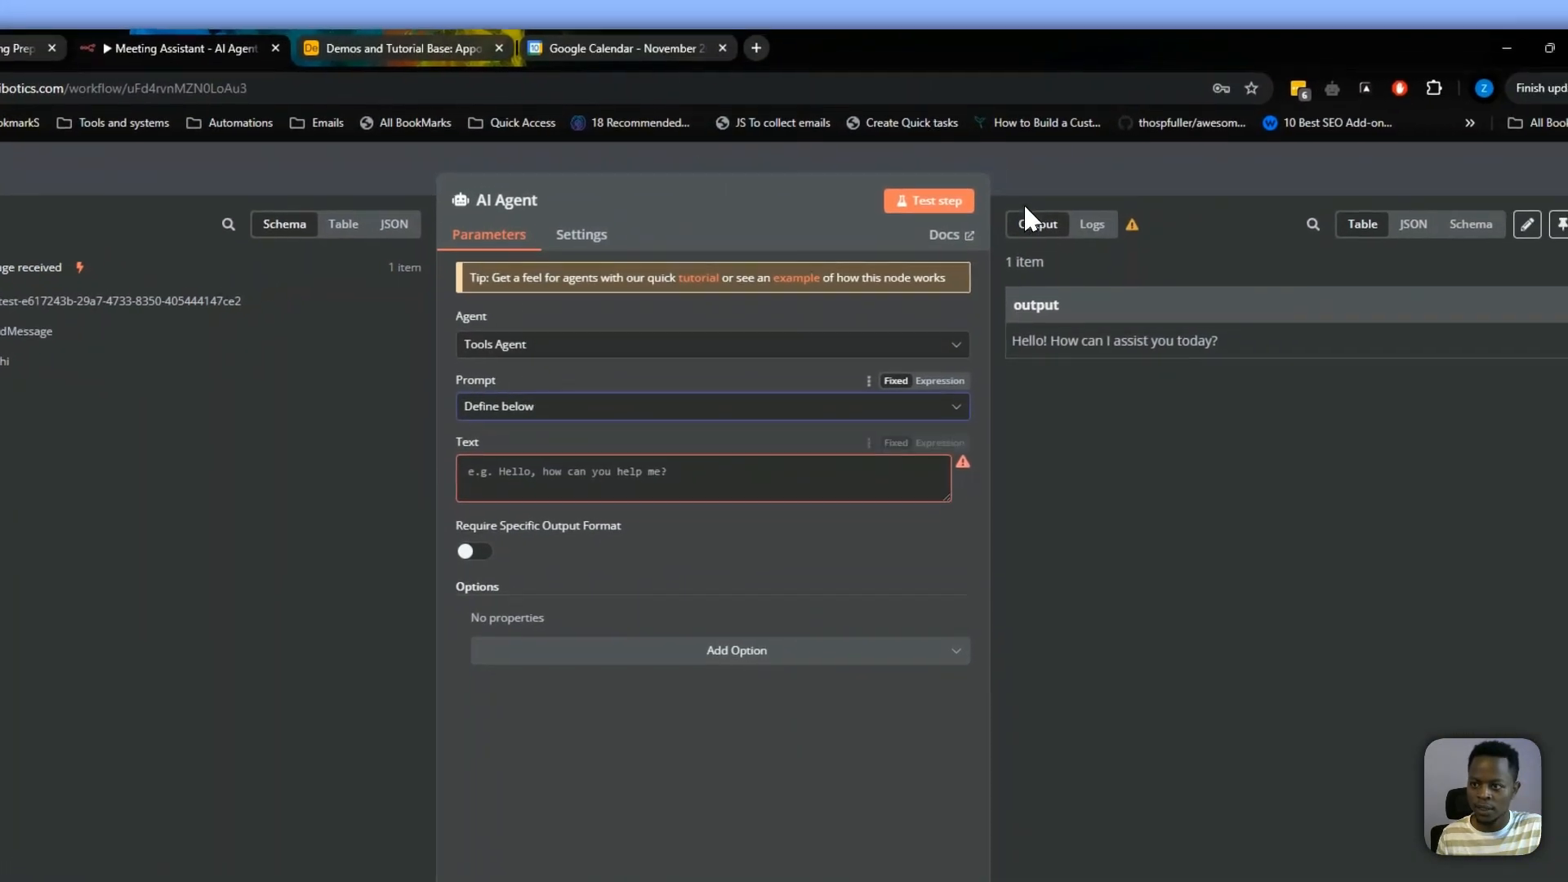
left_click(1023, 187)
left_click_drag(731, 471, 698, 532)
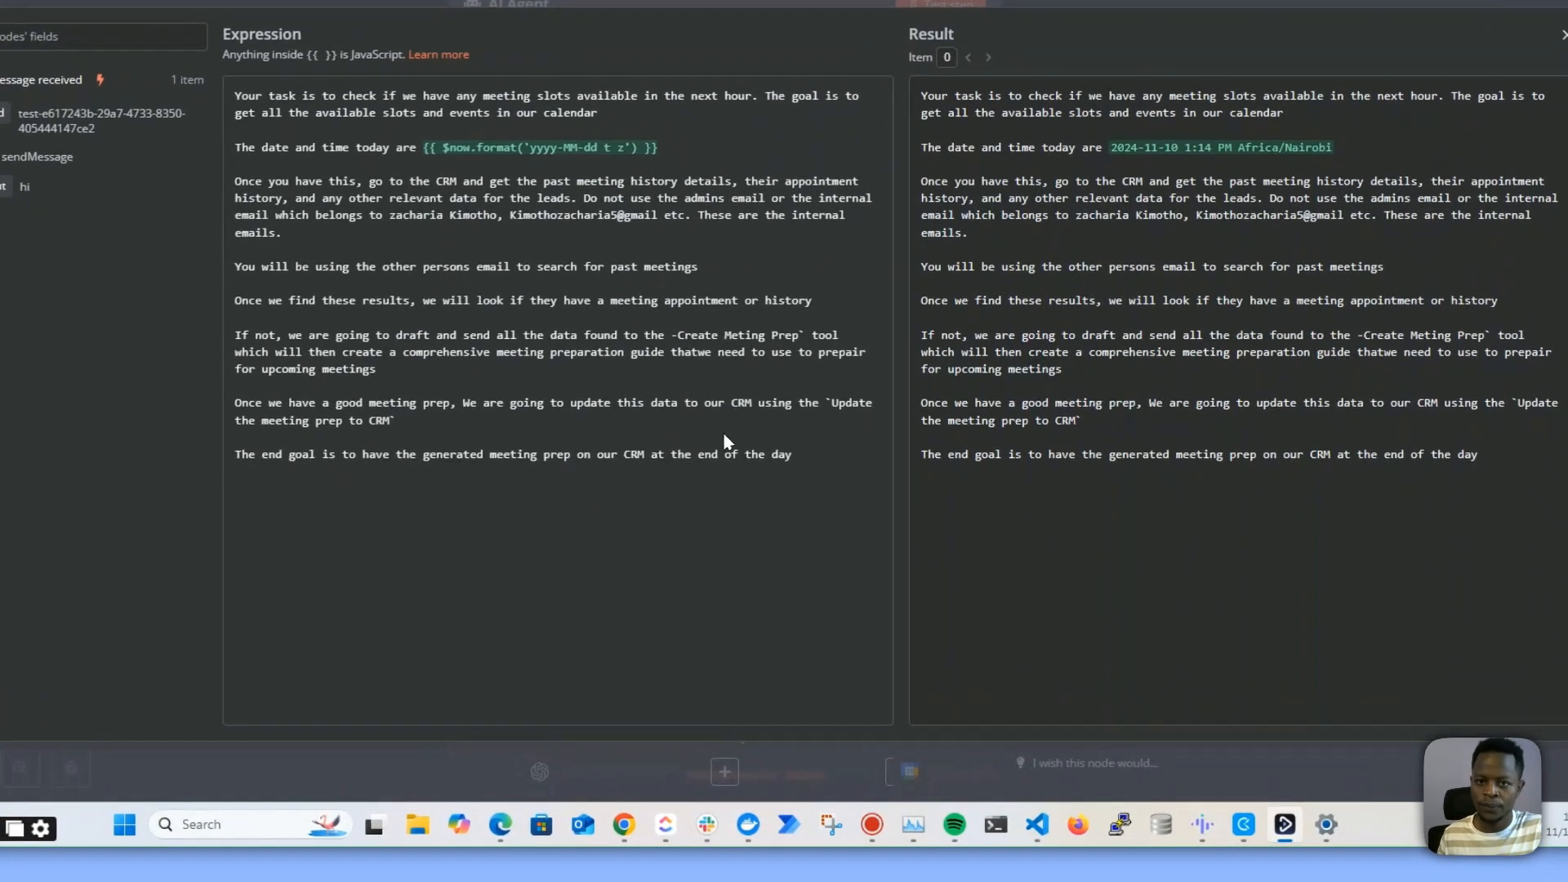
Read through the prompt text and the resolved date and time shown in the result
left_click_drag(842, 535, 388, 261)
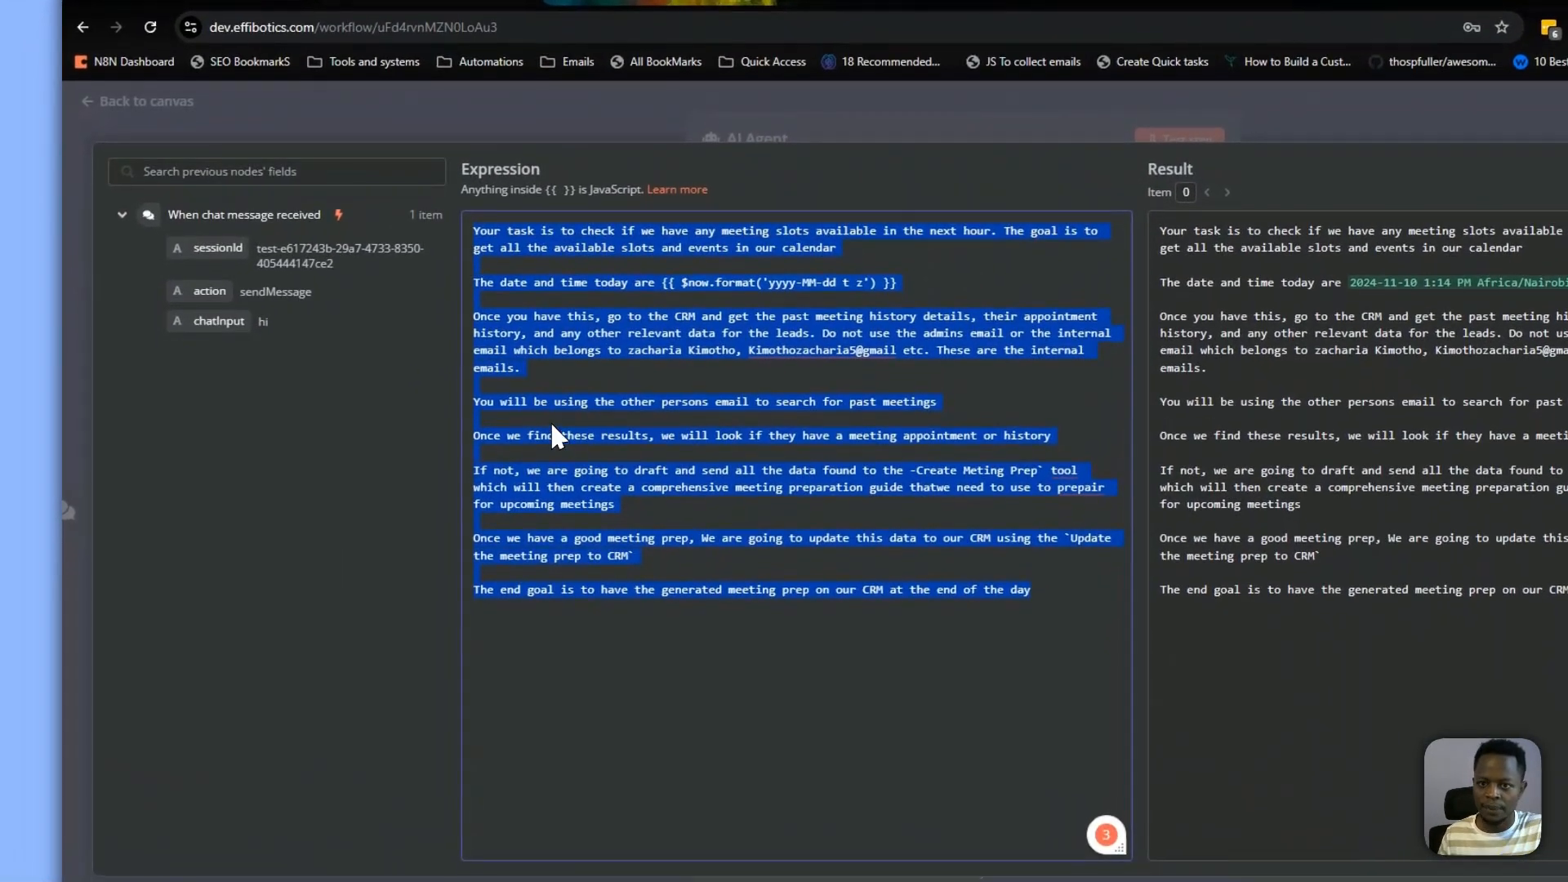
left_click(588, 464)
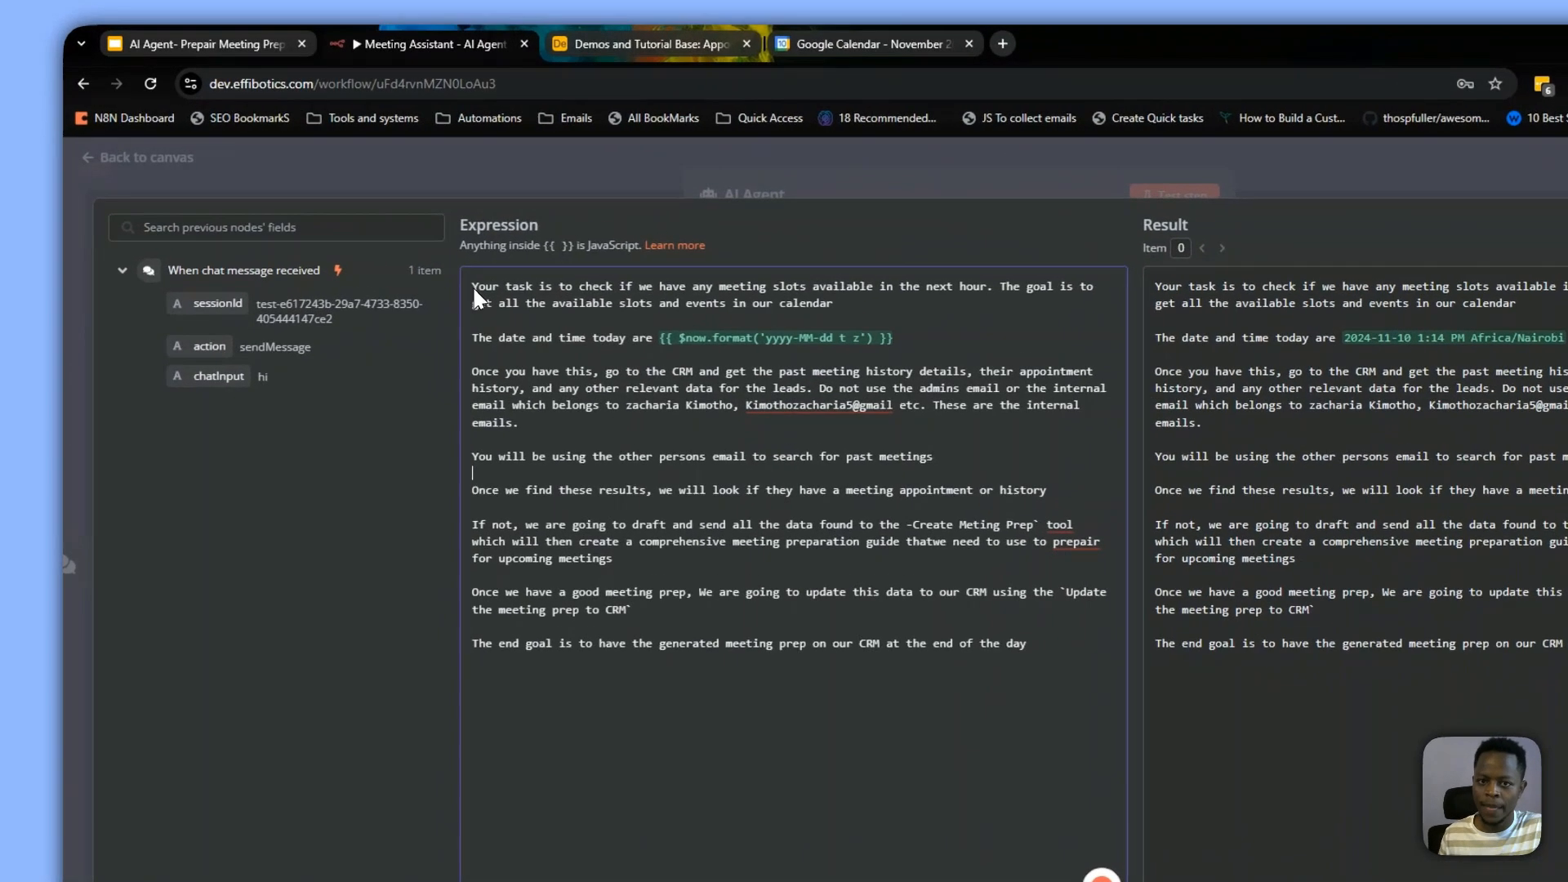
left_click_drag(393, 247, 702, 250)
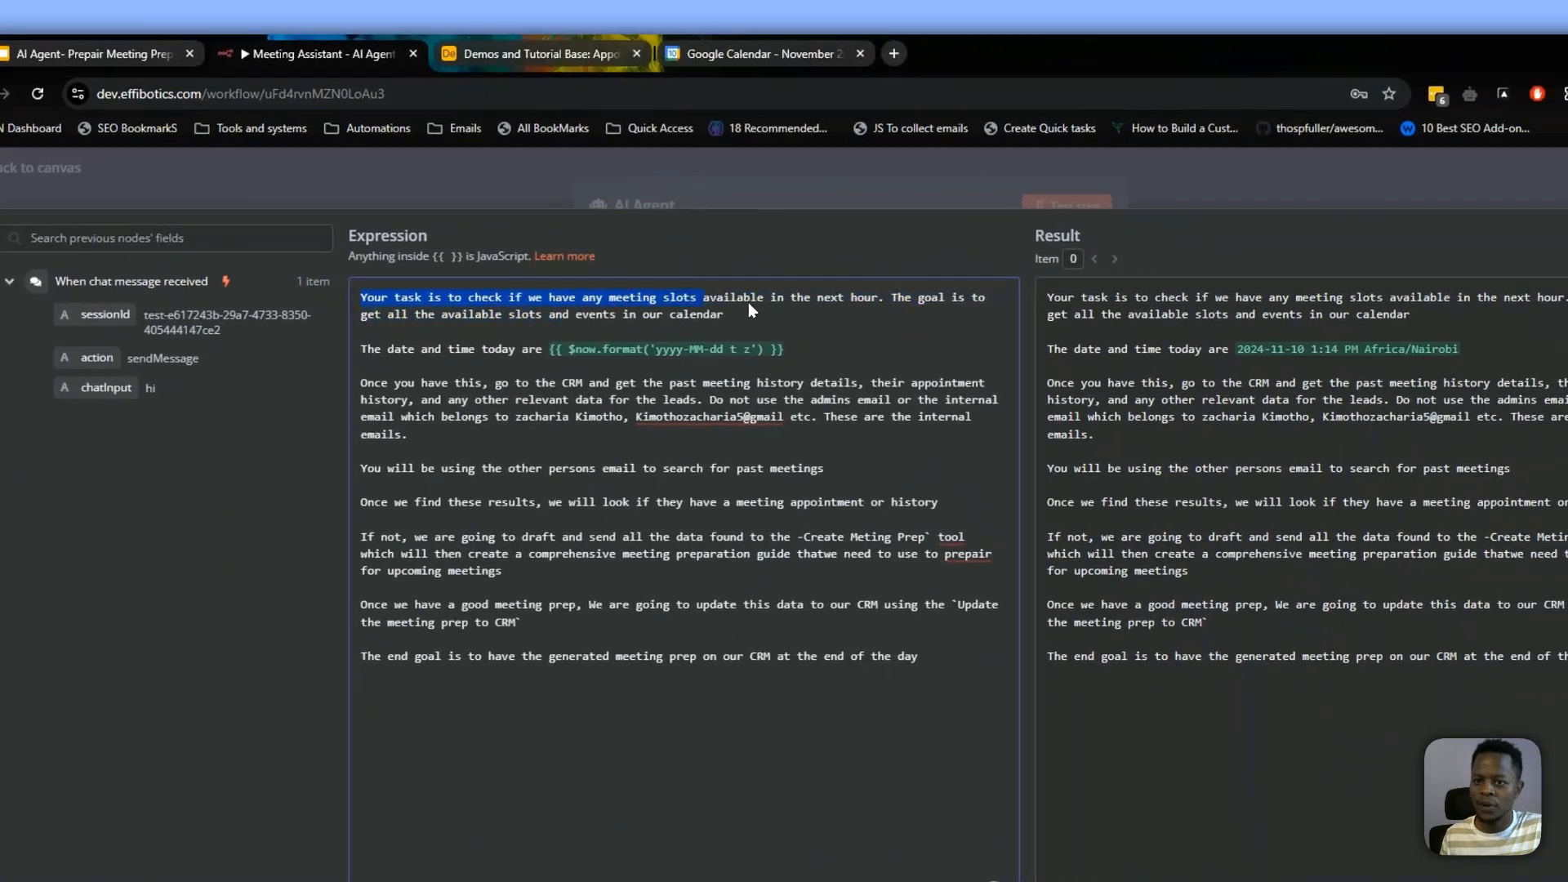
left_click(746, 260)
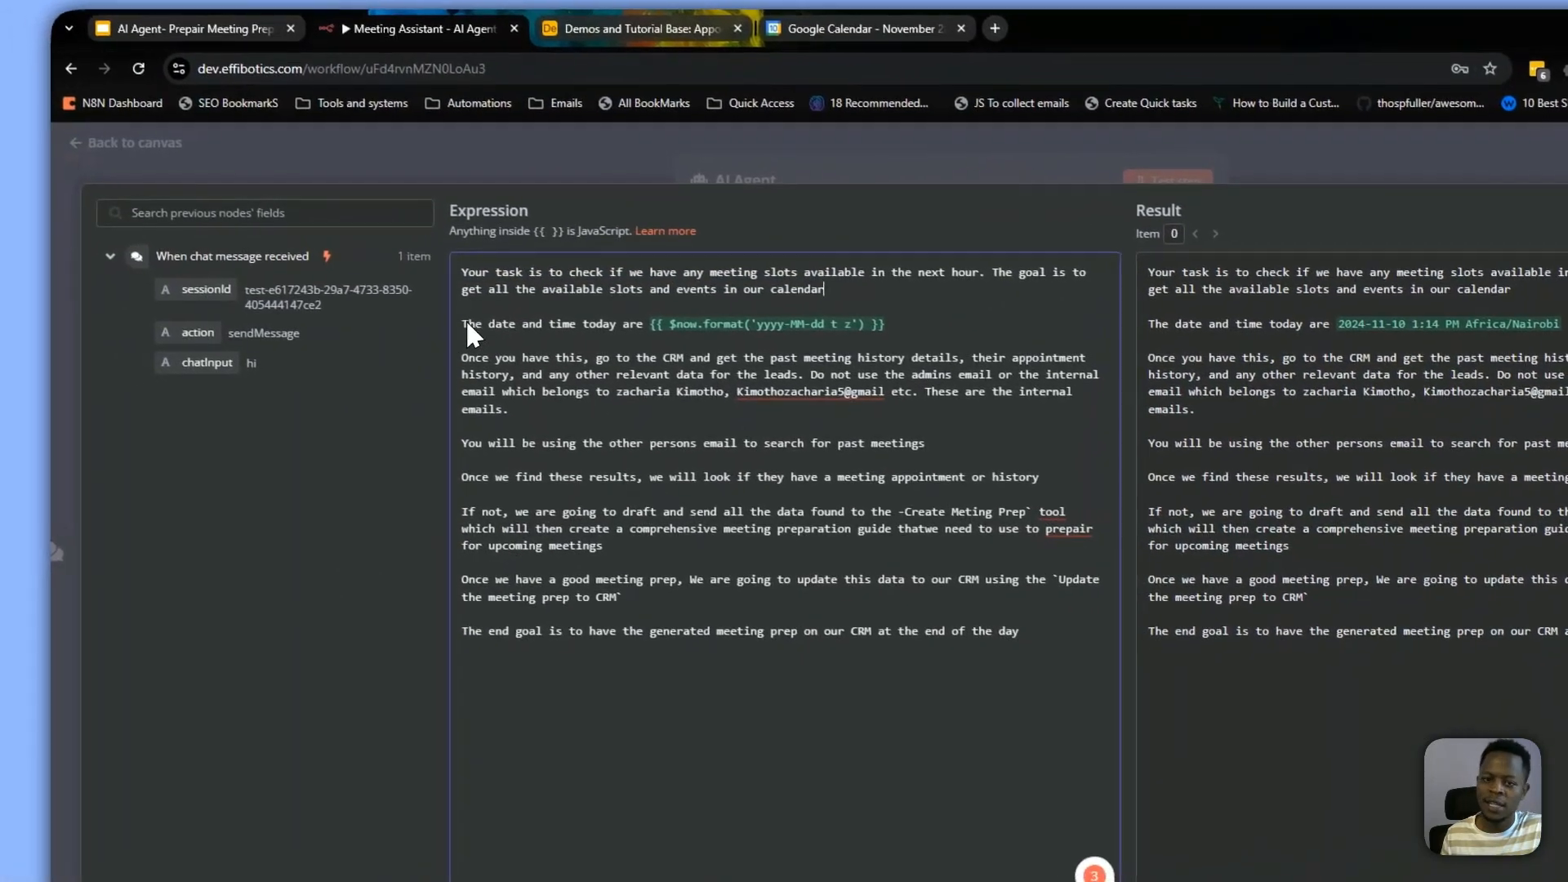
left_click_drag(327, 350, 856, 339)
left_click(907, 344)
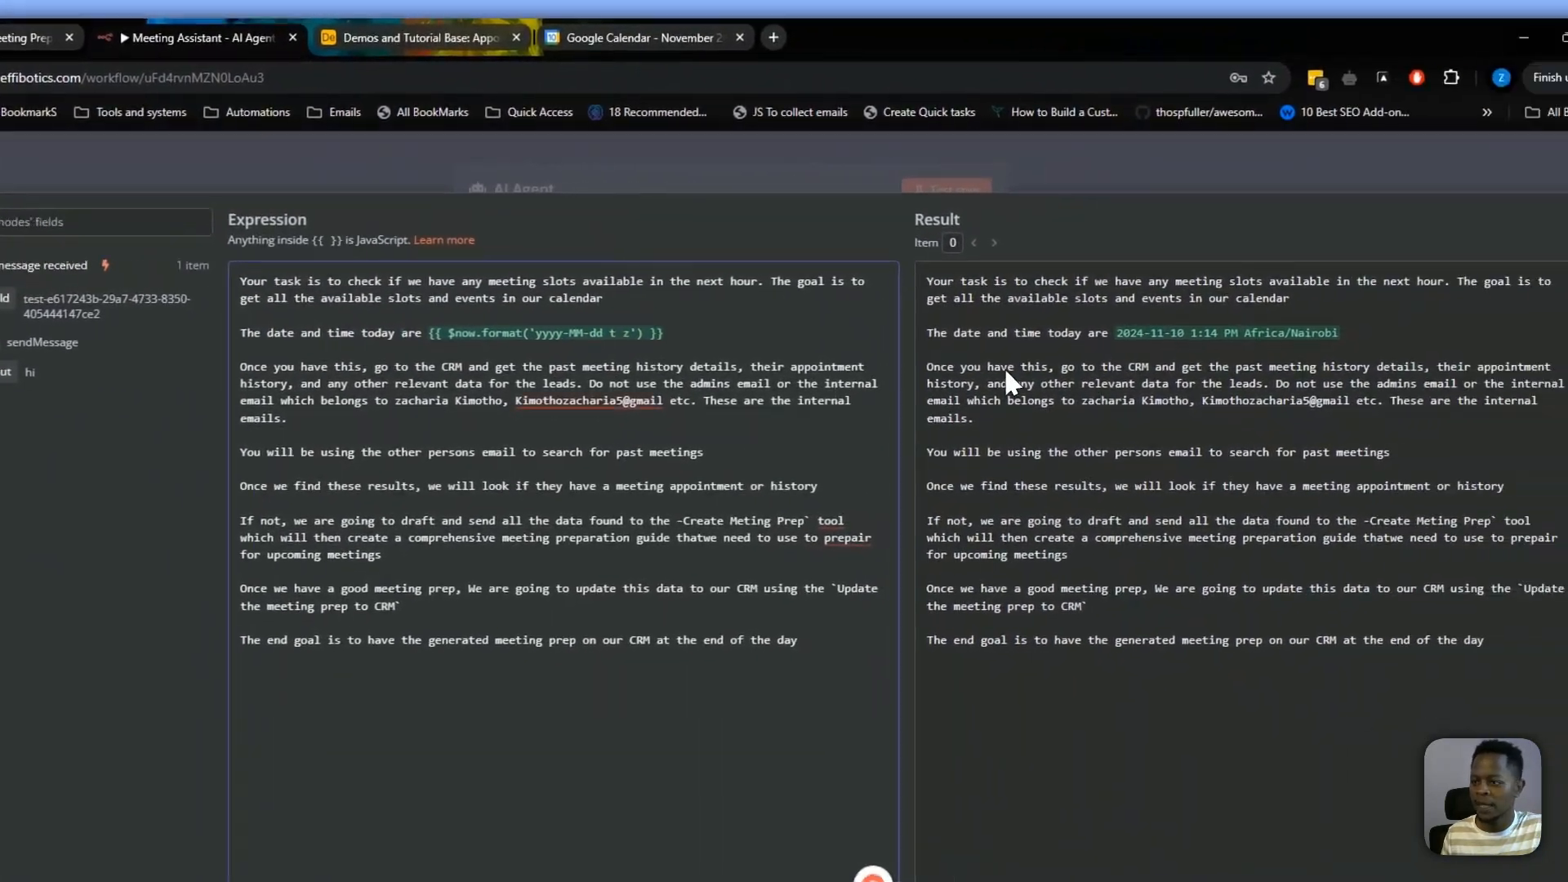
left_click_drag(1117, 333, 1152, 338)
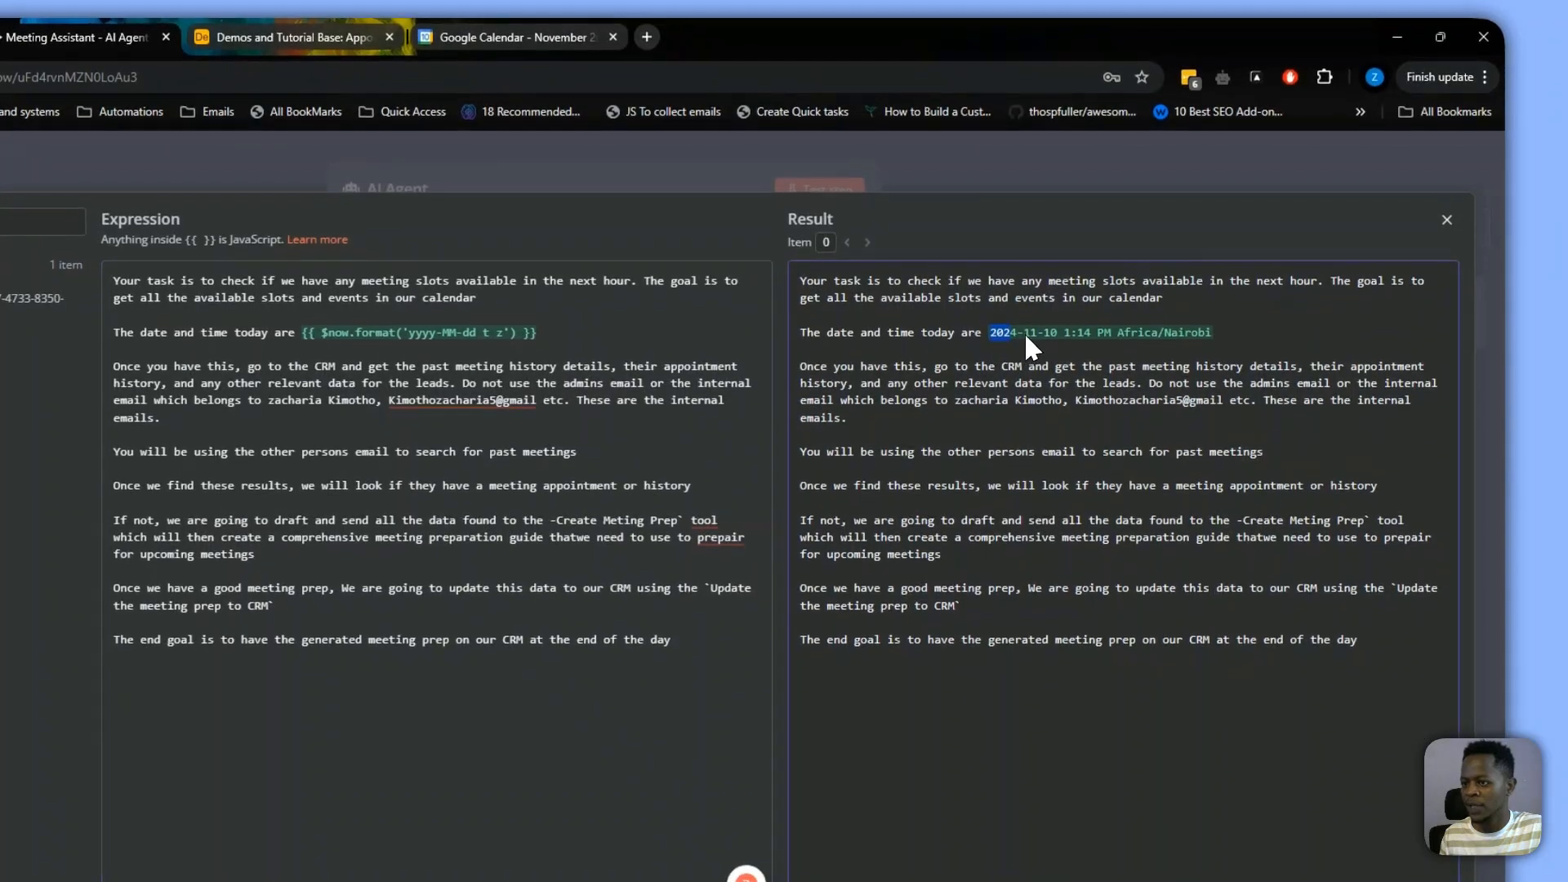
left_click_drag(1025, 335, 1052, 334)
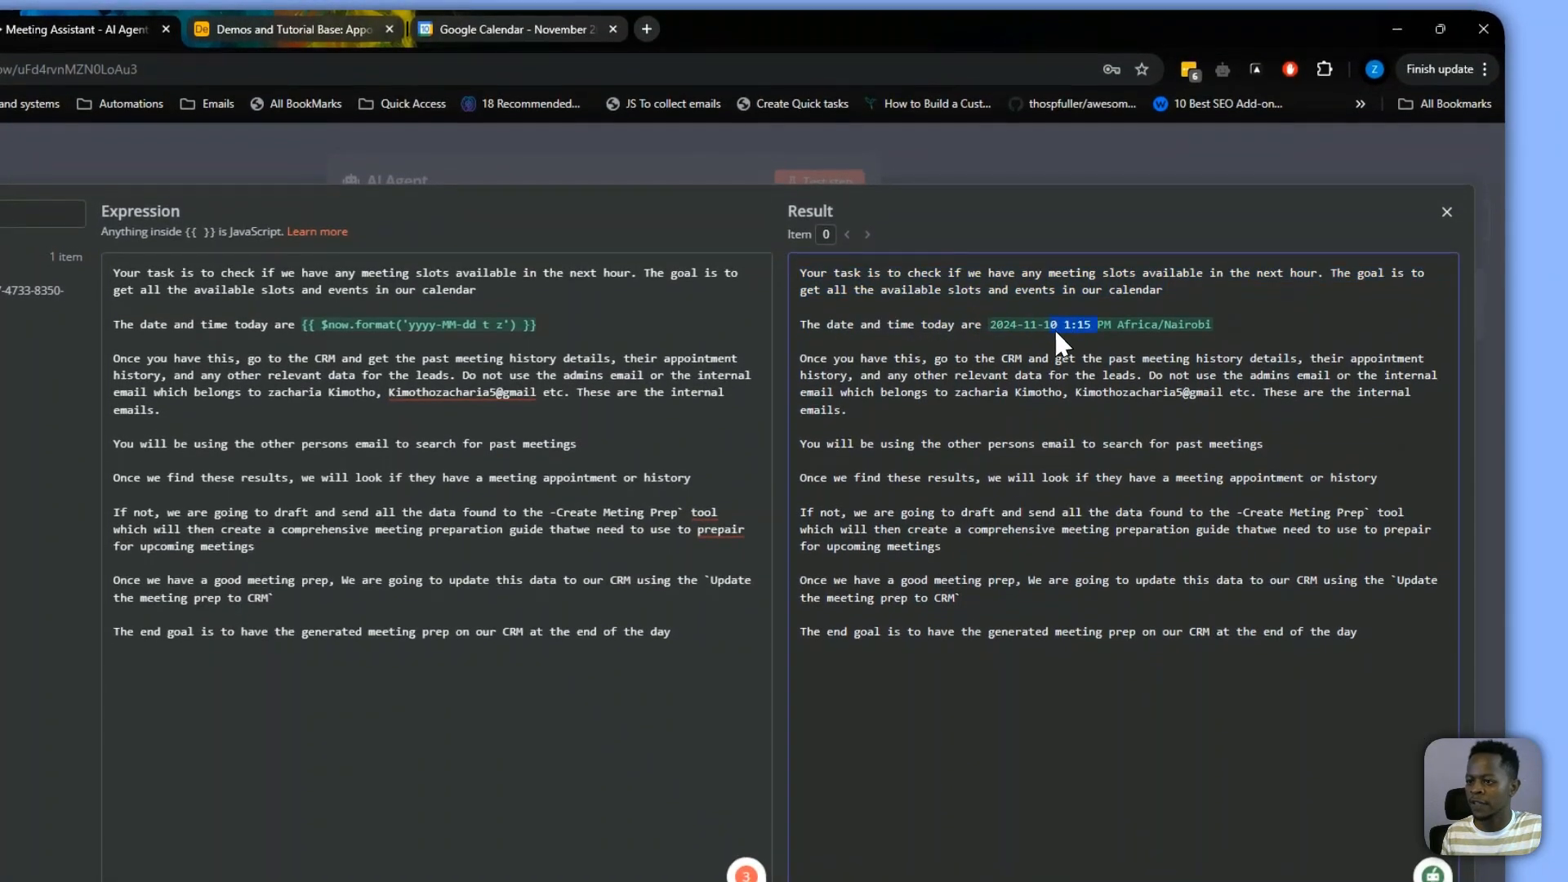
left_click_drag(1215, 309, 1139, 311)
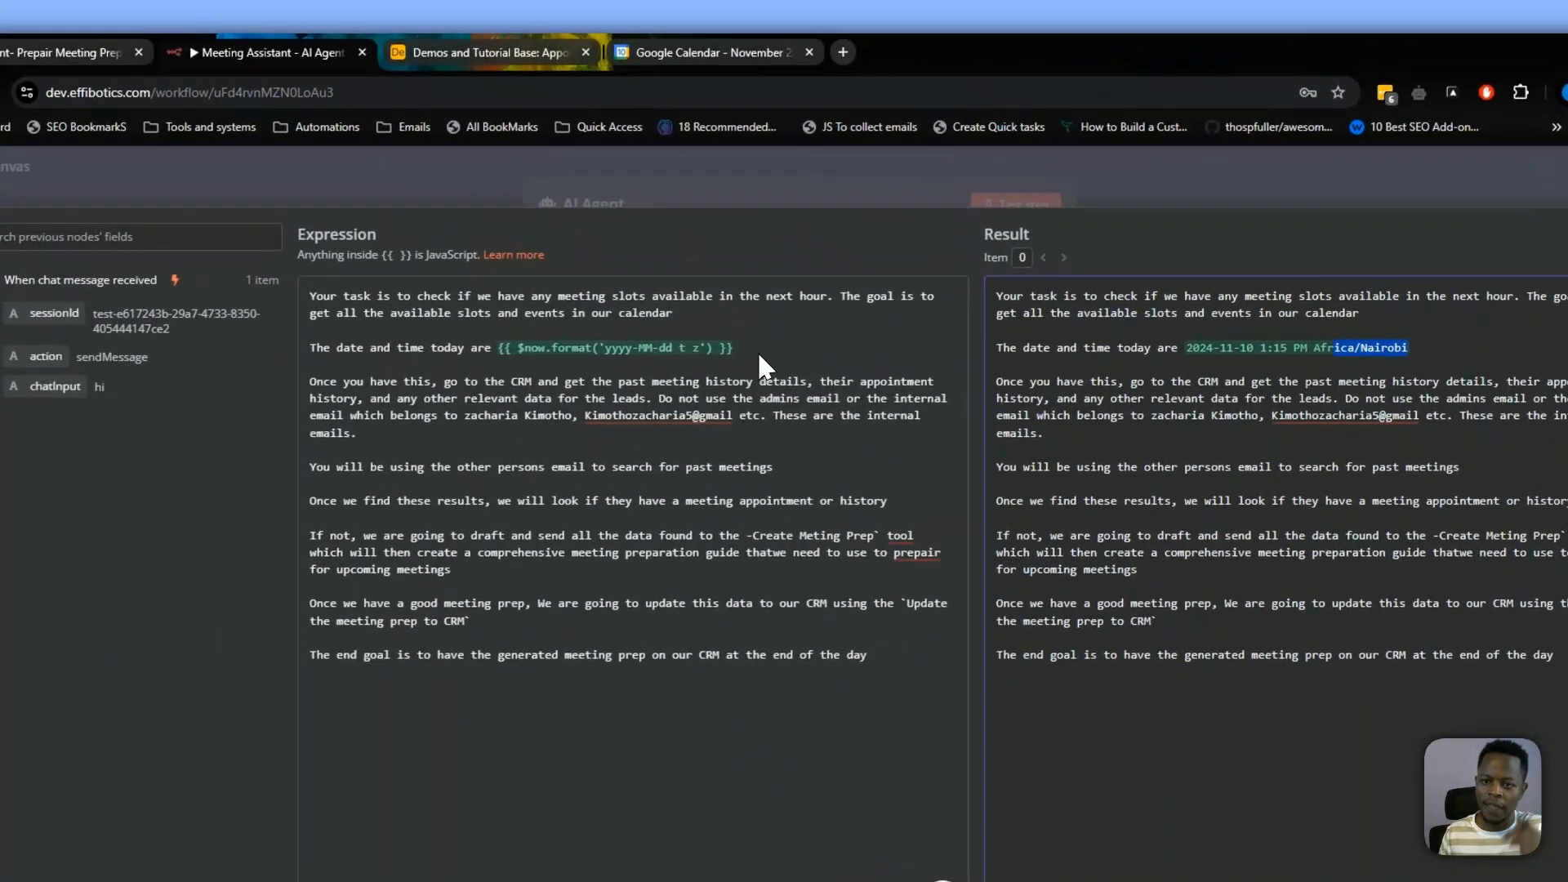
Delete the {{ $now.format('yyyy-MM-dd t z') }} expression from the prompt's date line
left_click_drag(539, 309, 395, 310)
left_click_drag(662, 353, 624, 352)
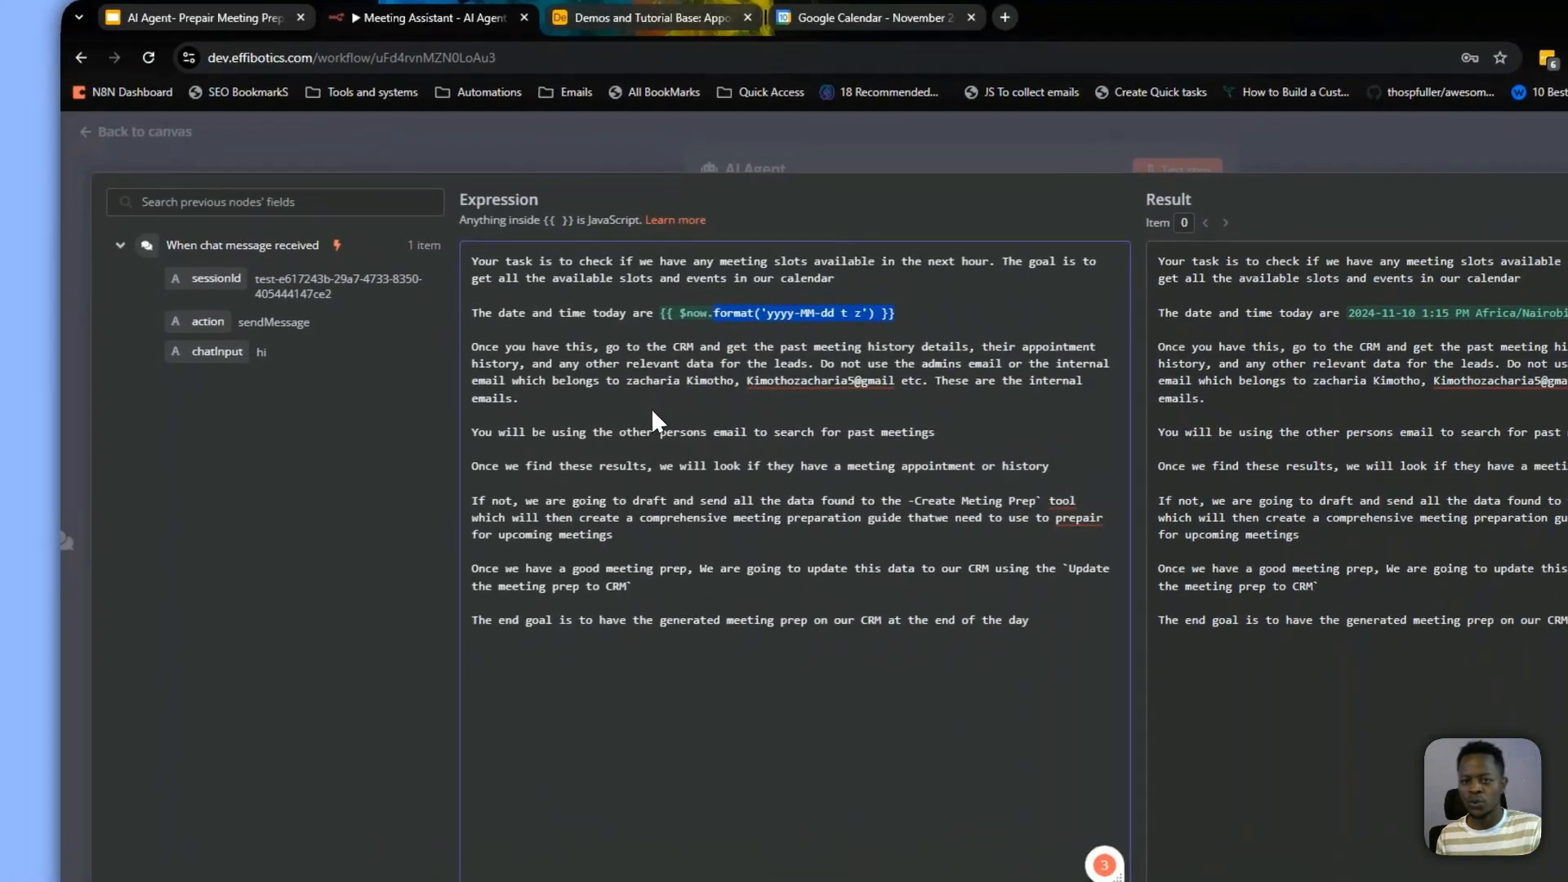
left_click(599, 450)
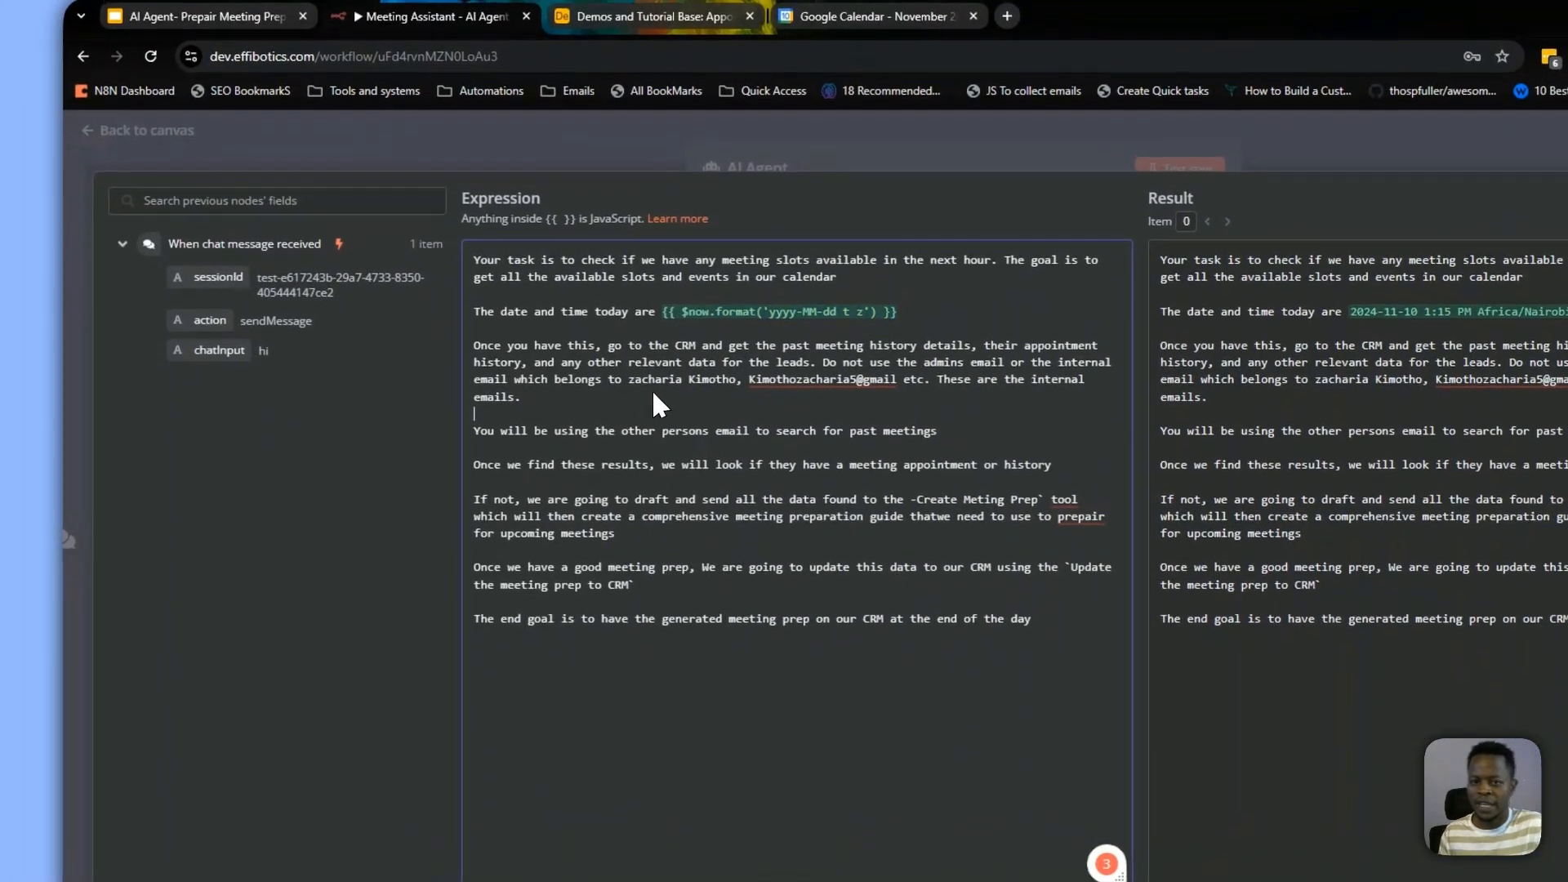
left_click_drag(658, 312, 945, 321)
key("ctrl+c")
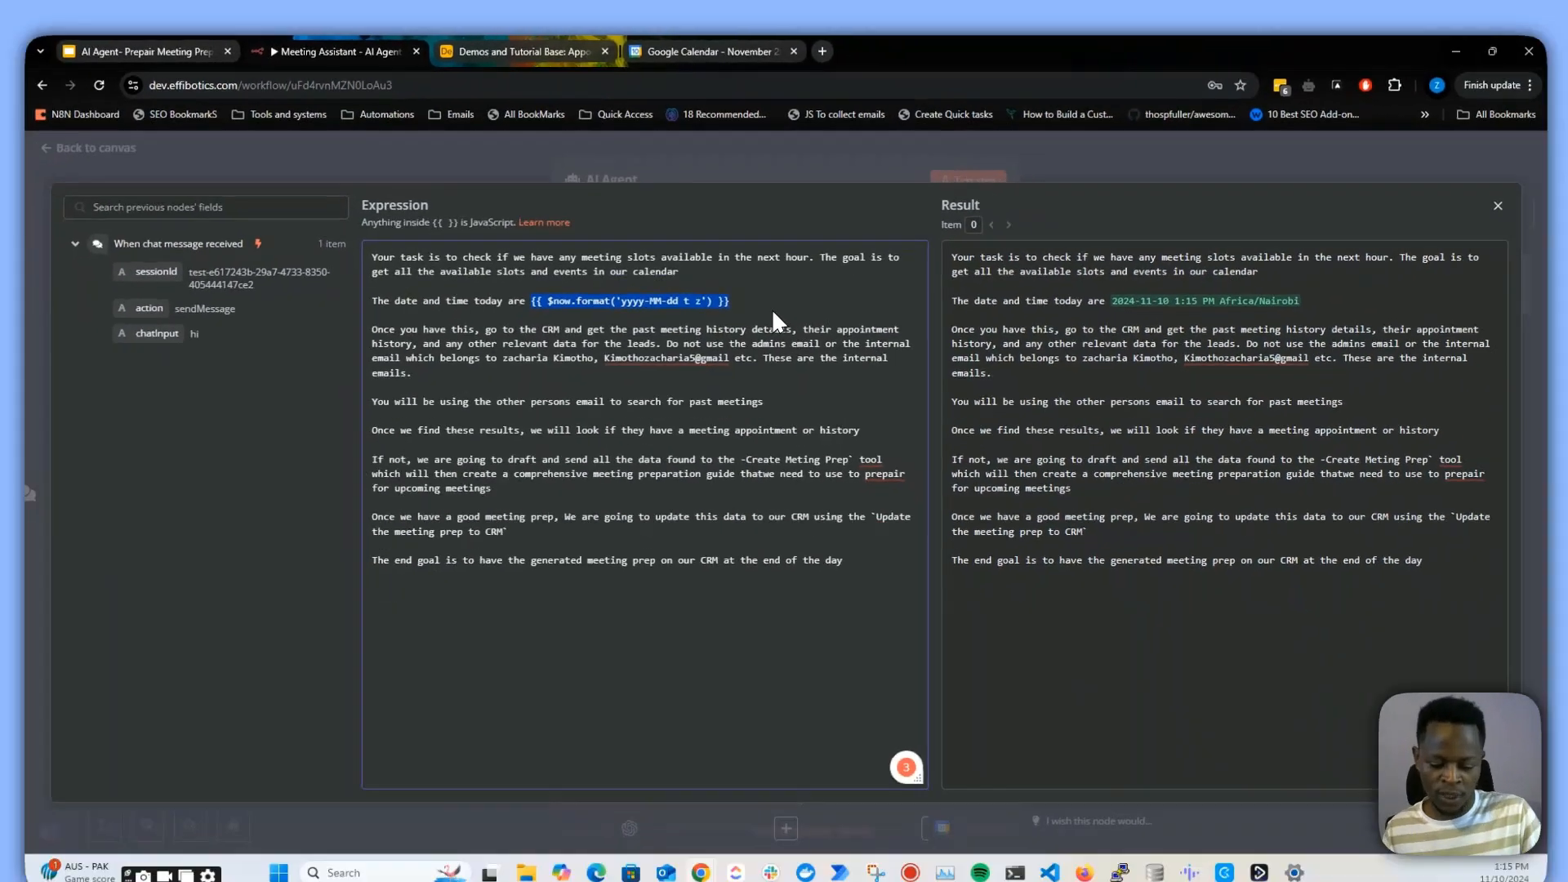
key("Delete")
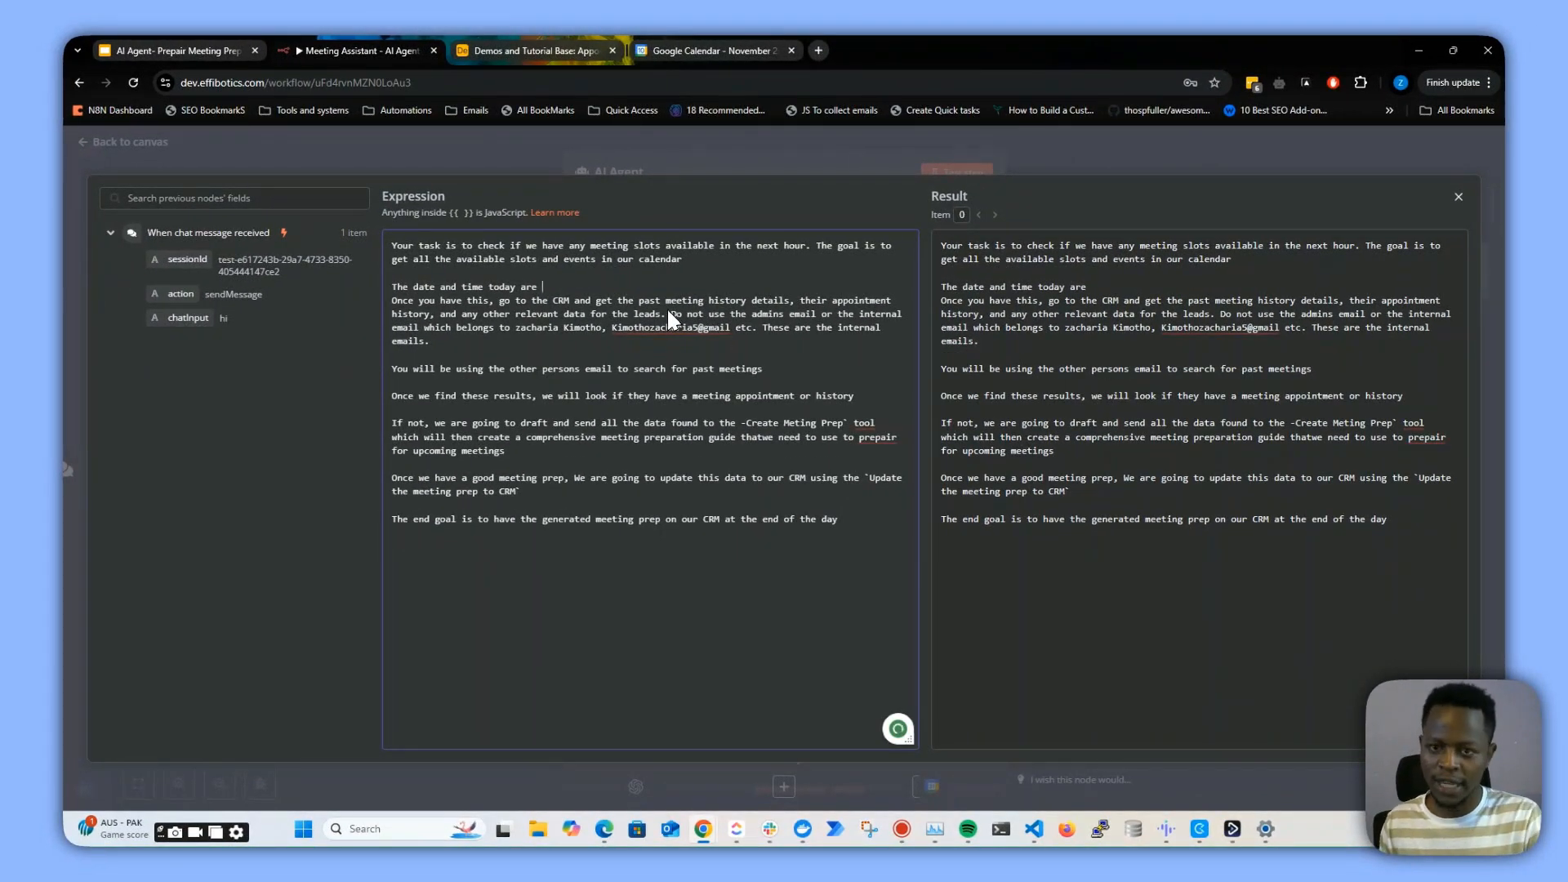
Paste the {{ $now.format('yyyy-MM-dd t z') }} expression back into the prompt's date line and remove the extra blank line
key("Return")
left_click(586, 284)
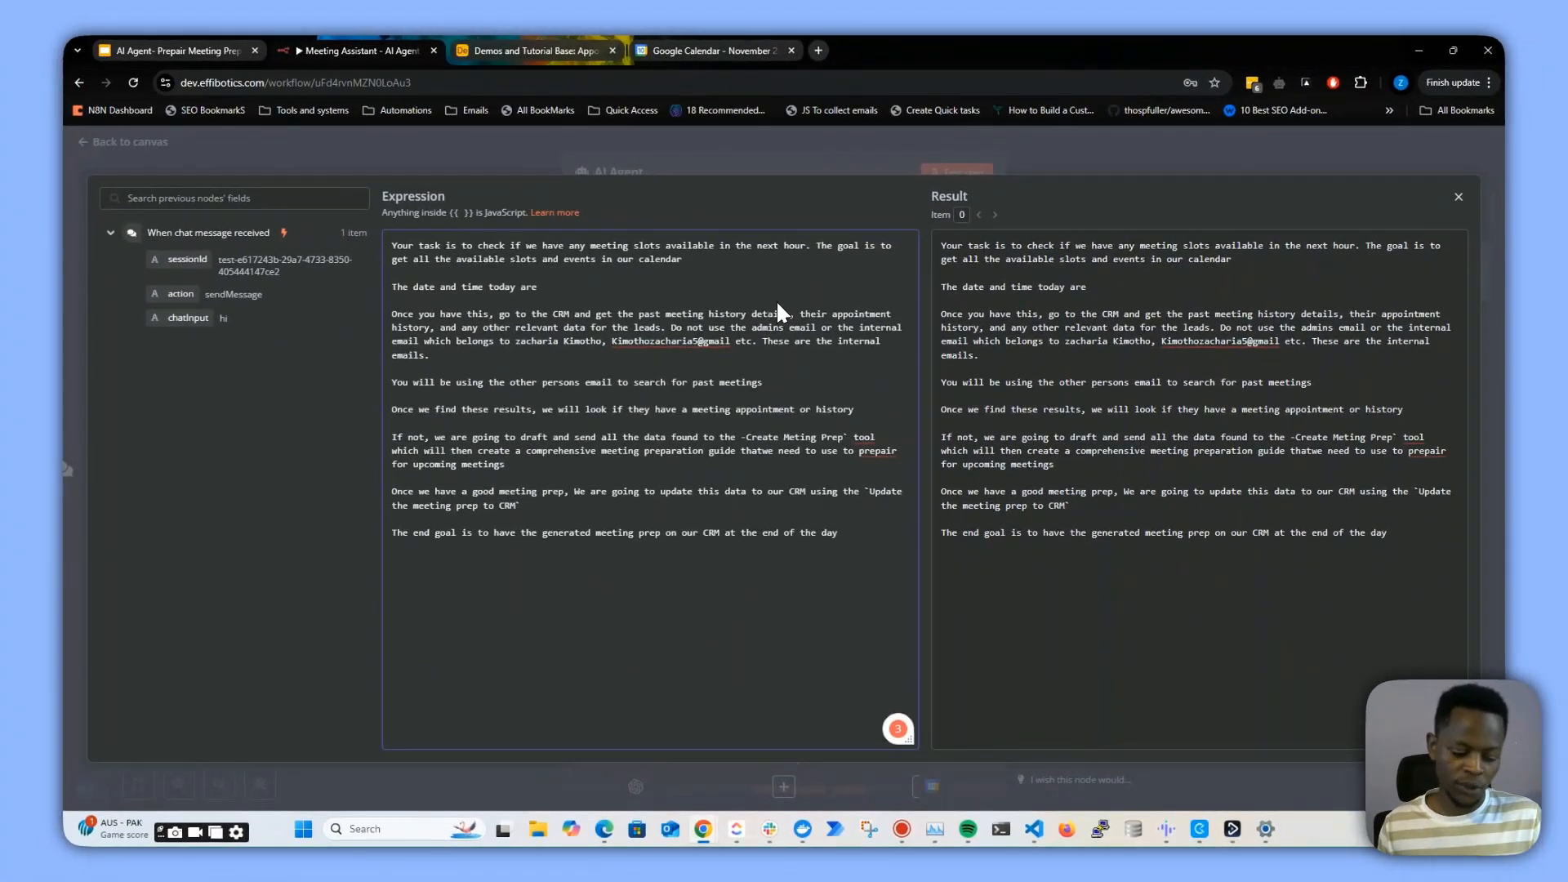
key("ctrl+v")
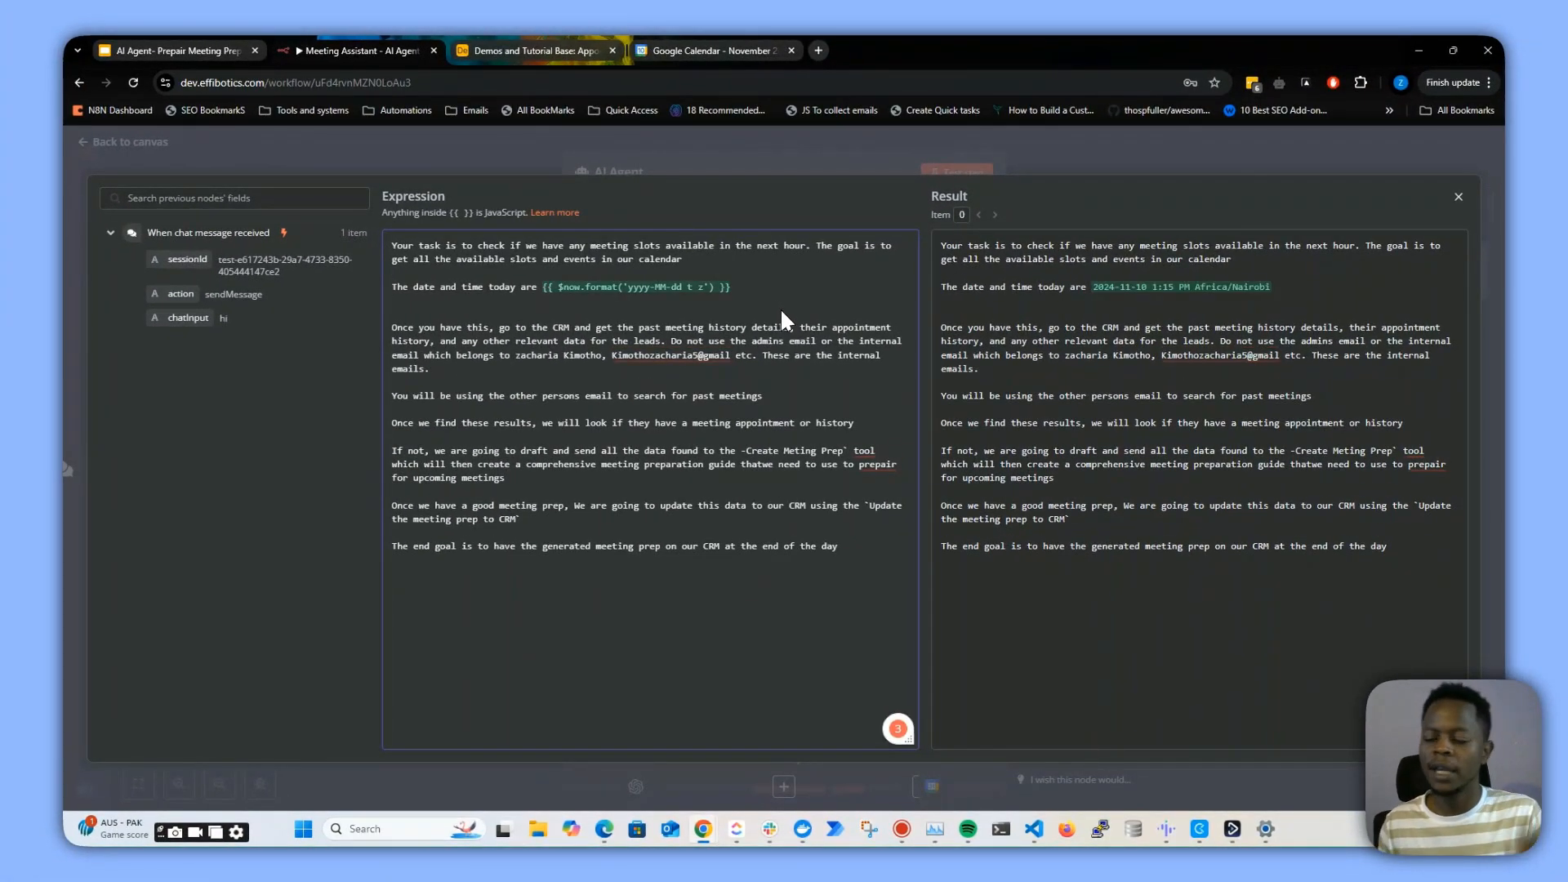
key("BackSpace")
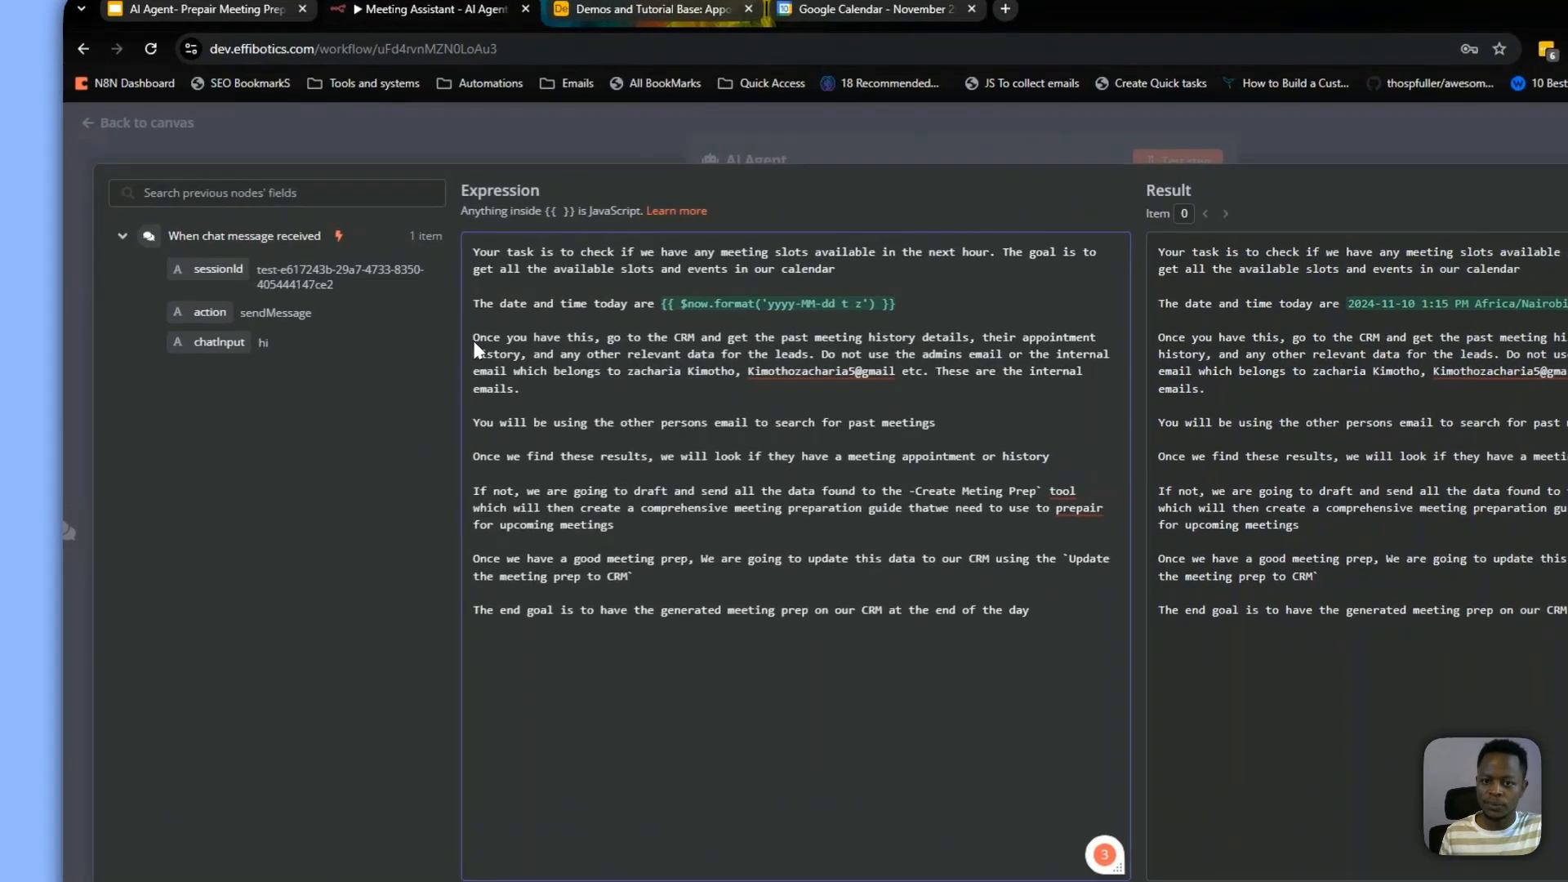
Review the prompt's internal-email instructions against the Airtable appointments table, then close the expression editor
left_click_drag(393, 315, 829, 356)
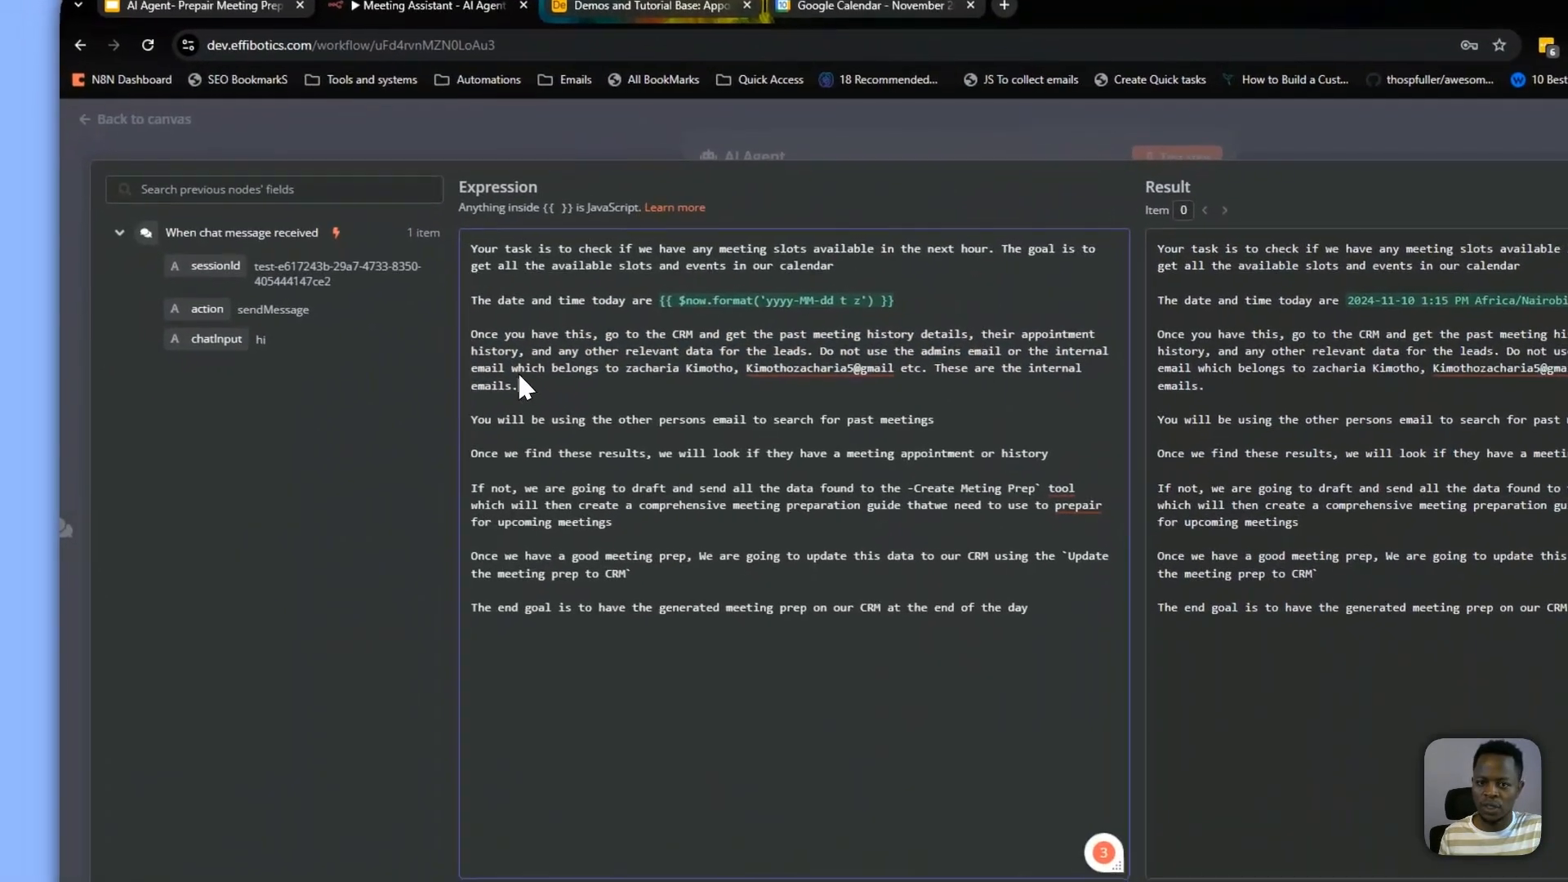
left_click(309, 415)
left_click_drag(556, 374, 1080, 387)
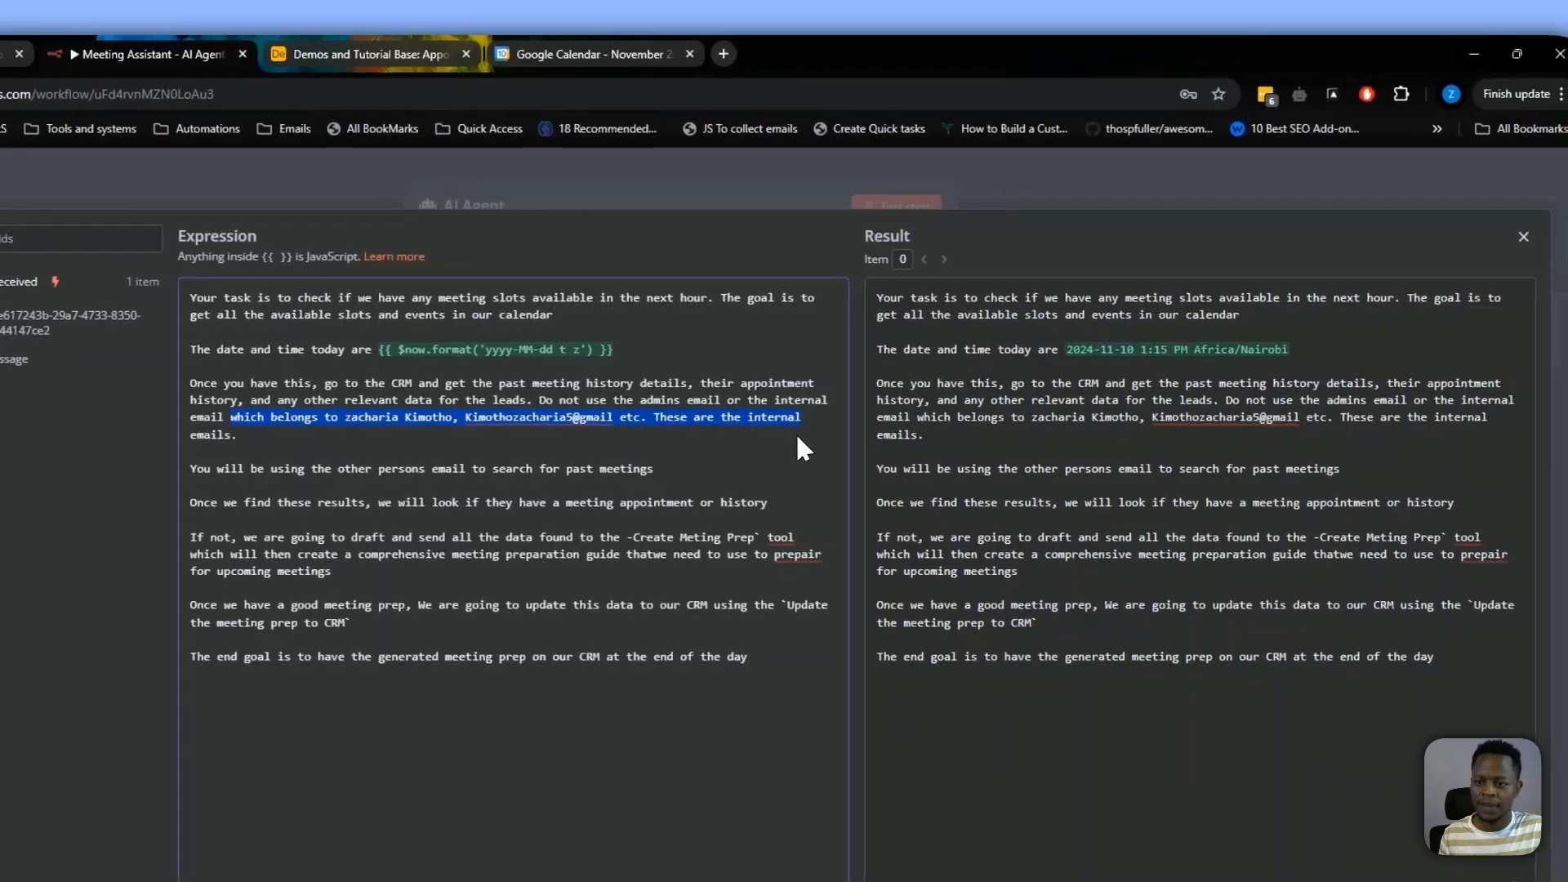
left_click(1033, 391)
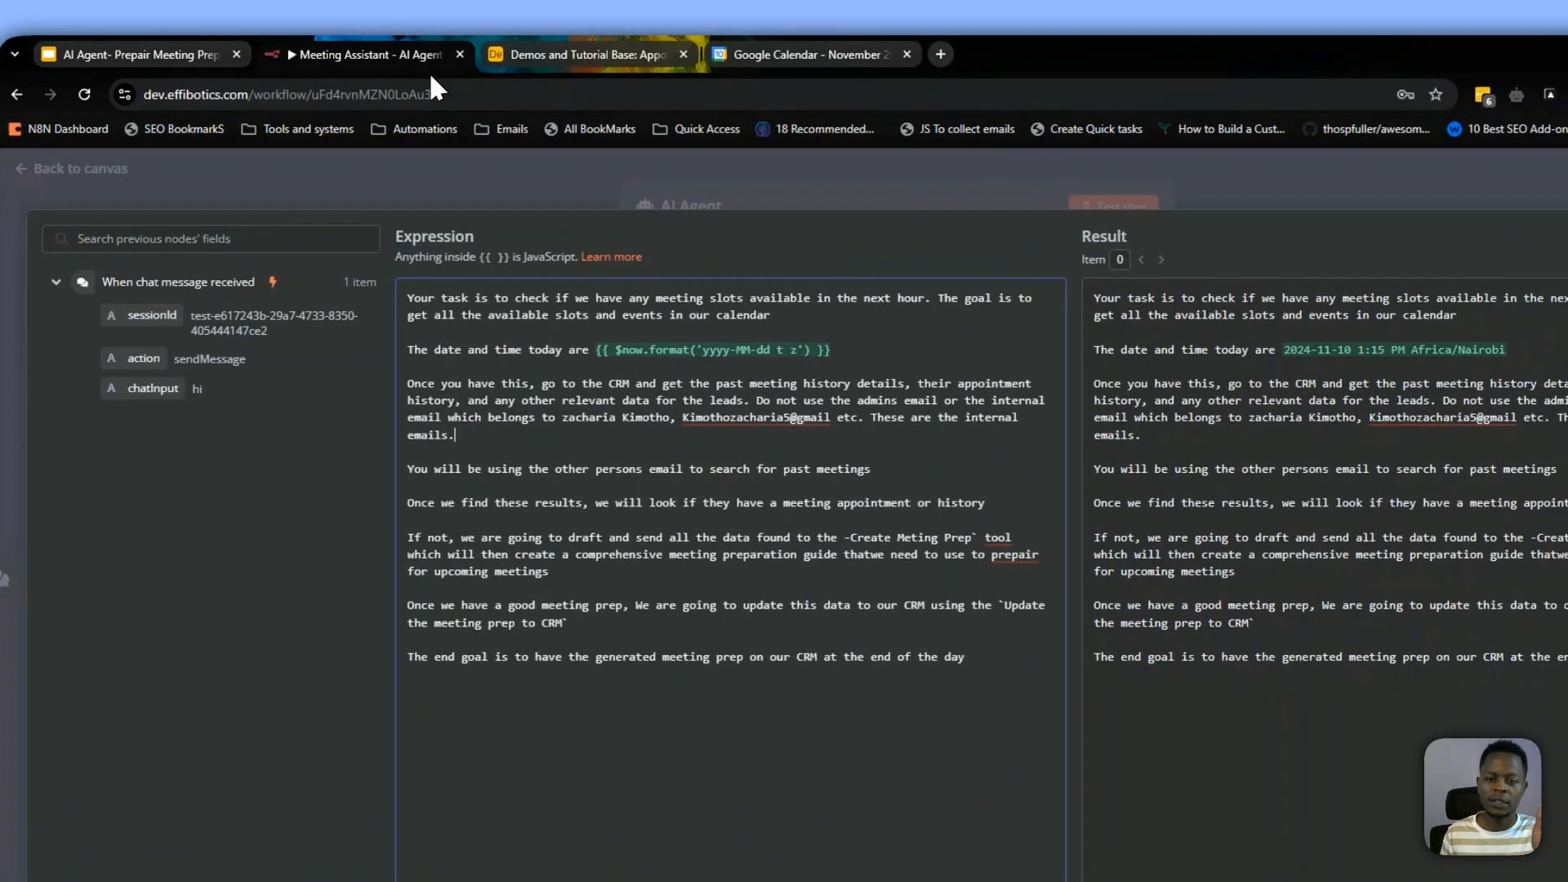
left_click(535, 51)
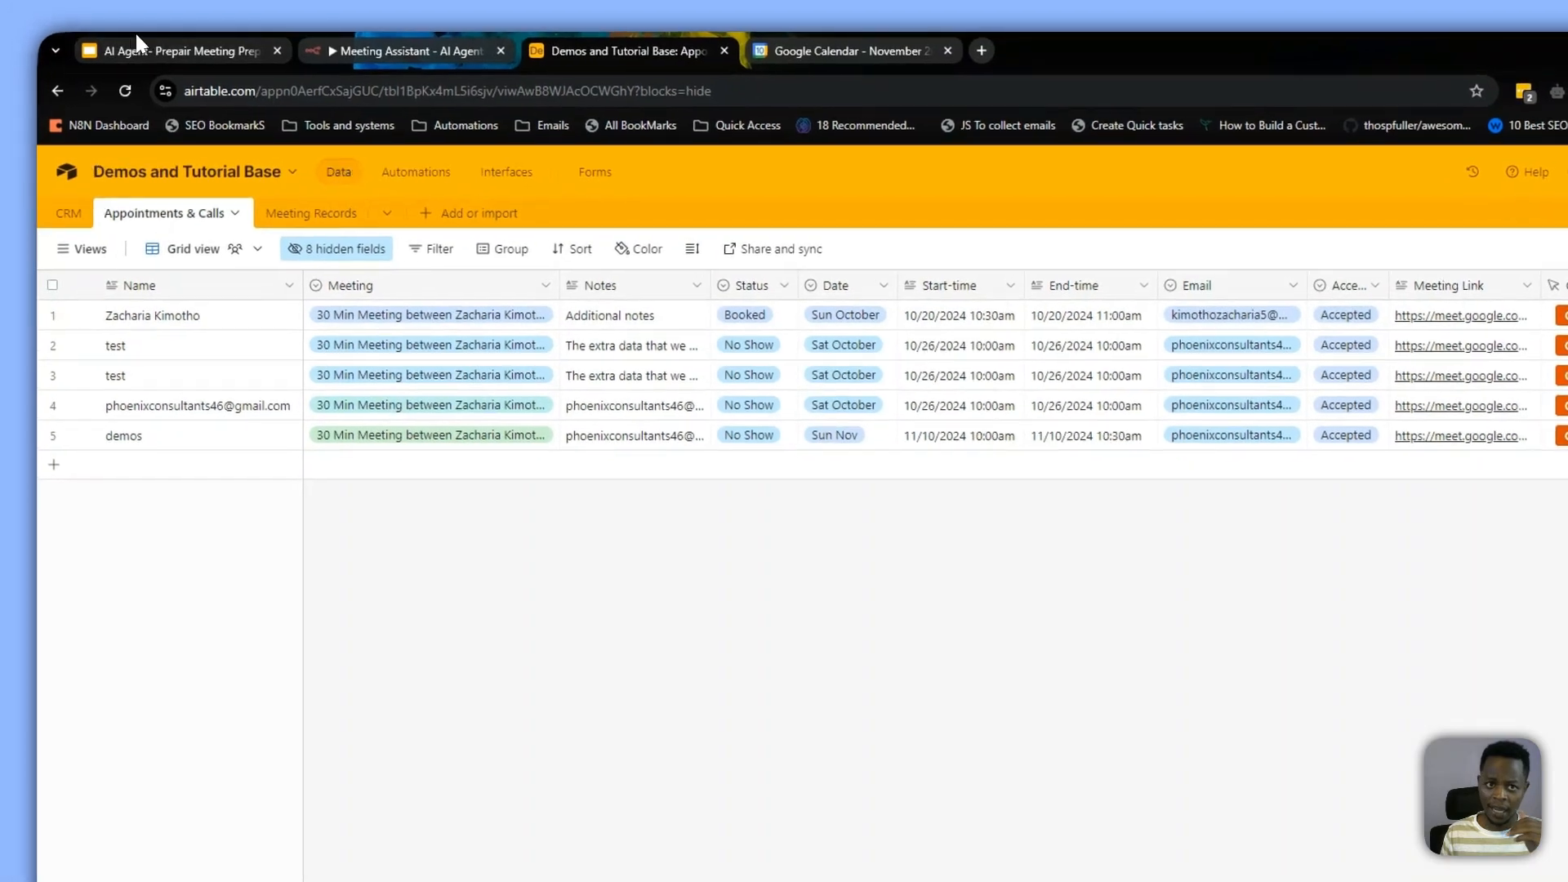
left_click(98, 54)
left_click(384, 50)
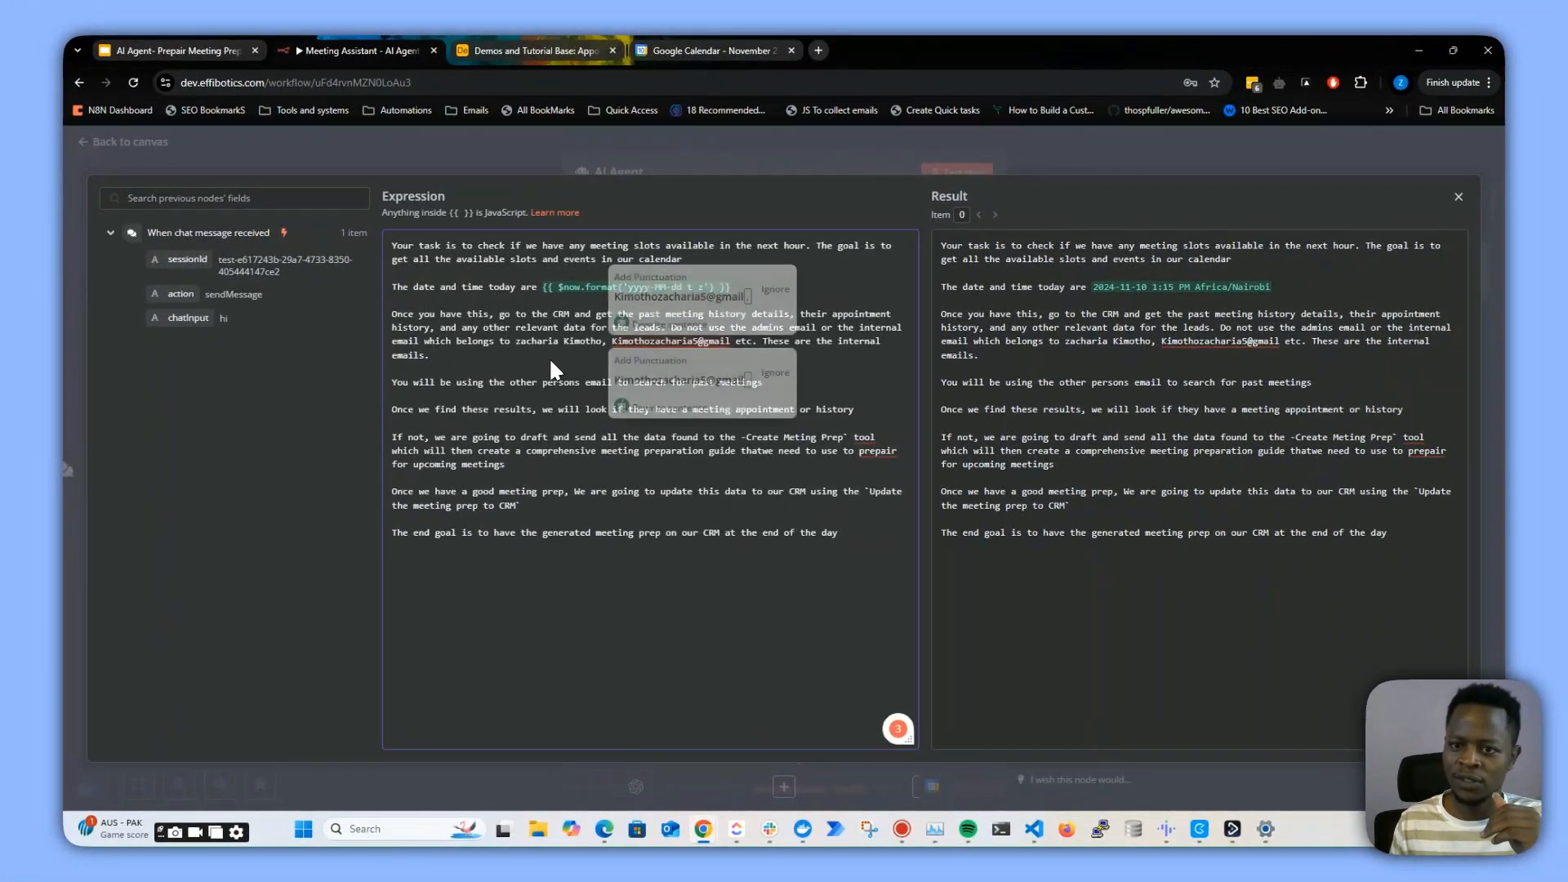
left_click(460, 356)
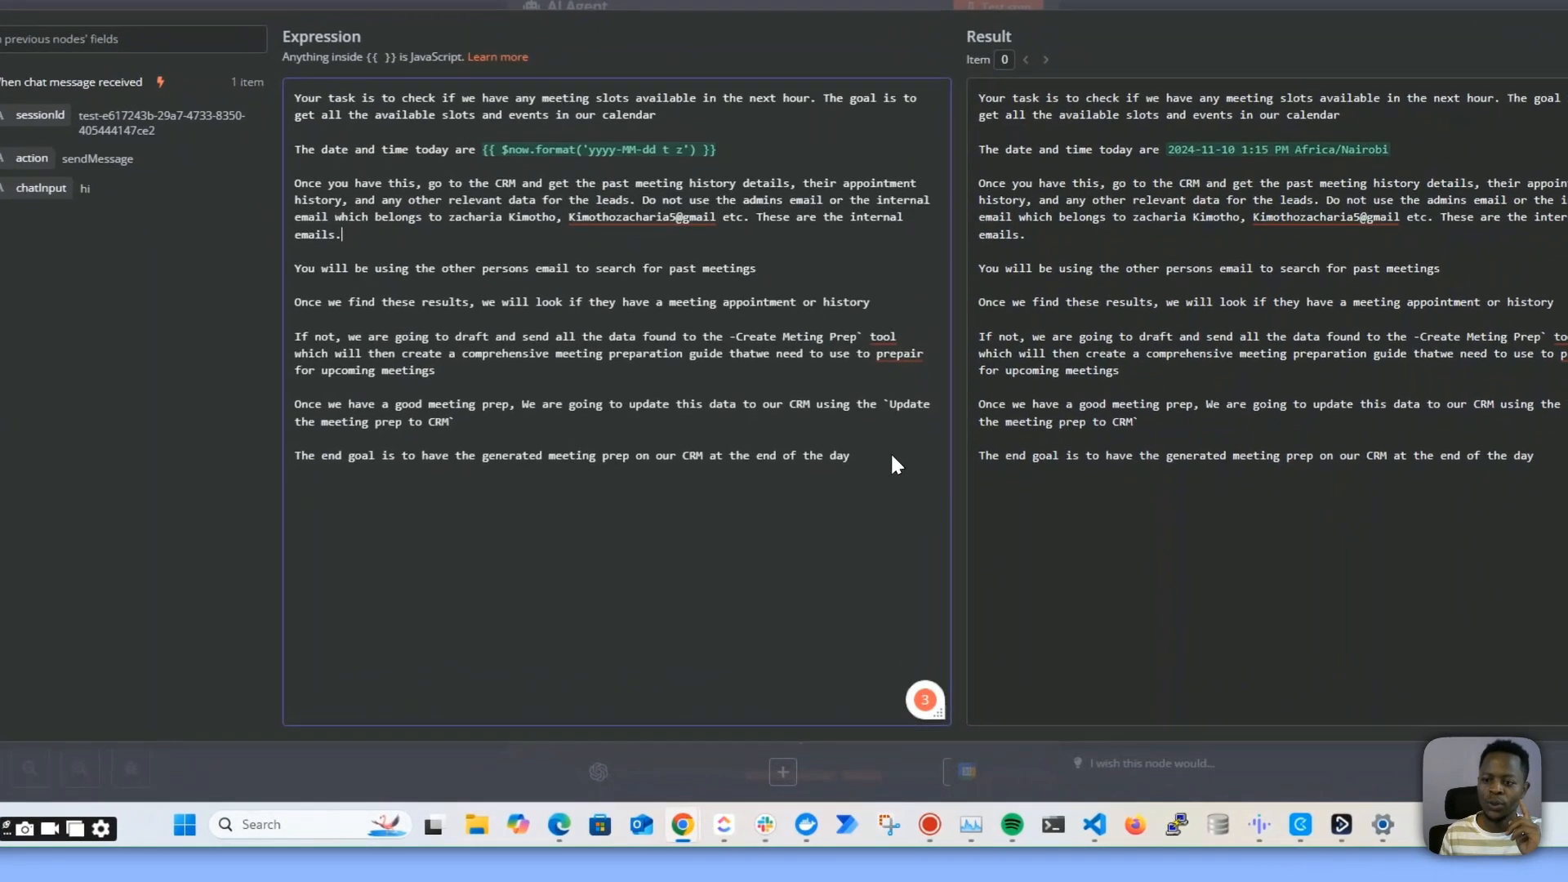
left_click_drag(841, 536, 390, 245)
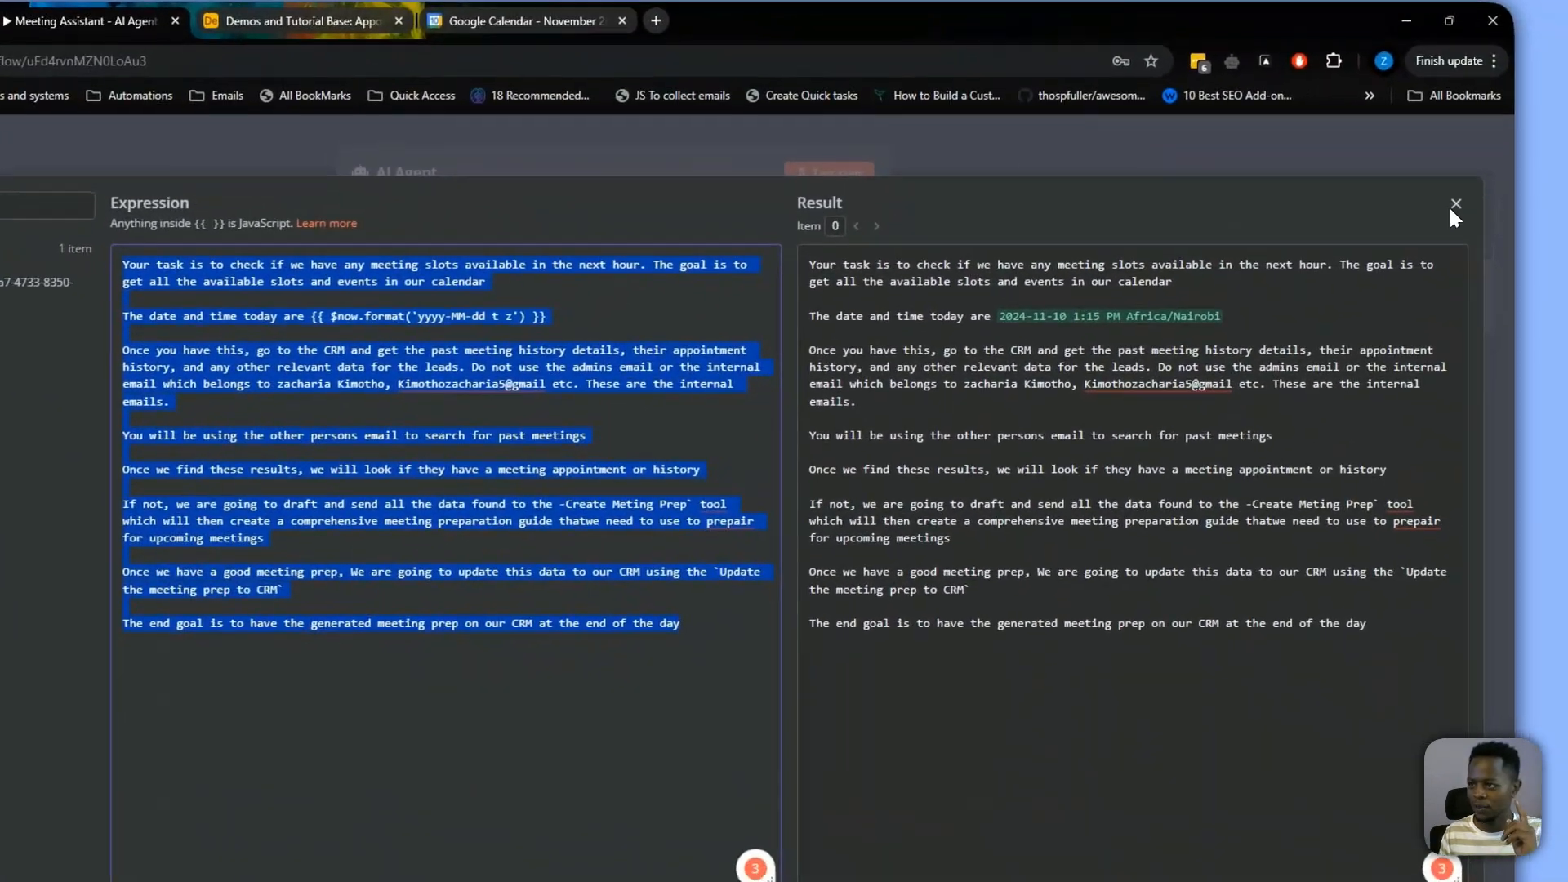
left_click(1532, 222)
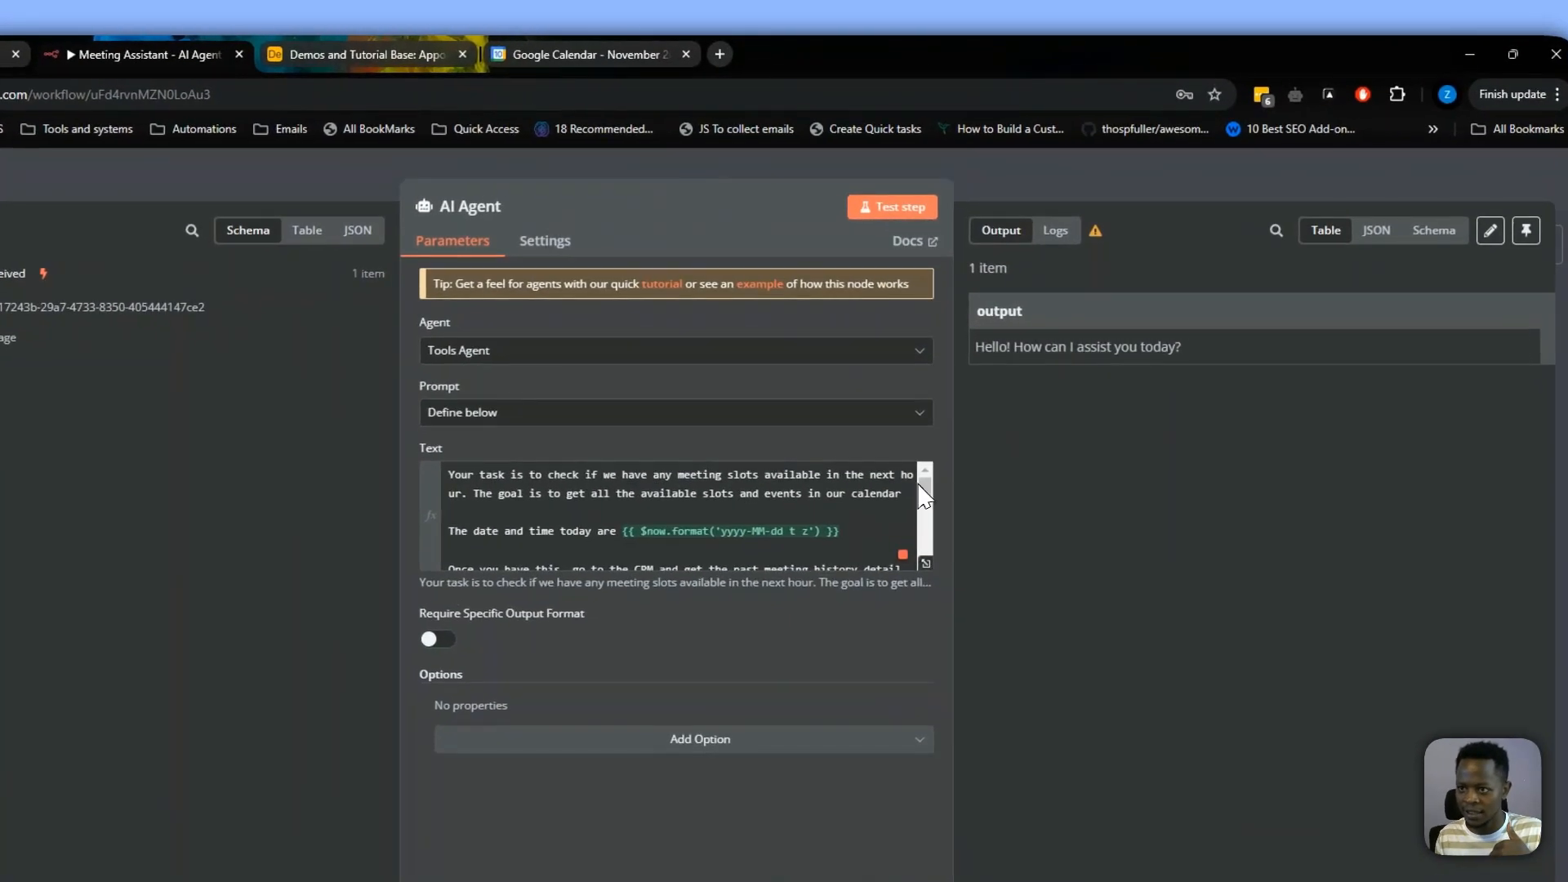
Open the workflow chat and send "hi" to test the AI Agent
left_click(791, 790)
left_click(790, 784)
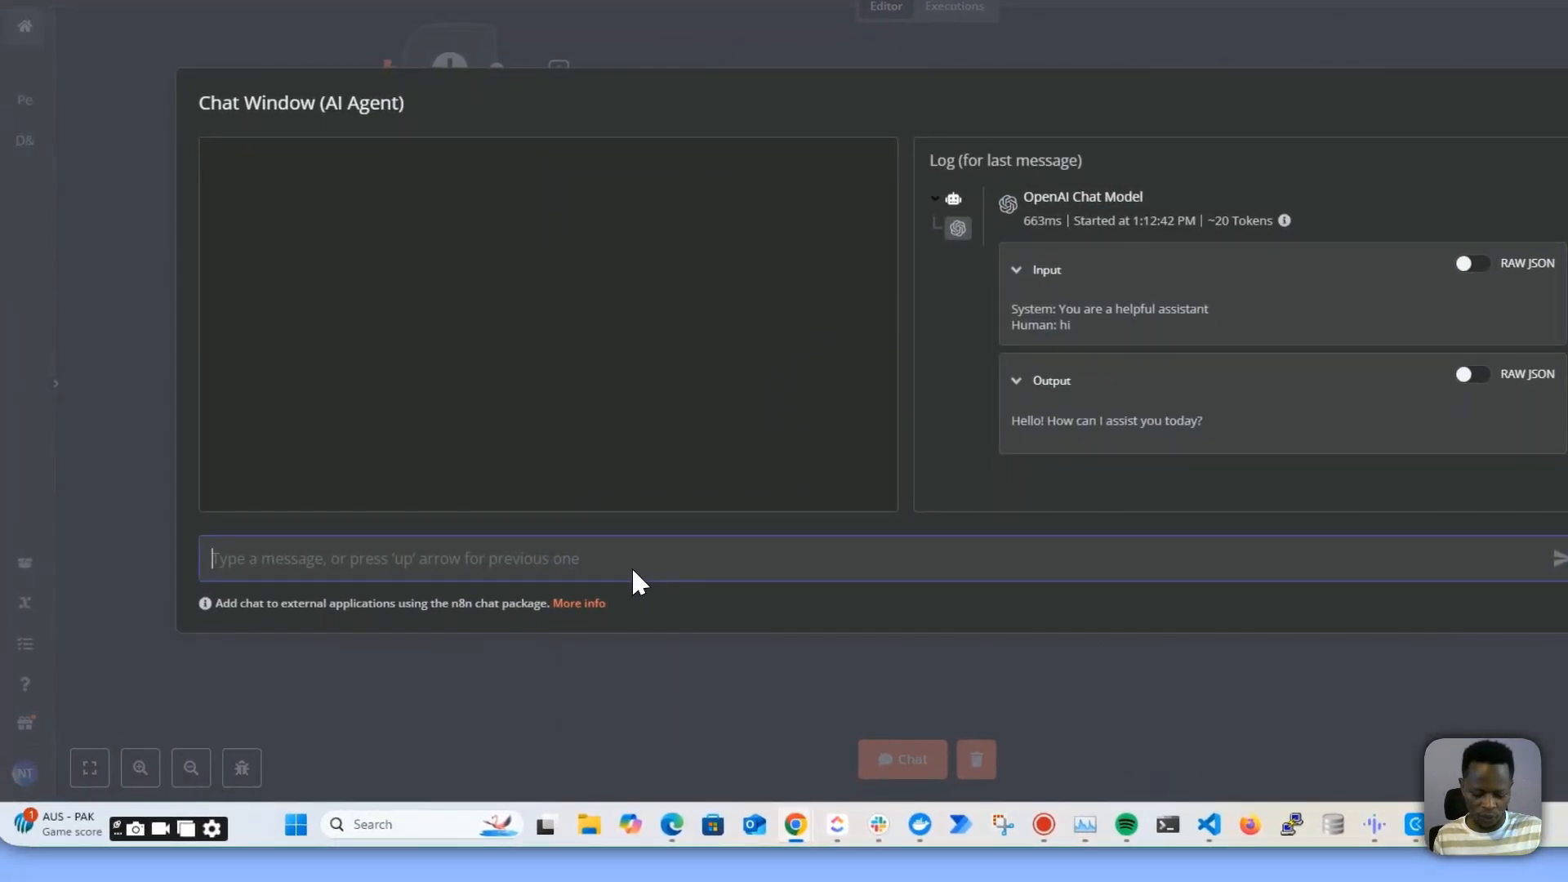
type("hi")
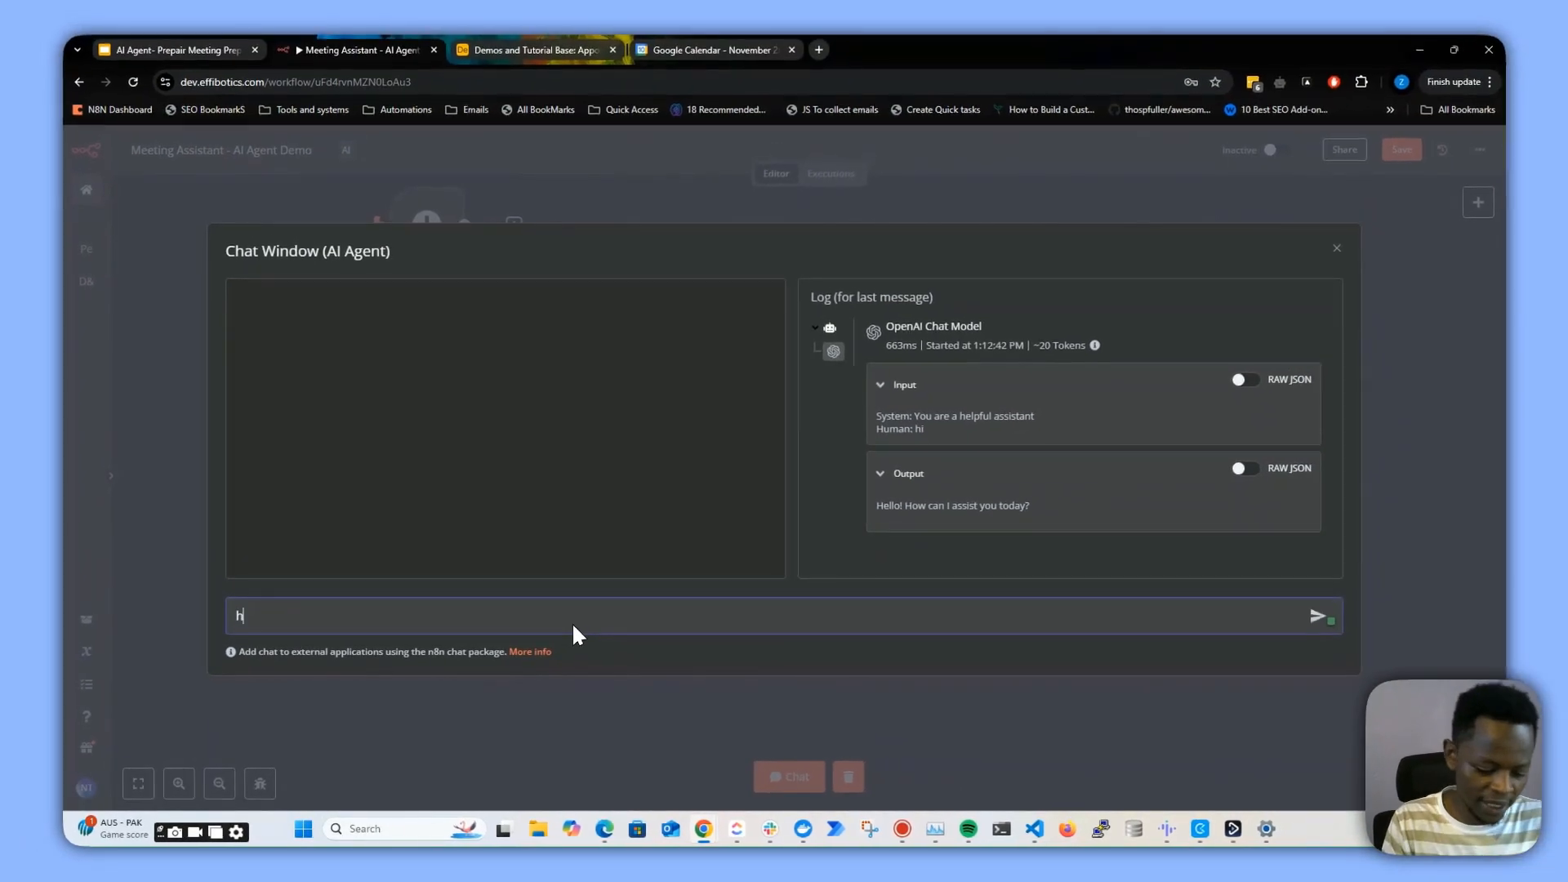
key("Return")
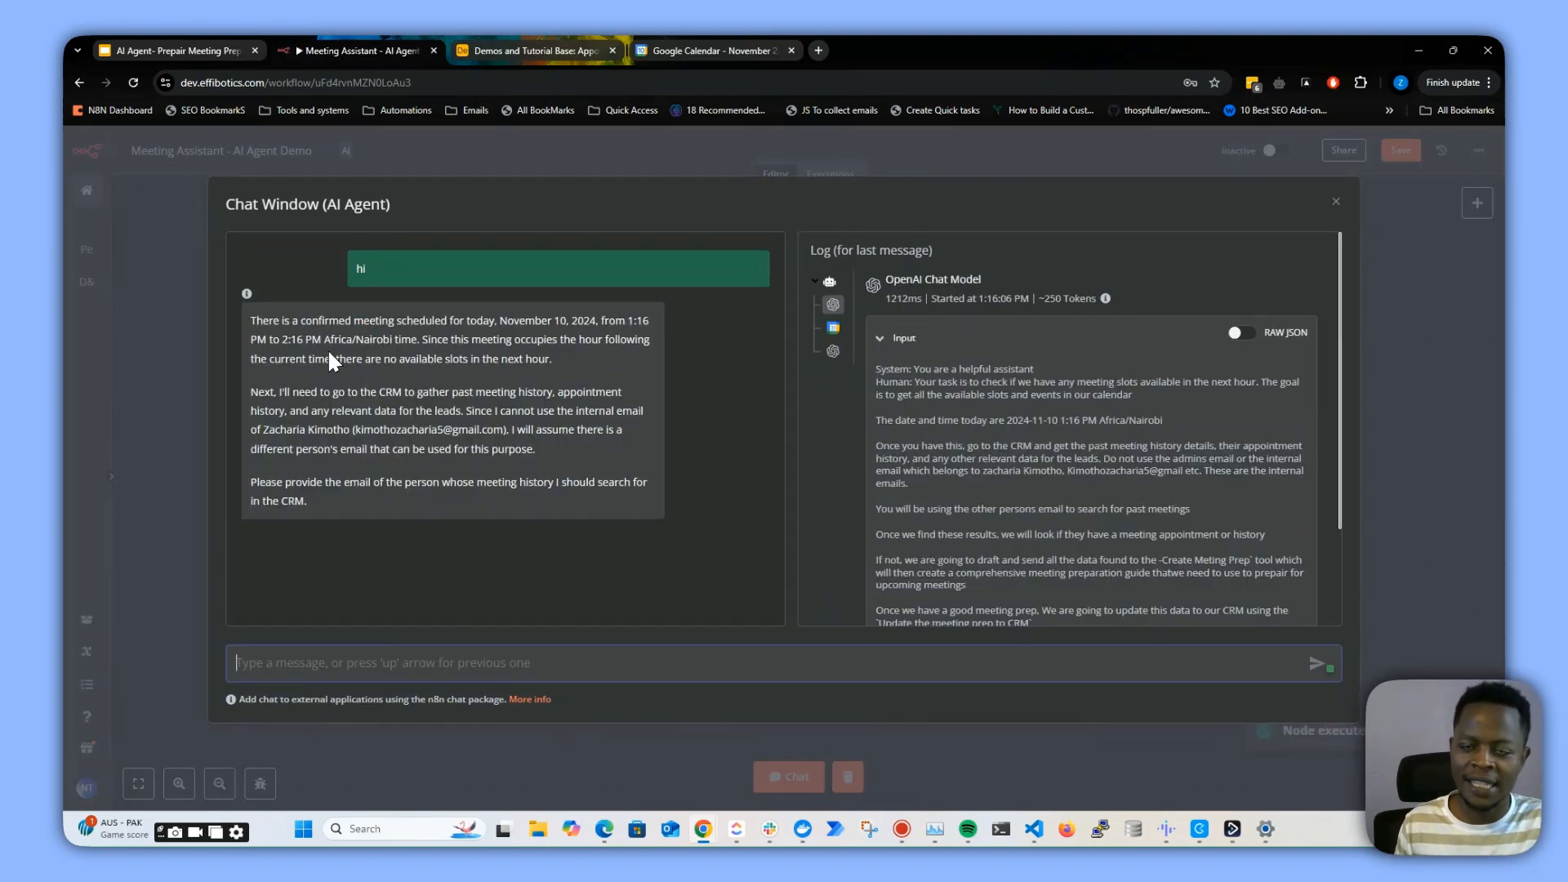
Read the agent's chat reply and log, then close the chat window
left_click_drag(273, 321, 351, 320)
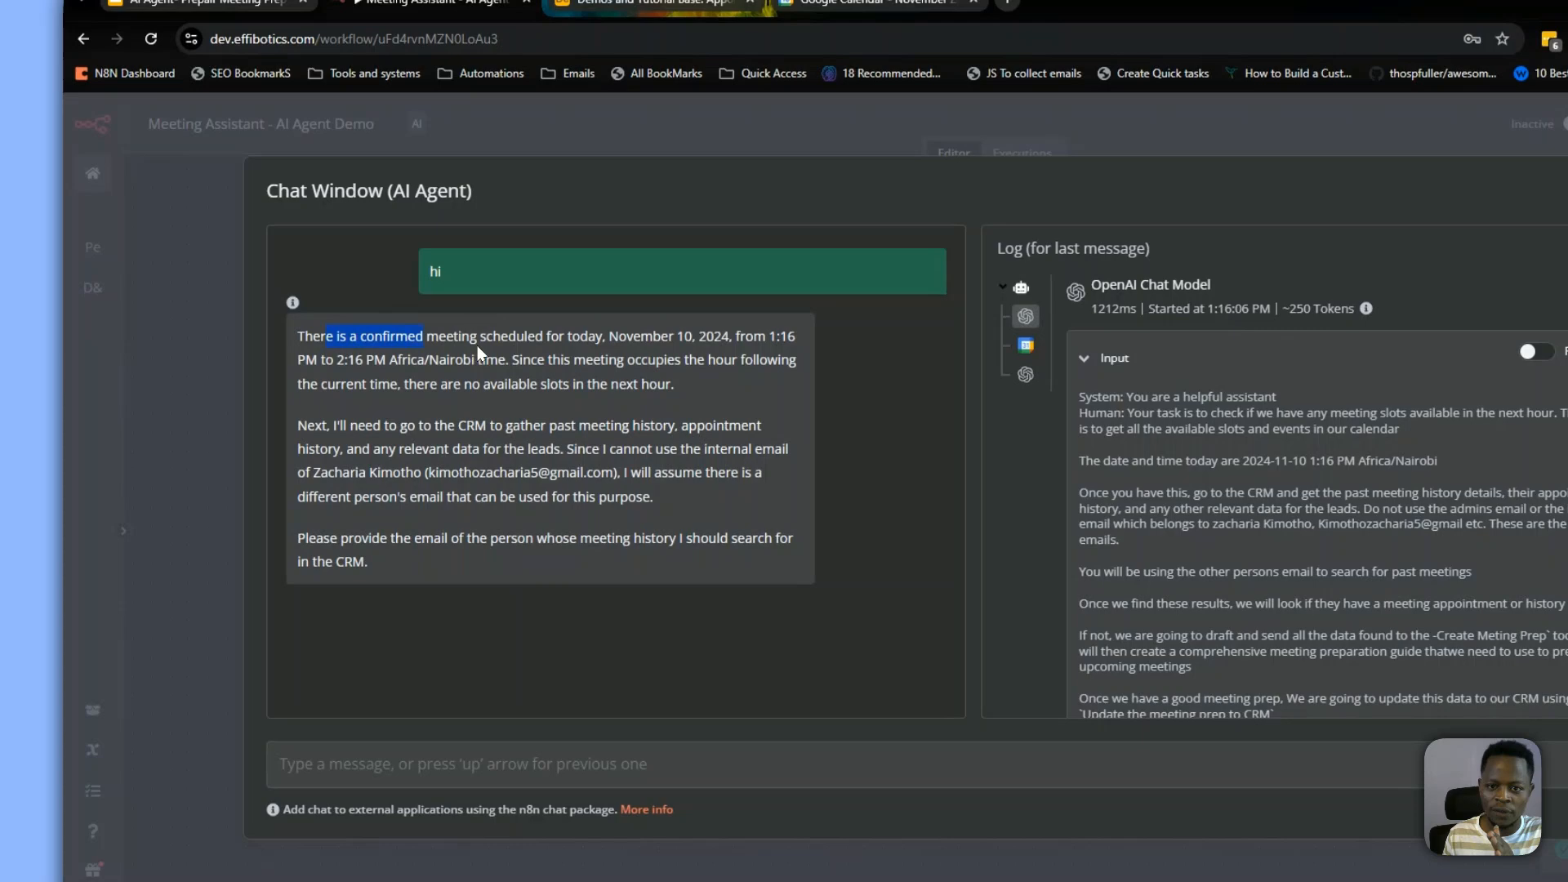
left_click_drag(477, 345, 603, 342)
left_click(648, 379)
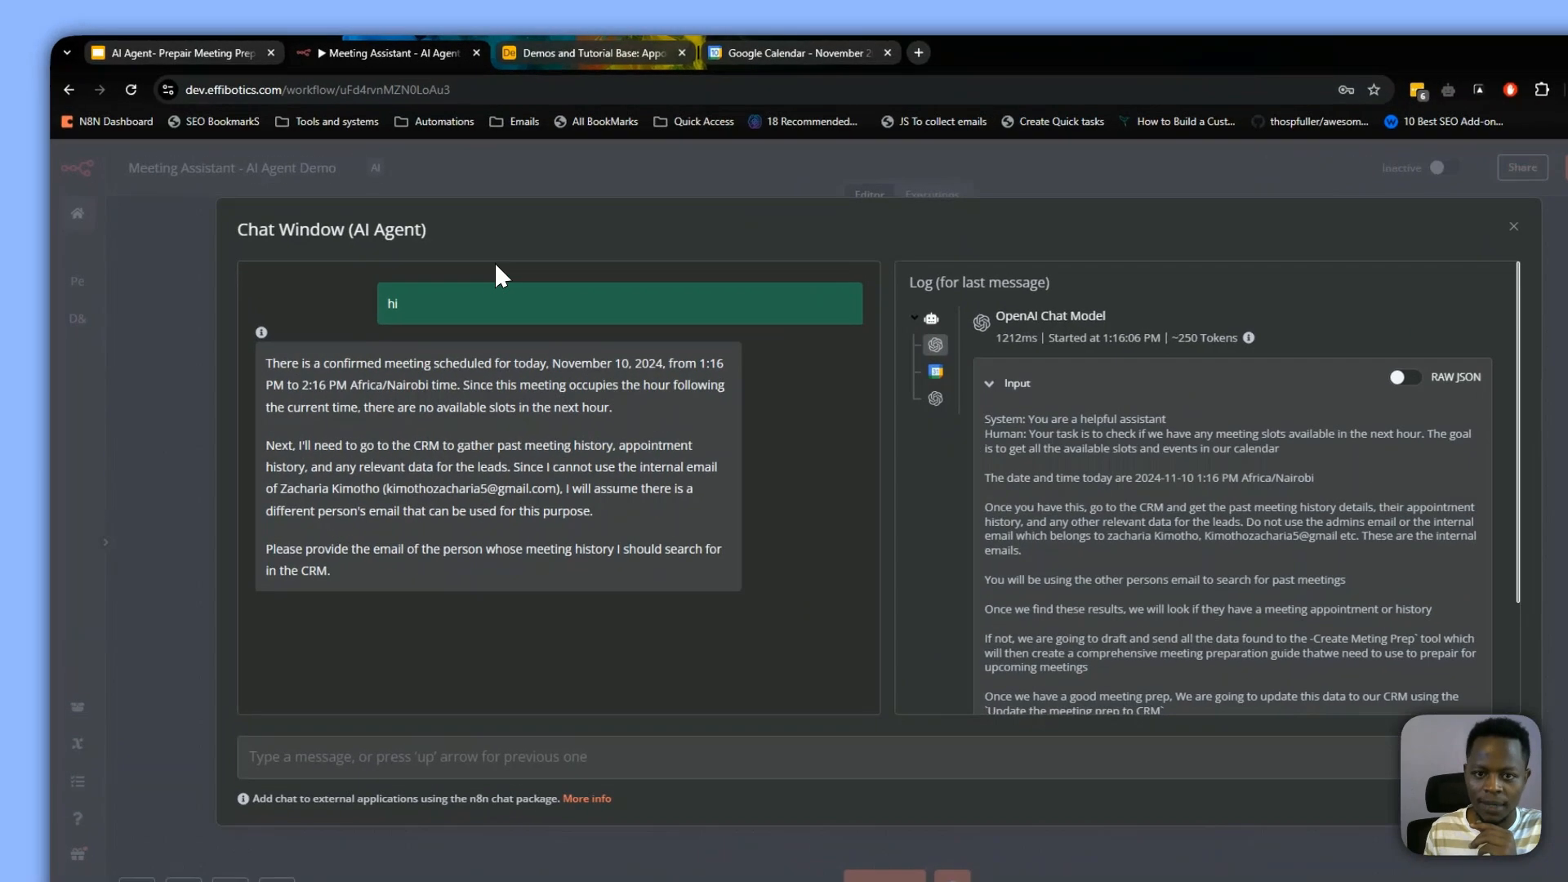
left_click(447, 231)
key("Escape")
left_click(660, 597)
Inspect the Google Calendar tool's output and the event it created in the Demo calendar
double_click(713, 546)
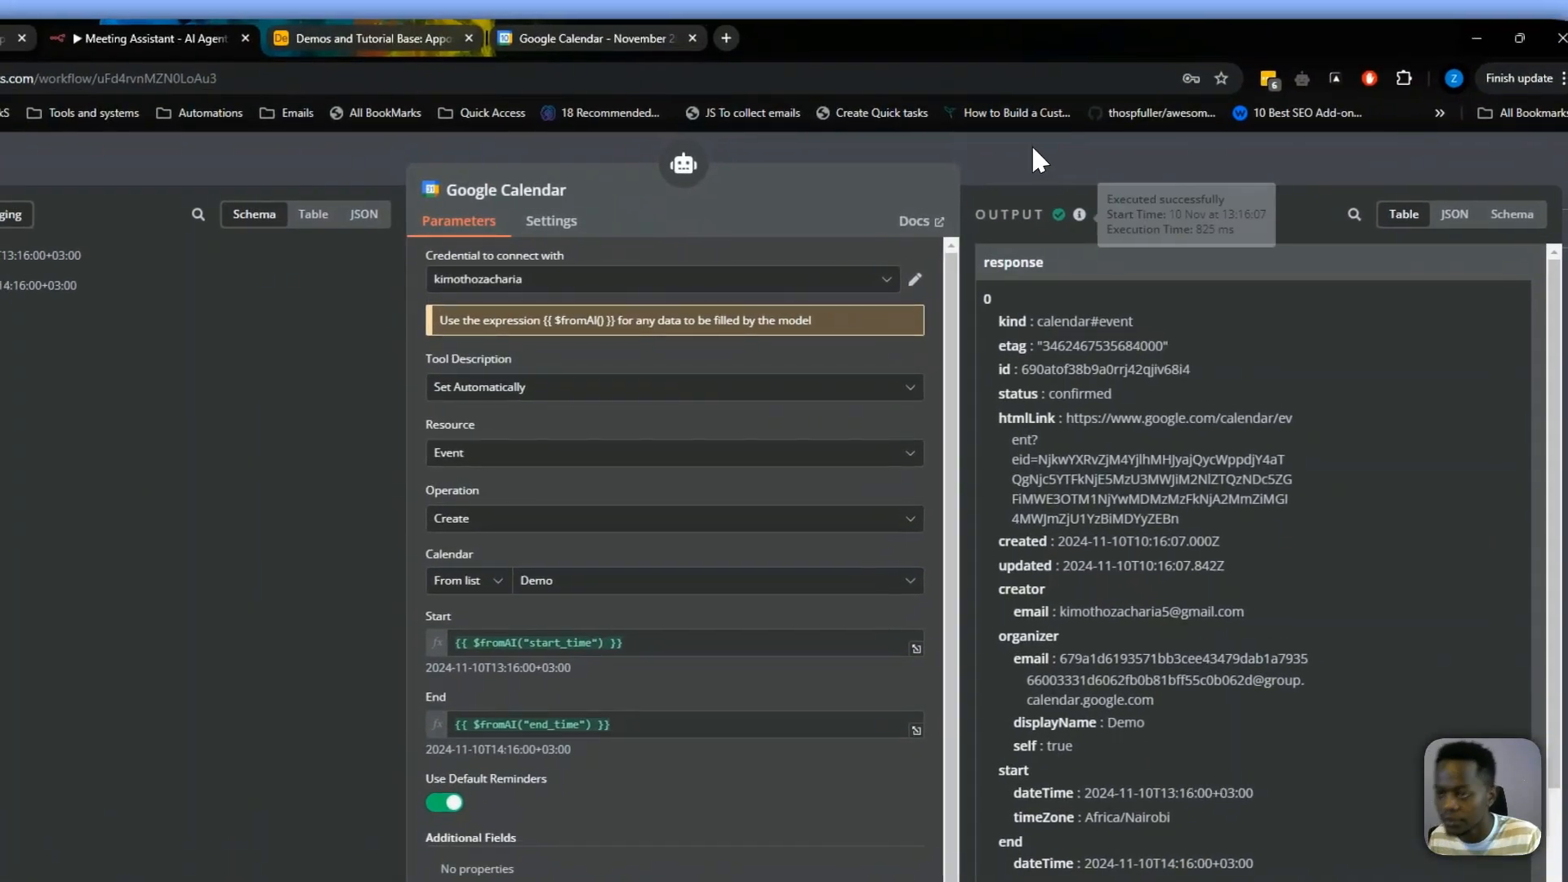
left_click(1032, 144)
left_click(1369, 161)
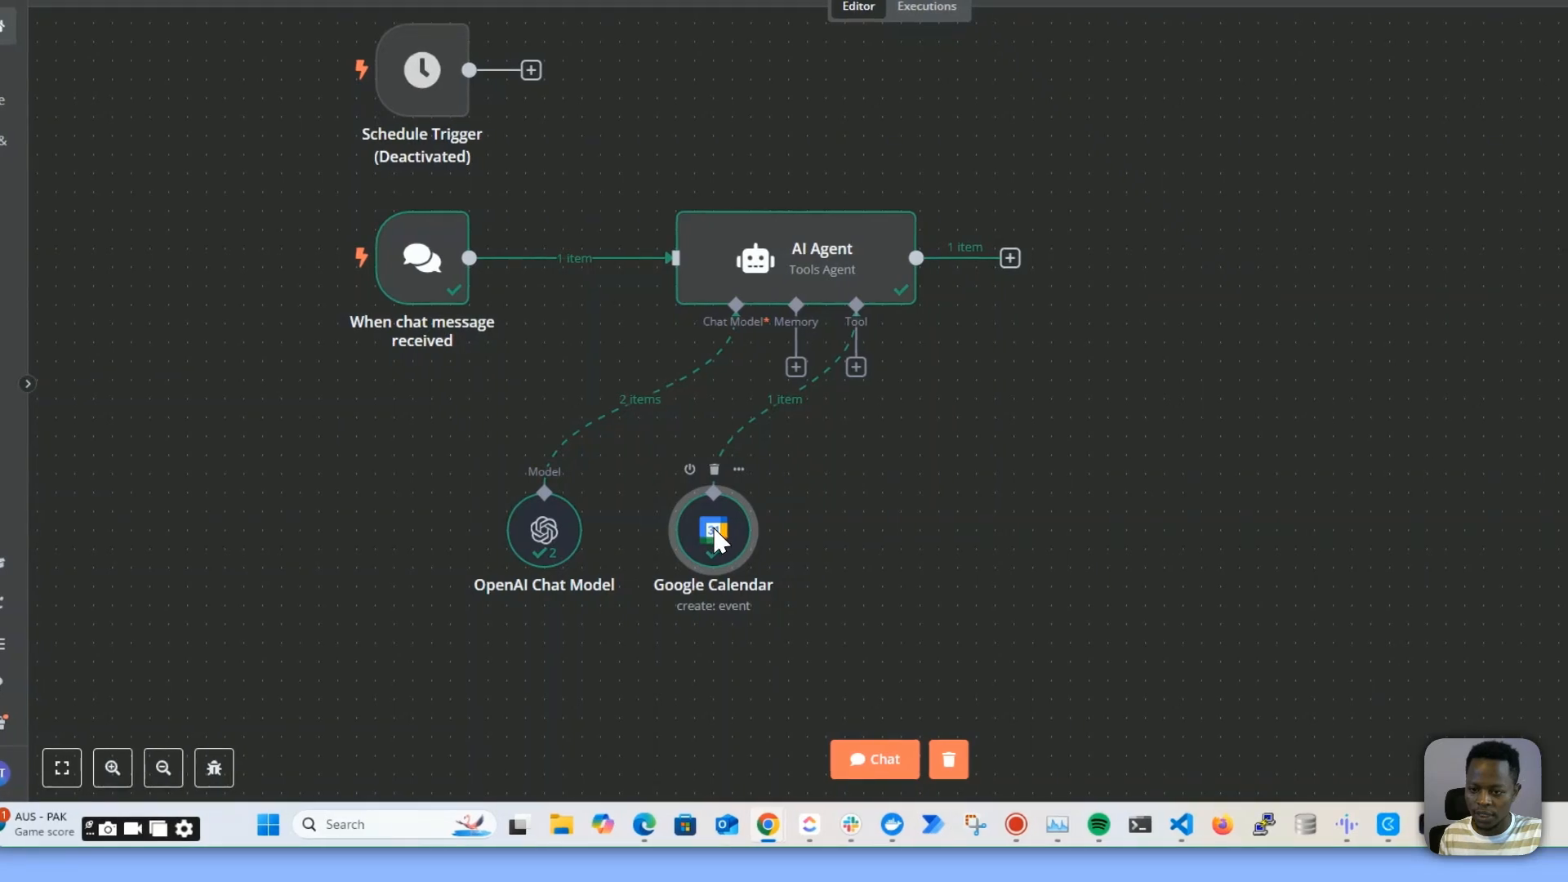
double_click(714, 537)
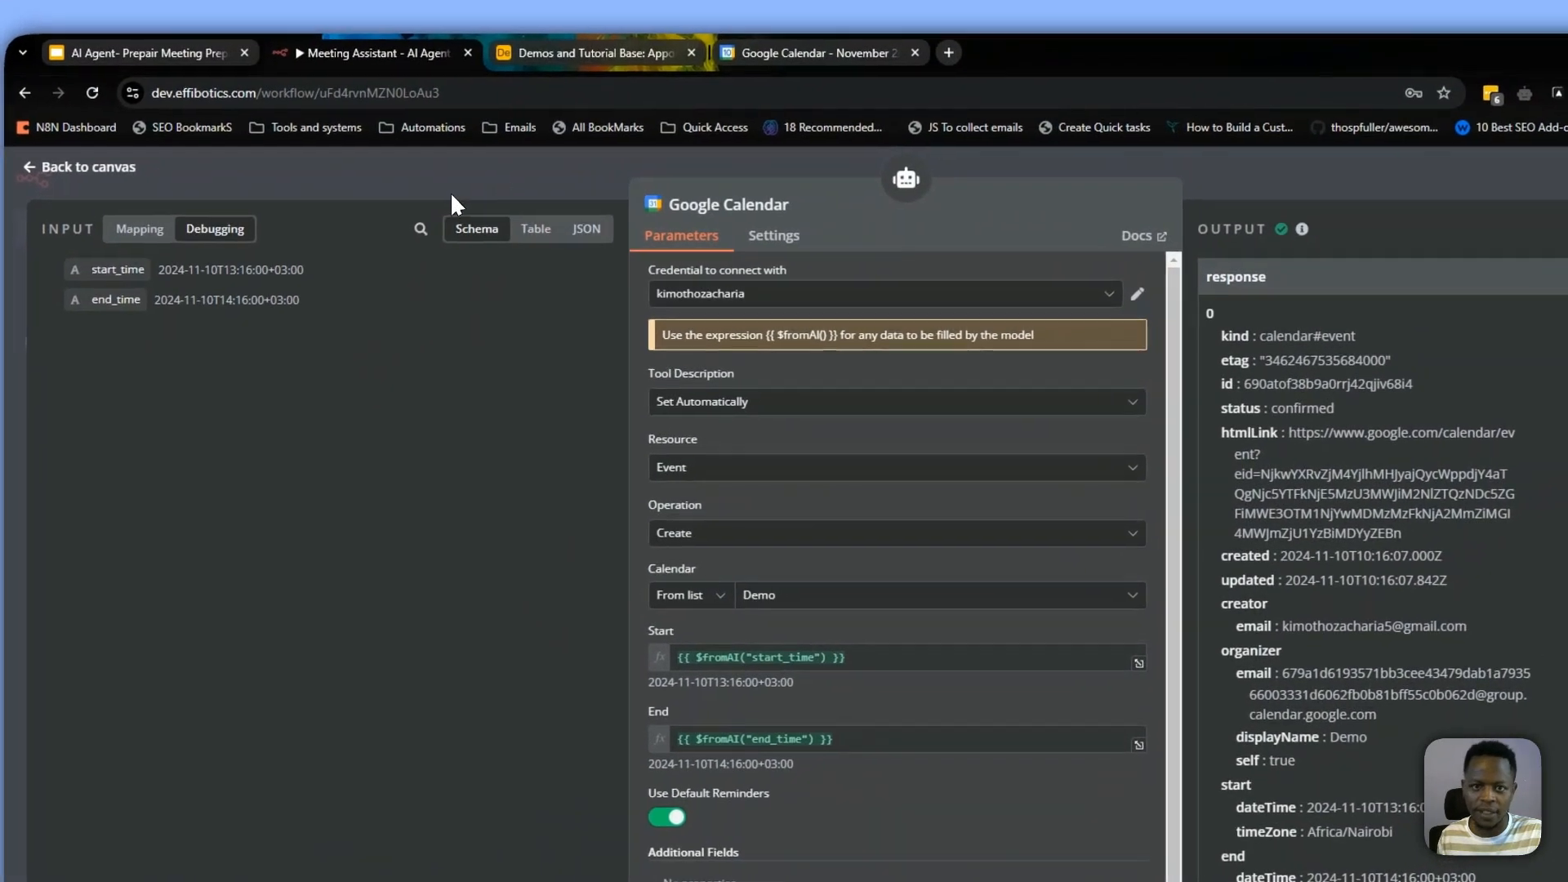
left_click(450, 191)
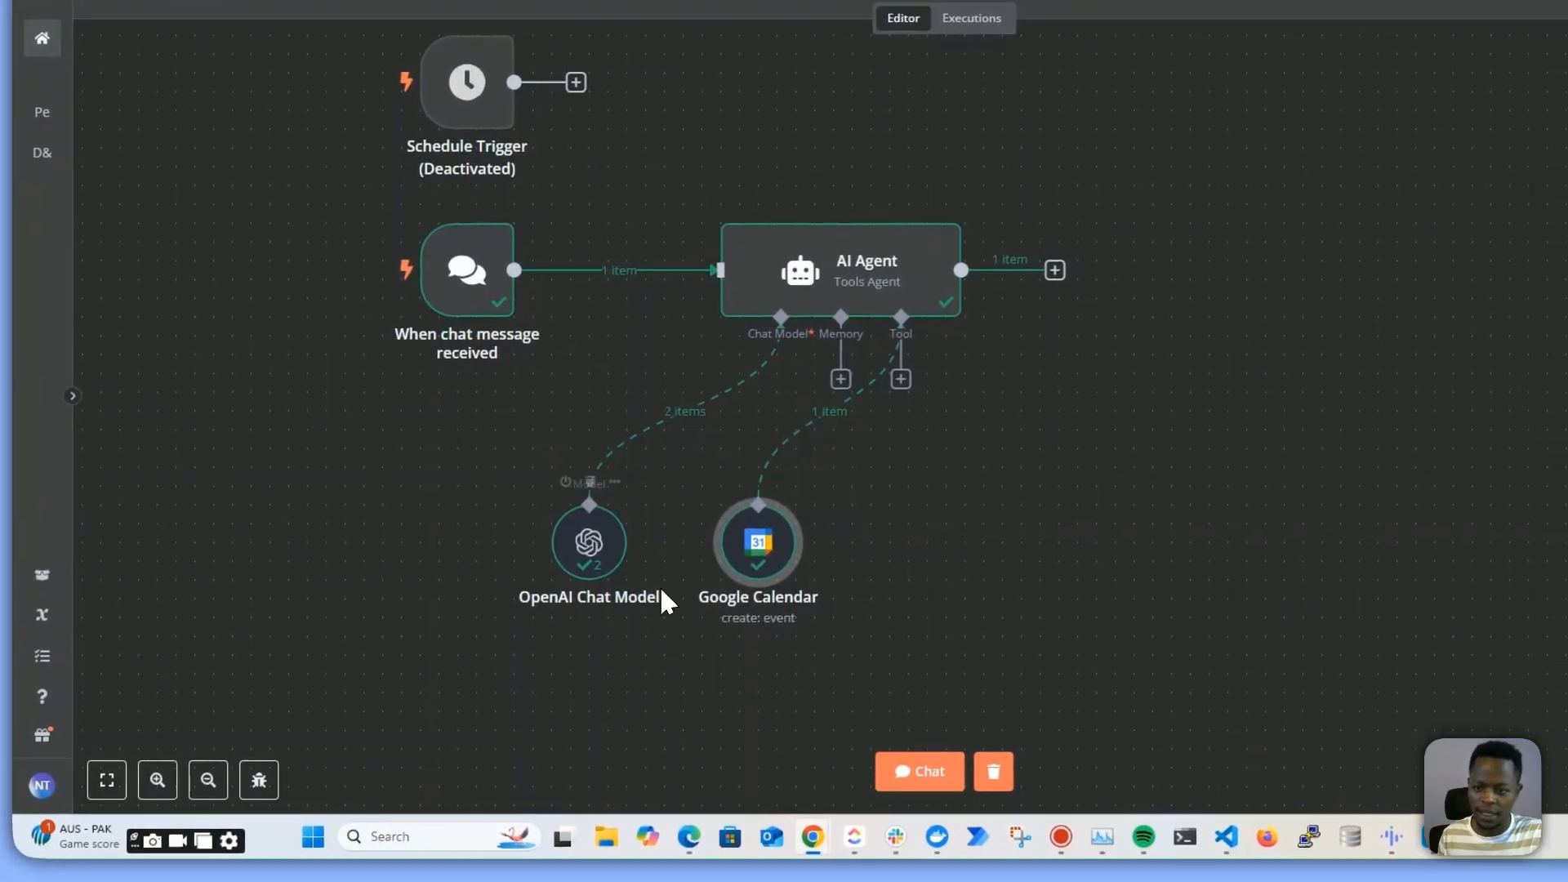
double_click(767, 557)
left_click(714, 459)
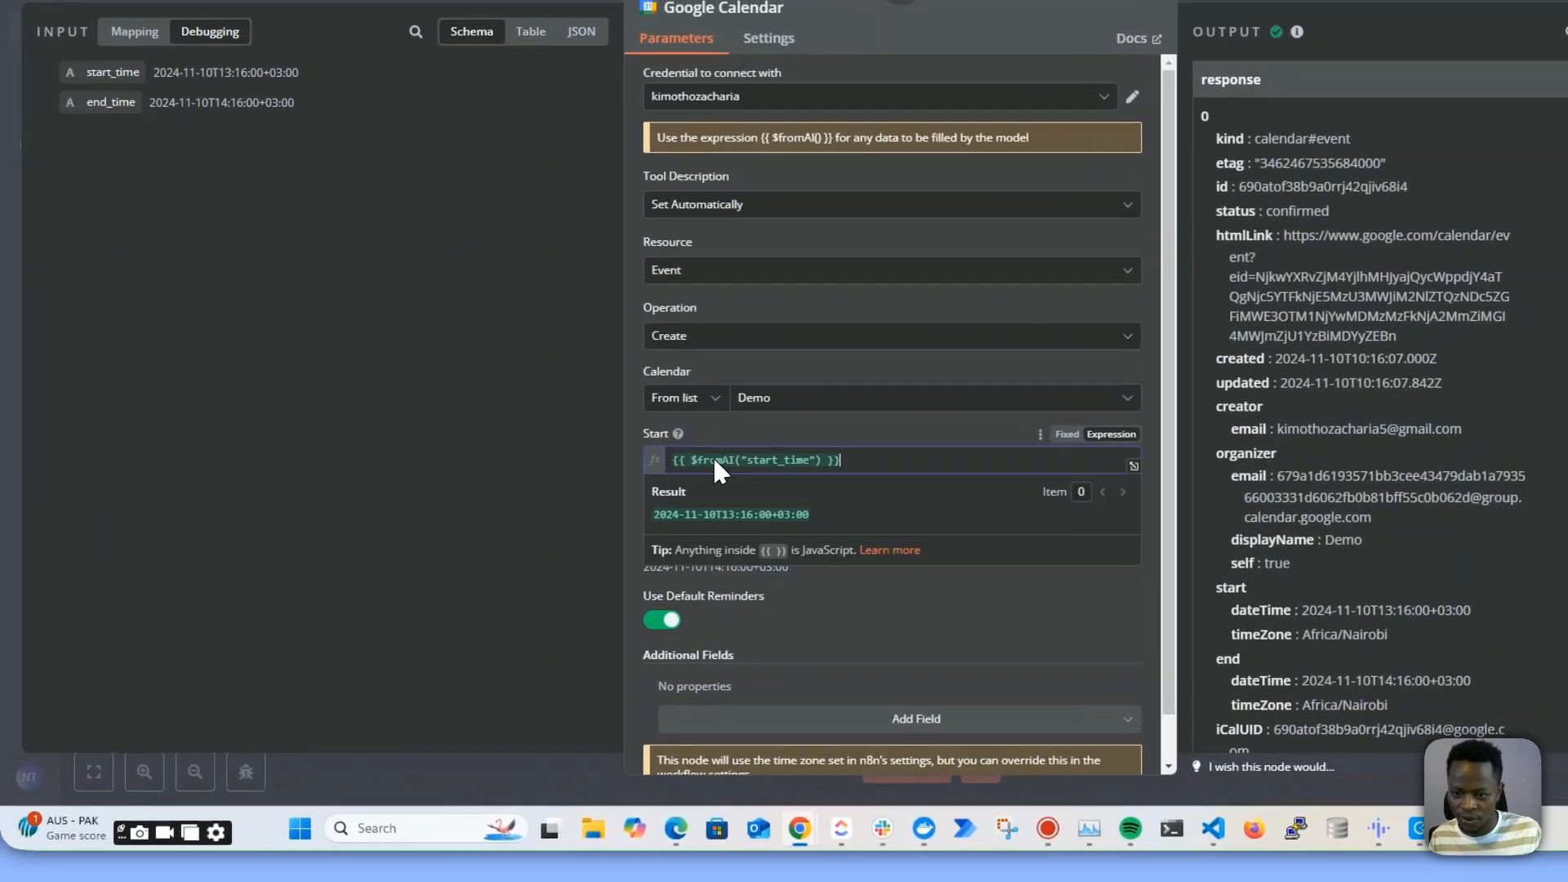
left_click_drag(714, 460, 636, 455)
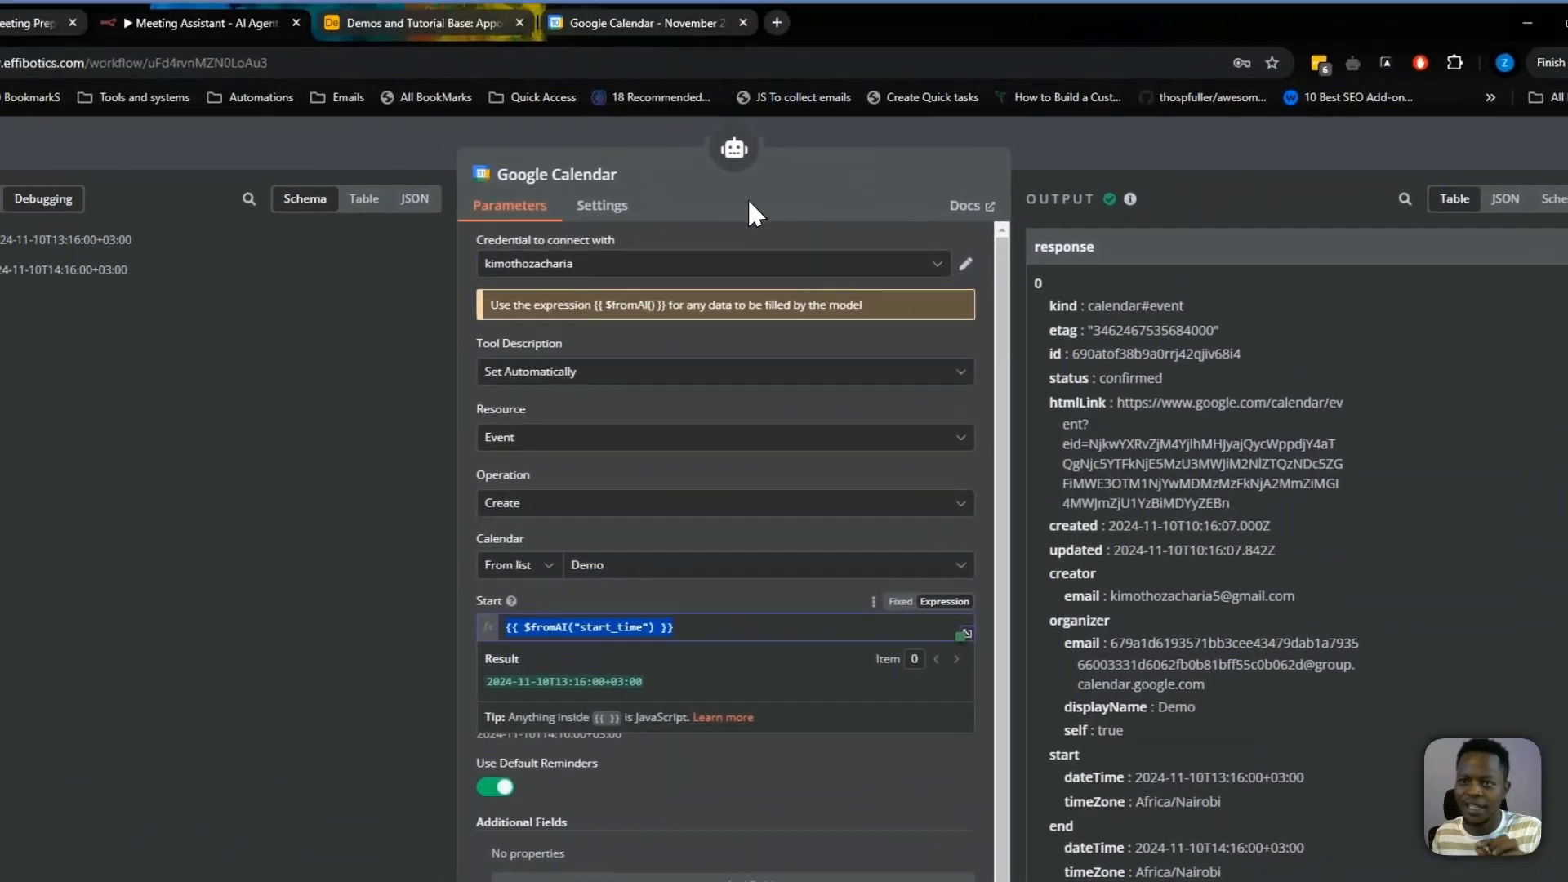
left_click(654, 22)
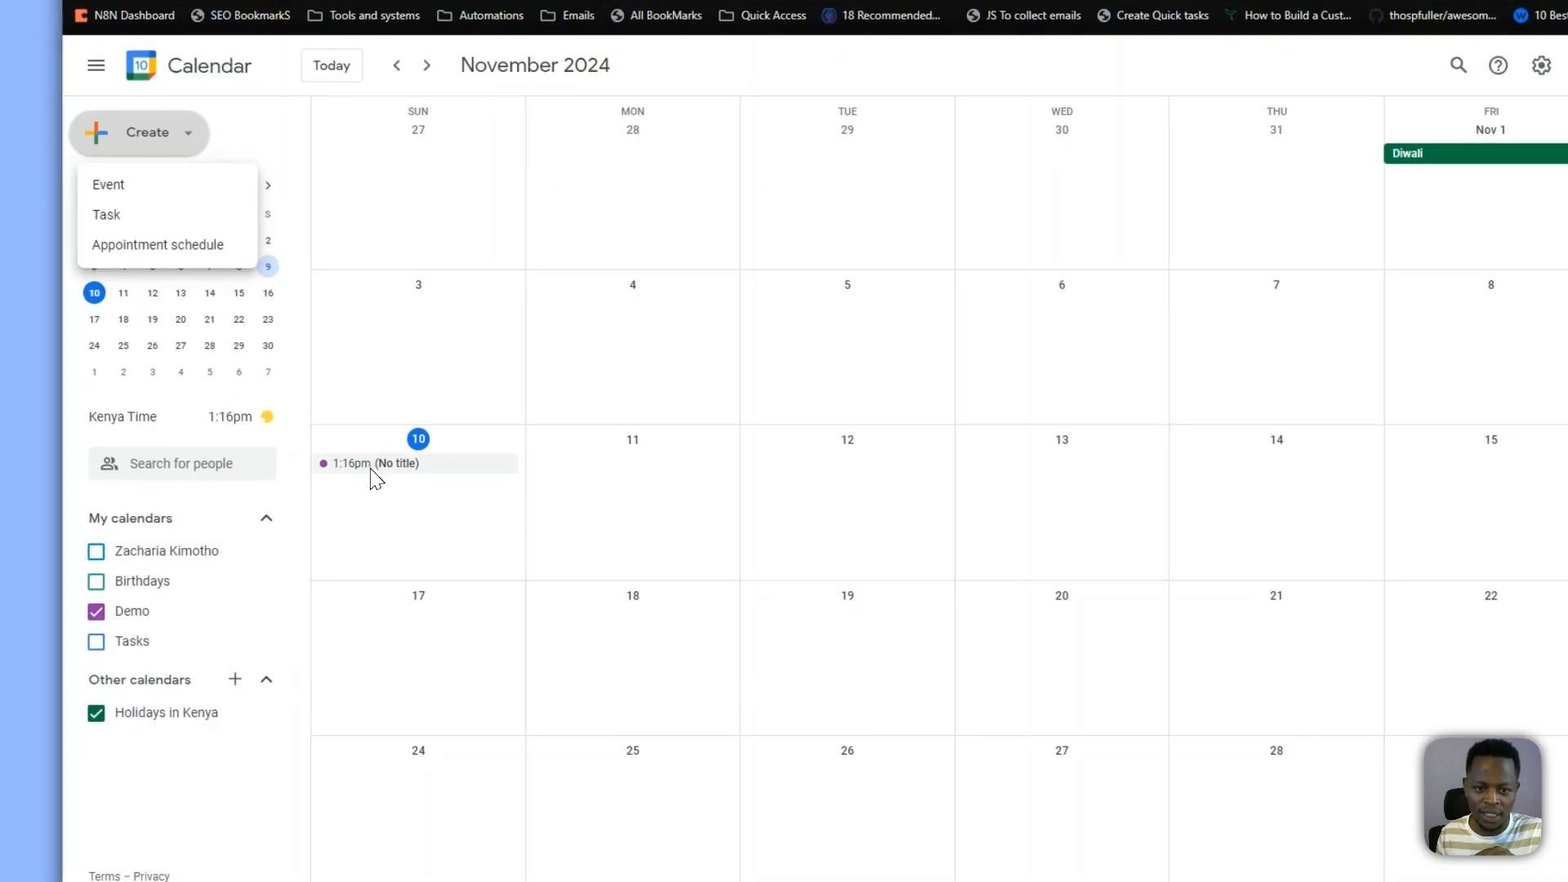
left_click(416, 465)
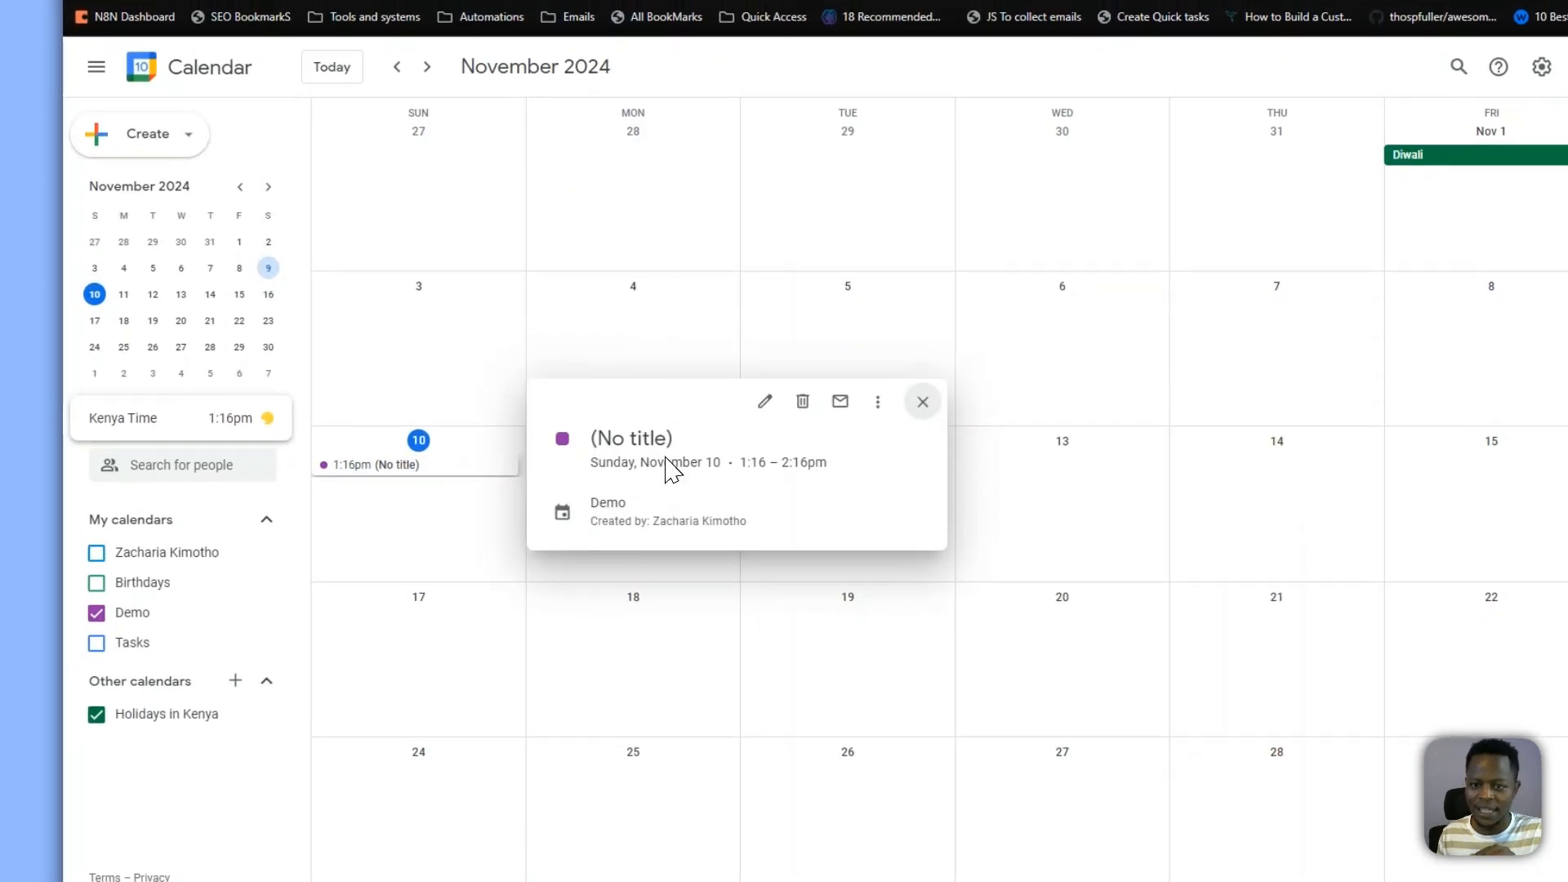
left_click(605, 41)
left_click(327, 38)
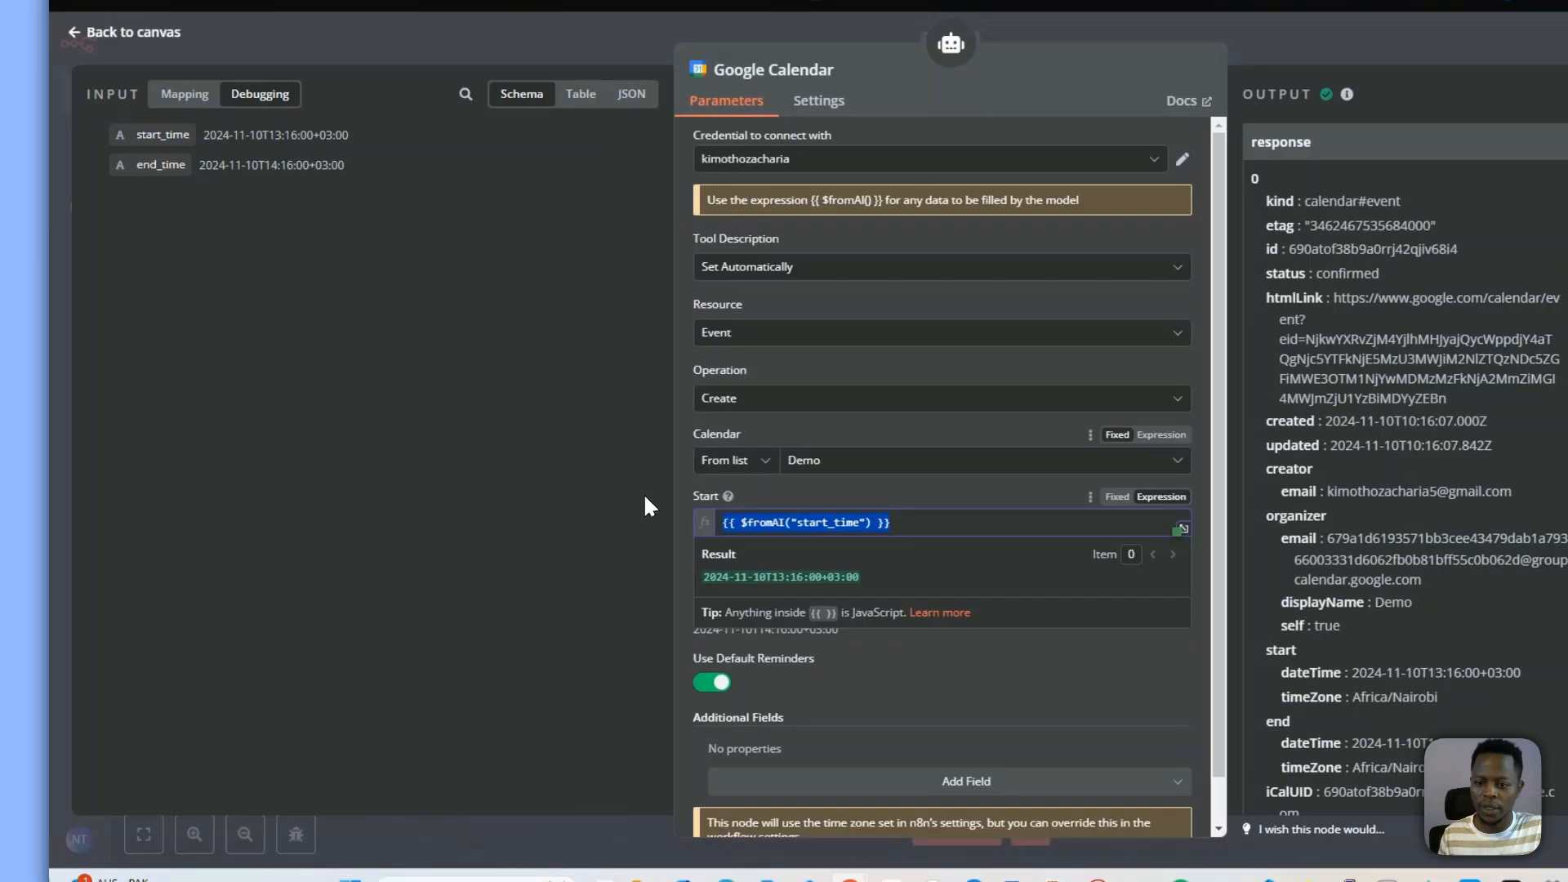
Switch the Google Calendar tool's operation to Get Many, keeping the Event resource
left_click(646, 498)
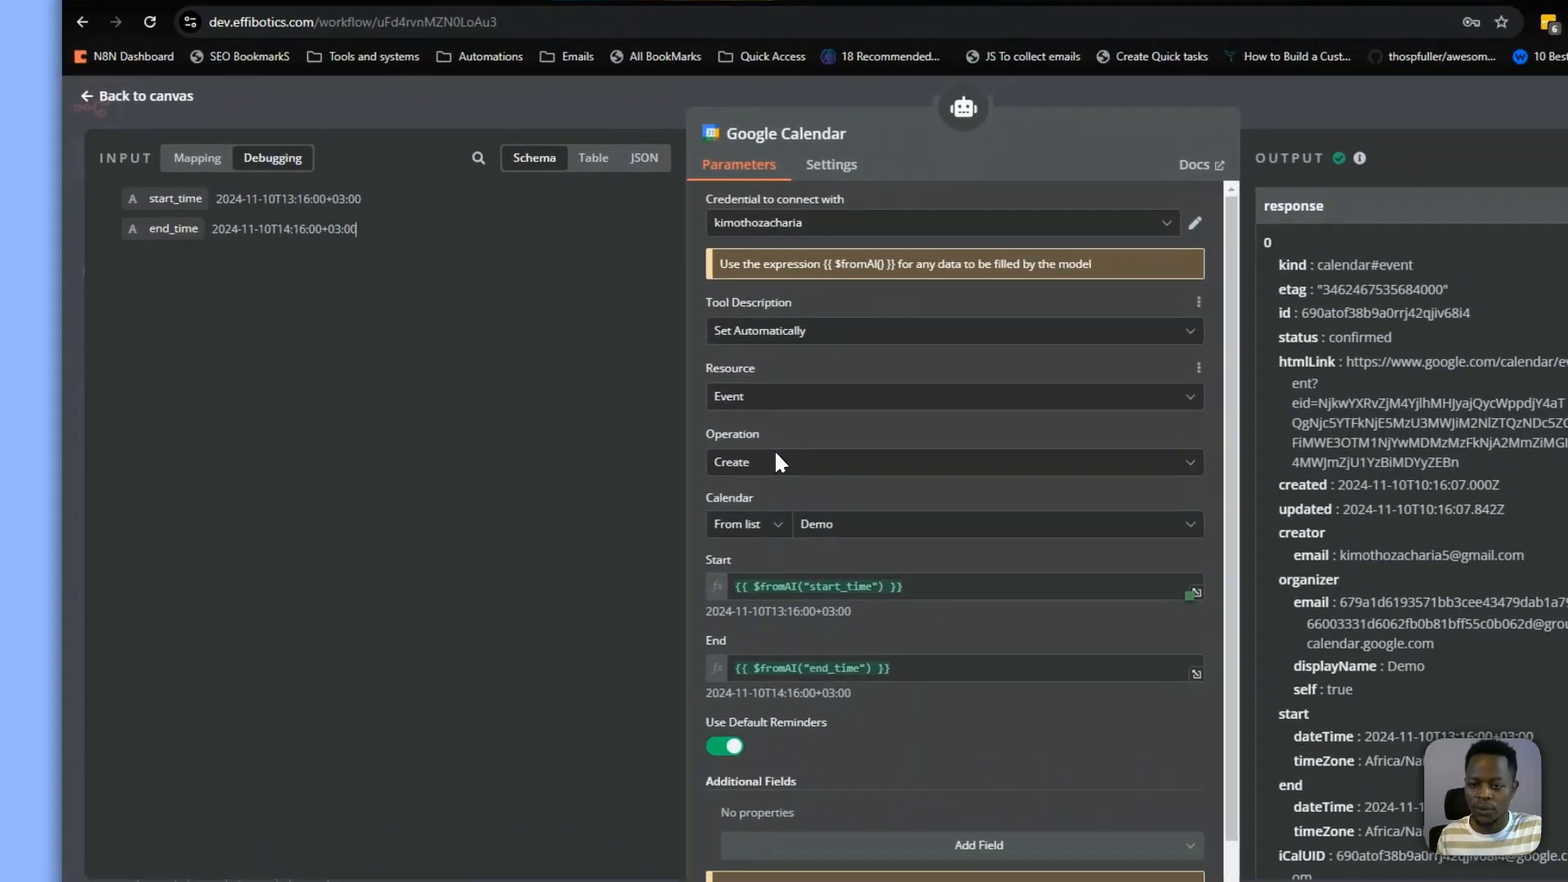
left_click(762, 397)
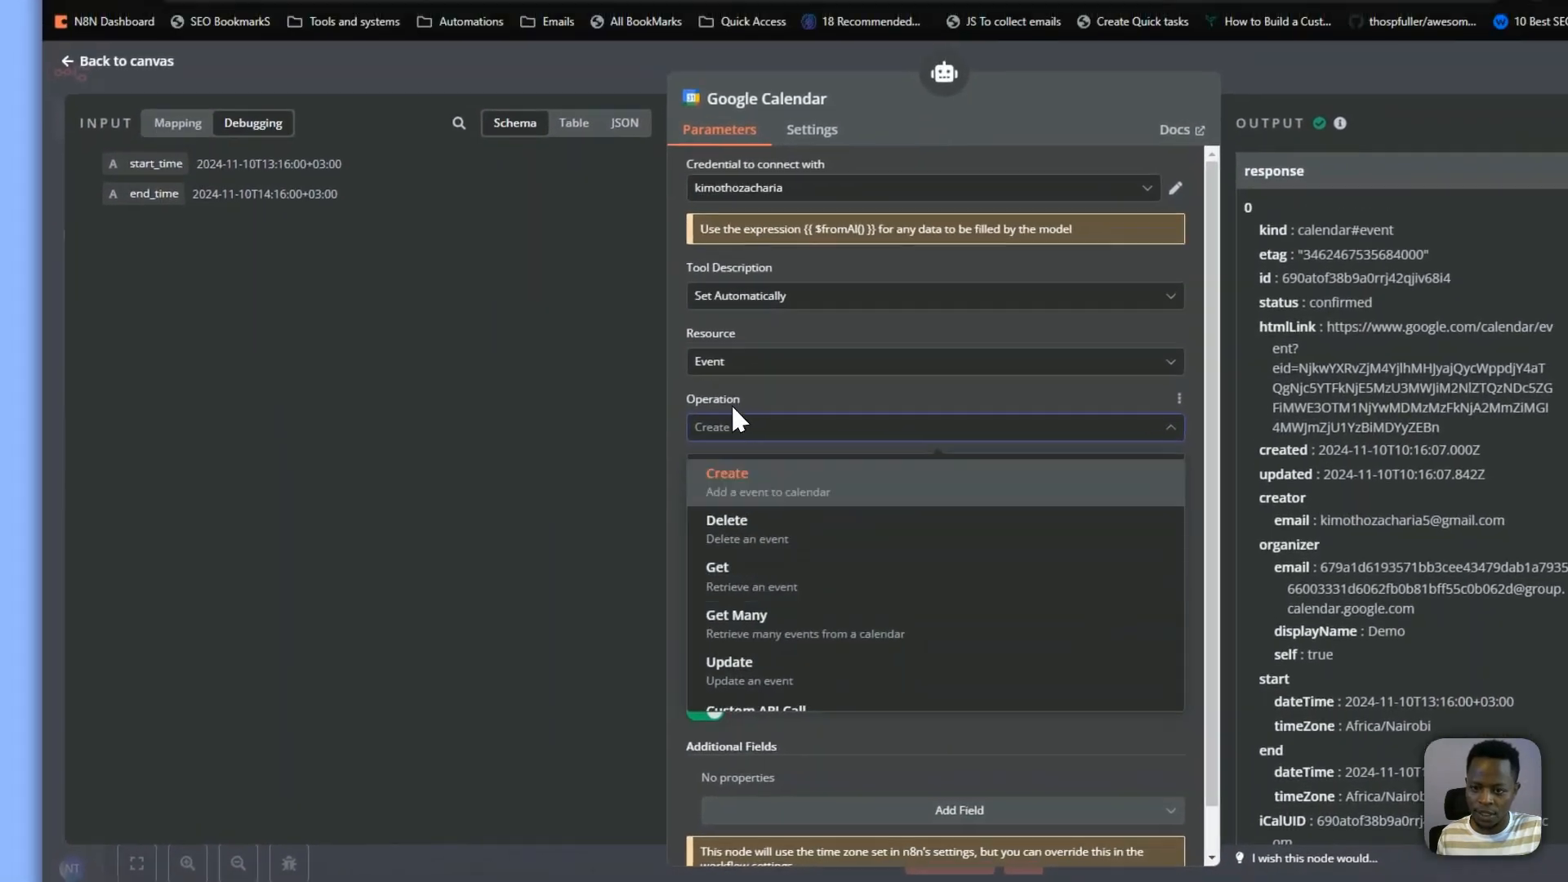
left_click(690, 296)
left_click(733, 376)
left_click(694, 464)
left_click(736, 439)
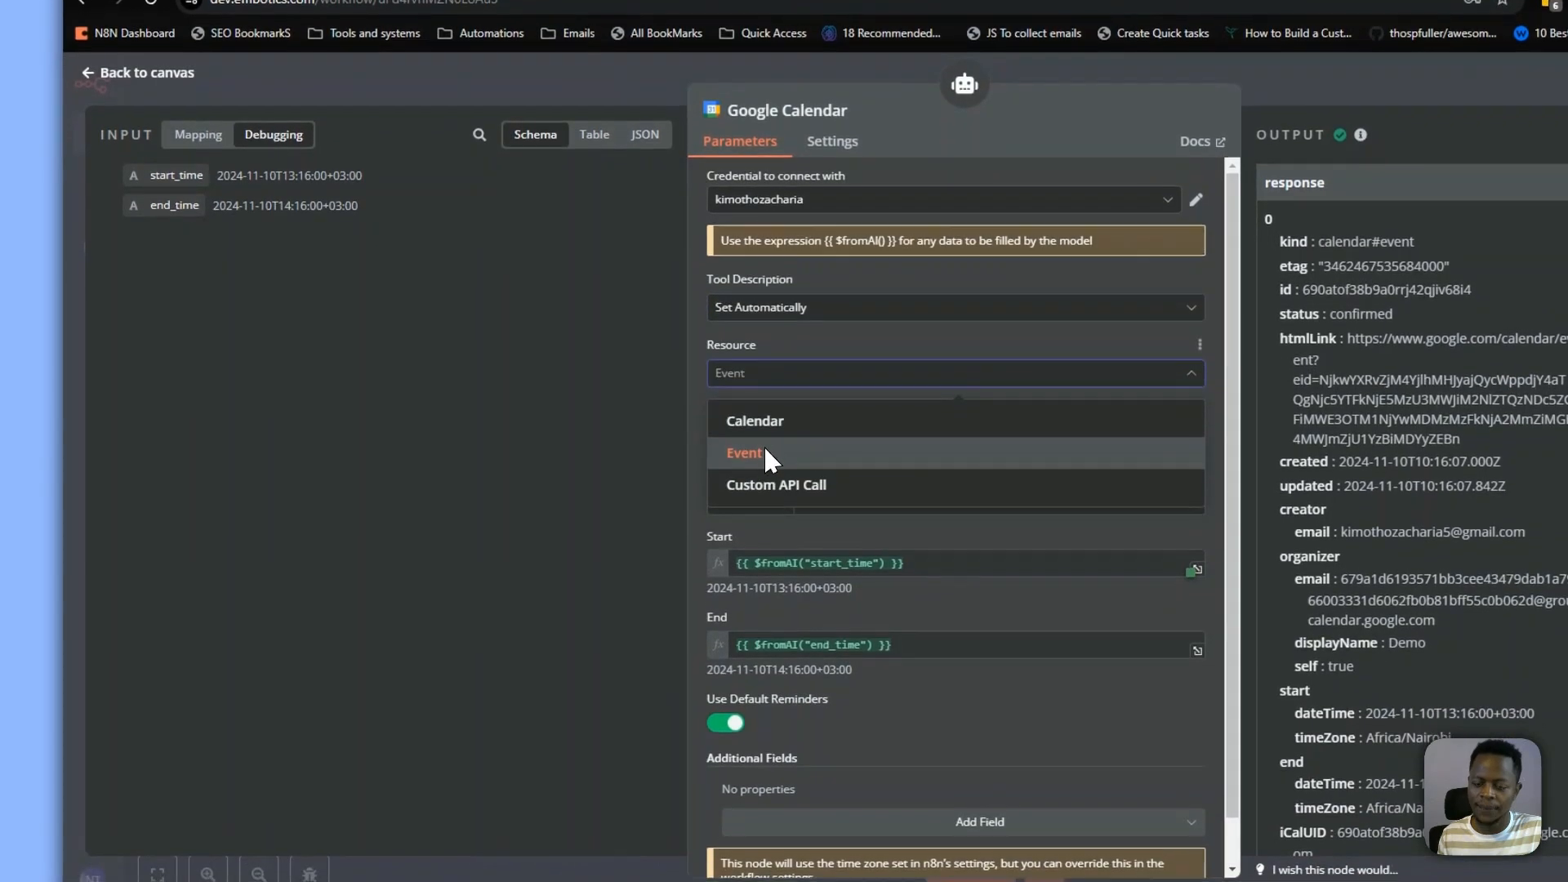
left_click(745, 454)
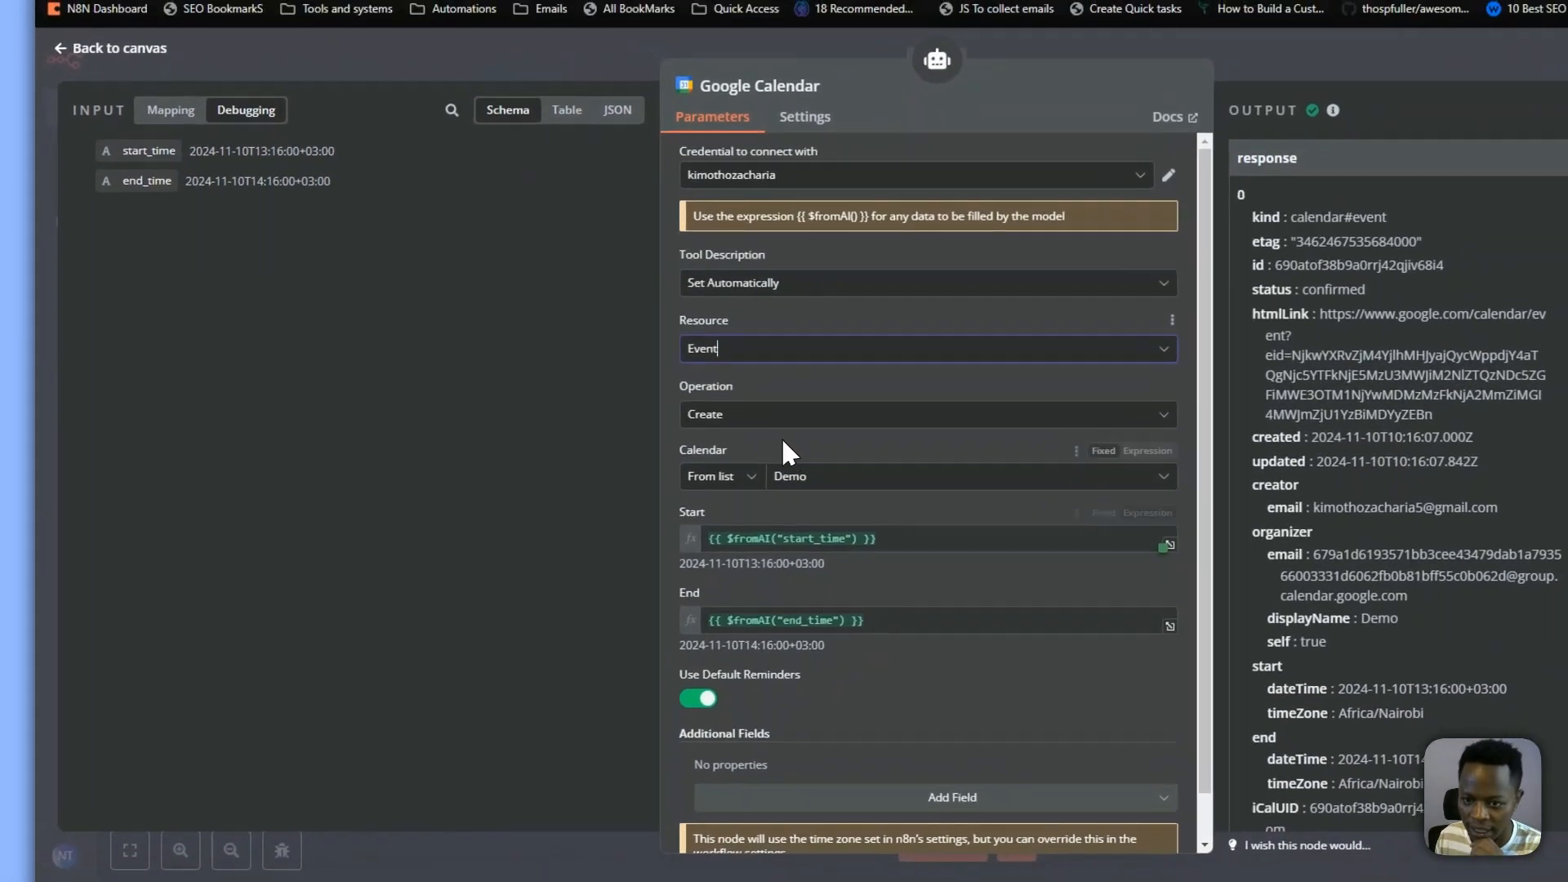
left_click(788, 441)
left_click(719, 539)
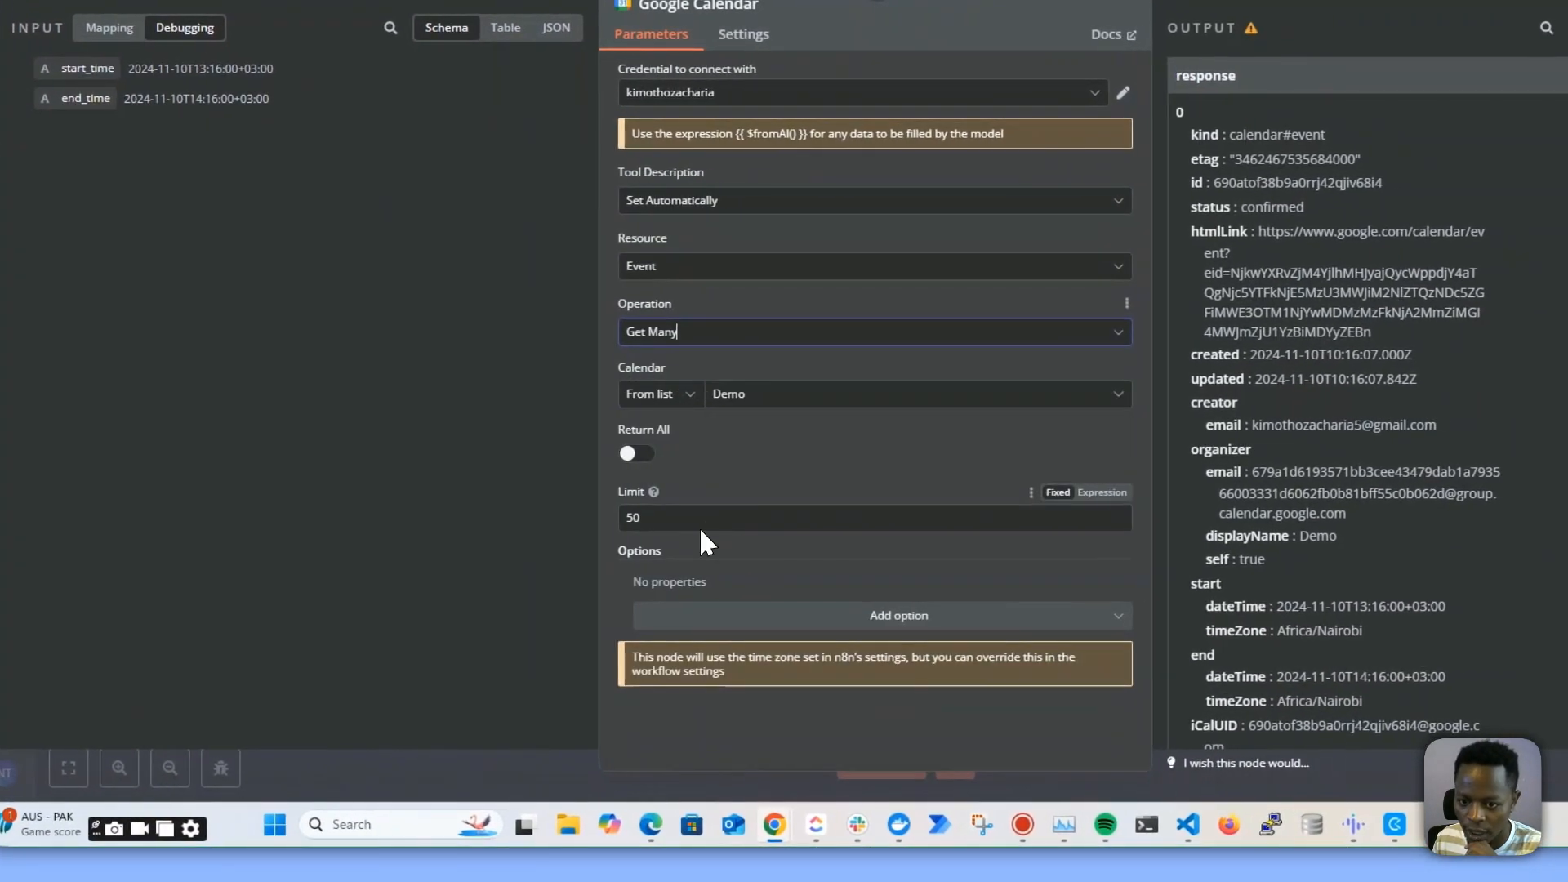
Add an After option and set it to the expression {{ $fromAI("start_time") }}
left_click(678, 615)
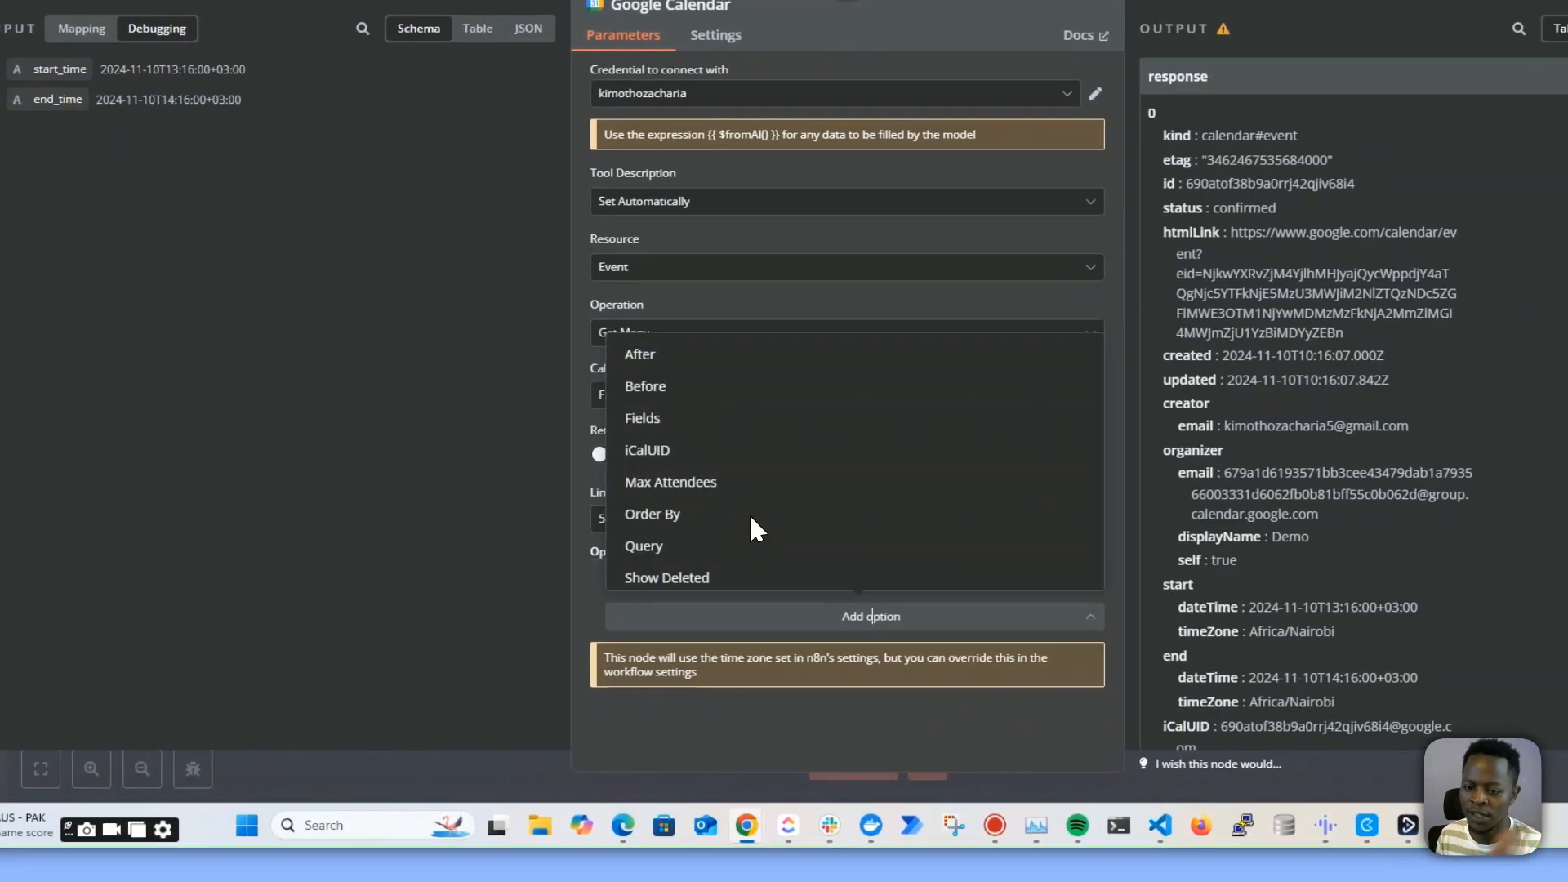
left_click(766, 419)
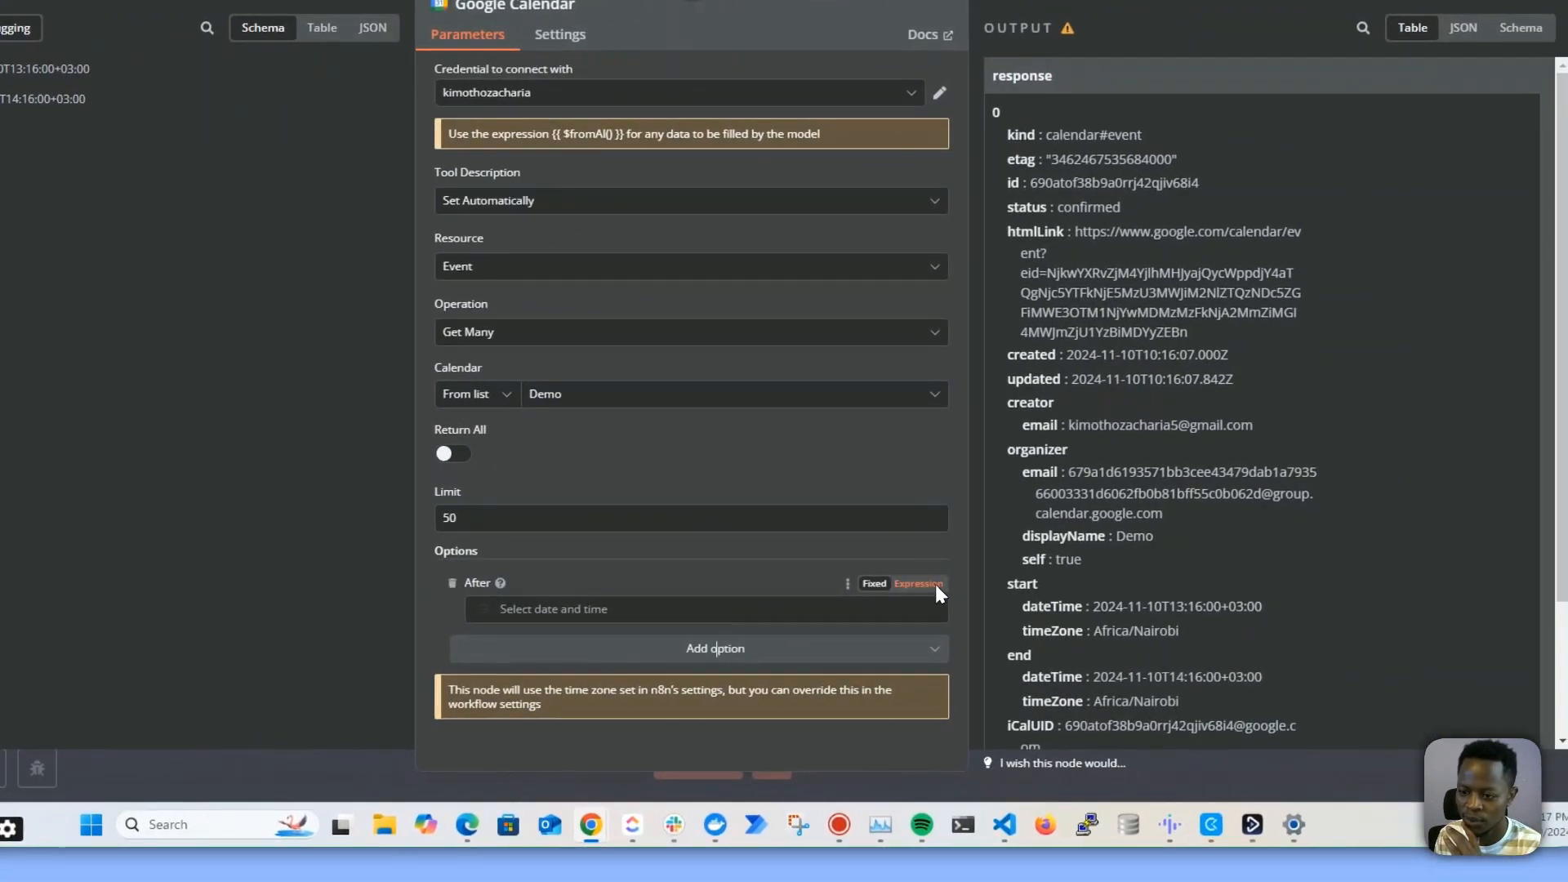
left_click(1153, 648)
type("{{ $fromAI(\"start_time\") }}")
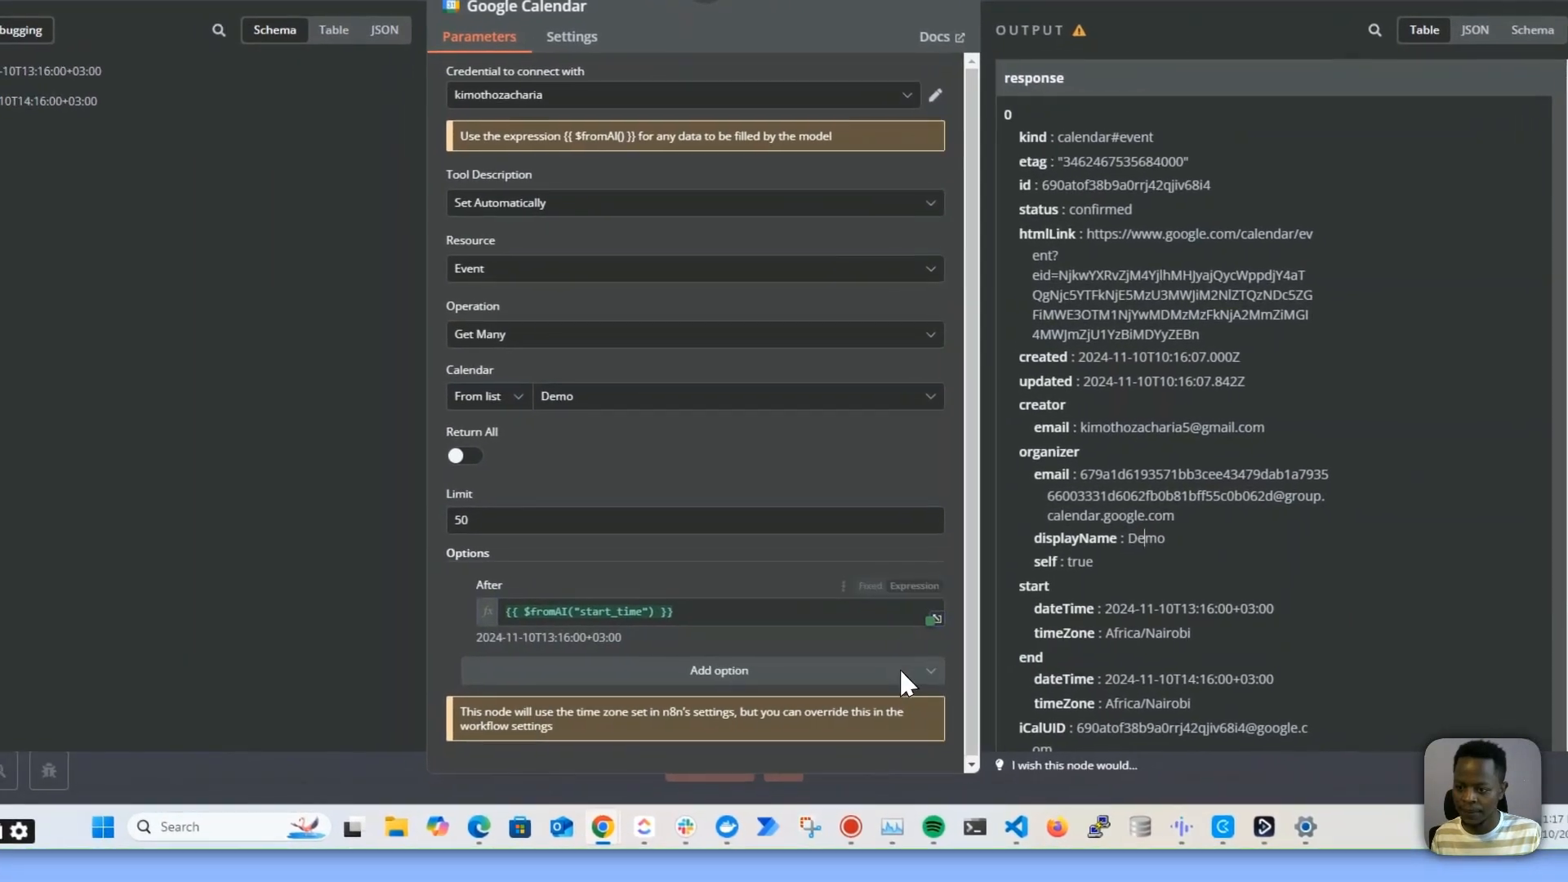
Add a Before option to the Google Calendar tool set to the expression {{ $fromAI("end_time") }}, then close the node
left_click(665, 678)
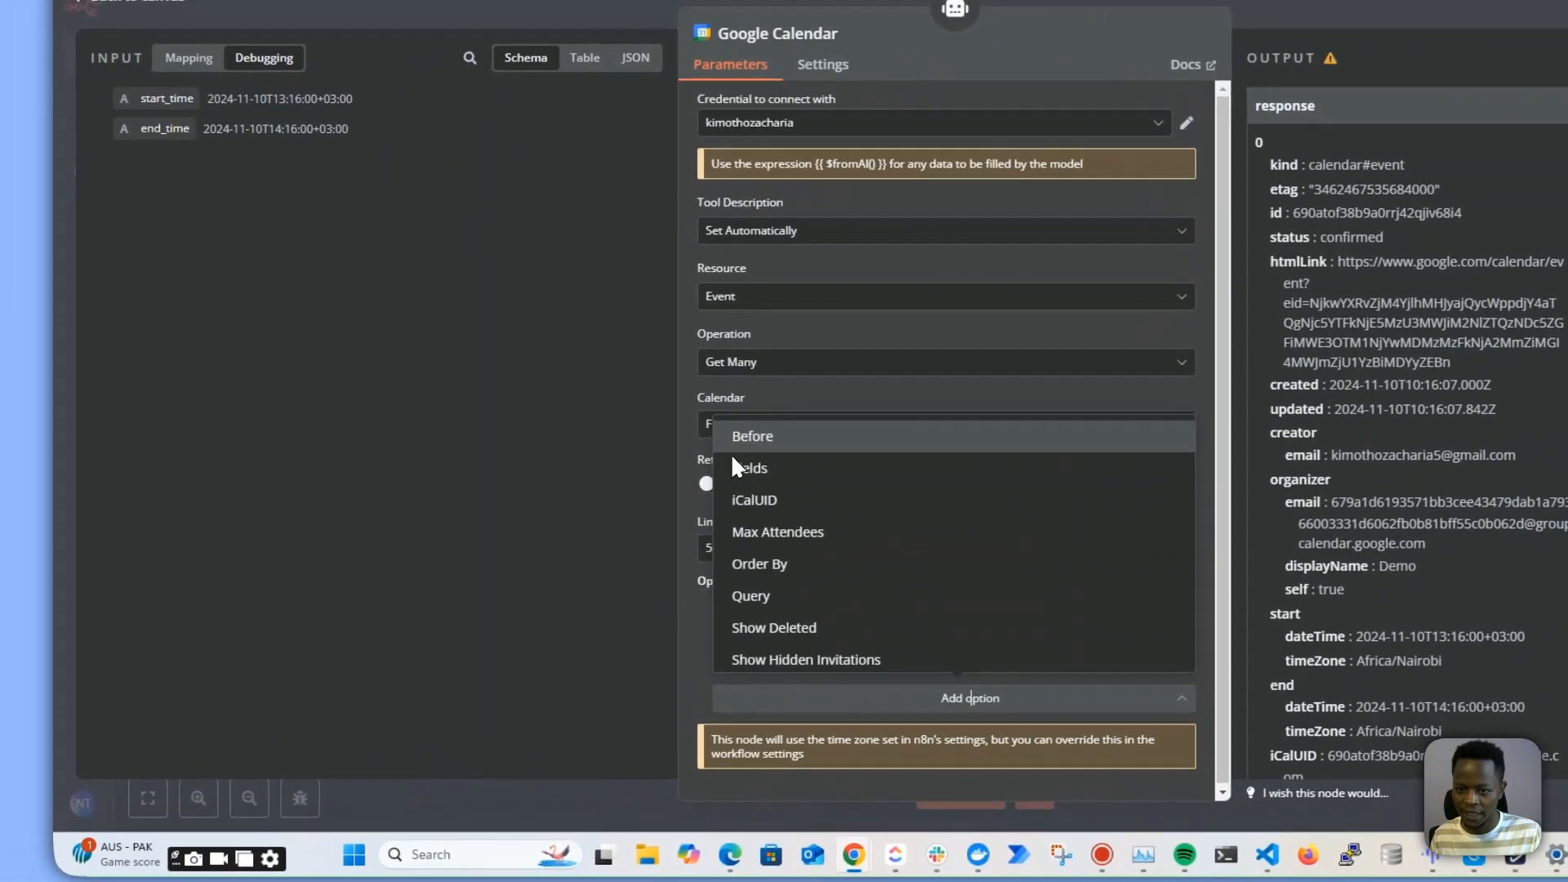
left_click(748, 436)
left_click(689, 698)
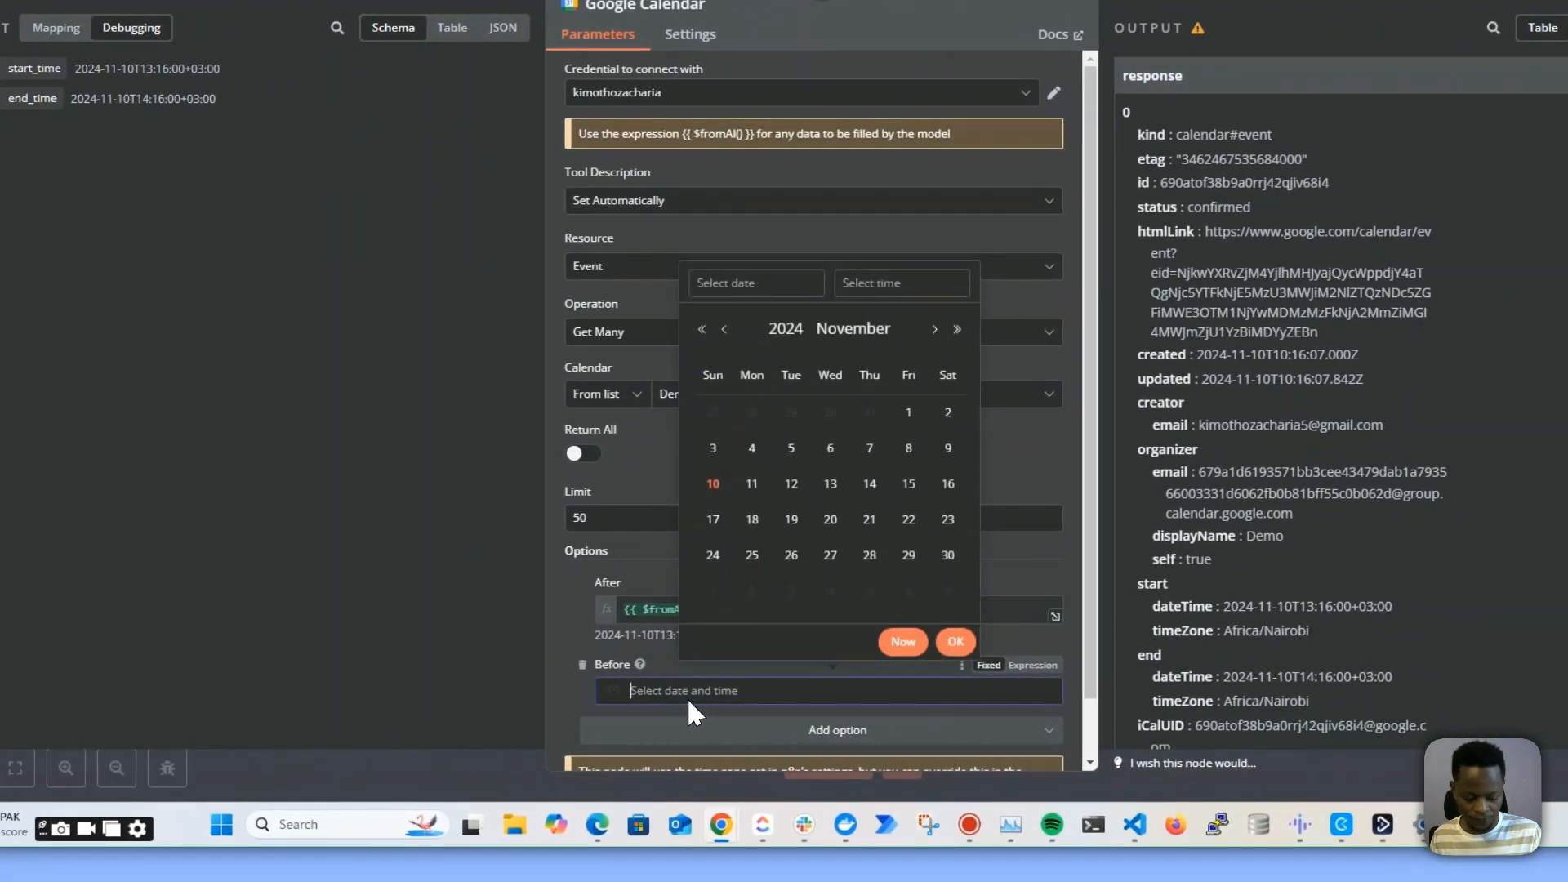
type("{{ $fromAI(\"start_time\") }}")
left_click(1079, 665)
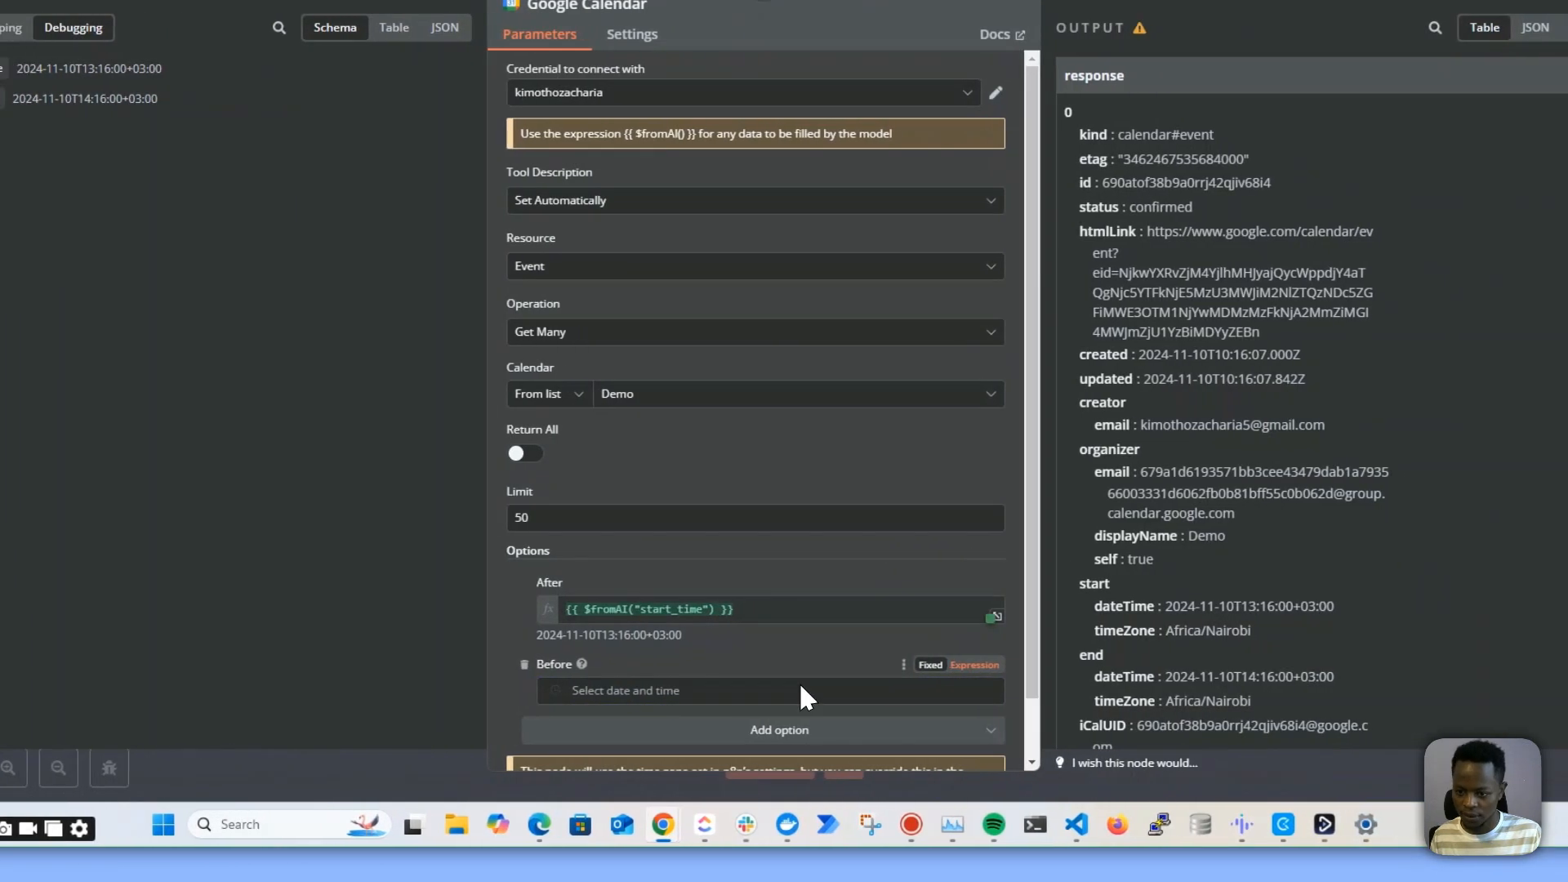
type("{{ $fromAI(\"start_time\") }}")
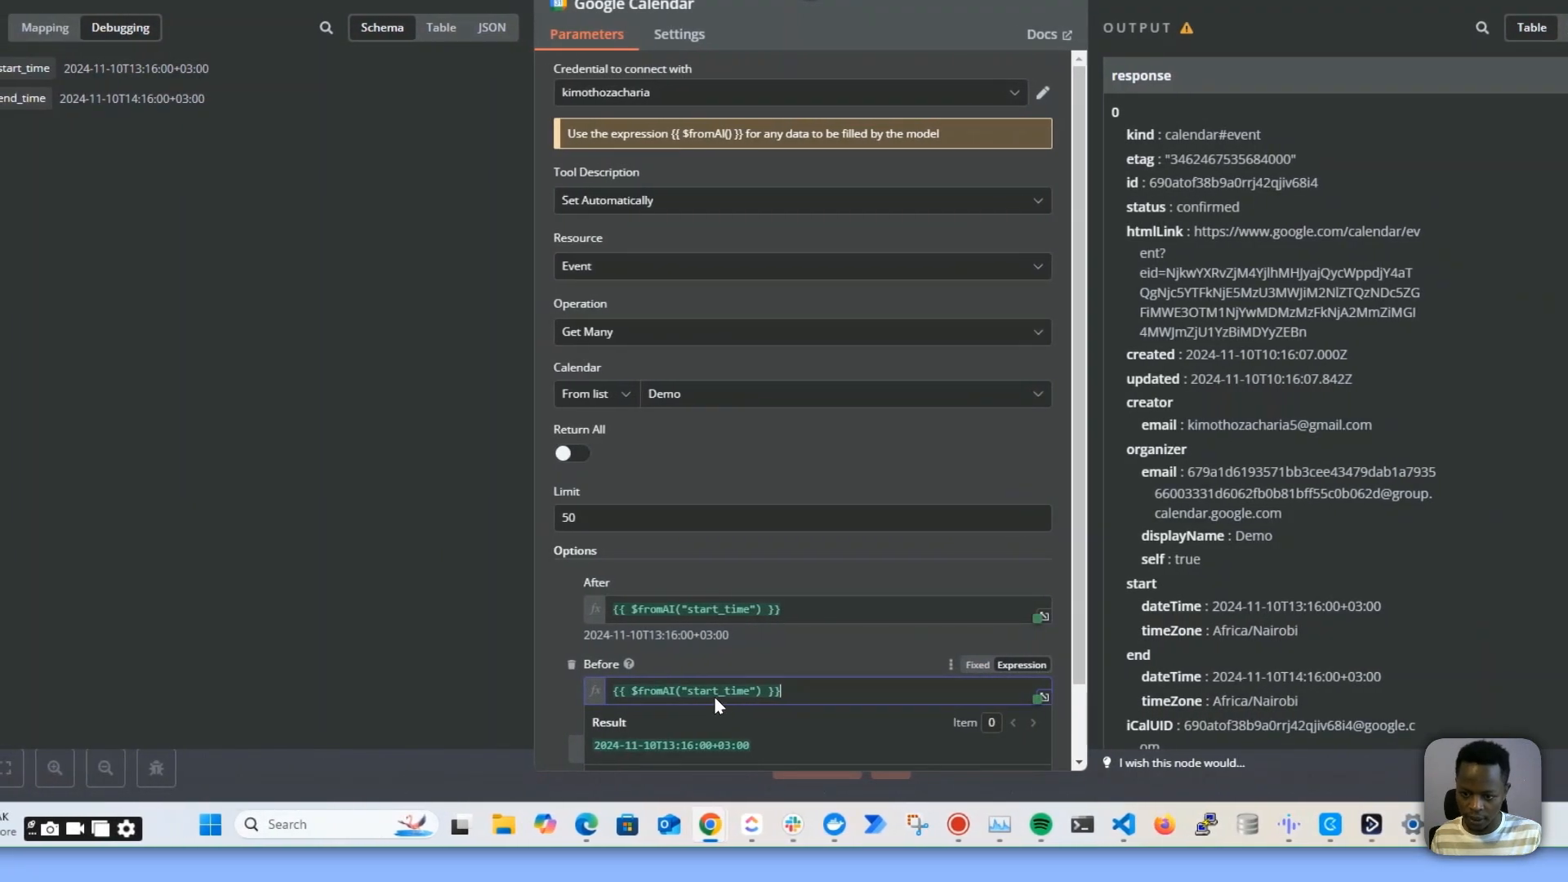
left_click_drag(684, 695, 662, 697)
type("end")
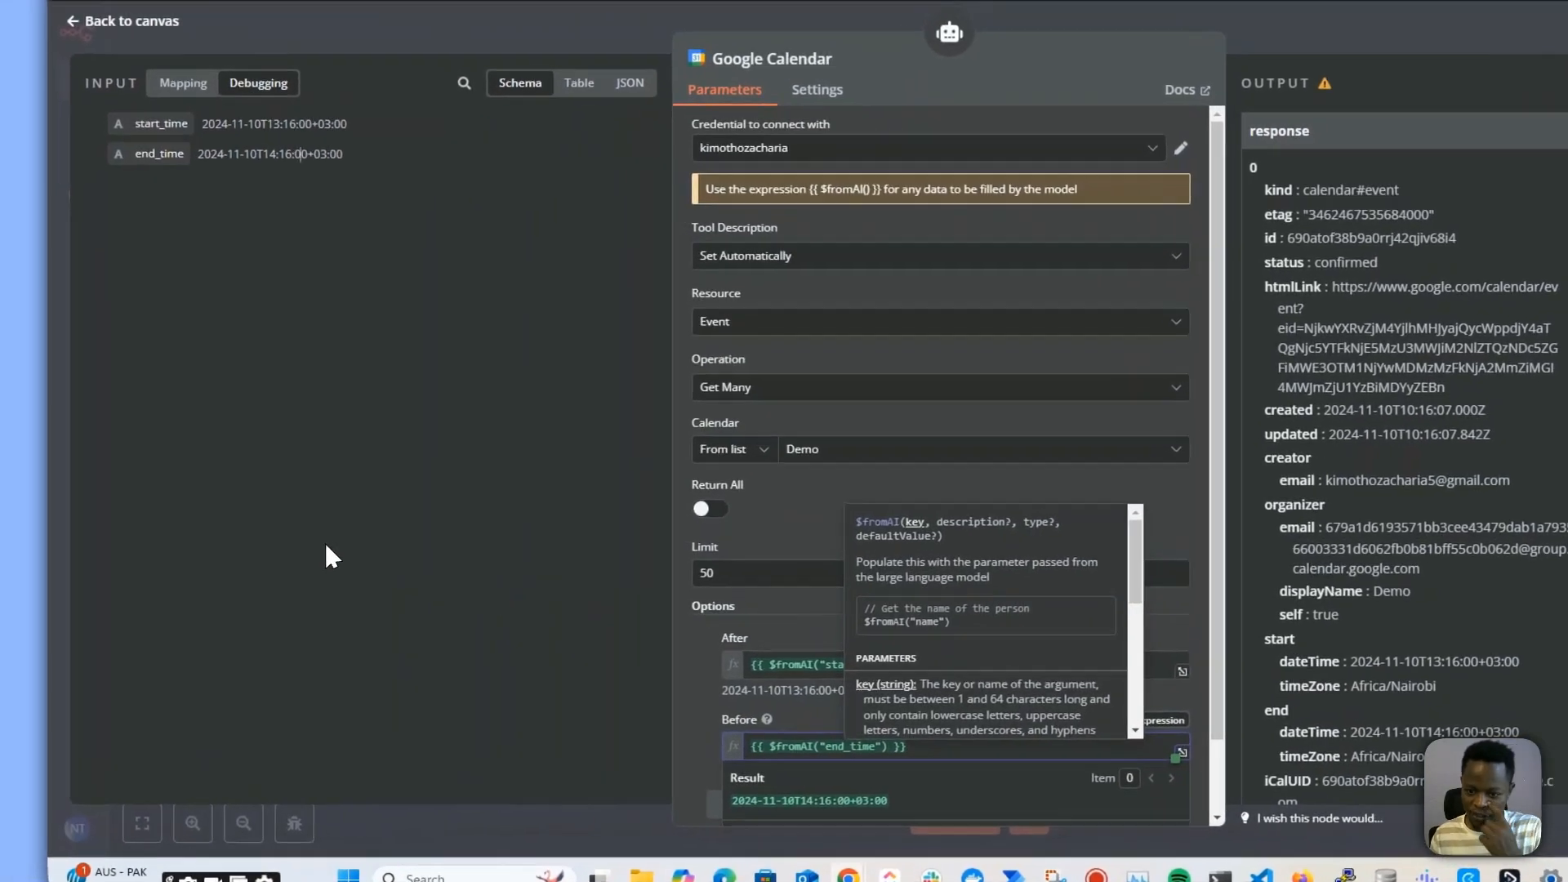
left_click(170, 490)
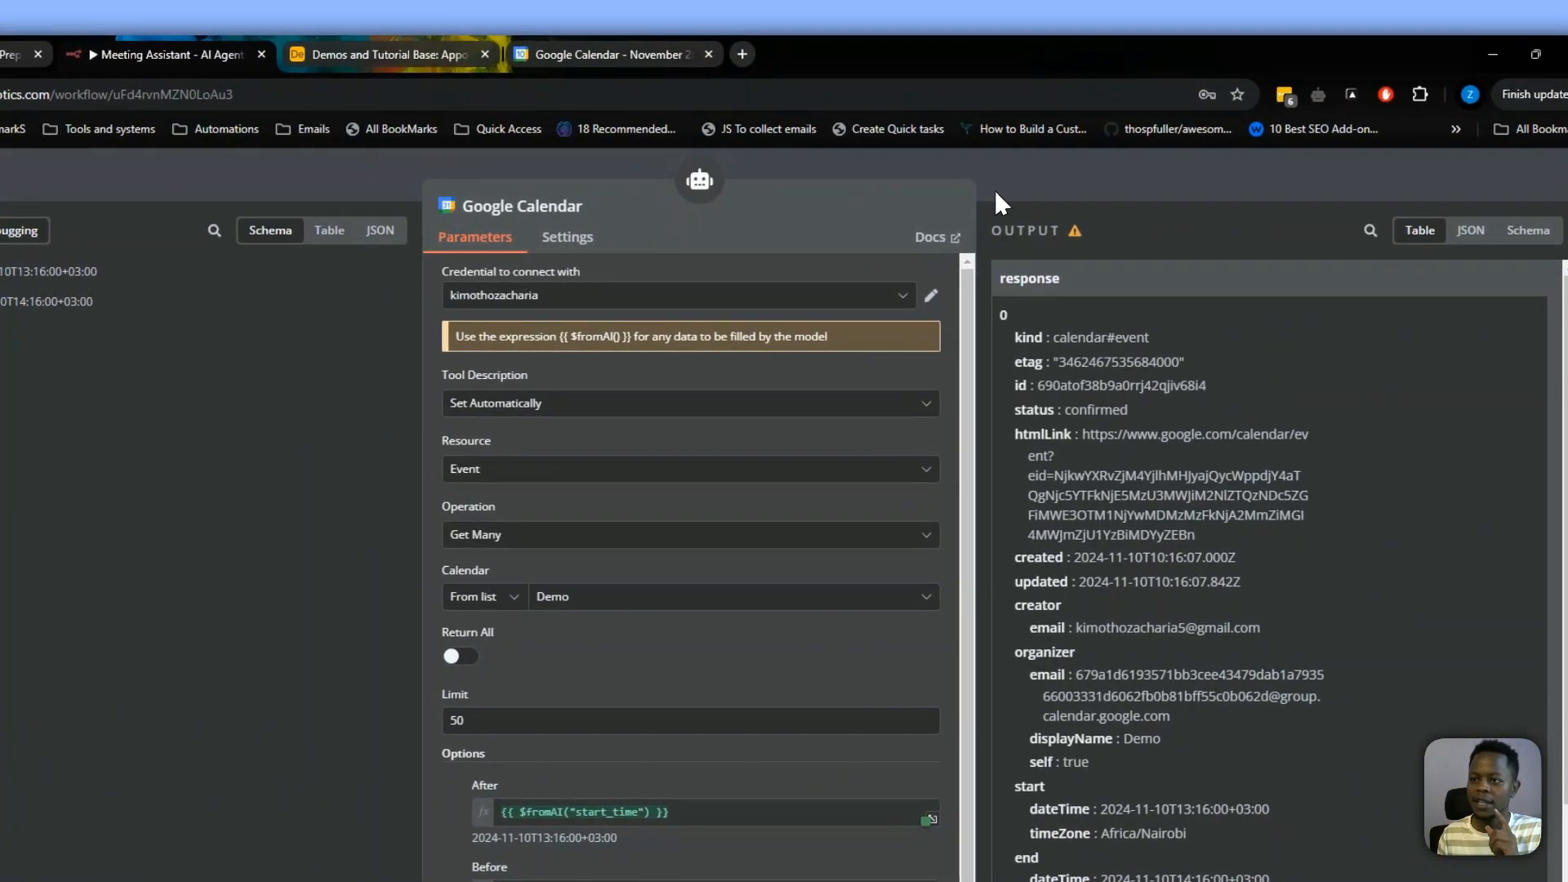
left_click(995, 190)
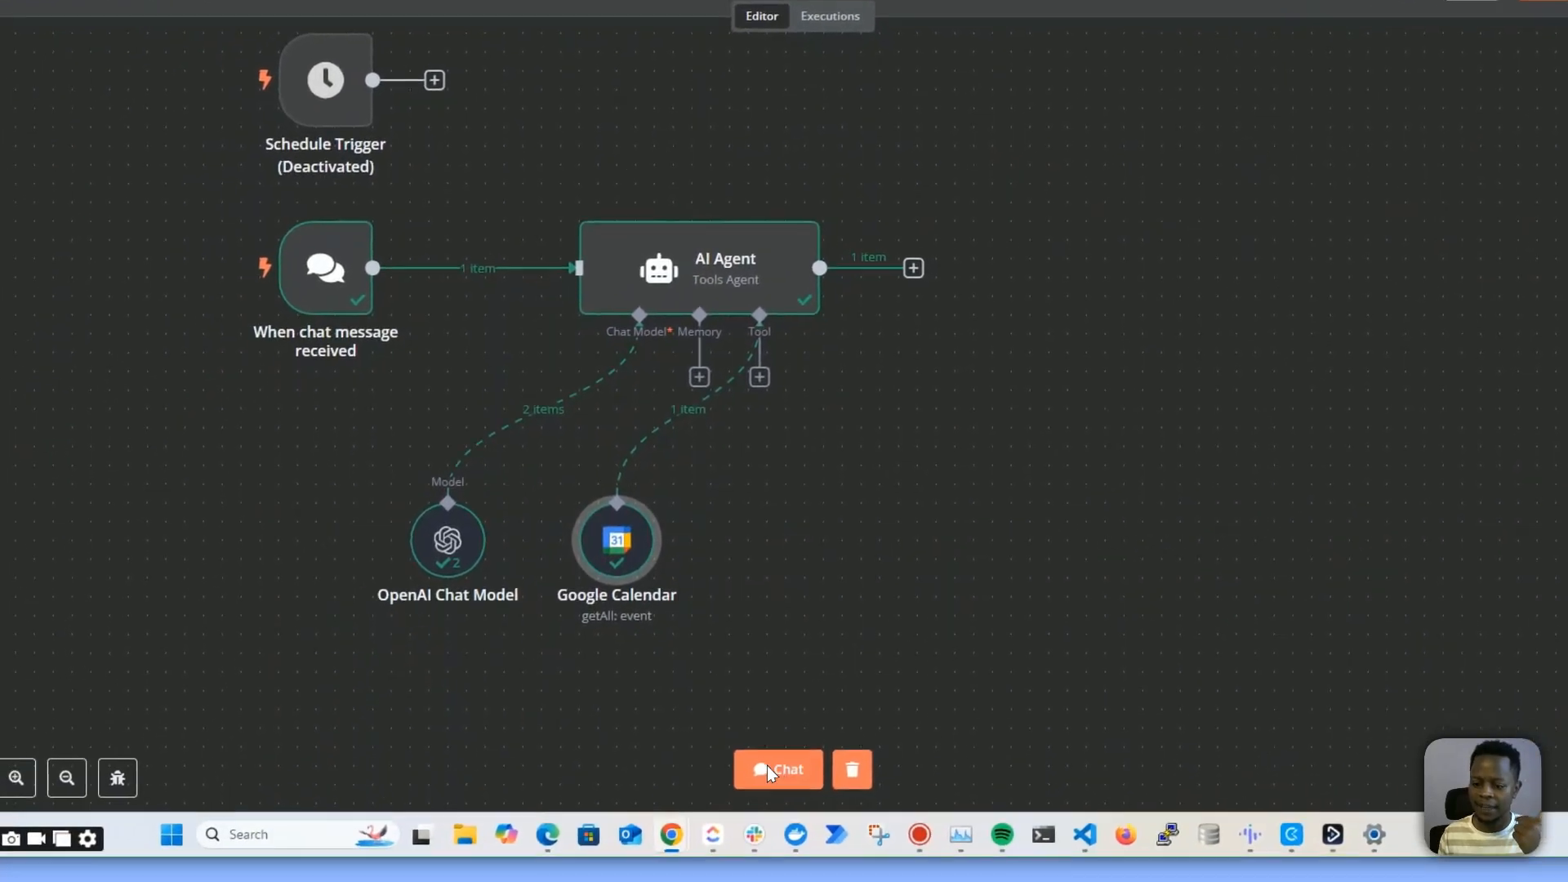
Send "hi" to the AI Agent in the chat and read its reply about available meeting slots
left_click(682, 845)
type("hi")
key("Return")
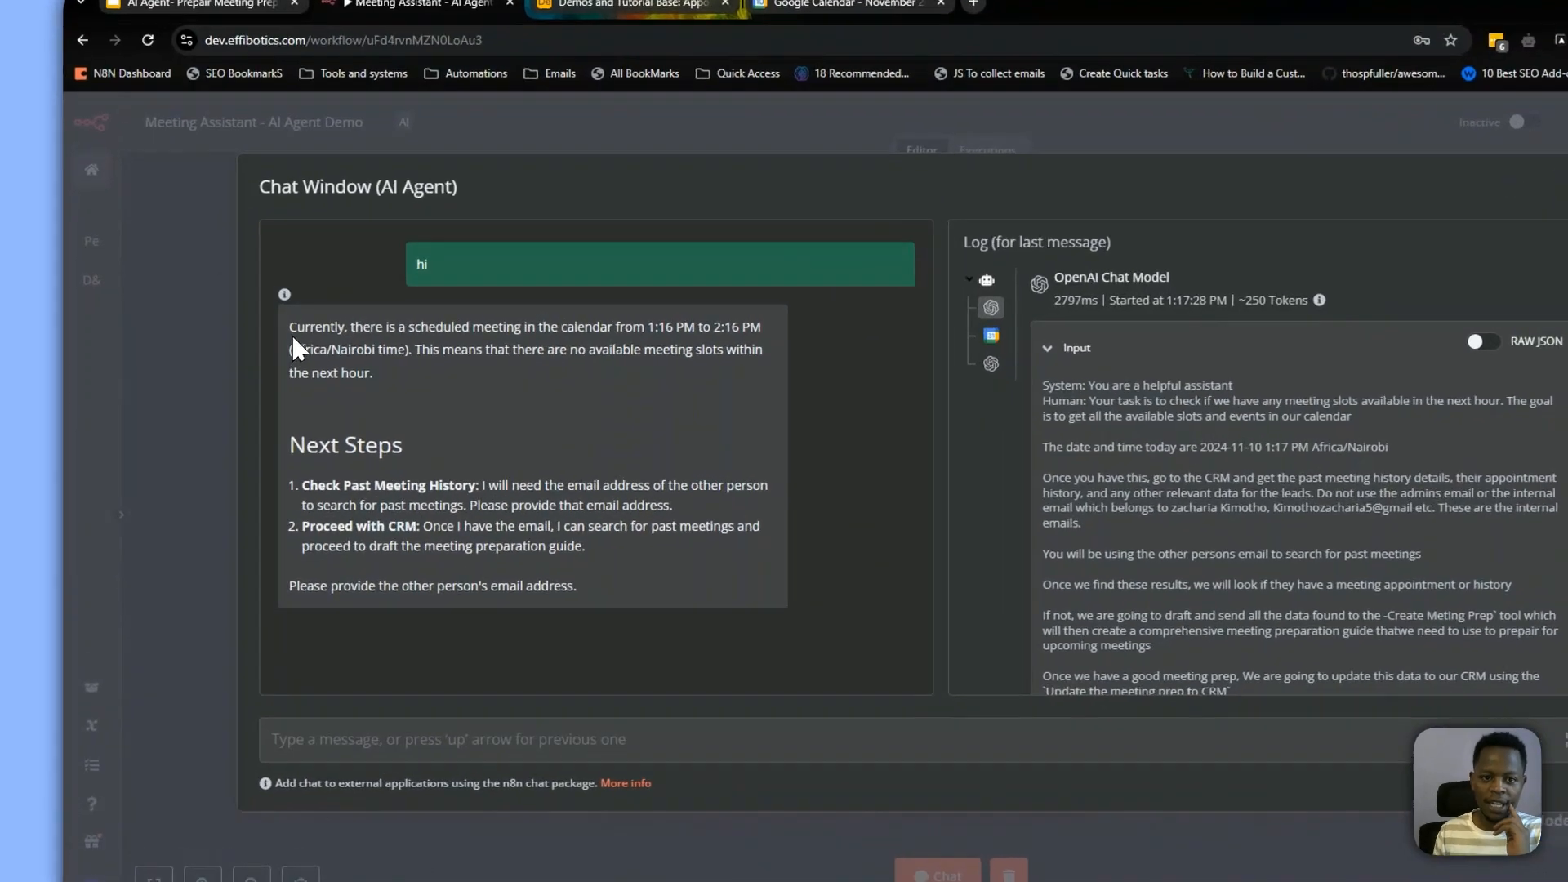
left_click_drag(251, 320, 622, 326)
left_click_drag(728, 398, 697, 468)
left_click_drag(384, 445, 282, 393)
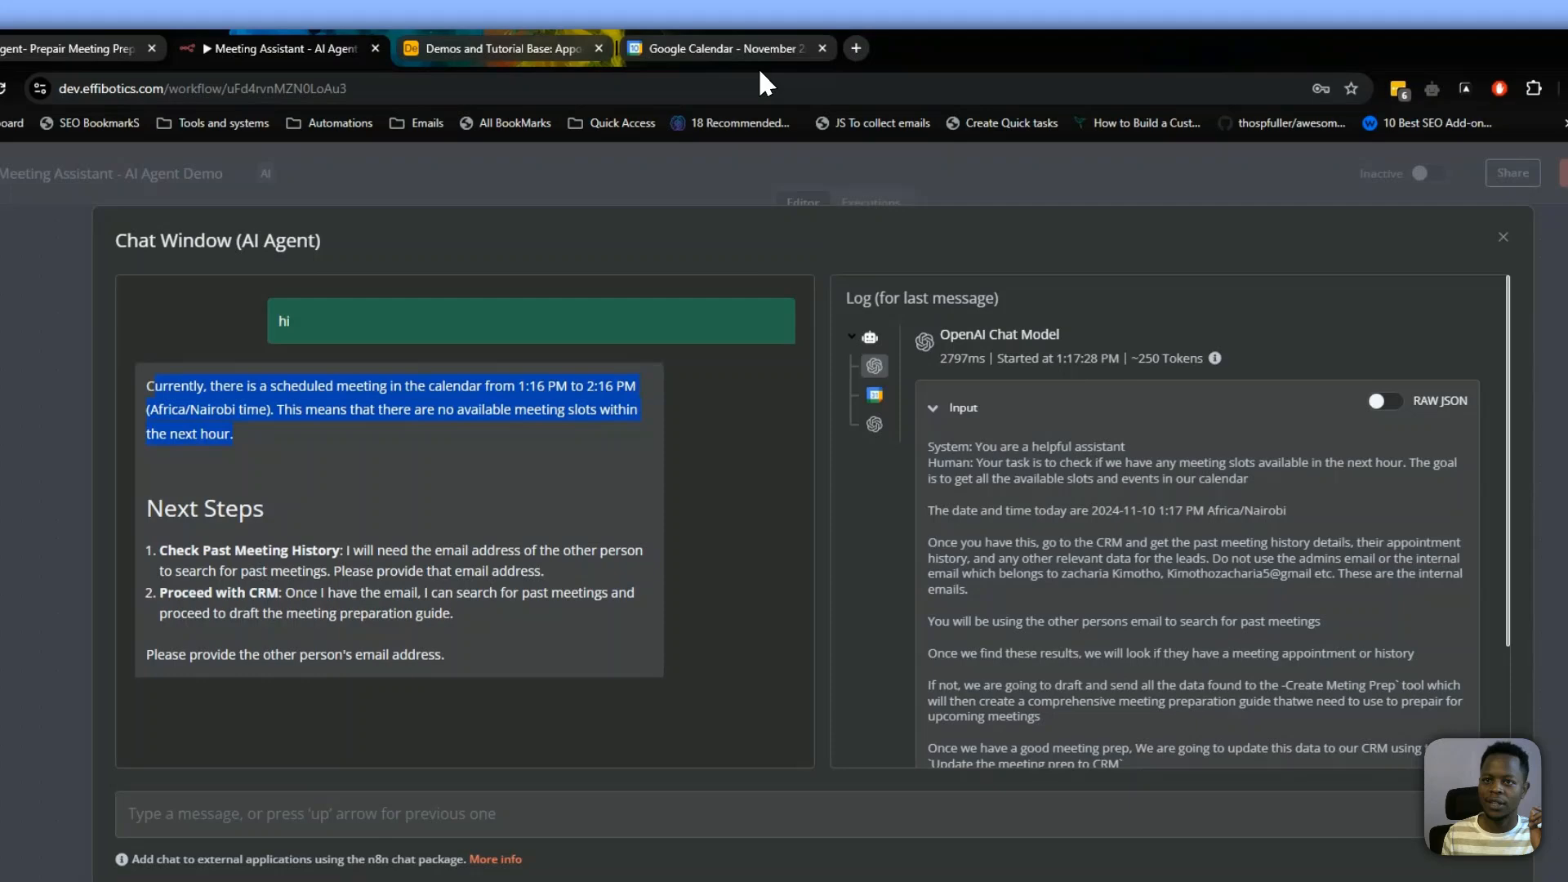
Open the Demo calendar event for editing and check the attendee in the Airtable Meeting Records table
left_click(744, 49)
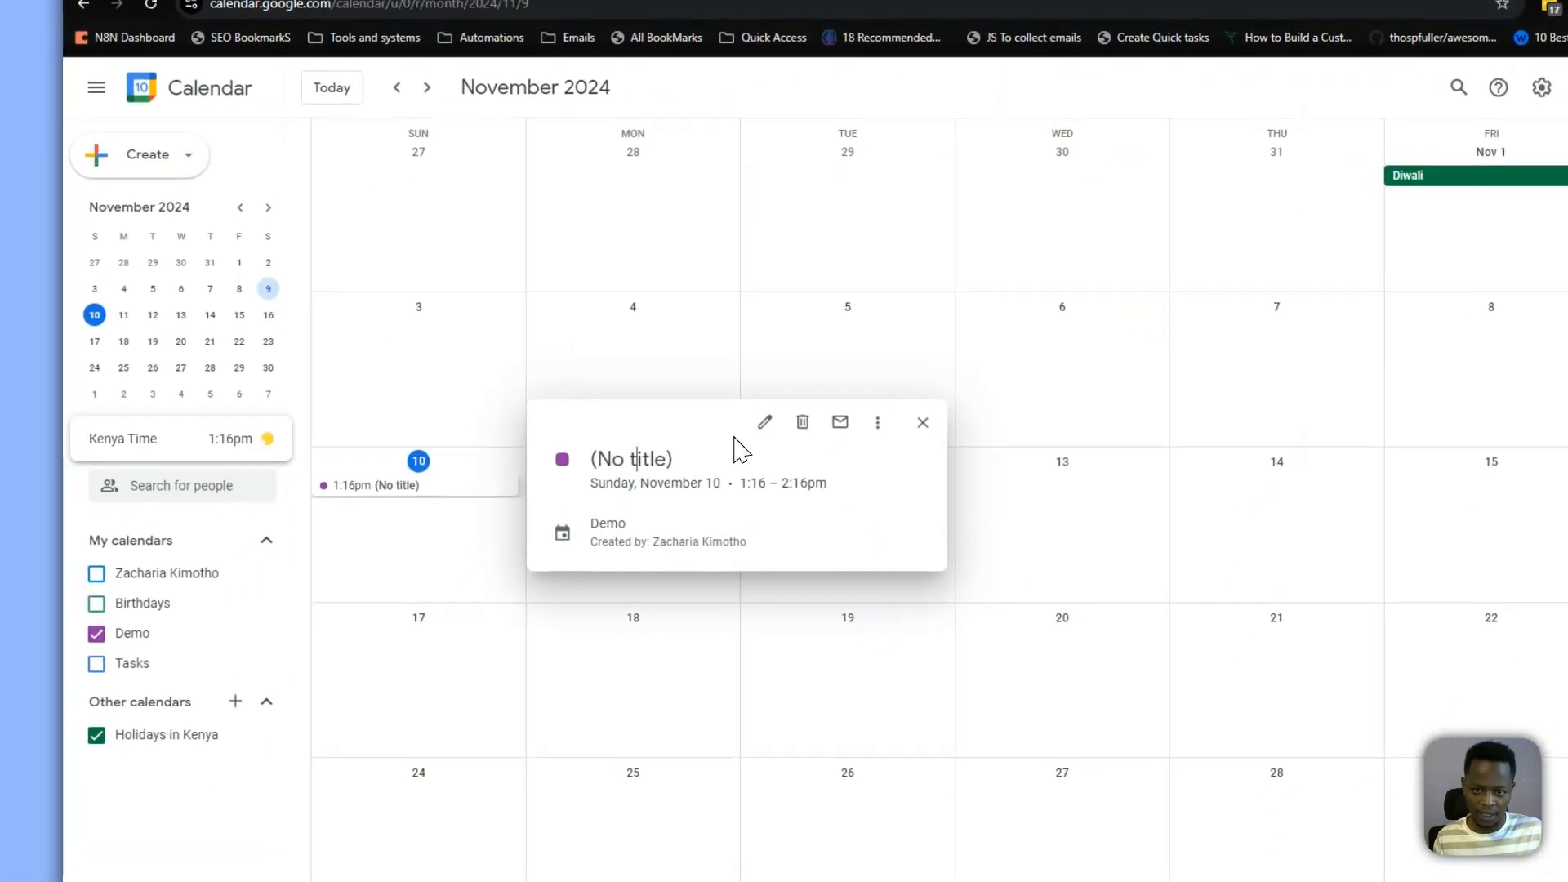
left_click(765, 434)
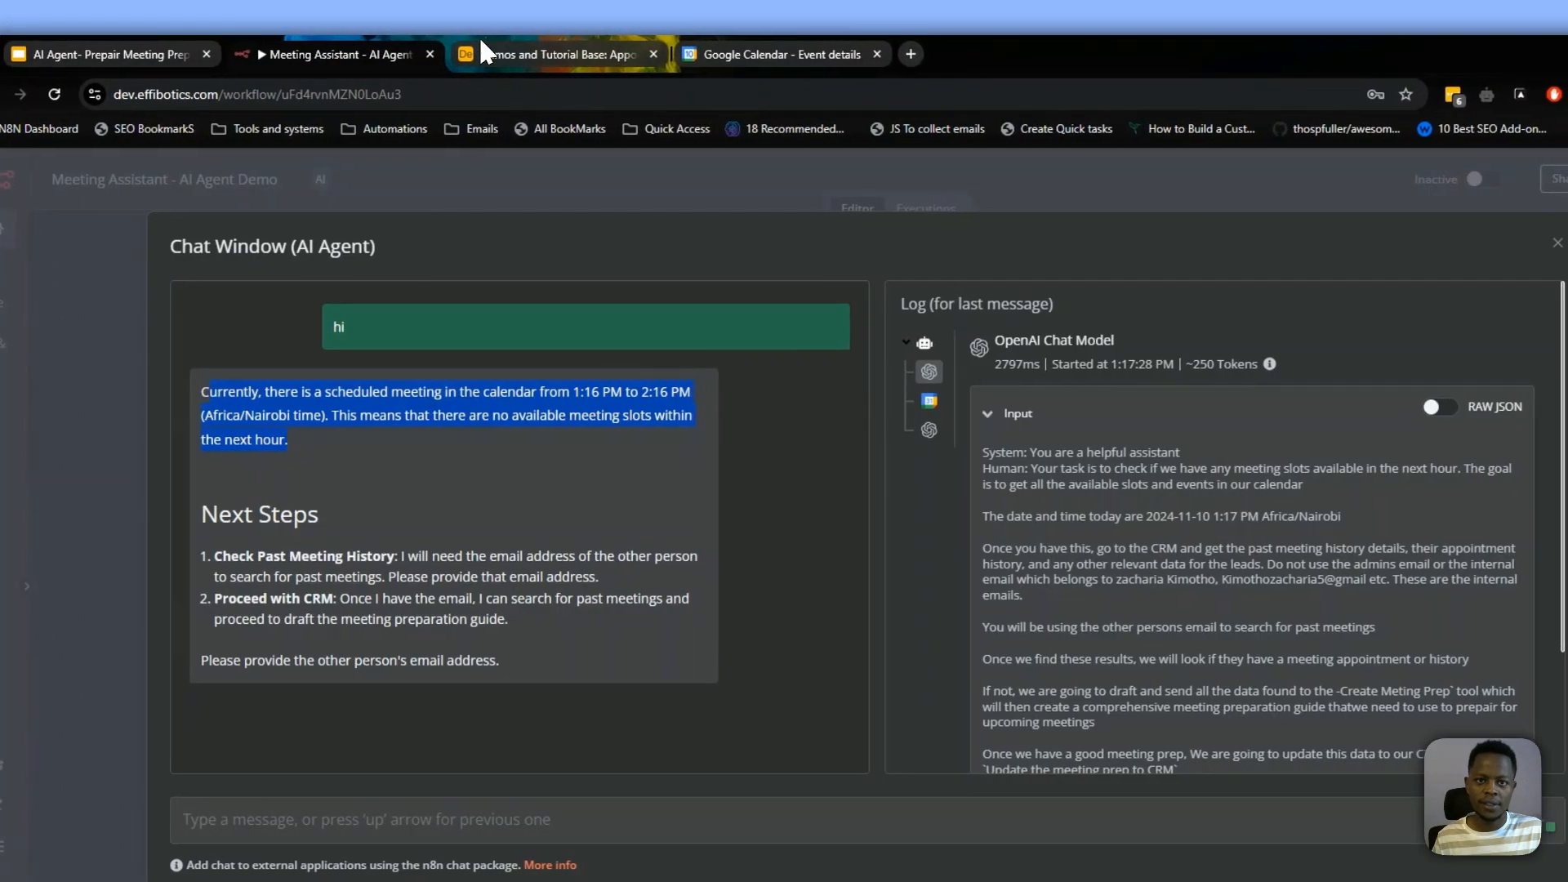
left_click(490, 54)
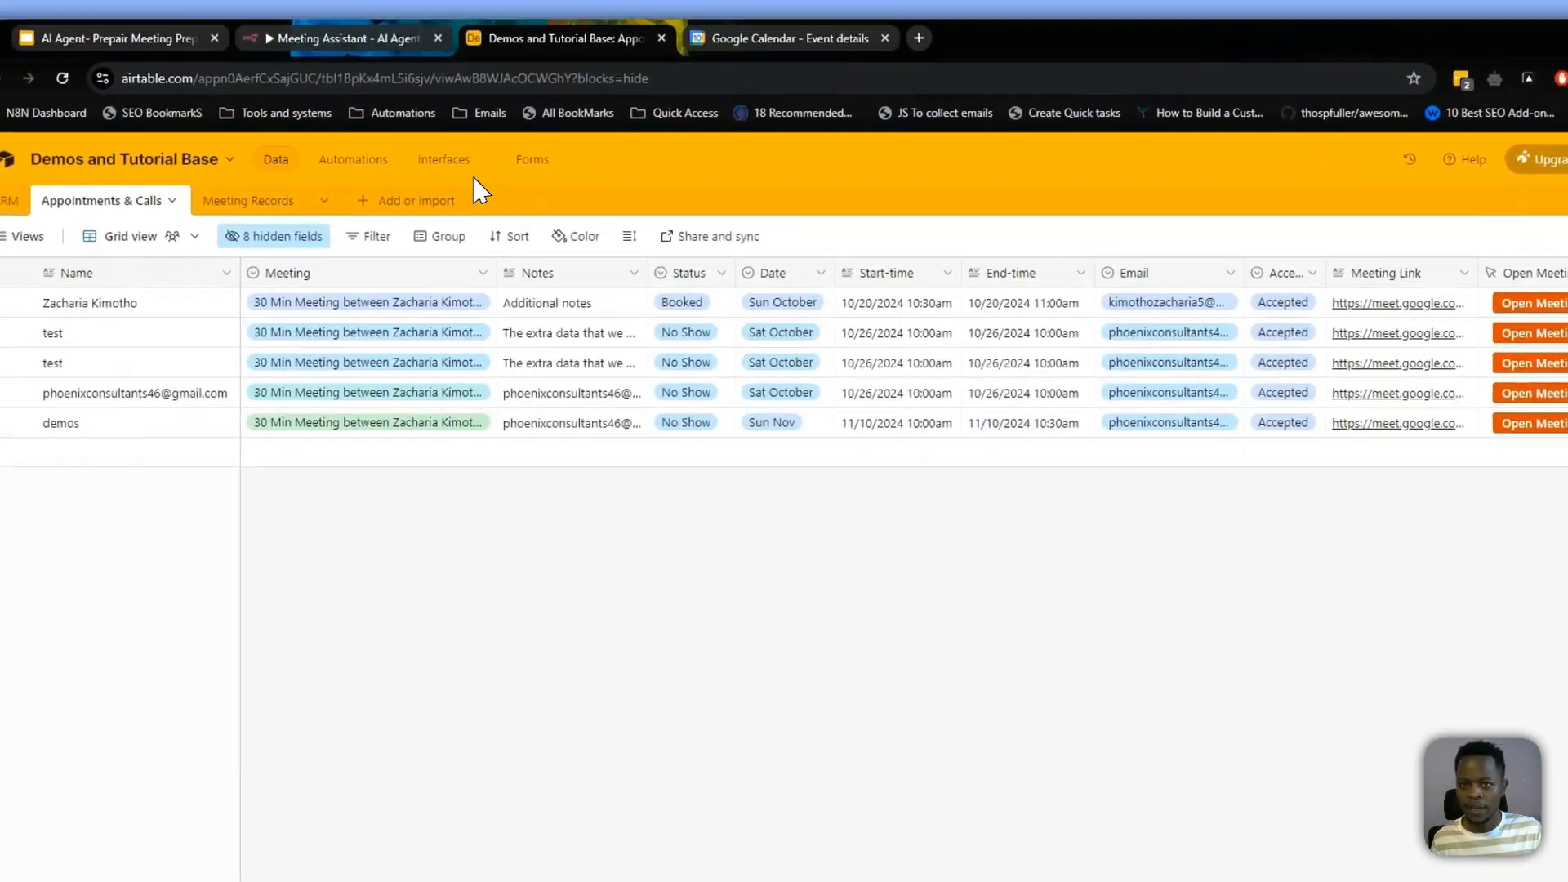
left_click(248, 200)
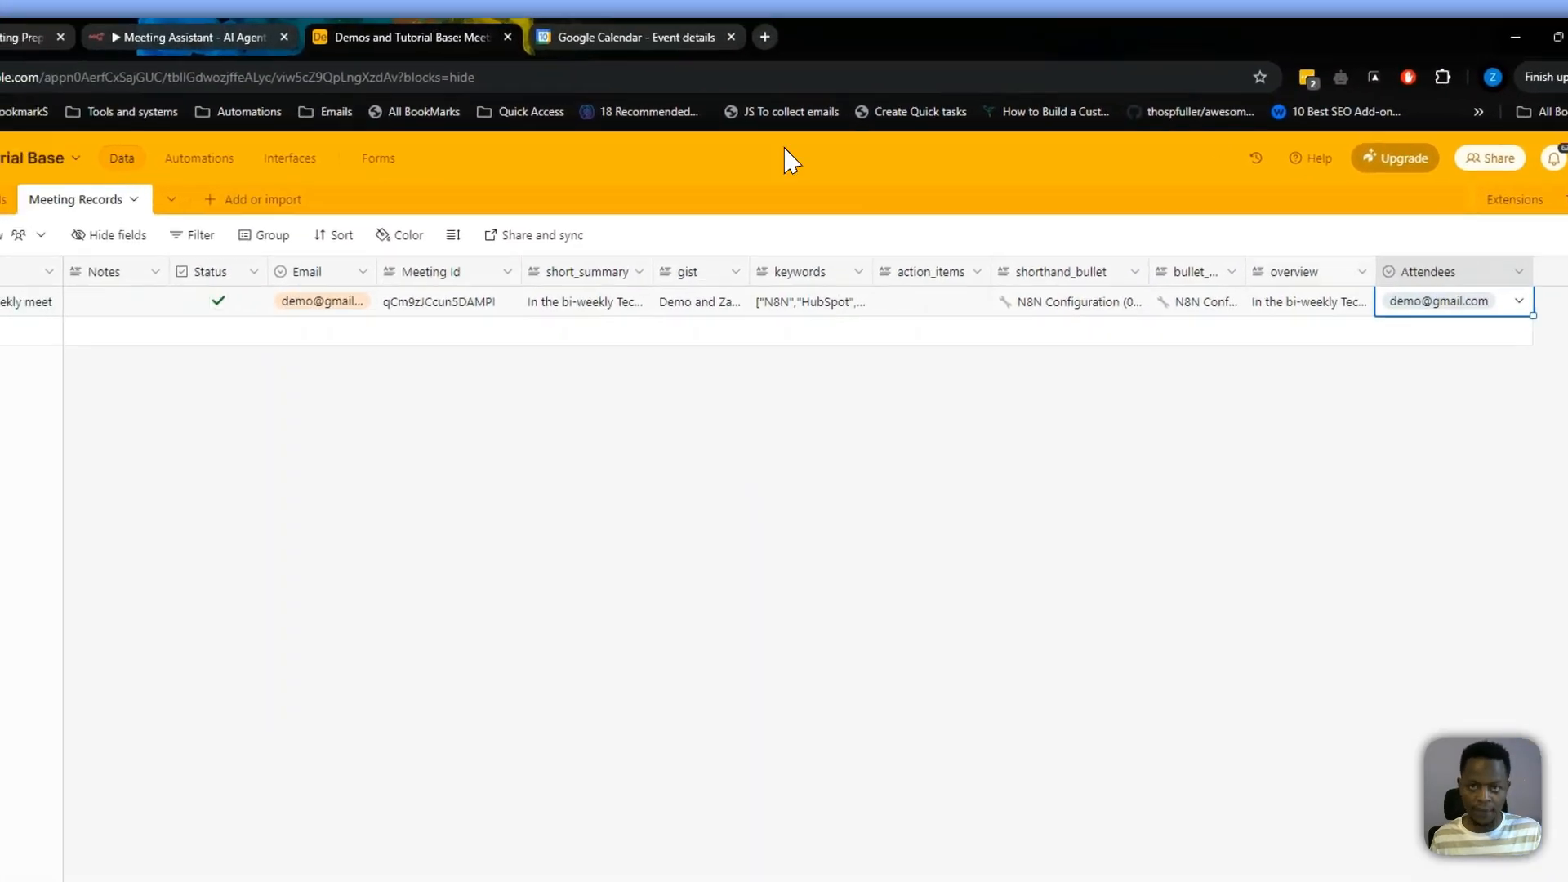
left_click(475, 5)
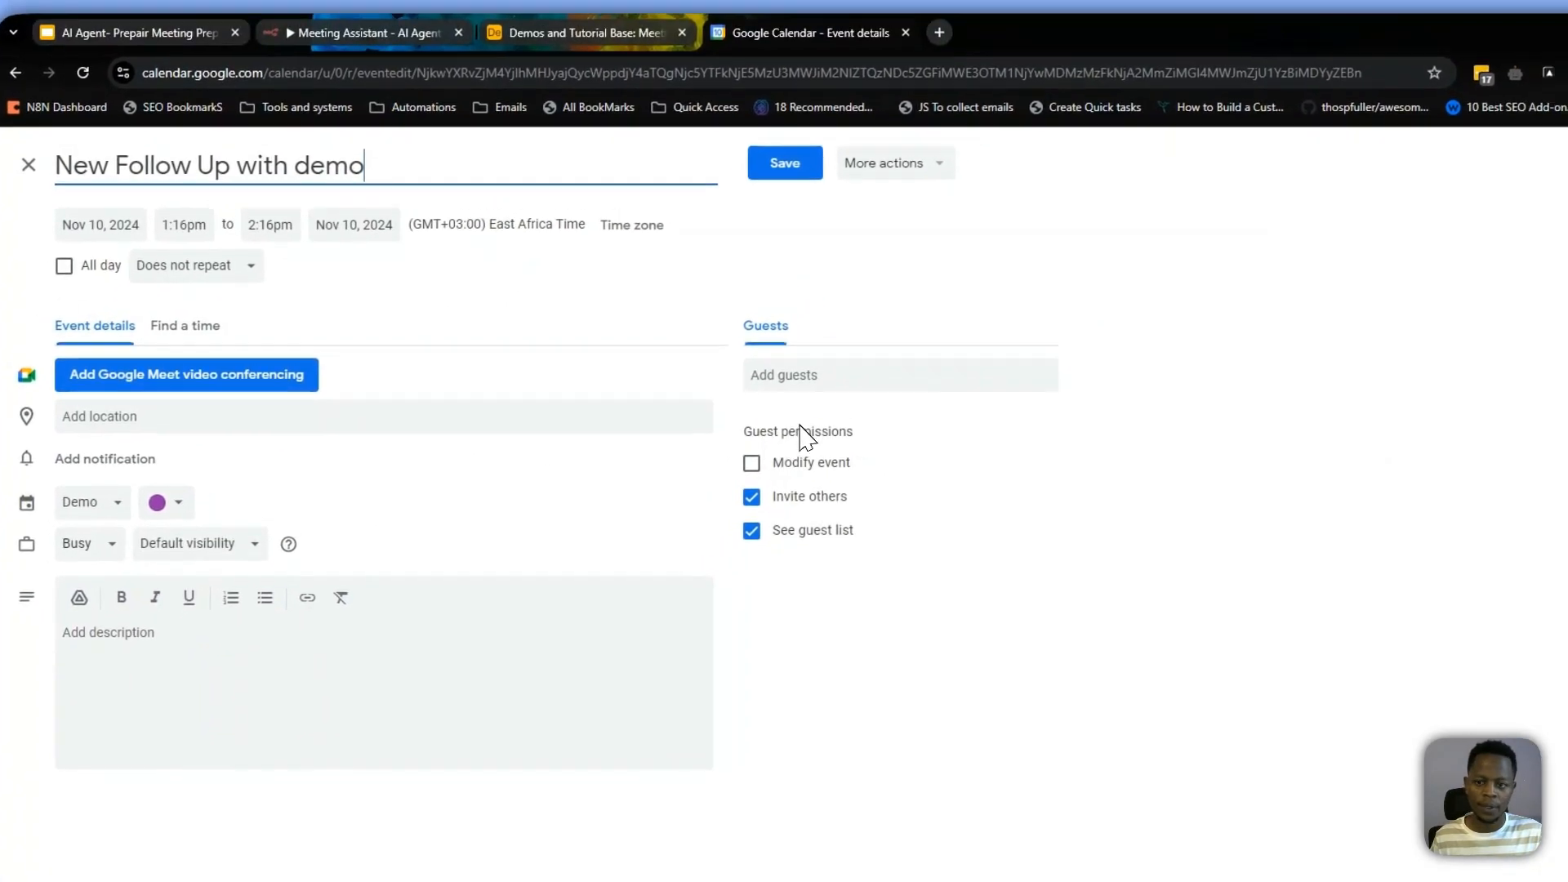
Add the lead's e-mail as a guest to the New Follow Up with demo event and save without sending invitations
left_click(909, 344)
type("demo@gmail.com")
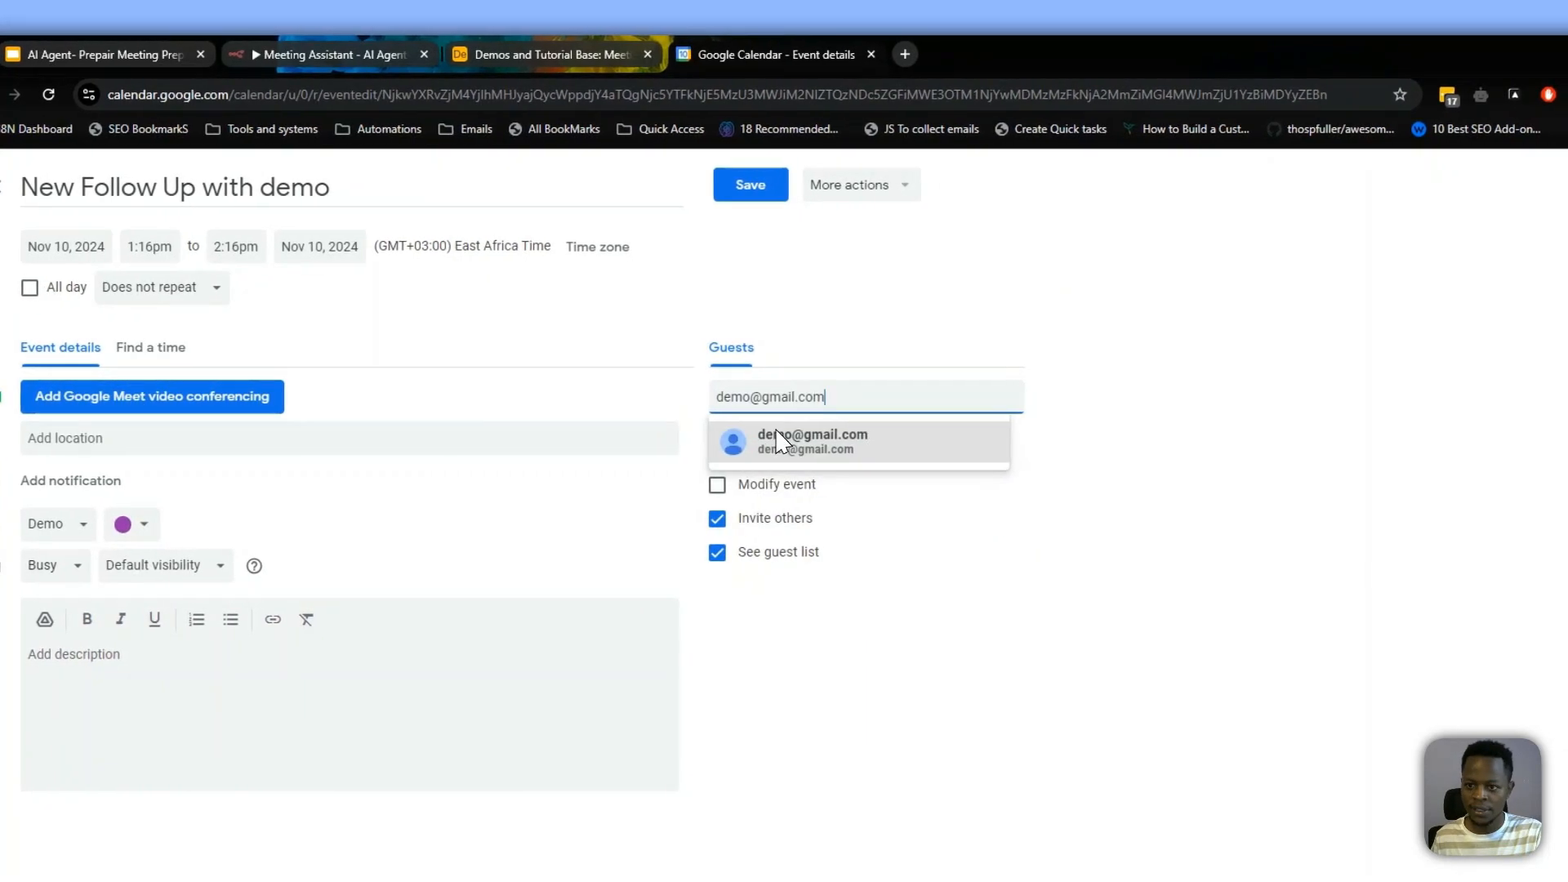
left_click(780, 441)
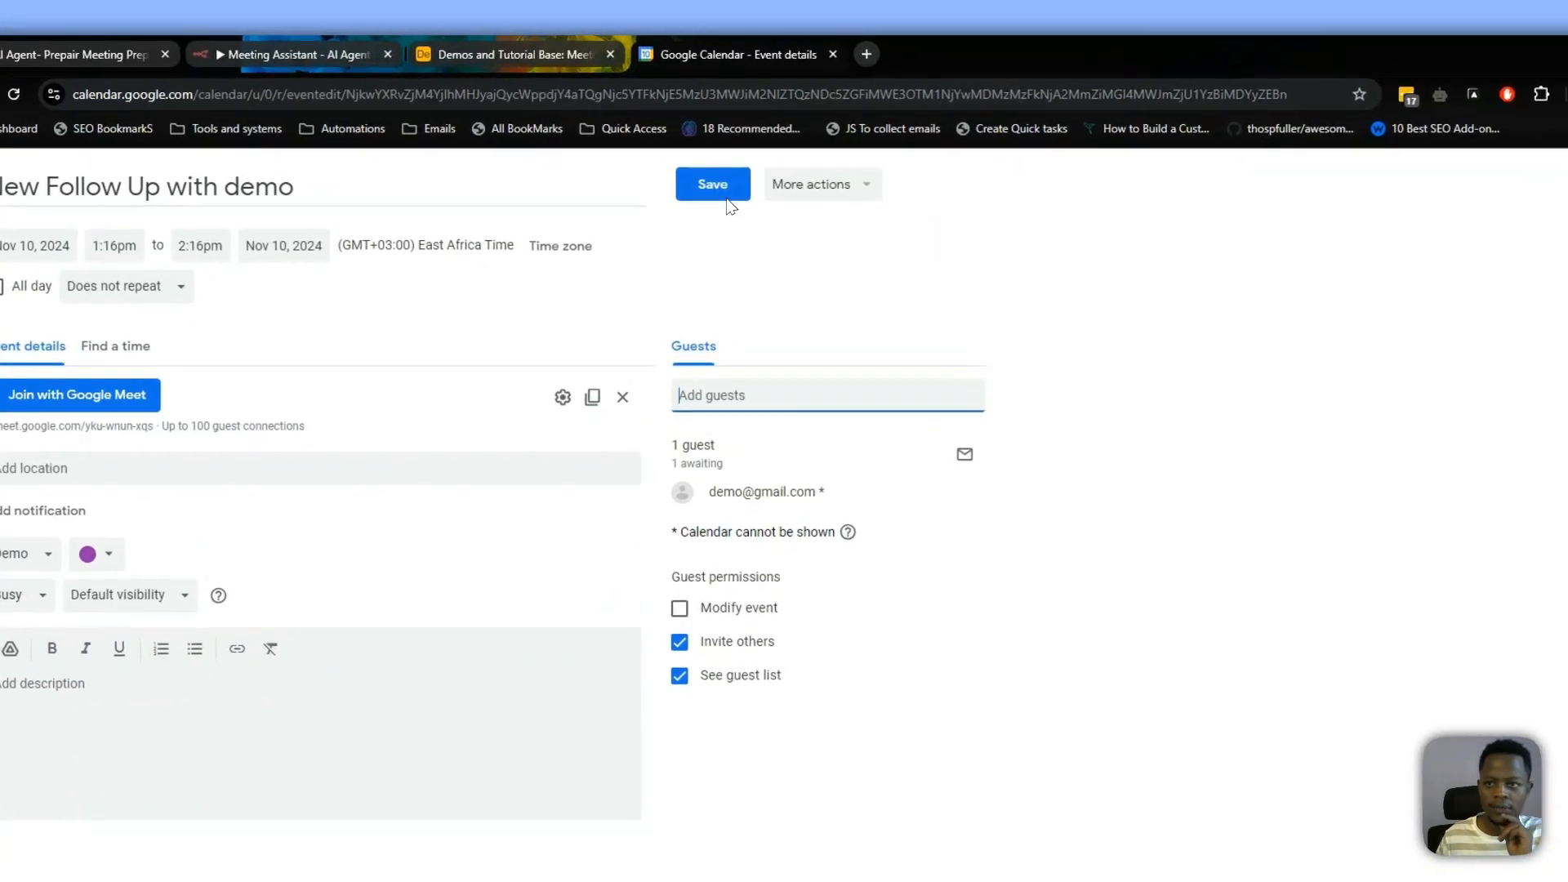
left_click(698, 159)
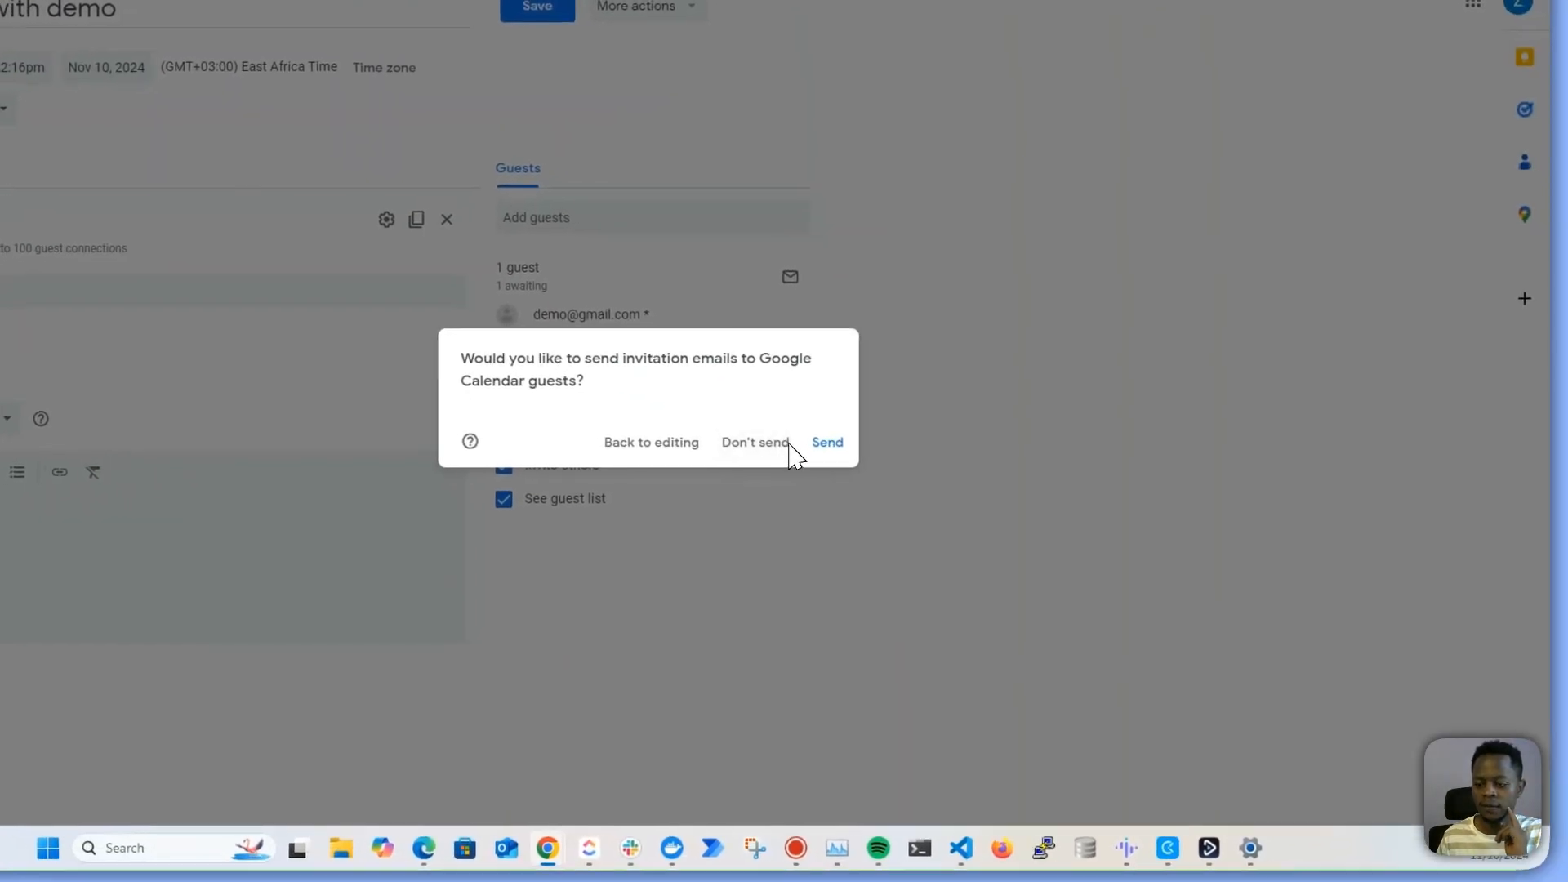
left_click(755, 442)
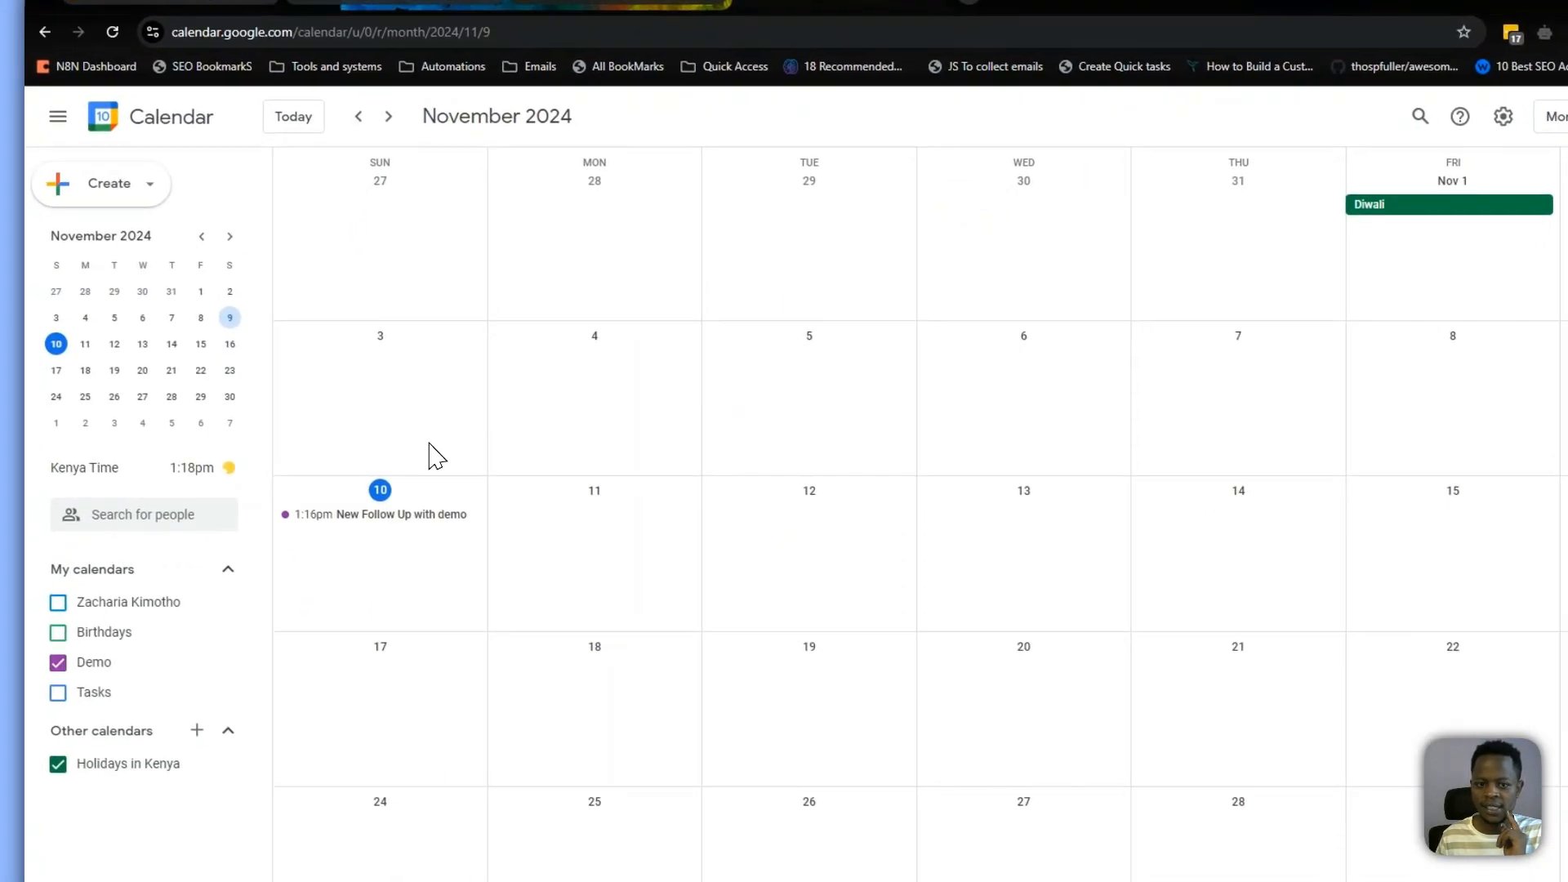
Return to the workflow, send "hi" to the agent again and read its reply about the scheduled meeting
left_click(408, 514)
left_click(618, 1)
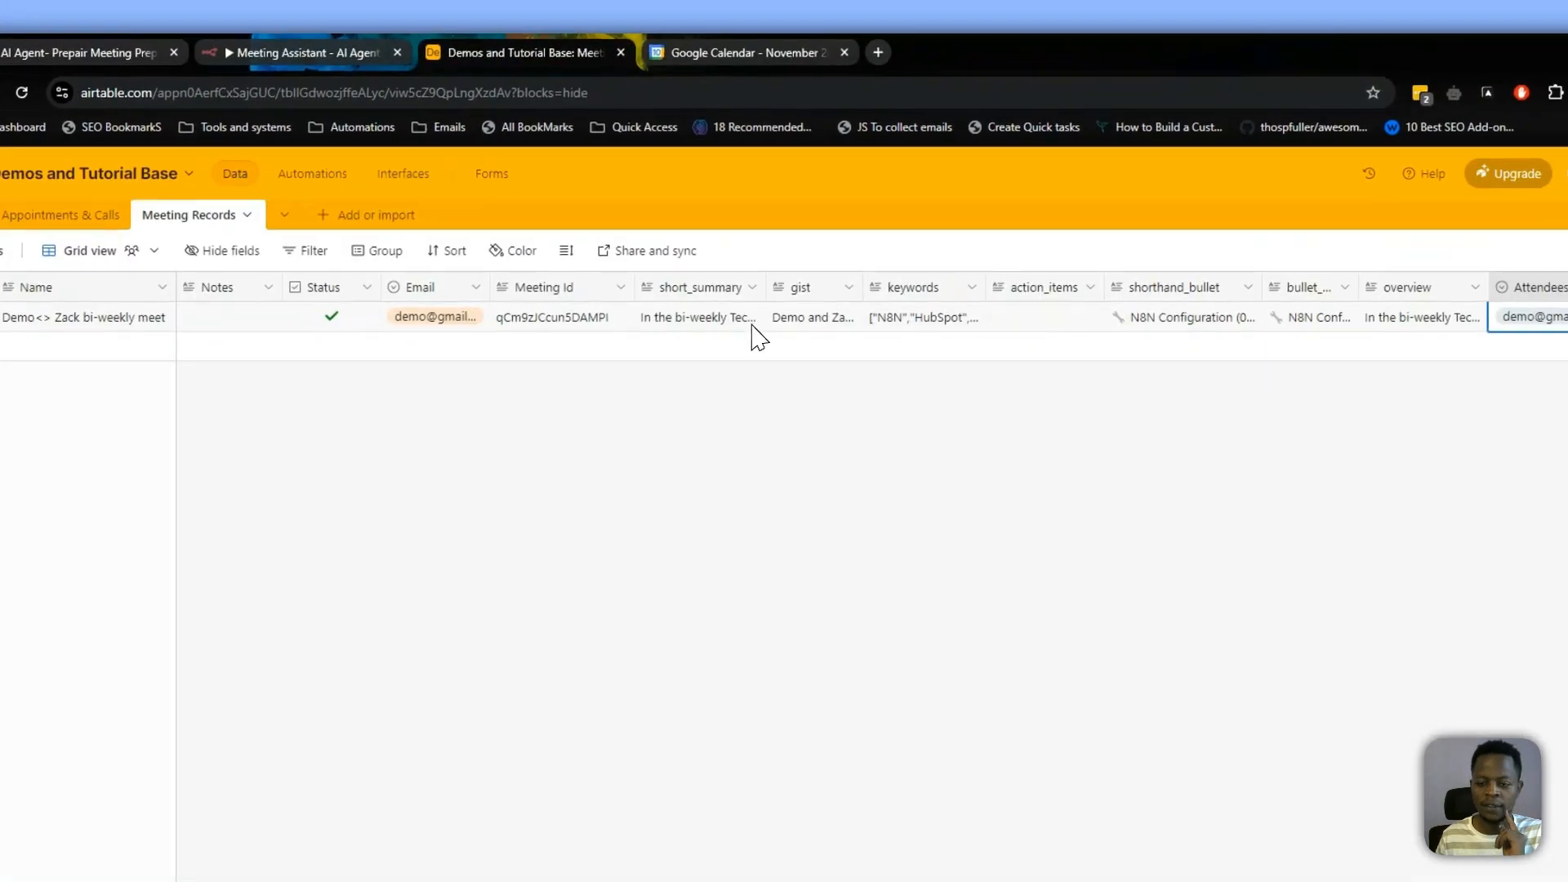
left_click(262, 52)
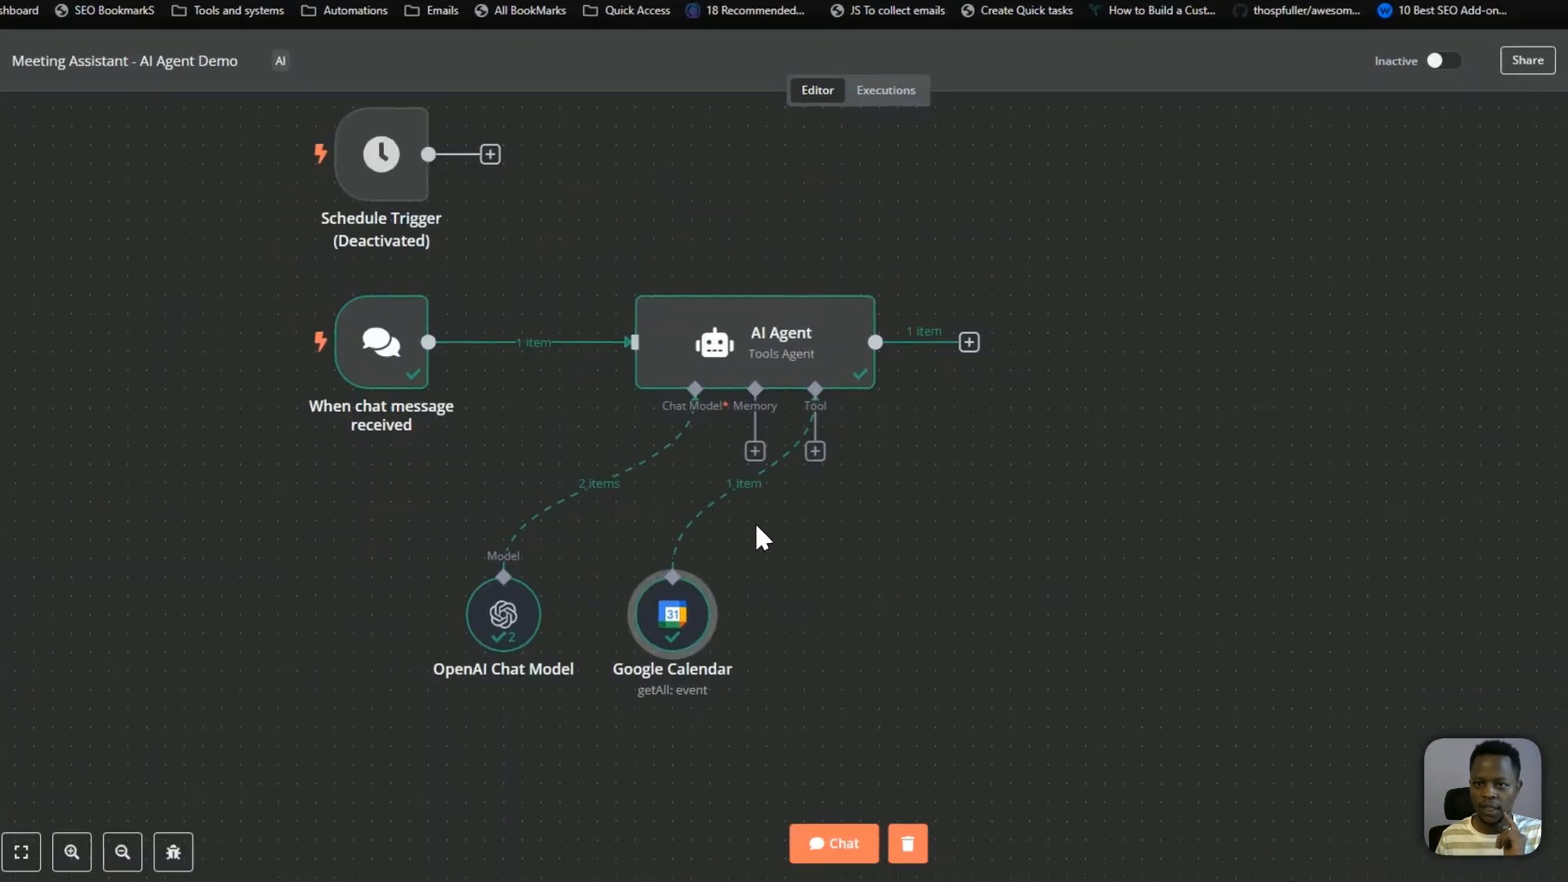
left_click(827, 843)
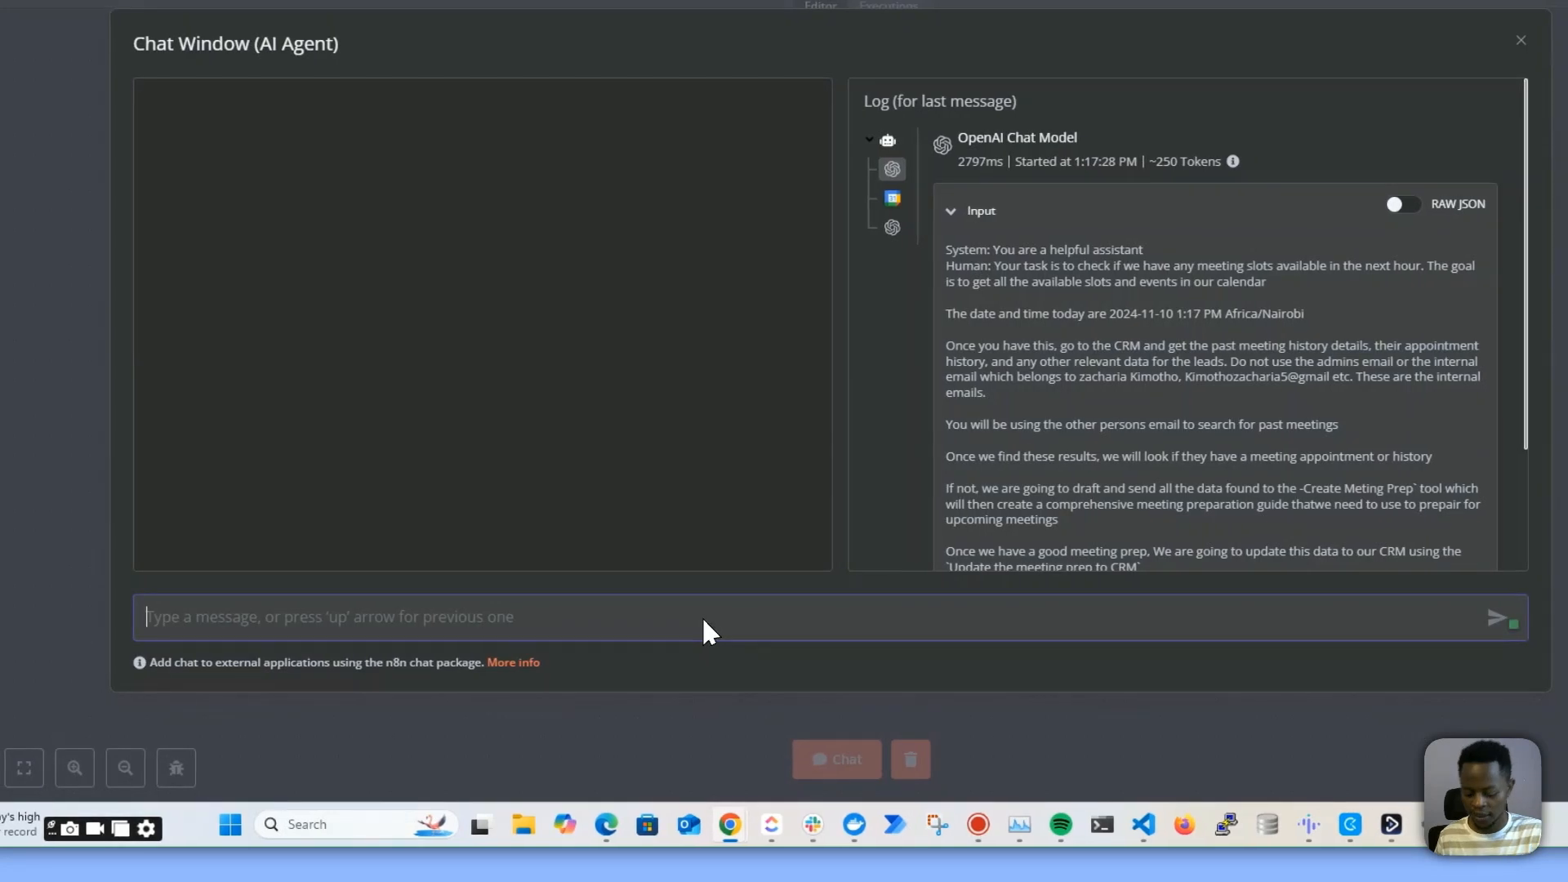
type("hi")
key("Return")
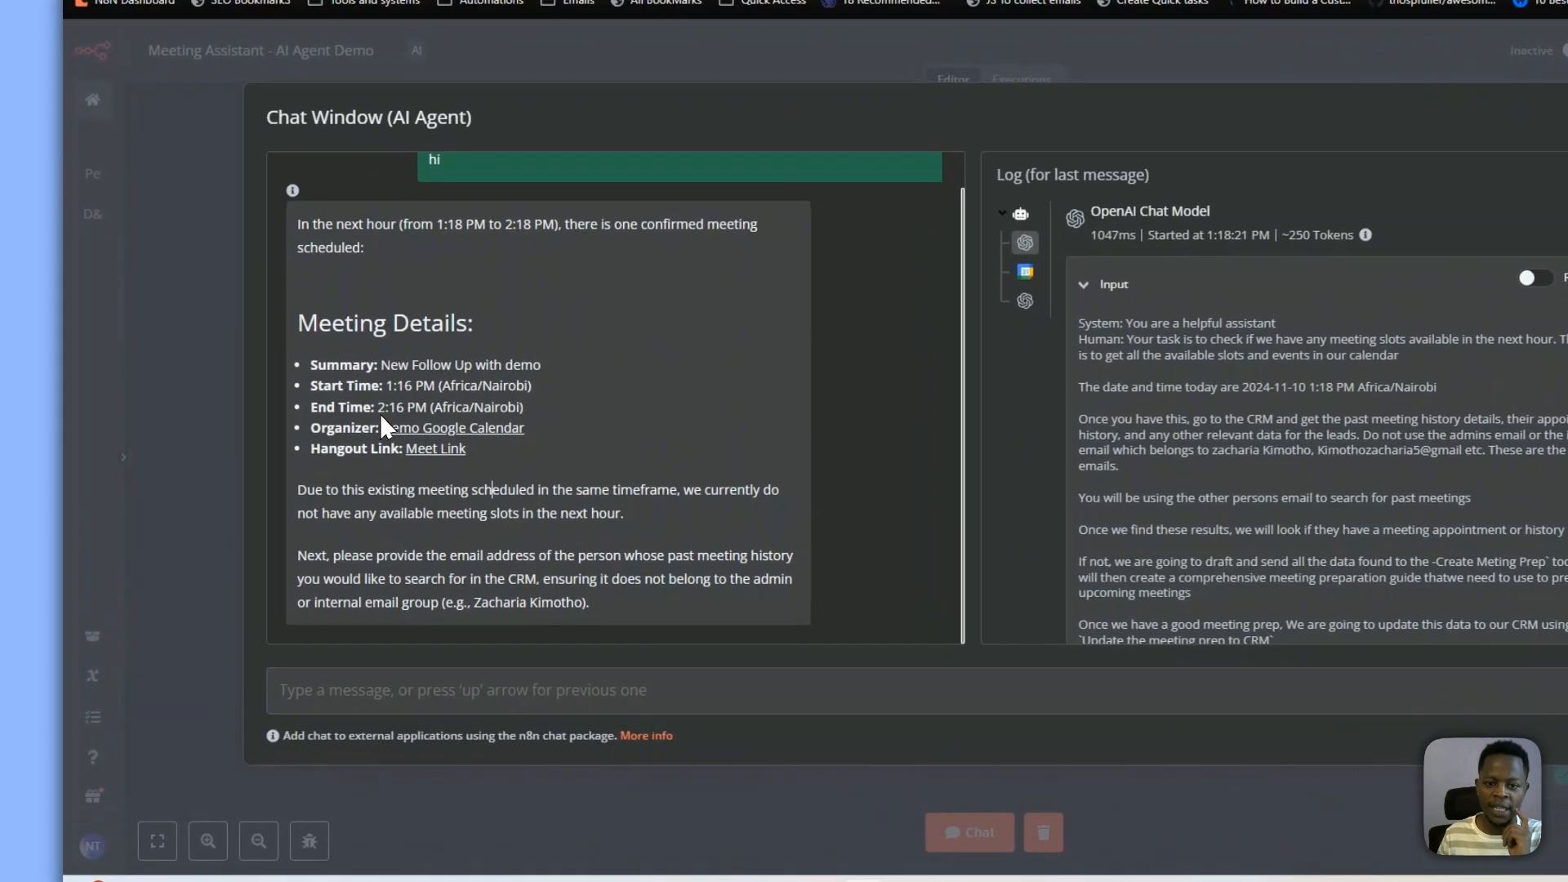
left_click_drag(252, 369, 406, 502)
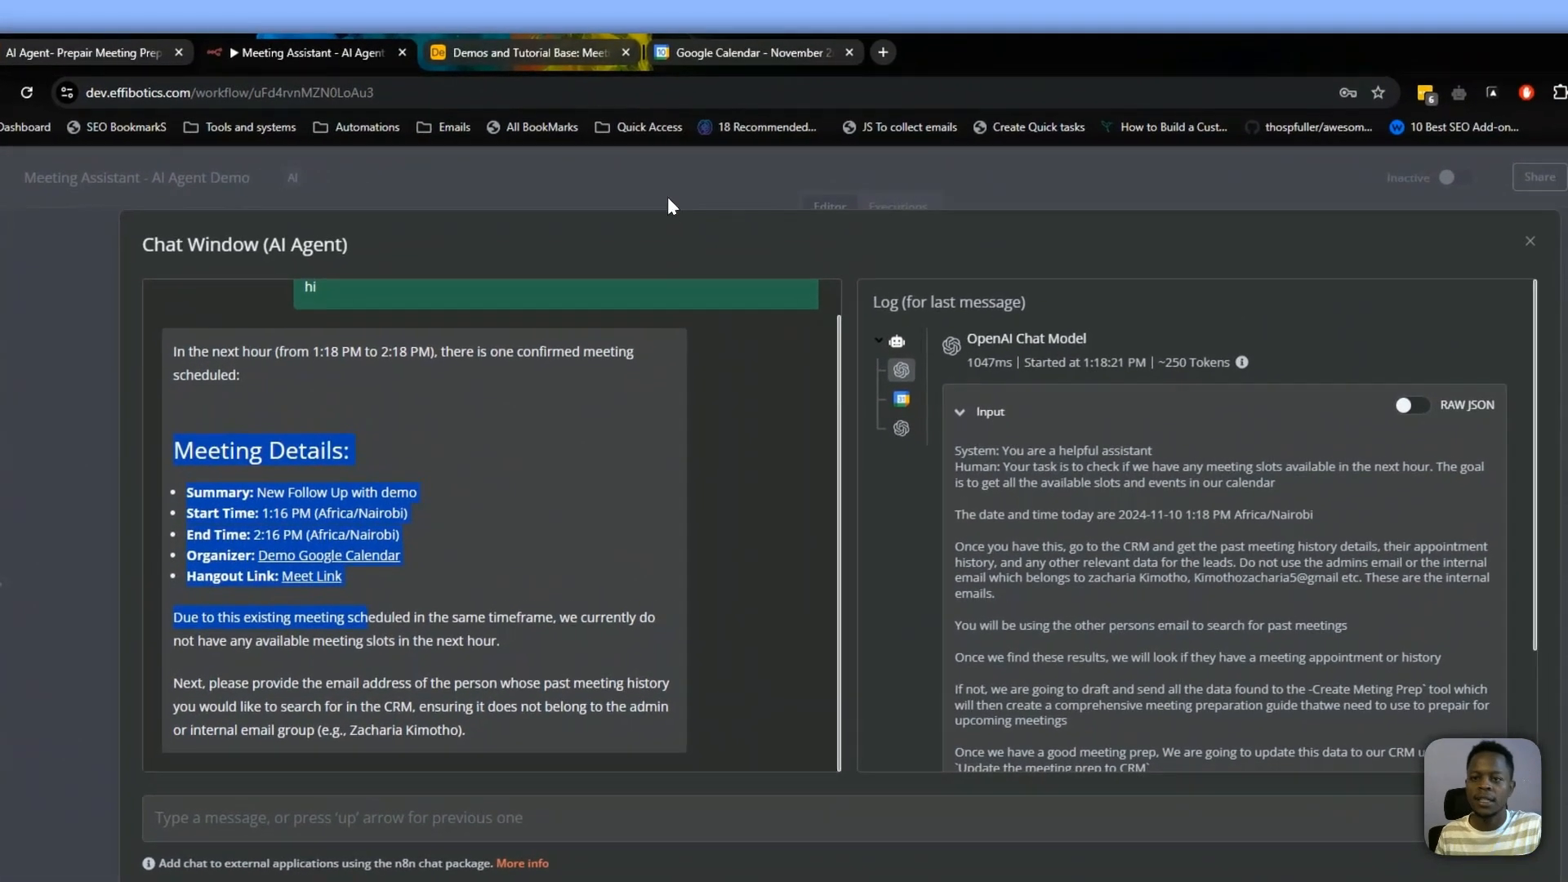
left_click(707, 180)
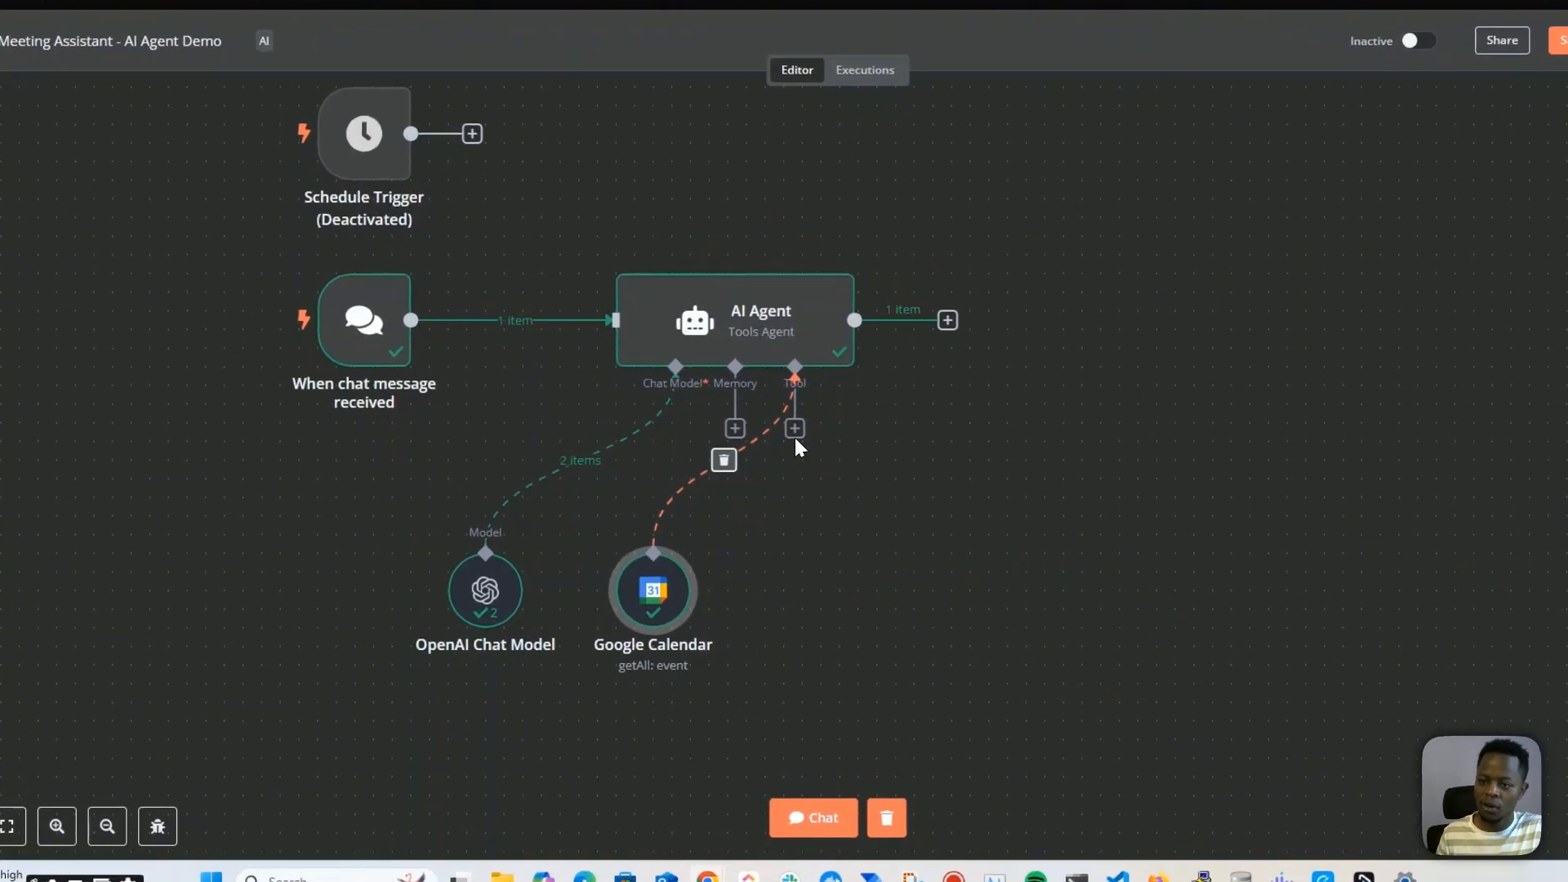
Attach an Airtable Tool to the AI Agent and set its operation to Search
left_click(774, 463)
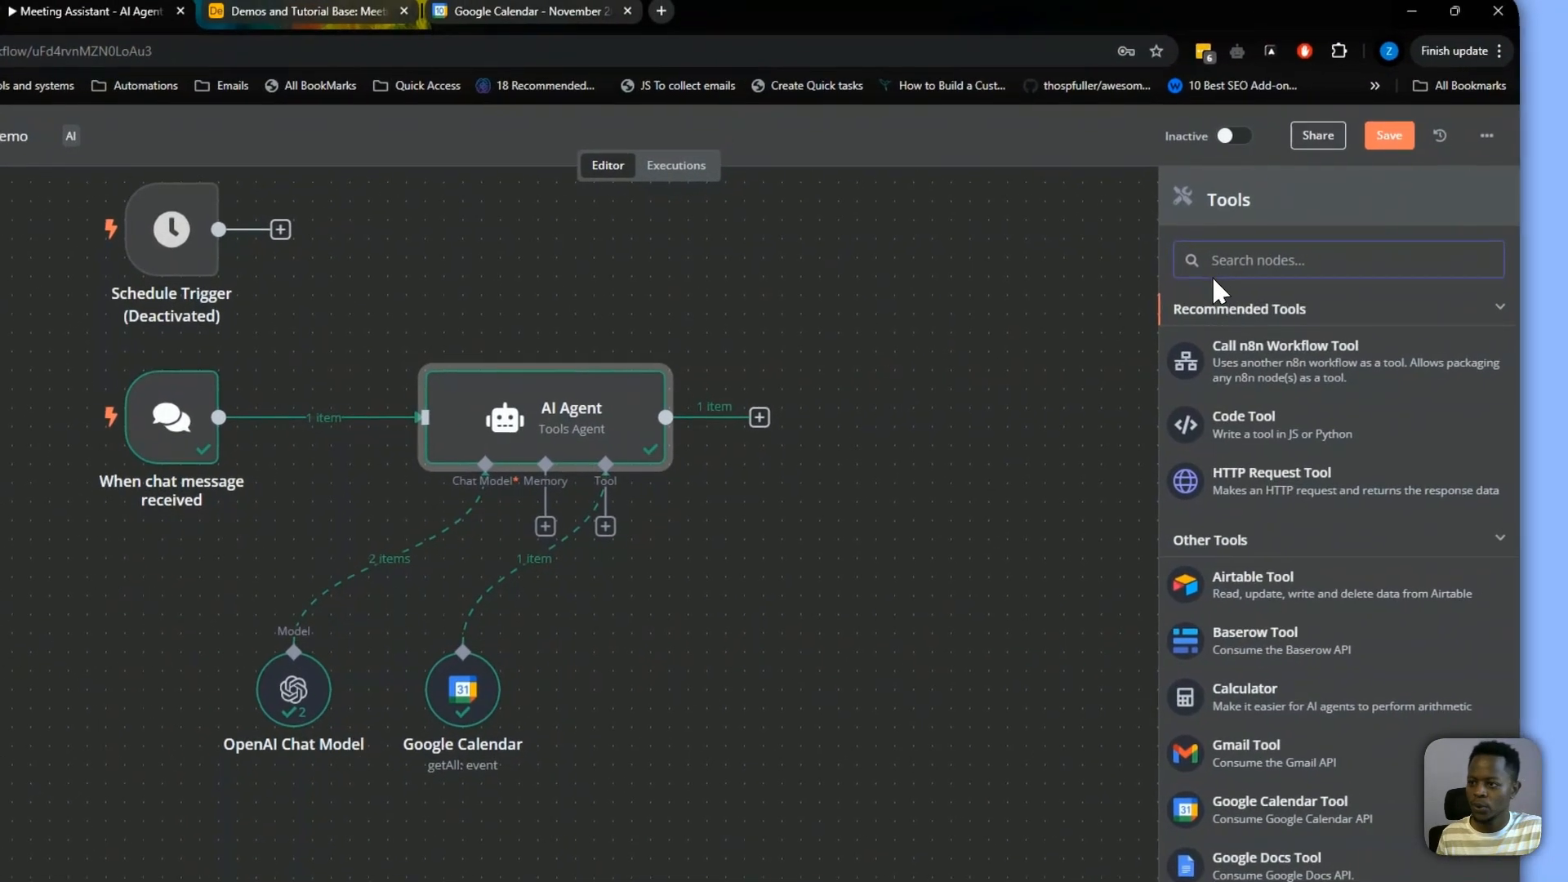
type("airt")
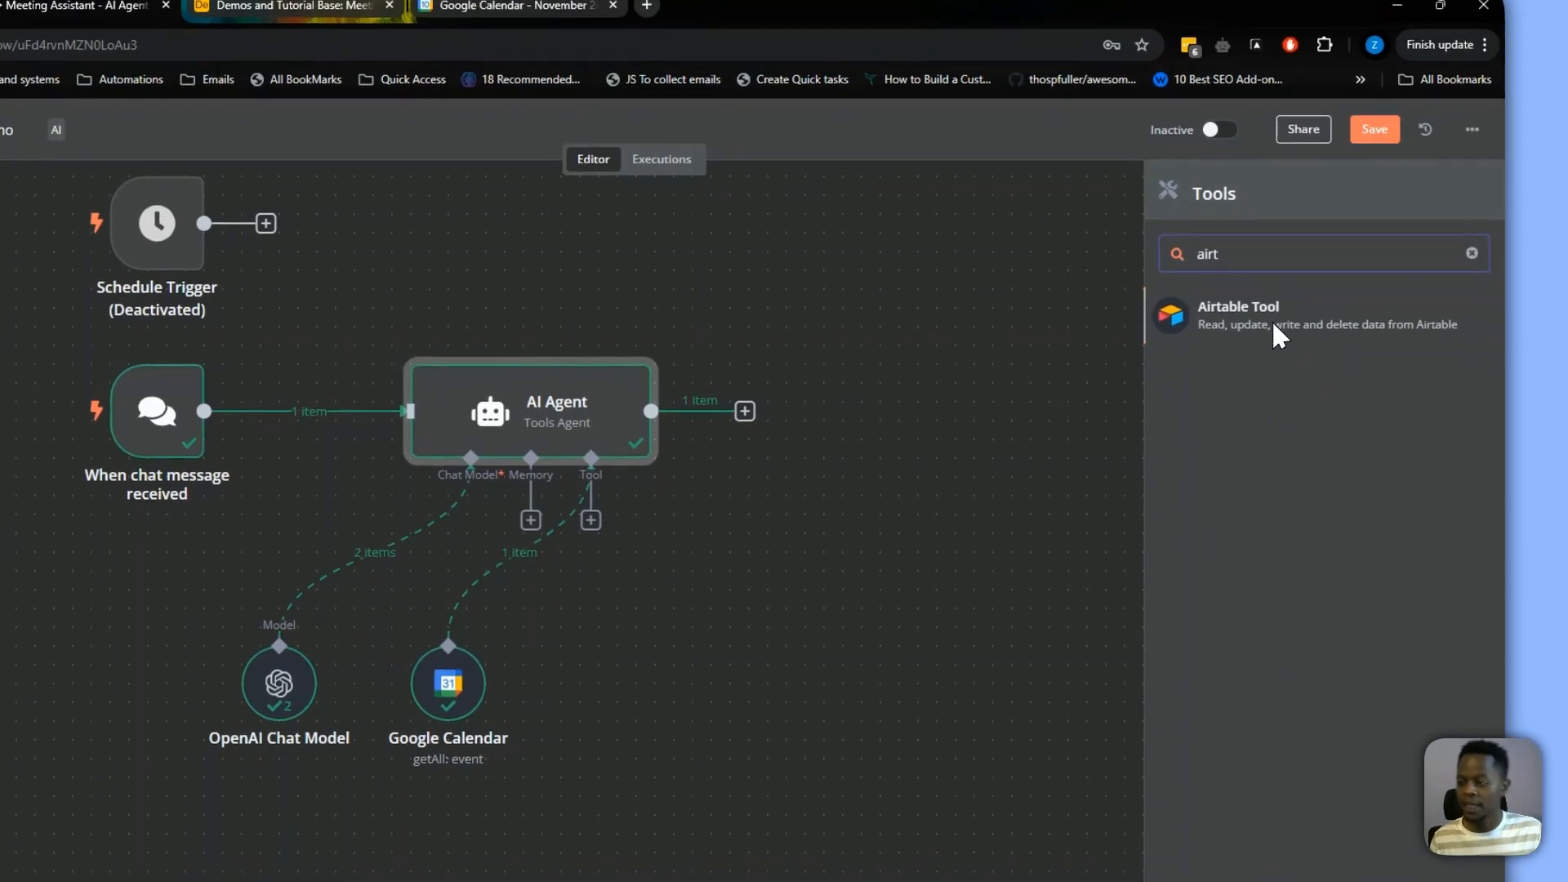
left_click(1269, 314)
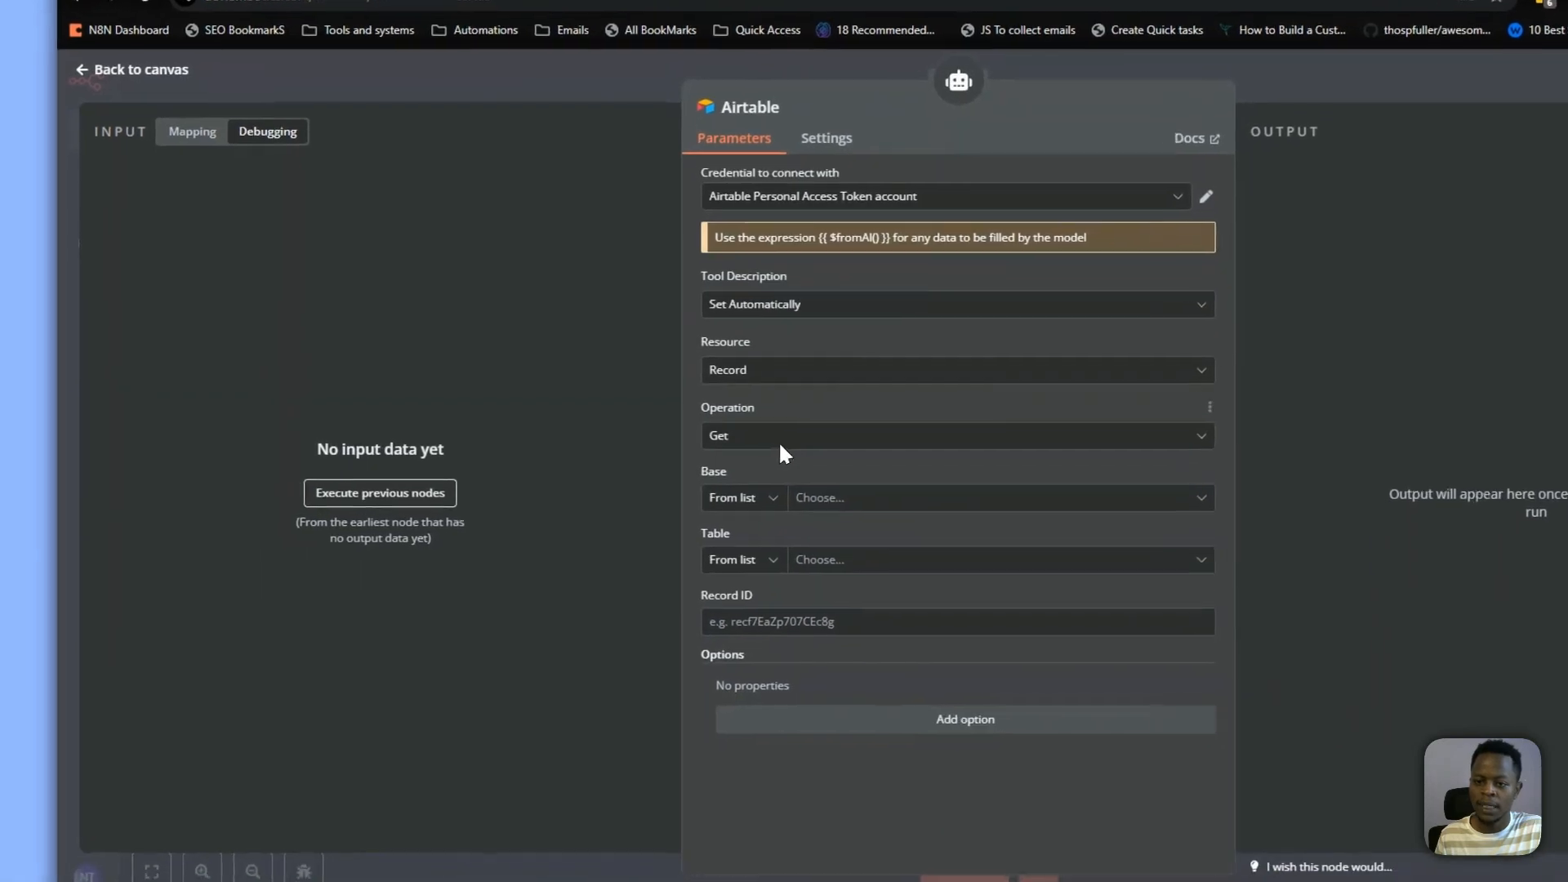
left_click(611, 515)
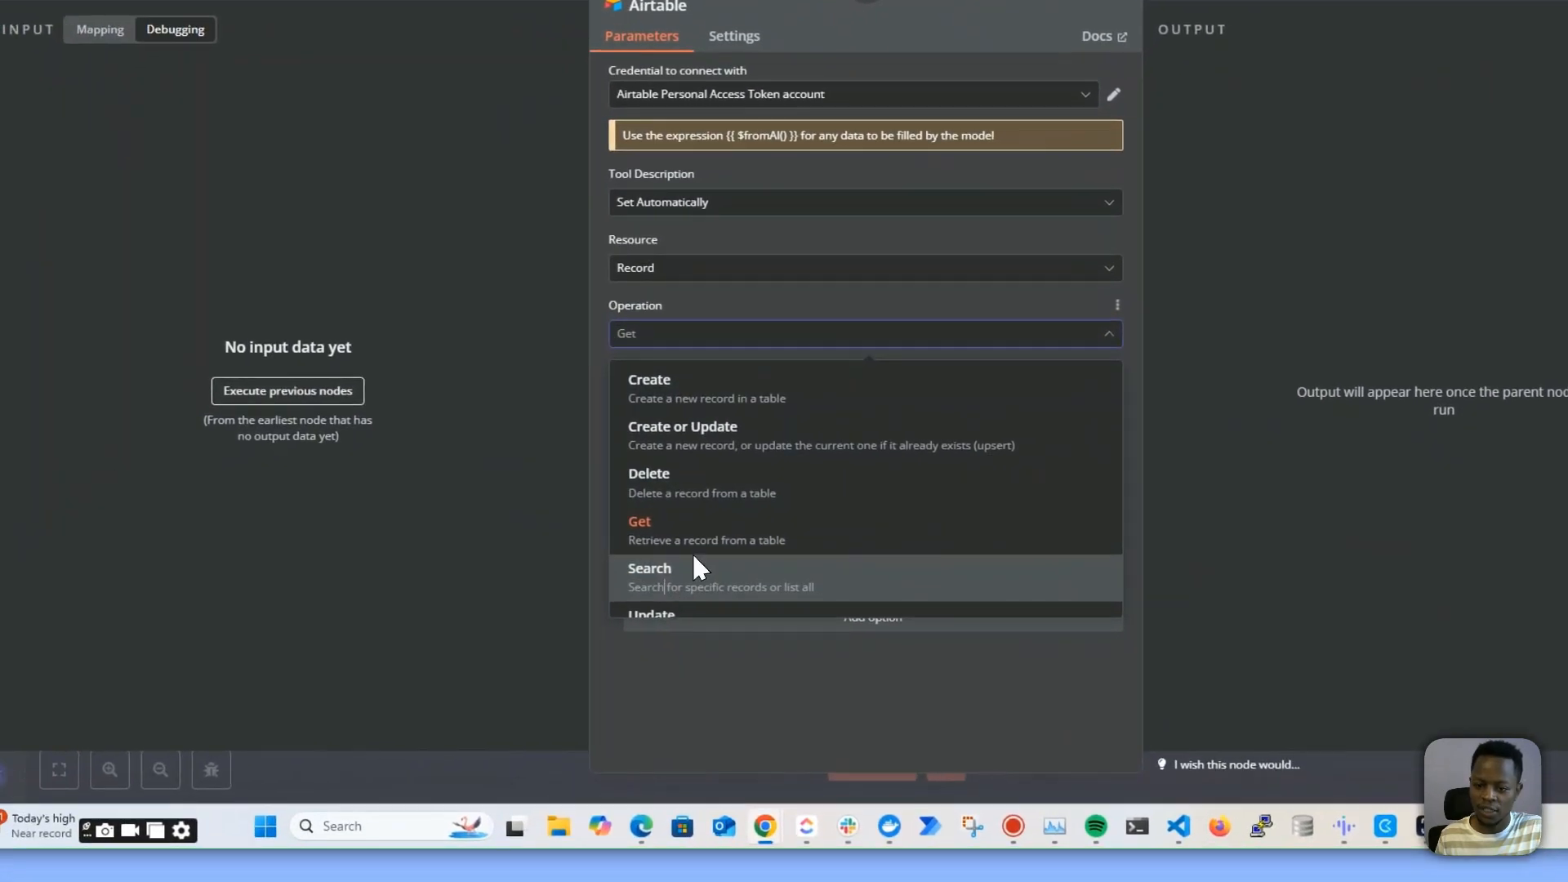
left_click(785, 625)
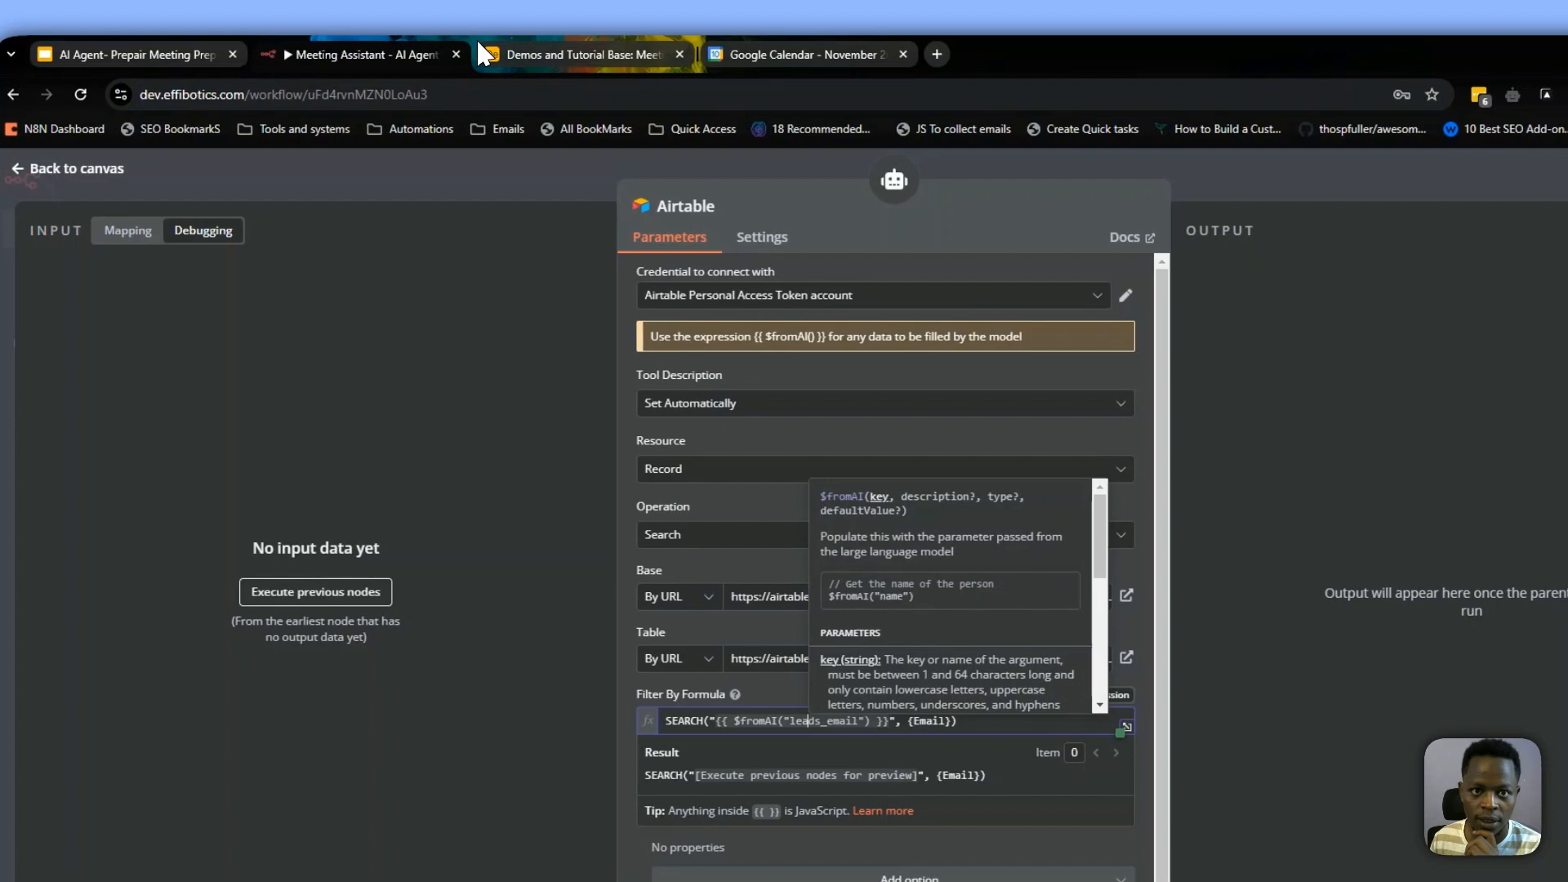
Set the Airtable base and table by URL and the filter formula SEARCH("{{ $fromAI("leads_email") }}", {Email}), then close the node
left_click(482, 49)
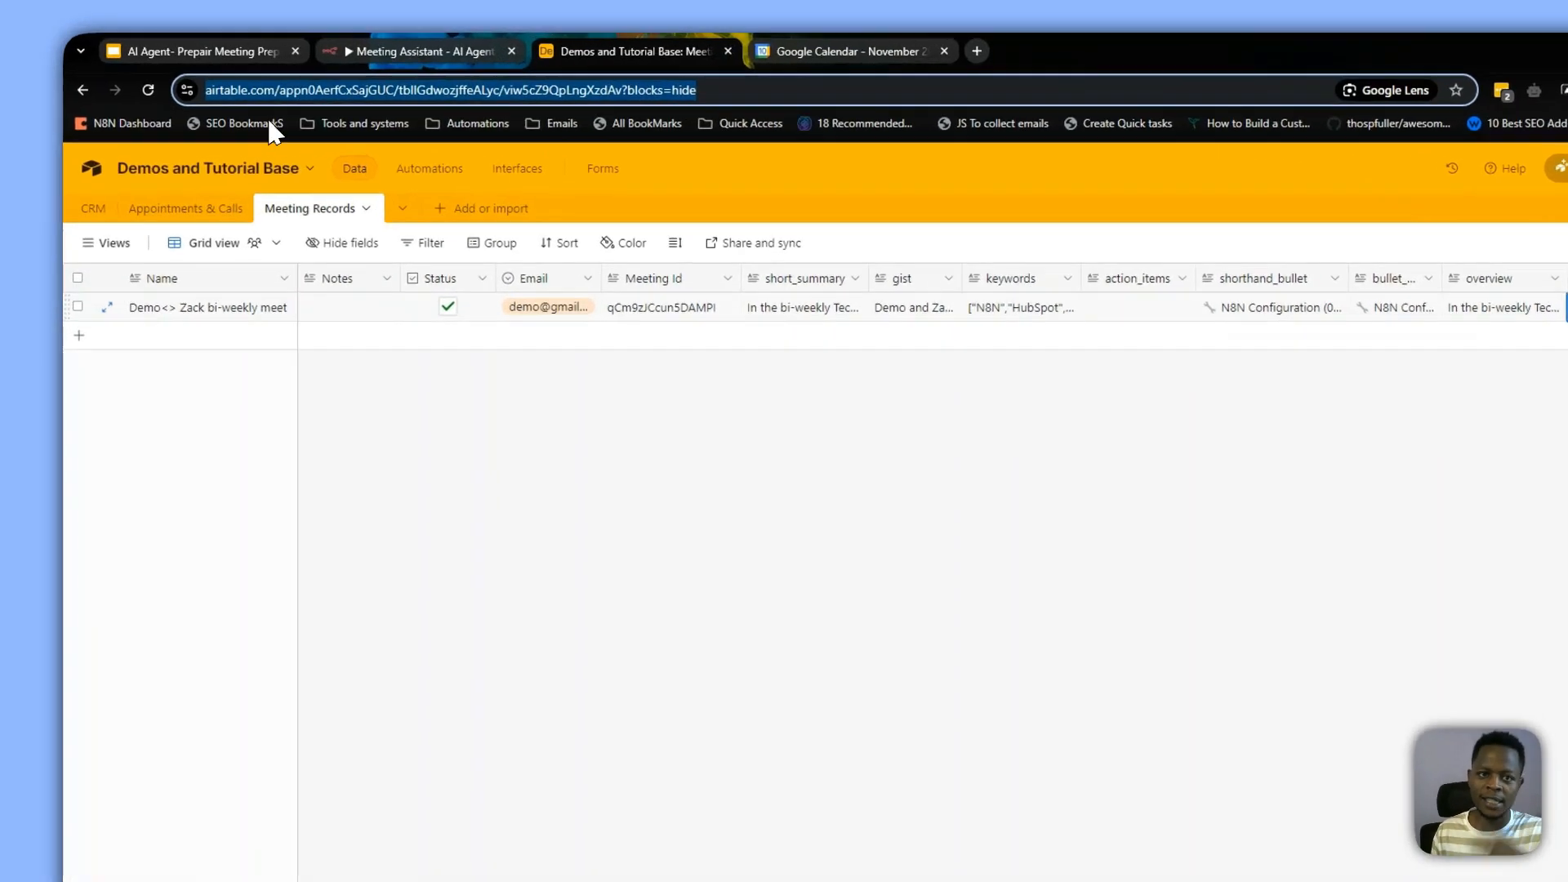
left_click(245, 49)
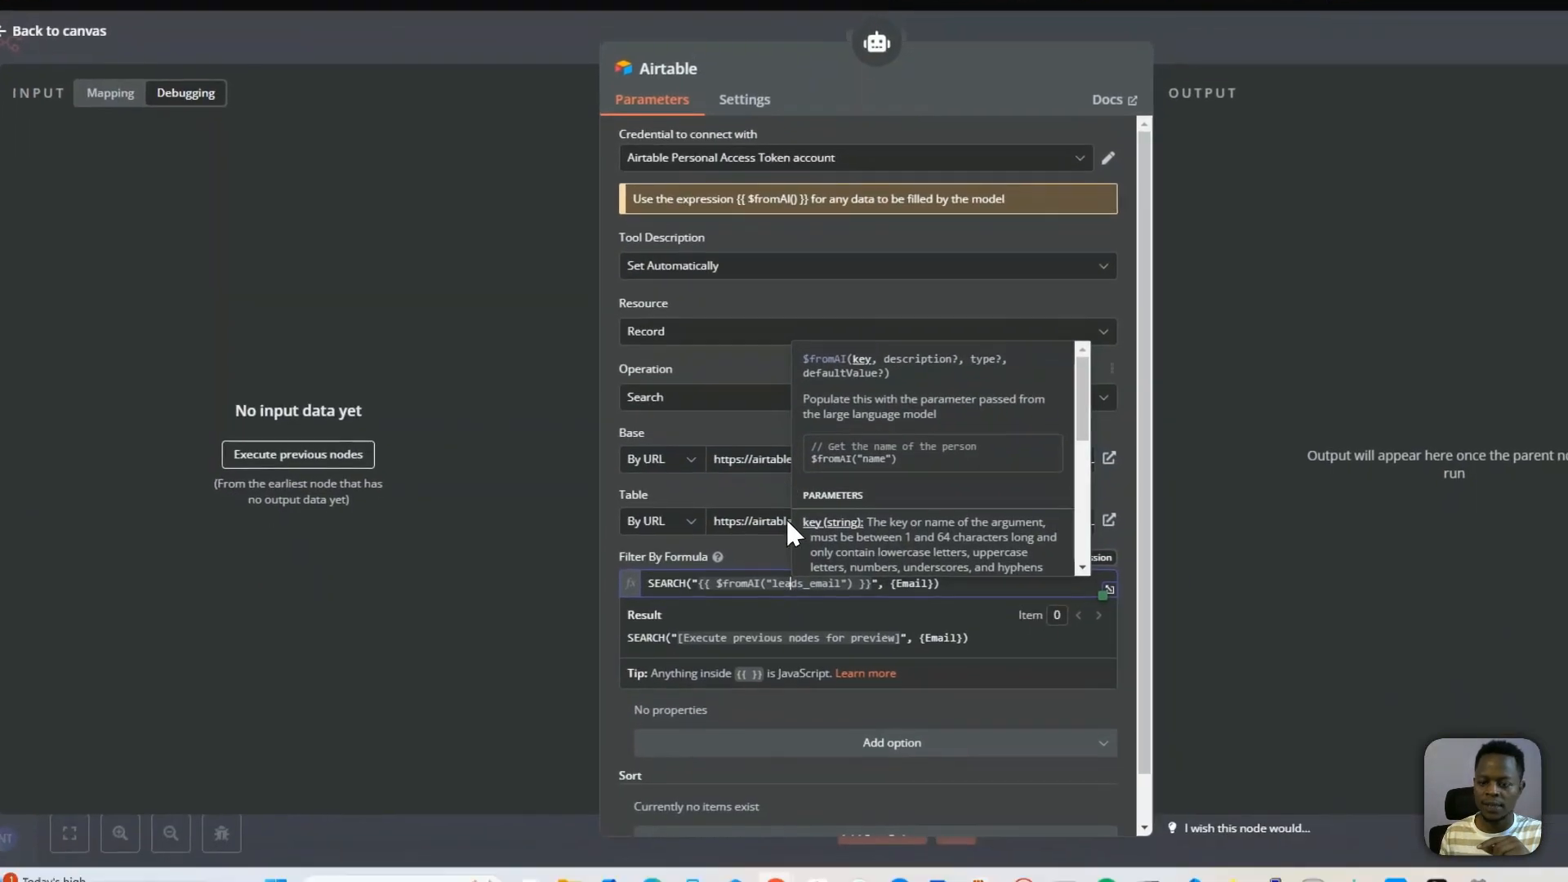
left_click(1204, 403)
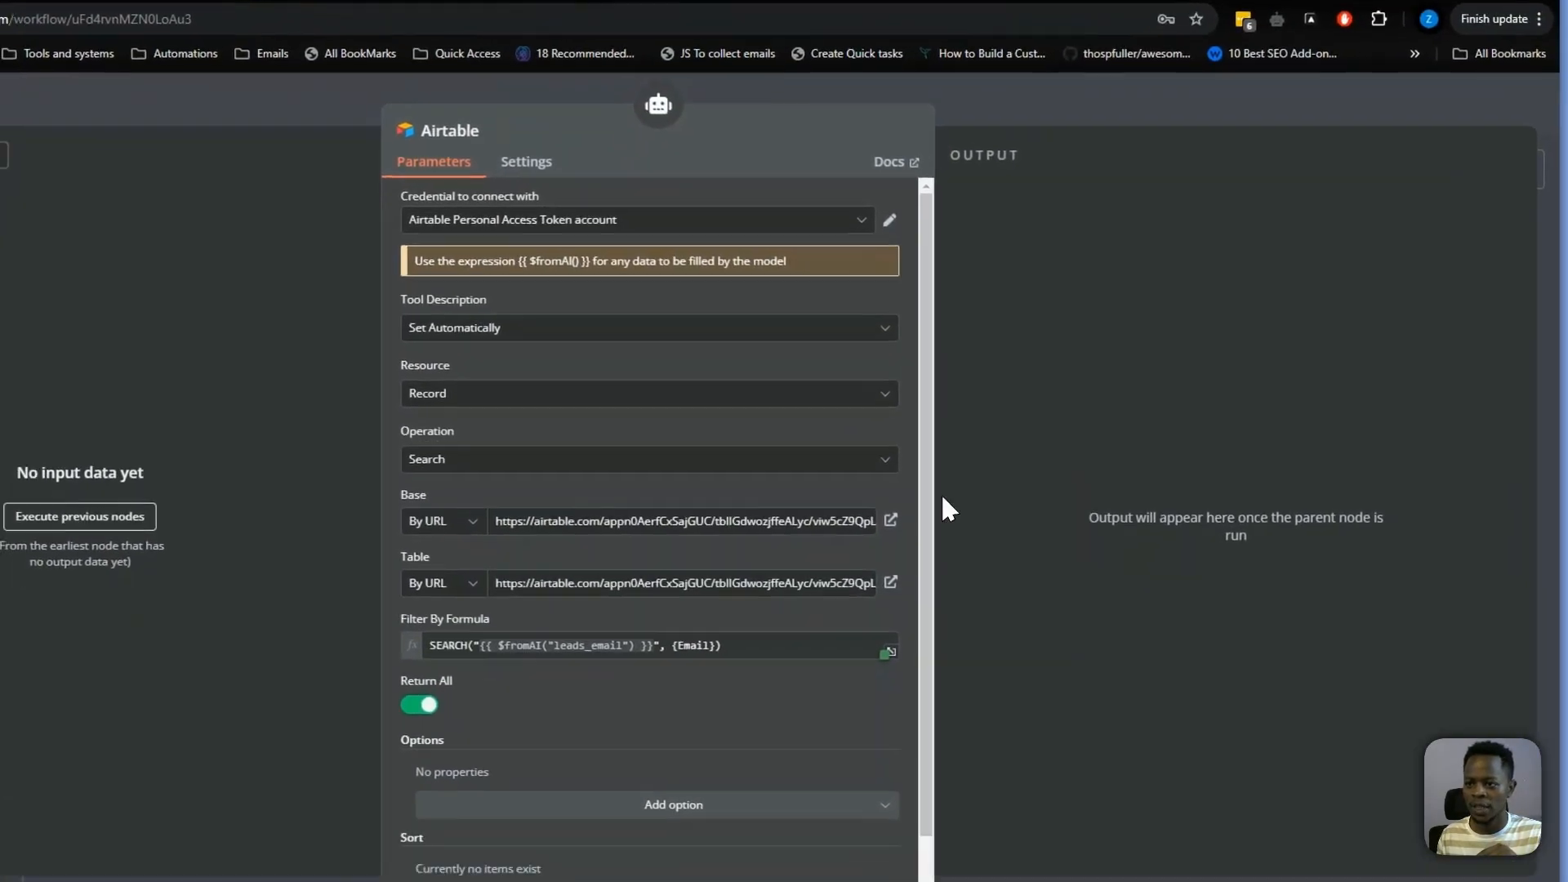
key("Escape")
left_click(685, 402)
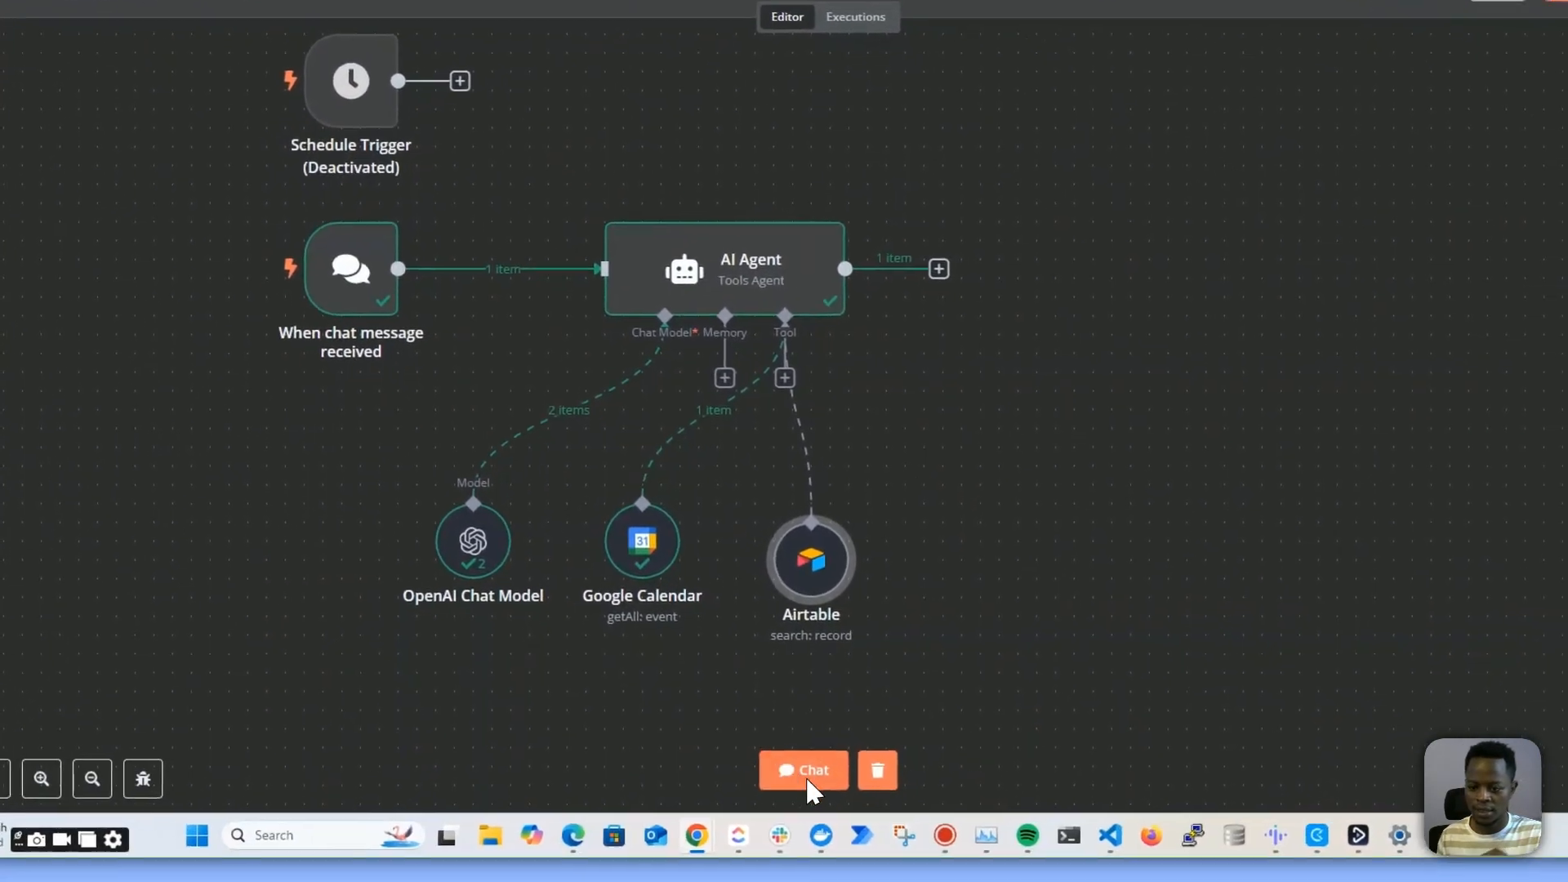
Send "hi" to the agent and read its reply, including the lead's meeting history
left_click(814, 767)
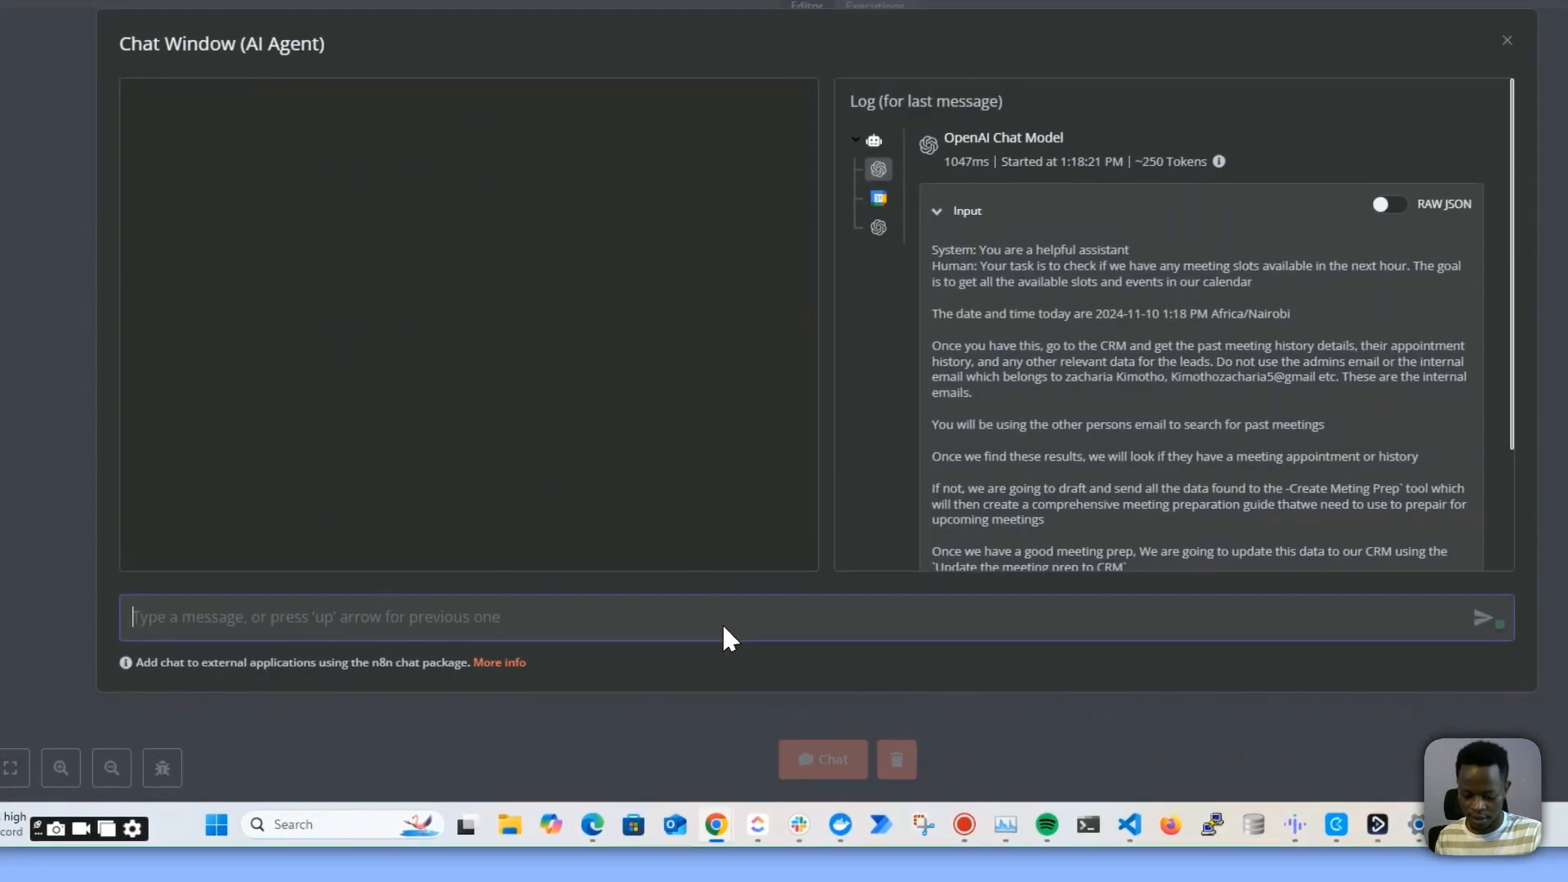
type("hi")
key("Return")
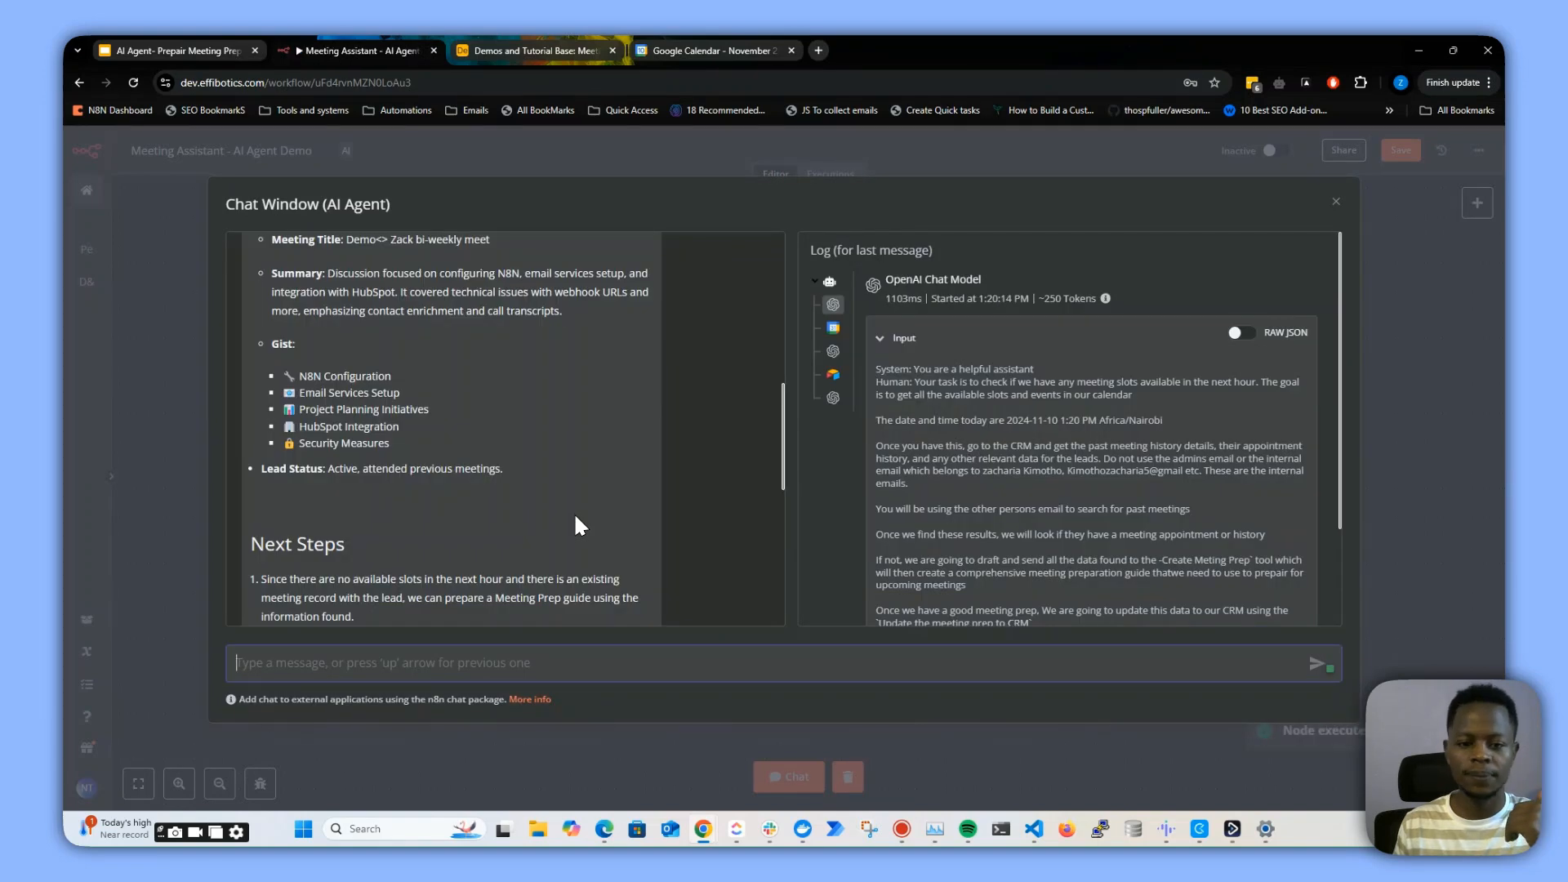
scroll(564, 533, "up", 4)
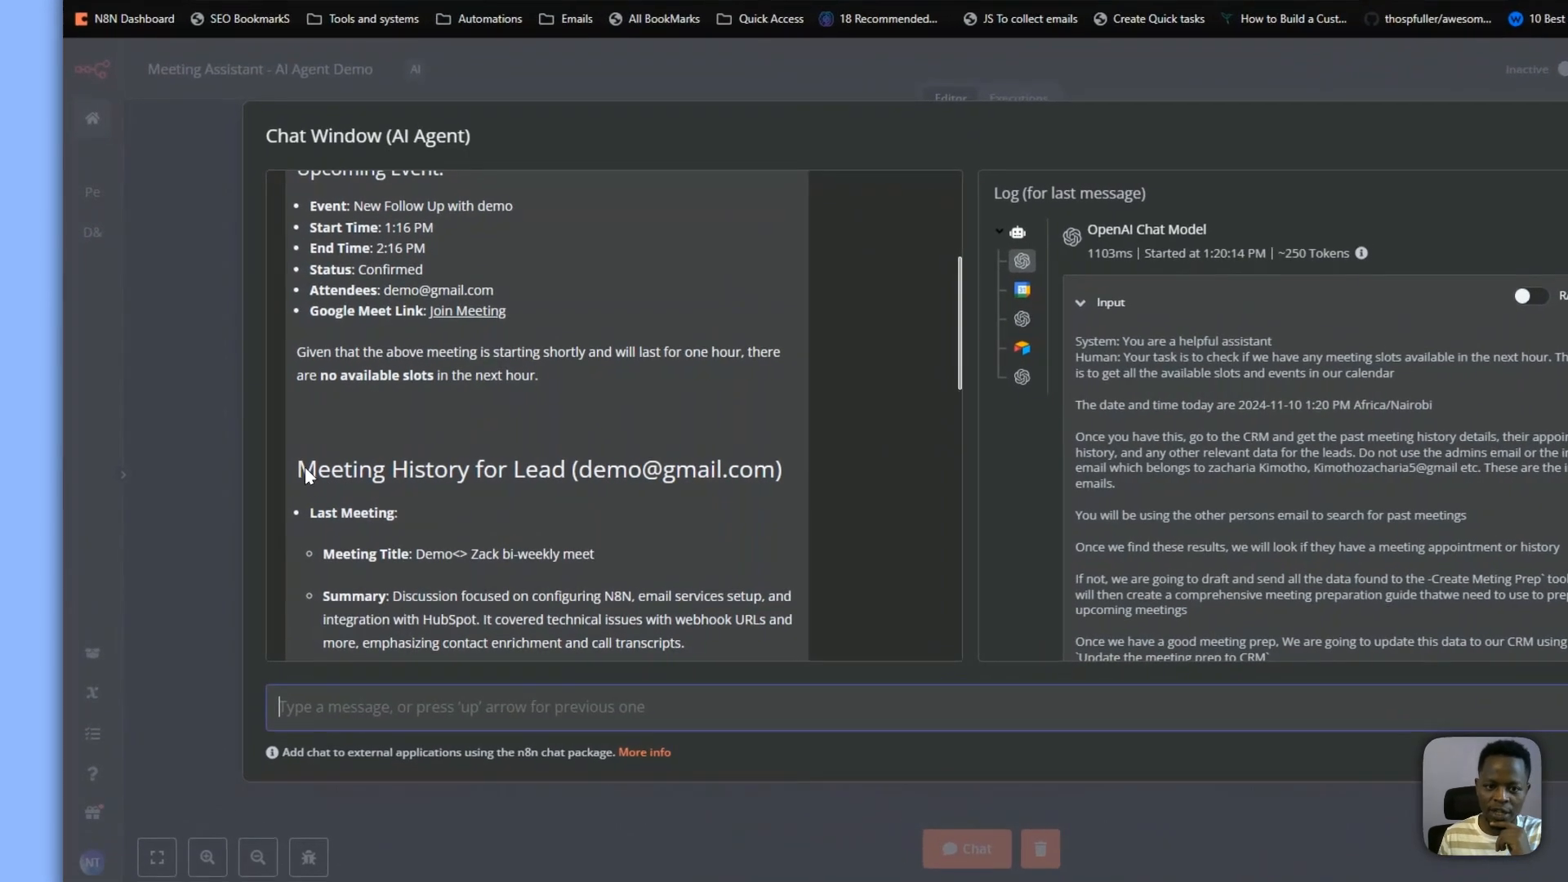
Review the agent's reply about the upcoming event and the lead's meeting history, then close the chat
left_click_drag(251, 473, 656, 474)
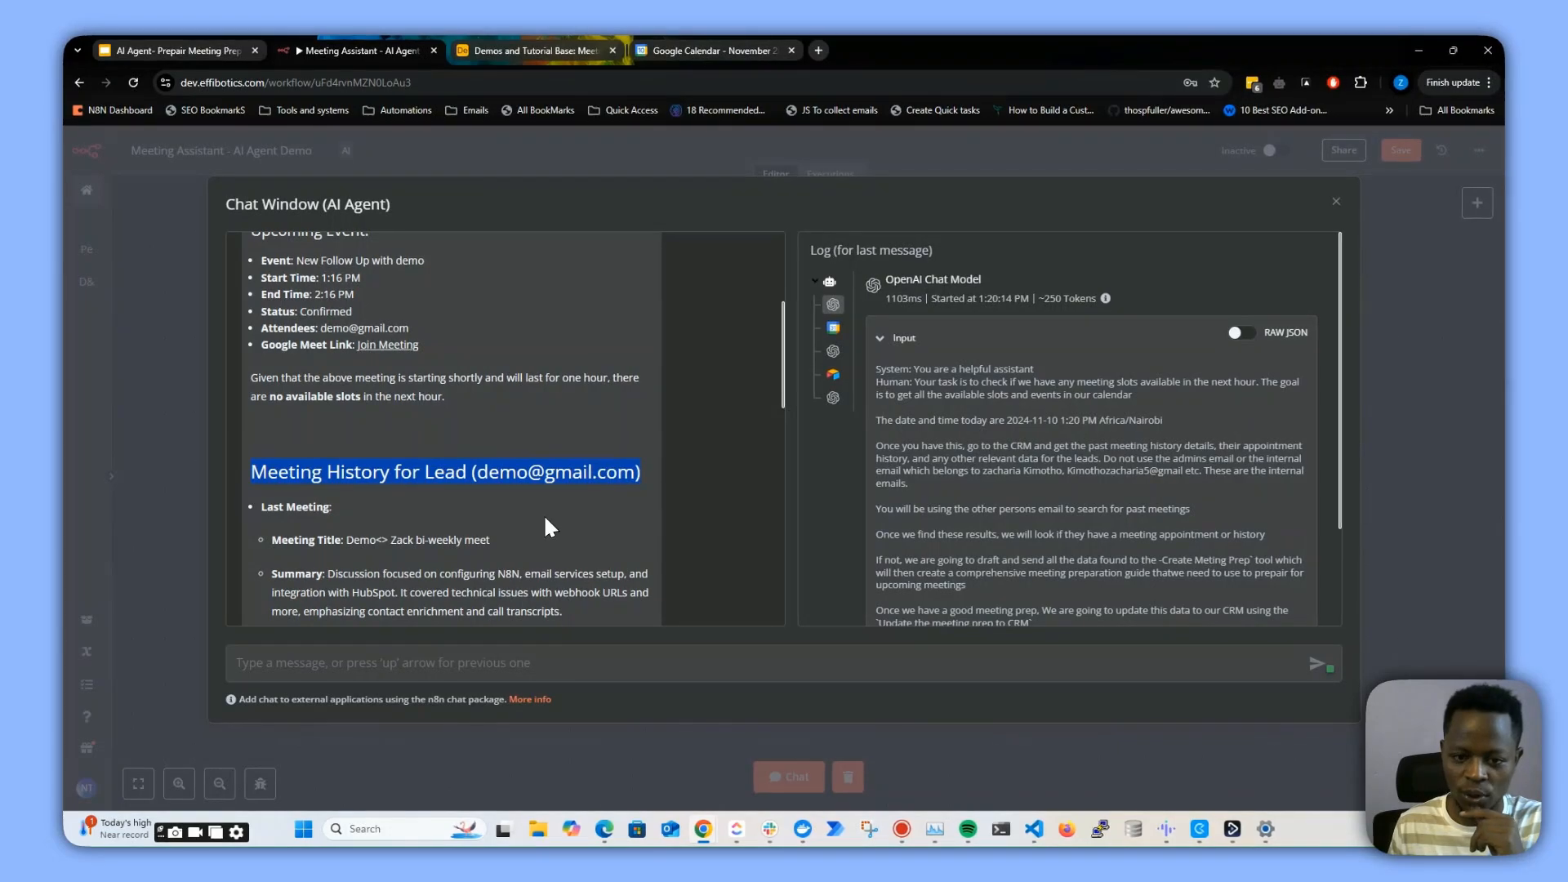
scroll(239, 307, "up", 2)
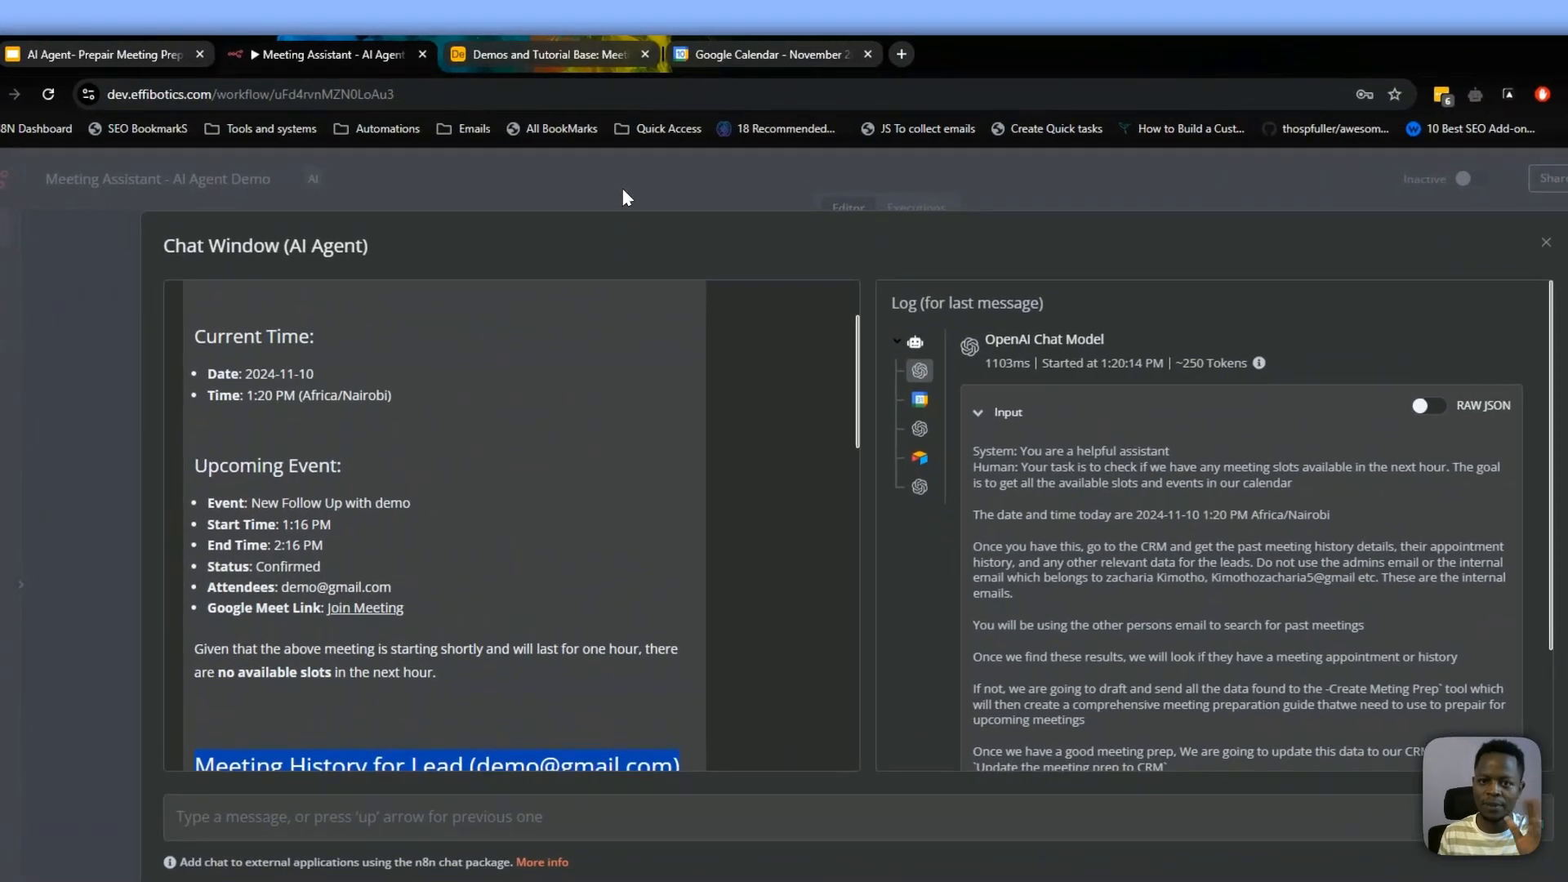
left_click(596, 158)
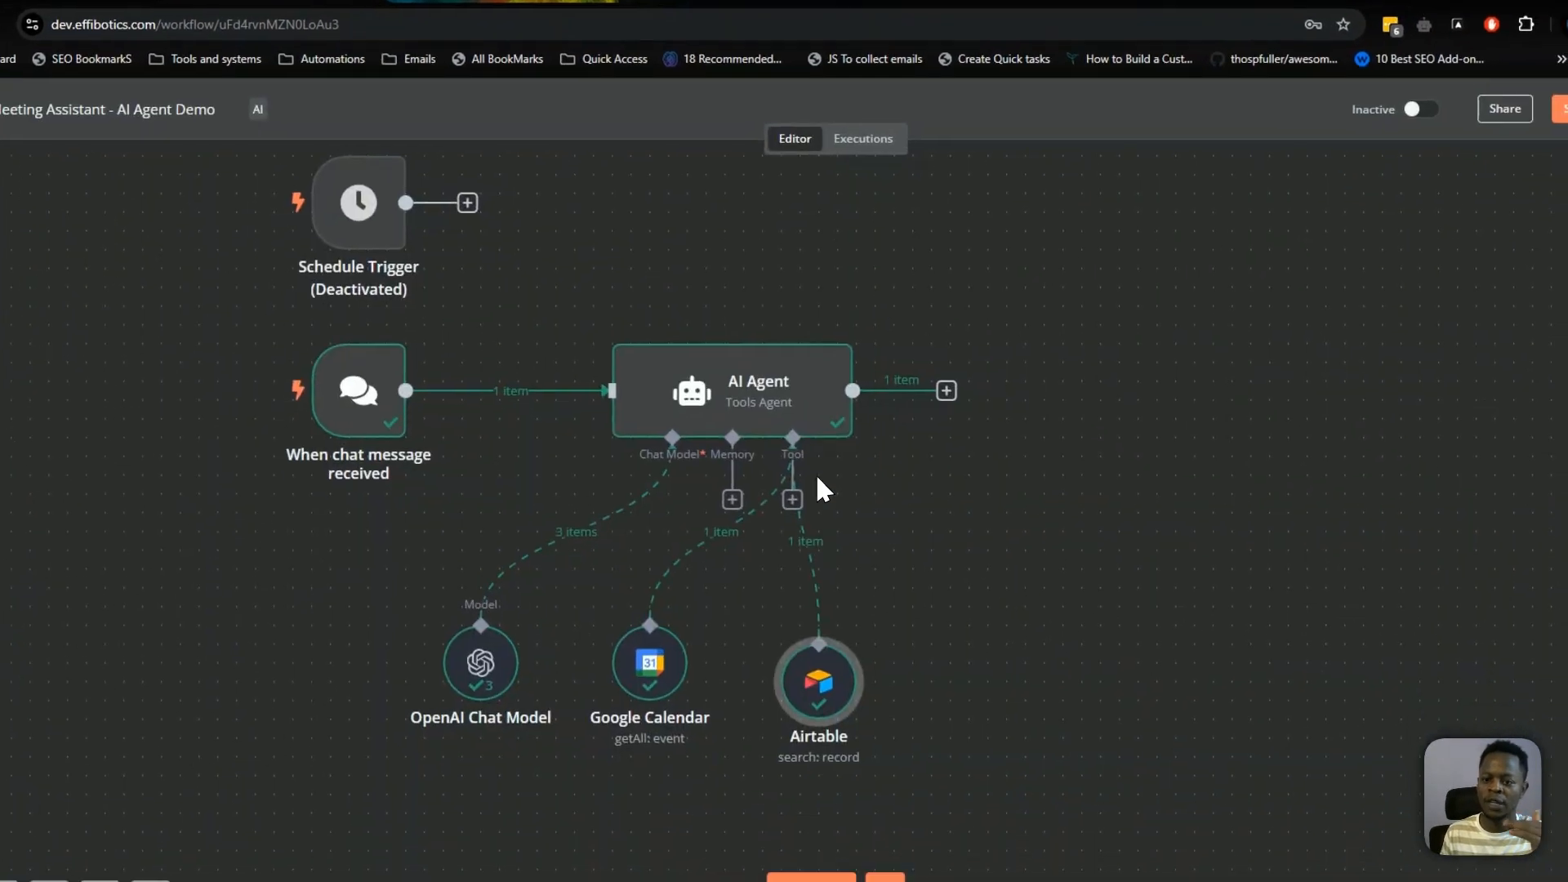
left_click_drag(807, 607, 802, 587)
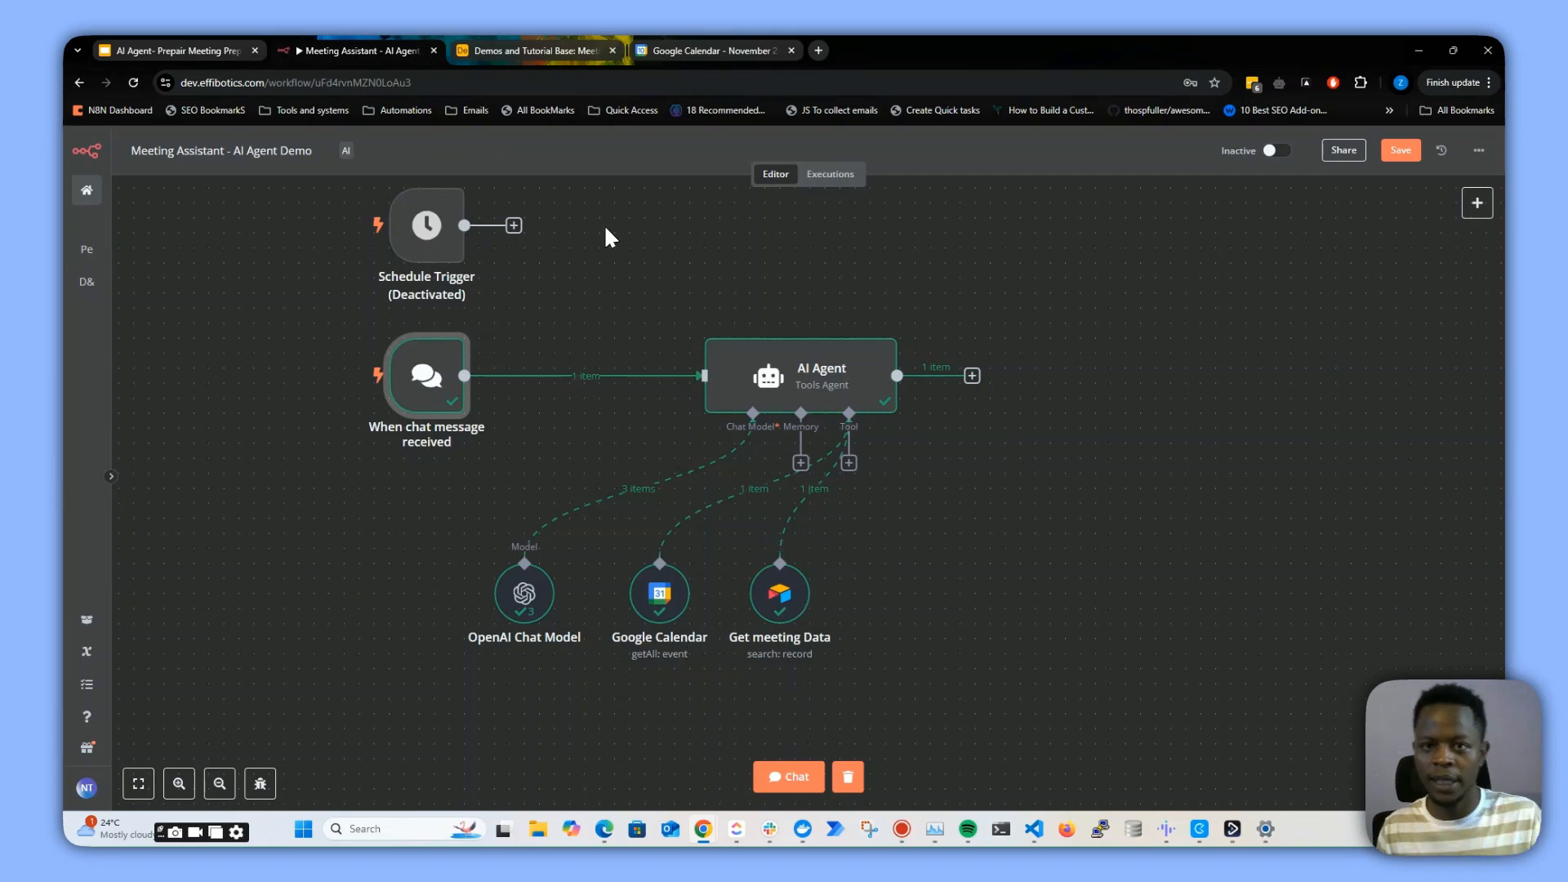
Open the Appointments & Calls table in Airtable, copy its URL and return to the workflow
left_click(562, 51)
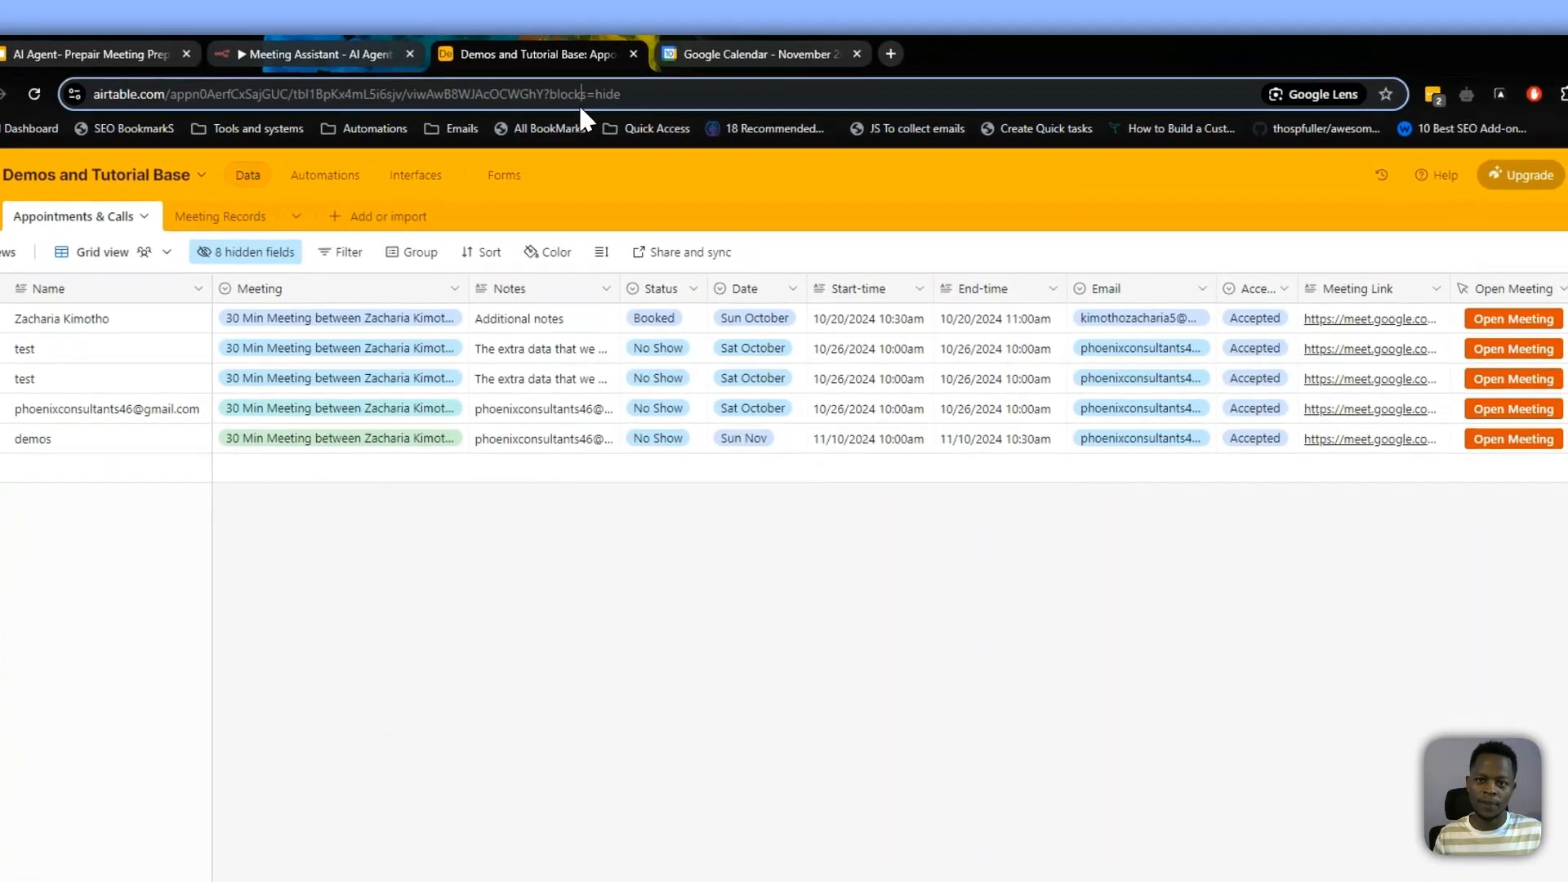
left_click(644, 48)
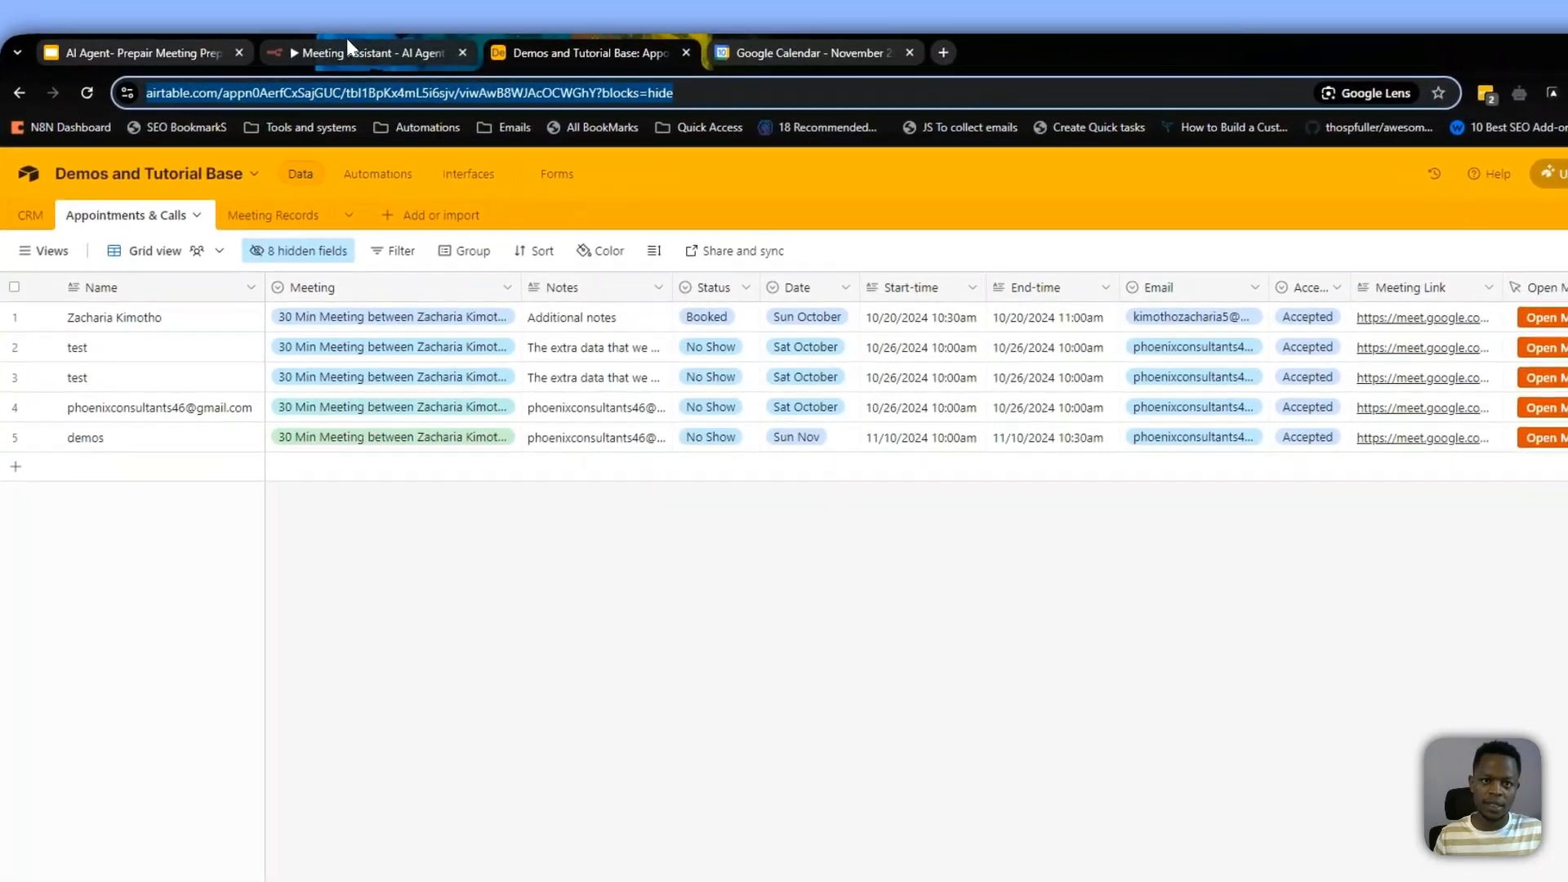
left_click(326, 54)
Attach another Airtable Tool to the AI Agent's tool input
left_click(845, 397)
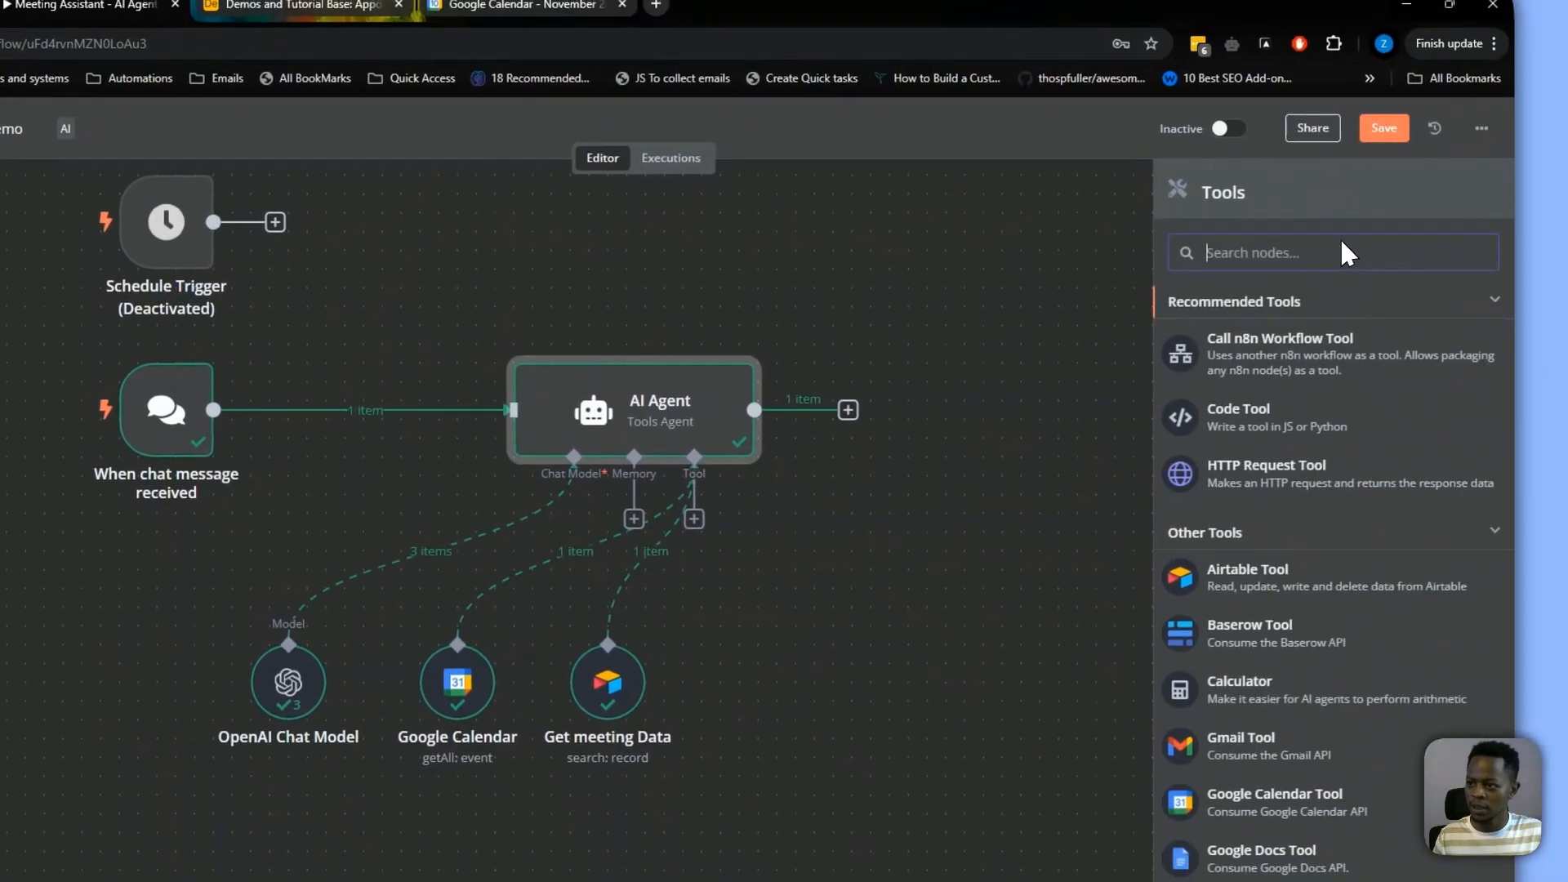
type("airt")
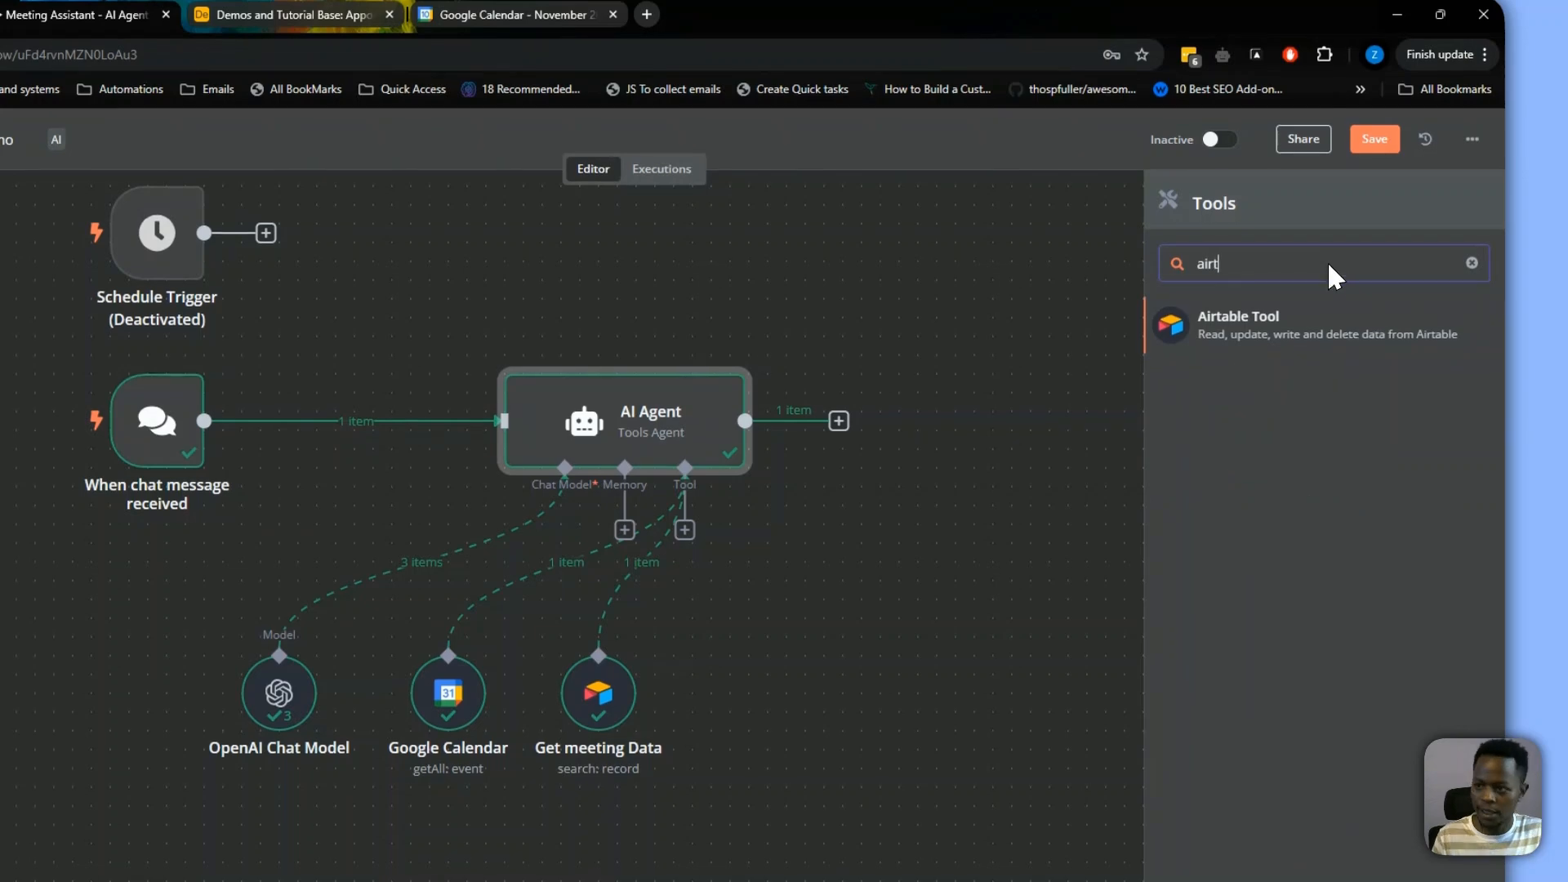
left_click(1327, 314)
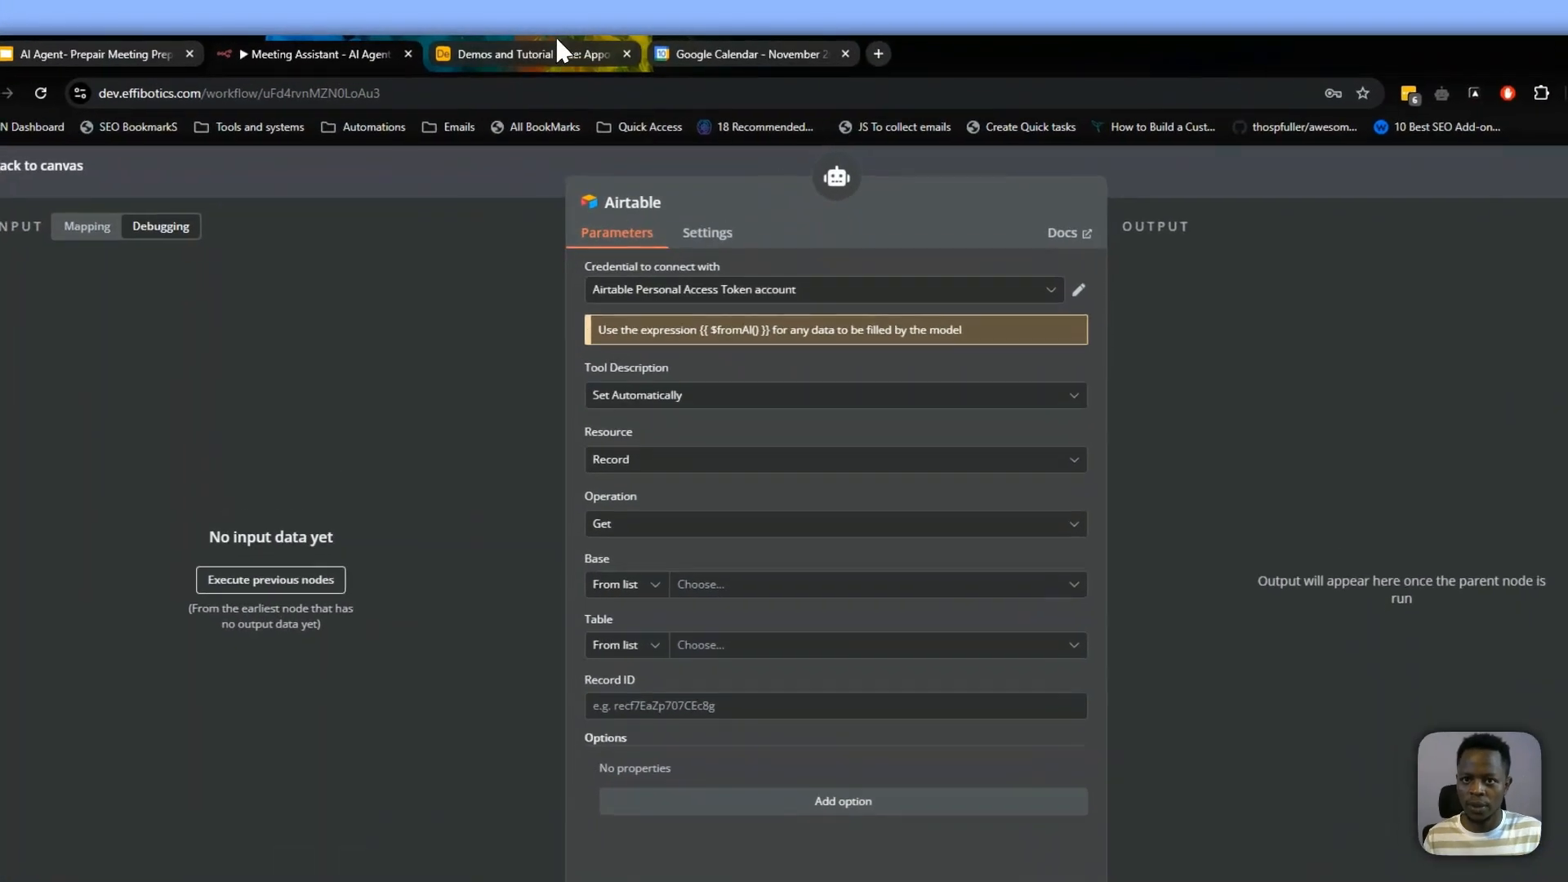
left_click(559, 50)
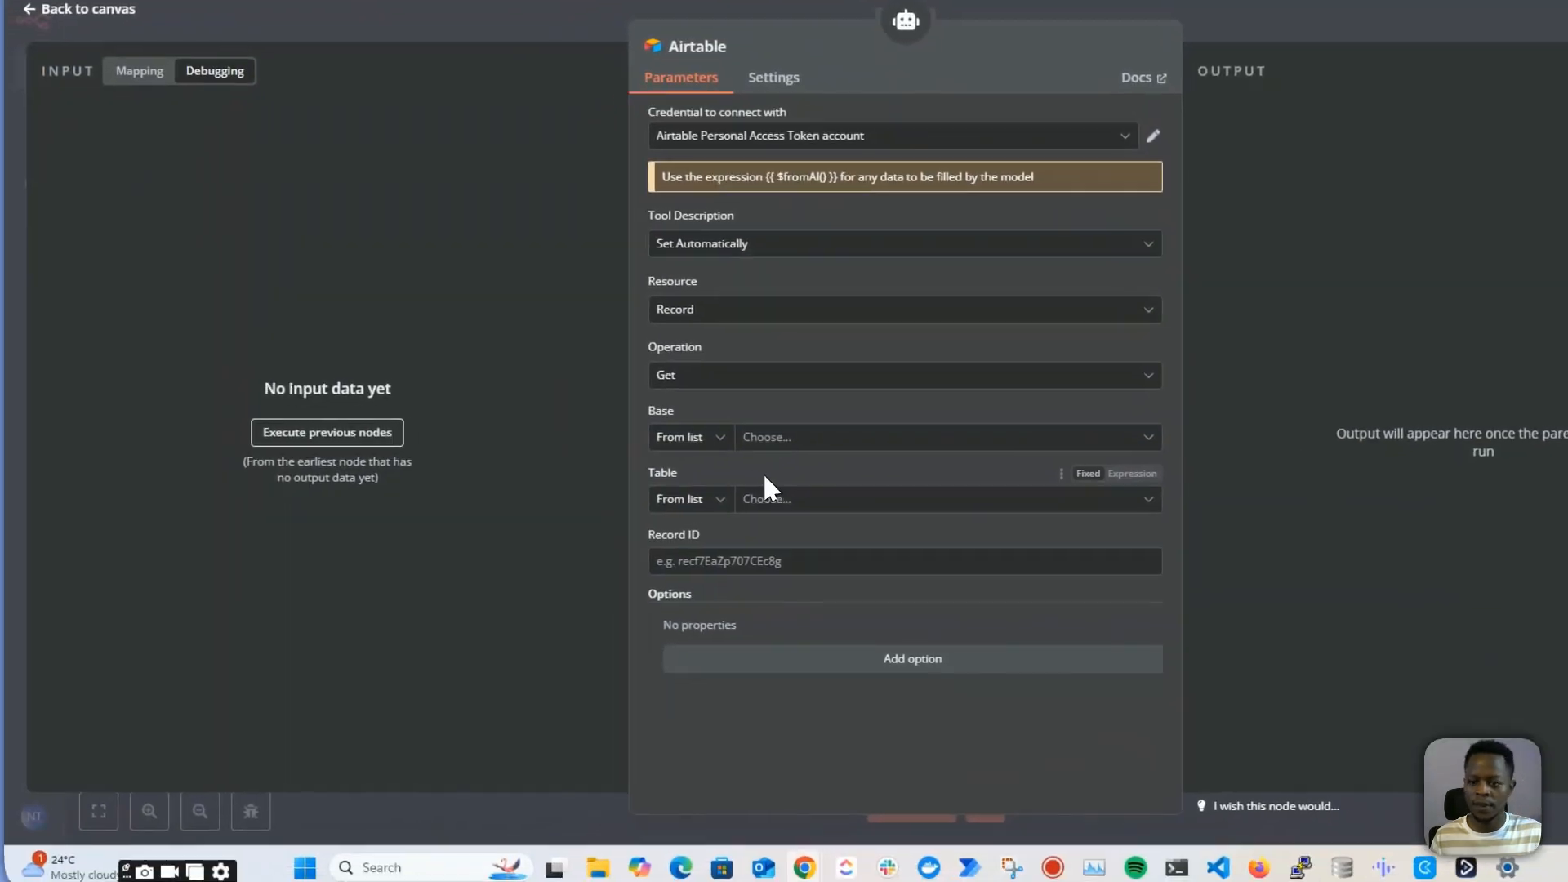
Set the new Airtable tool's base and table by URL, pasting the Appointments & Calls table URL into both
left_click(700, 424)
left_click(658, 476)
left_click(789, 436)
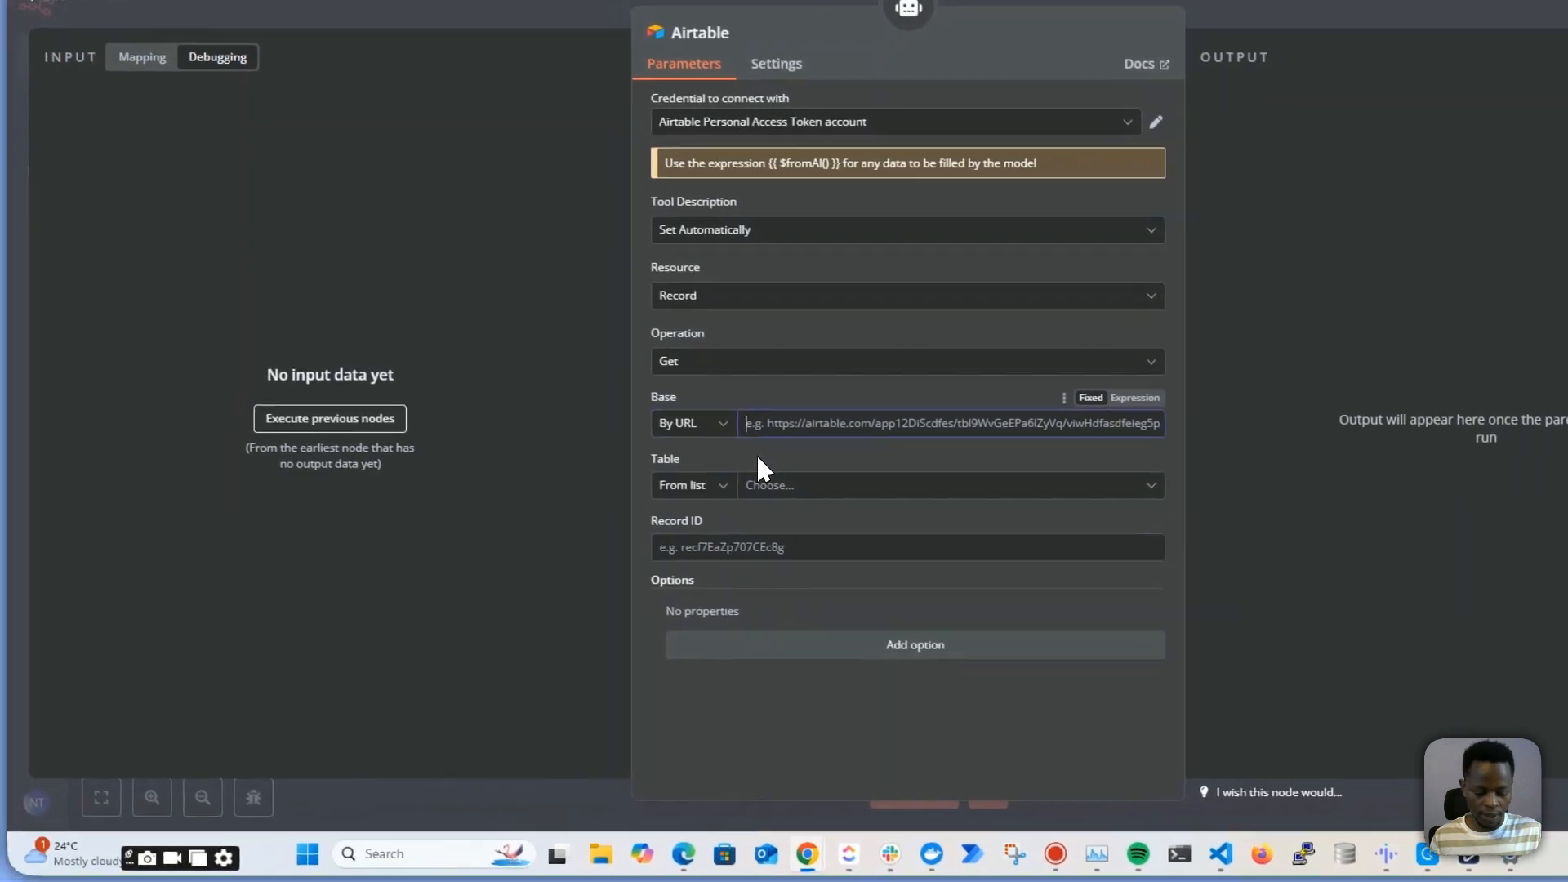
key("ctrl+v")
left_click(656, 492)
left_click(657, 535)
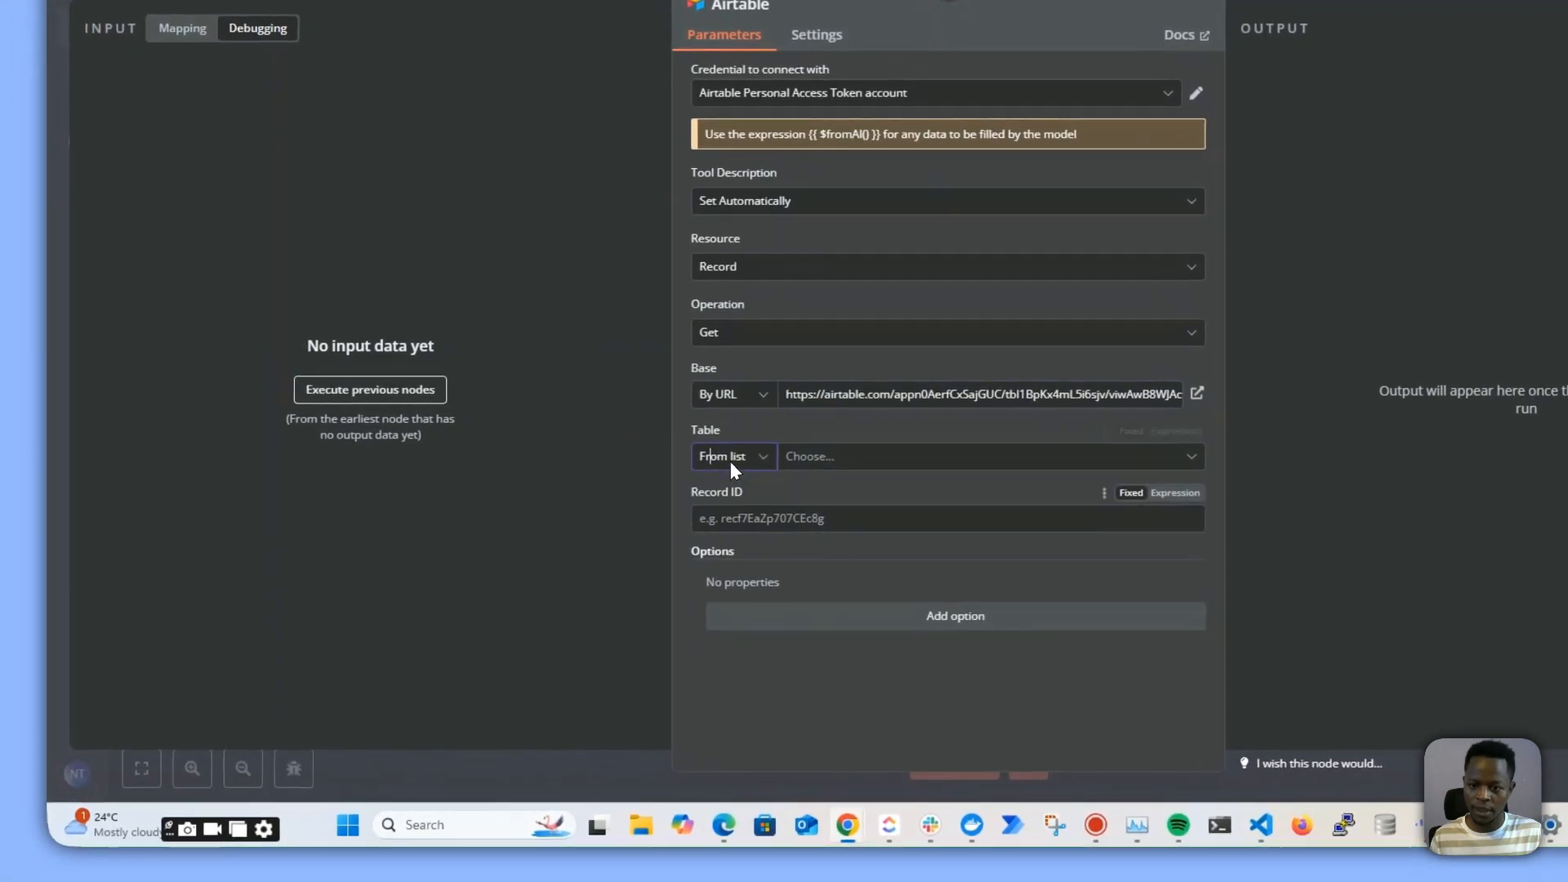
left_click(731, 462)
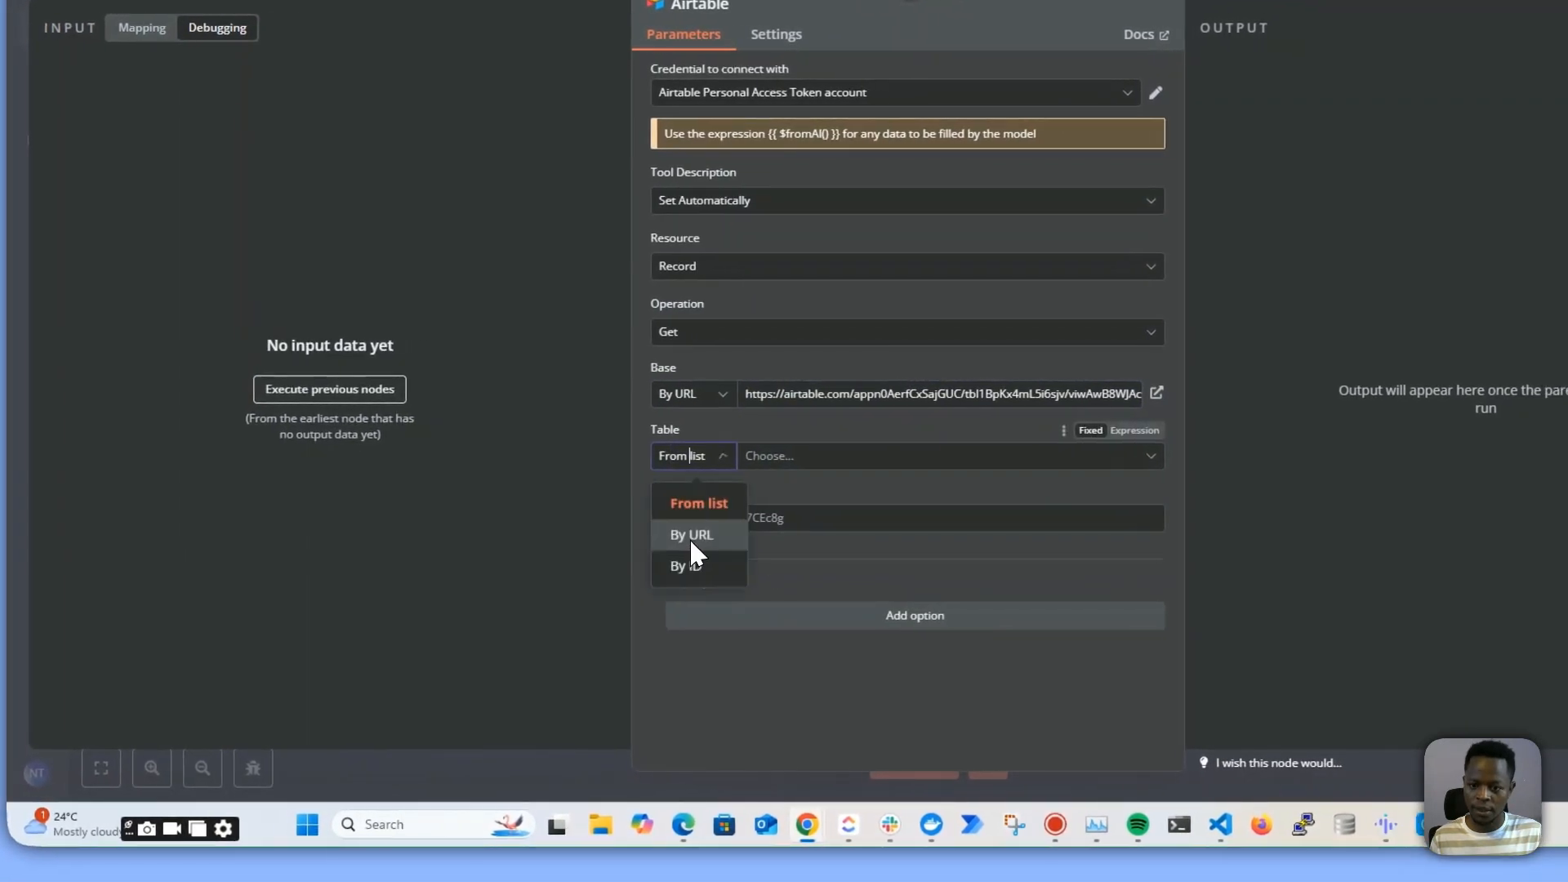
left_click(732, 532)
left_click(781, 457)
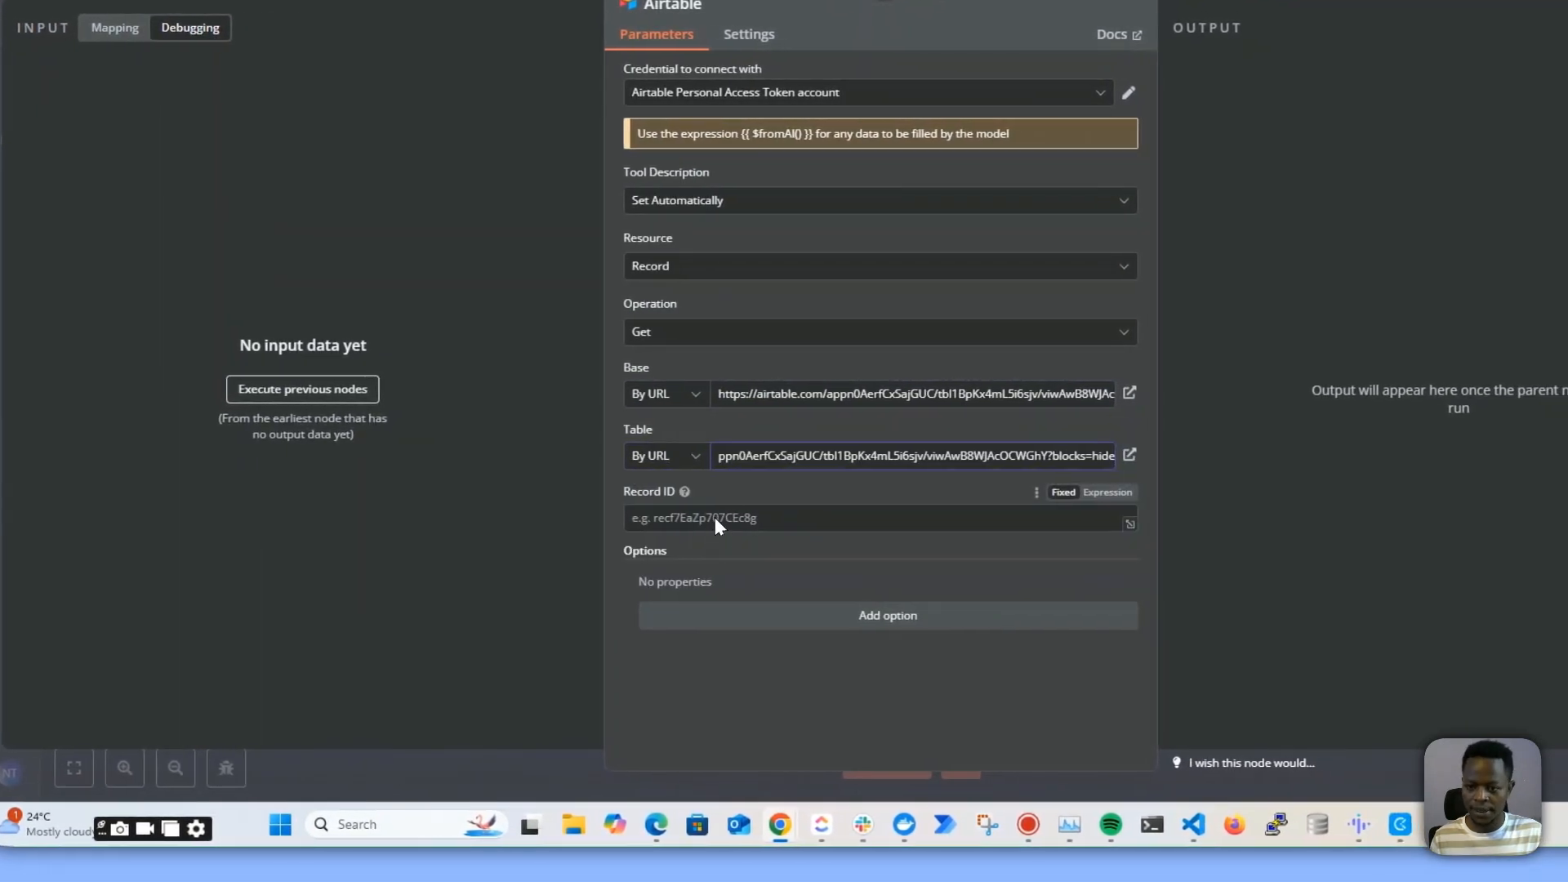
Set the Record ID as the expression SEARCH("{{ $fromAI("leads_email") }}", {Email}) and close the node
left_click(713, 517)
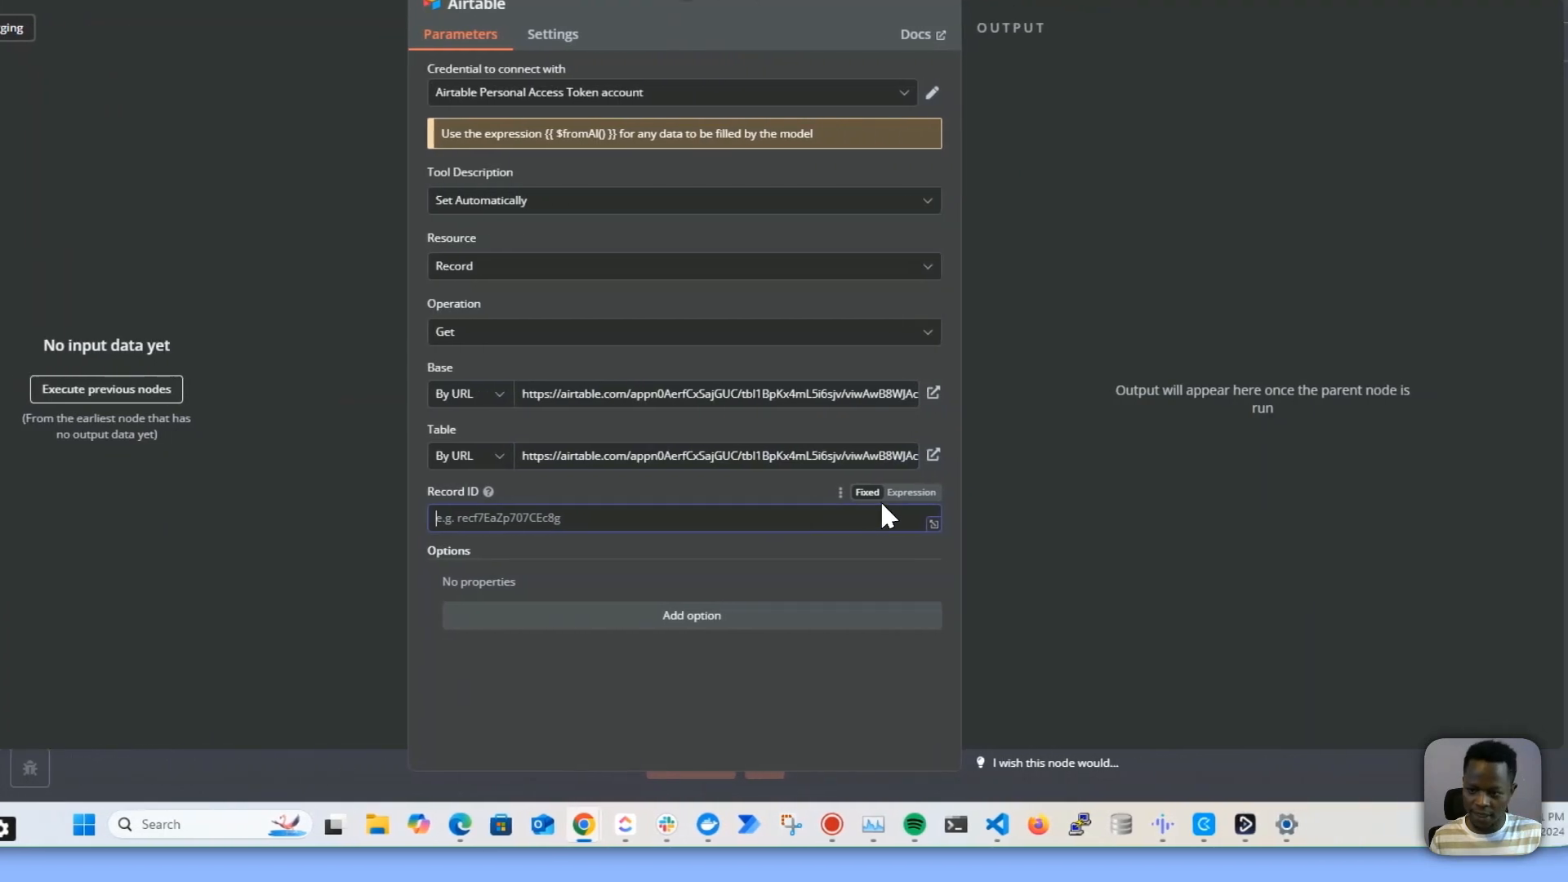
left_click(911, 493)
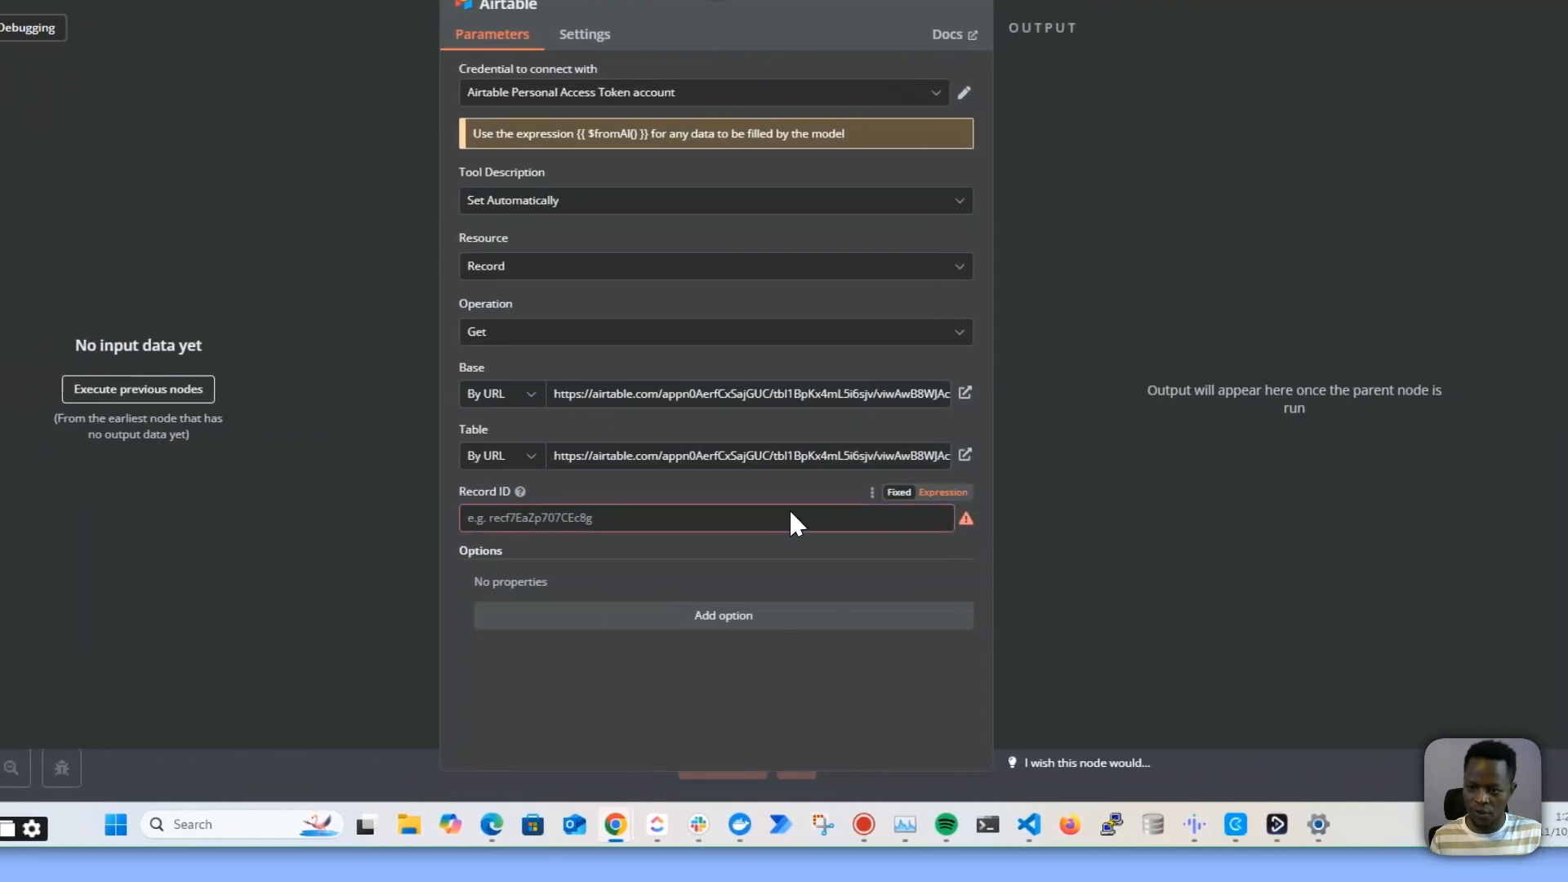
key("super+v")
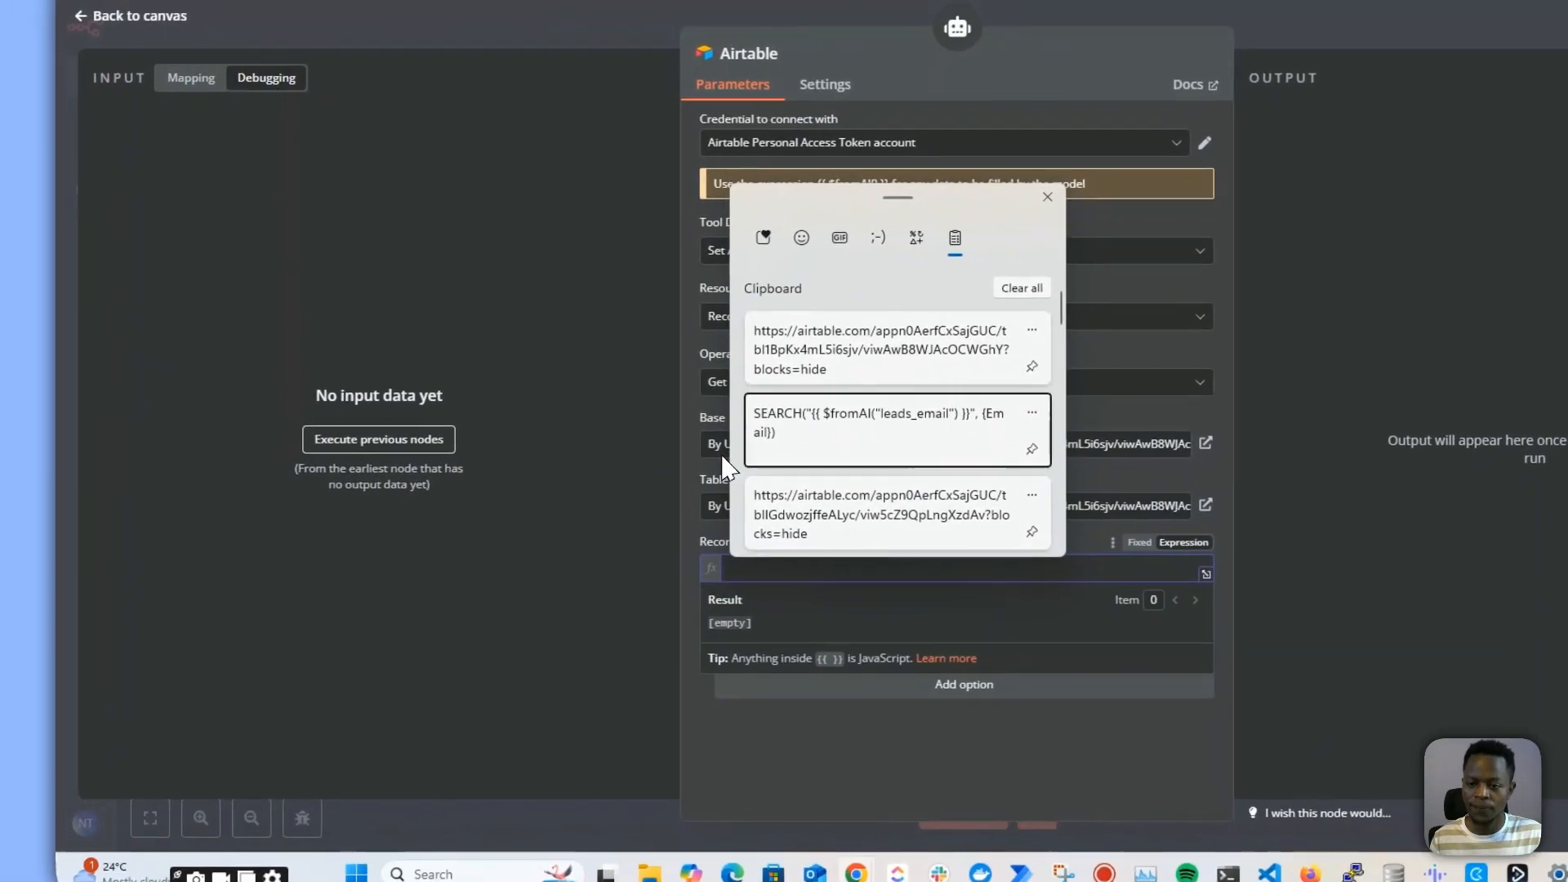
left_click(769, 454)
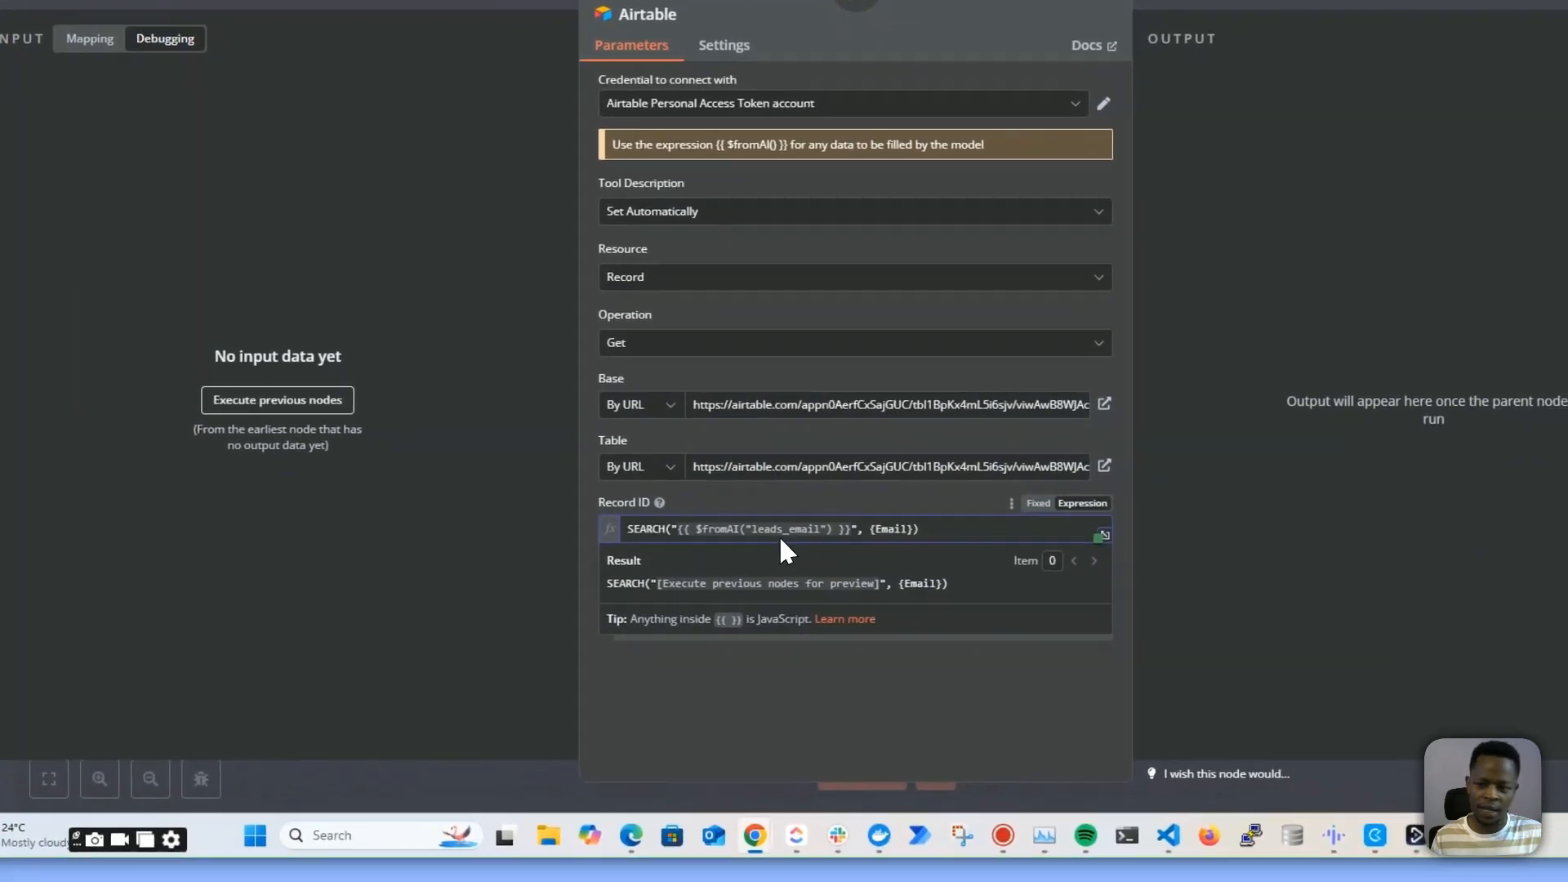
left_click(1343, 145)
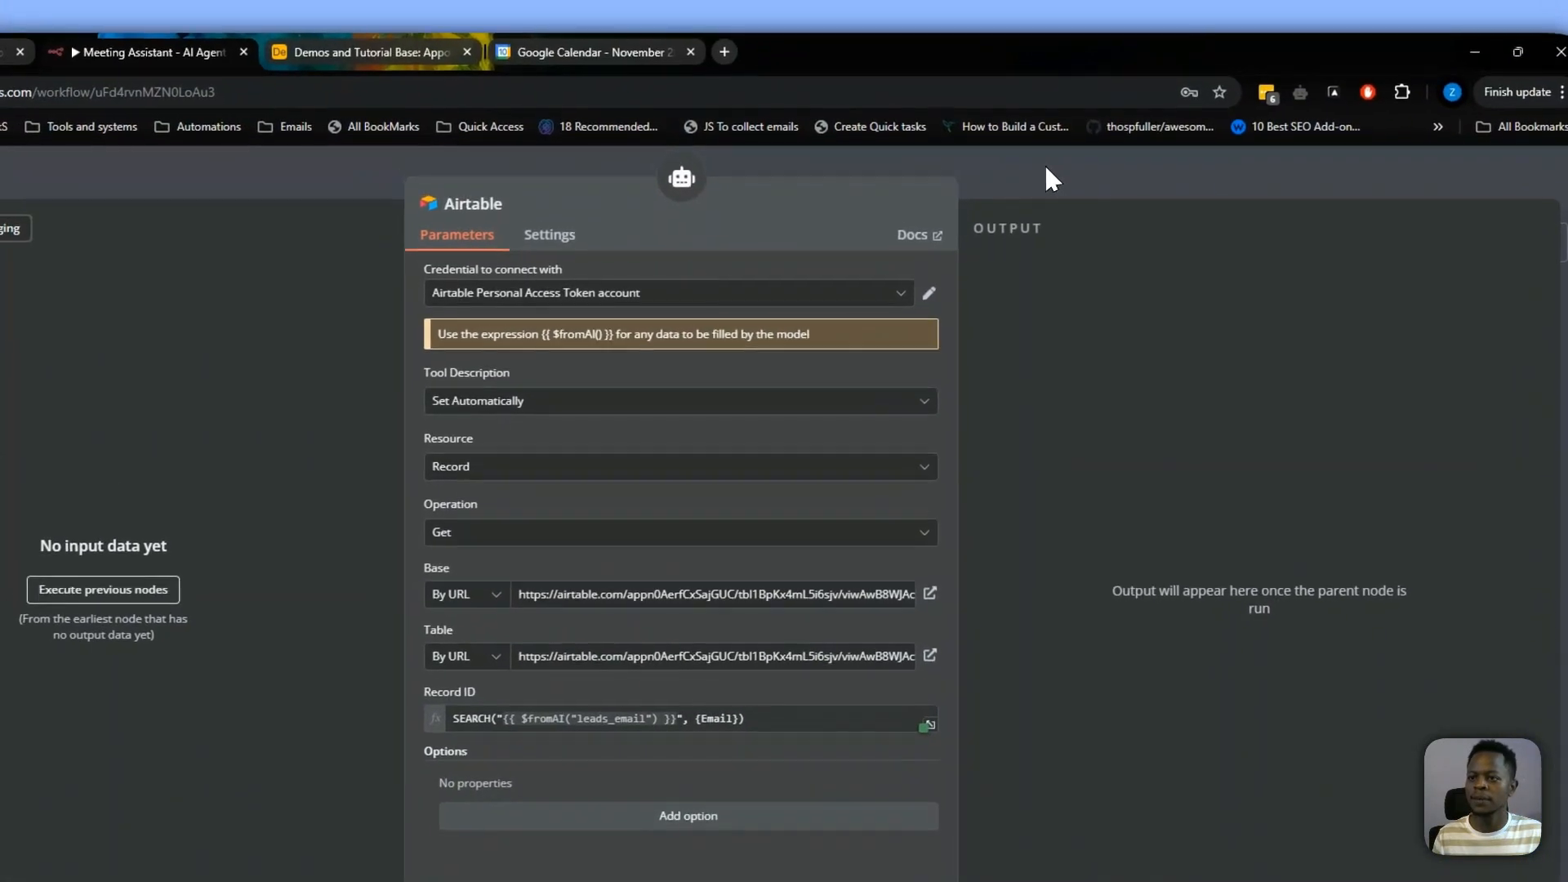
Send "hi" to the agent in the chat and close the chat window
left_click(1005, 126)
left_click(804, 760)
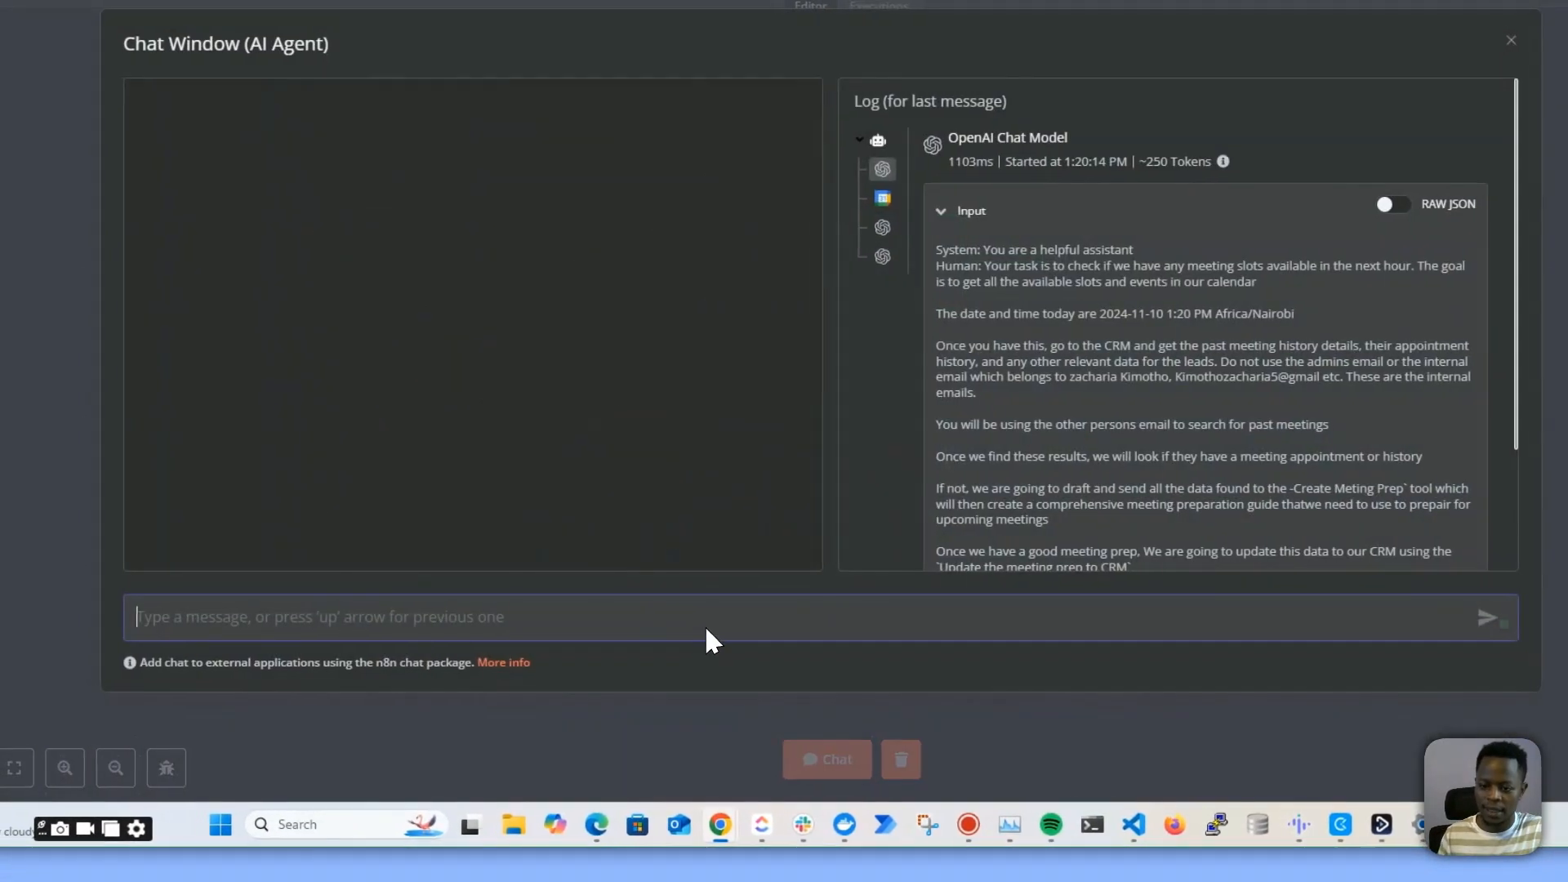
type("hi")
key("Return")
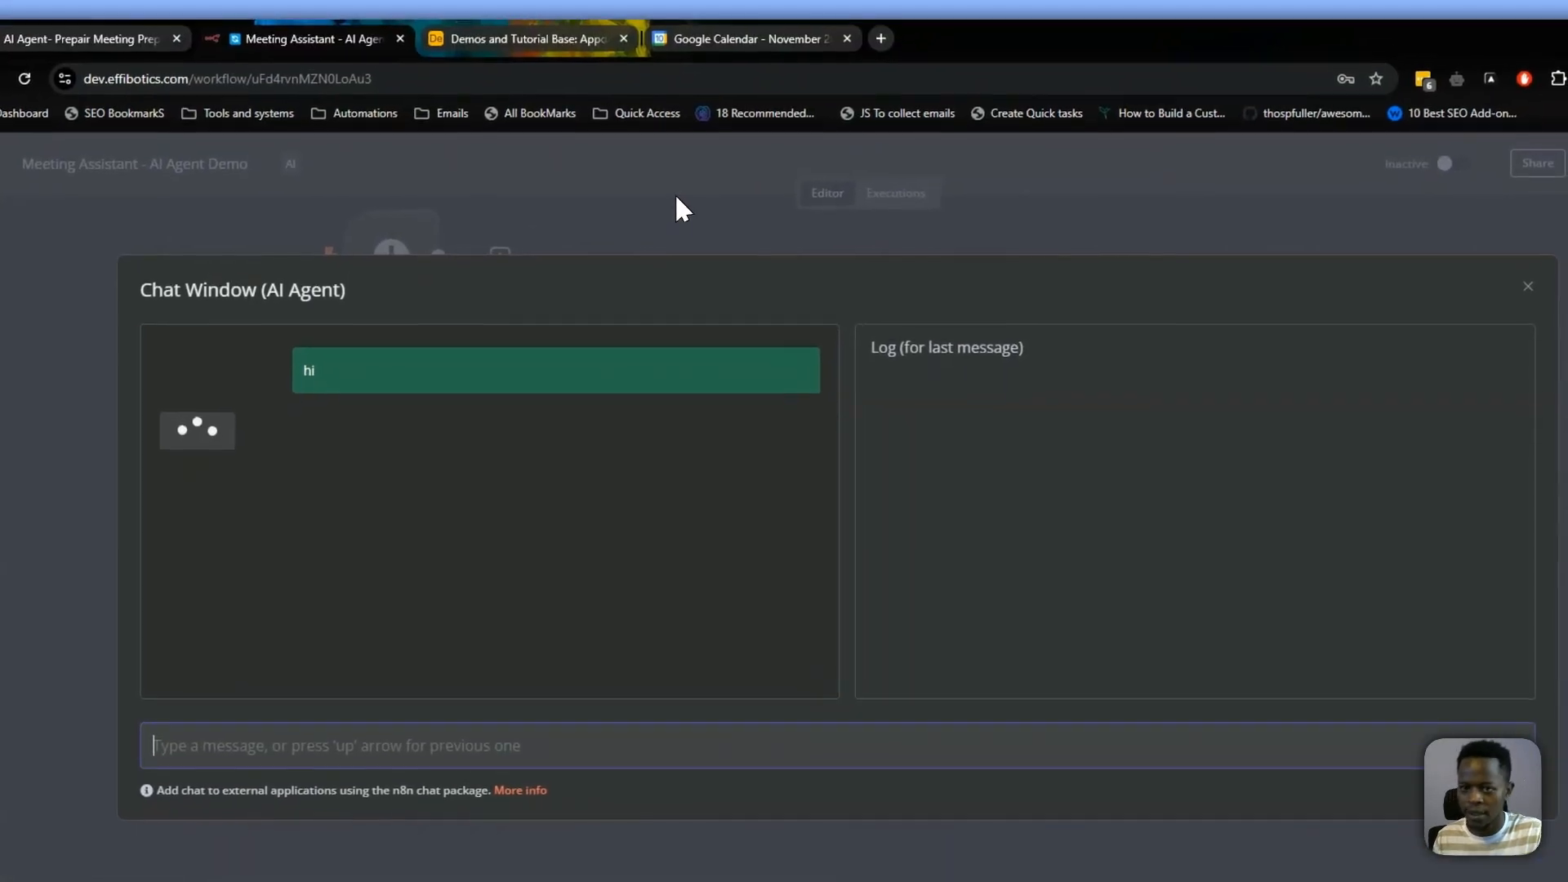
left_click(693, 65)
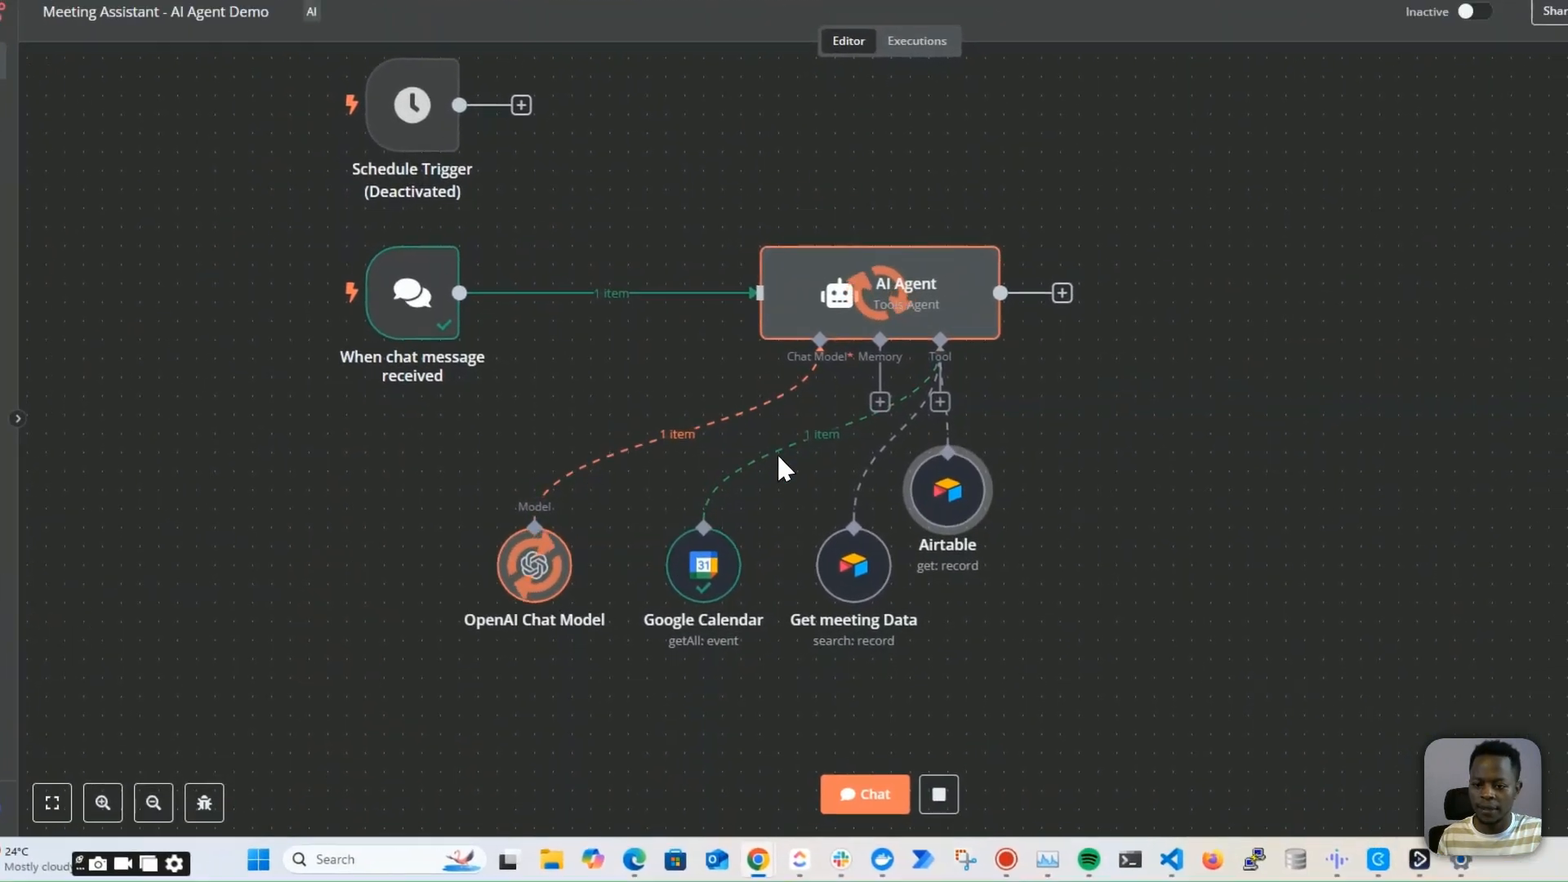
Open the new Airtable tool node and inspect its output error and resolved record ID
left_click_drag(984, 496, 1041, 534)
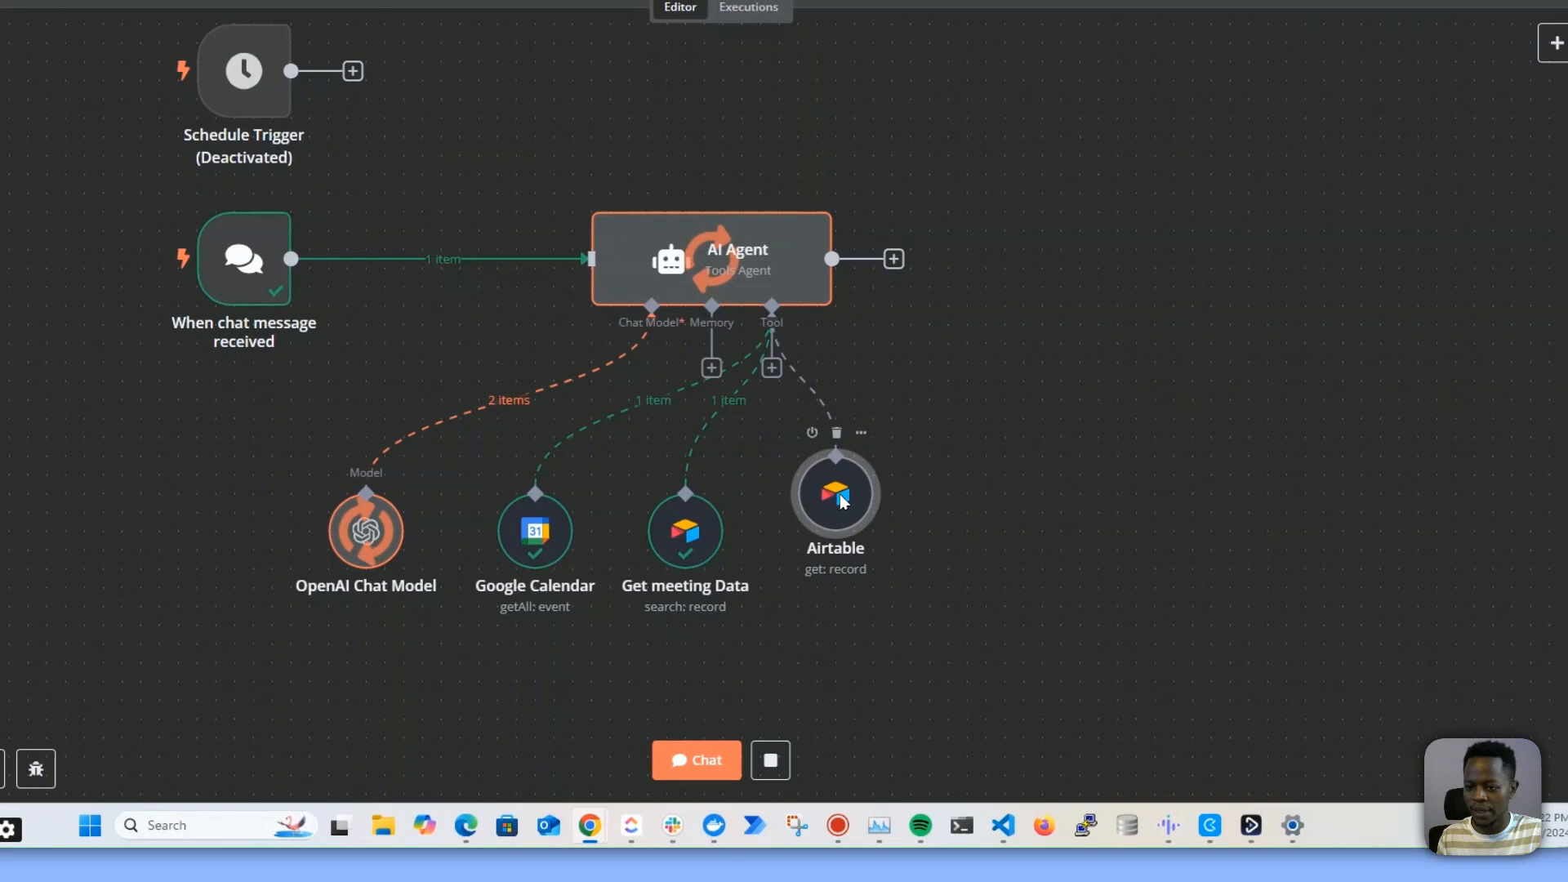
left_click_drag(842, 498, 848, 541)
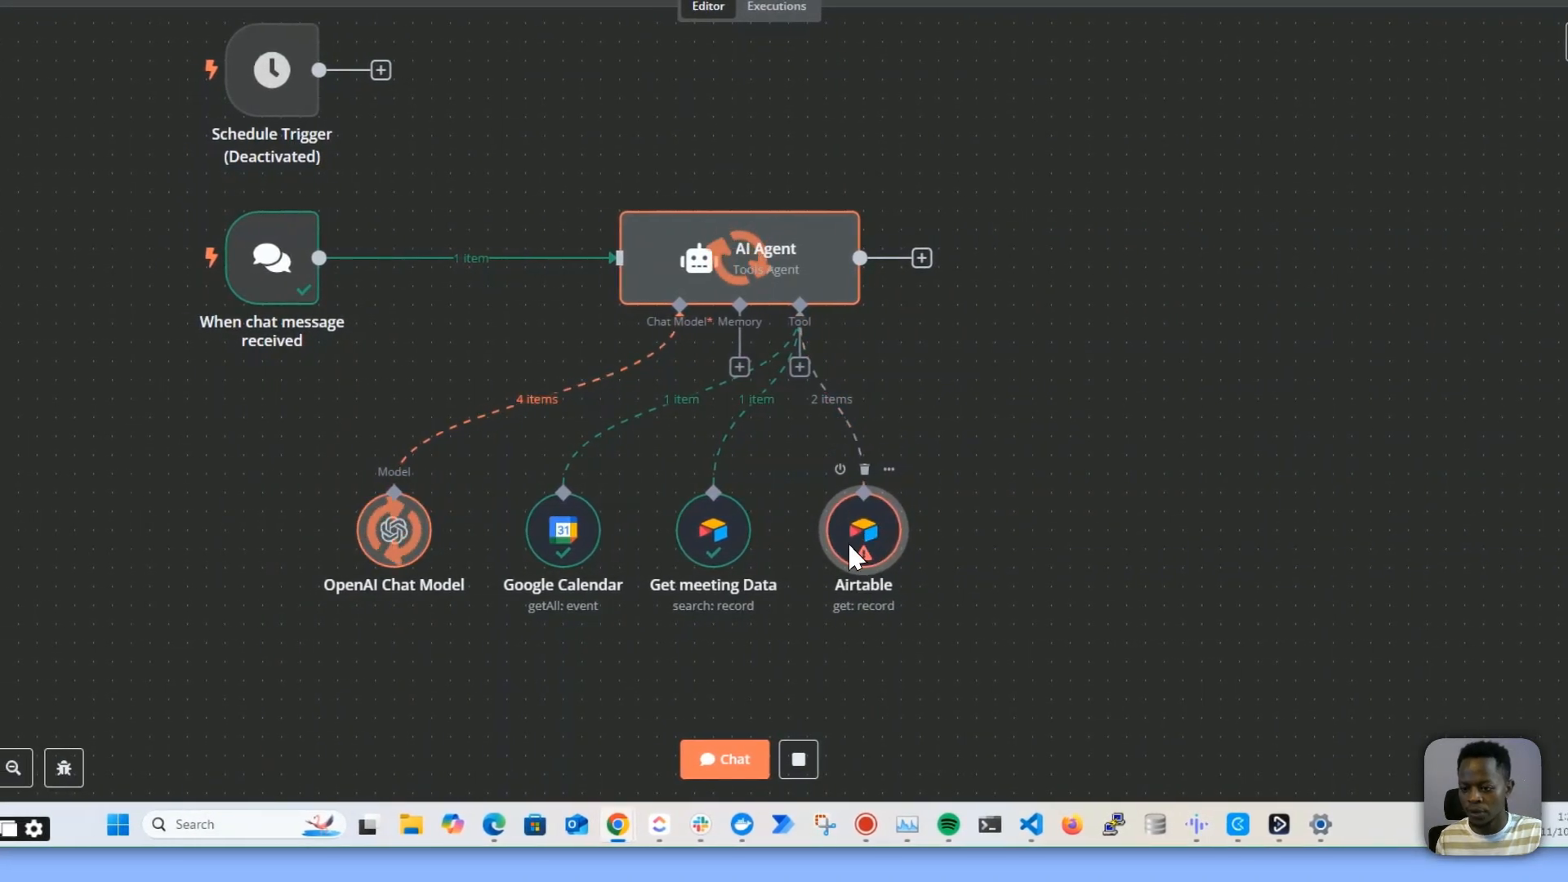
double_click(845, 505)
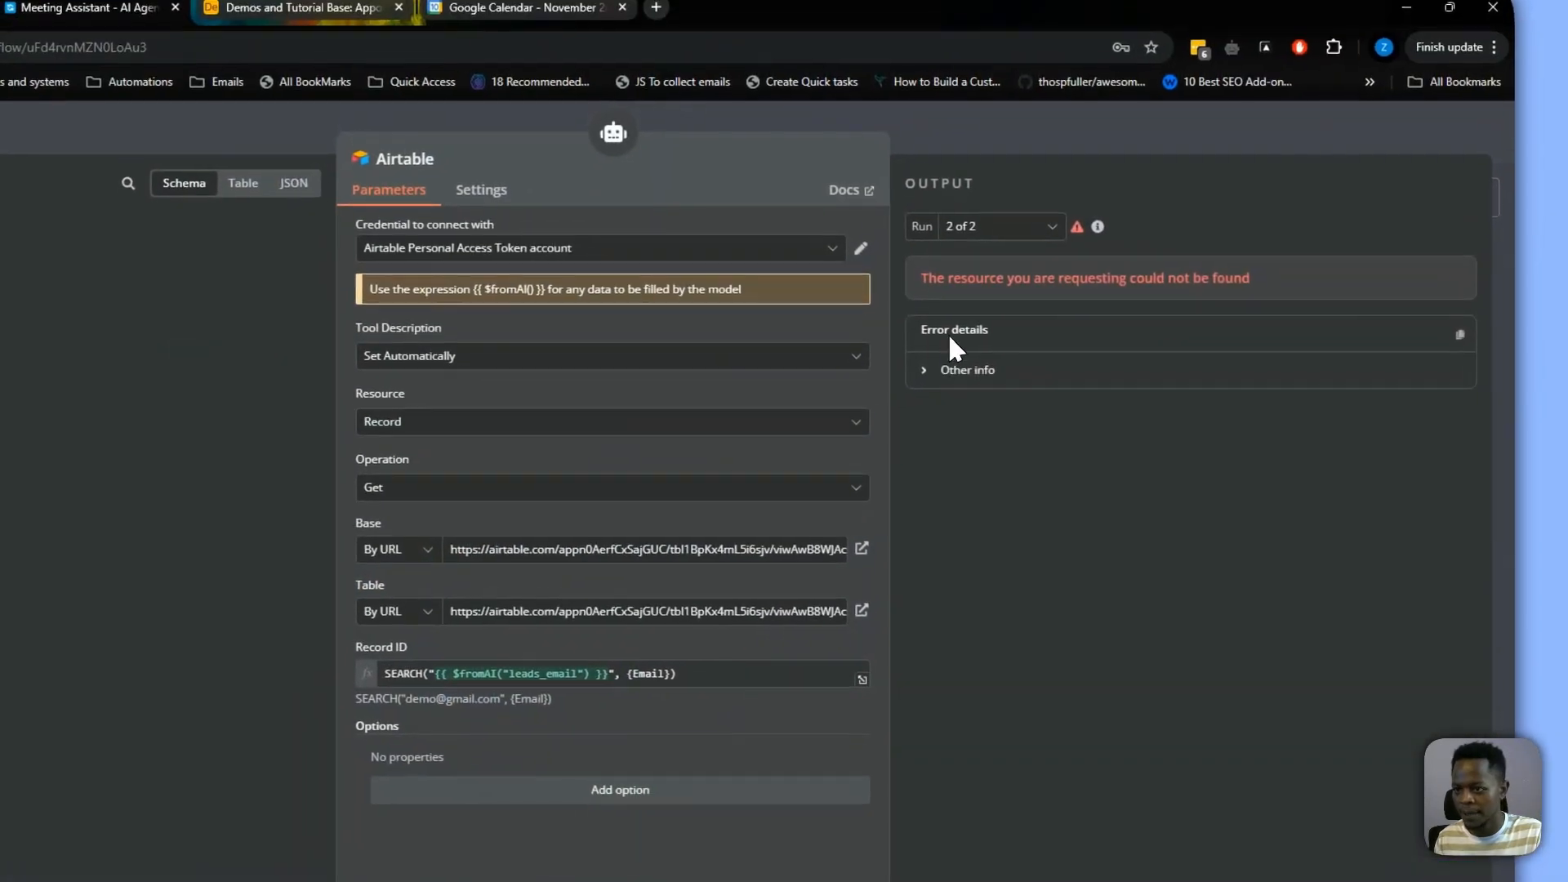
left_click_drag(953, 323, 1142, 314)
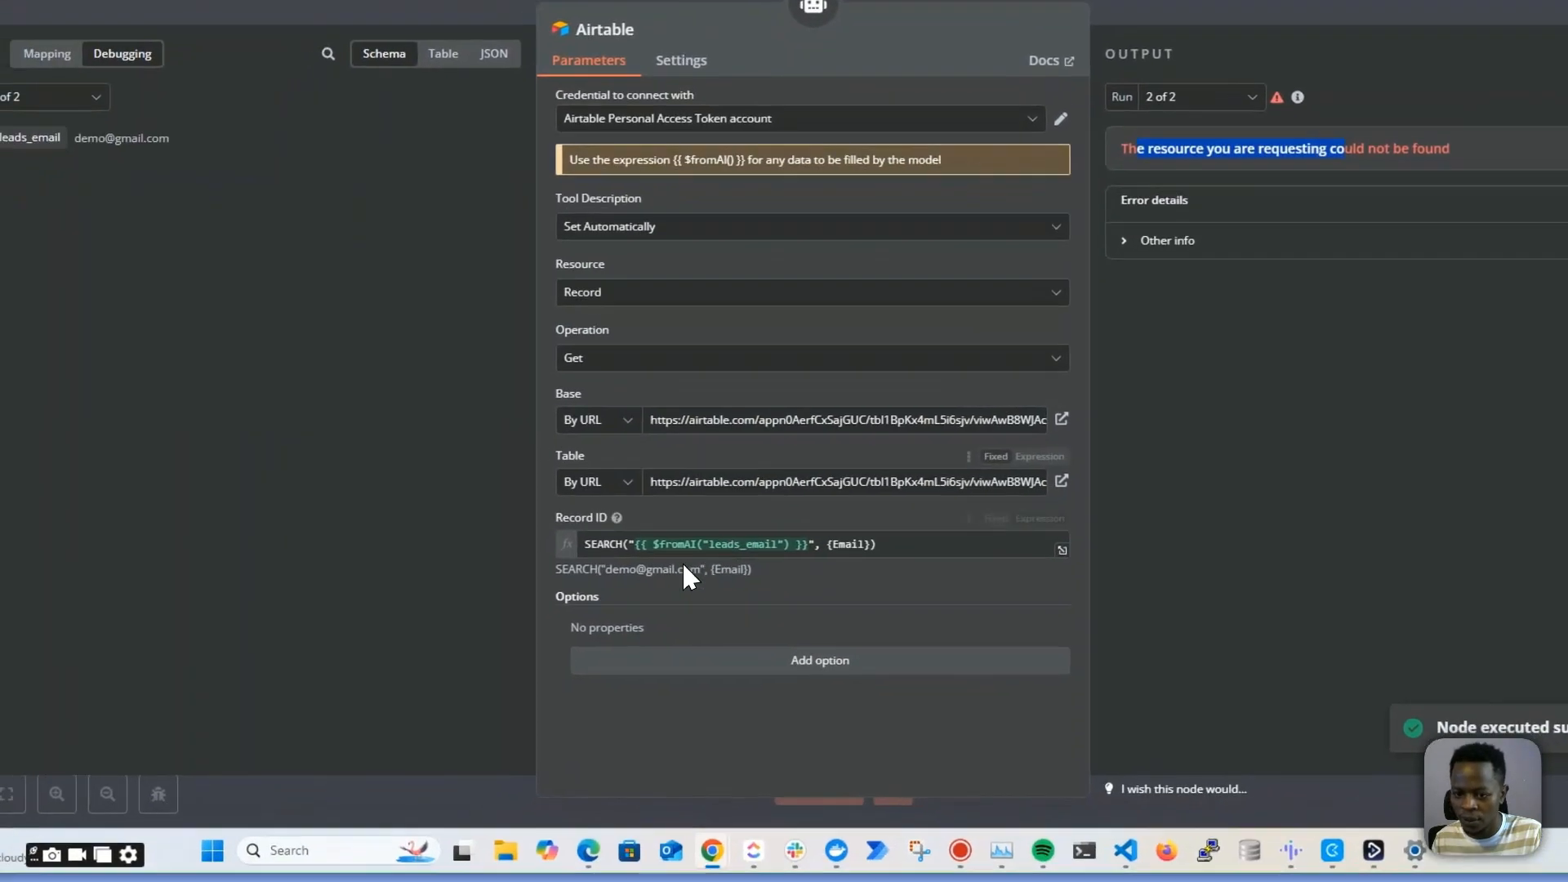
left_click_drag(417, 744, 512, 749)
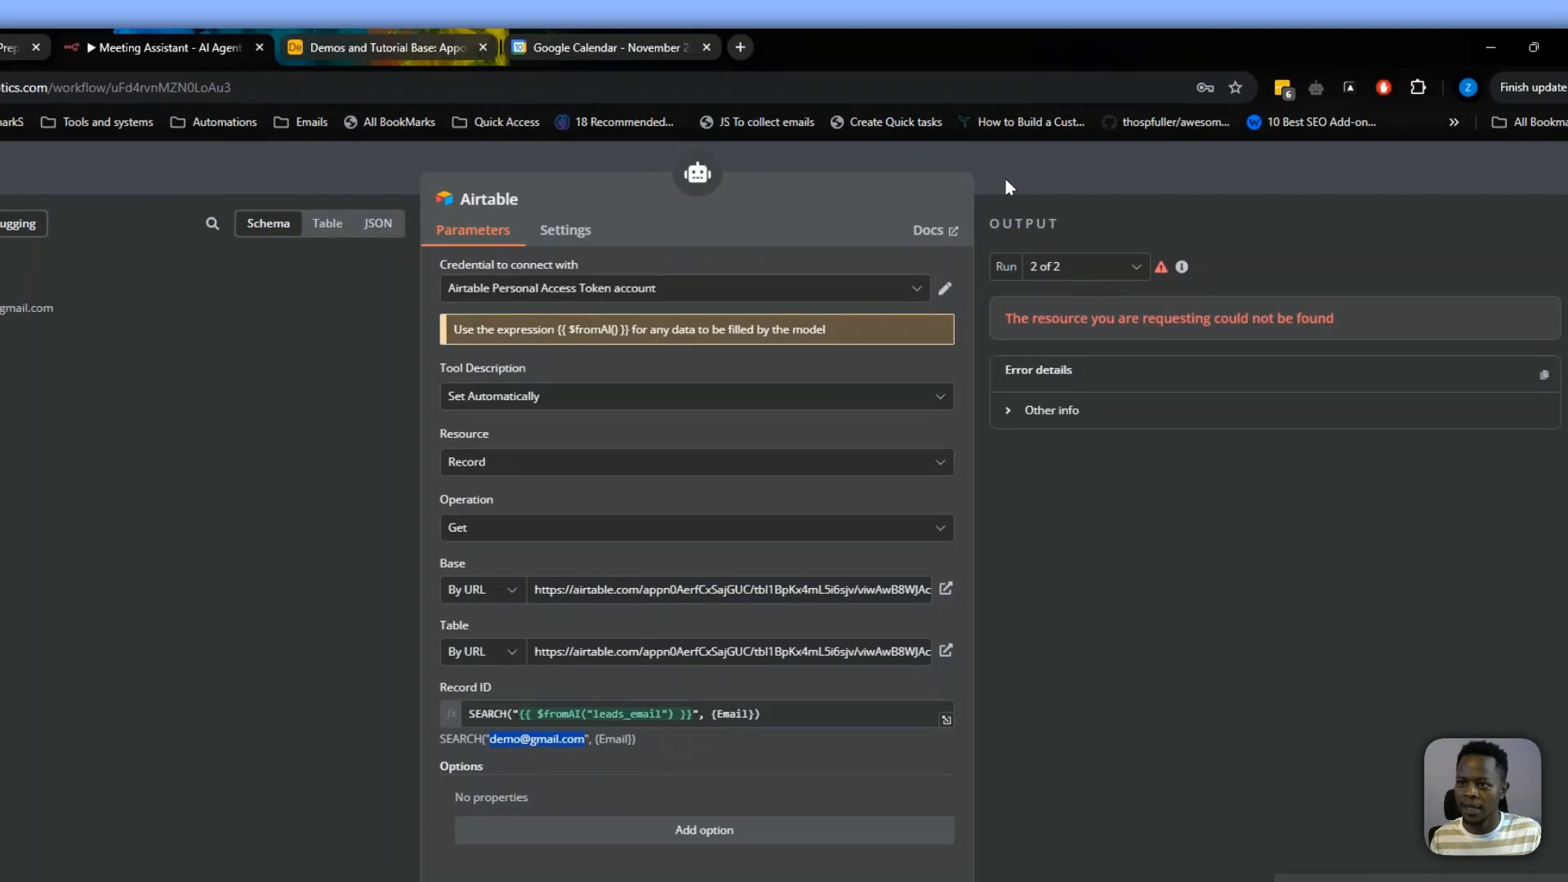
left_click(1006, 179)
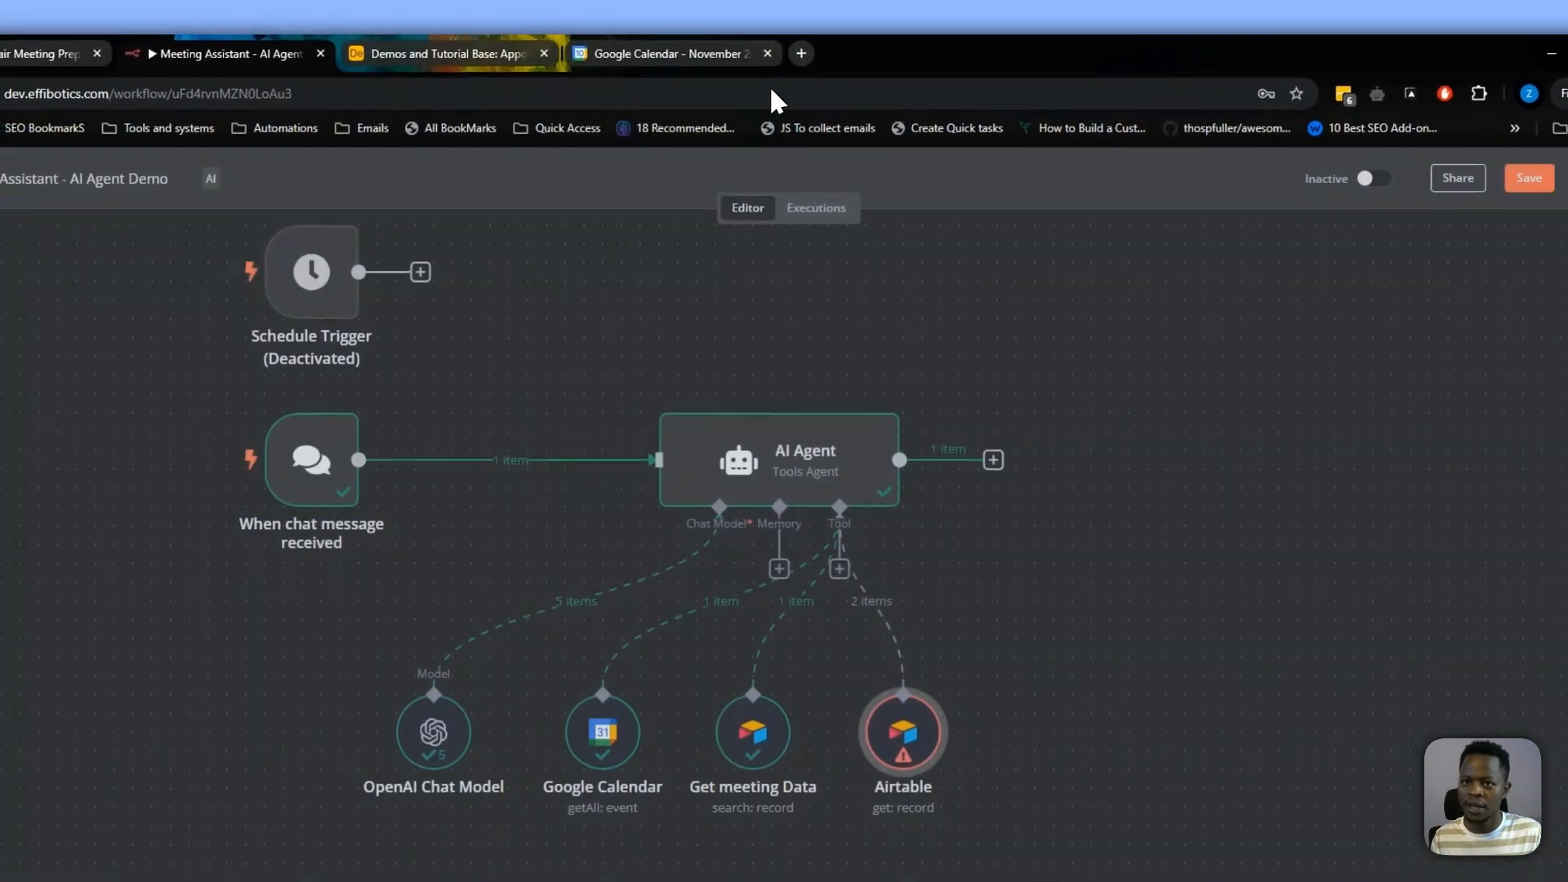
Replace the last appointment record's Name in Airtable with the lead's e-mail address, then return to the workflow
left_click(564, 48)
left_click(389, 49)
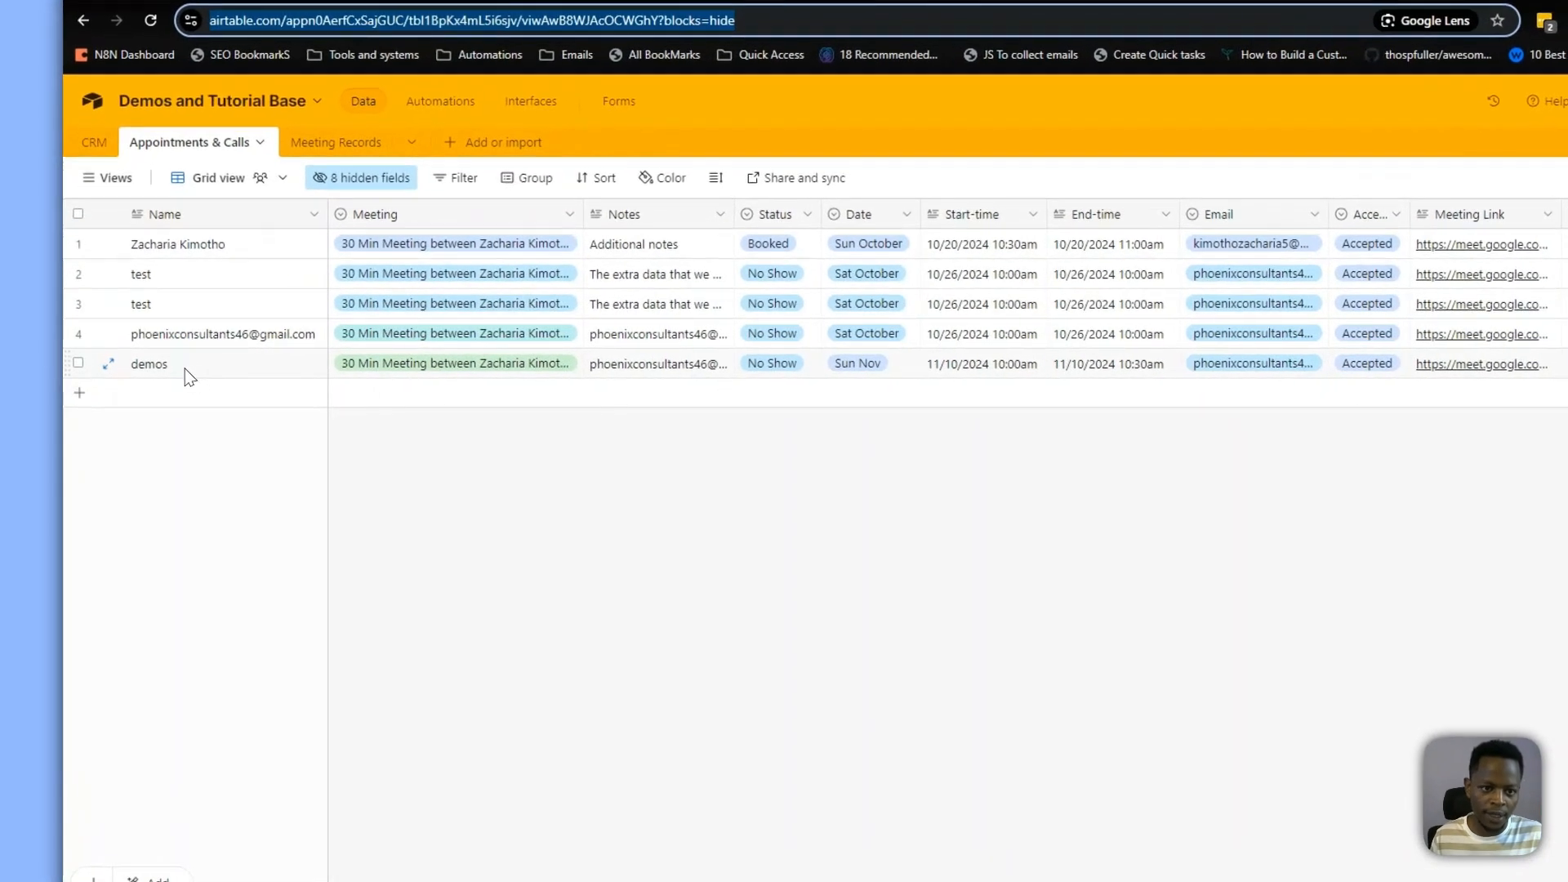
left_click(162, 362)
key("ctrl+v")
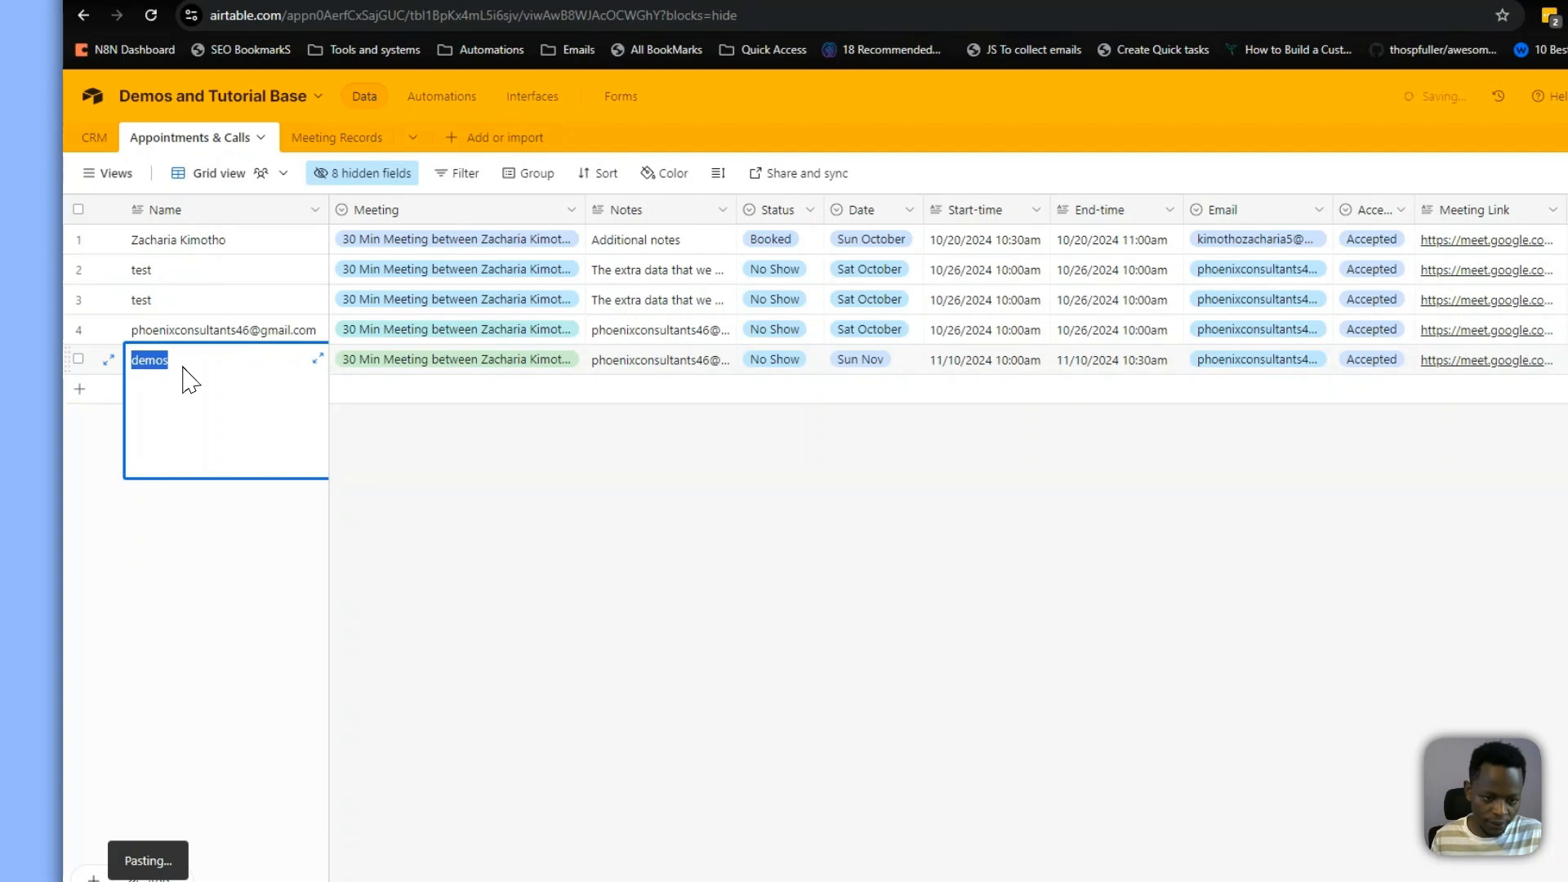
left_click(560, 538)
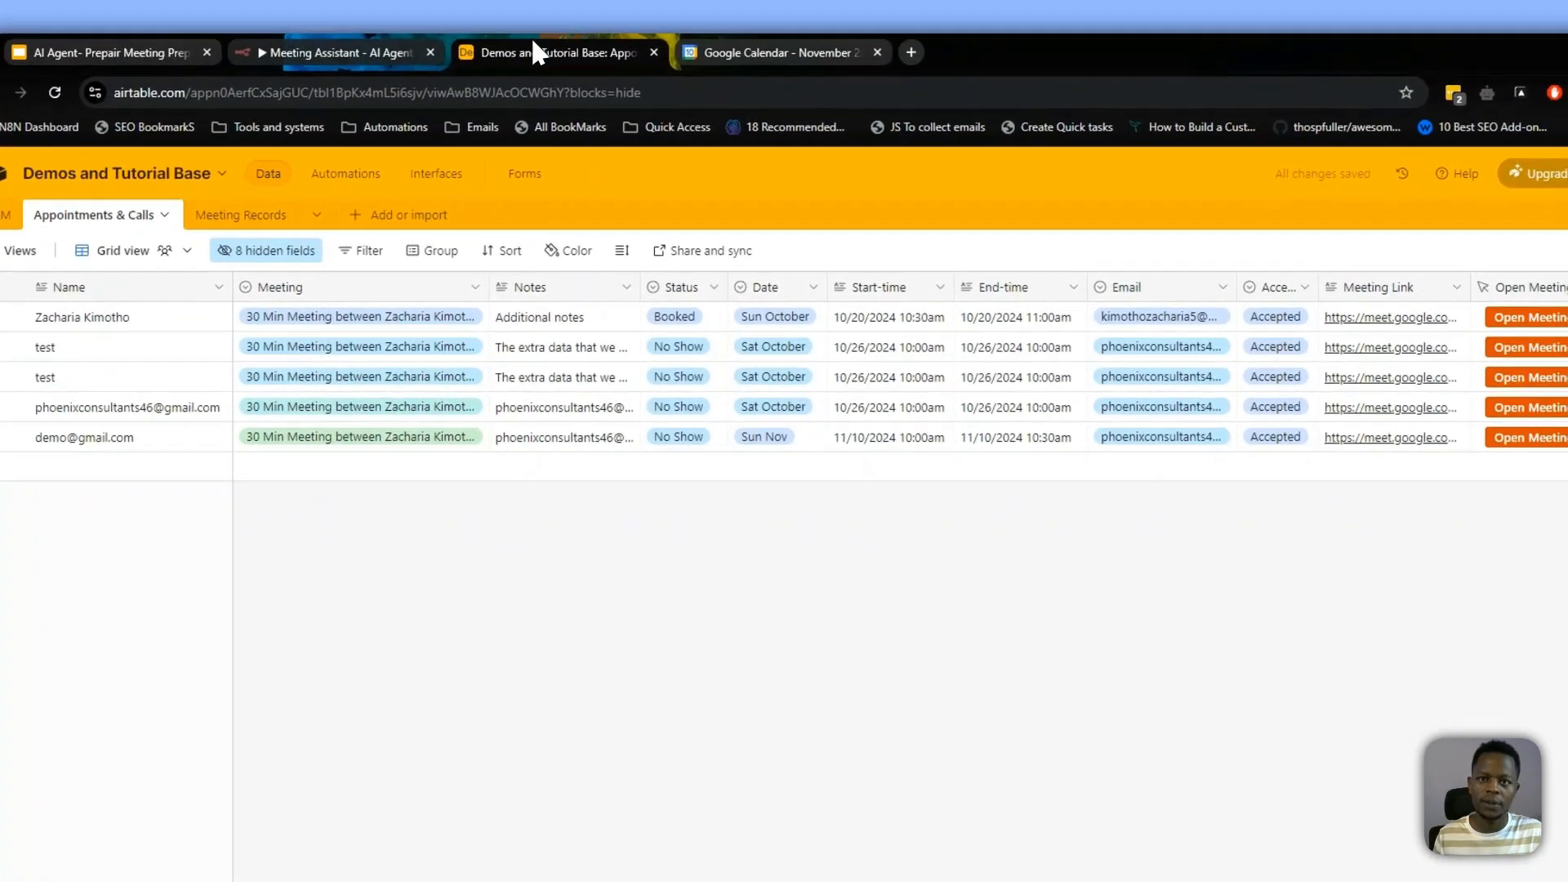
left_click(318, 54)
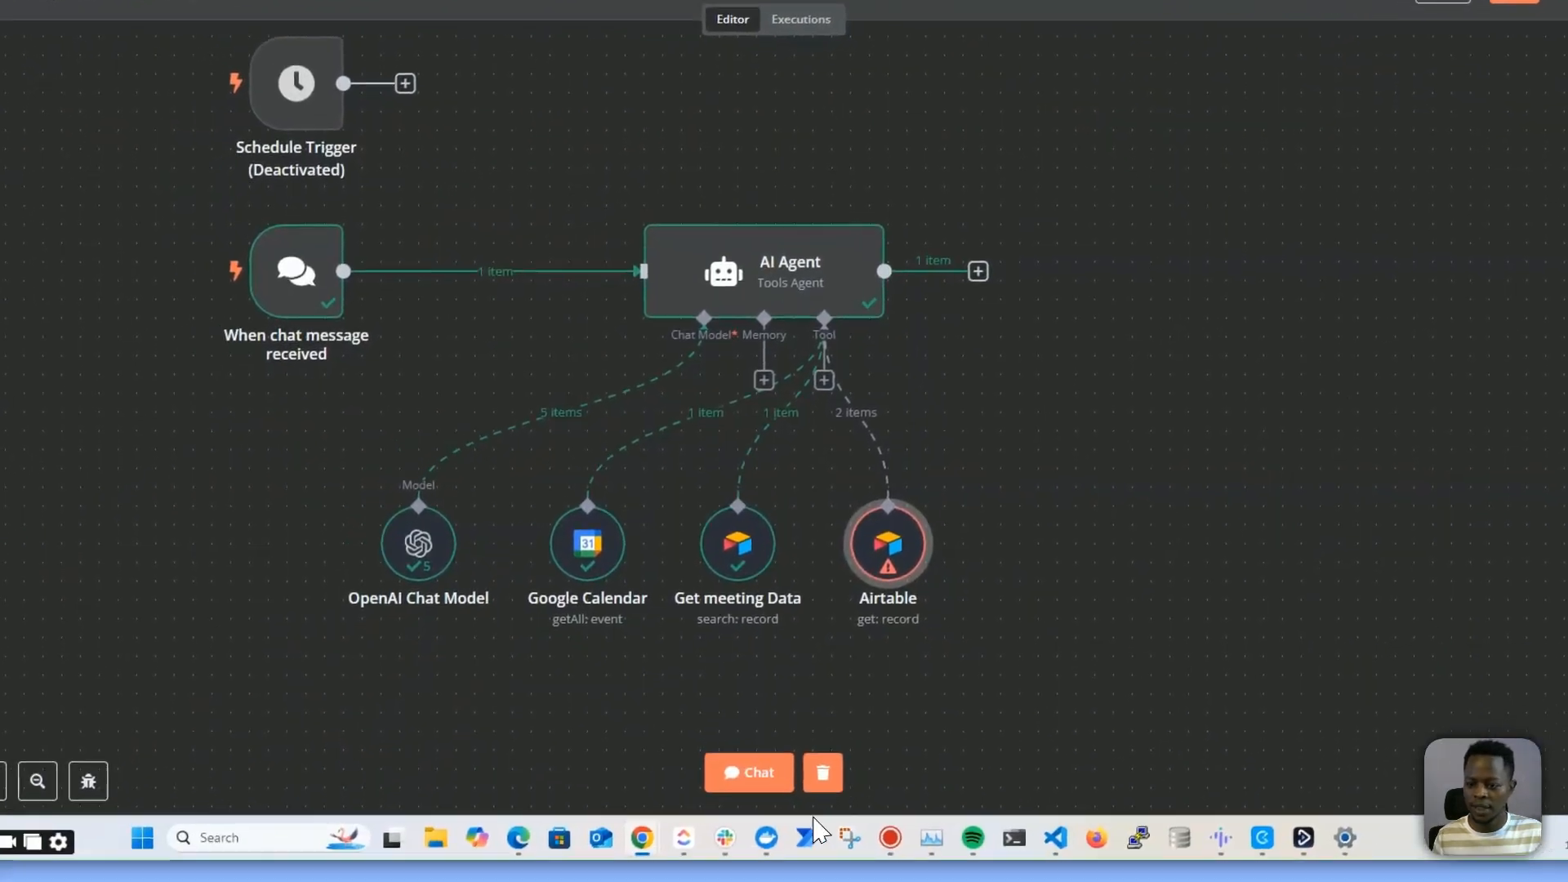
Send "hi" to the agent again and close the chat window
left_click(750, 768)
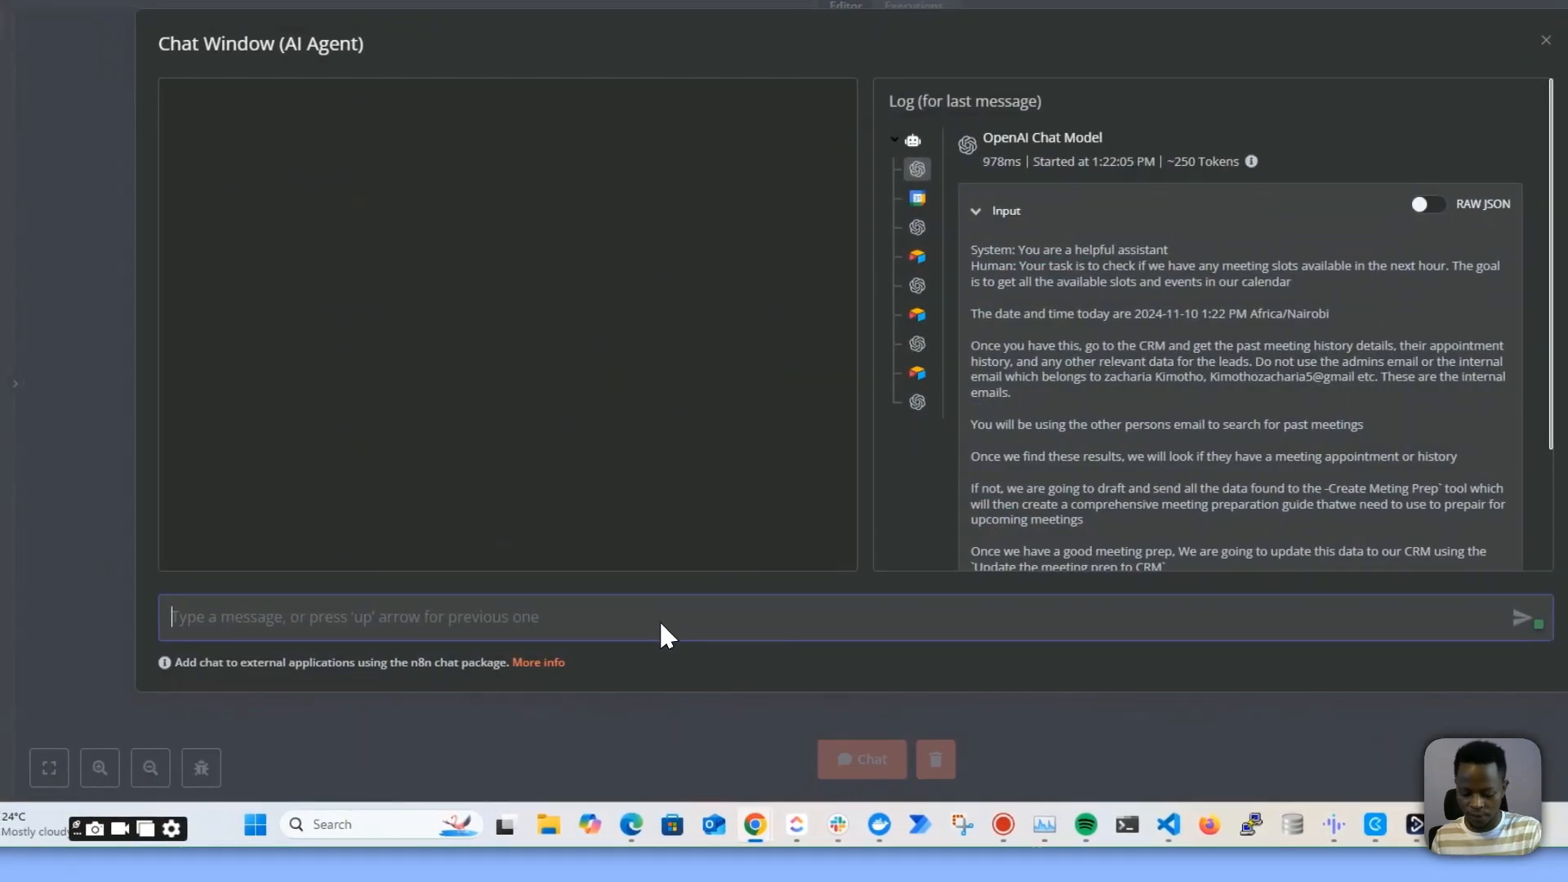
type("hi")
key("Return")
left_click(688, 5)
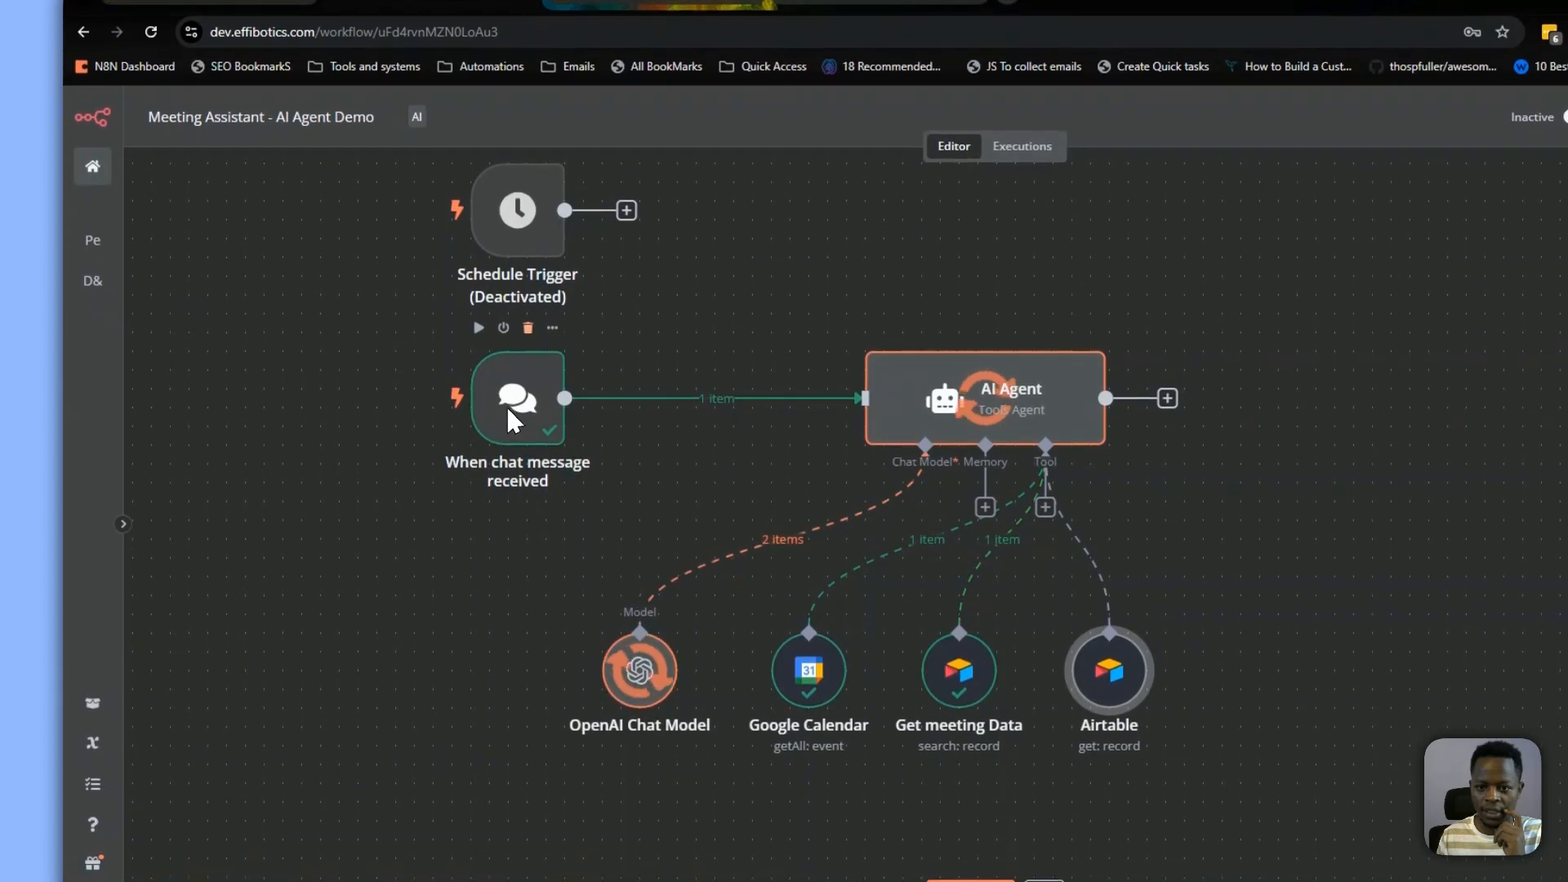
Replace the chat trigger with the Schedule Trigger as the AI Agent's input and test the workflow
left_click(527, 330)
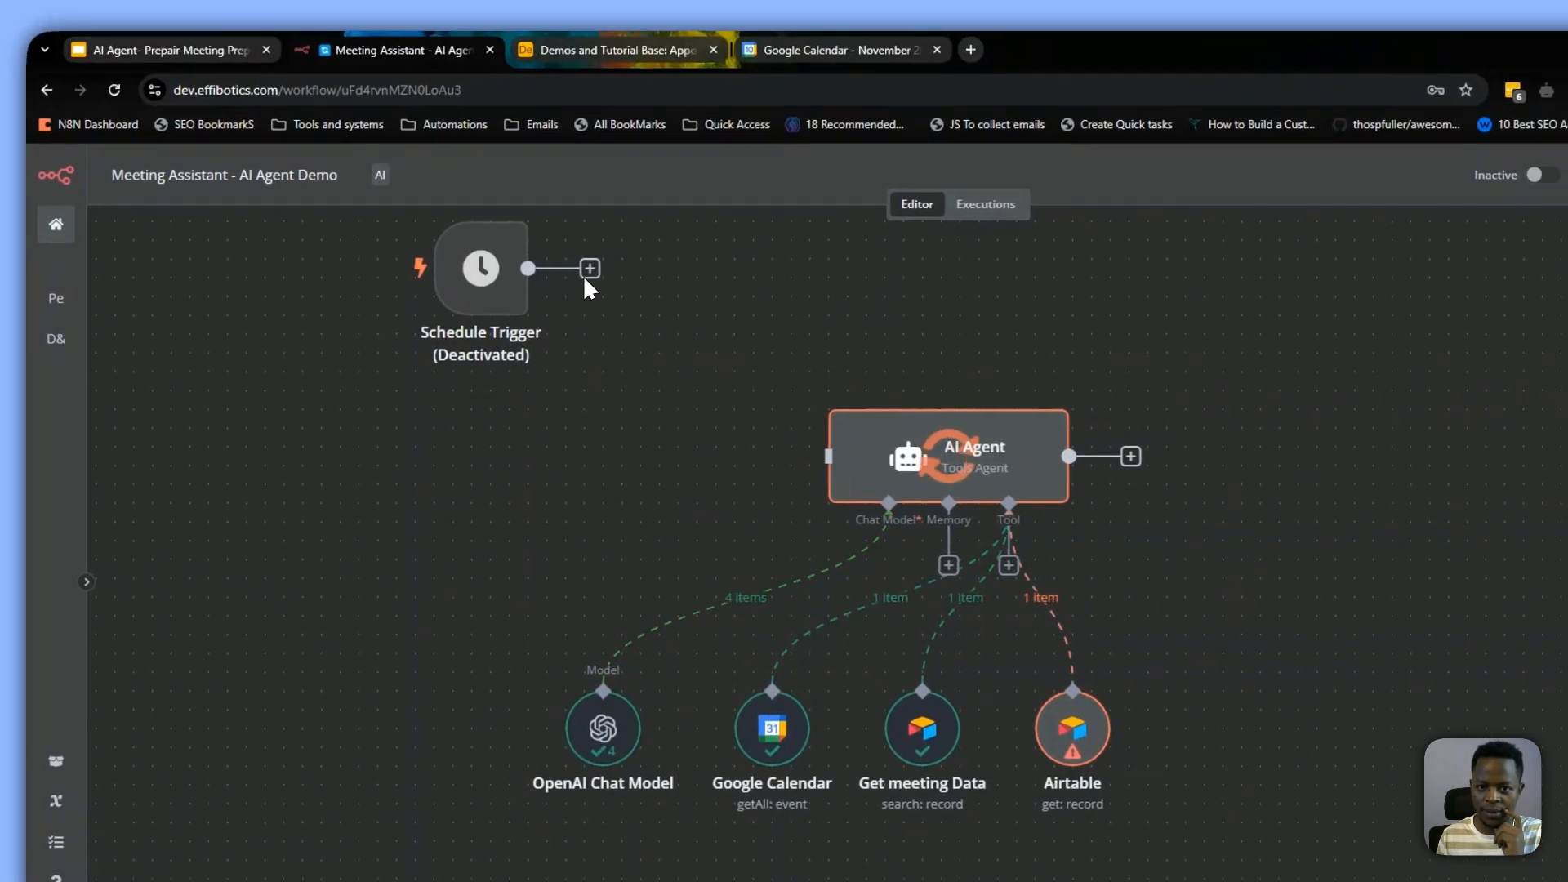
left_click_drag(565, 213, 883, 425)
left_click_drag(495, 293, 628, 393)
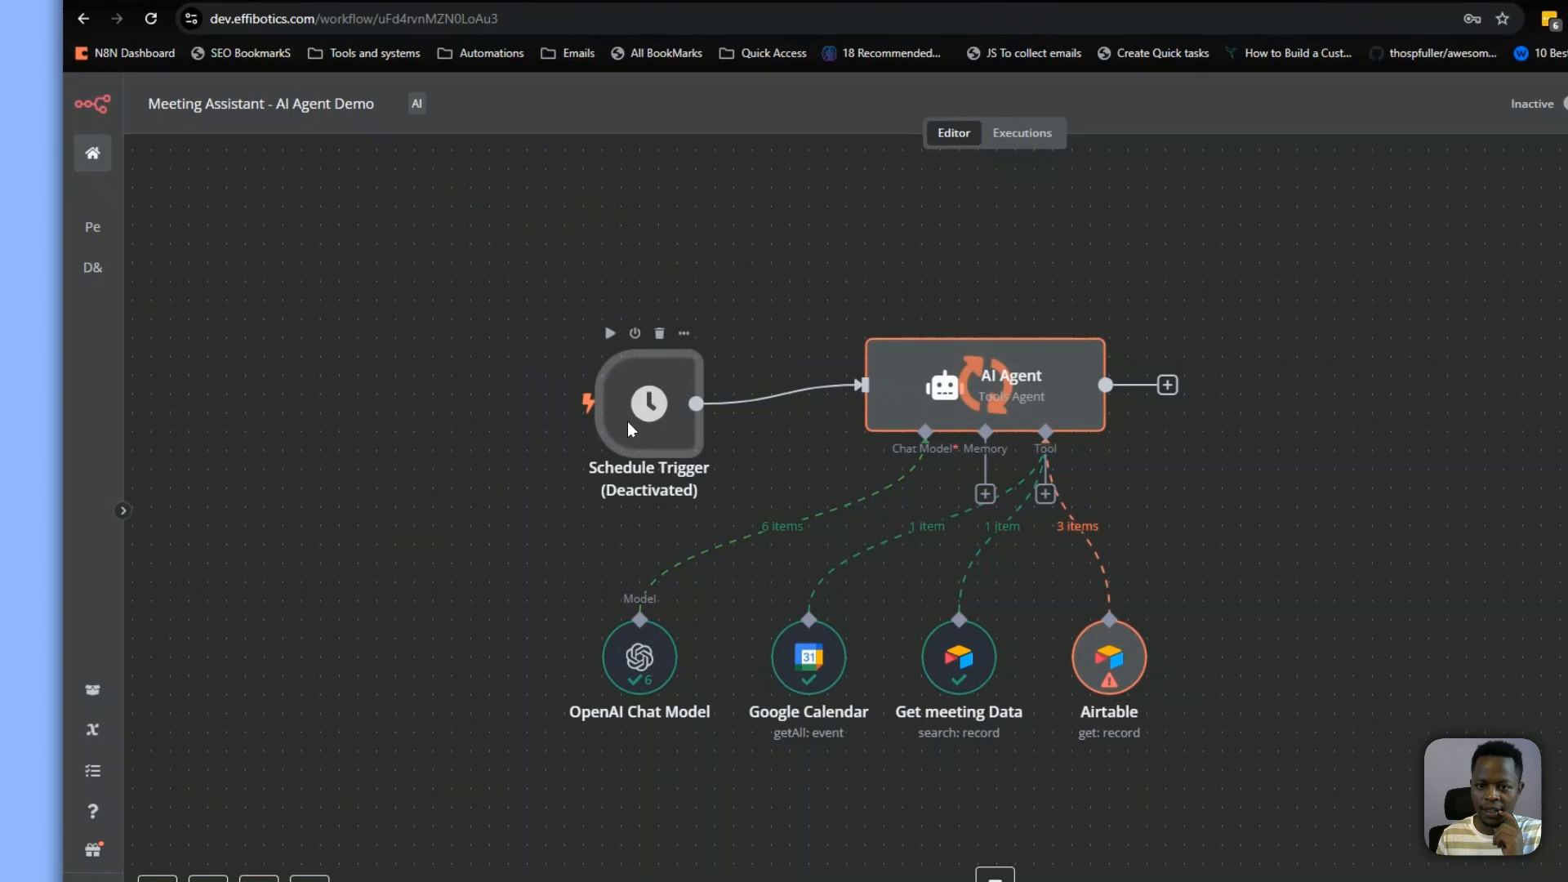
left_click(635, 297)
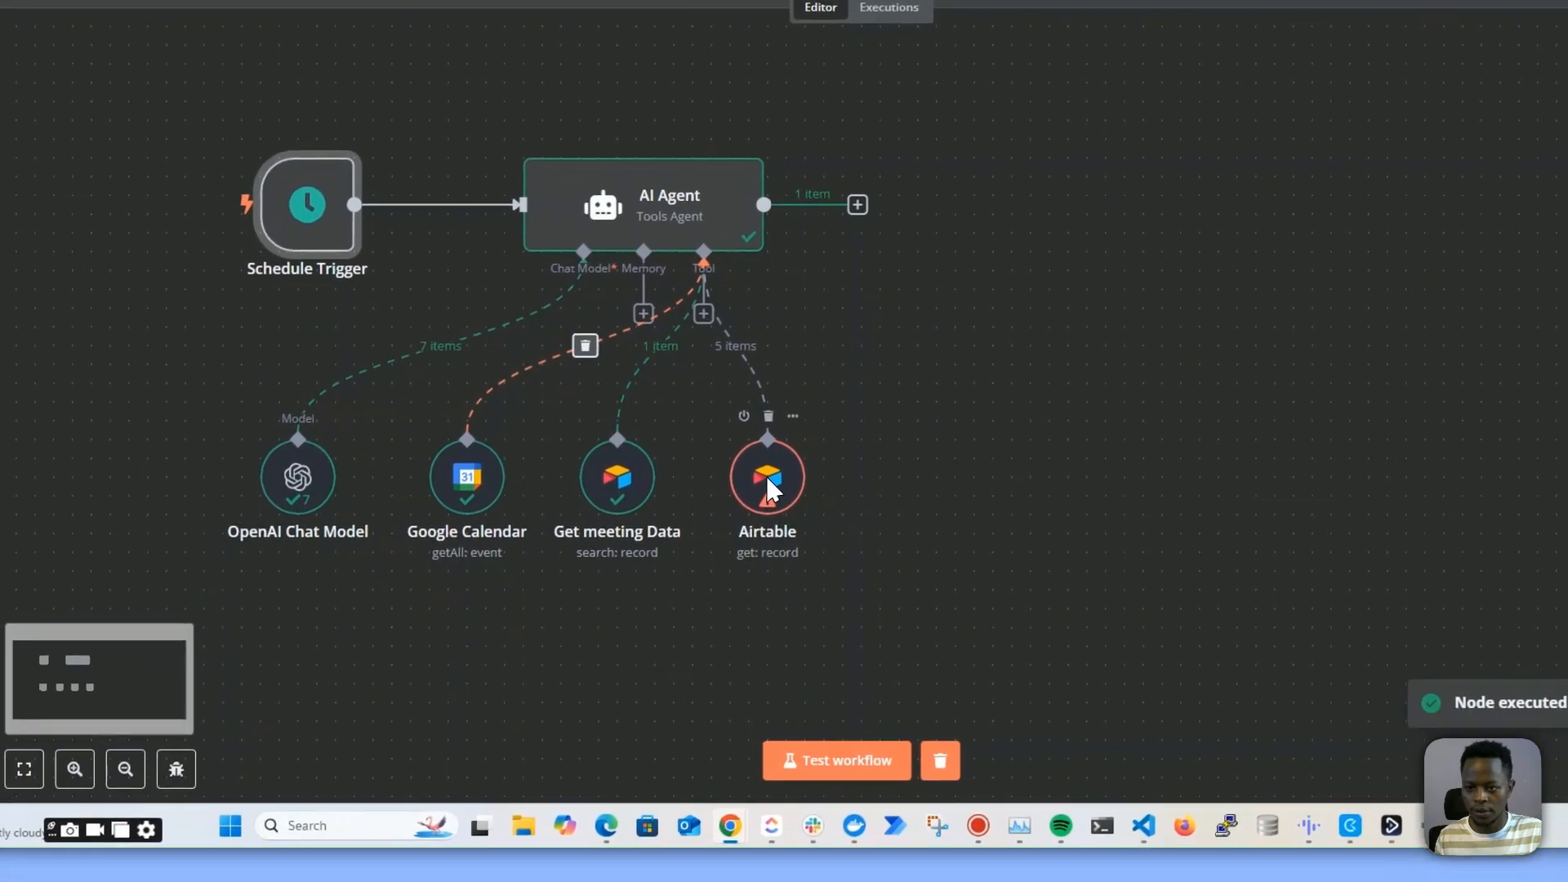
Open the Airtable tool node to check its output, then switch to the Airtable tab
double_click(756, 584)
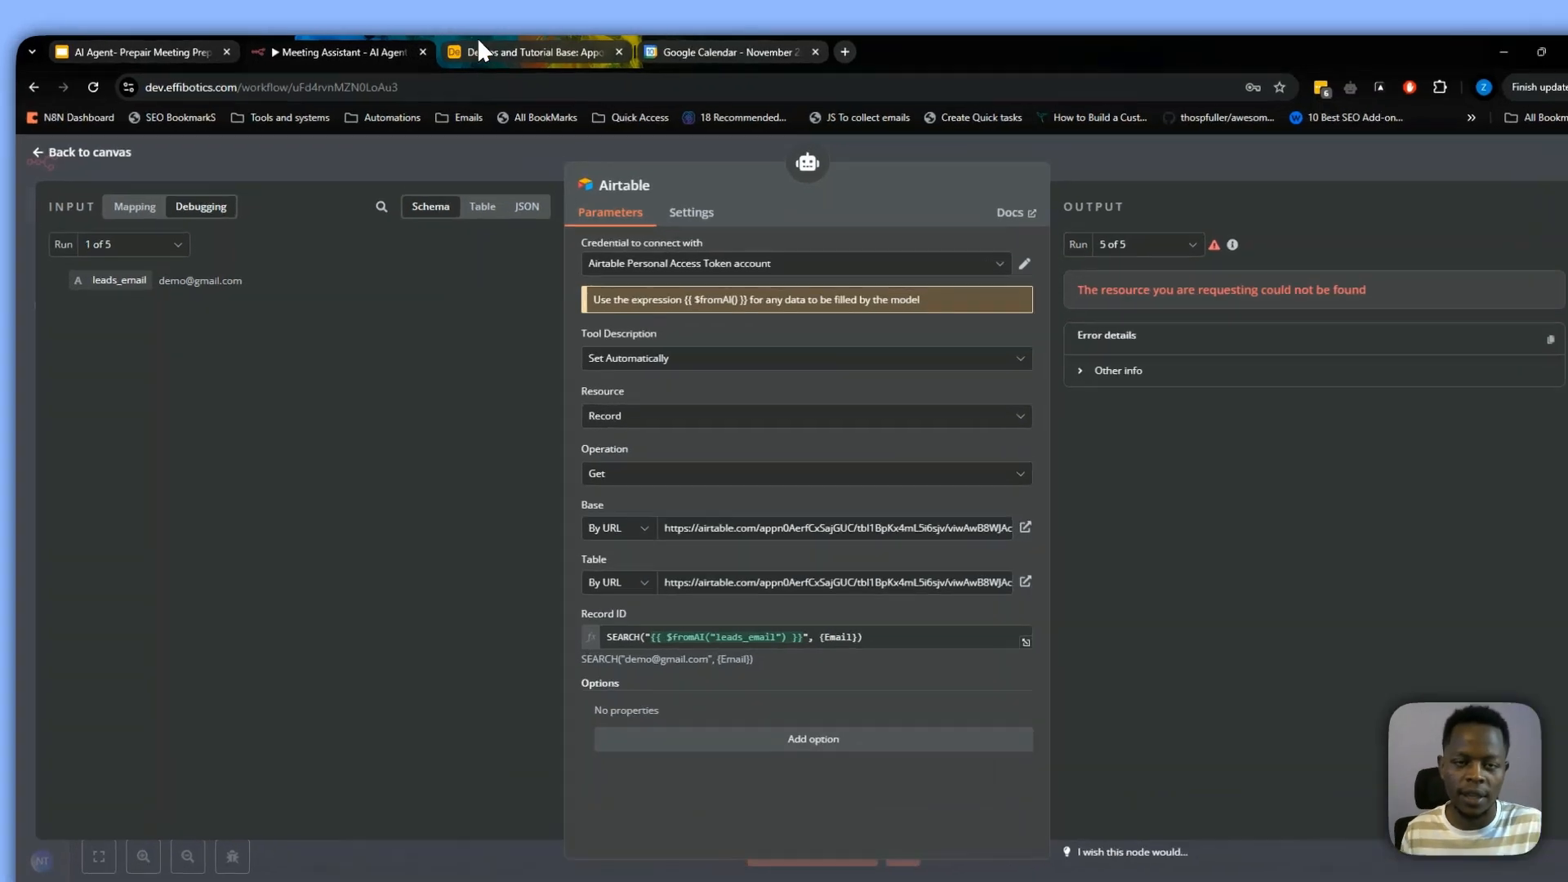
left_click(498, 51)
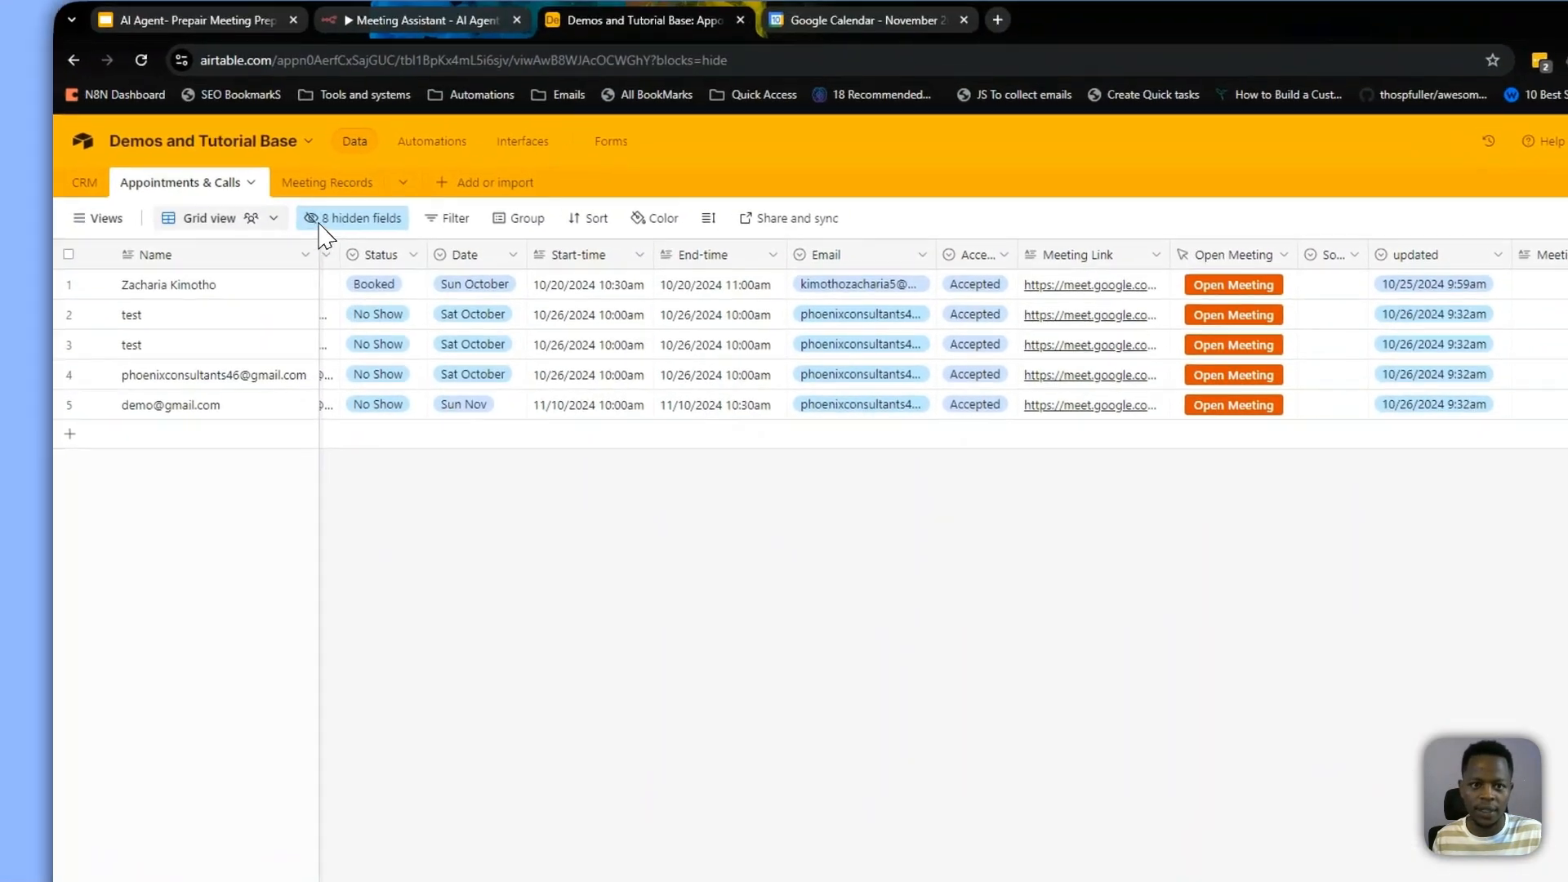
Paste the lead's e-mail address into the last appointment record's Email field in Airtable, then return to the workflow
left_click(163, 50)
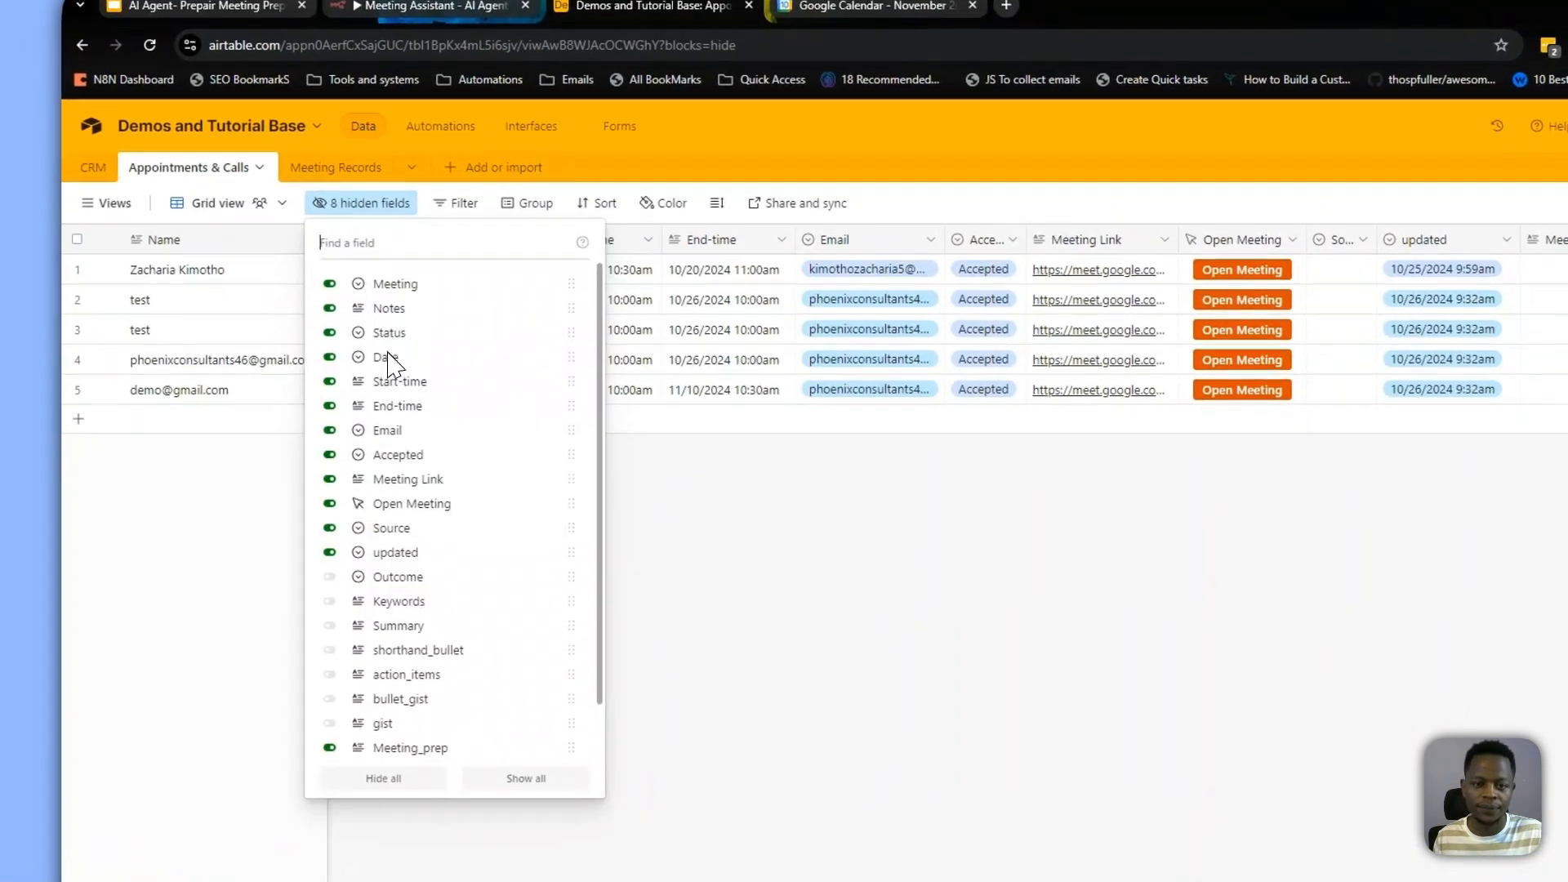
left_click(762, 642)
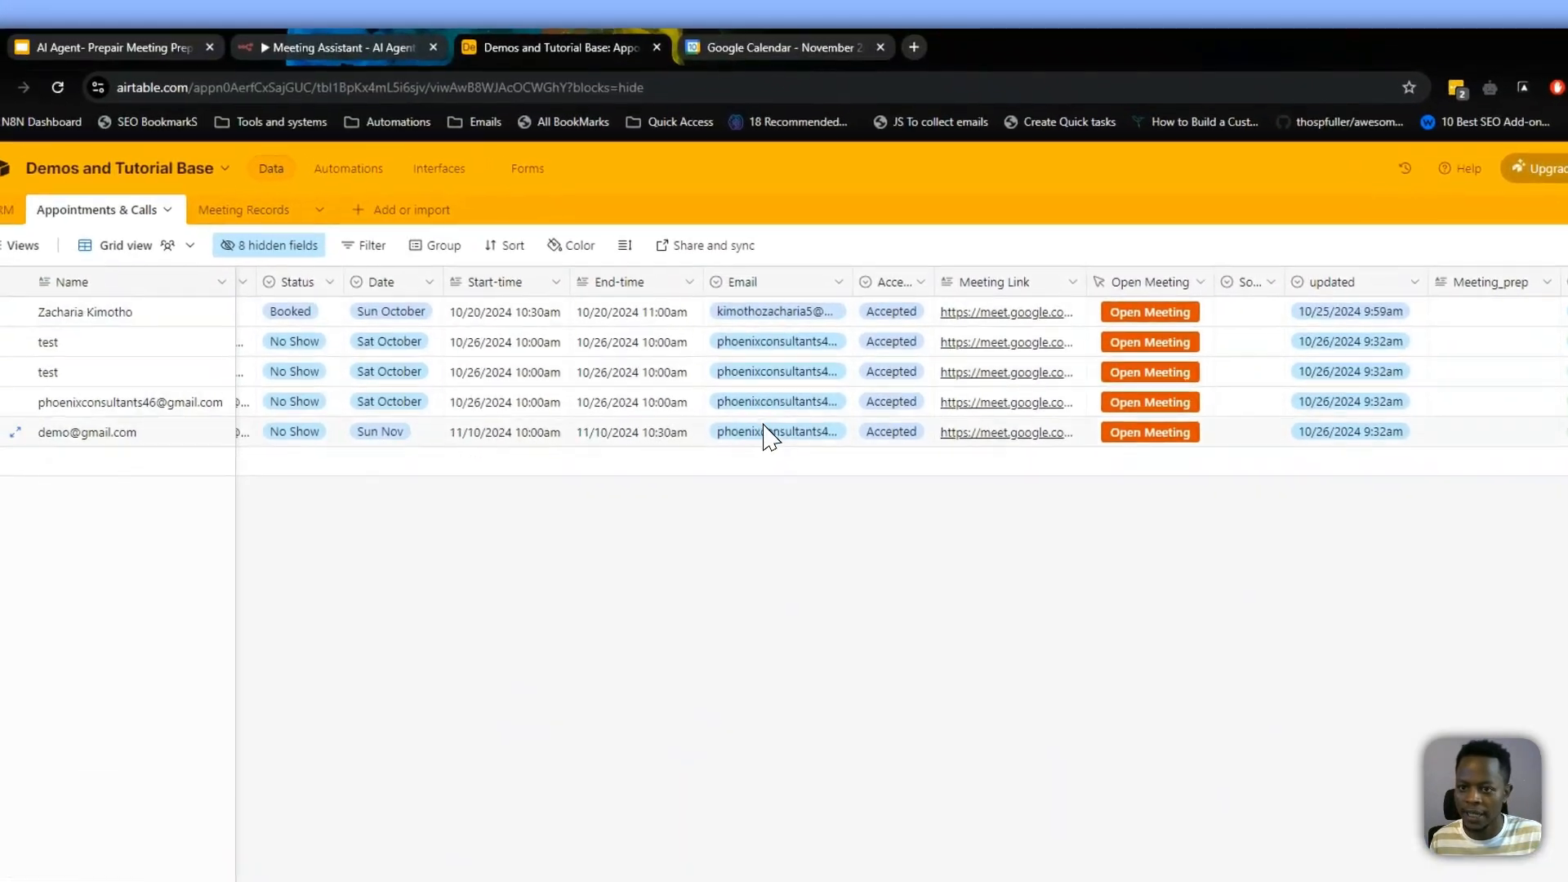
left_click(772, 435)
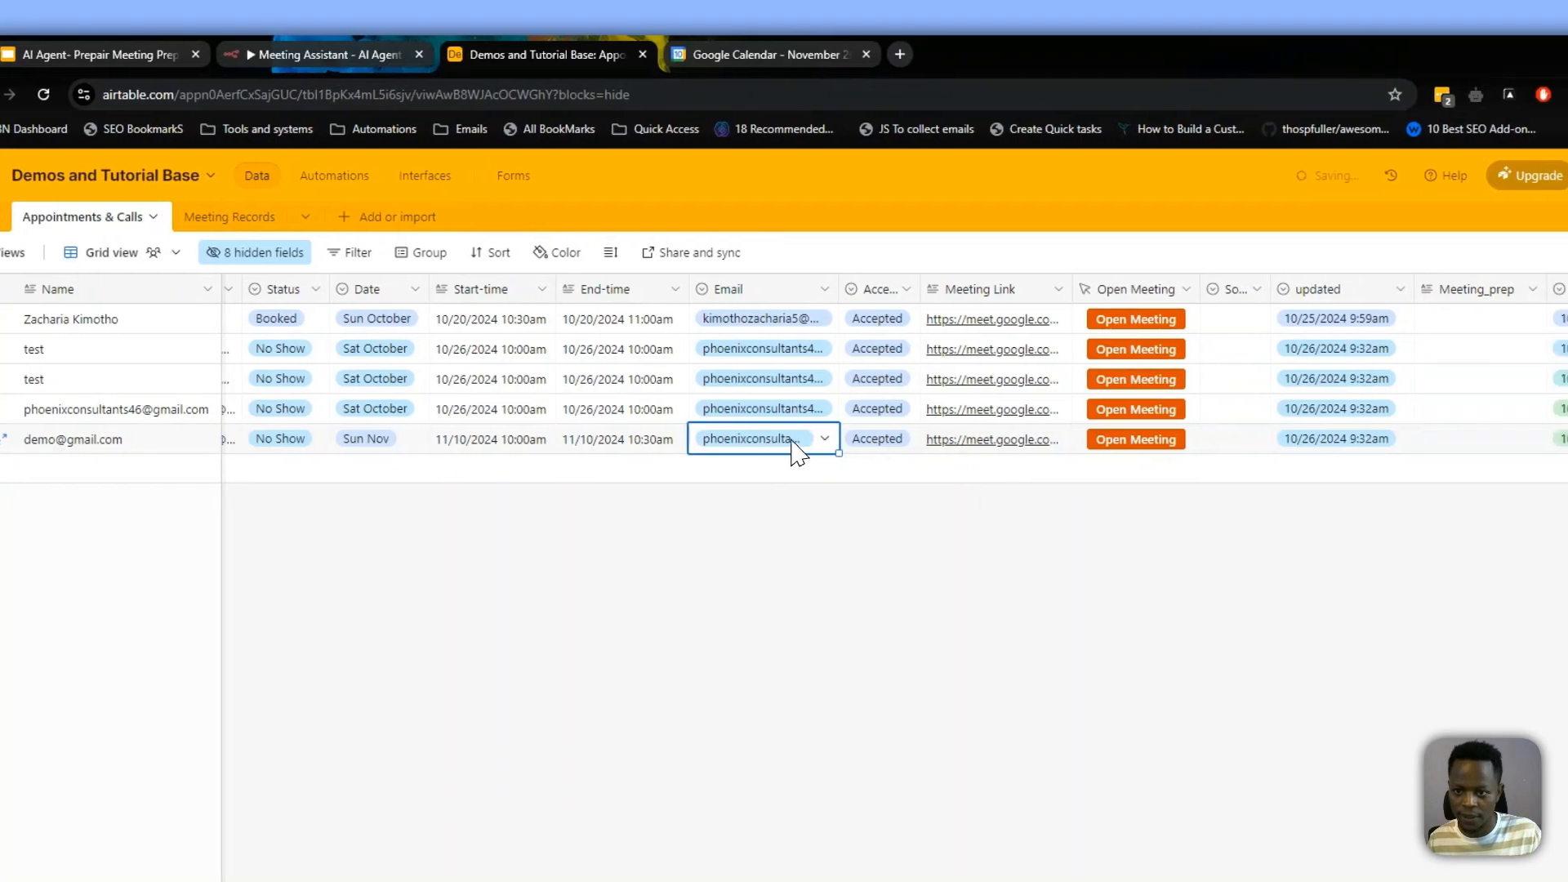
key("ctrl+v")
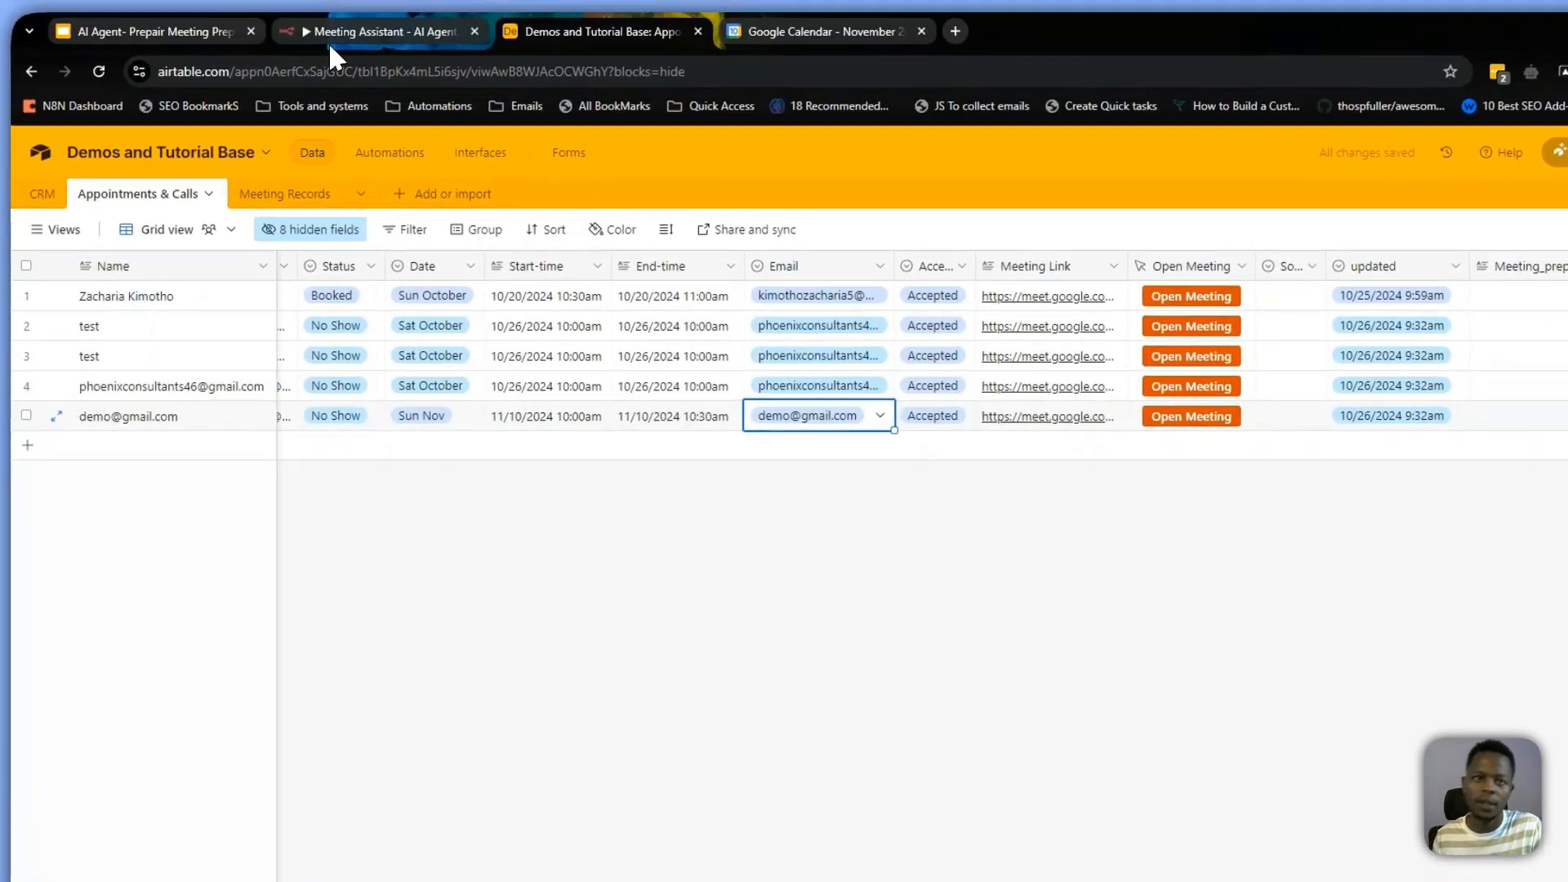
left_click(330, 42)
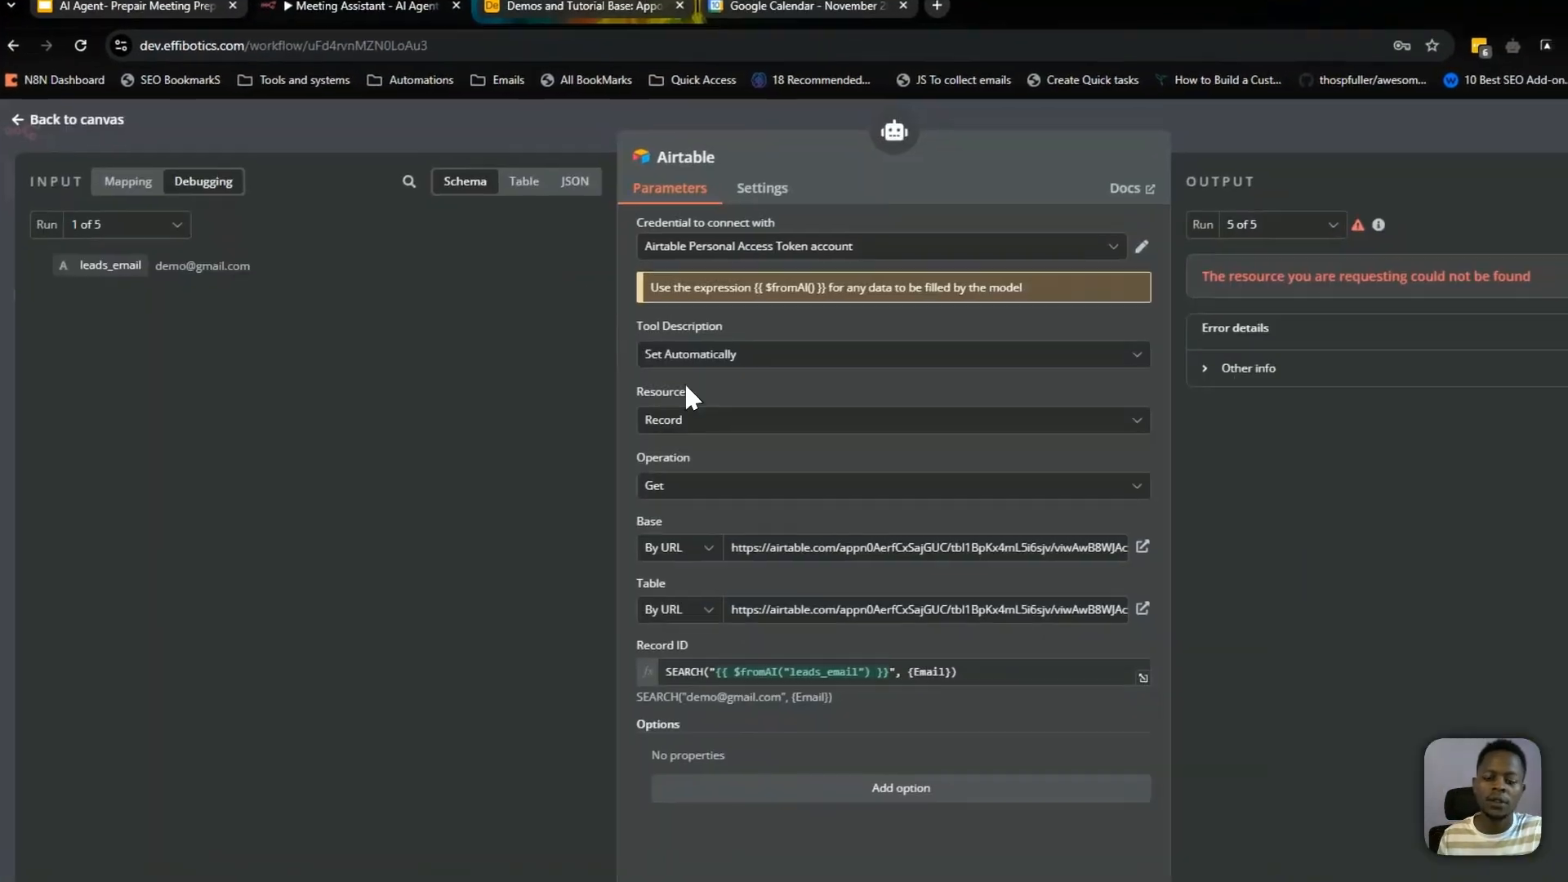
Close the Airtable tool node and test the workflow again
key("Escape")
left_click(796, 760)
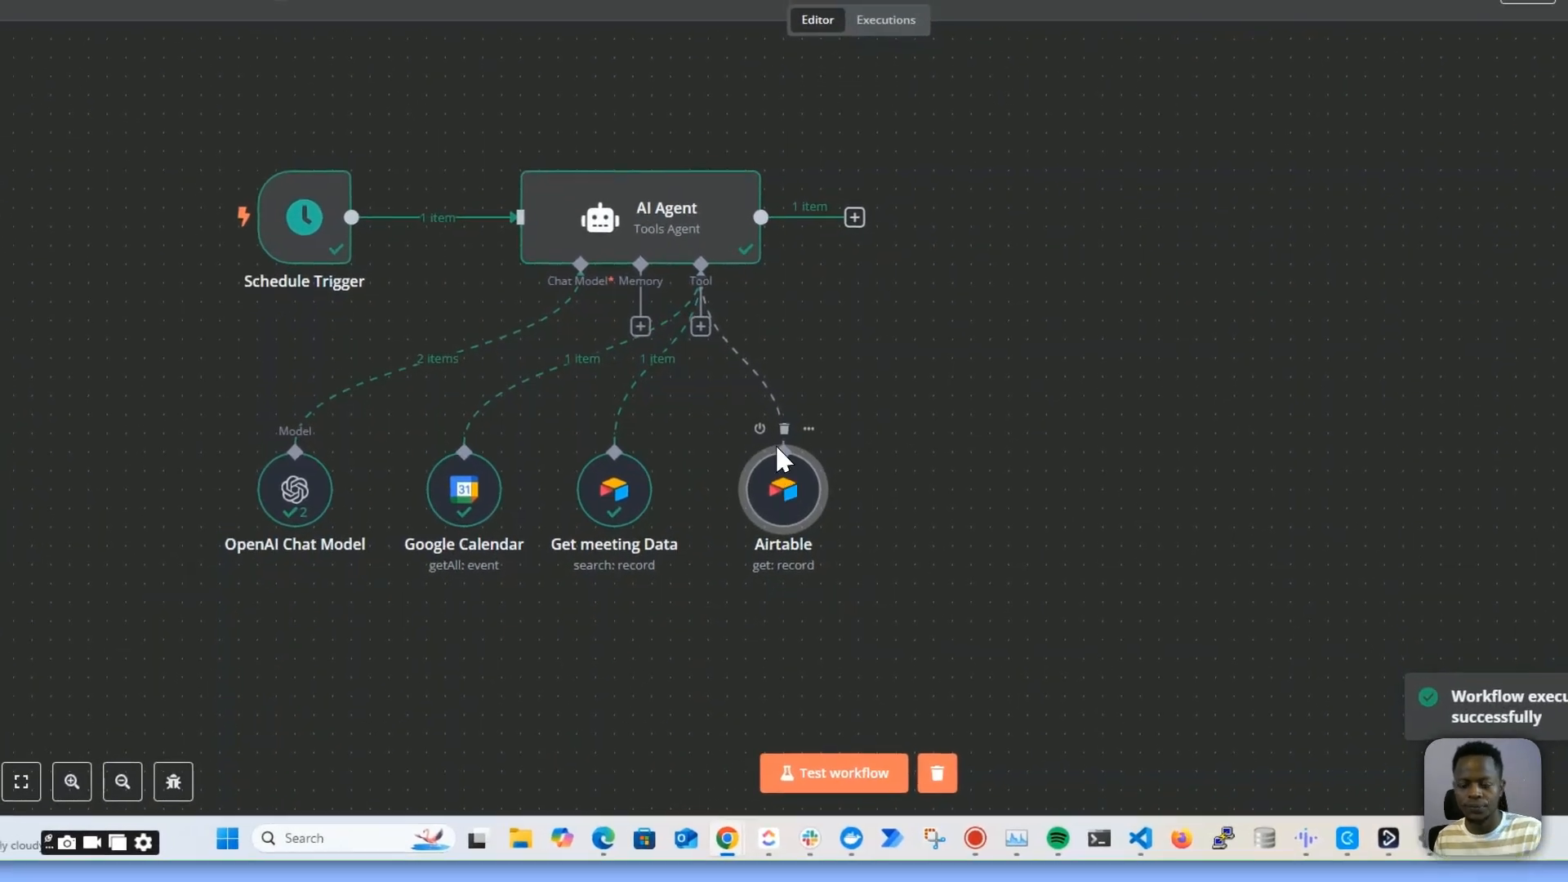
Set the Airtable tool's description manually, appending "Call this tool to get the appointment data and history for the leads"
double_click(748, 549)
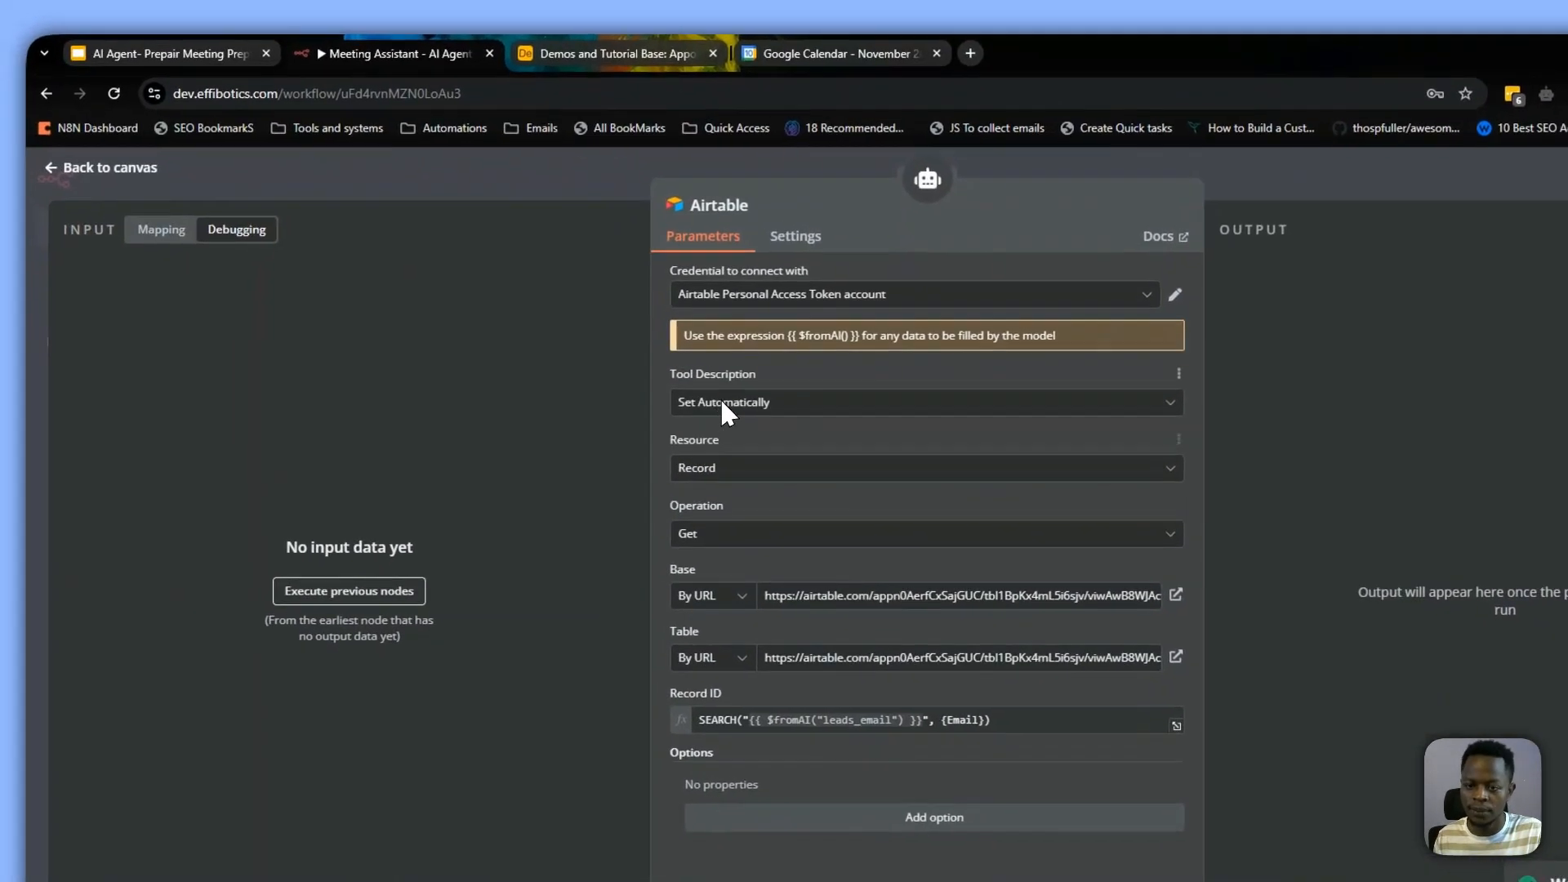
left_click(472, 394)
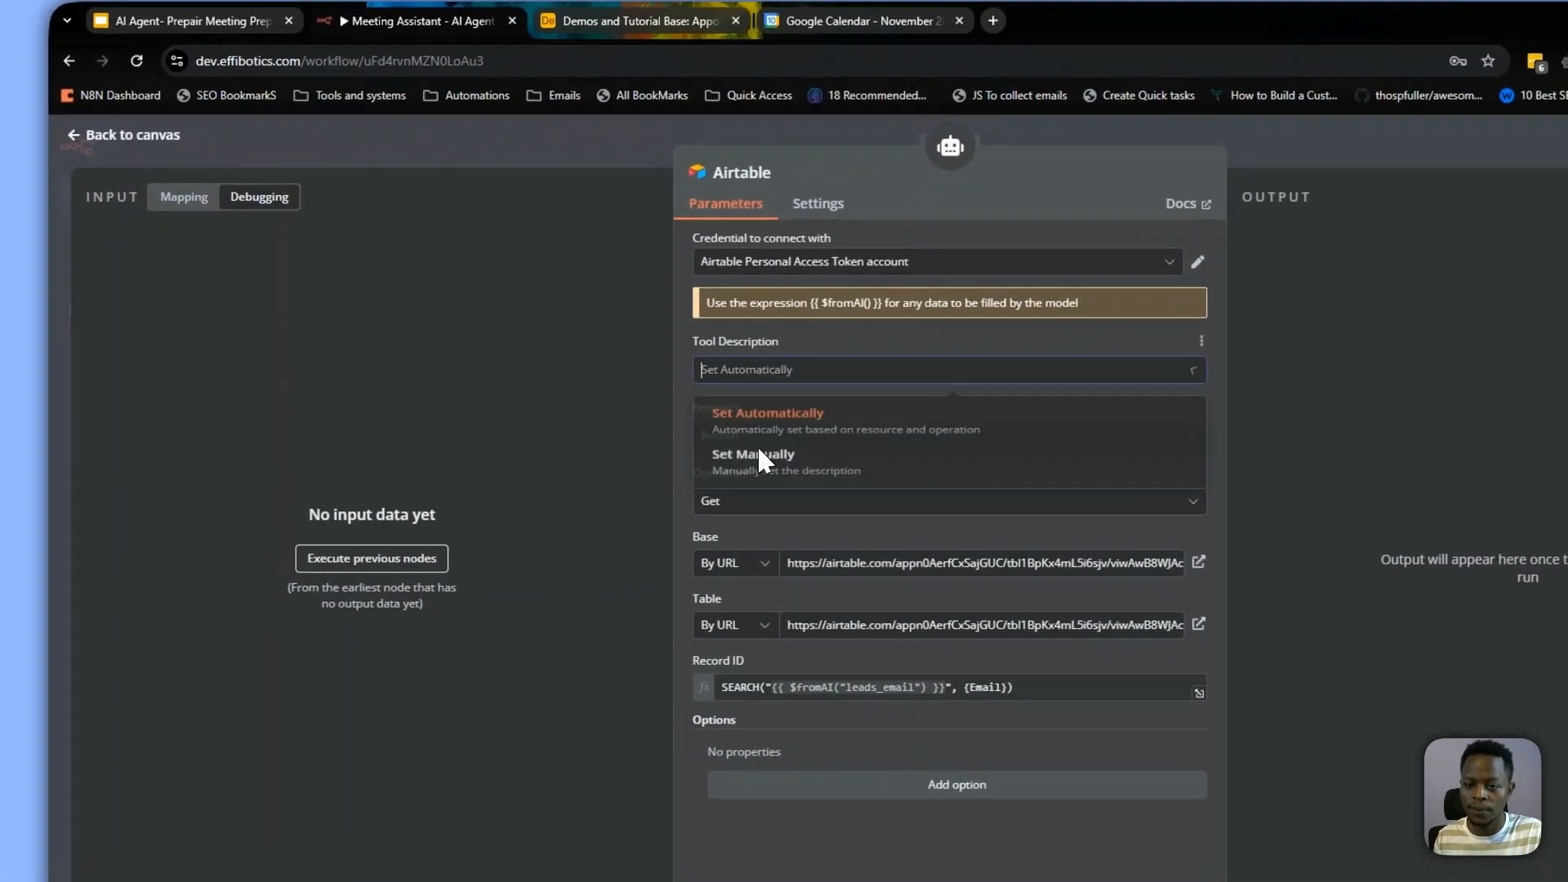
left_click(460, 471)
left_click(978, 417)
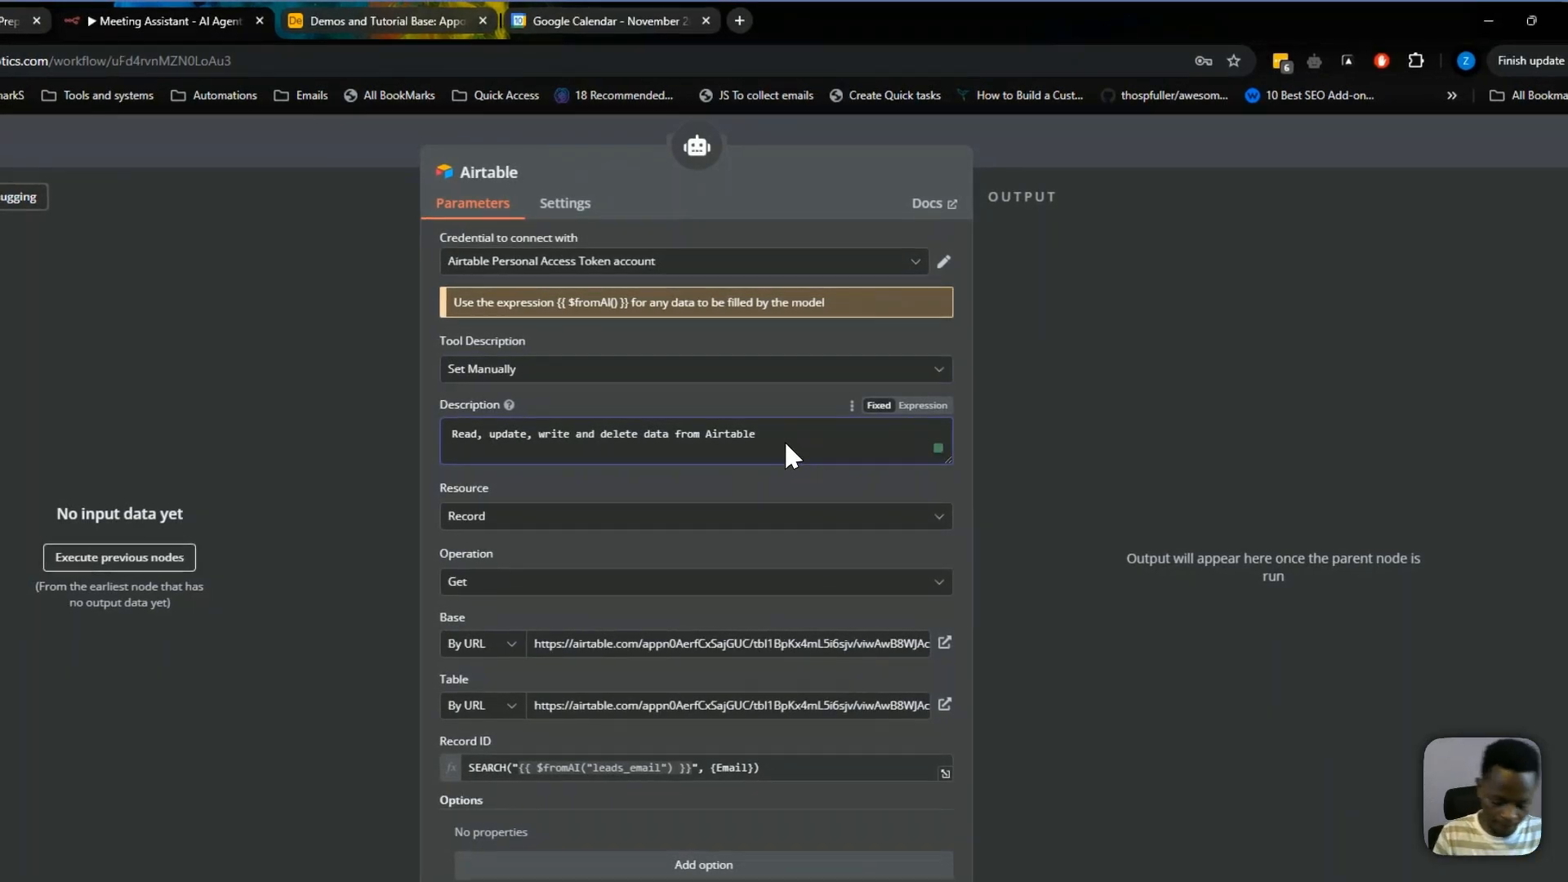
type(". Call this")
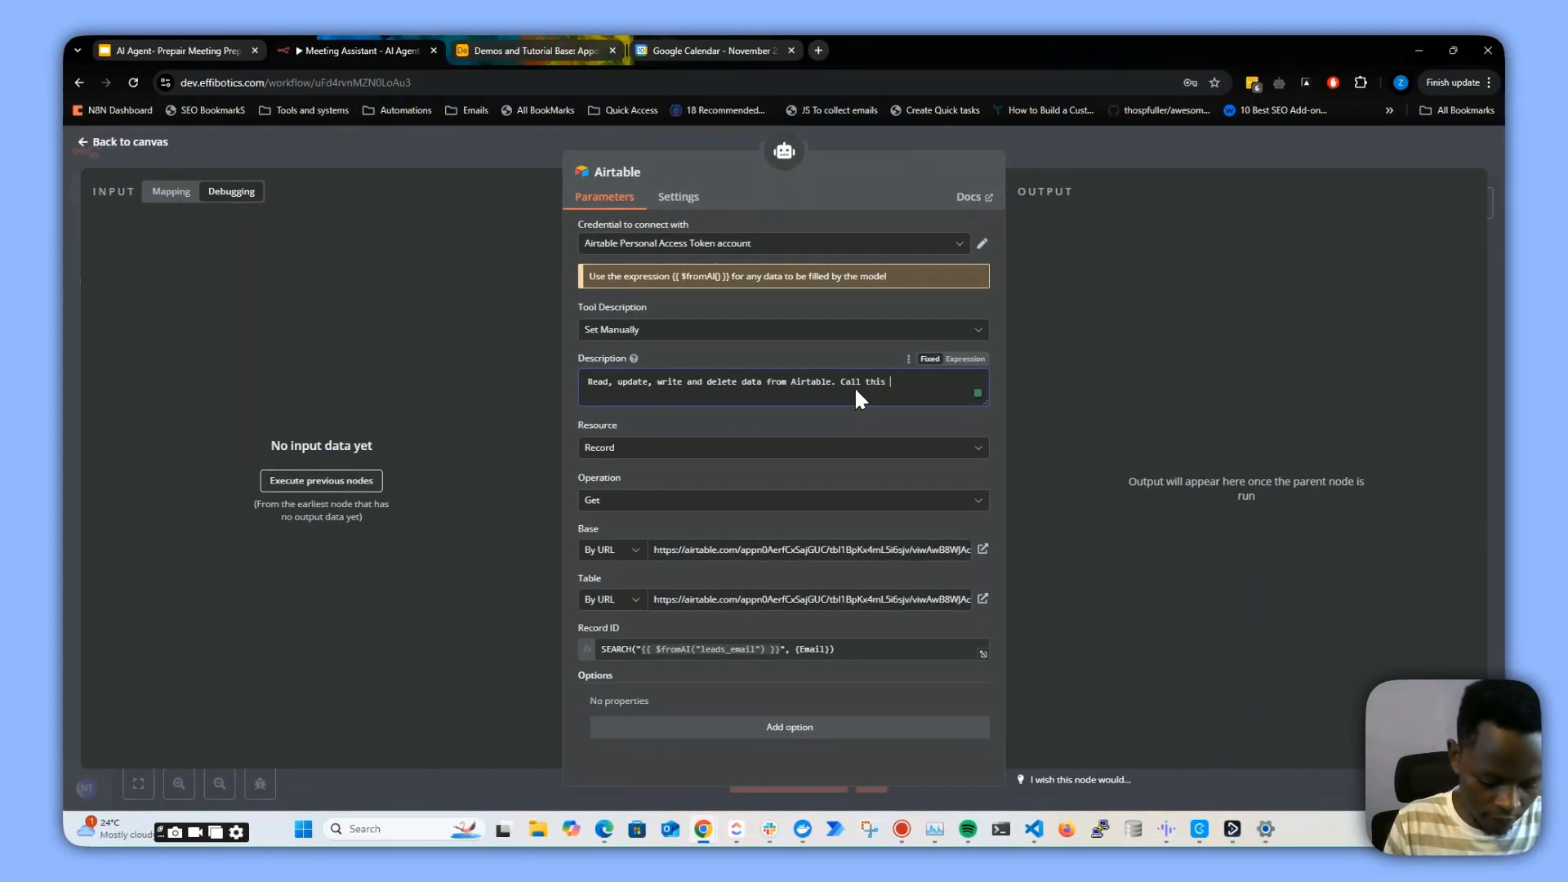
type(" tool to get the ")
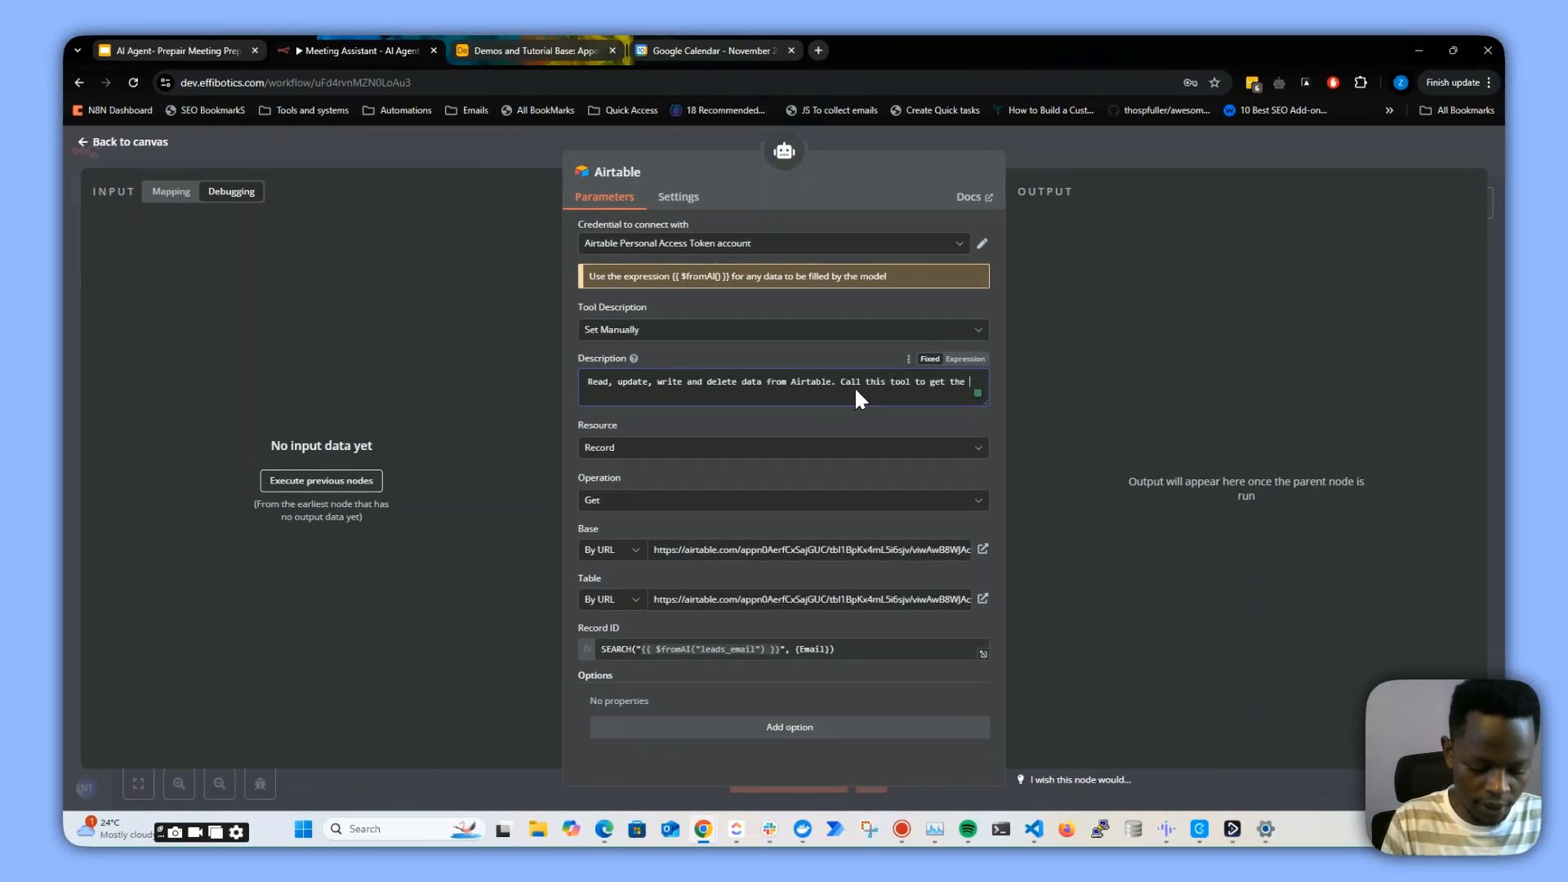
type("mee")
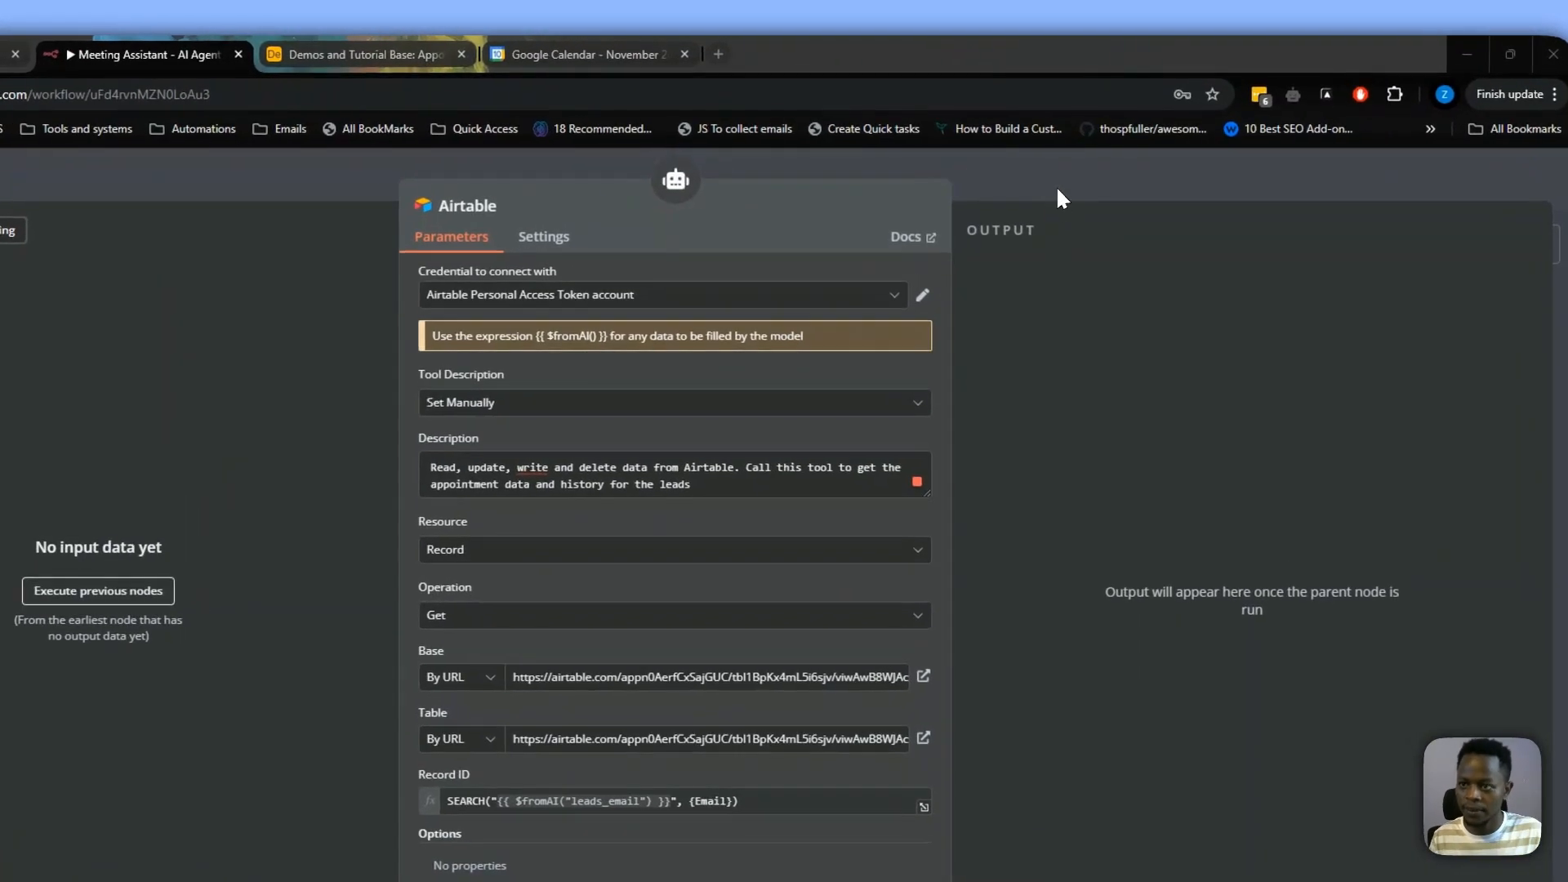
left_click(1089, 153)
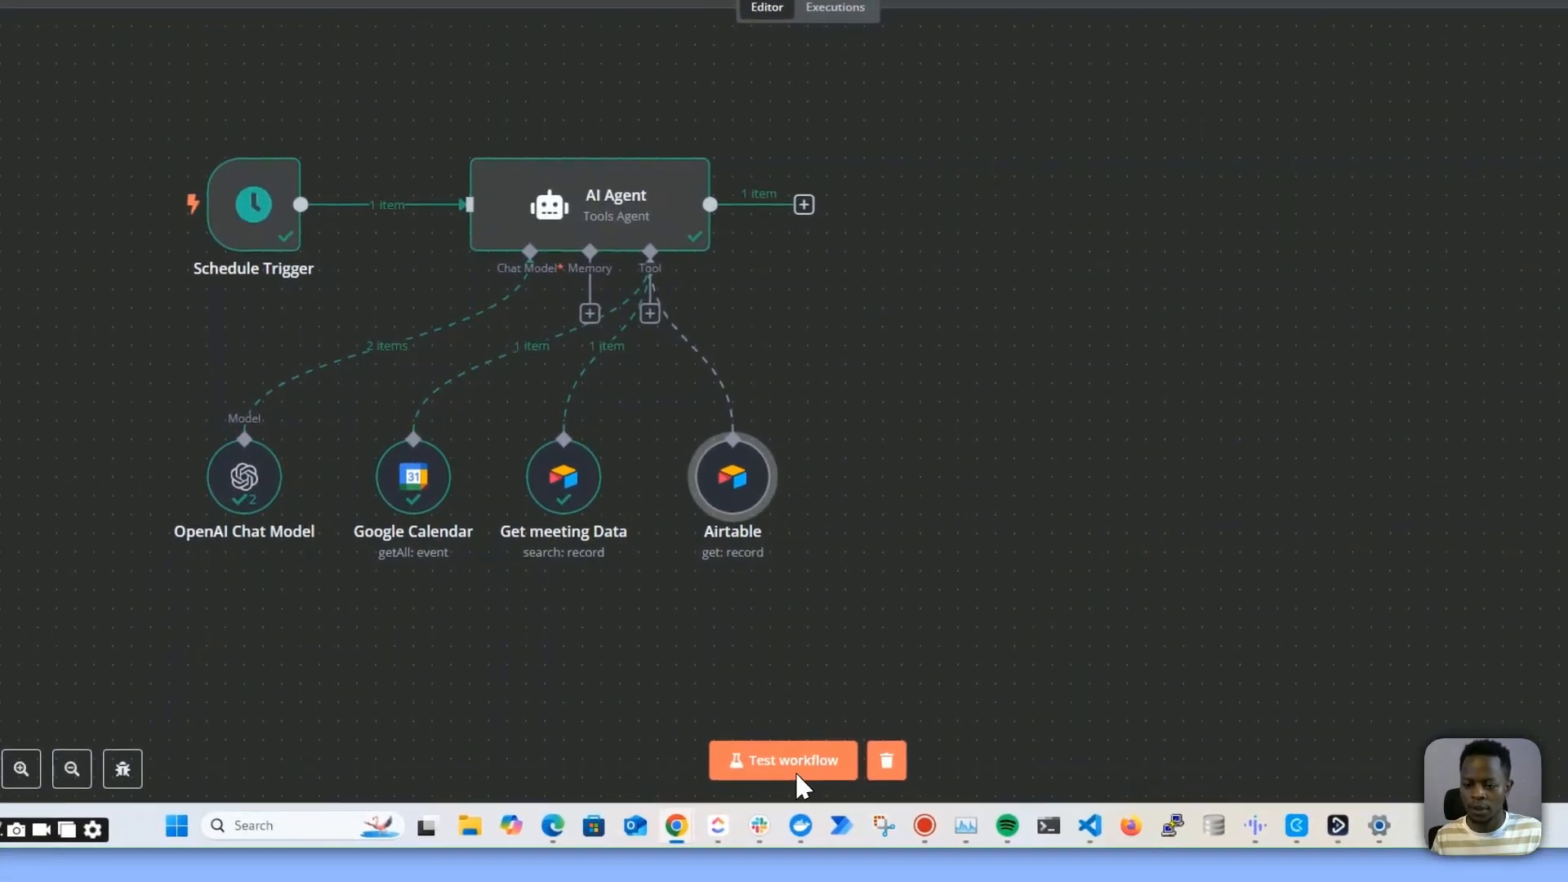
Test the workflow with the updated Airtable tool description
left_click(797, 776)
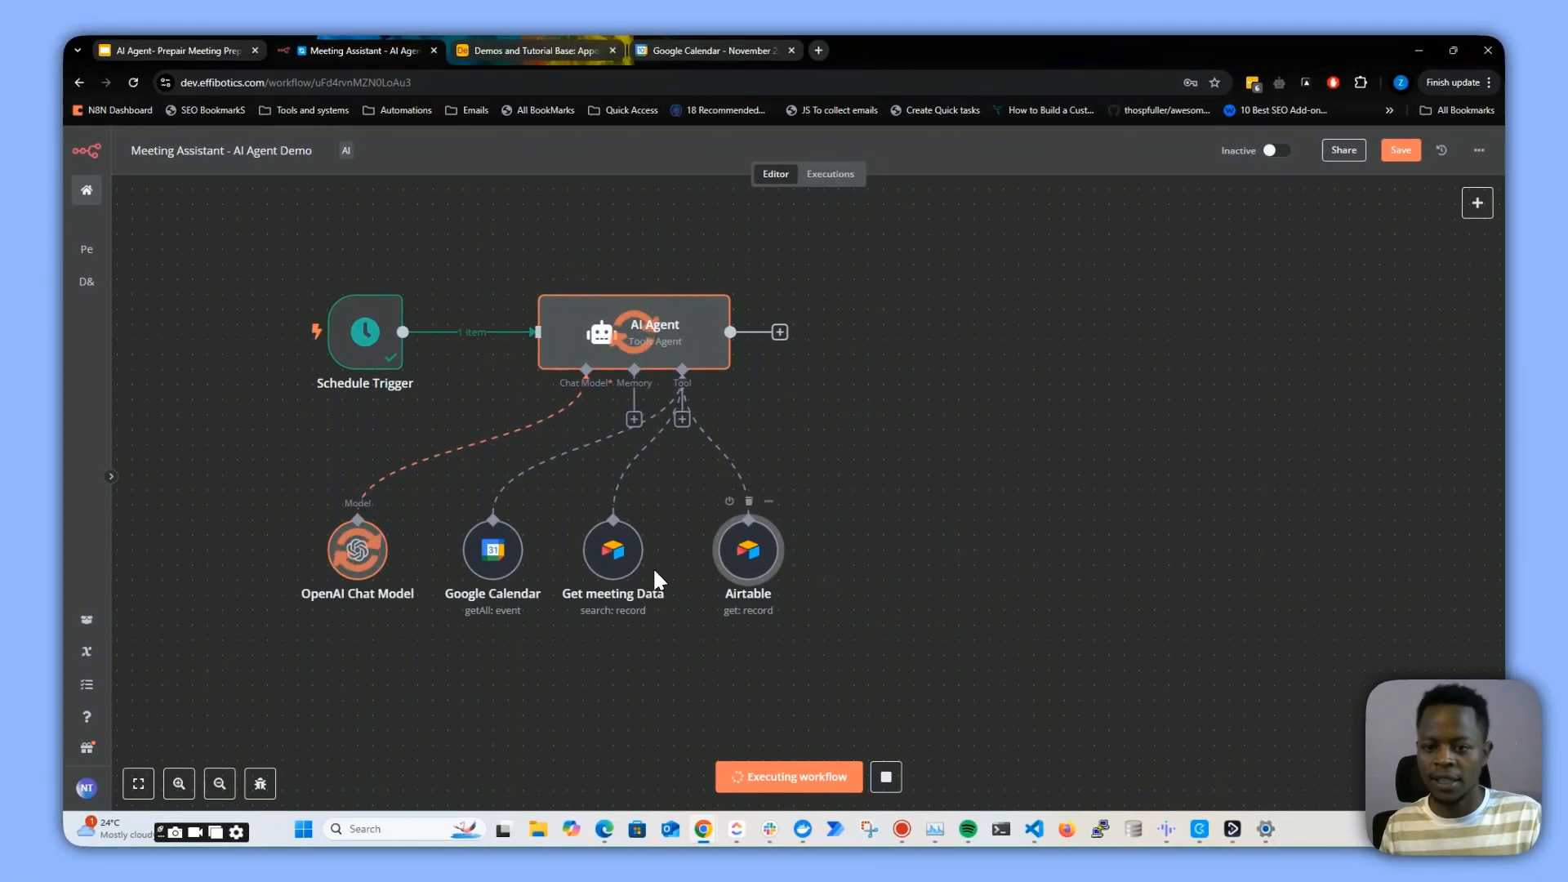
left_click_drag(740, 557, 732, 562)
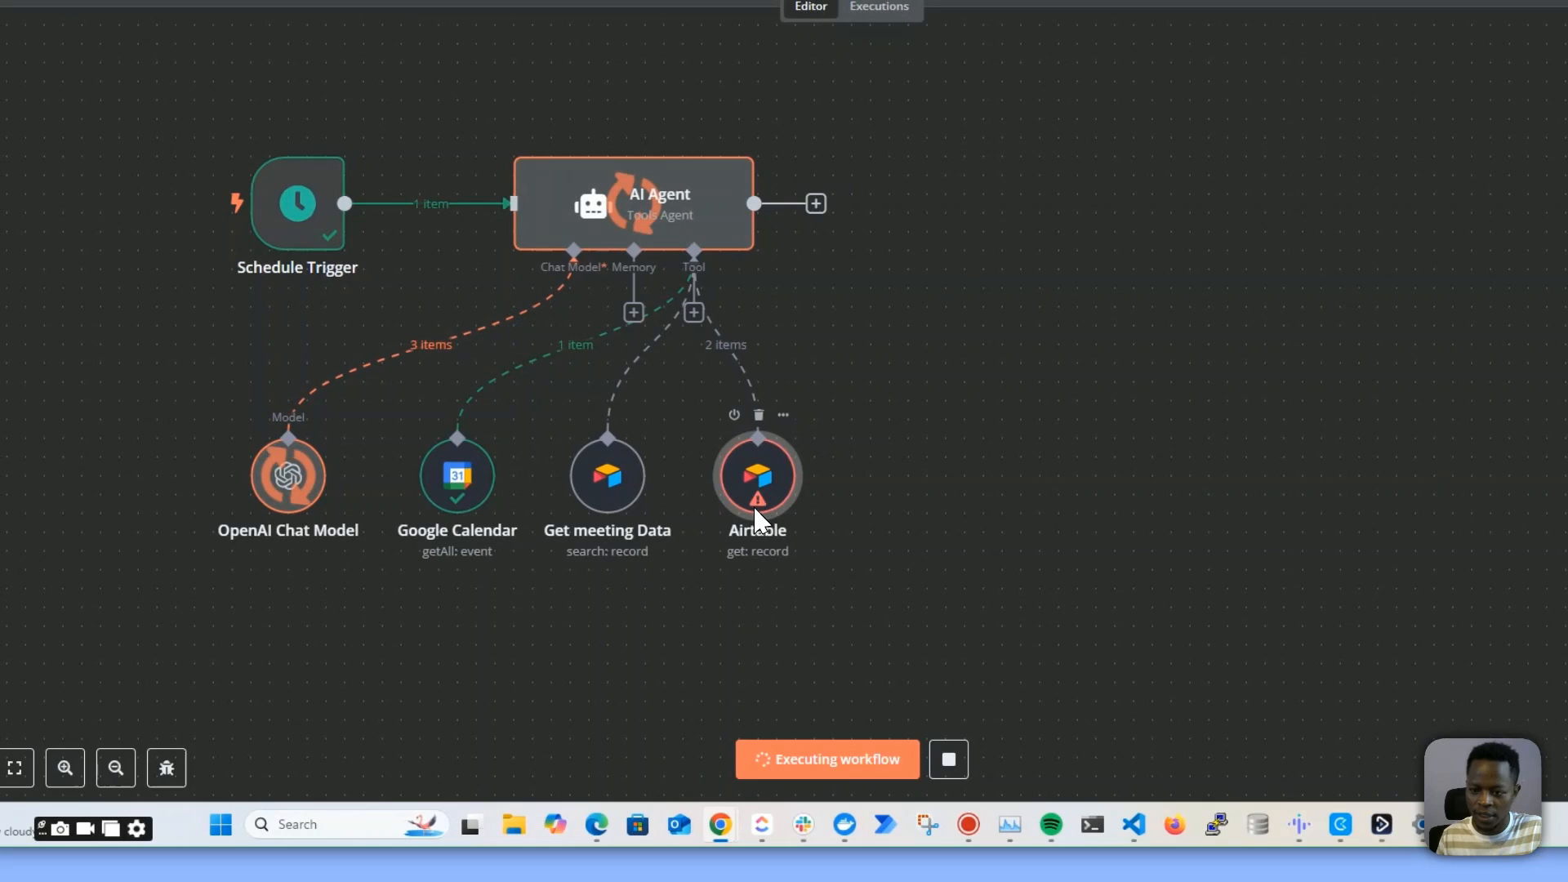
Switch the Airtable tool's operation from Get to Search and paste the SEARCH leads_email formula into Filter By Formula
double_click(733, 549)
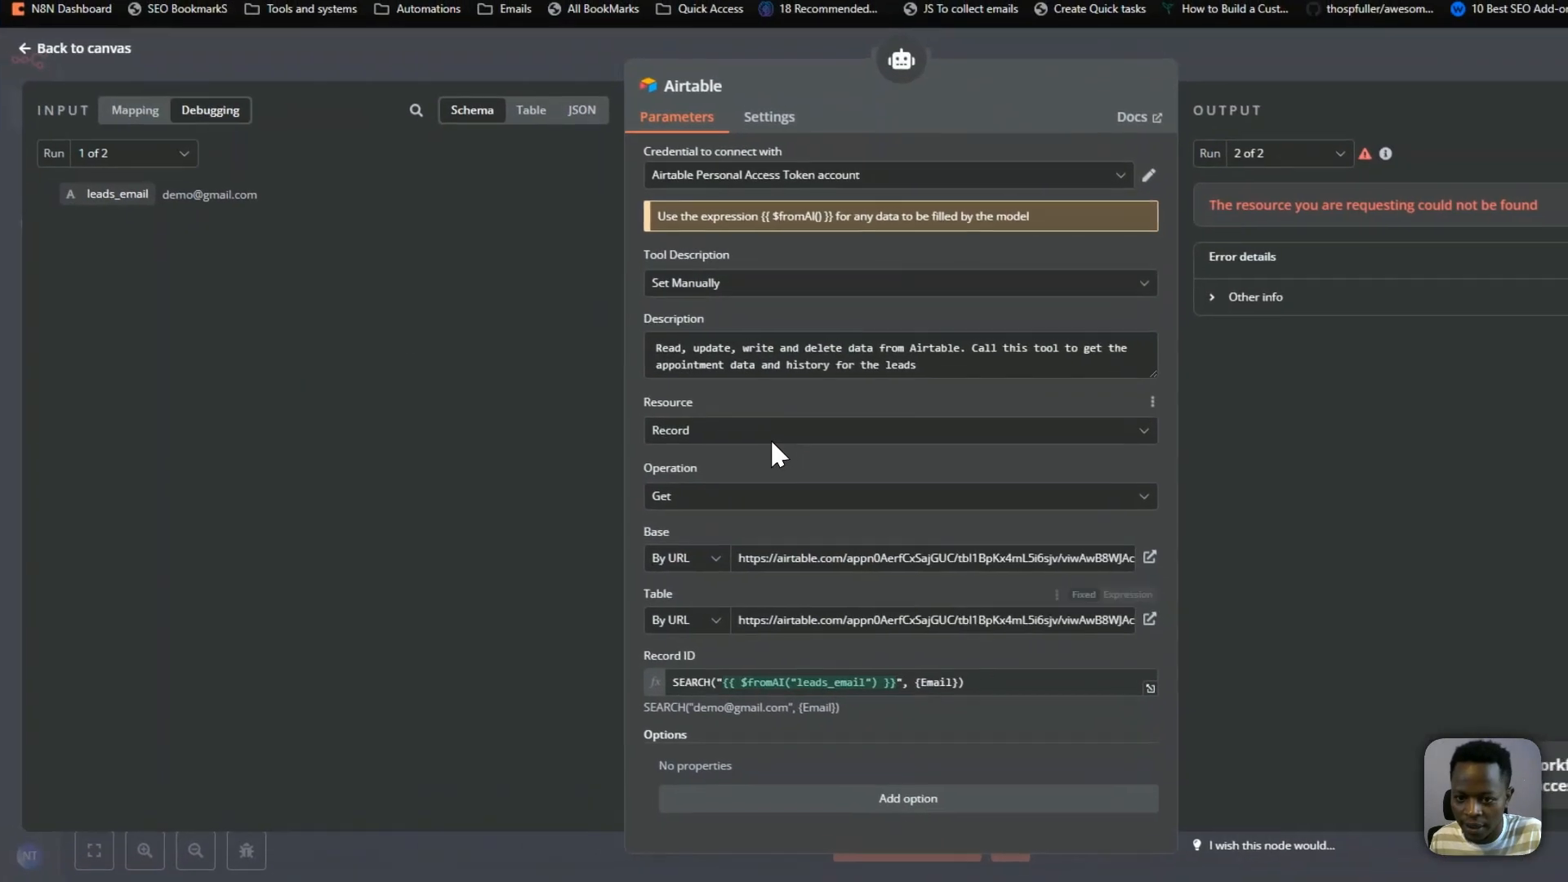
left_click(747, 495)
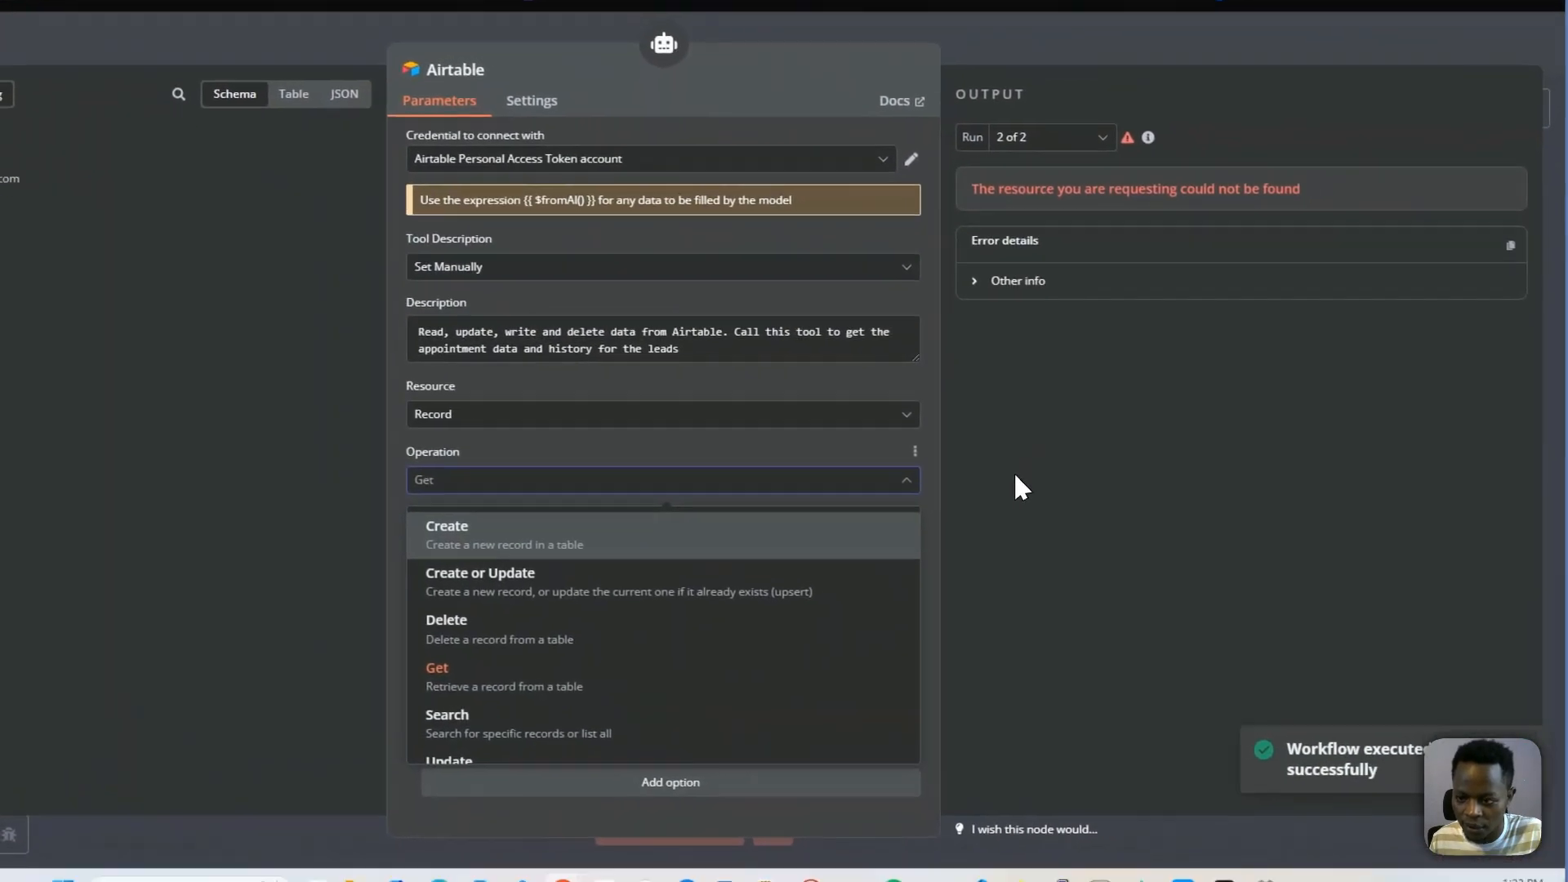
left_click(1250, 489)
left_click(809, 606)
key("ctrl+a")
key("ctrl+c")
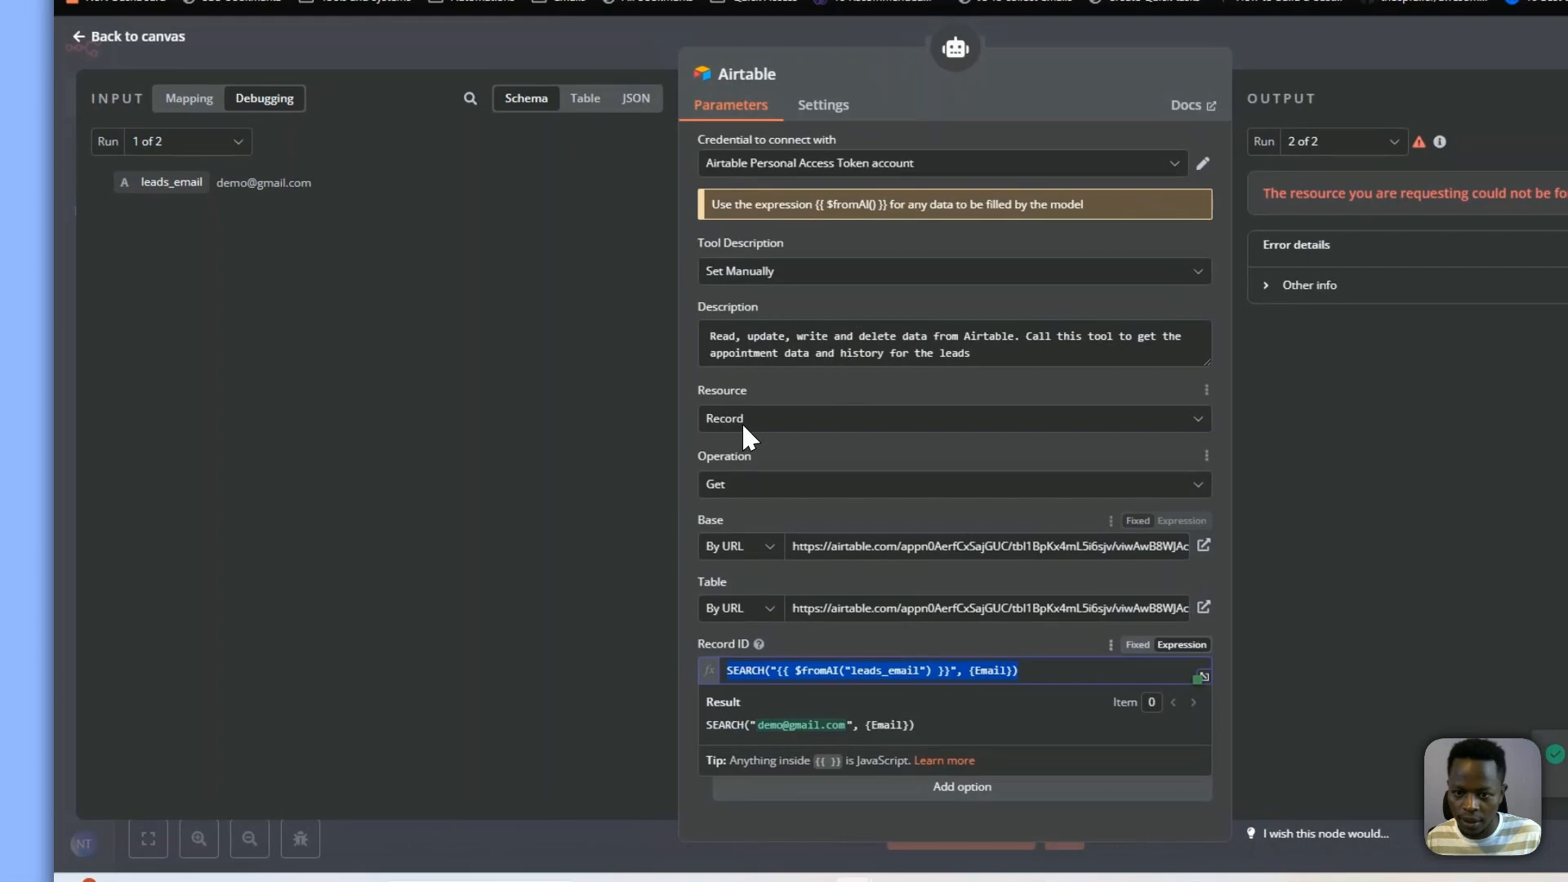
left_click(858, 423)
left_click(926, 482)
left_click(919, 484)
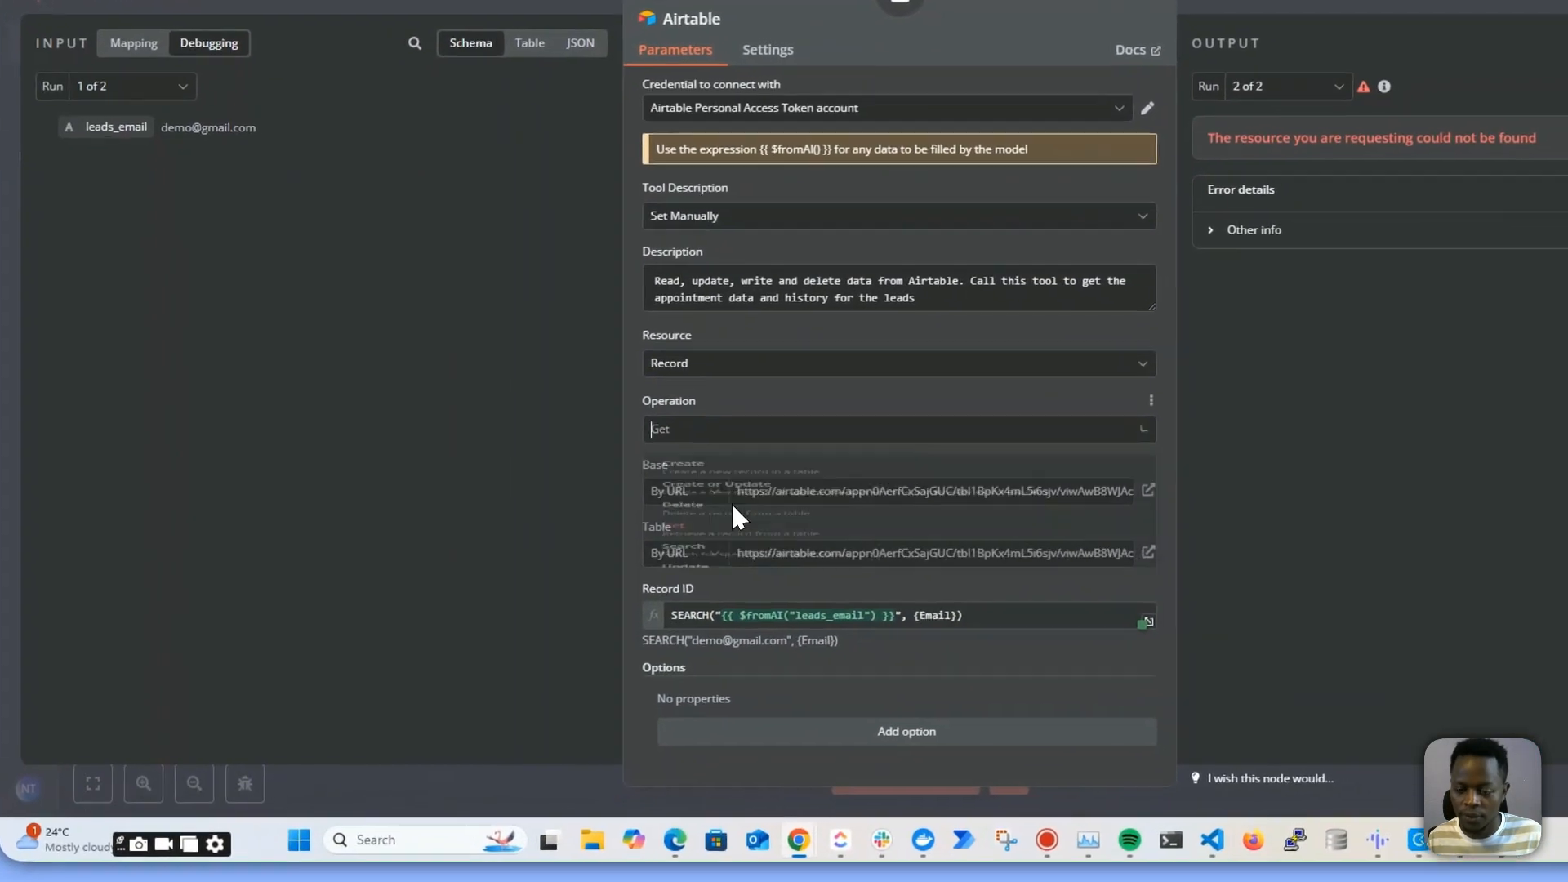
left_click(662, 652)
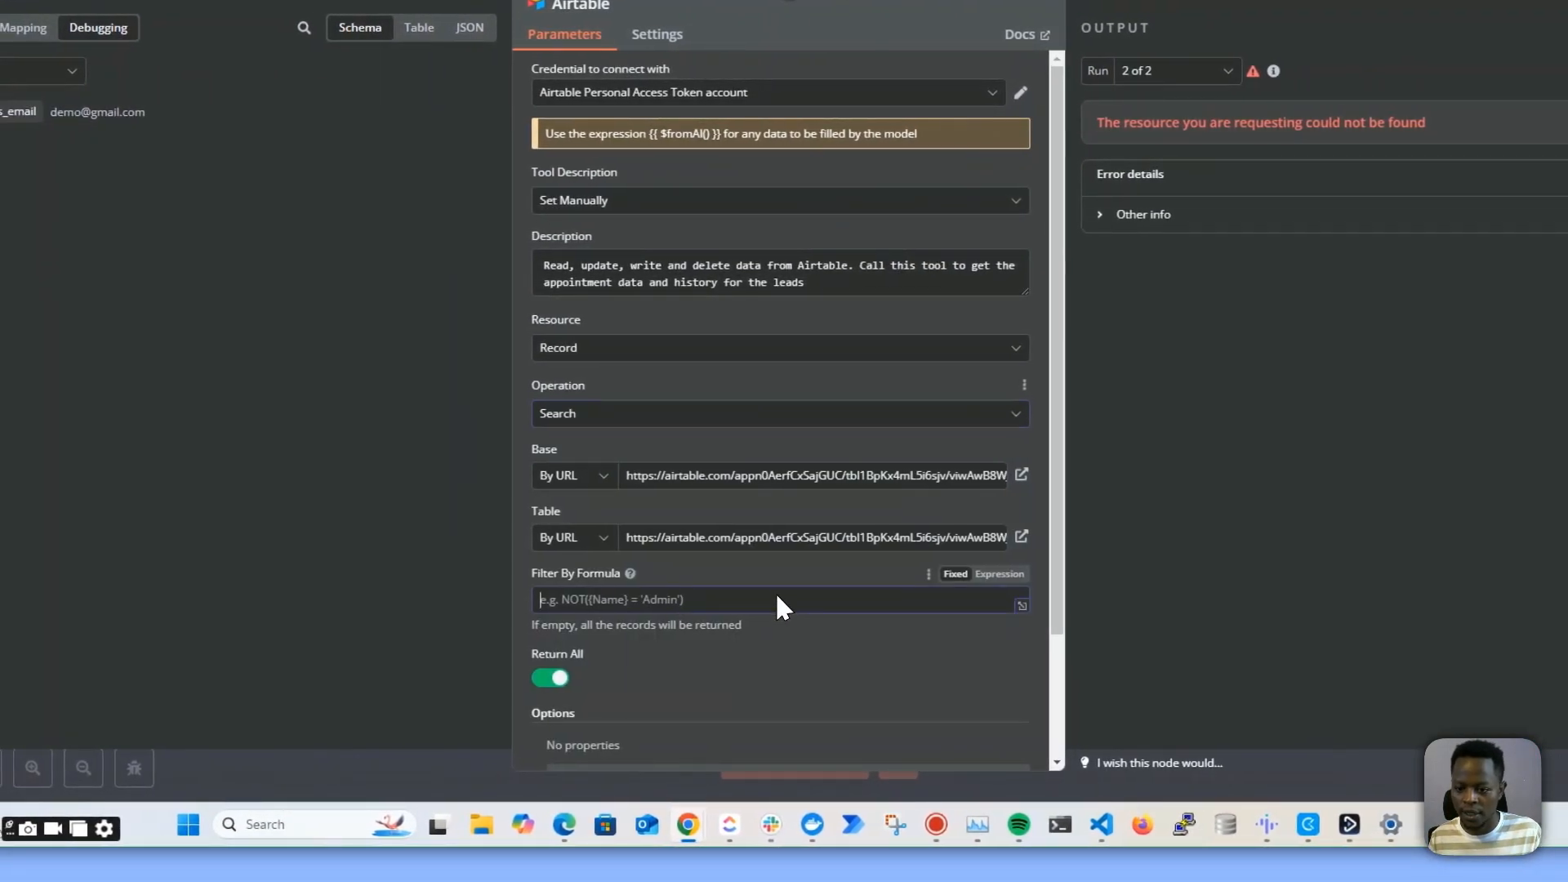
key("ctrl+v")
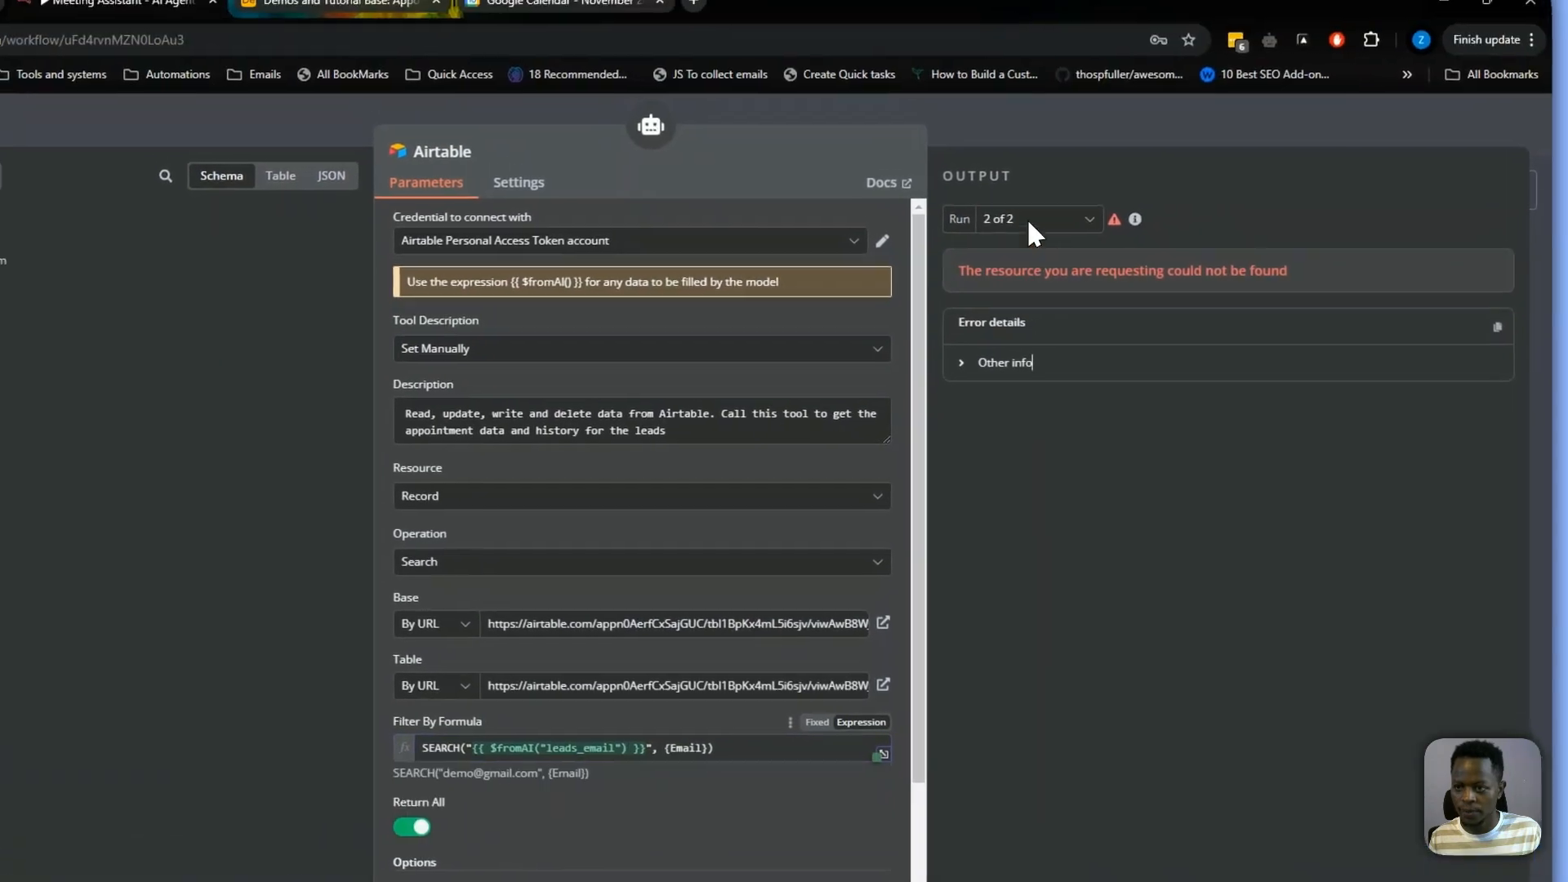
left_click(1005, 128)
Test the workflow and review the AI Agent's output text
left_click(761, 771)
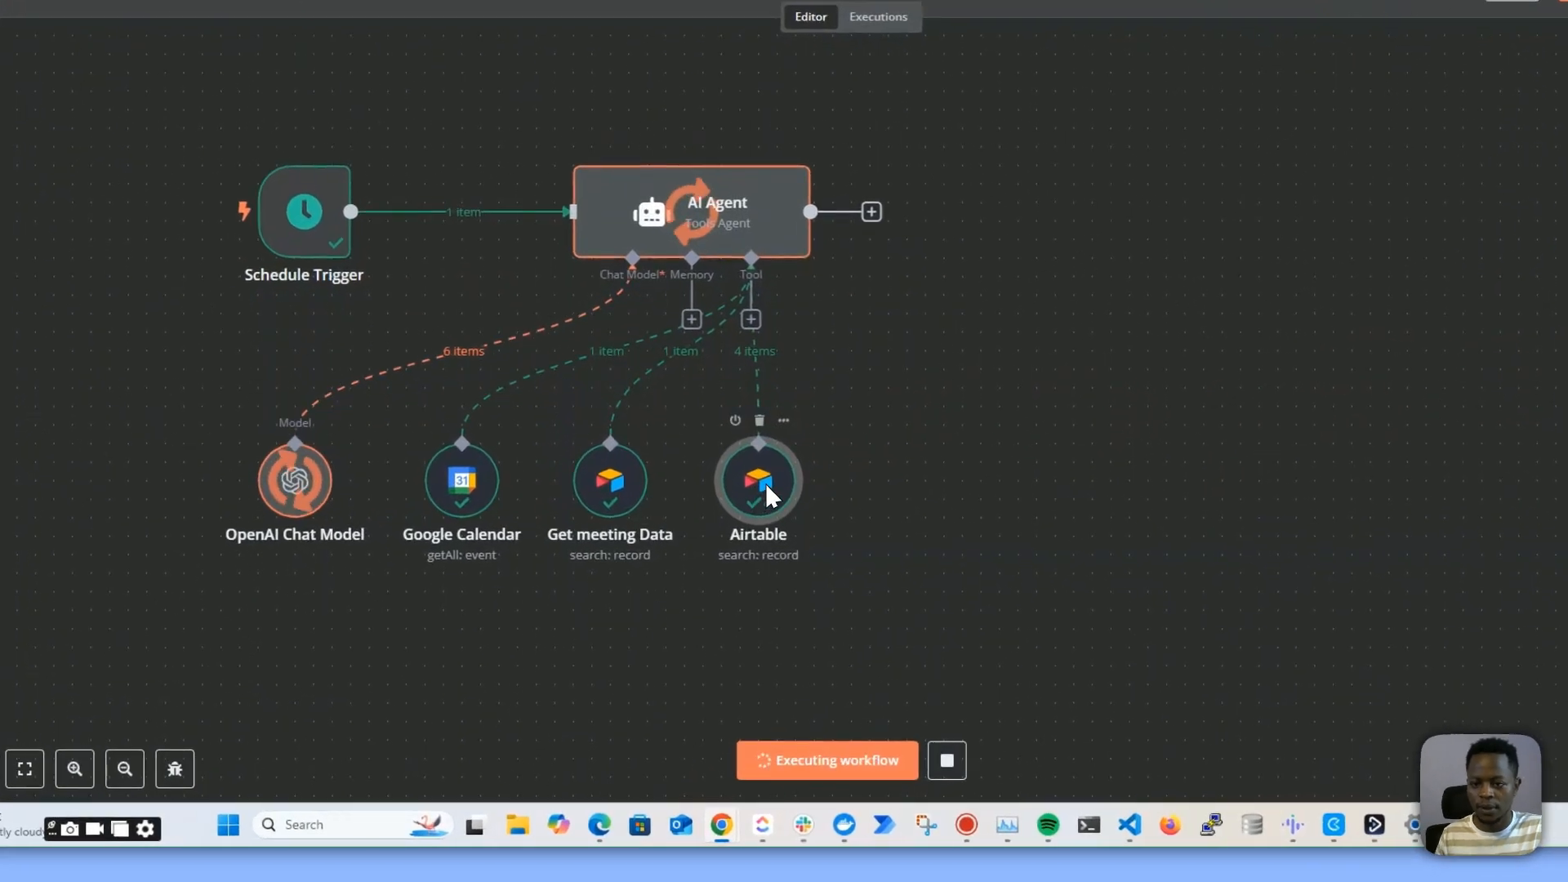
left_click_drag(742, 554, 804, 554)
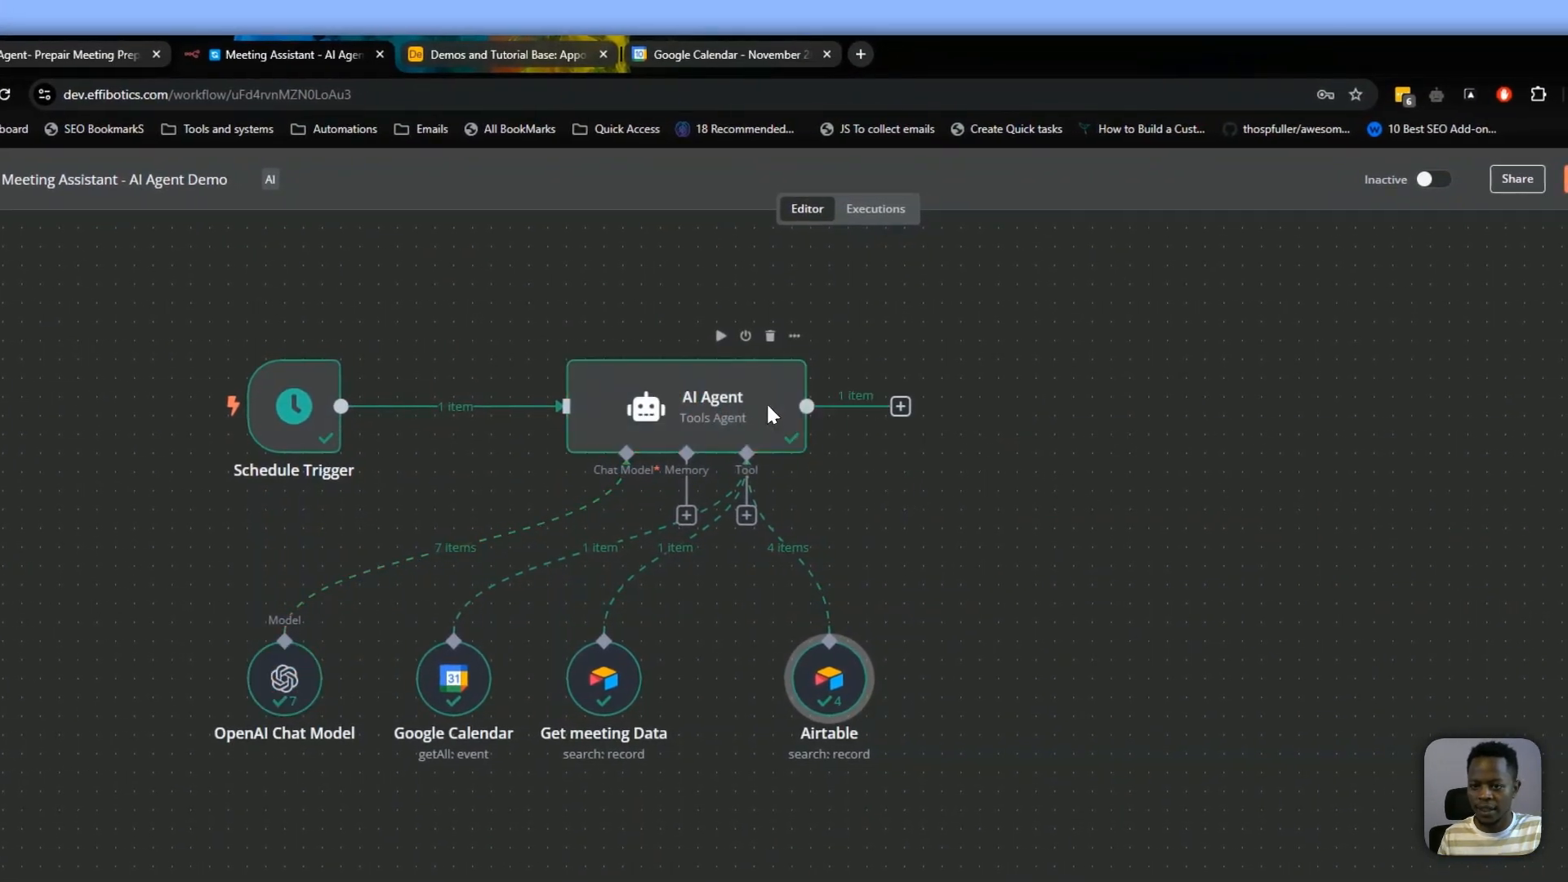
double_click(766, 406)
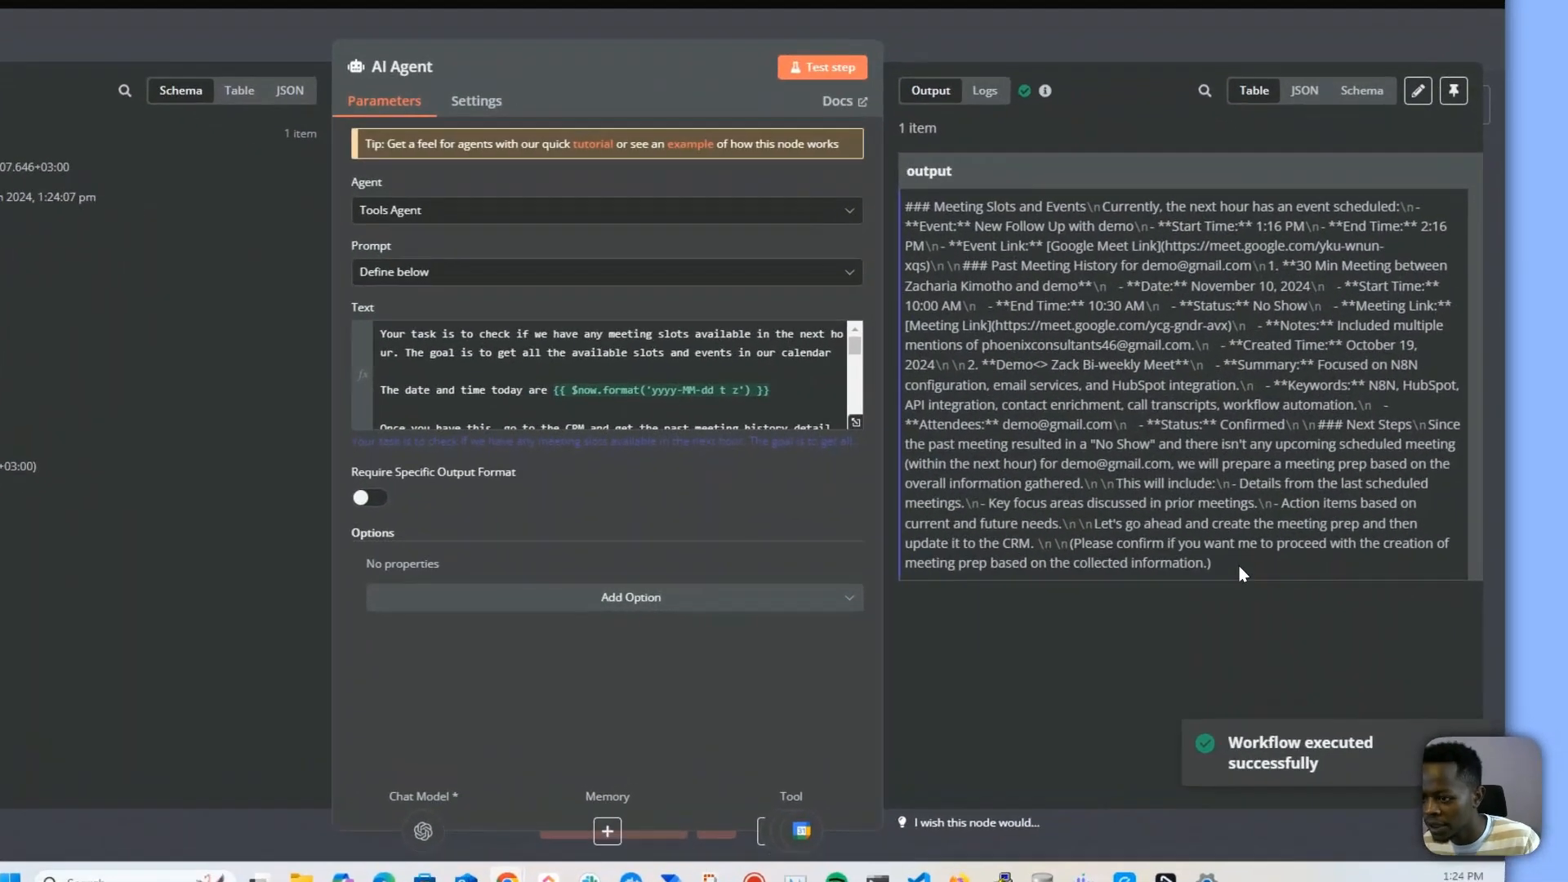
left_click_drag(1288, 574, 998, 286)
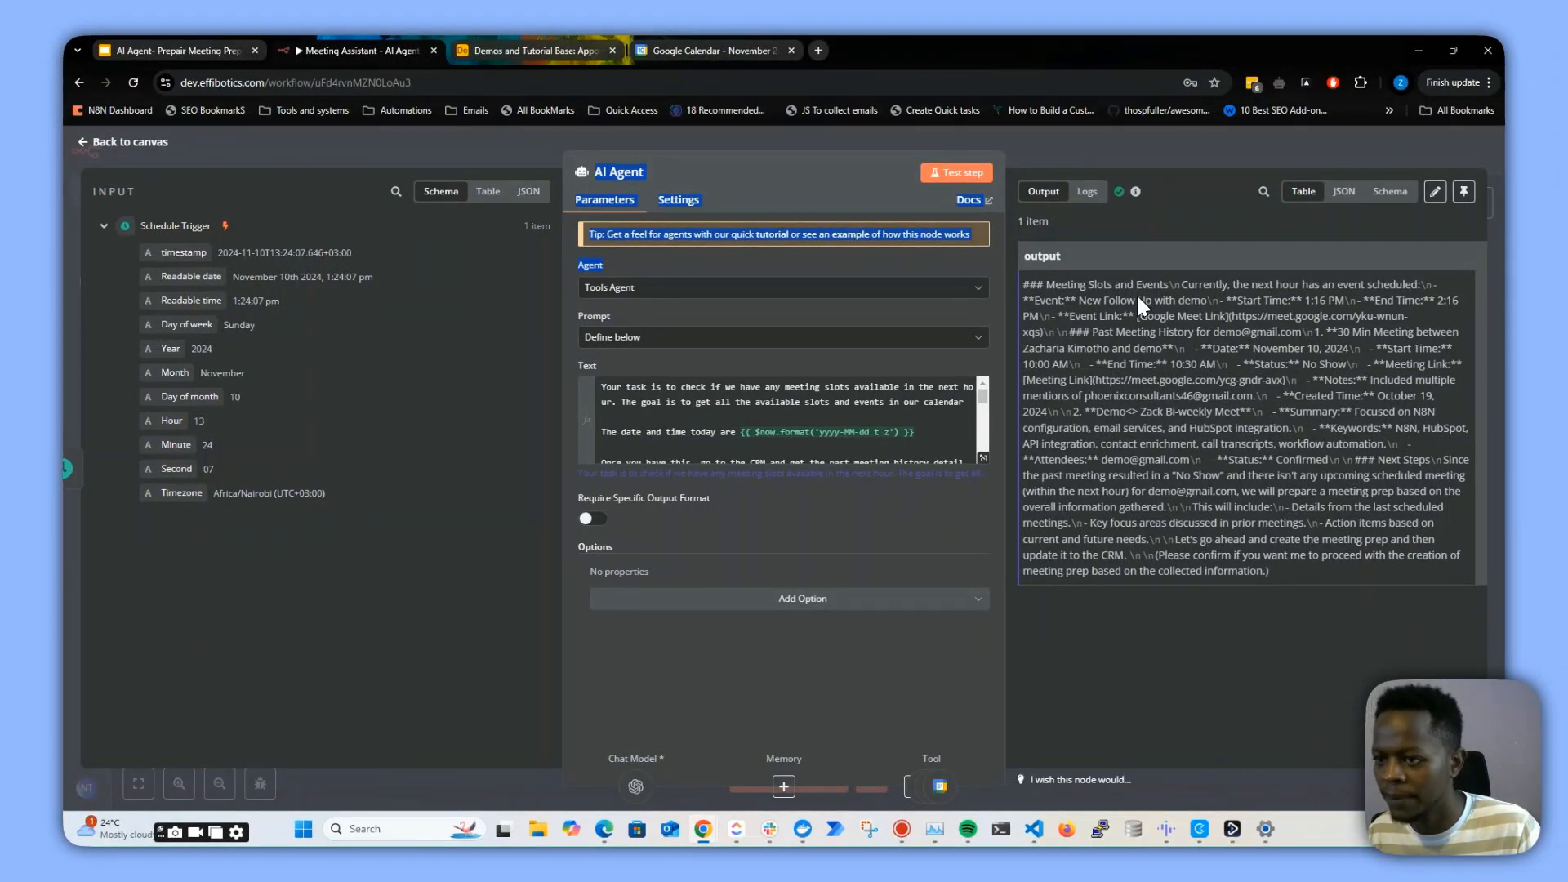
key("Escape")
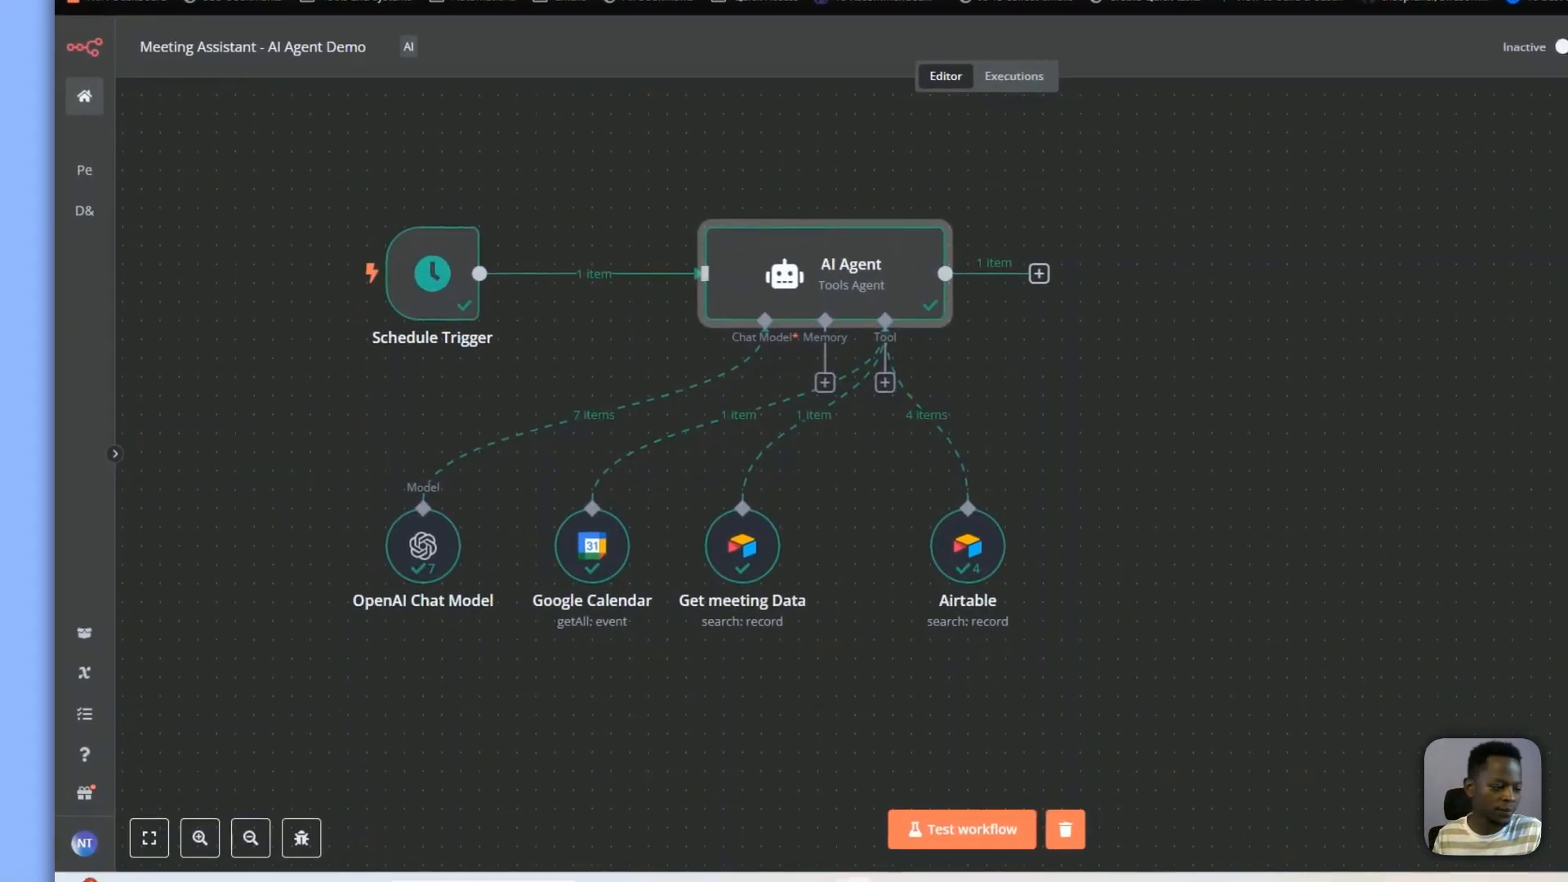
Rearrange the Schedule Trigger and Airtable nodes on the canvas
left_click(951, 560)
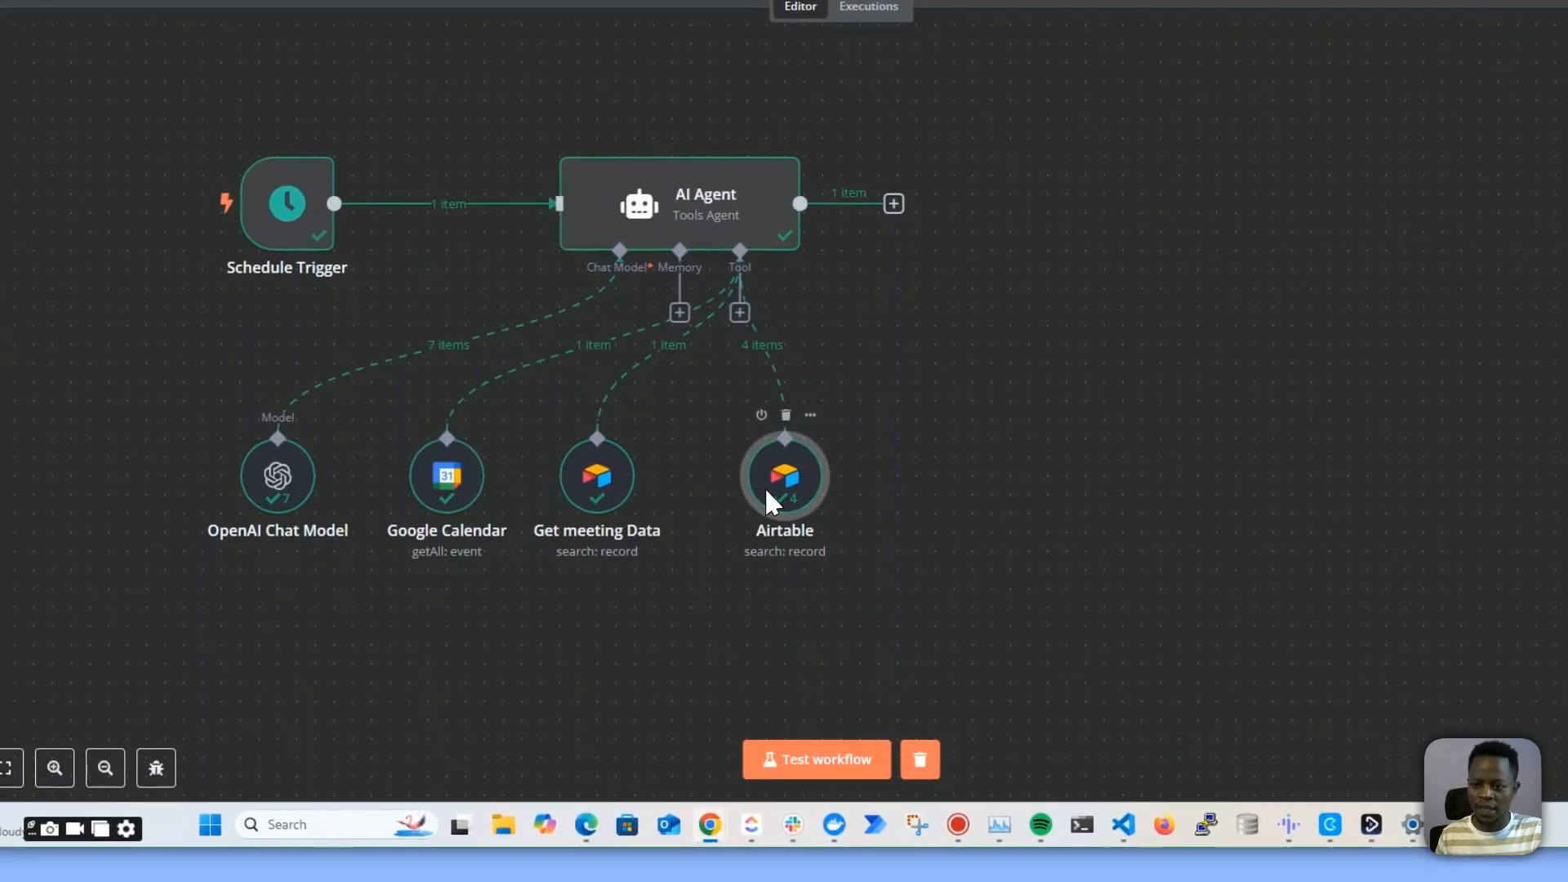
left_click_drag(766, 490, 746, 490)
left_click_drag(265, 202, 377, 202)
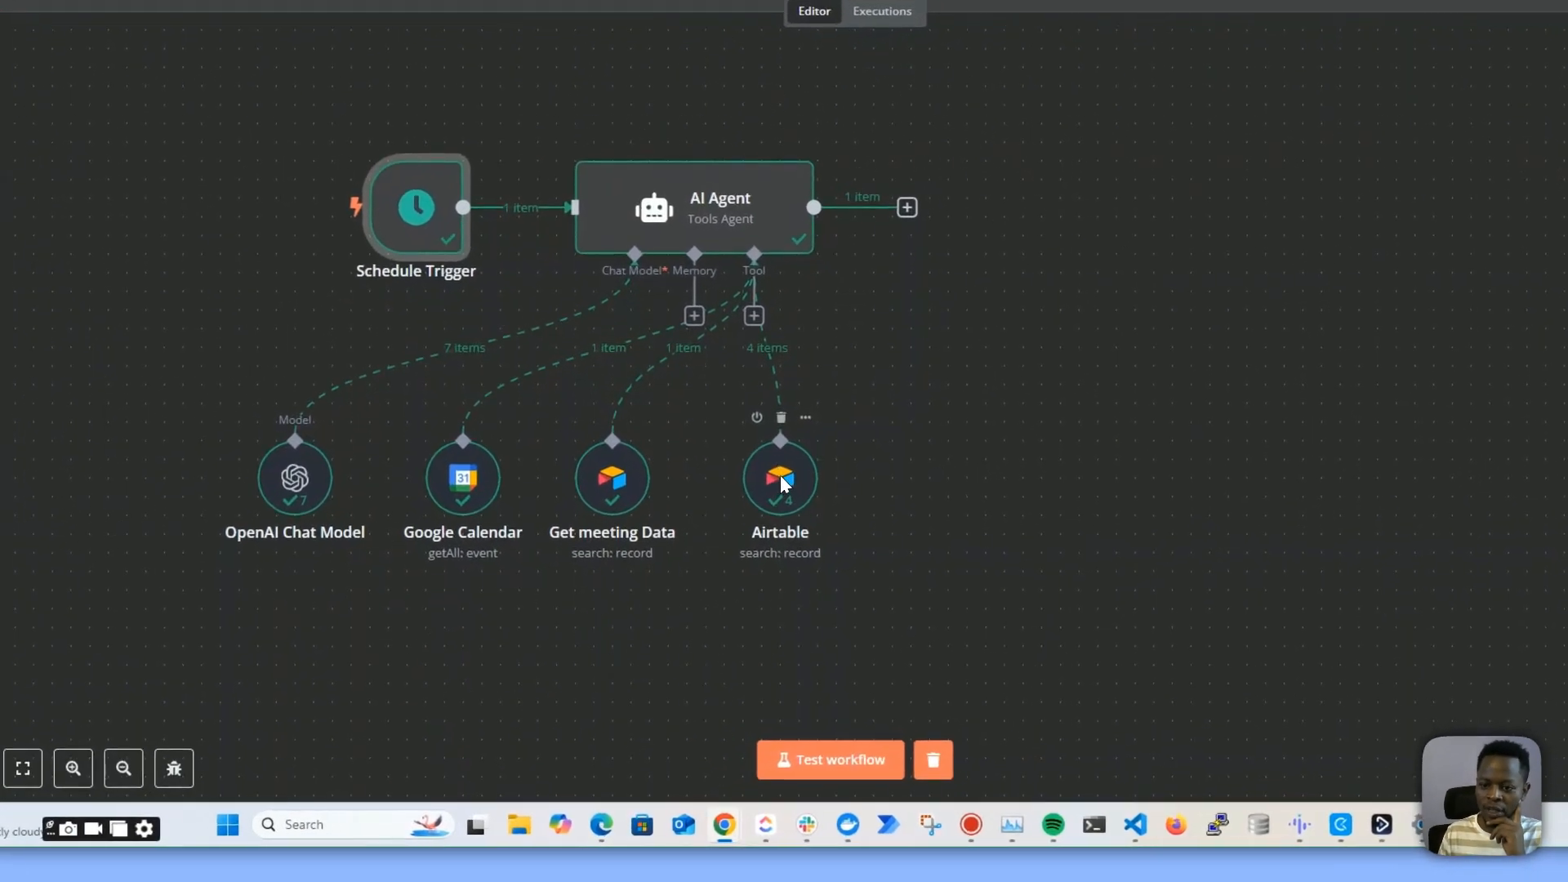
left_click_drag(728, 549, 713, 580)
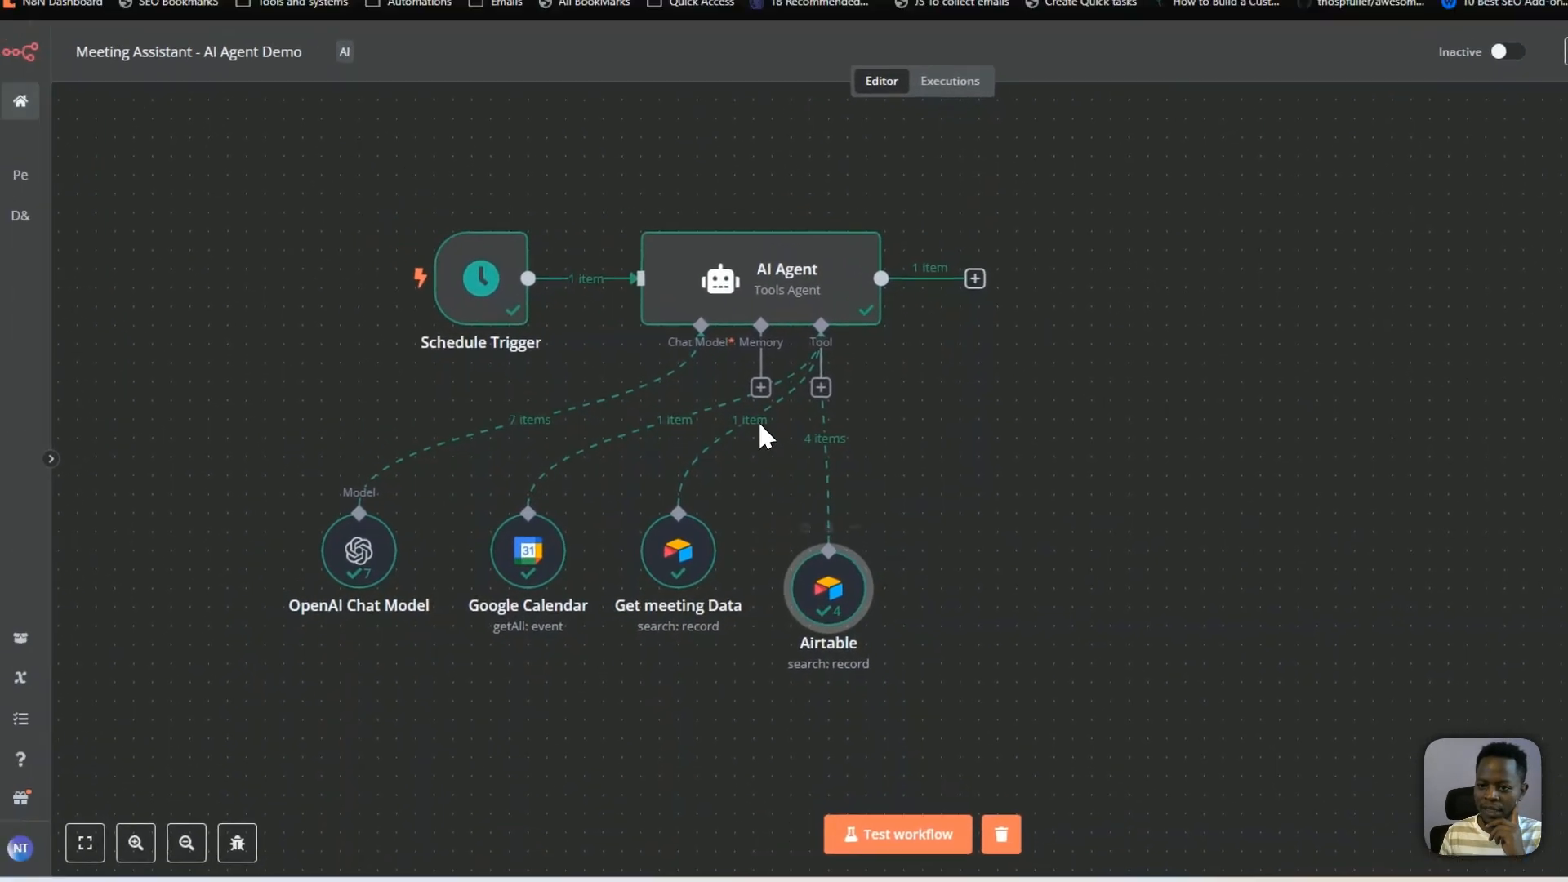
Reopen the AI Agent node and read through its generated output
double_click(764, 402)
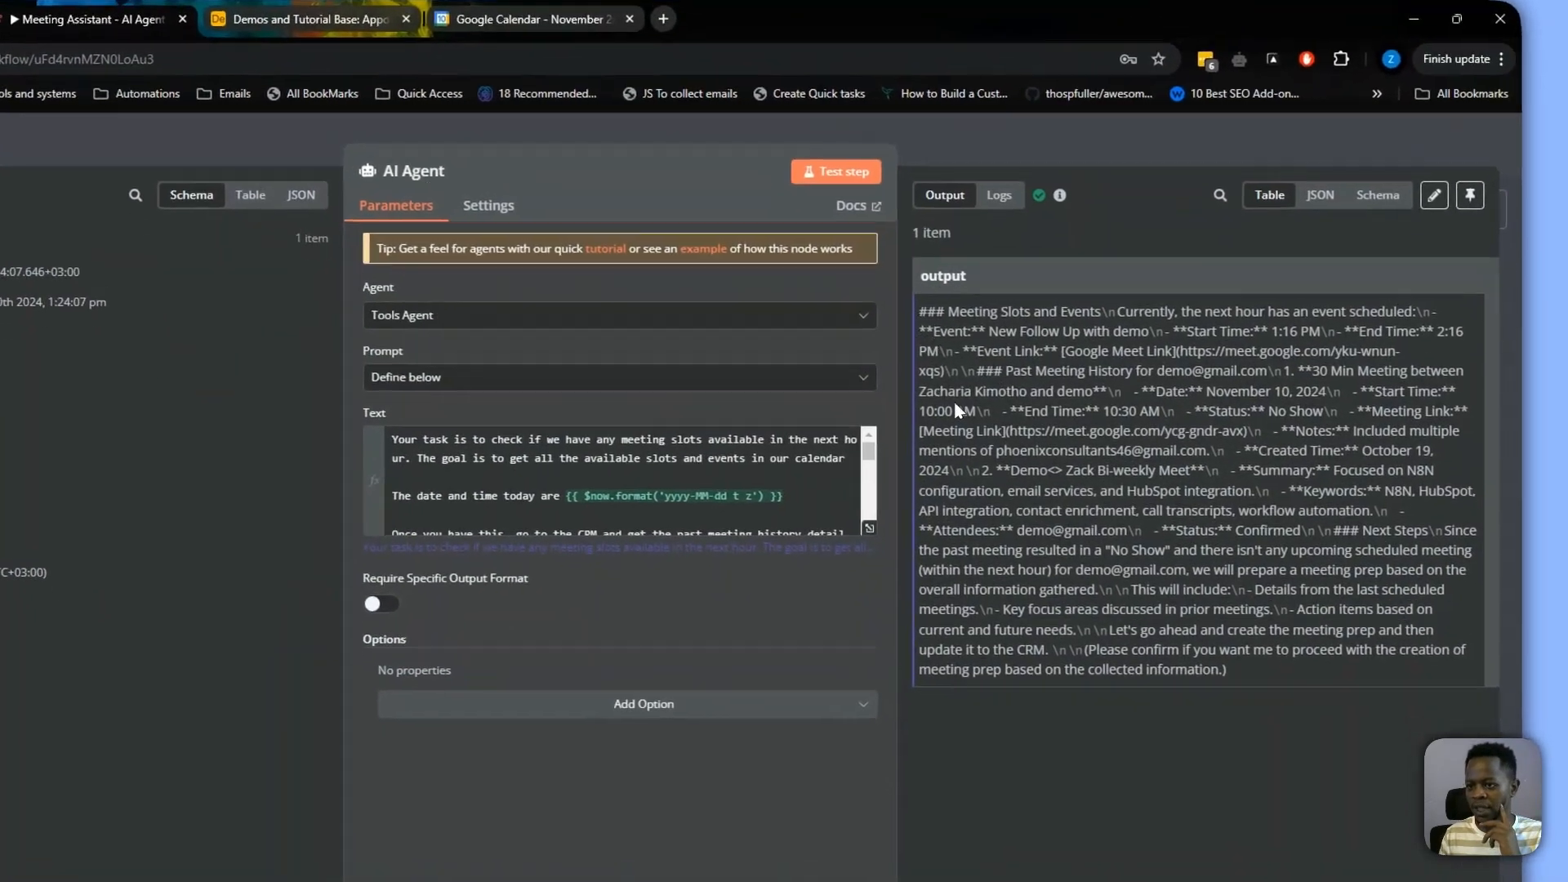
left_click_drag(916, 336, 1016, 614)
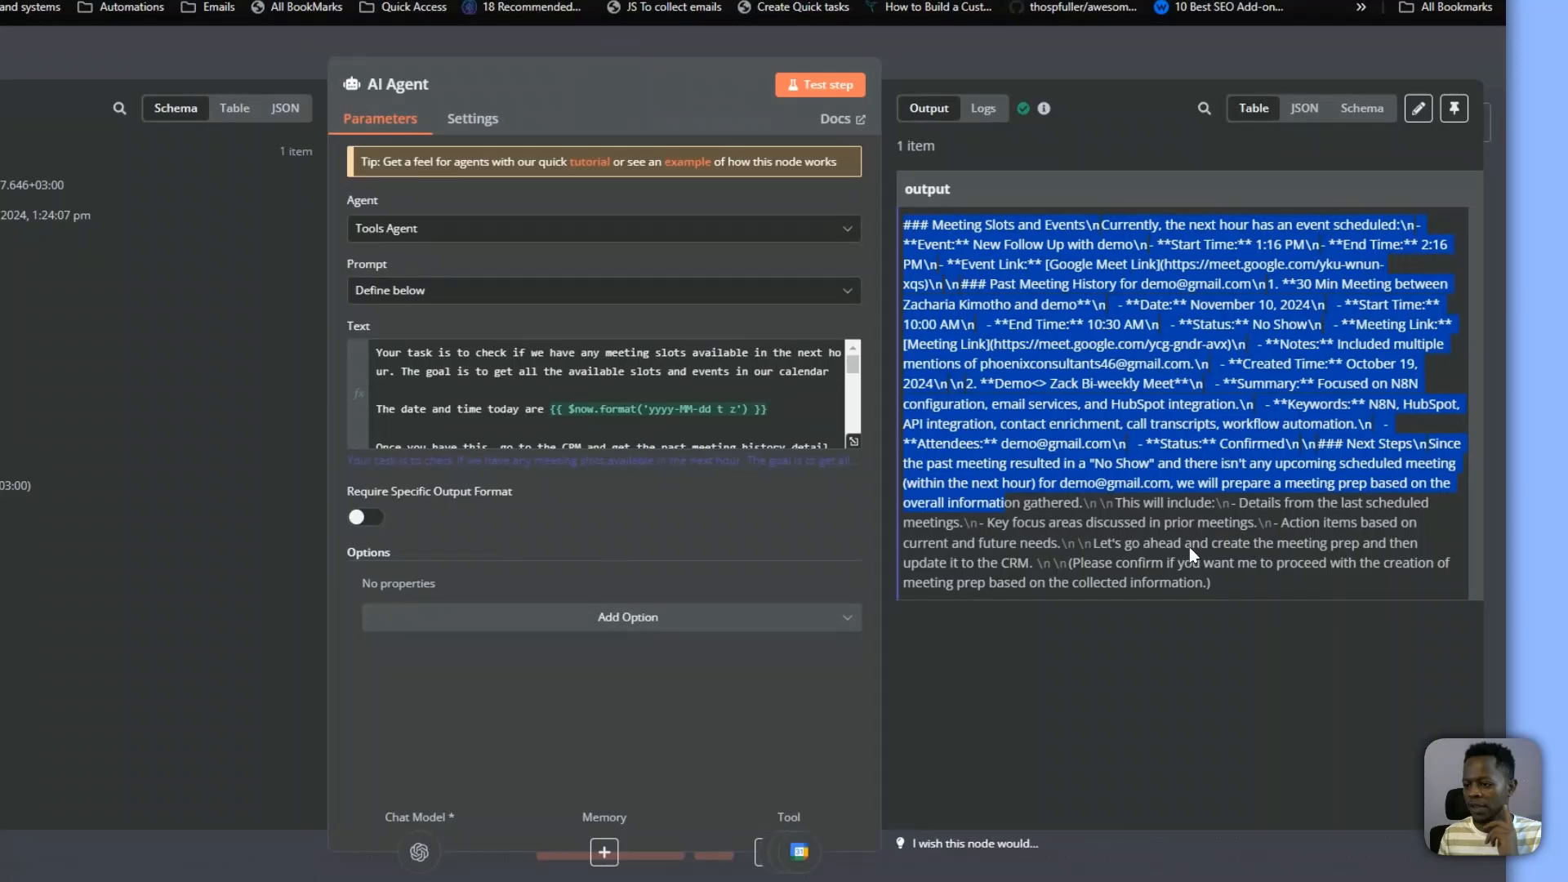
left_click_drag(1237, 588, 902, 213)
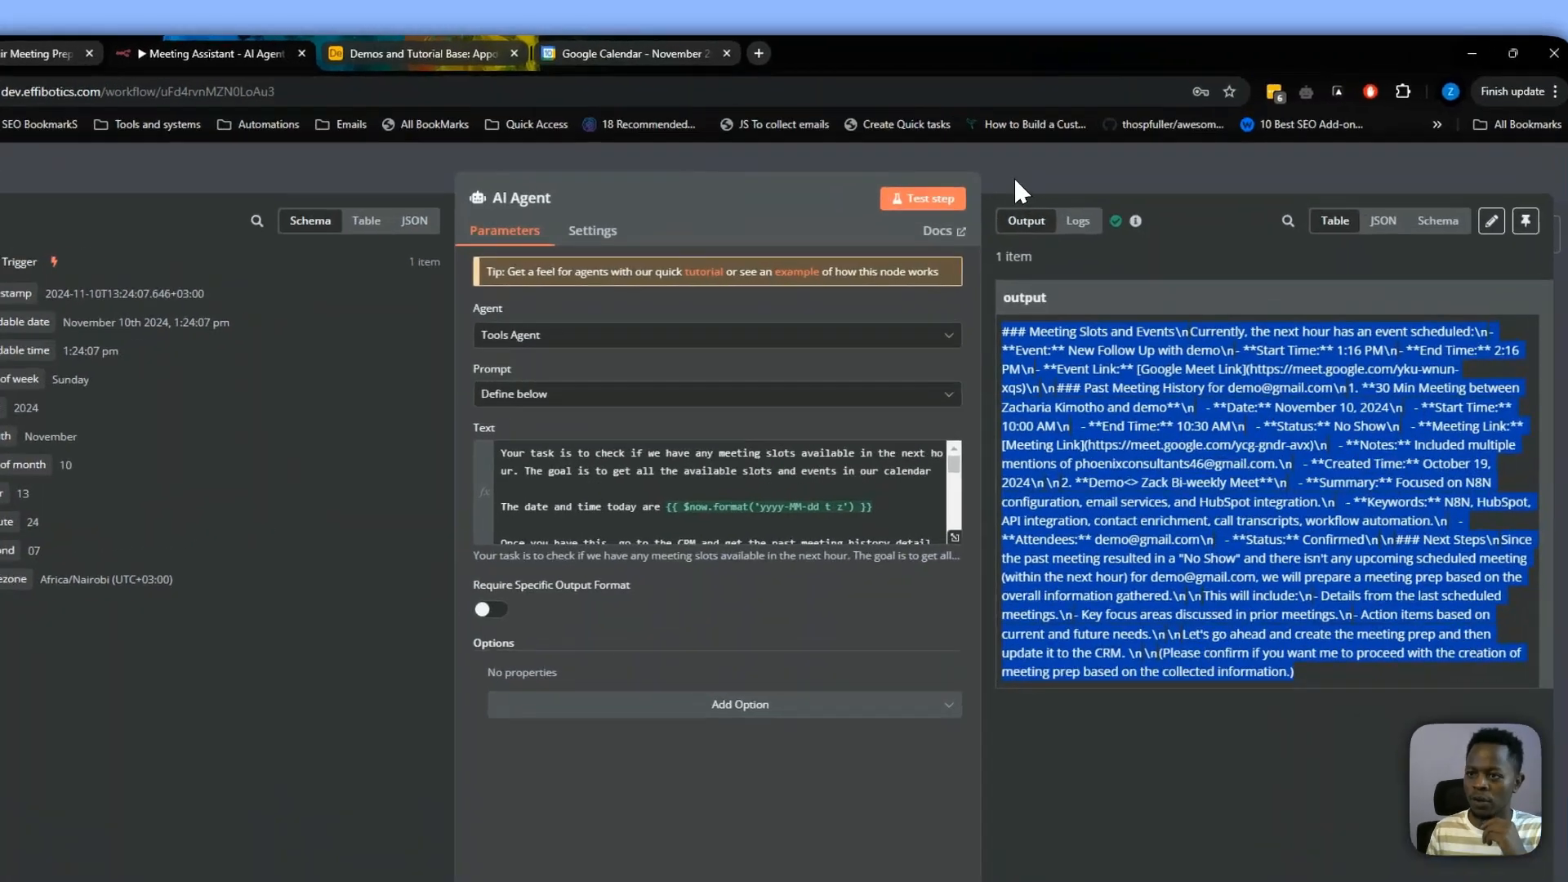
left_click(1011, 170)
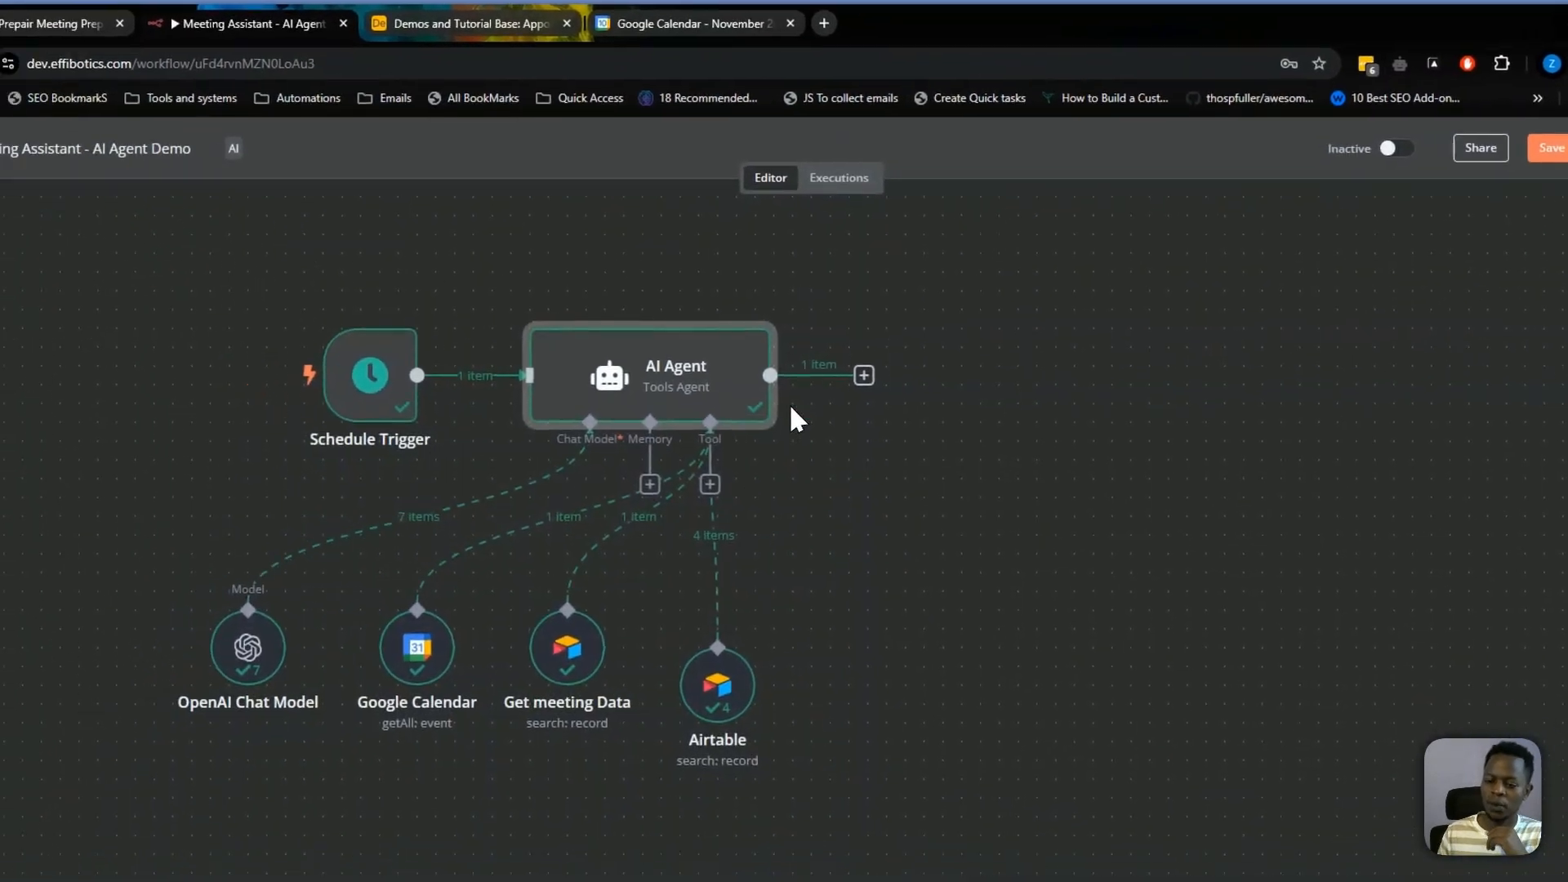
Attach a Call n8n Workflow Tool to the AI Agent's tool input
left_click_drag(774, 433, 970, 500)
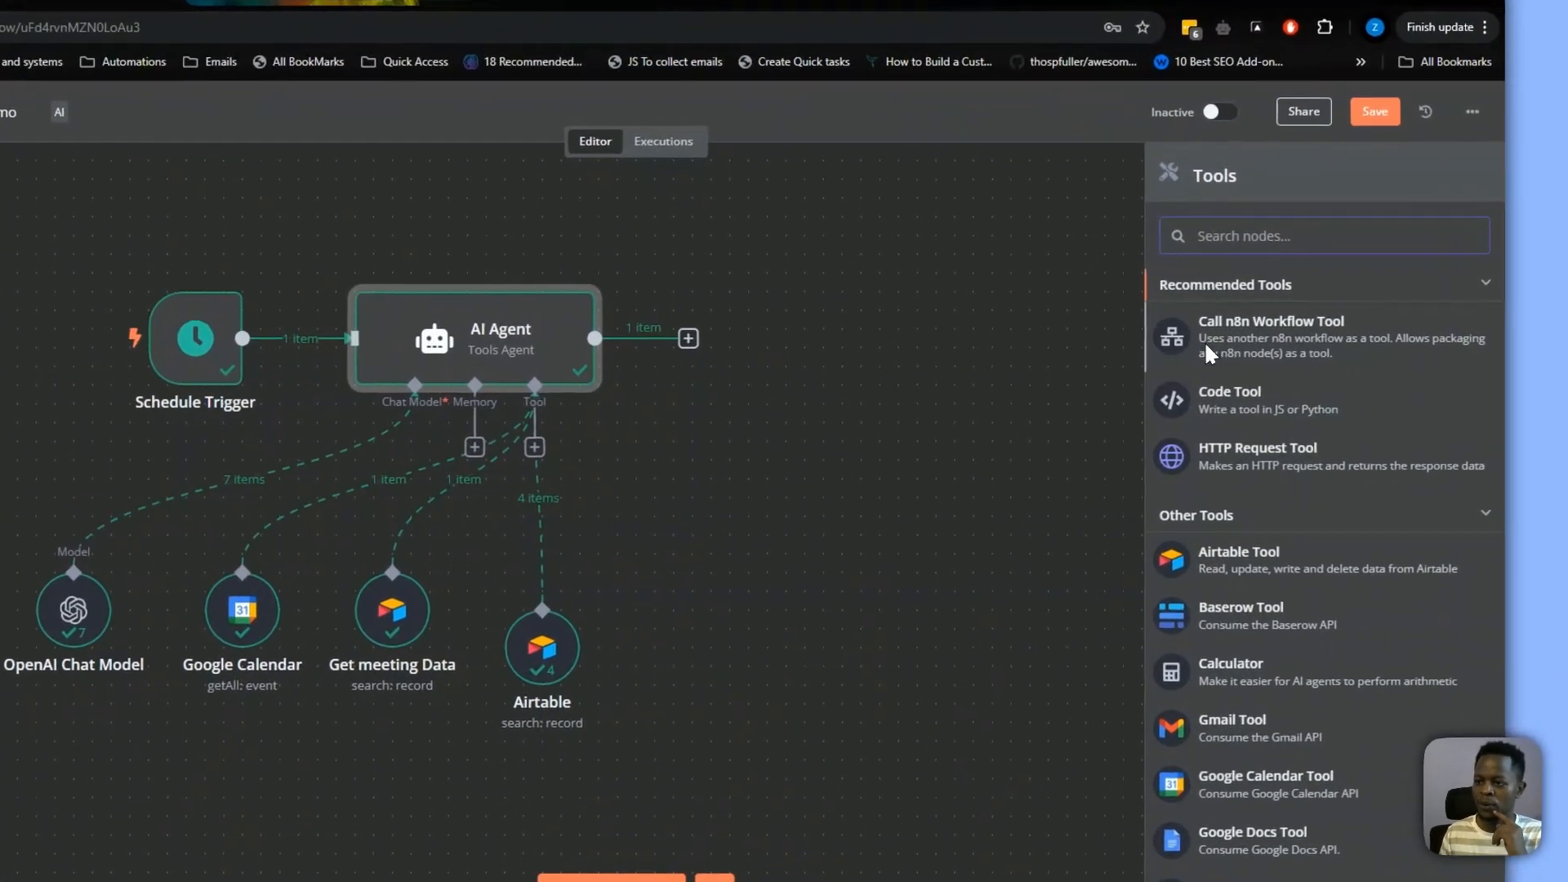
left_click(1317, 320)
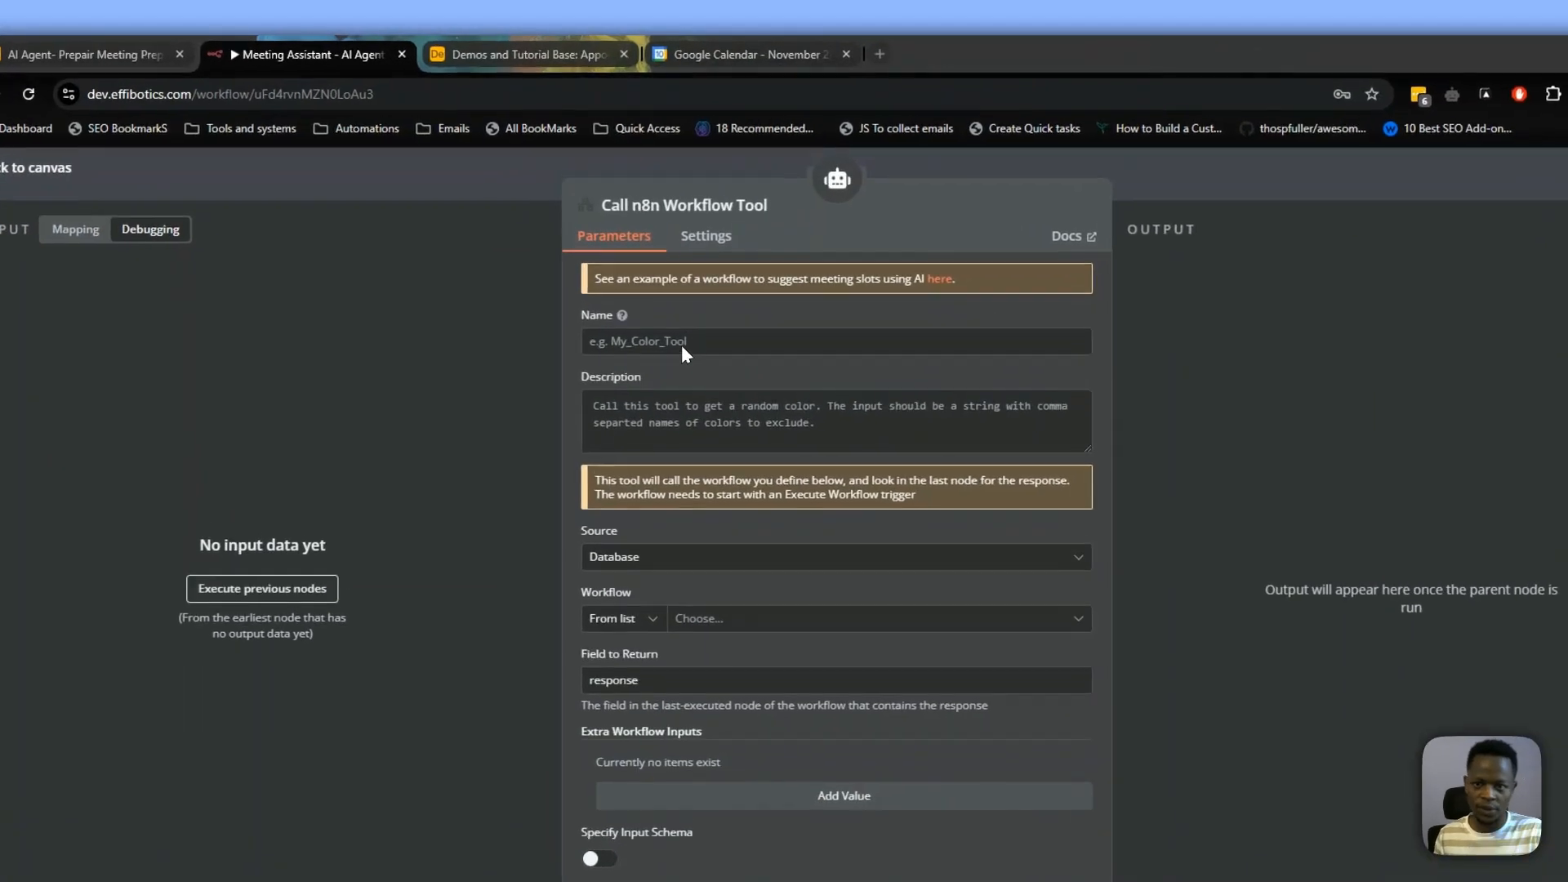
Name the tool create_meeting_prep and describe it as "call this tool to prepair the meeting prep"
left_click(658, 287)
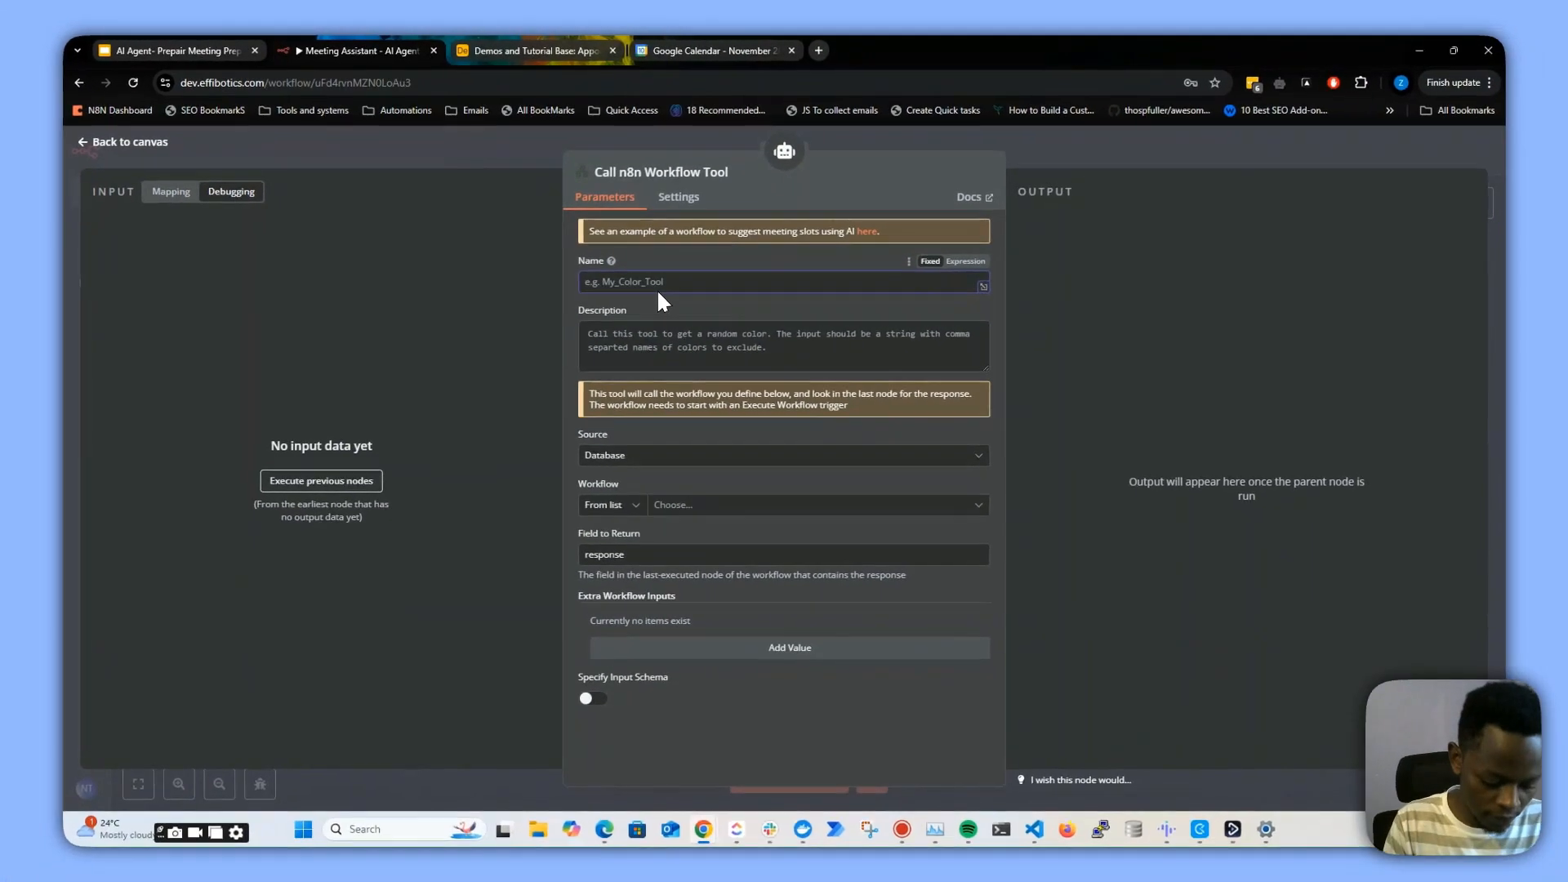
type("create_meetin")
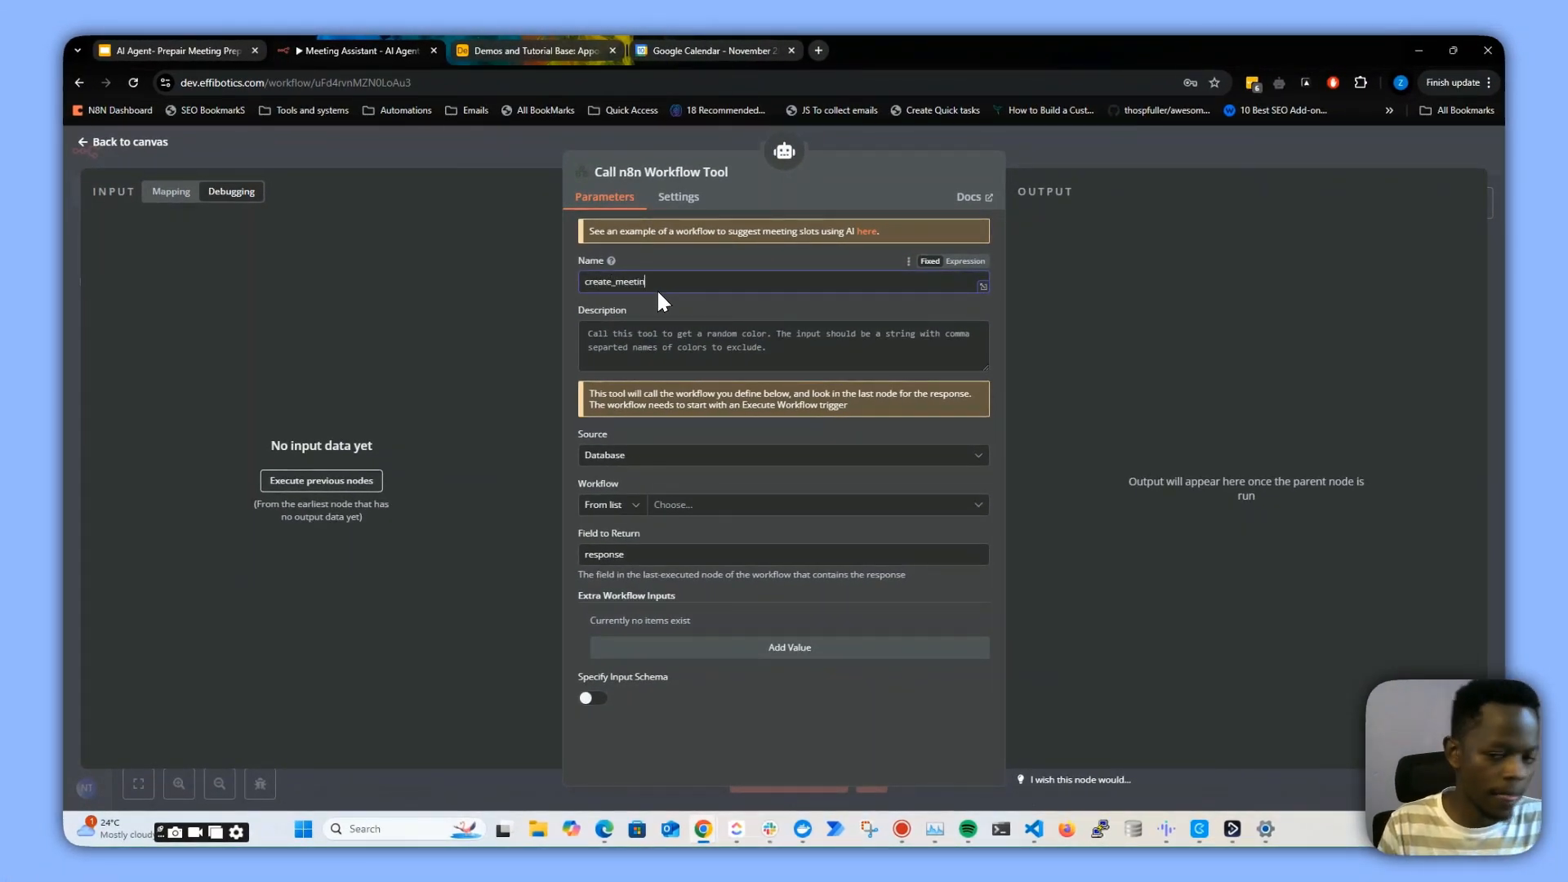
type("g_}prep")
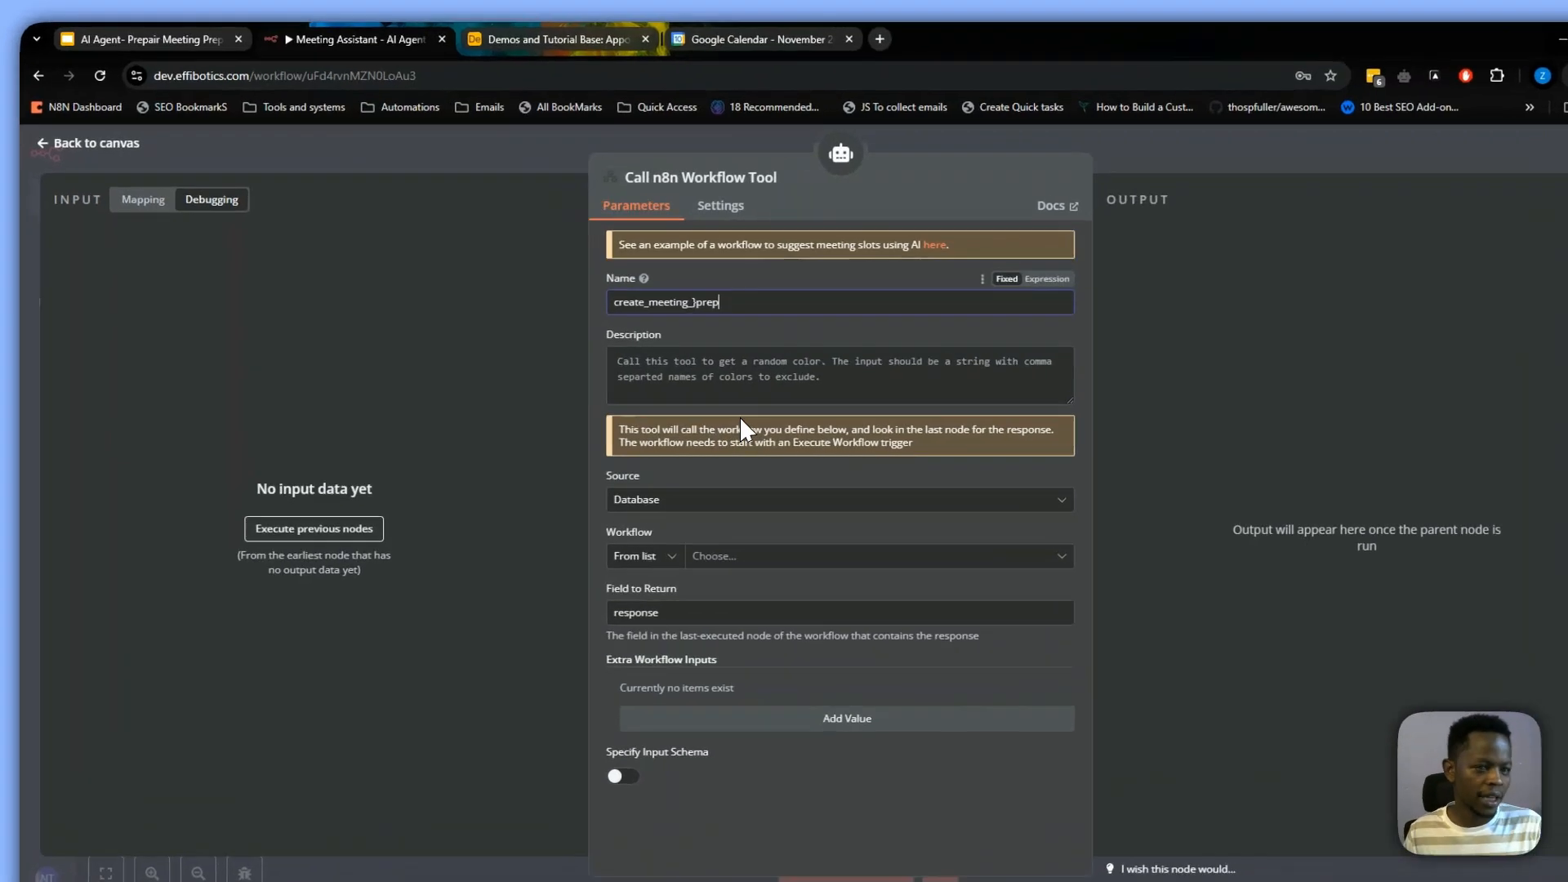
left_click(649, 344)
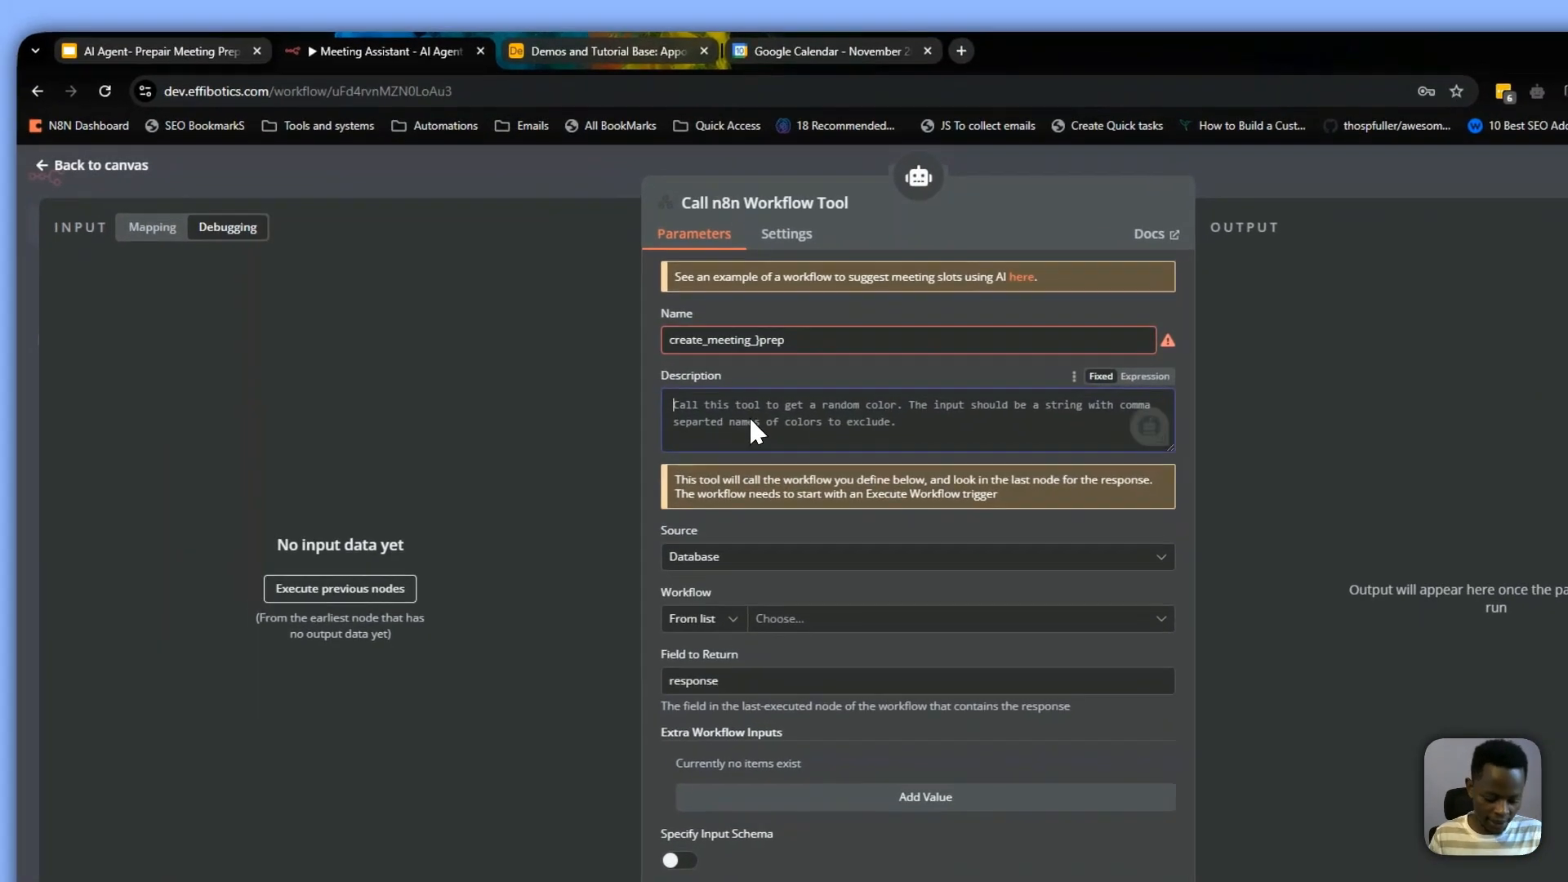
type("call t")
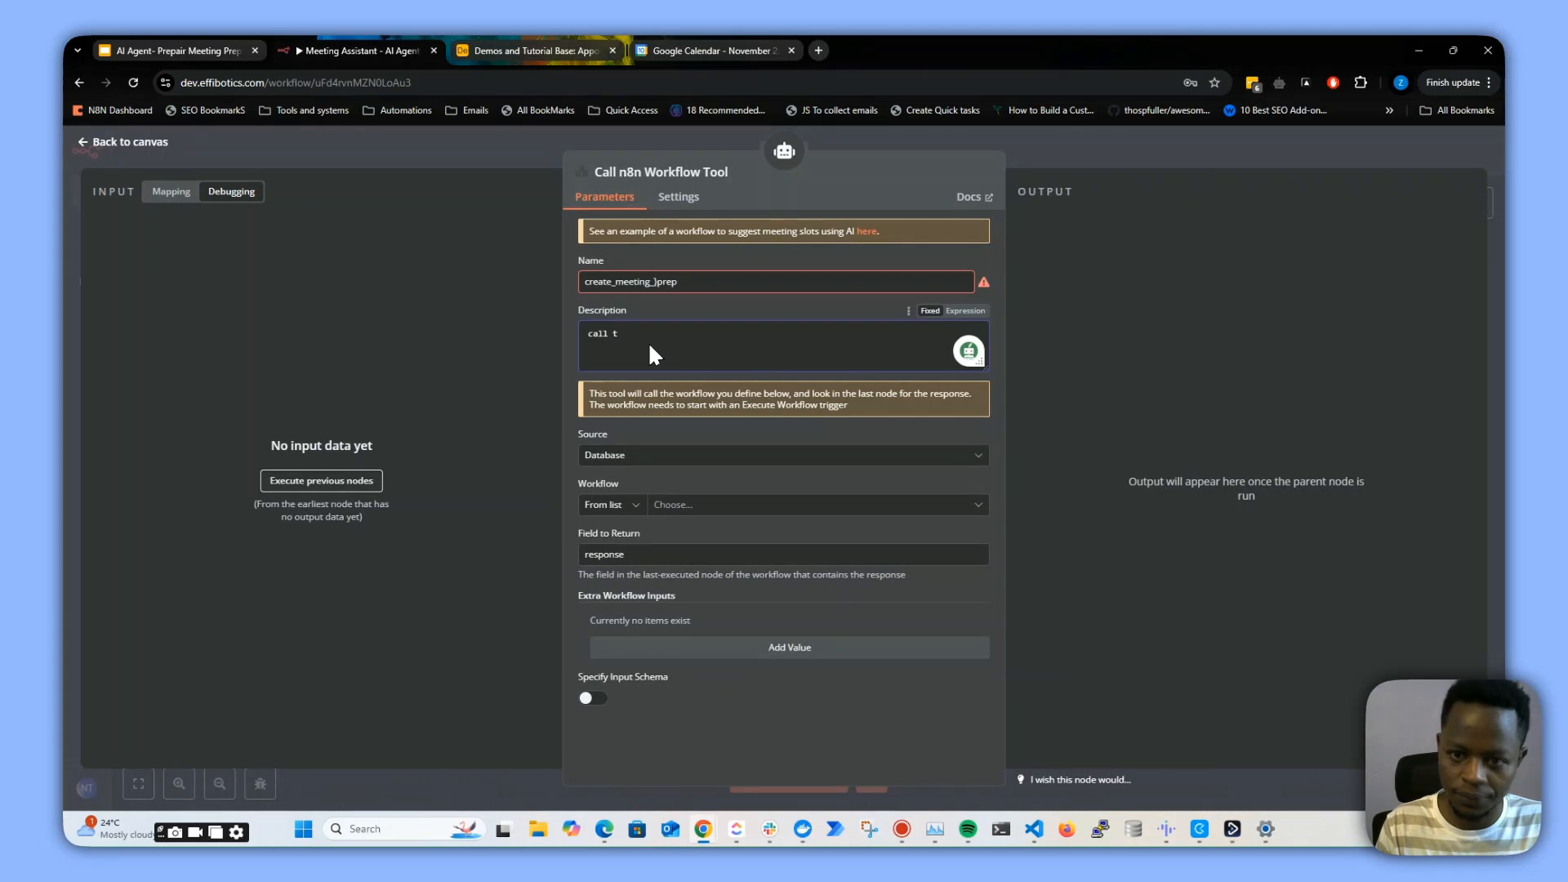
type("ihis tool")
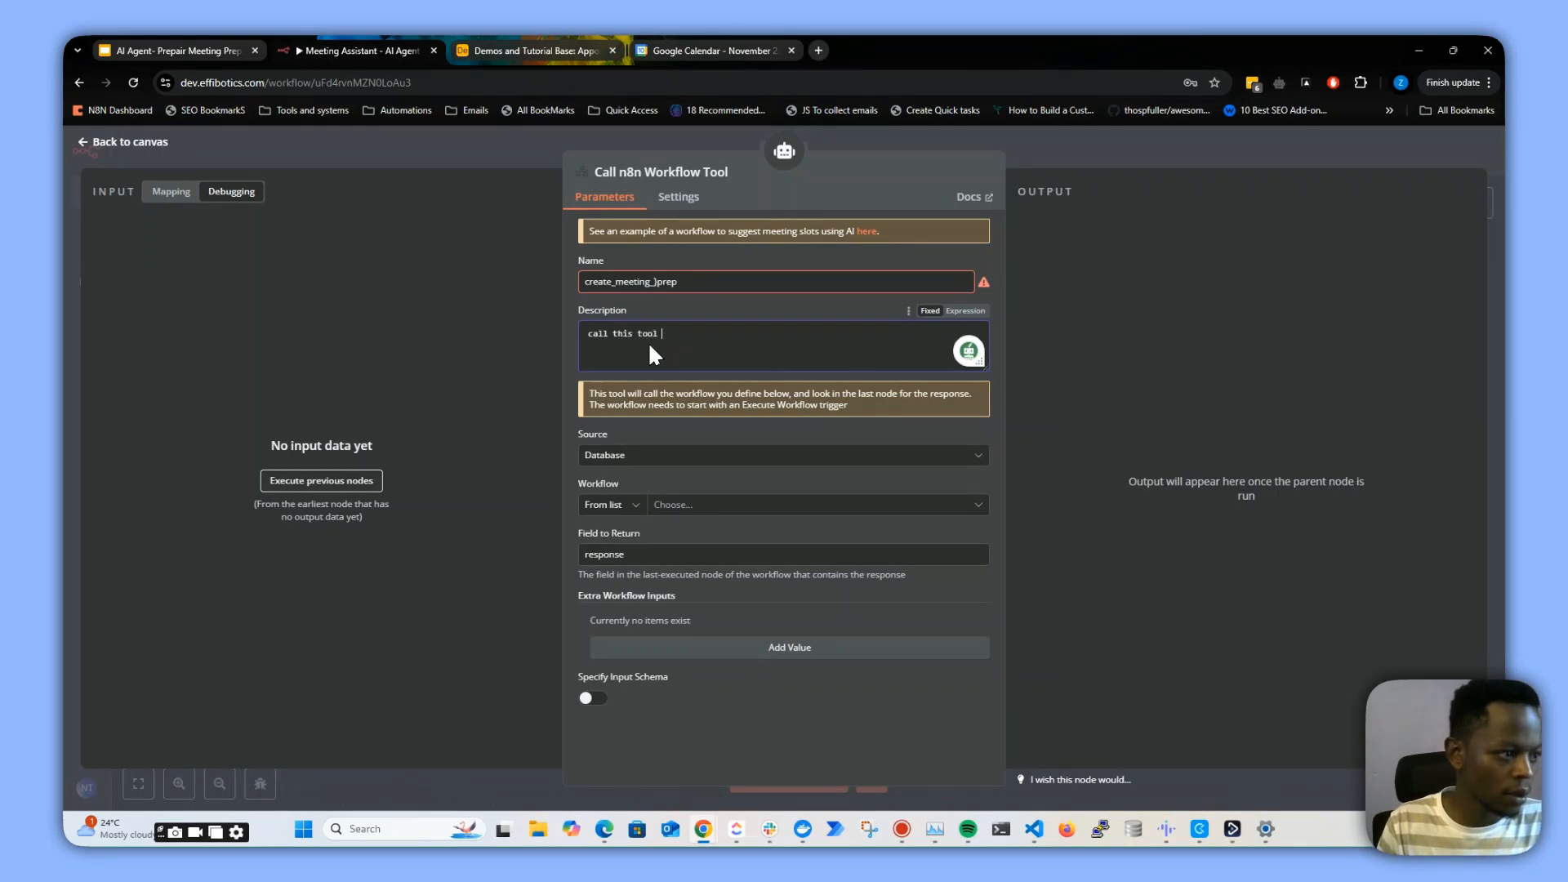
type(" to prepai")
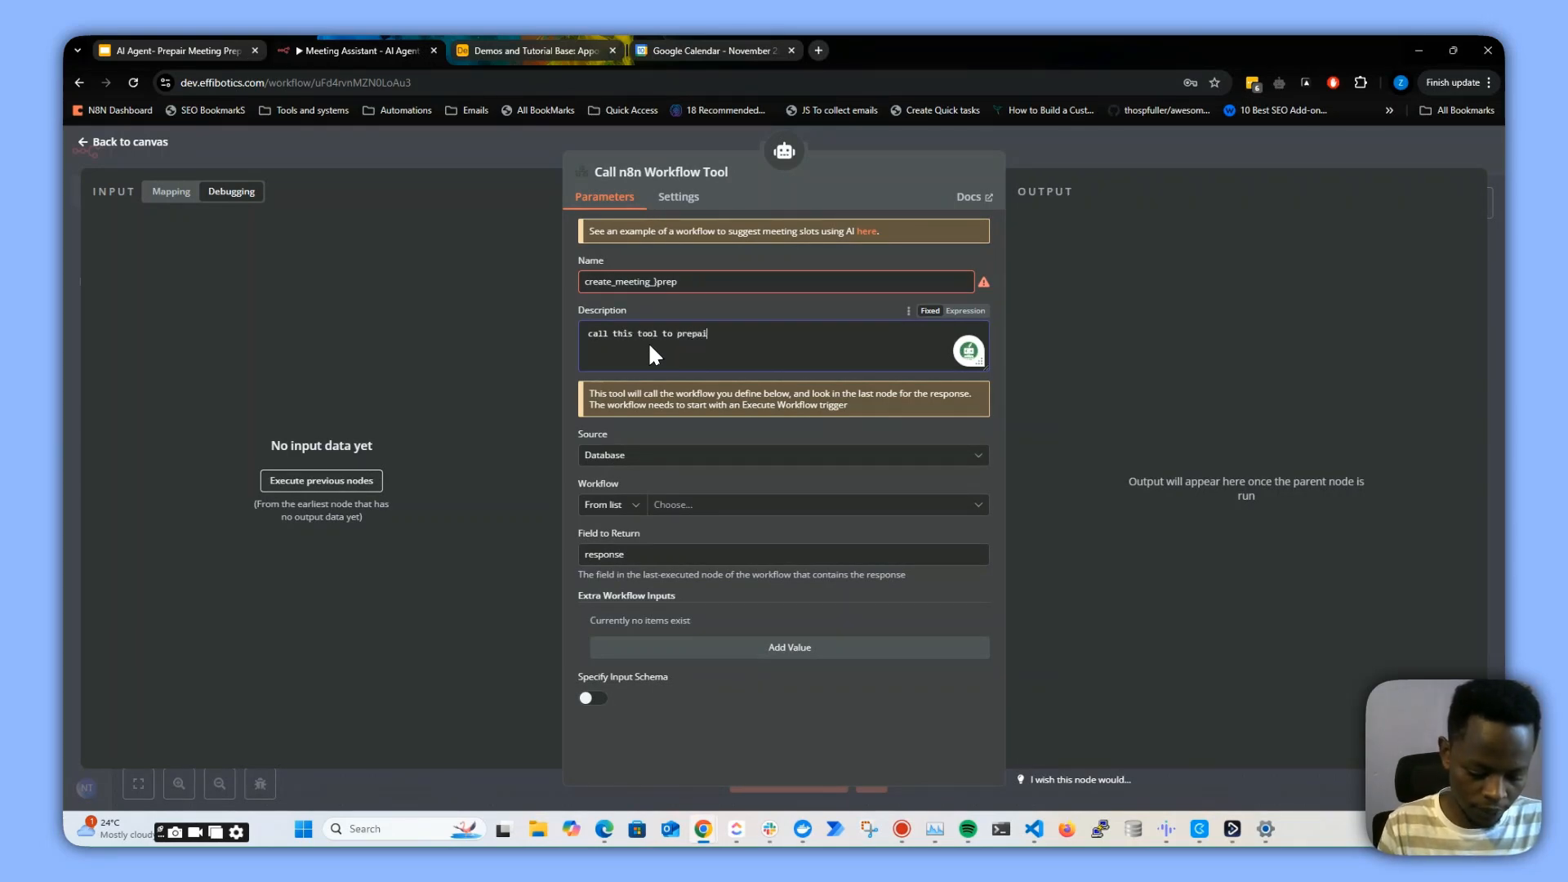
type("r the meting")
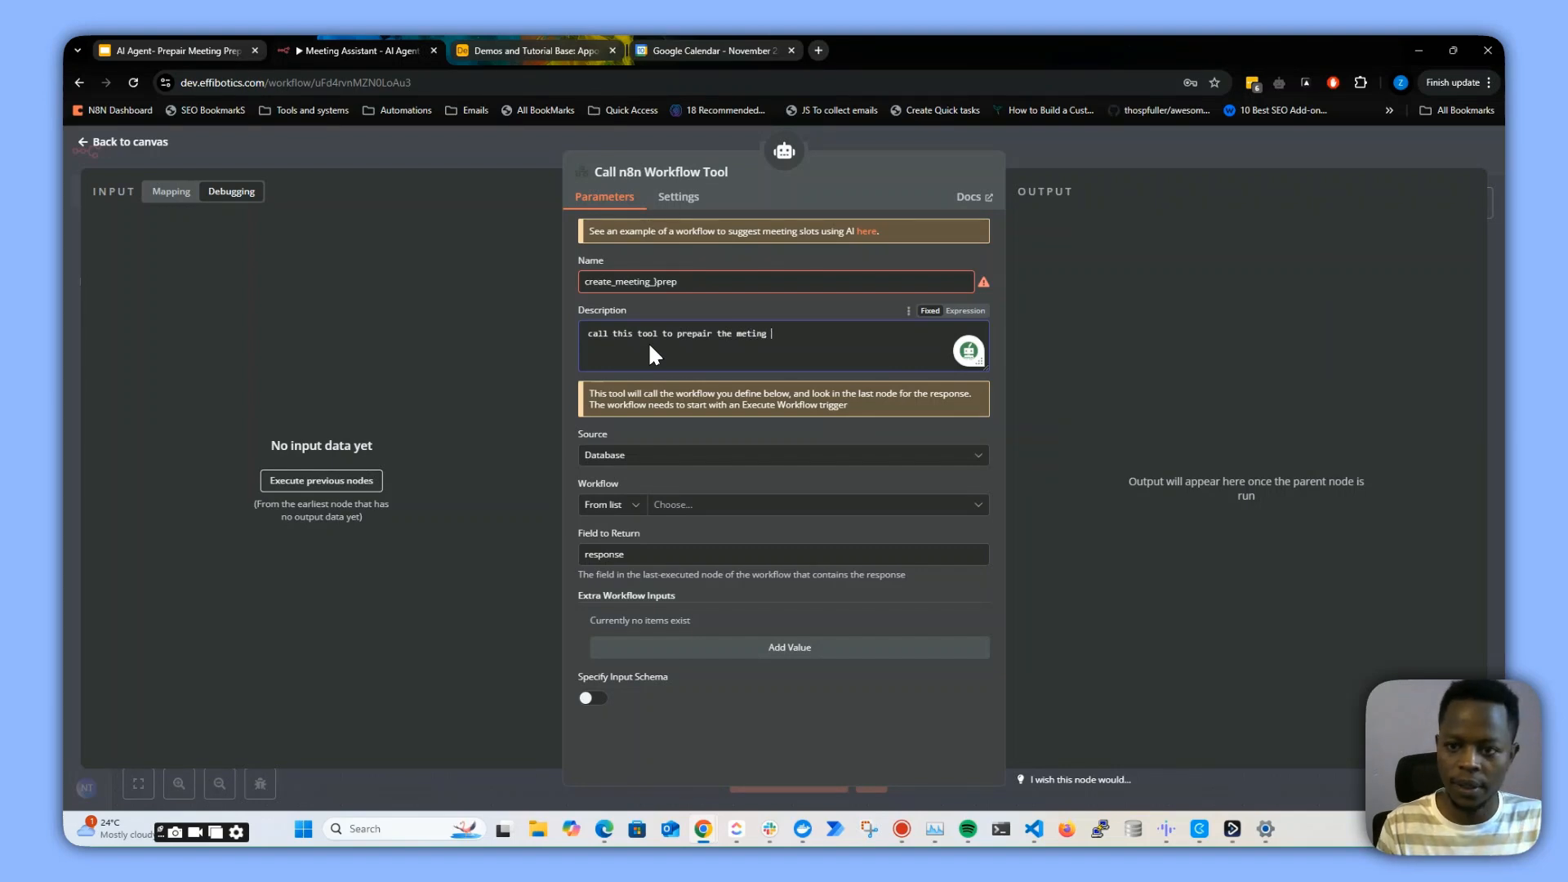
key("BackSpace")
key("BackSpace")
key("BackSpace")
key("BackSpace")
key("BackSpace")
type("eting prep")
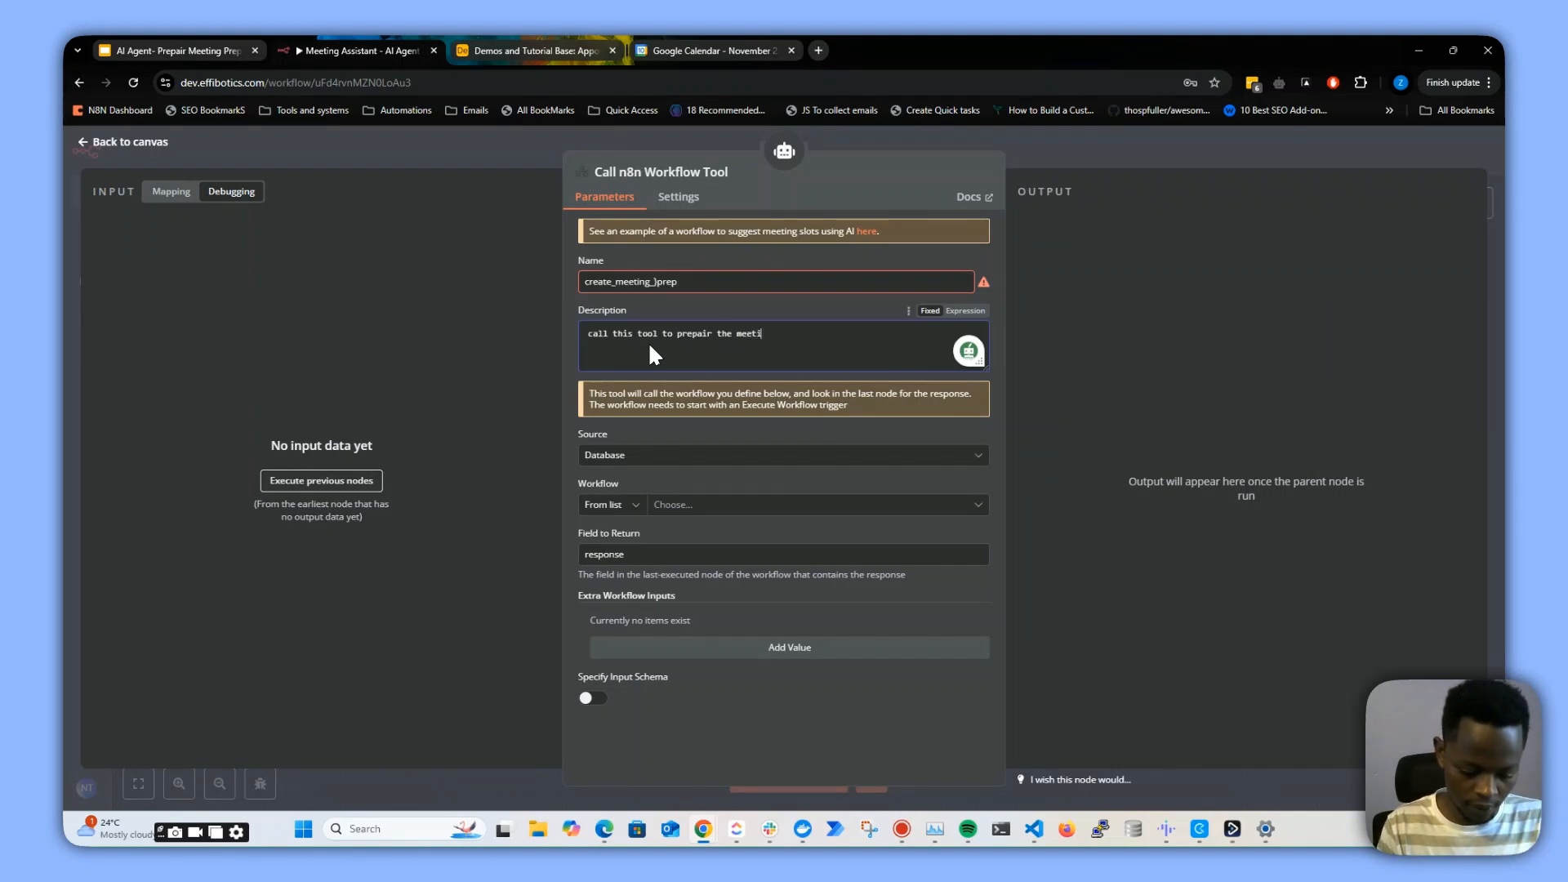
left_click(644, 281)
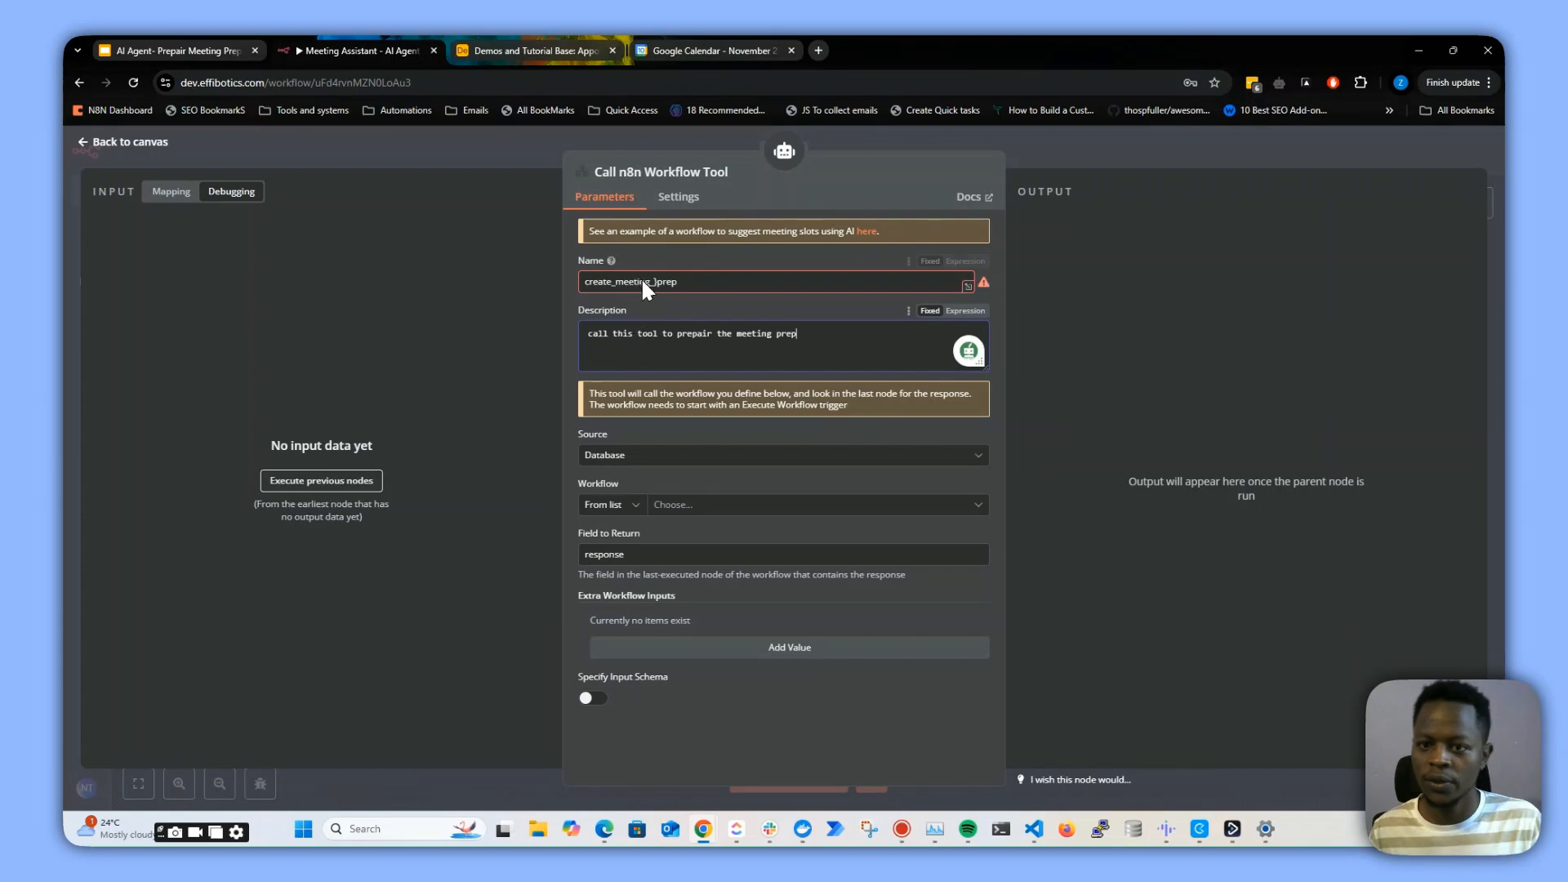
key("BackSpace")
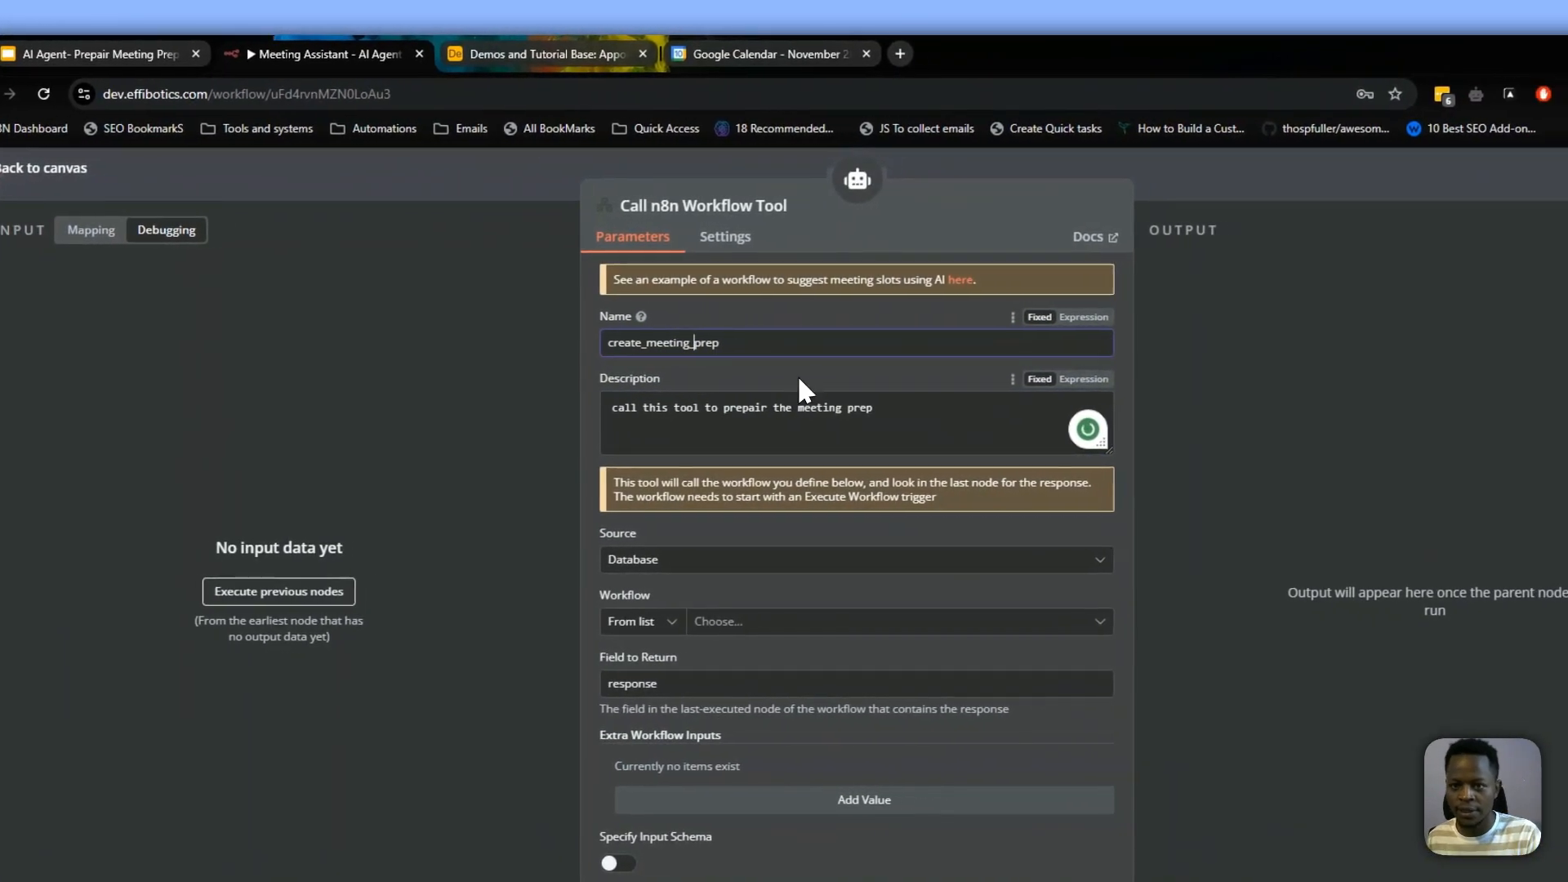
Rename the tool node to create_meeting_prep
left_click_drag(801, 344, 546, 342)
key("ctrl+c")
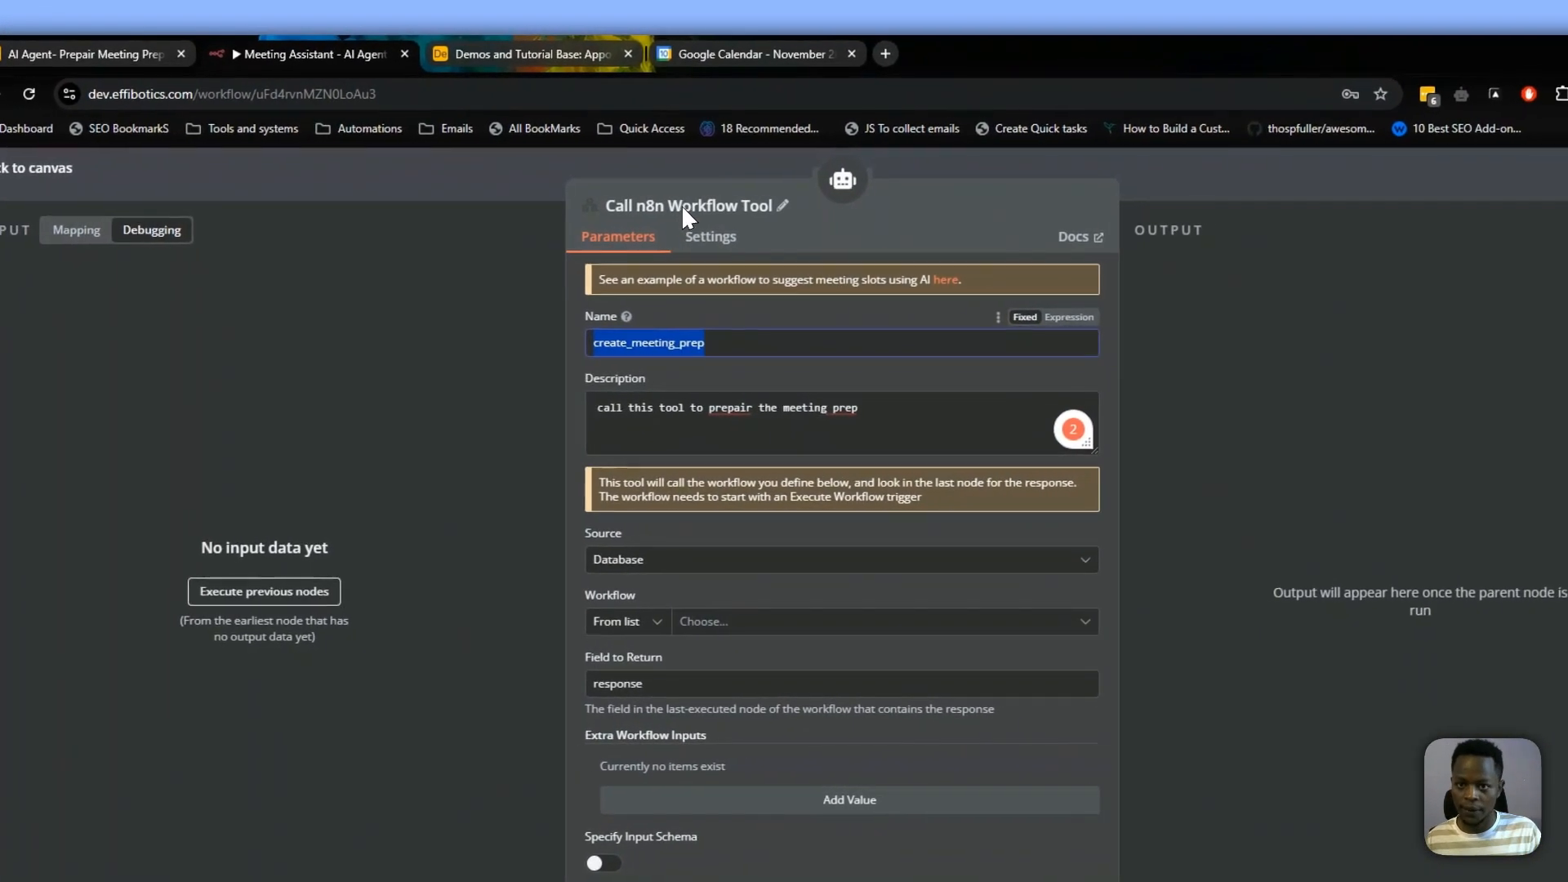
left_click(768, 202)
key("ctrl+v")
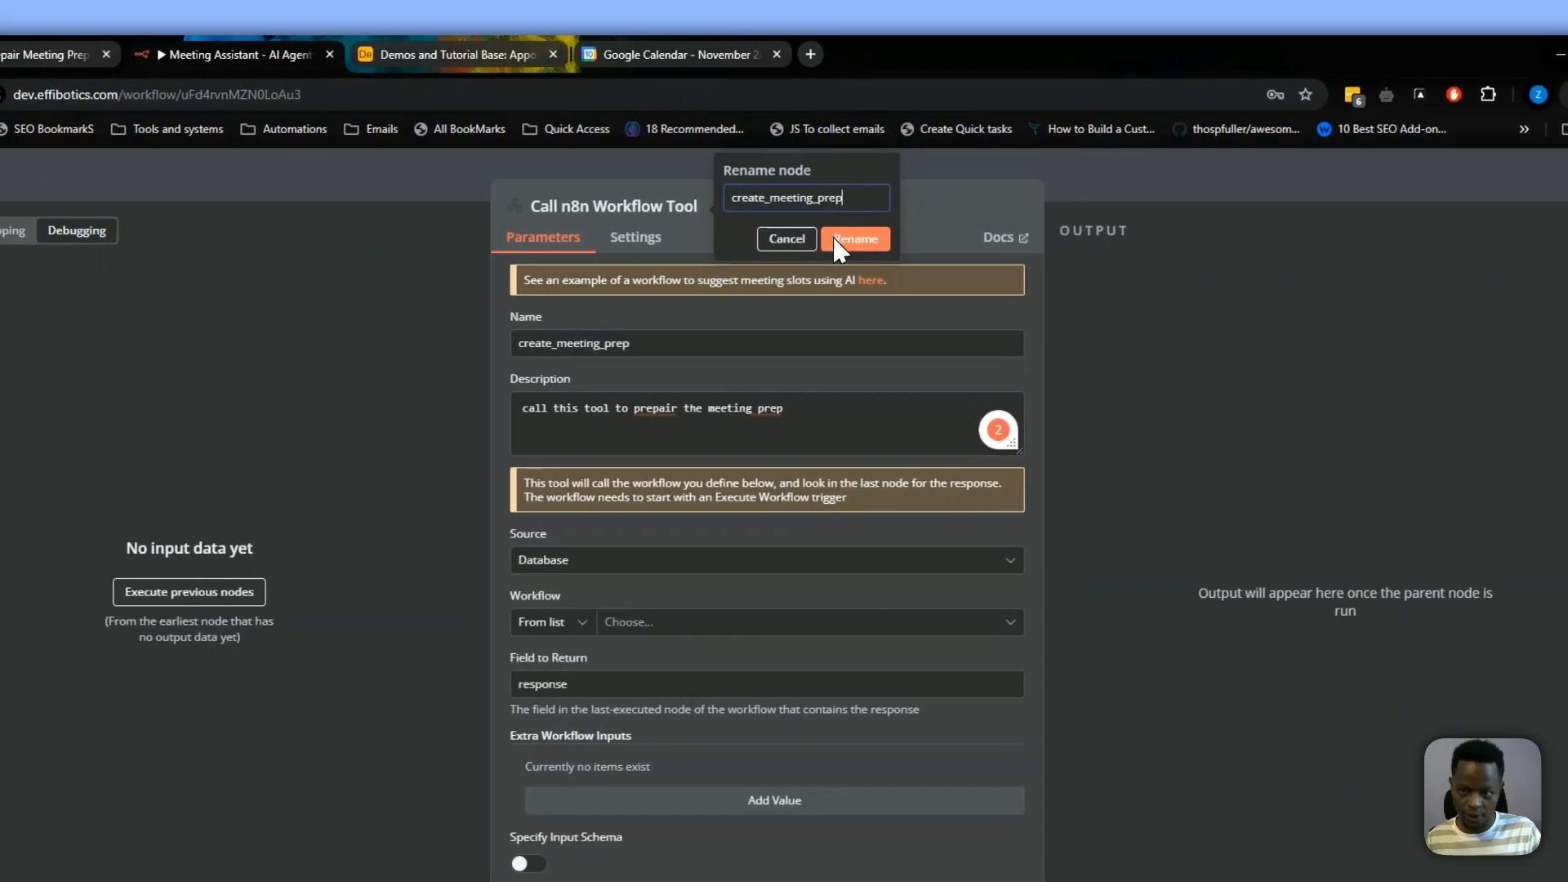
left_click(860, 238)
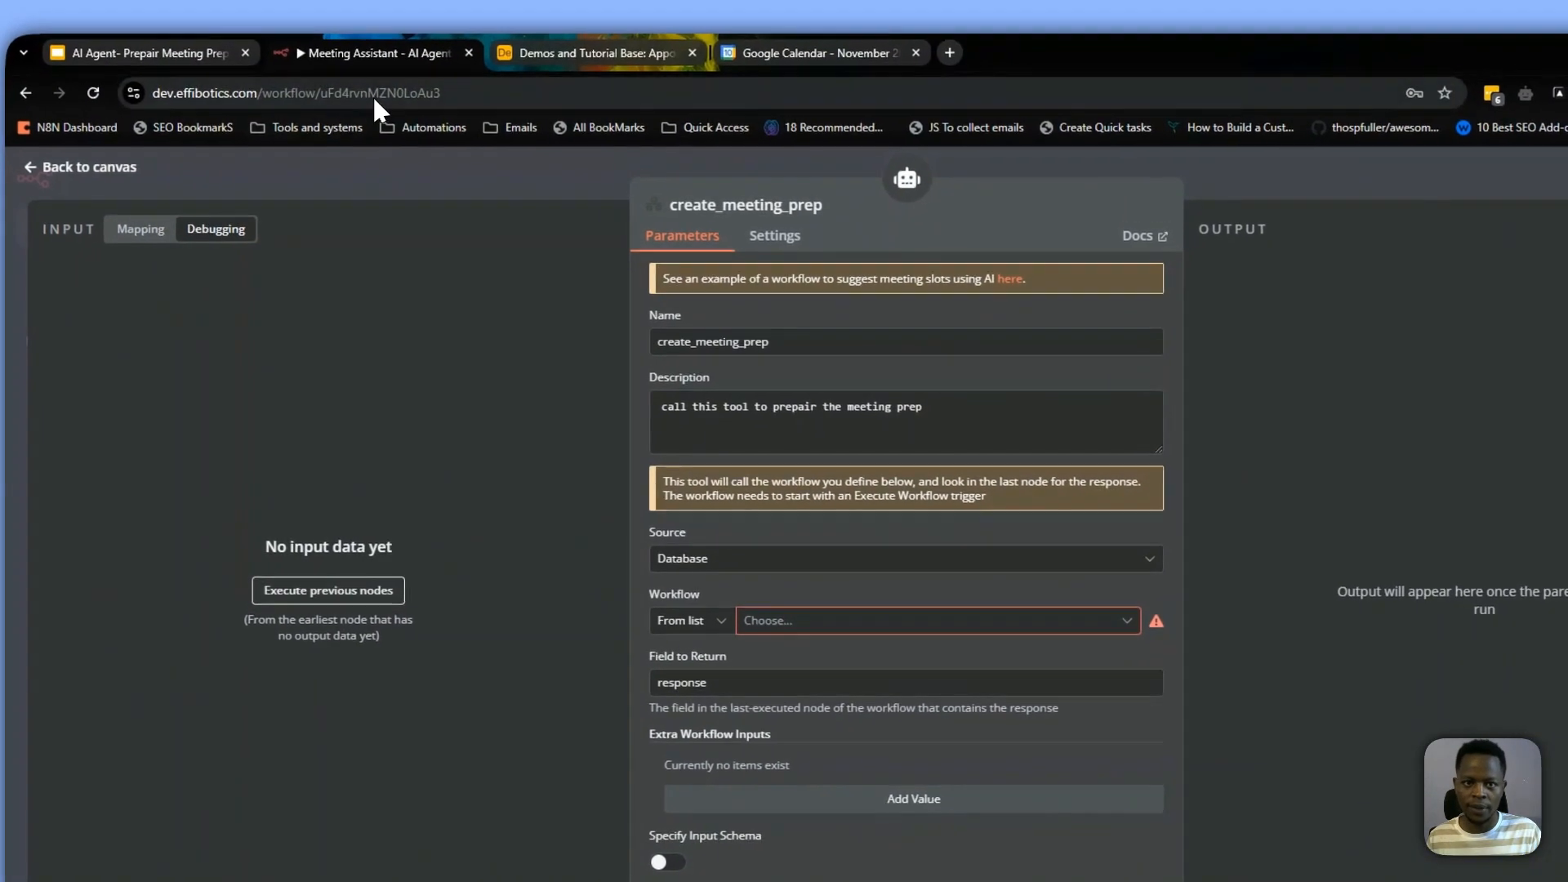
Set the tool's Workflow source to By ID with the expression {{ $workflow.id }}
double_click(372, 95)
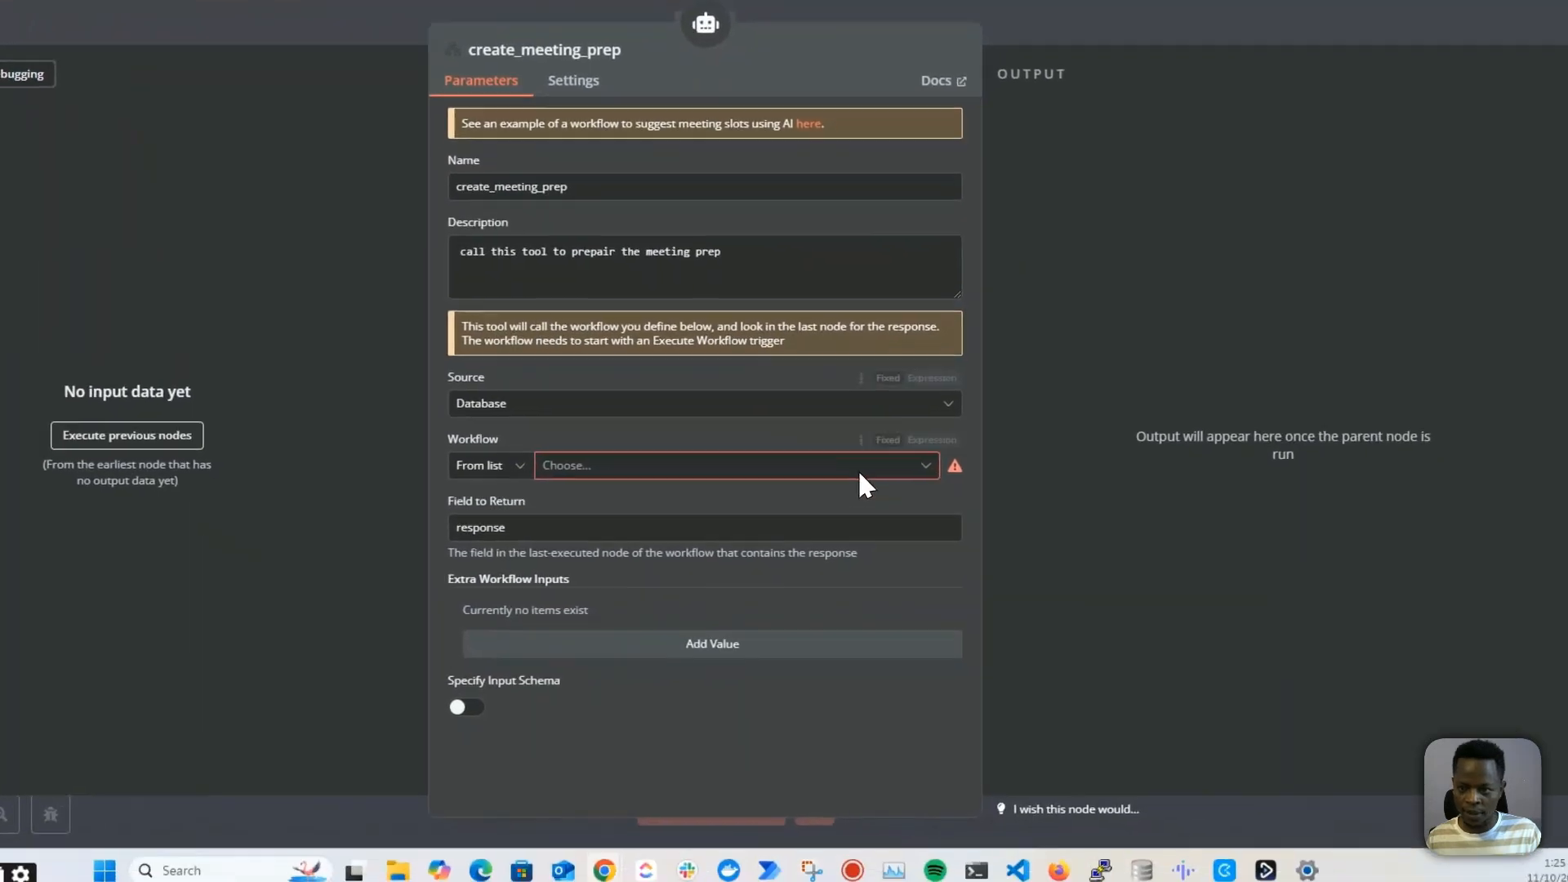
left_click(1156, 576)
left_click(972, 602)
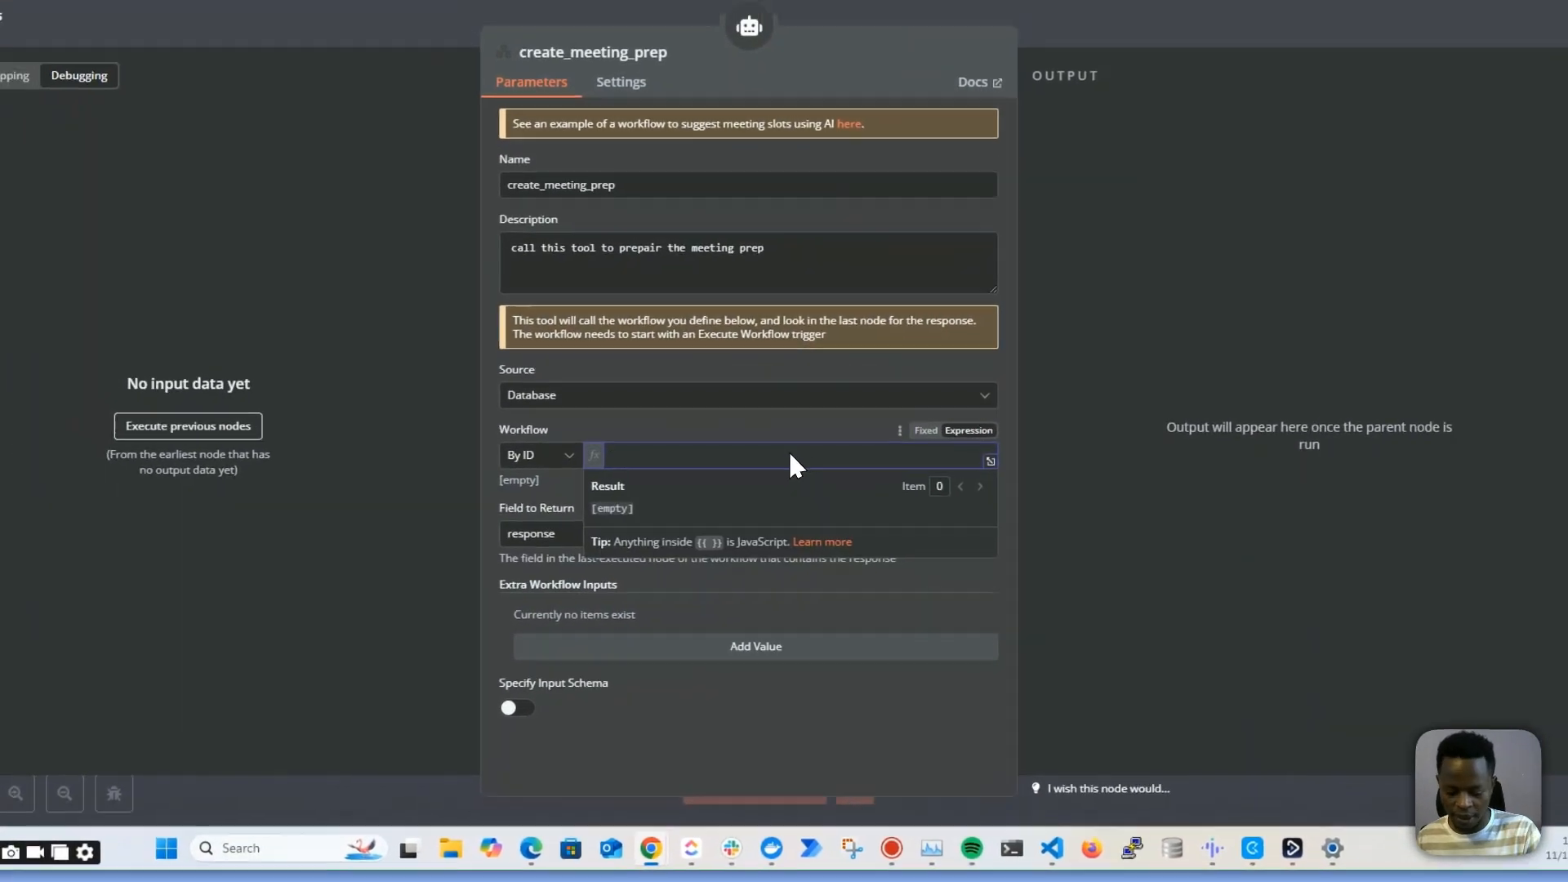
type("{{ ")
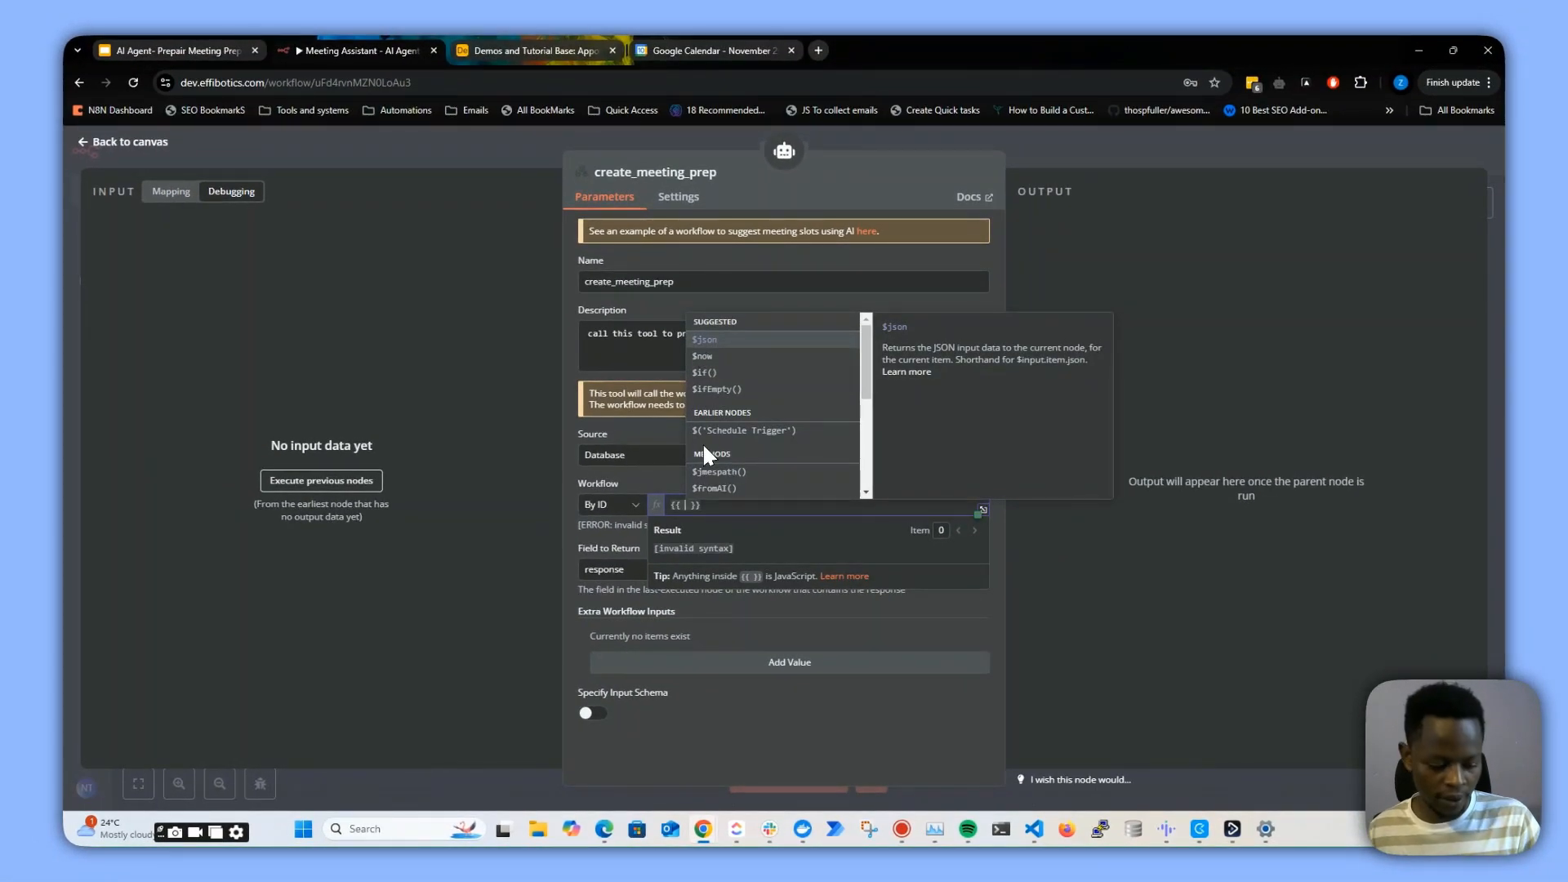
type("$workflow.")
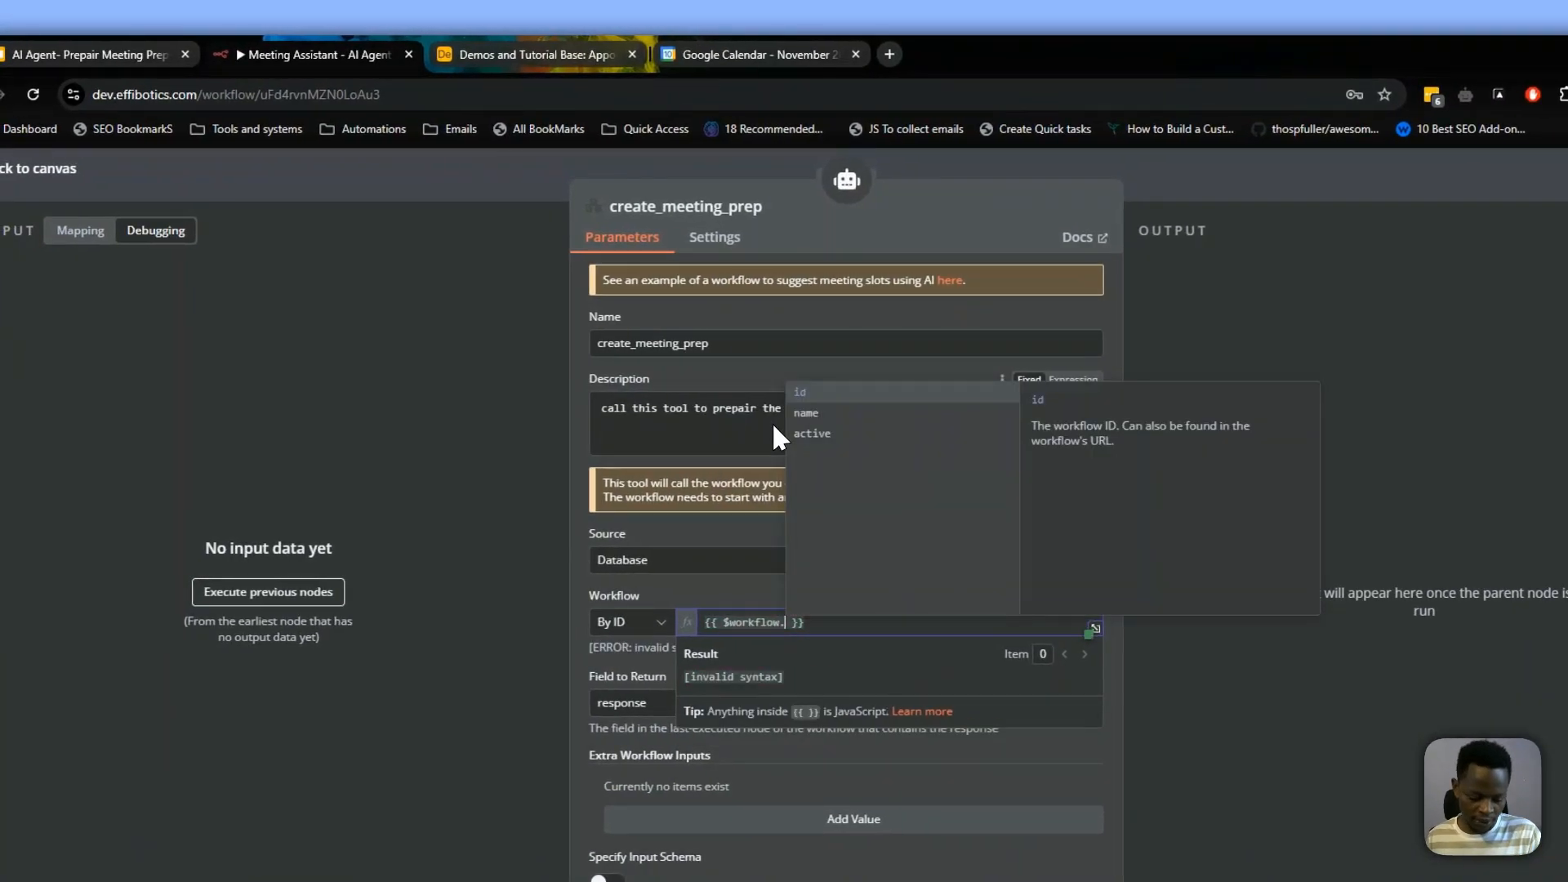
type("id")
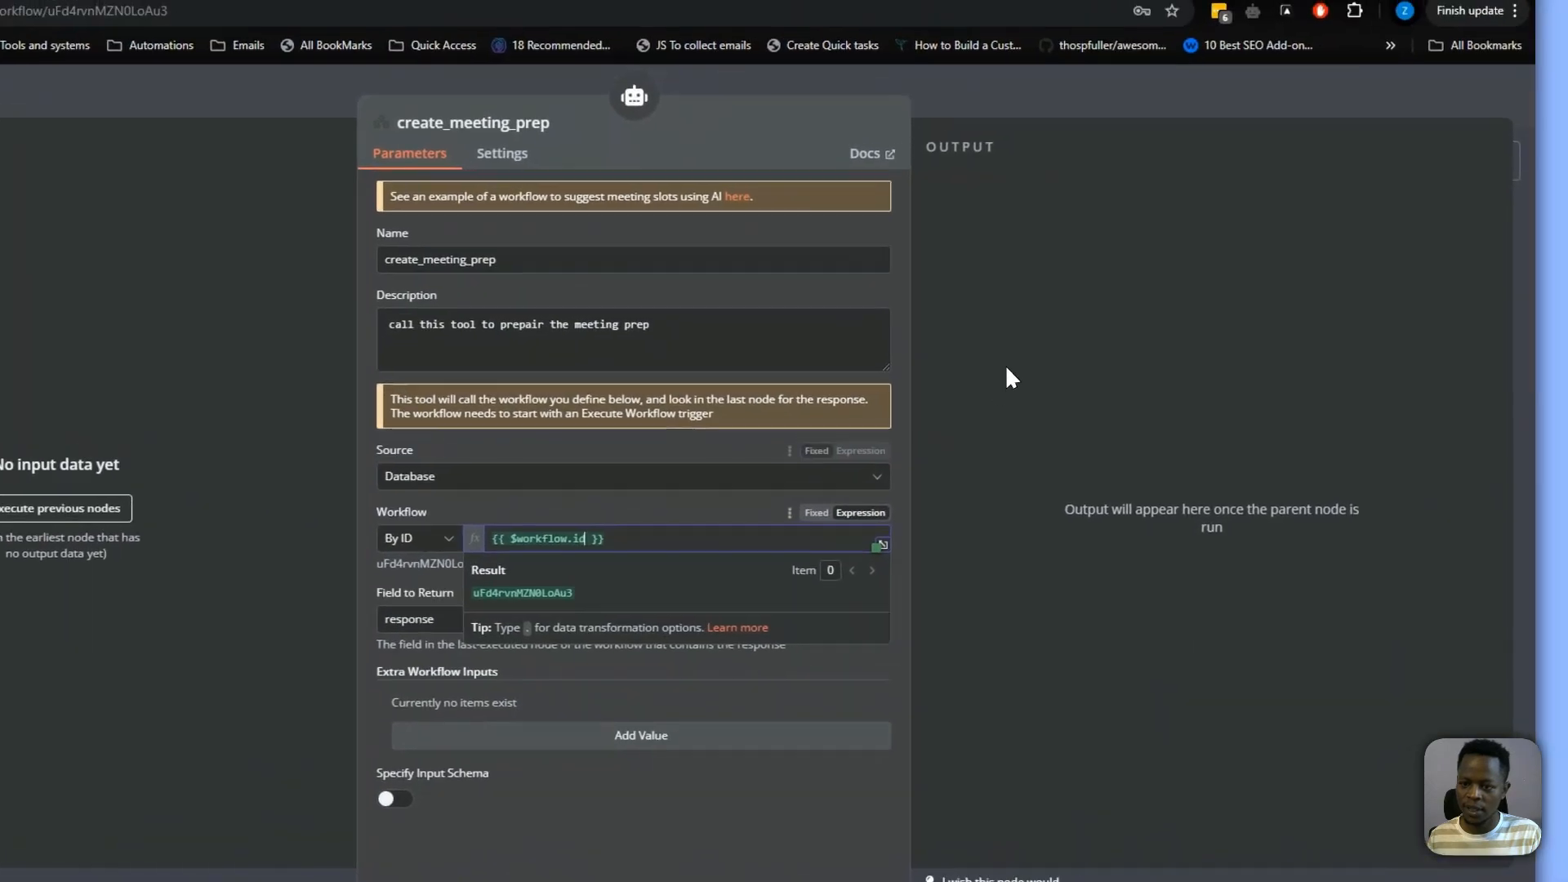
Close the tool settings and save the workflow
left_click(1157, 8)
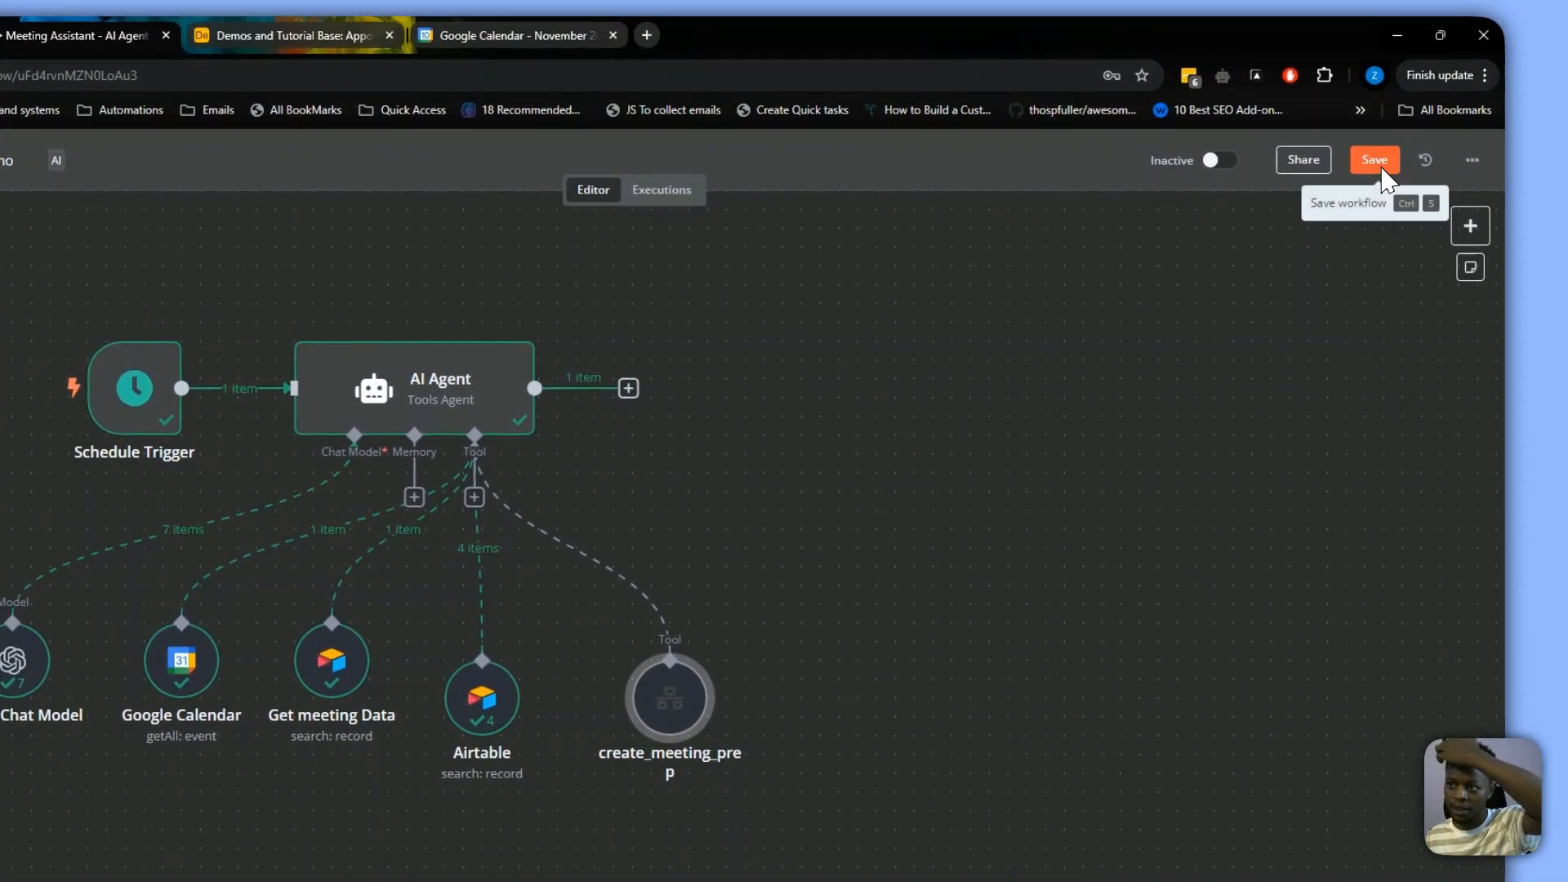
left_click(1375, 161)
Add an Execute Workflow Trigger to the canvas as the sub-workflow's start
left_click(1471, 226)
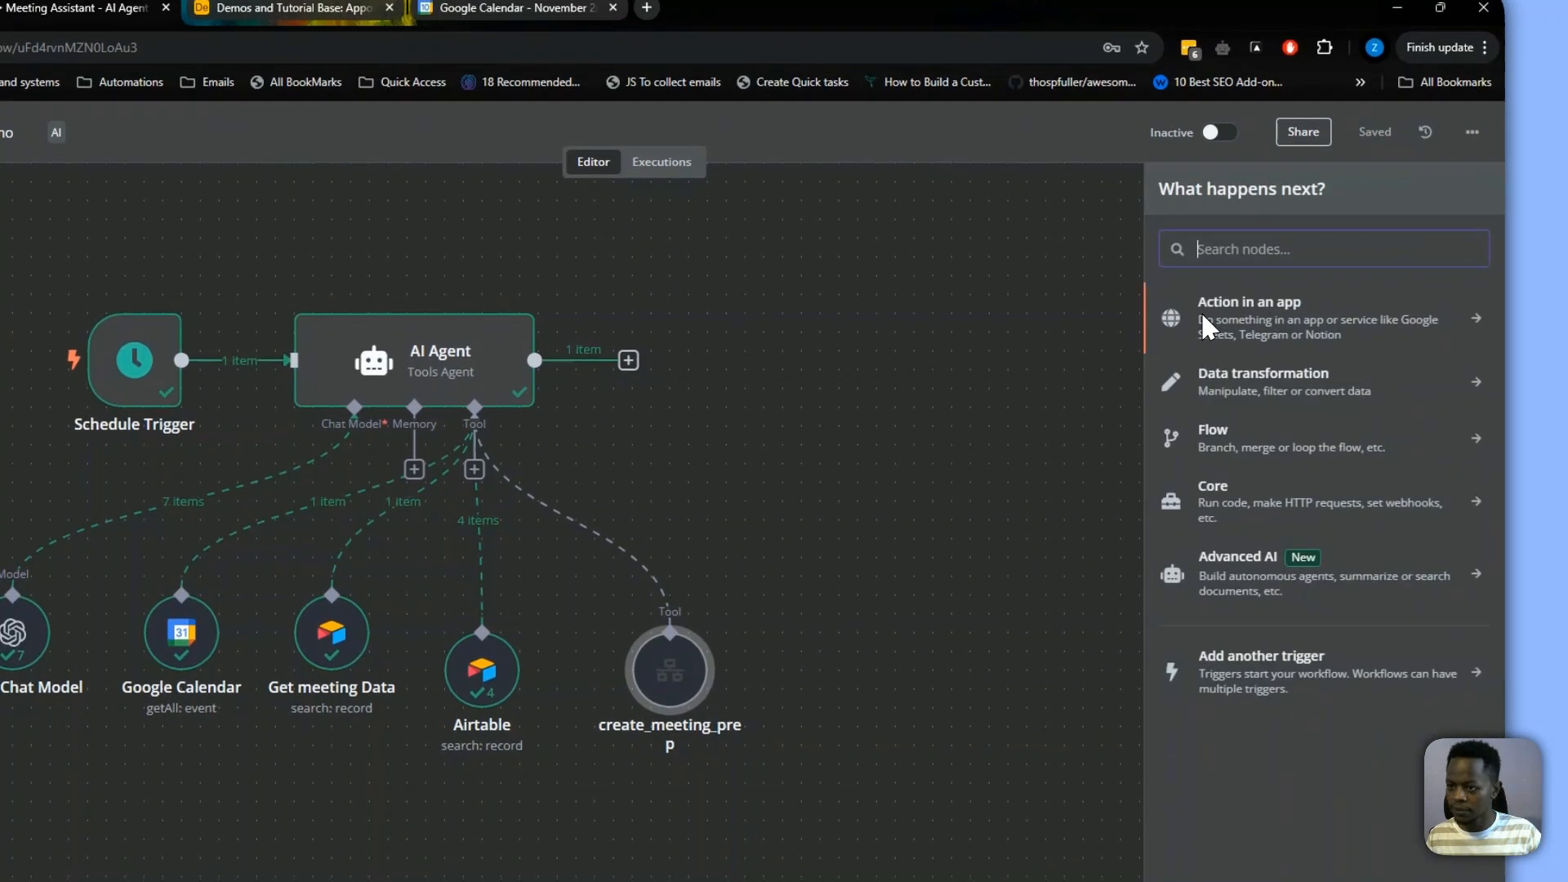
type("exce")
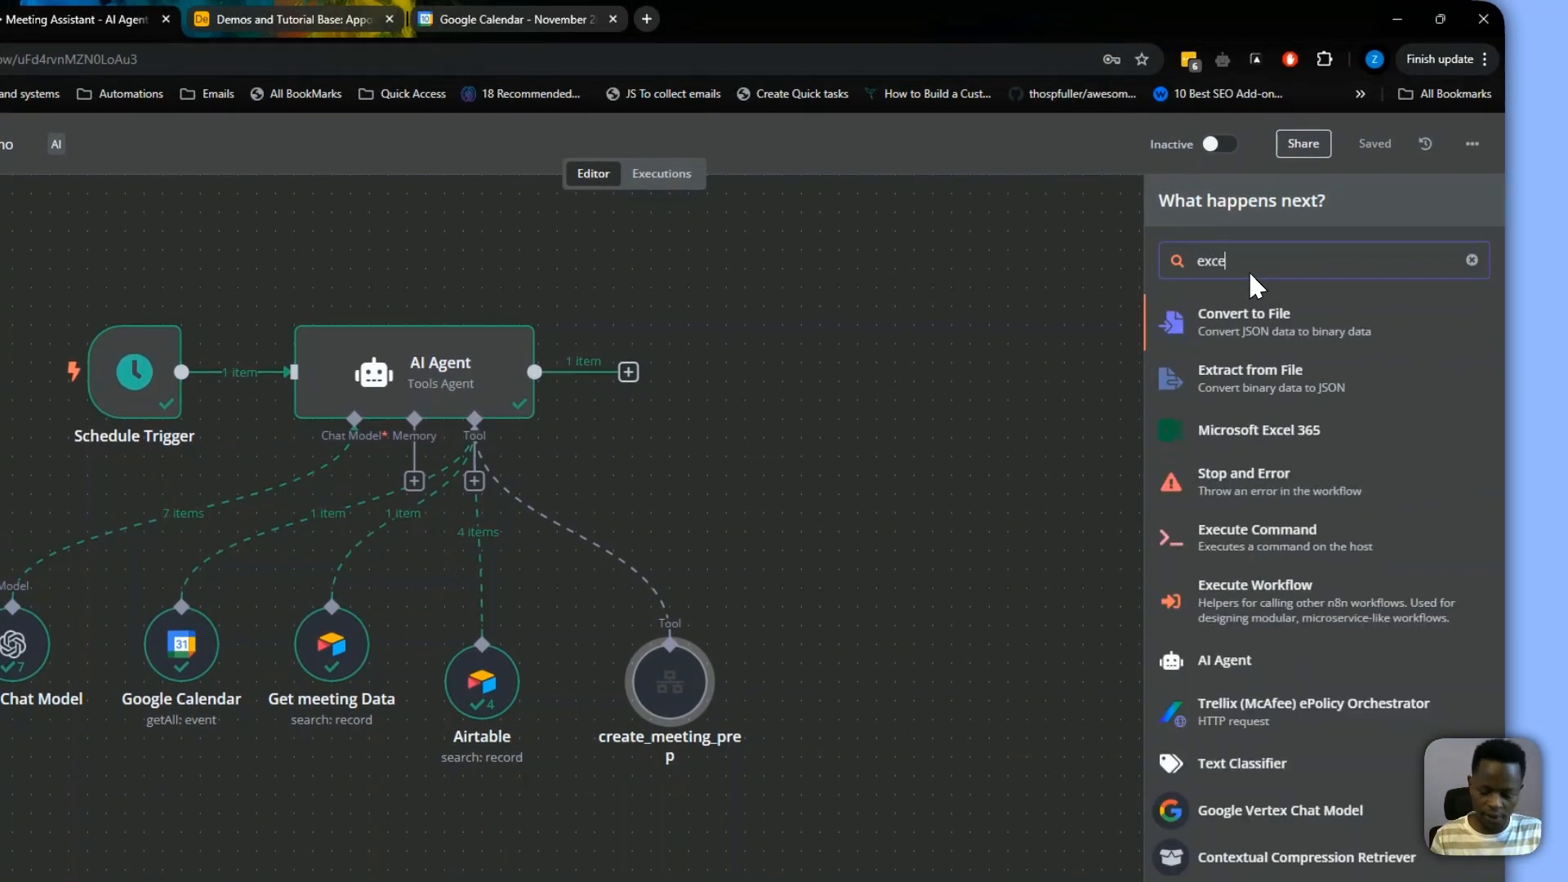
left_click(1242, 556)
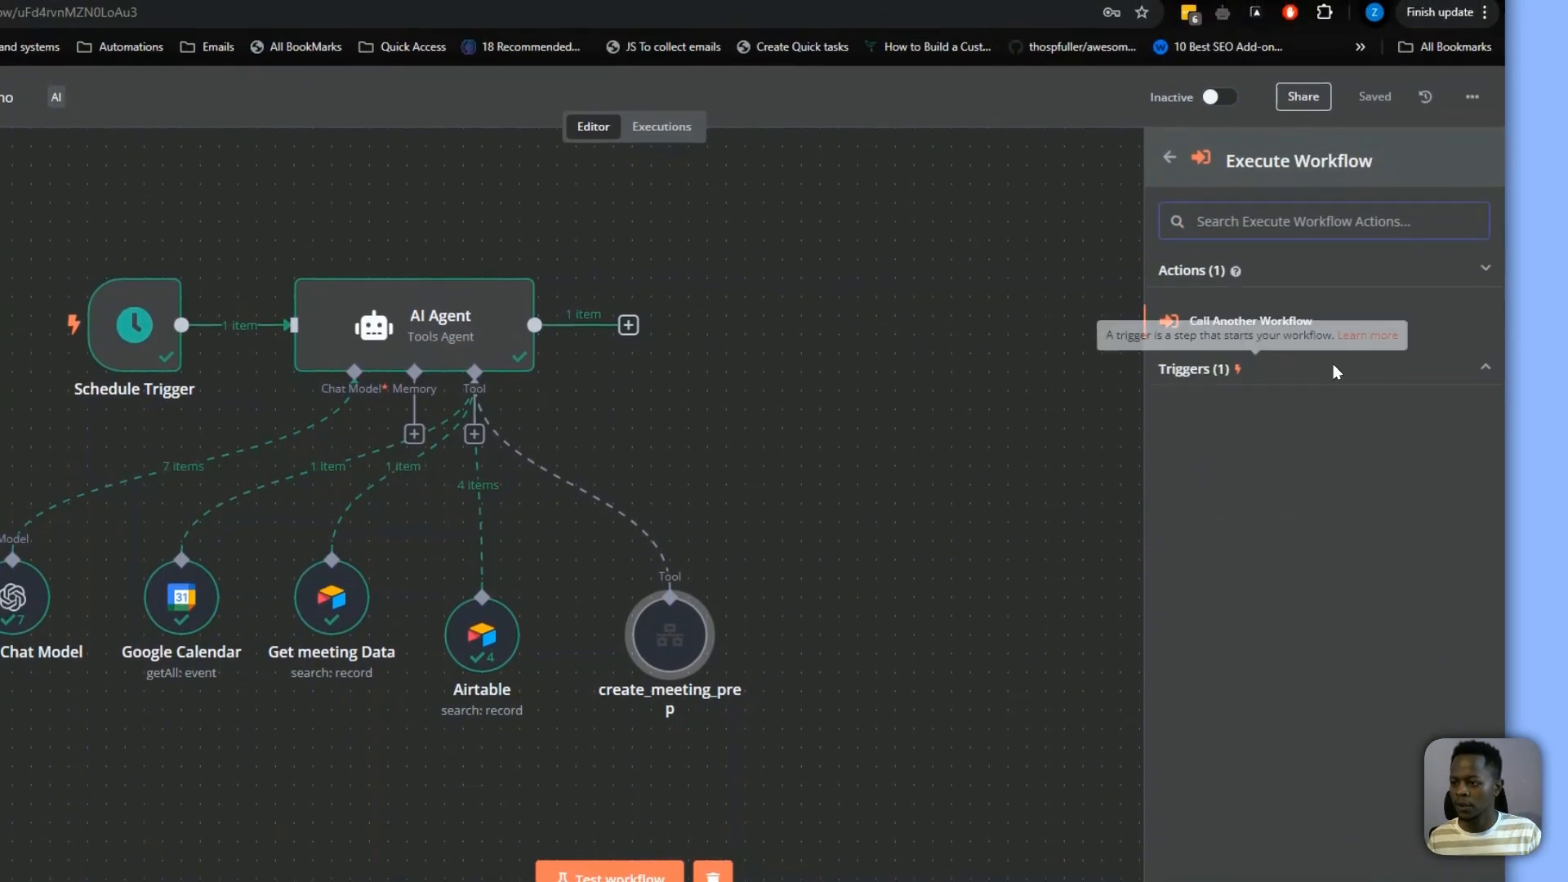
left_click(1324, 406)
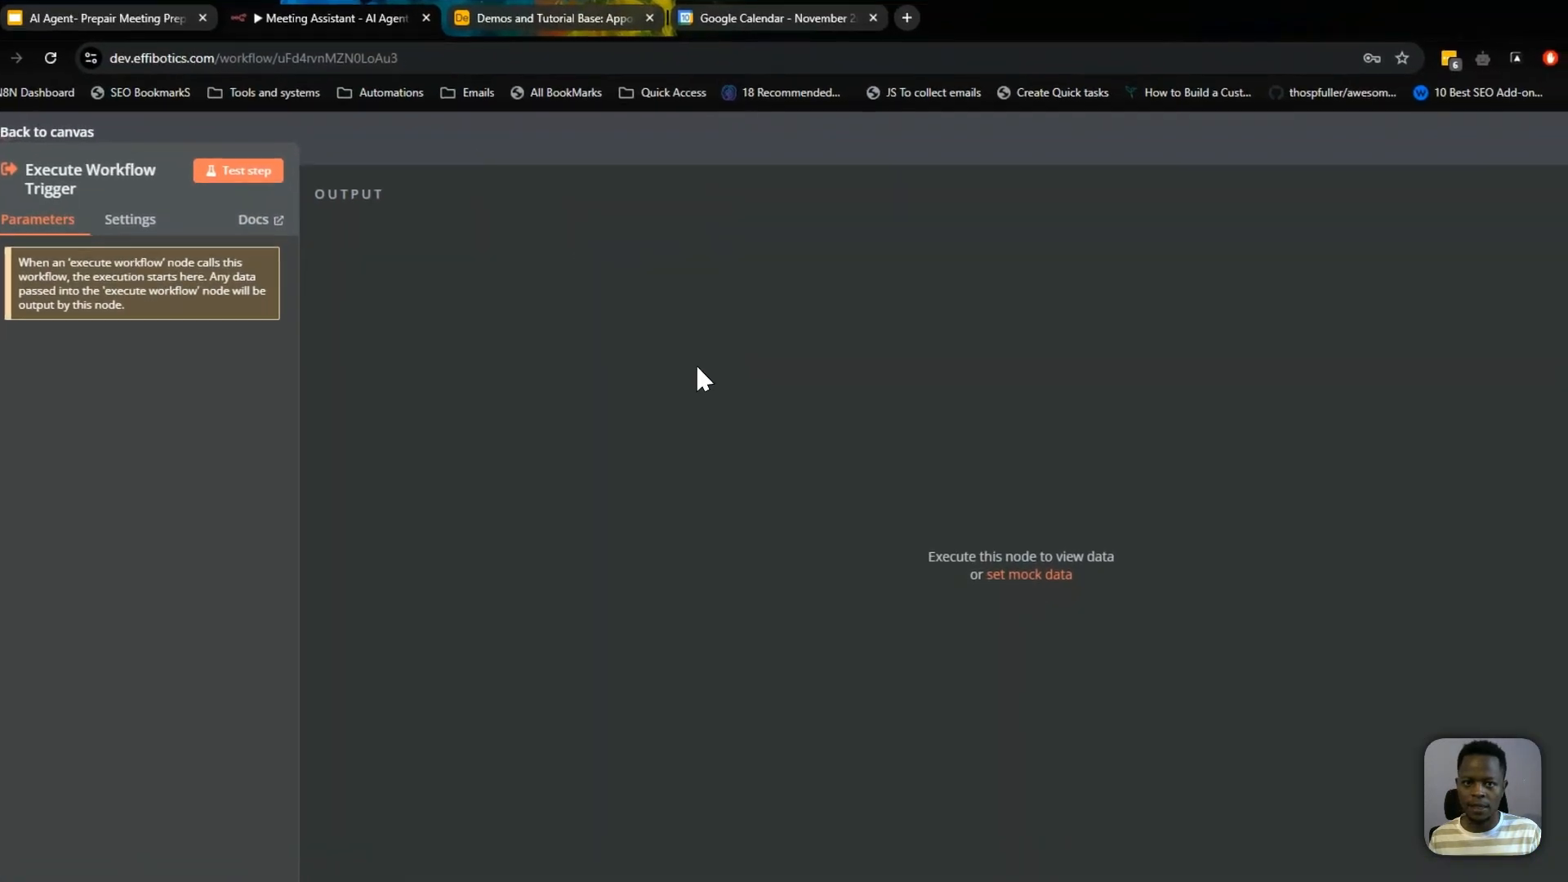
key("Escape")
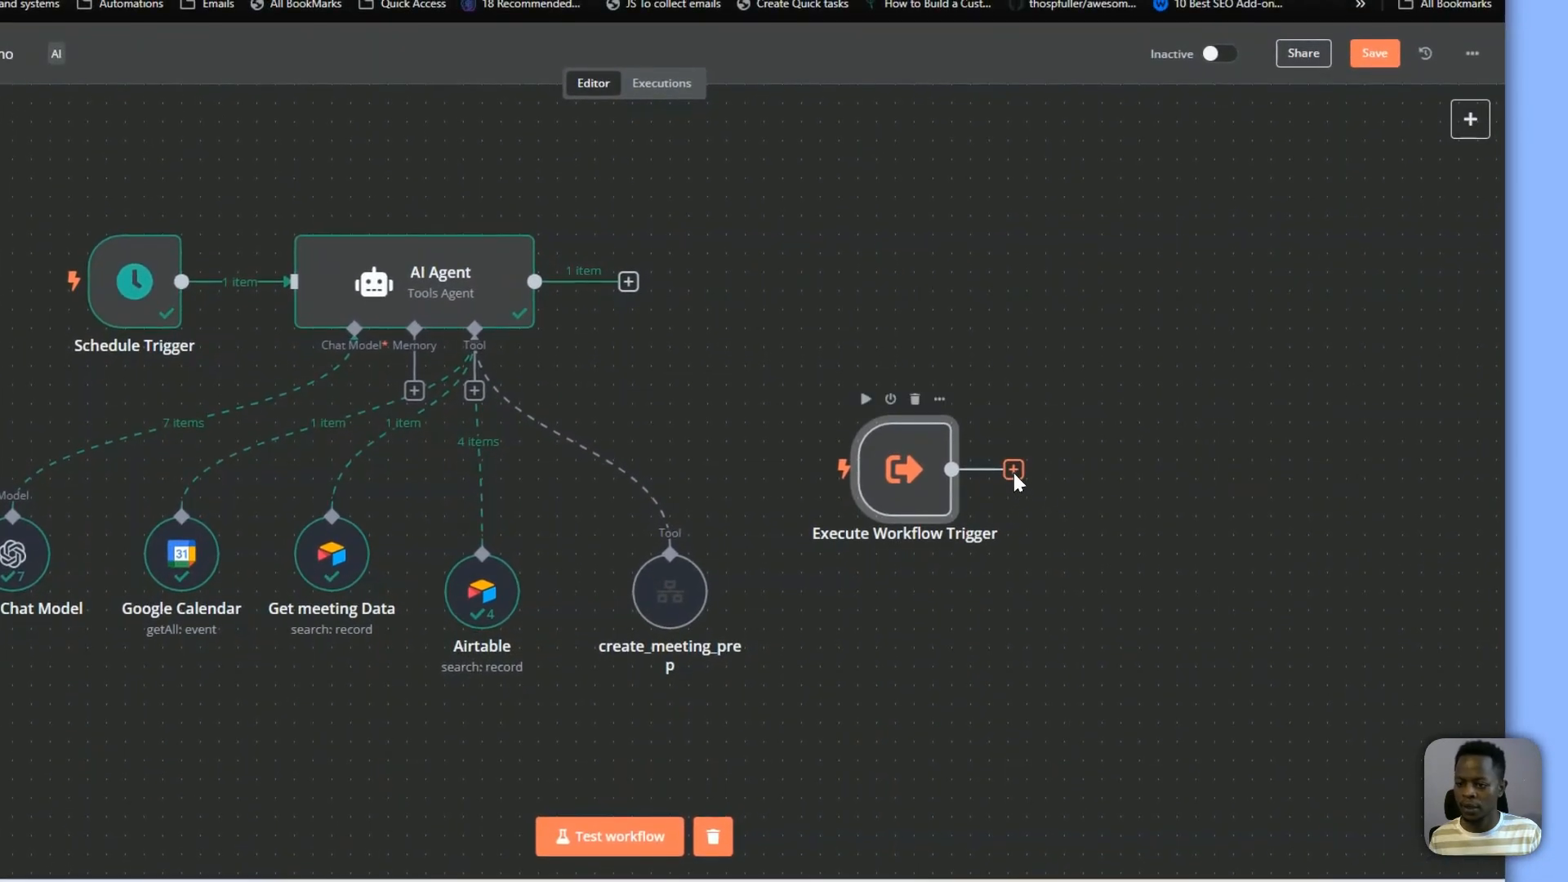
left_click(1042, 546)
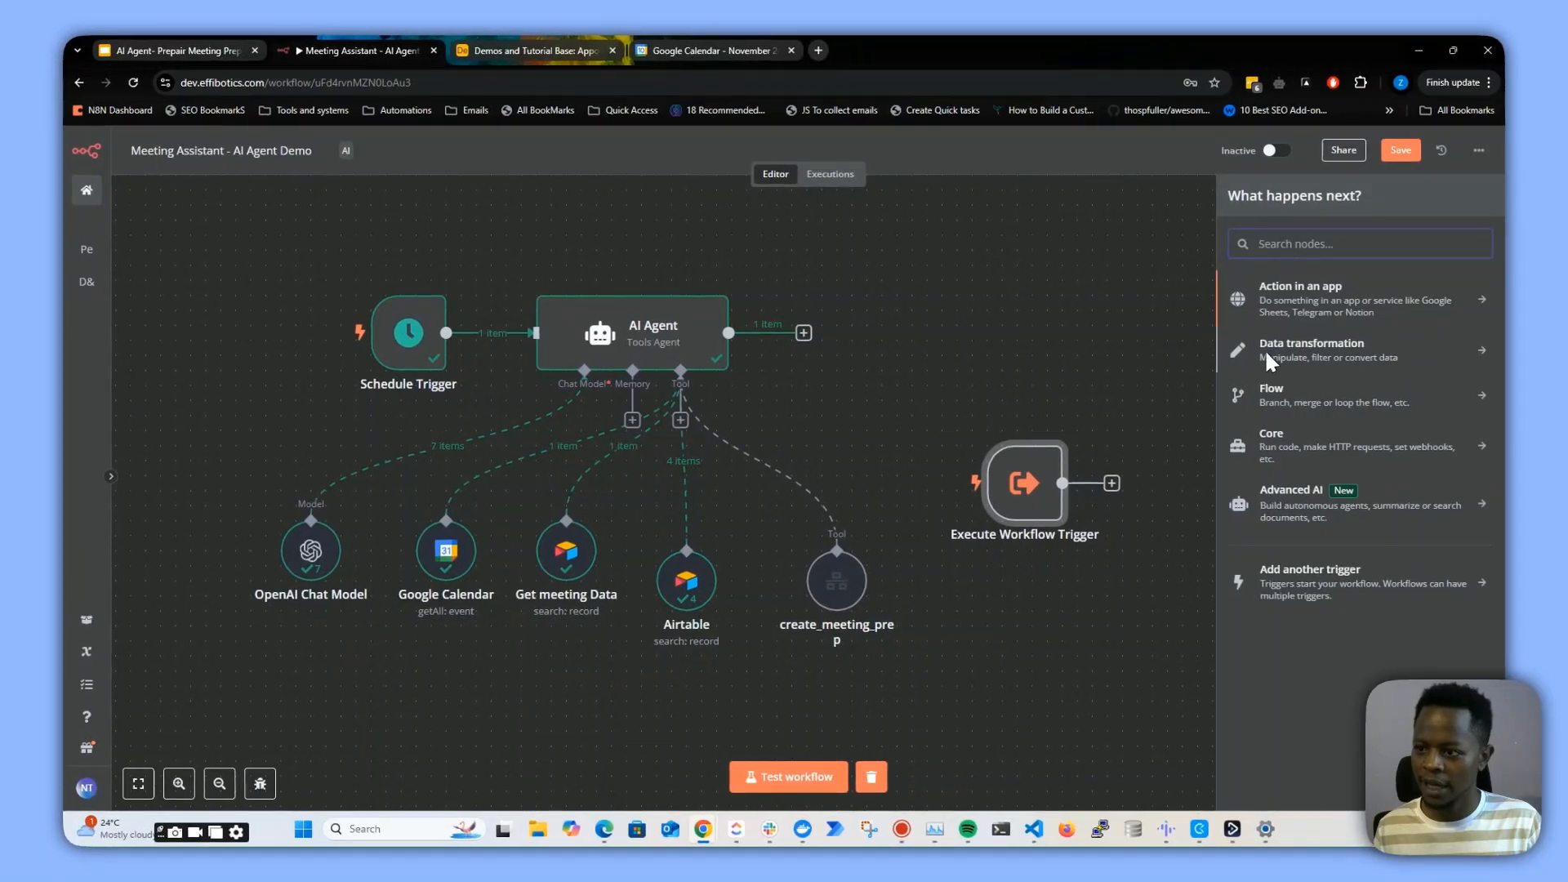
type("ollama")
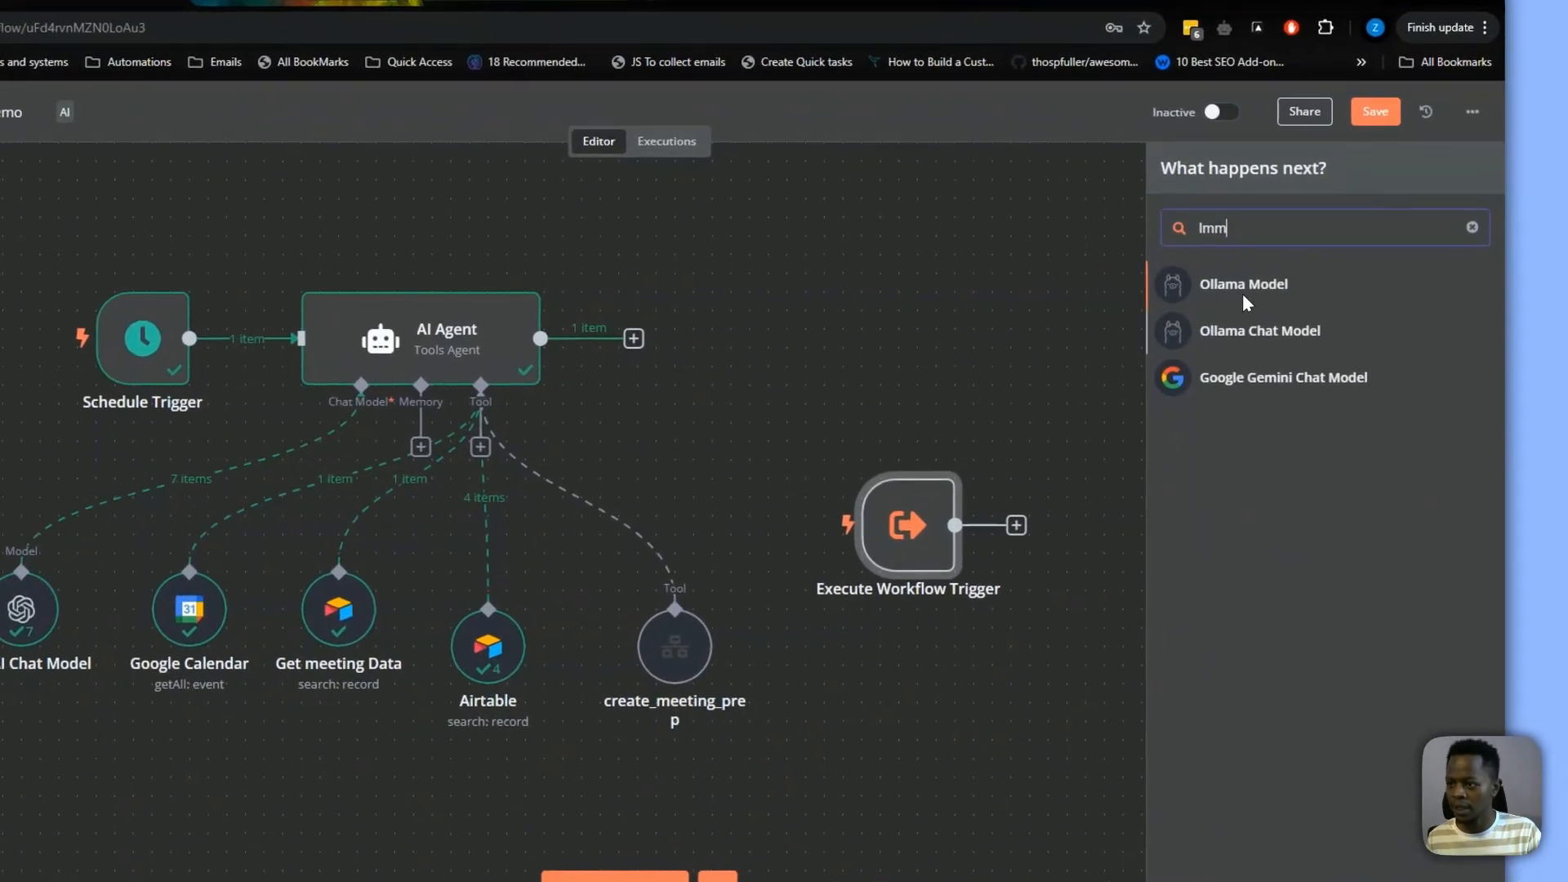
left_click(1274, 286)
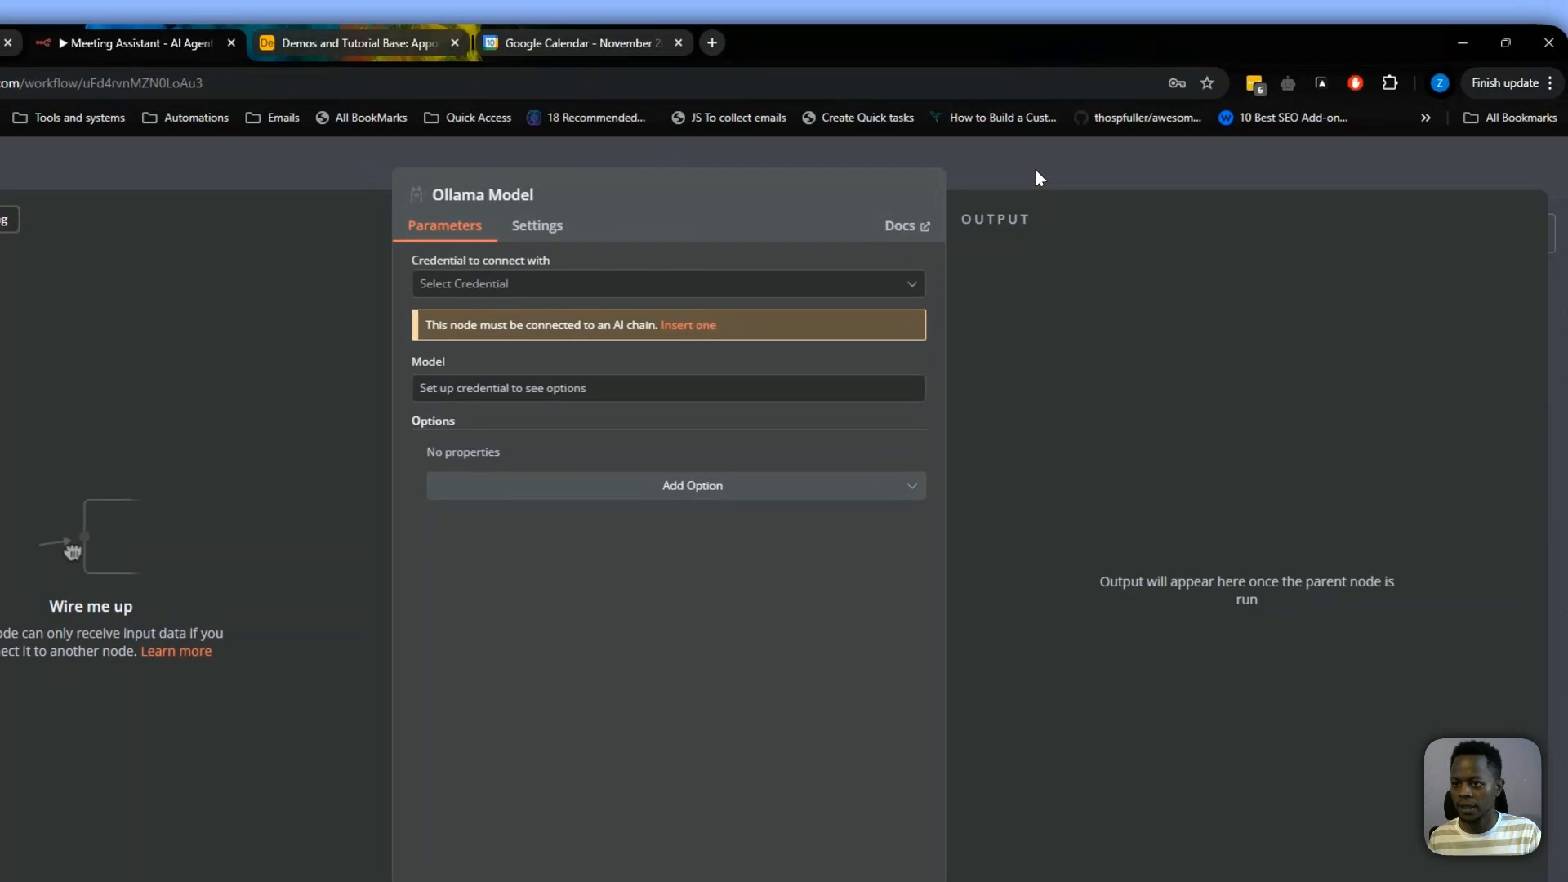
left_click(1036, 178)
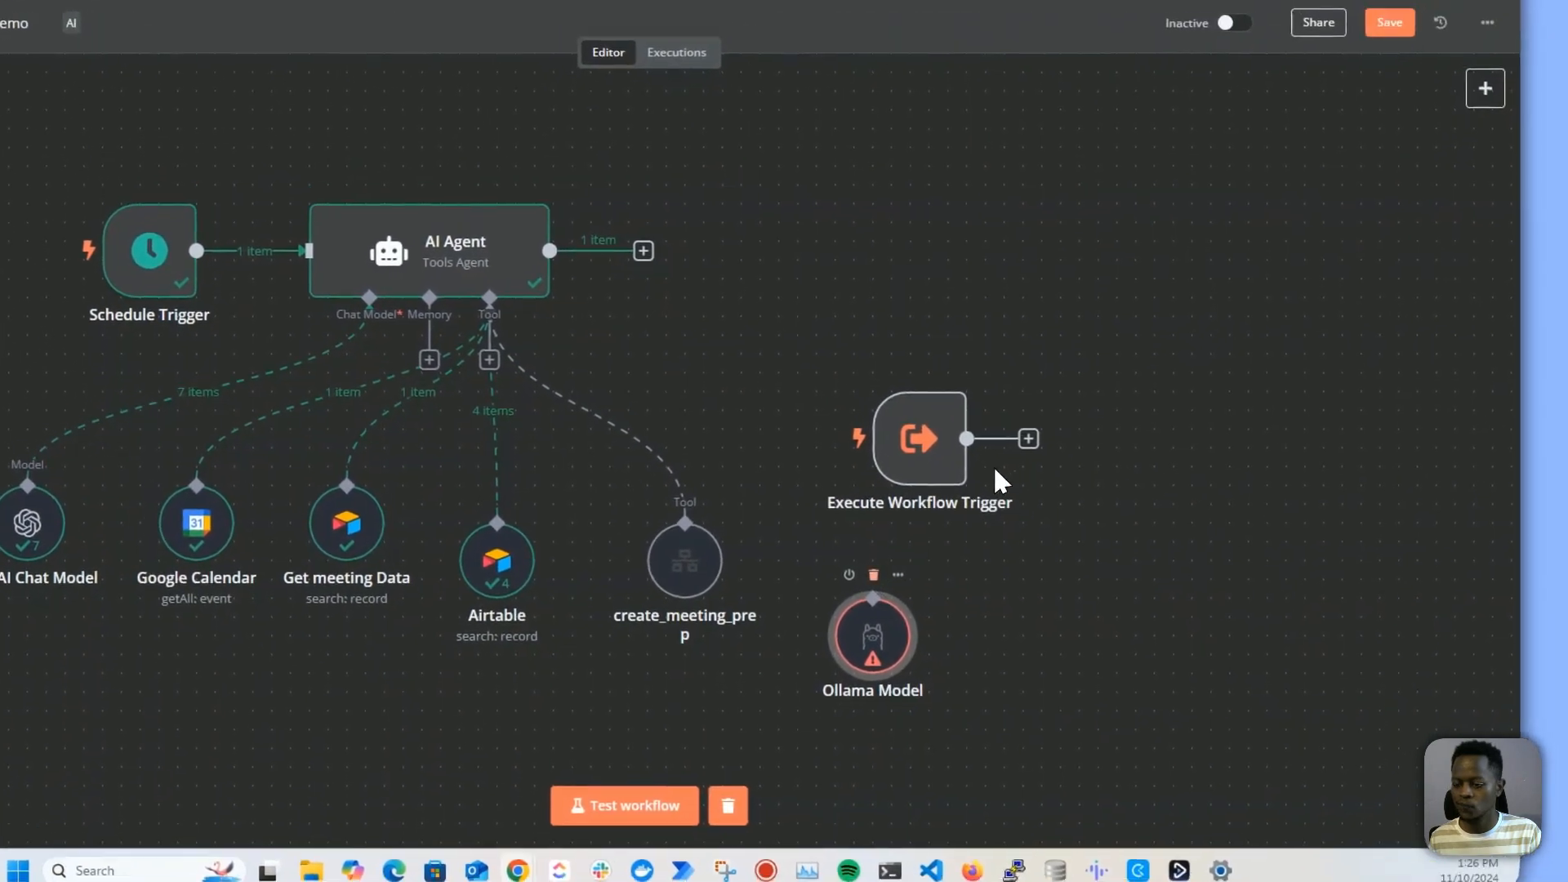
left_click(905, 553)
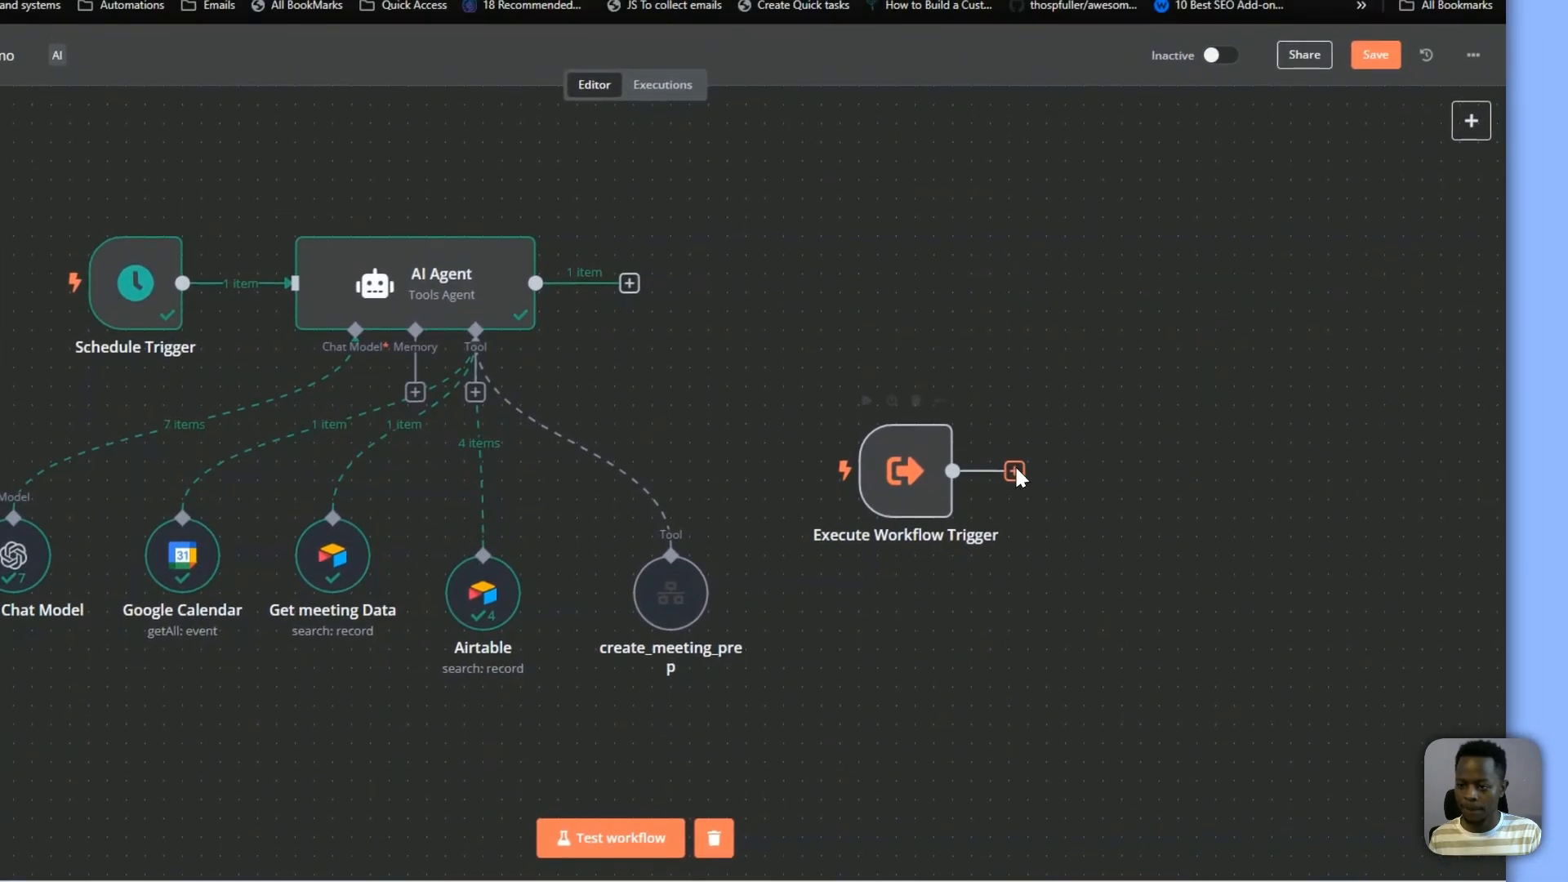
Add a Basic LLM Chain node after the Execute Workflow Trigger
left_click(1060, 416)
type("llm")
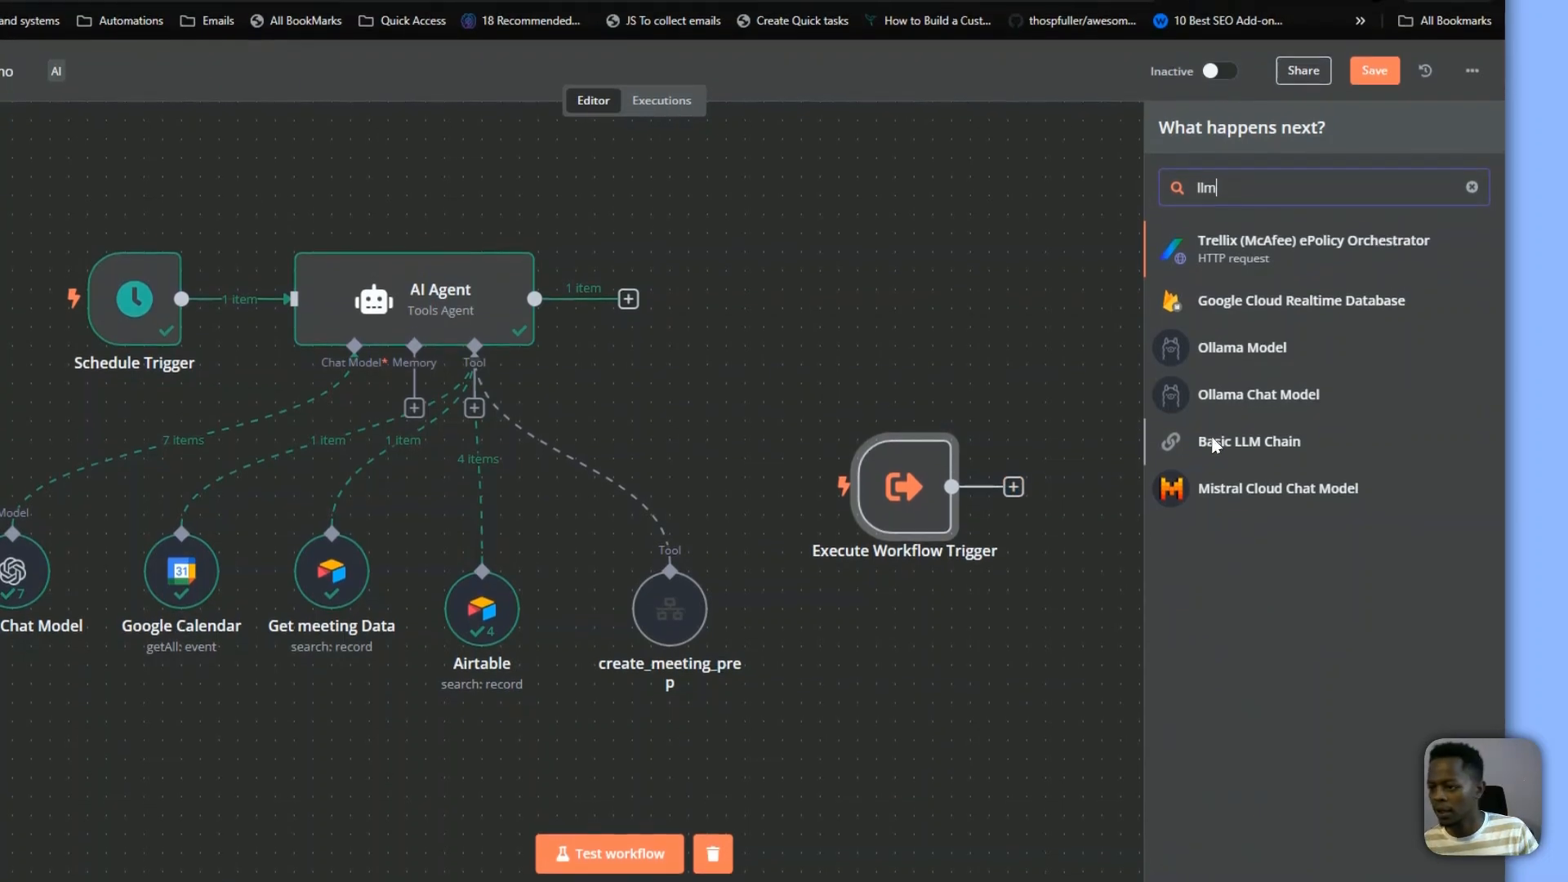
left_click(1214, 443)
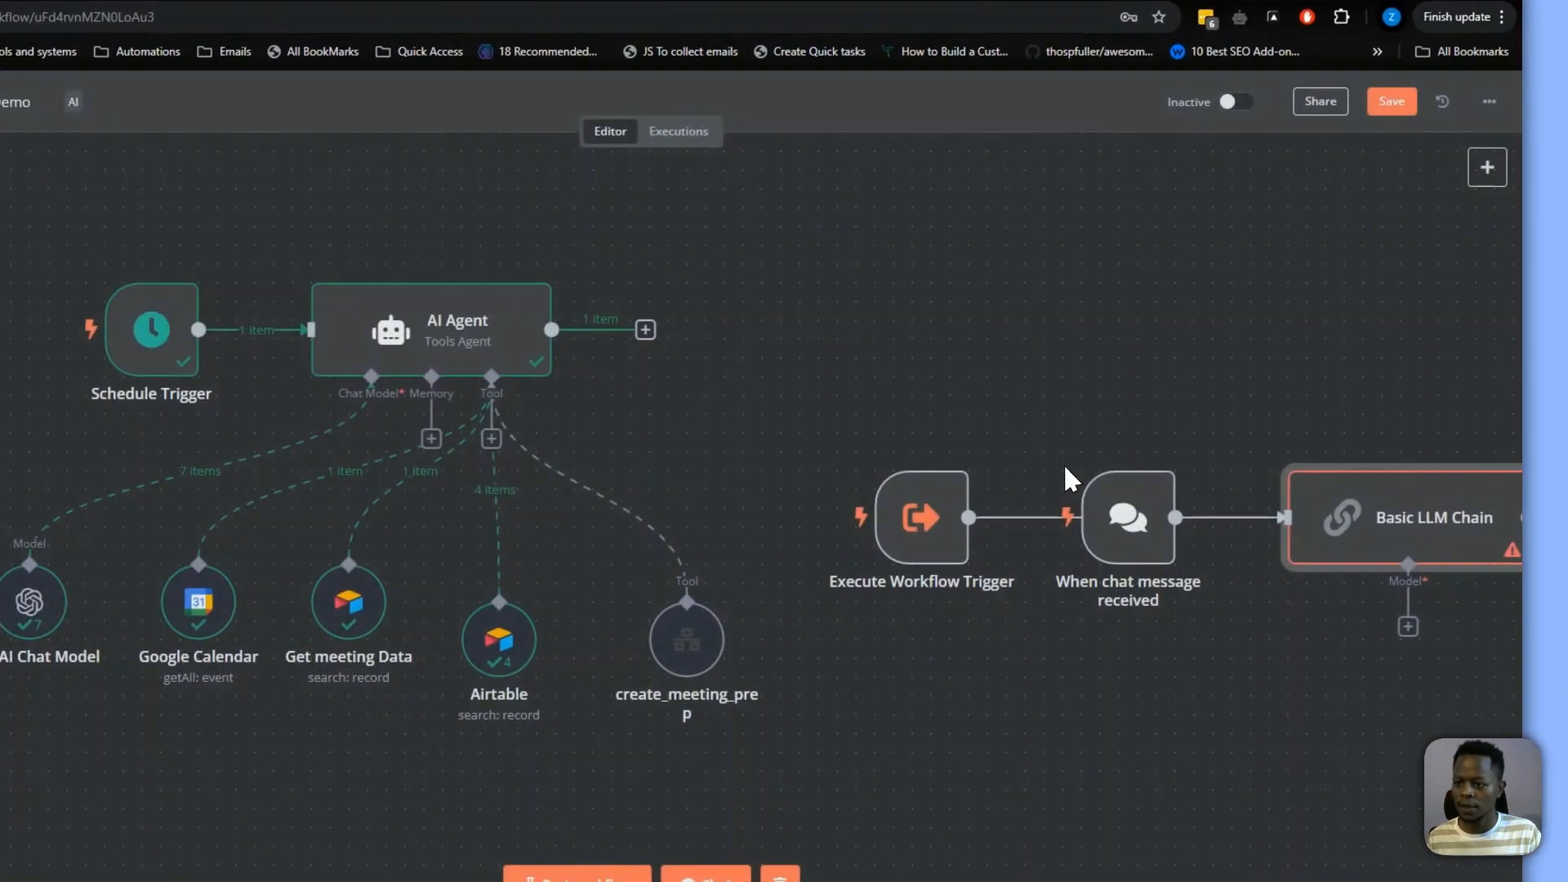
left_click_drag(1119, 501, 1121, 428)
left_click(1137, 374)
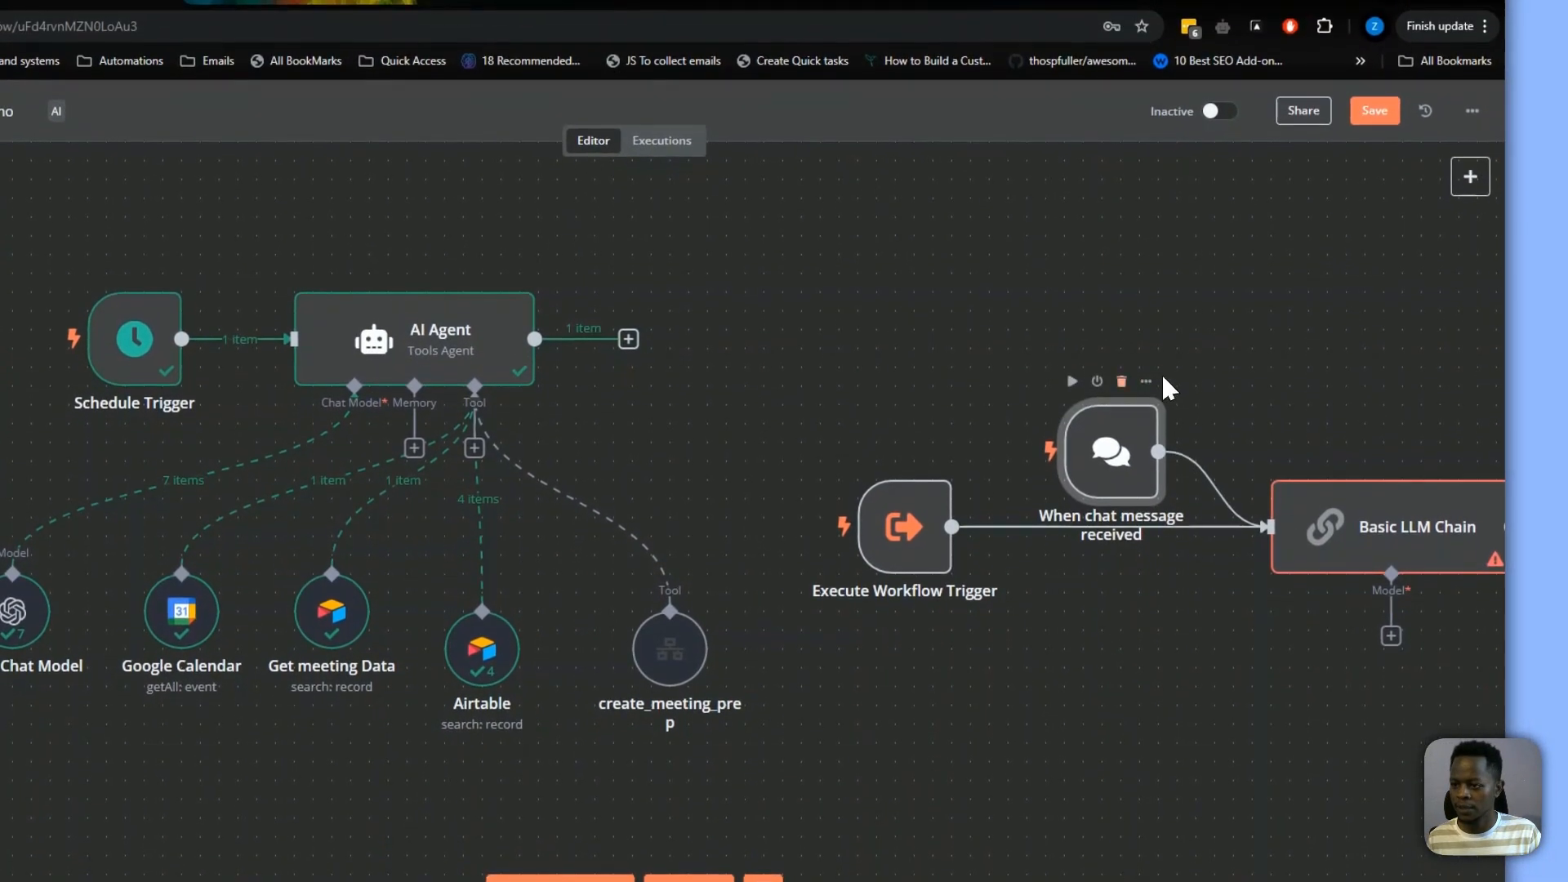
Remove the 'When chat message received' trigger so the Execute Workflow Trigger alone feeds the Basic LLM Chain
left_click_drag(1132, 332, 869, 299)
left_click_drag(654, 523, 691, 522)
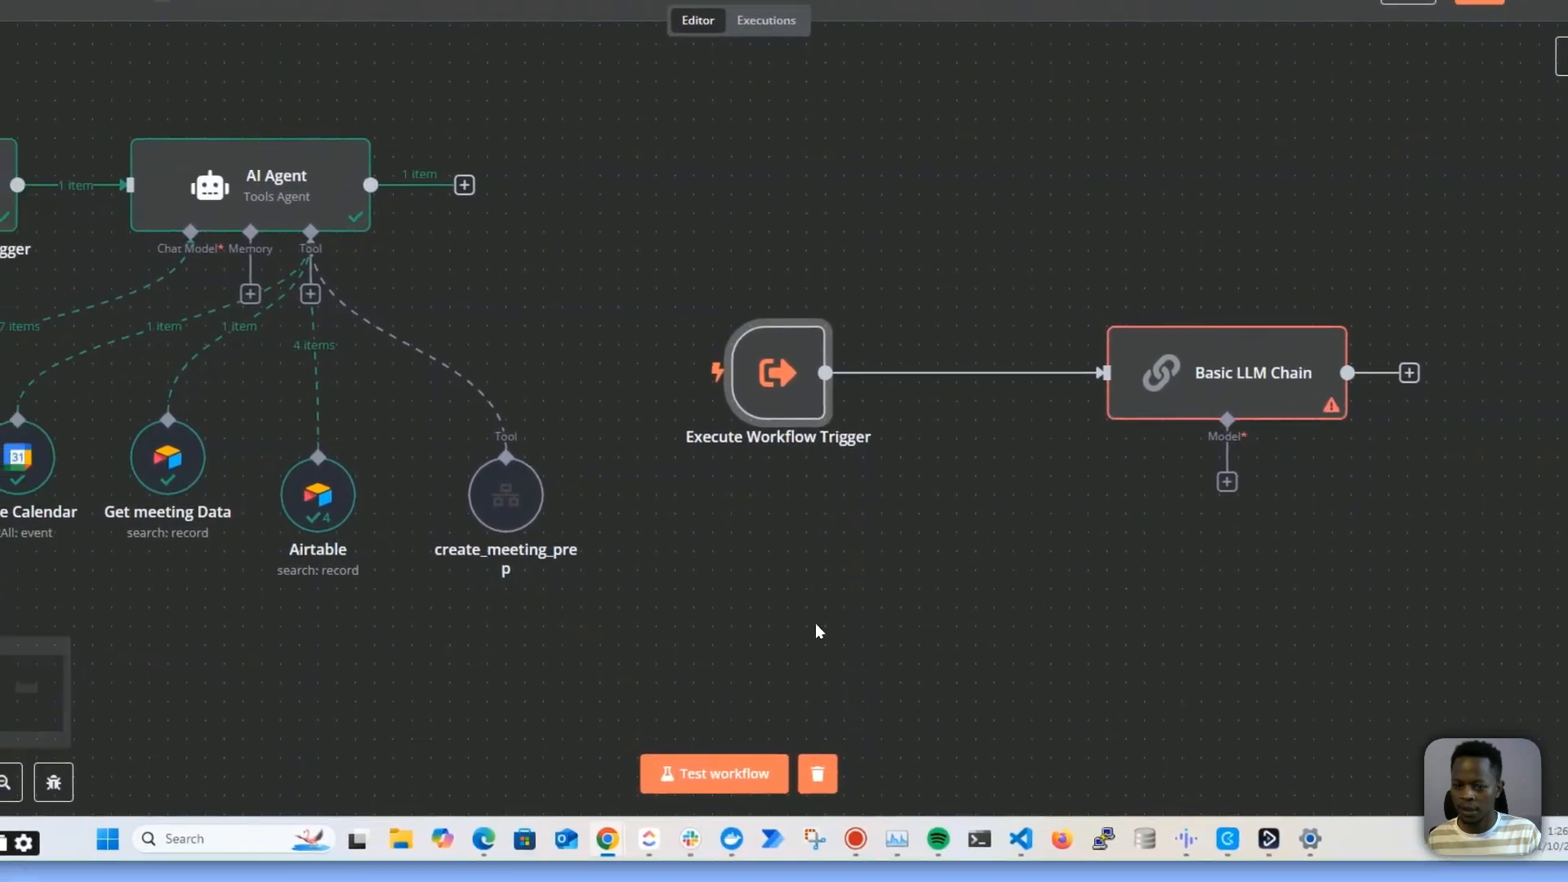
Duplicate the OpenAI Chat Model and connect the copy as the Basic LLM Chain's model
left_click_drag(174, 541, 369, 509)
left_click(214, 461)
key("ctrl+c")
key("ctrl+v")
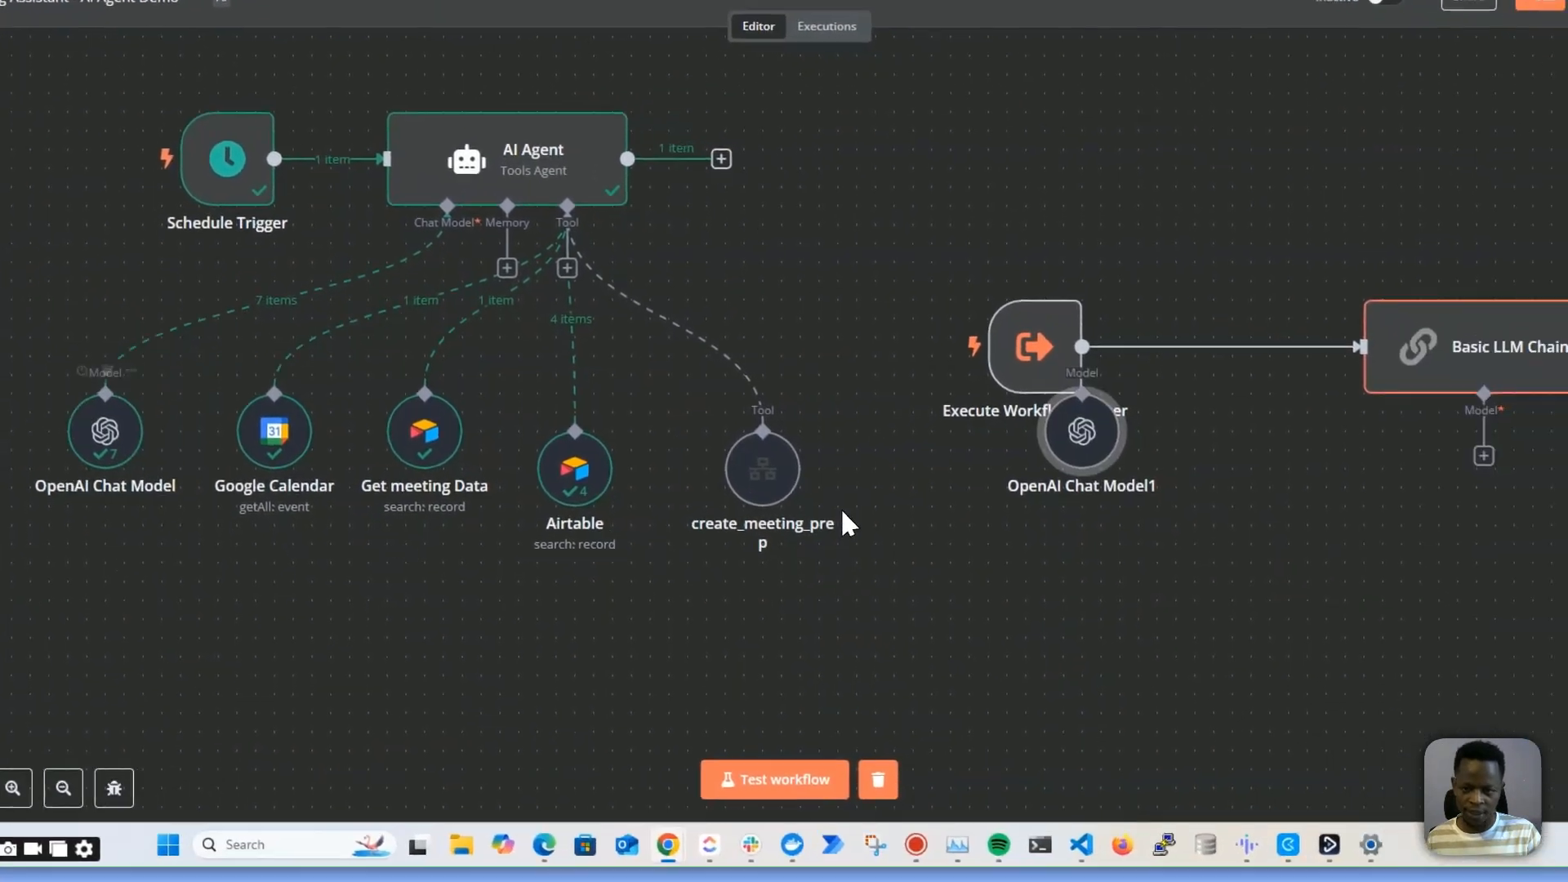
left_click_drag(938, 442, 1164, 648)
left_click_drag(1340, 463, 1164, 608)
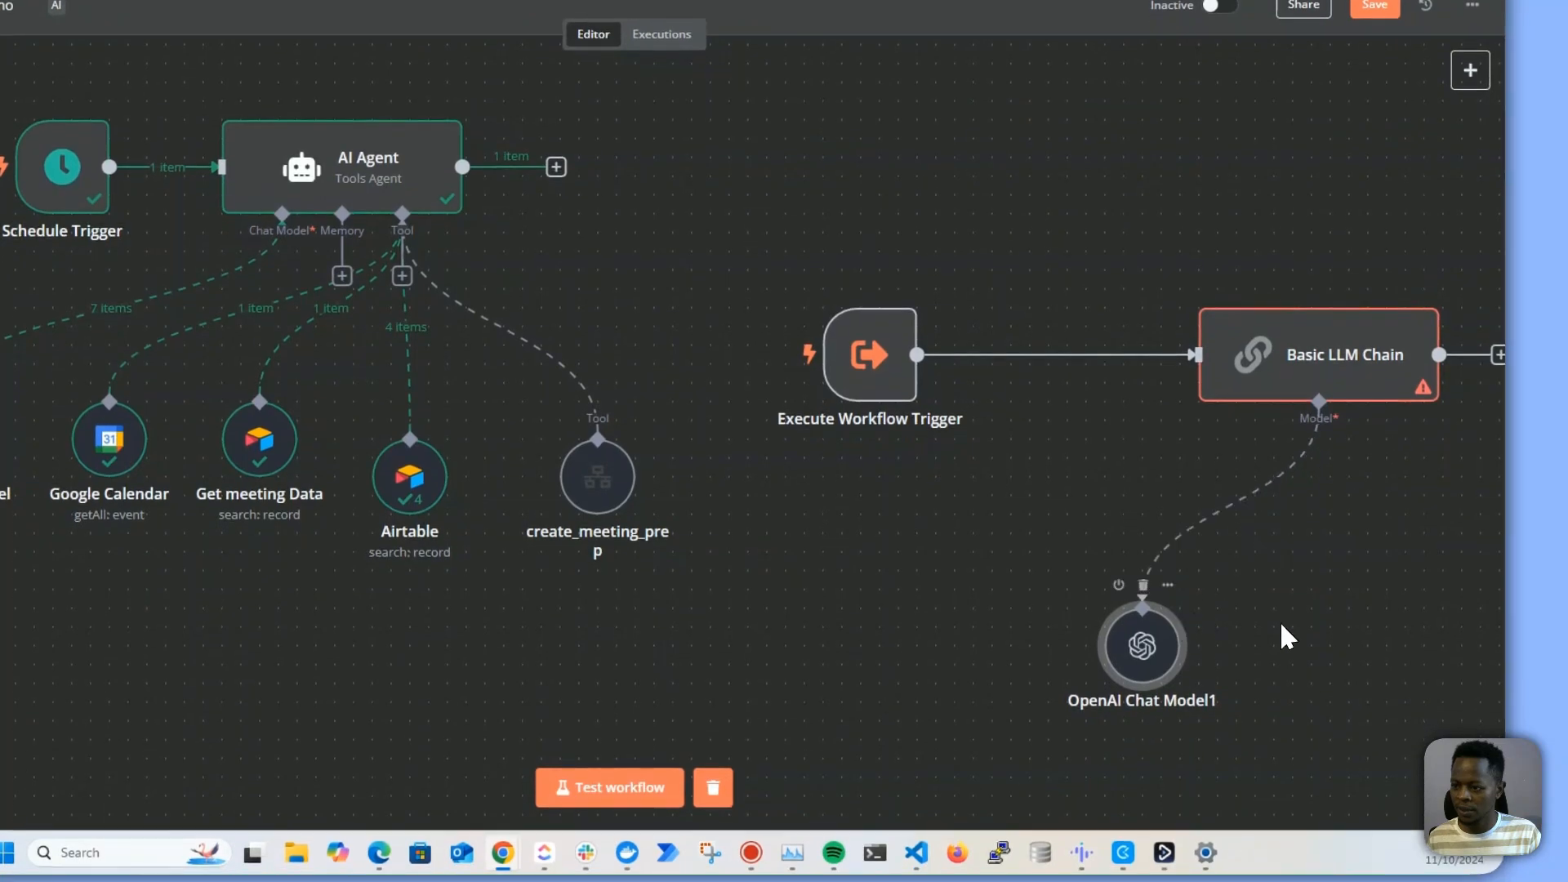
Open the Basic LLM Chain's prompt in the full expression editor and read through it
left_click_drag(1271, 582, 981, 556)
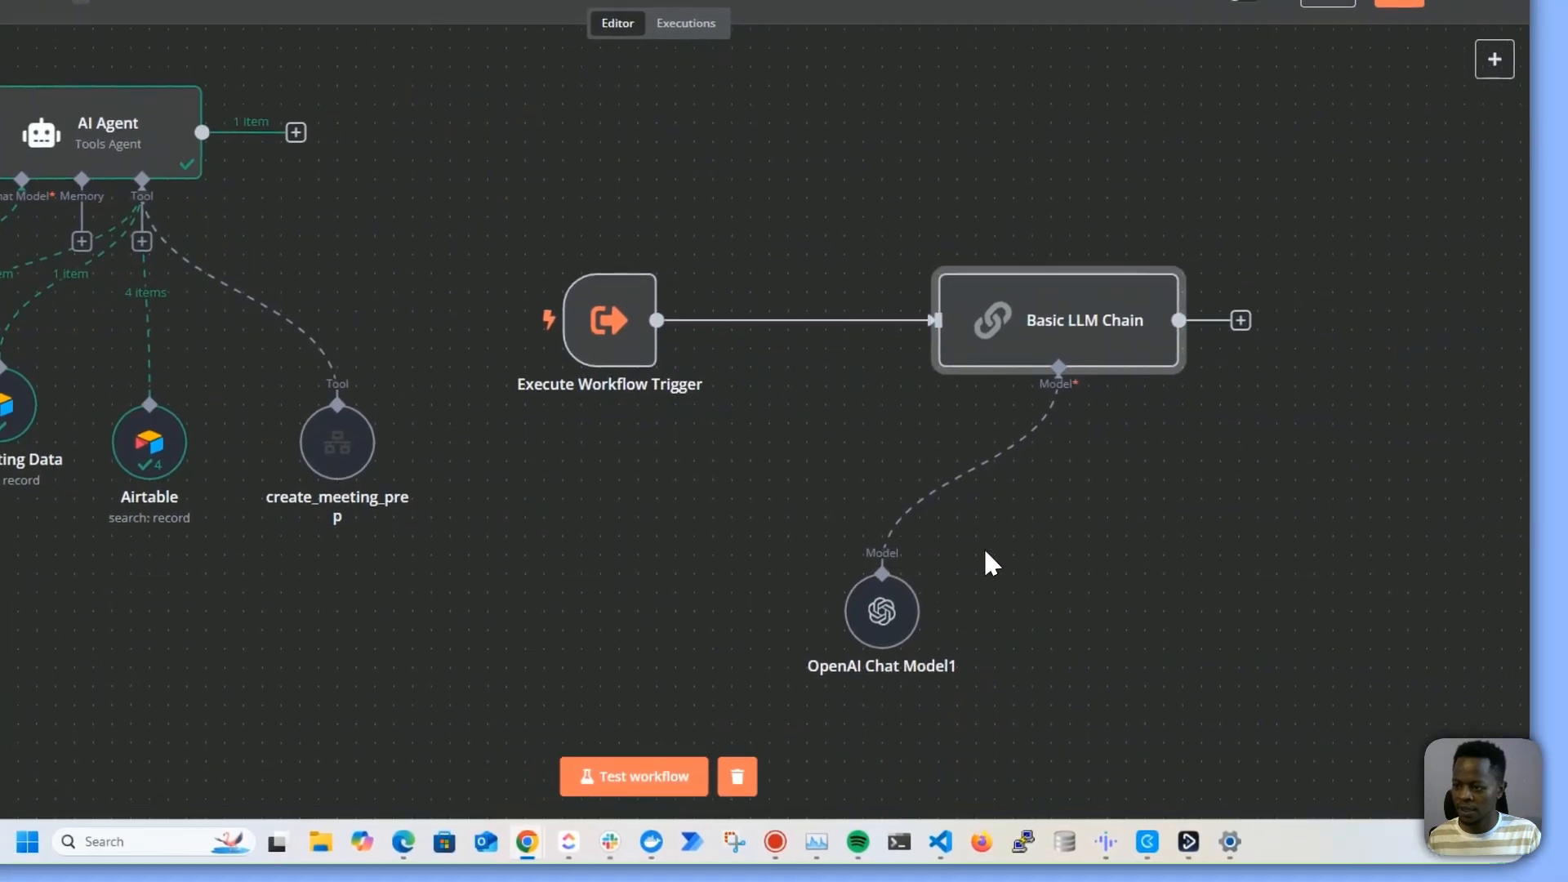
left_click_drag(630, 338, 724, 327)
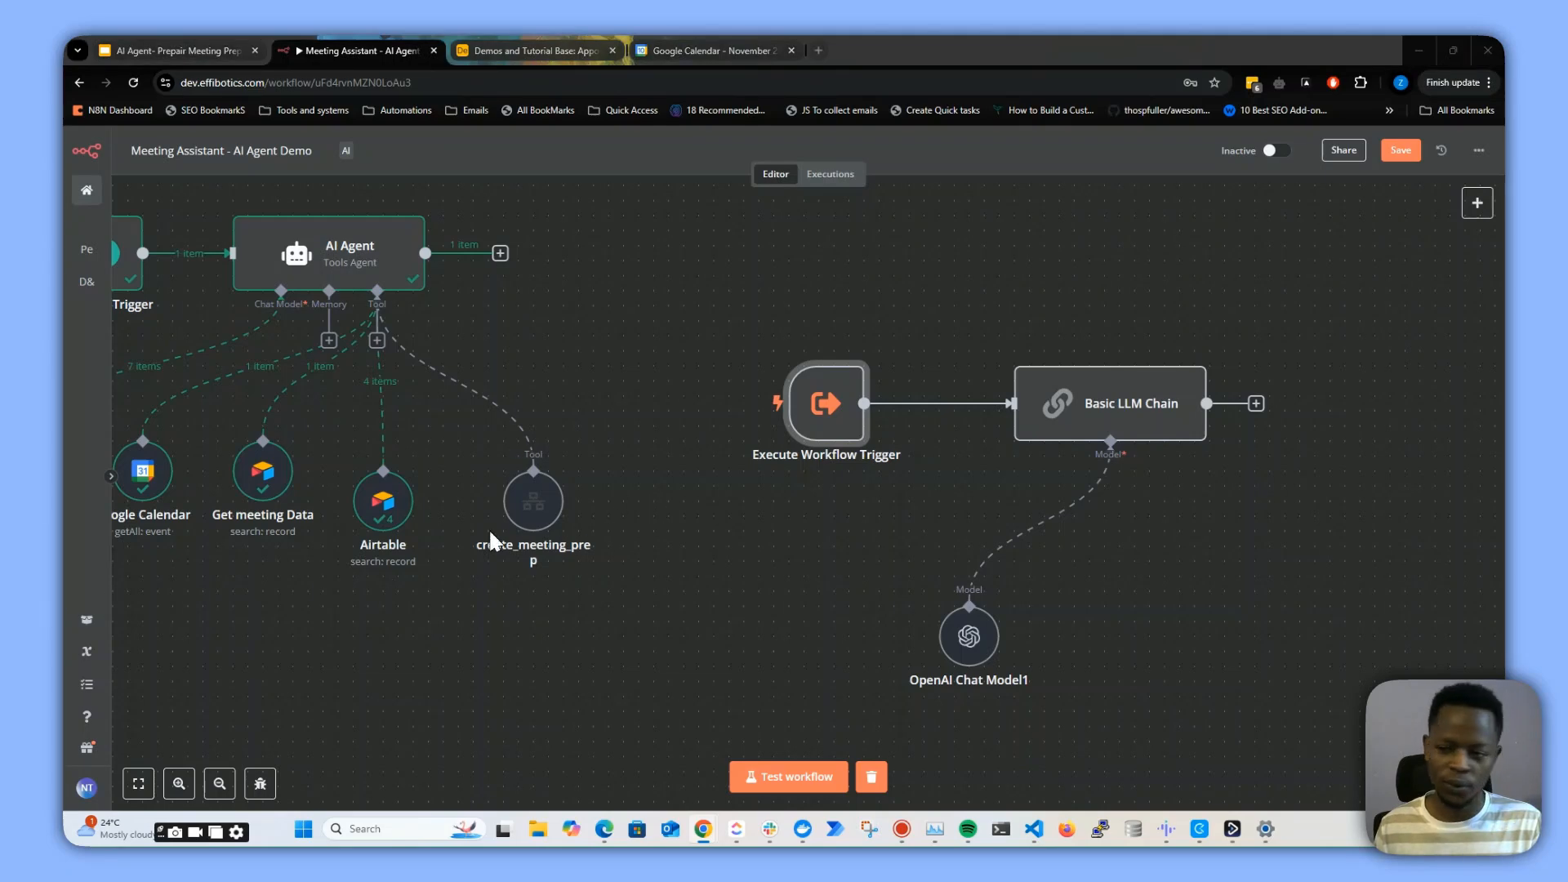
double_click(1110, 403)
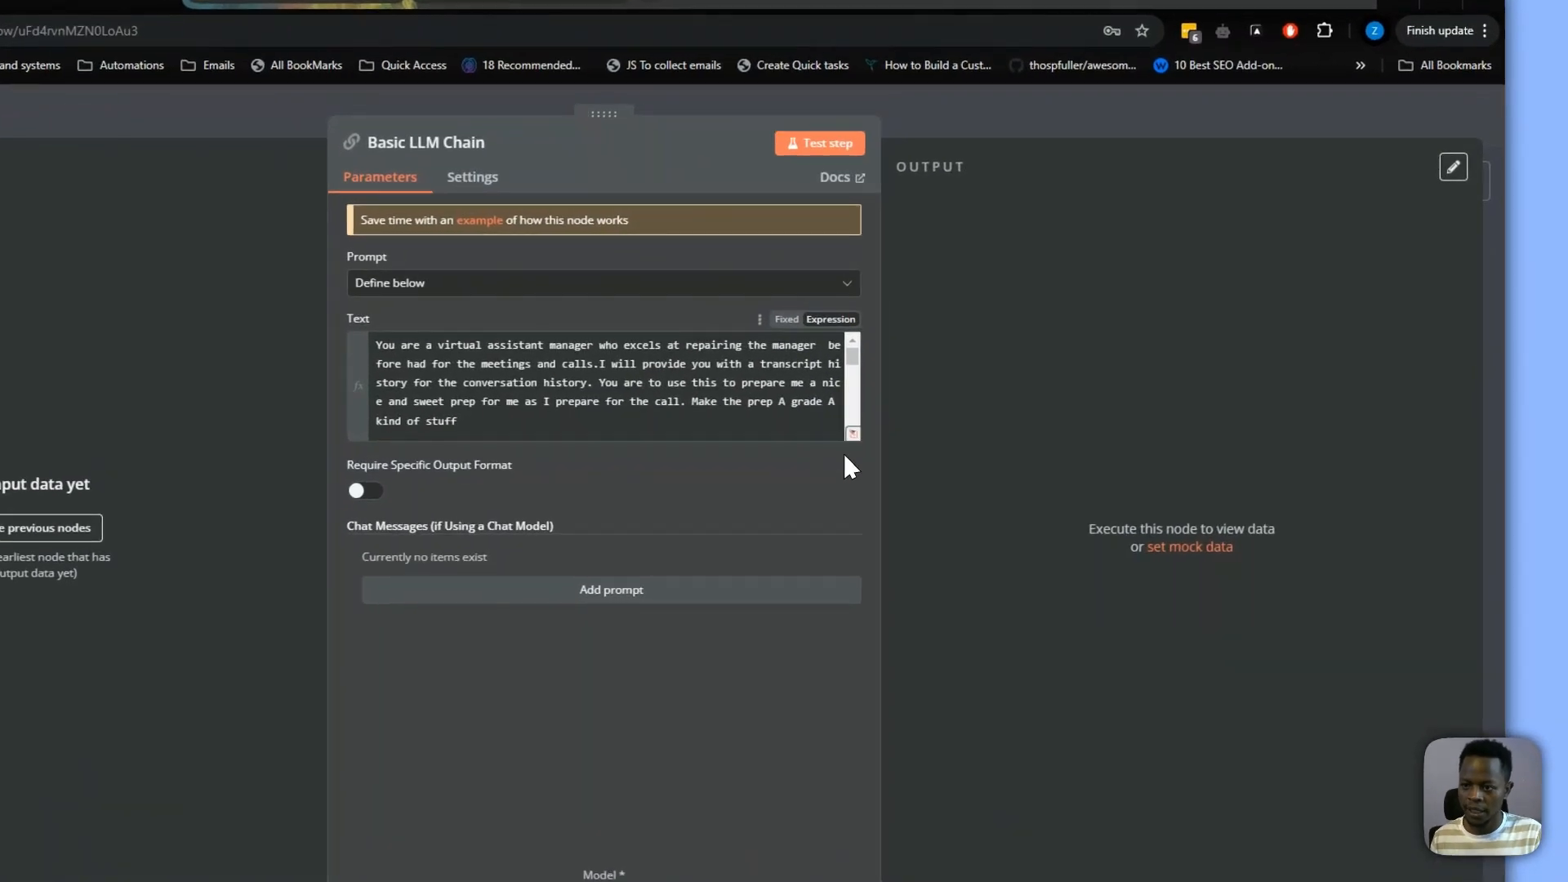
left_click(981, 415)
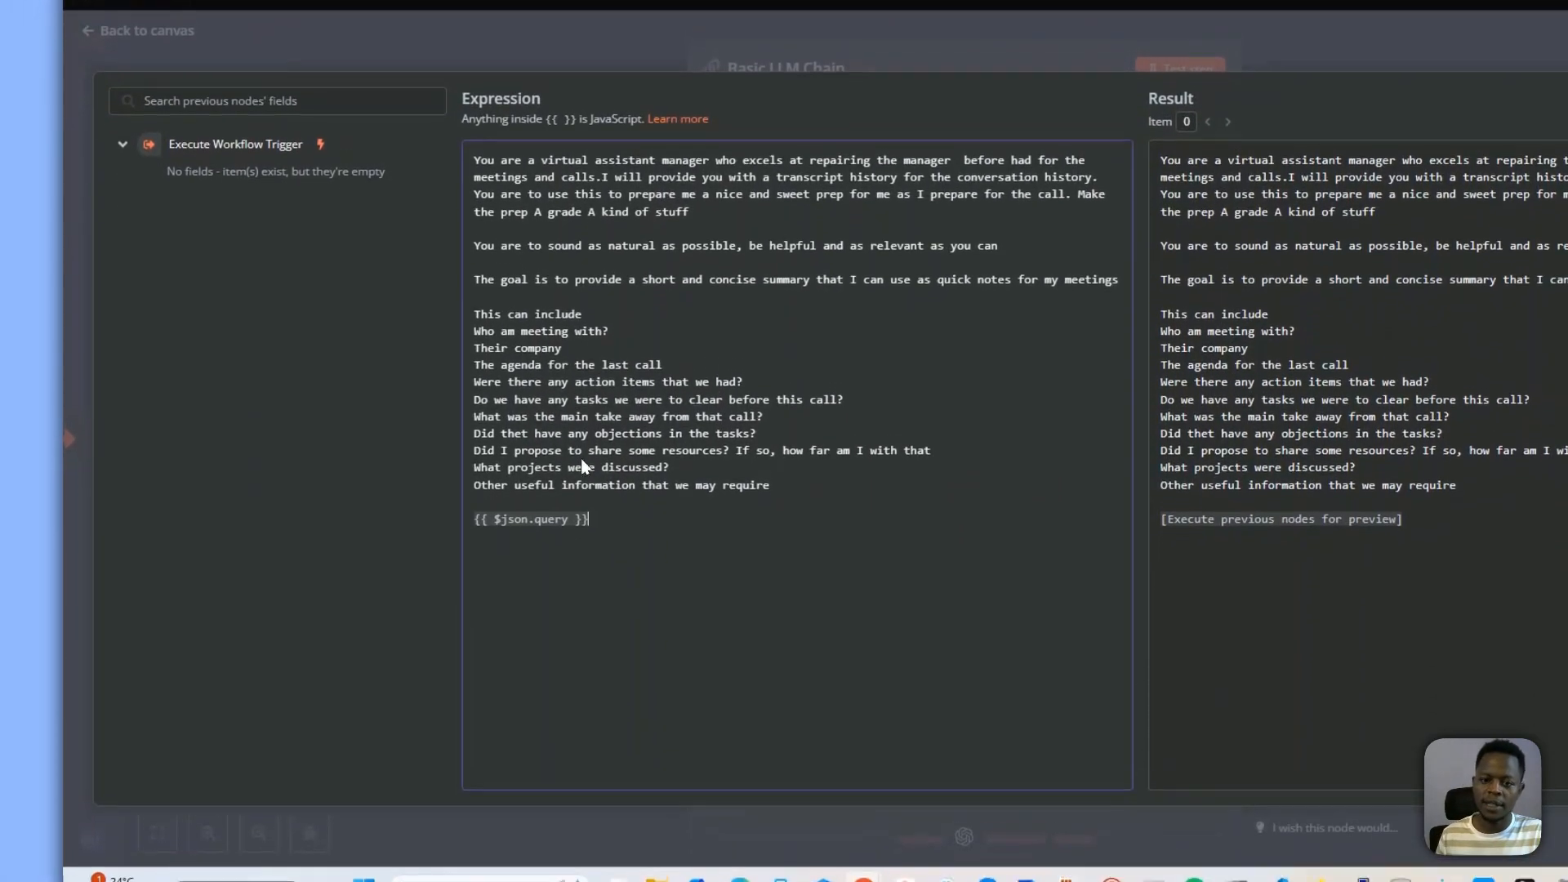
left_click_drag(590, 623, 459, 264)
left_click(800, 519)
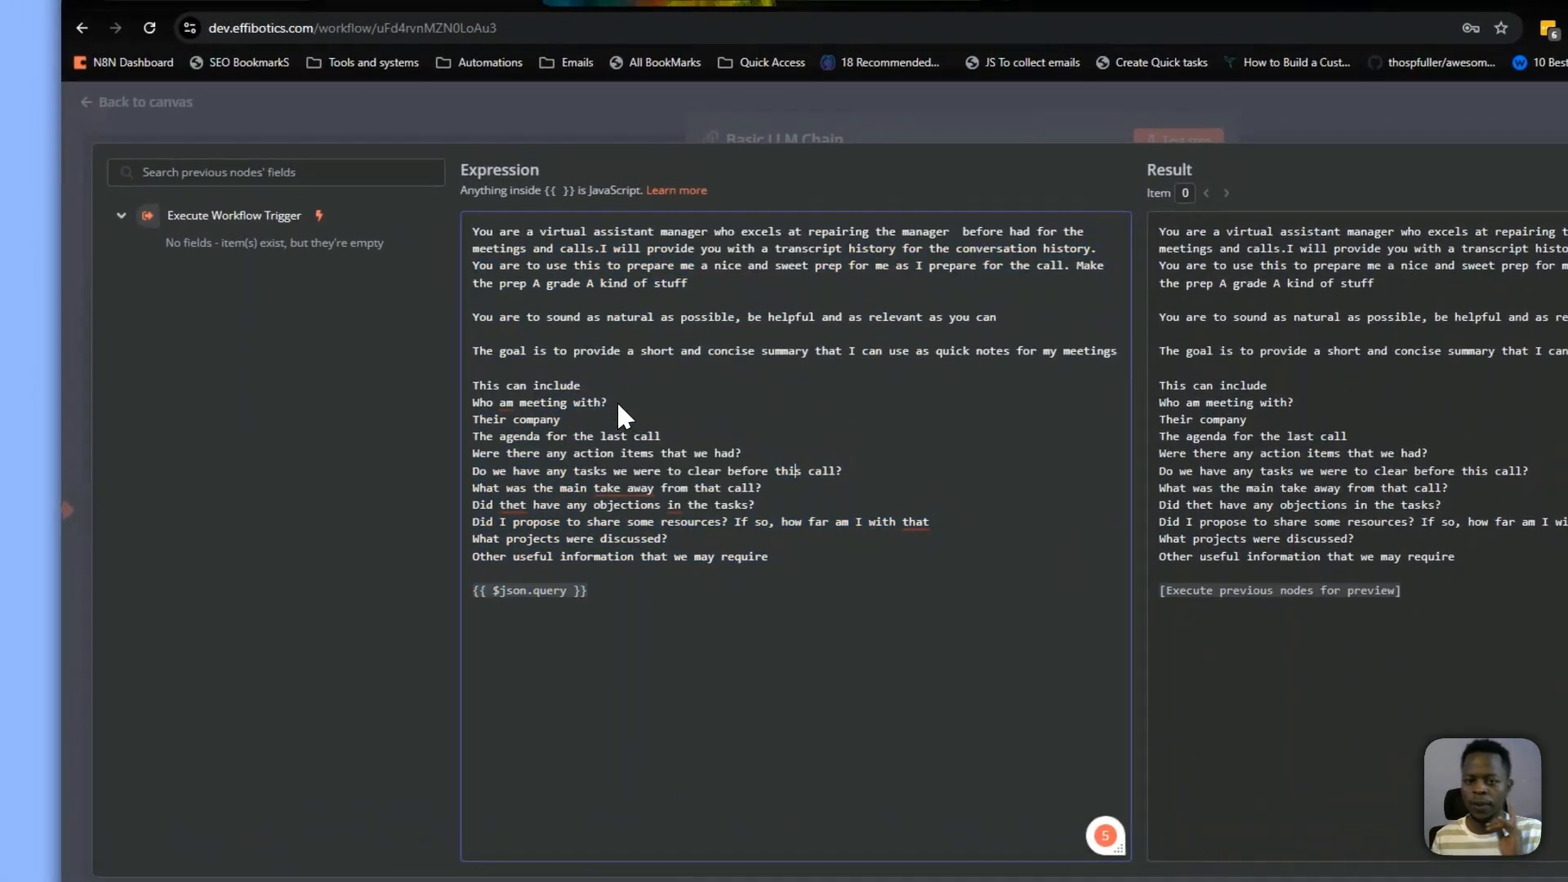
left_click_drag(477, 360, 919, 584)
left_click(773, 504)
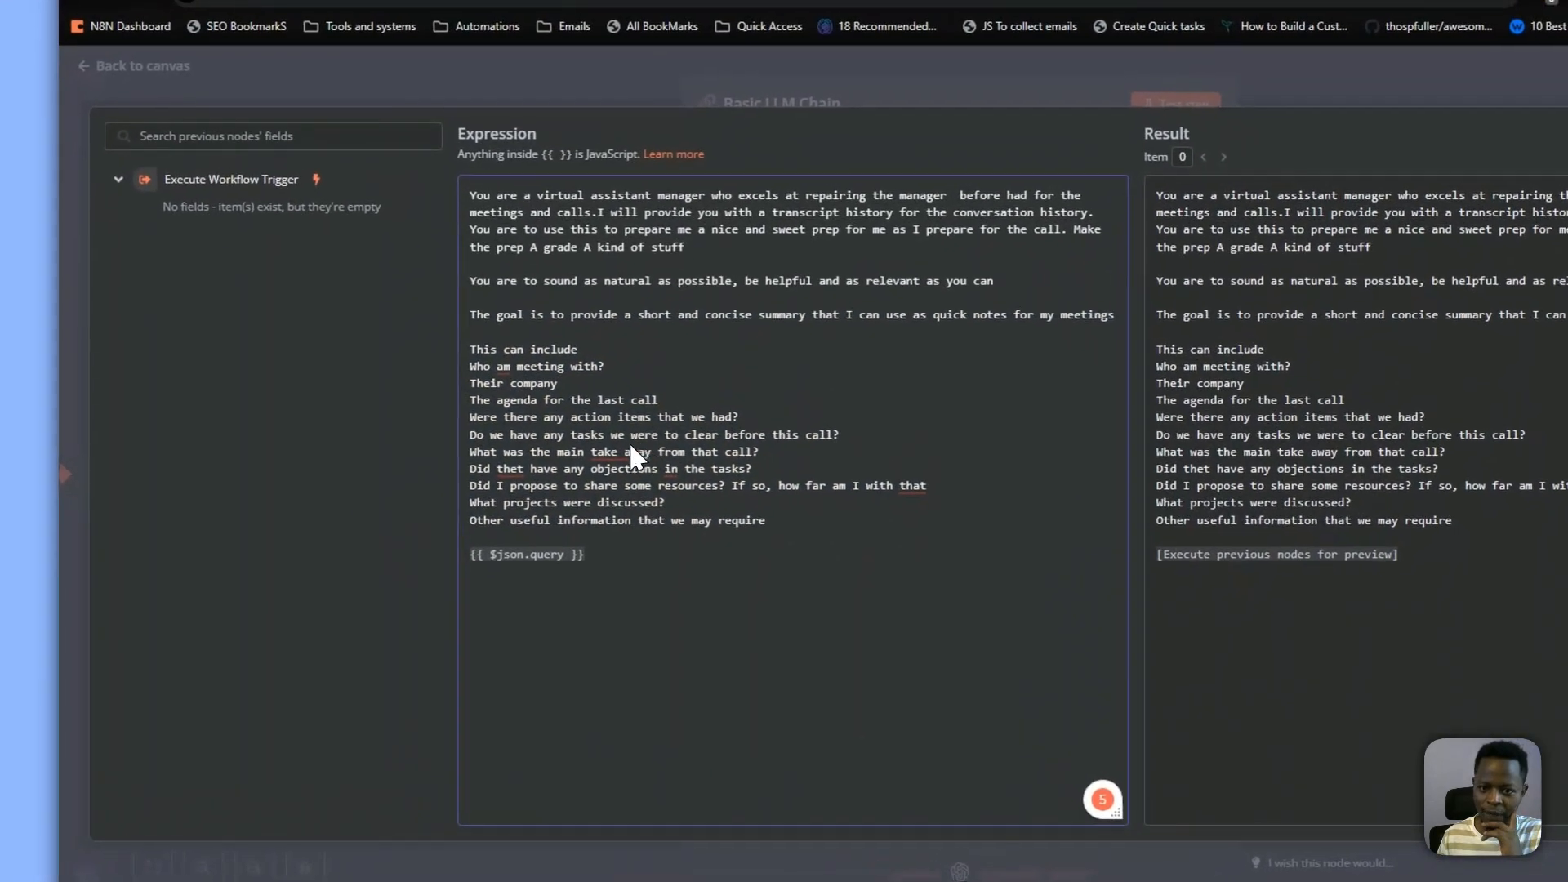
mouse_move(520, 357)
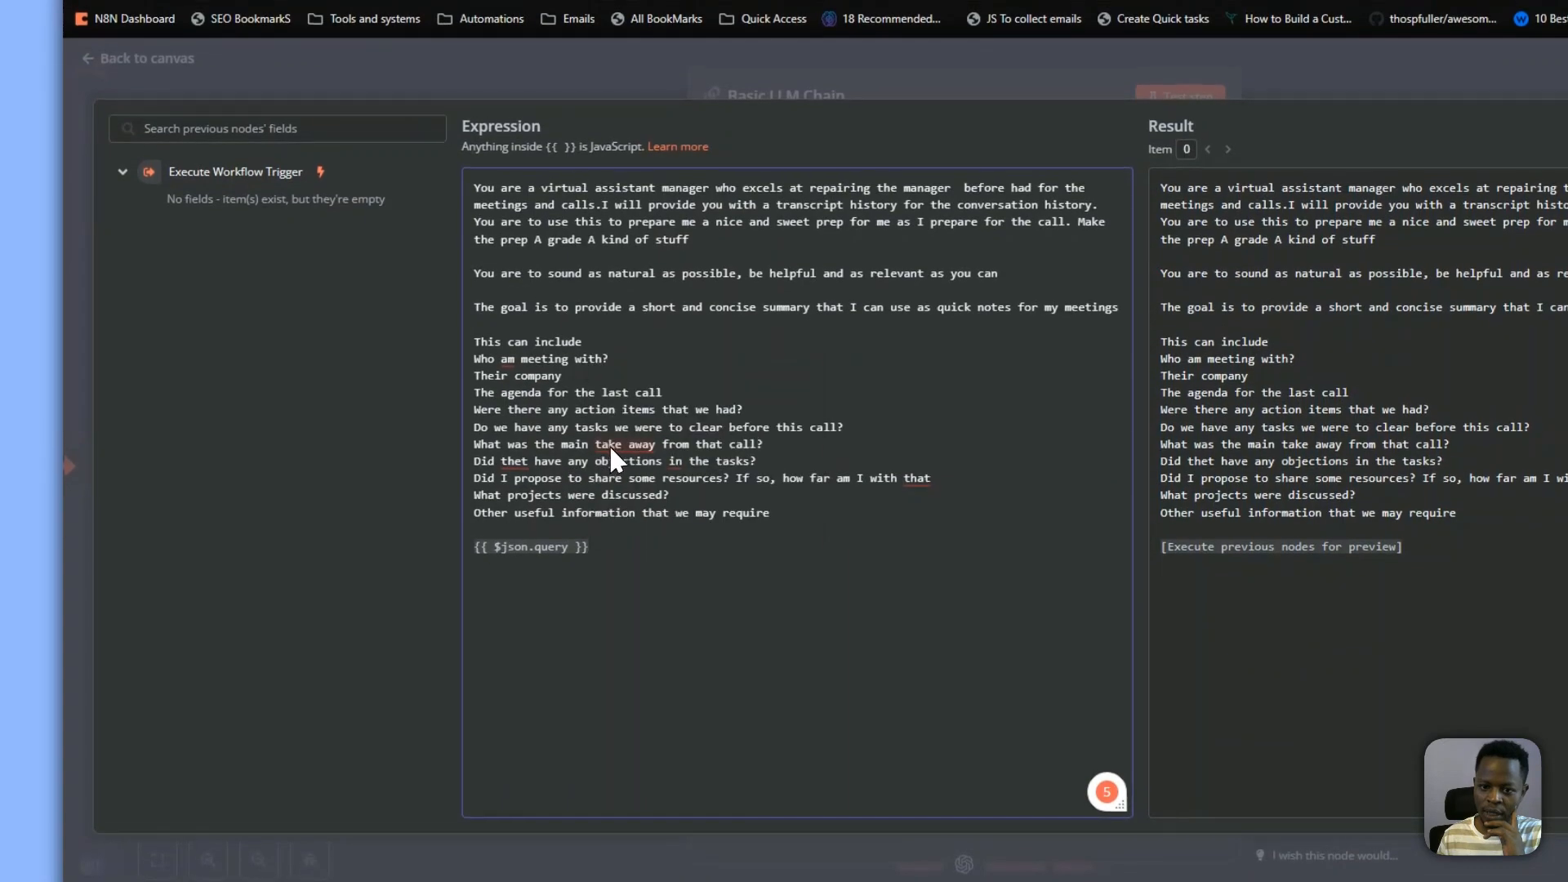
Correct the prompt's spelling to 'takeaway' and 'they', close the editor, and save the workflow
left_click(630, 411)
mouse_move(526, 483)
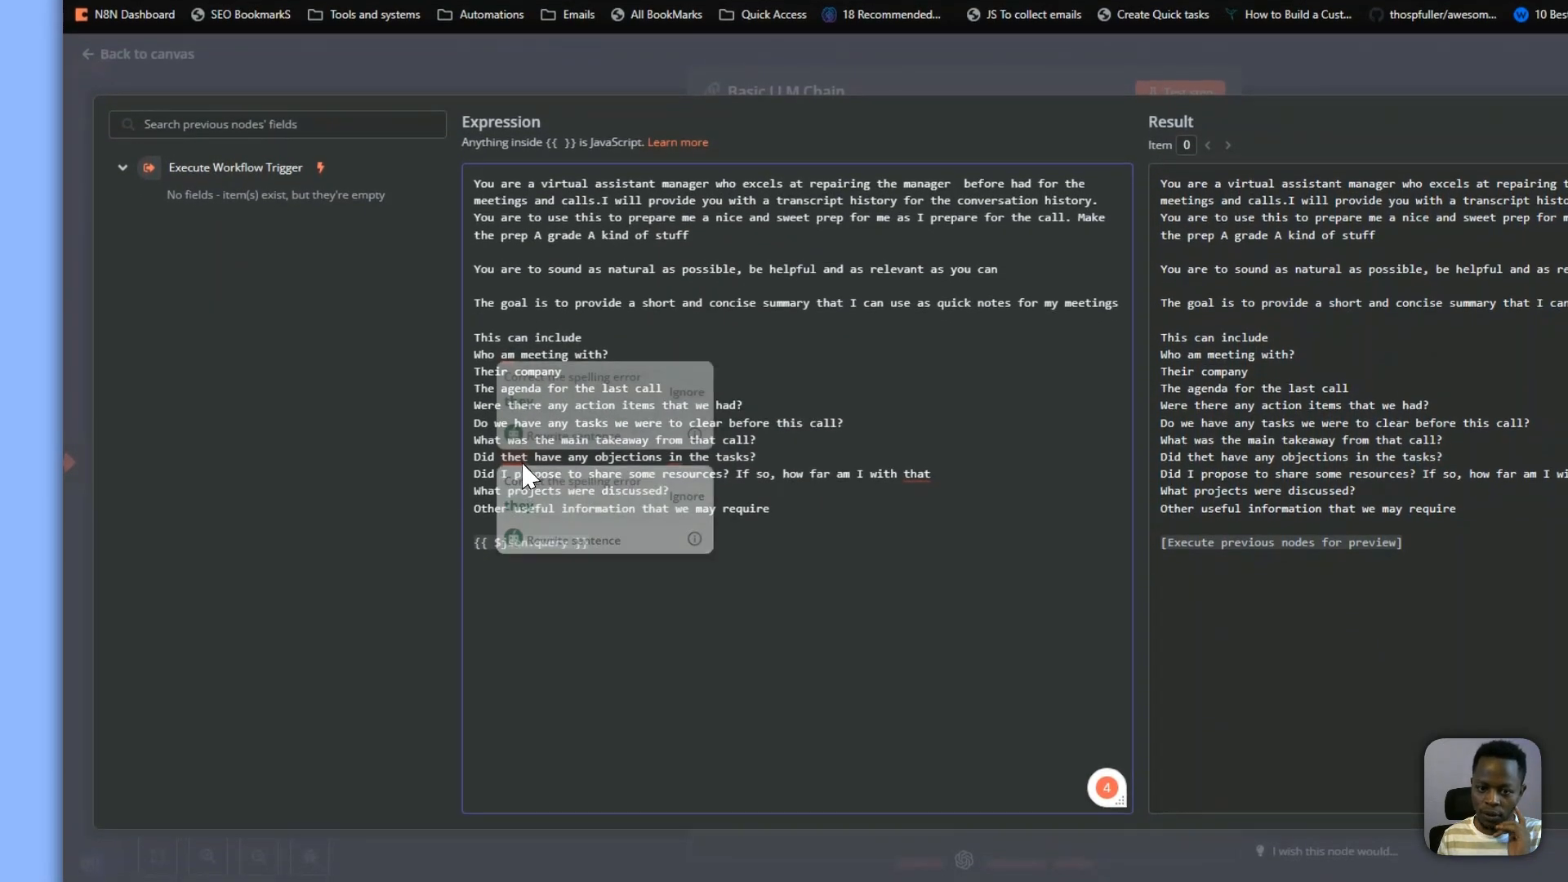
left_click(527, 527)
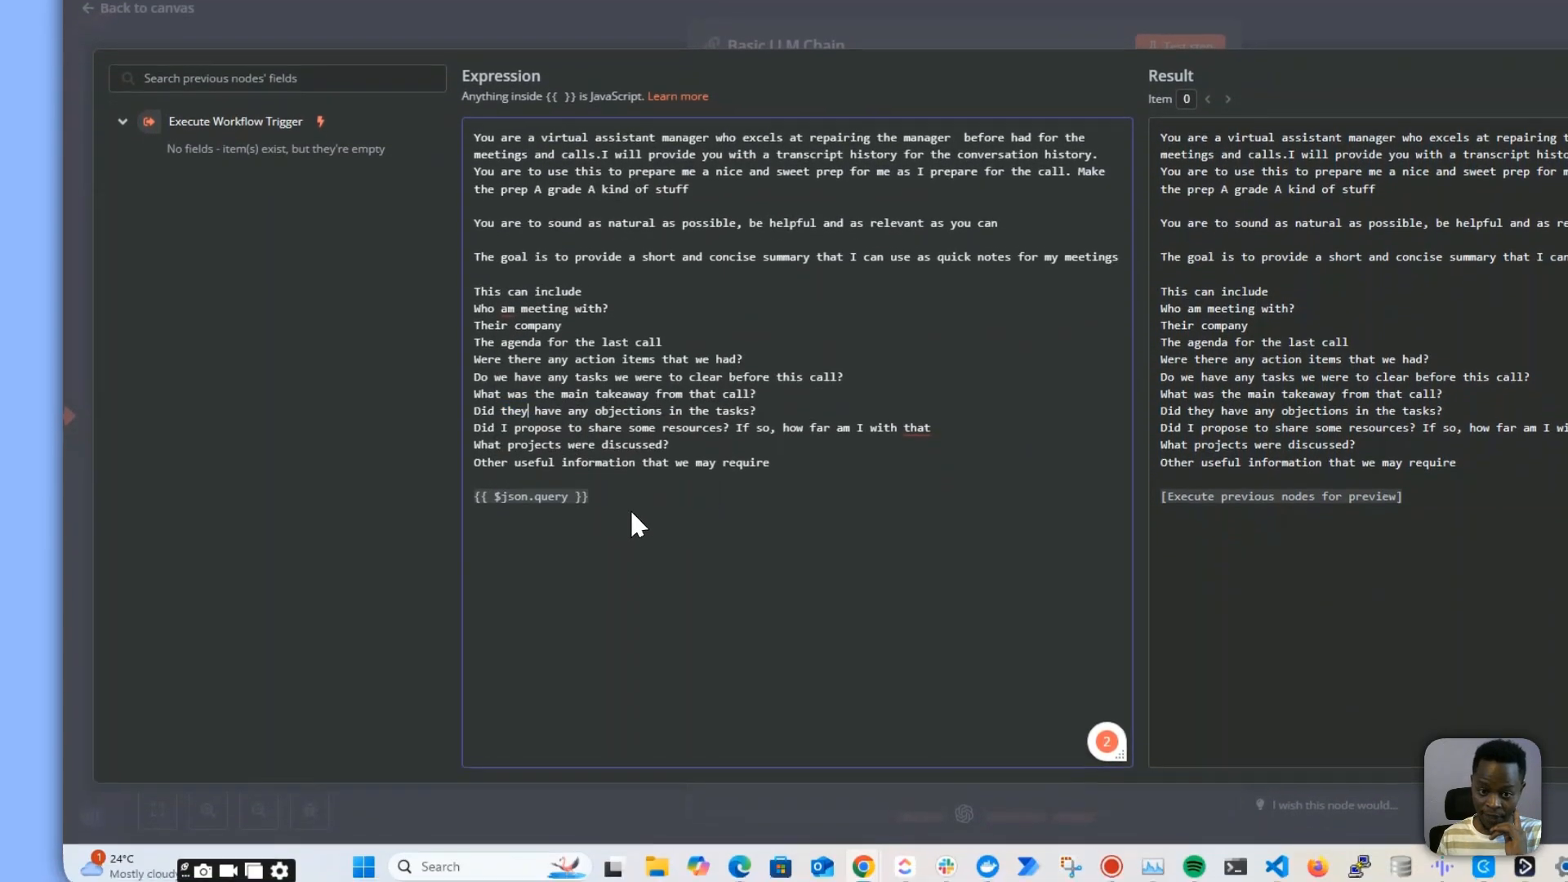
left_click_drag(628, 497, 446, 500)
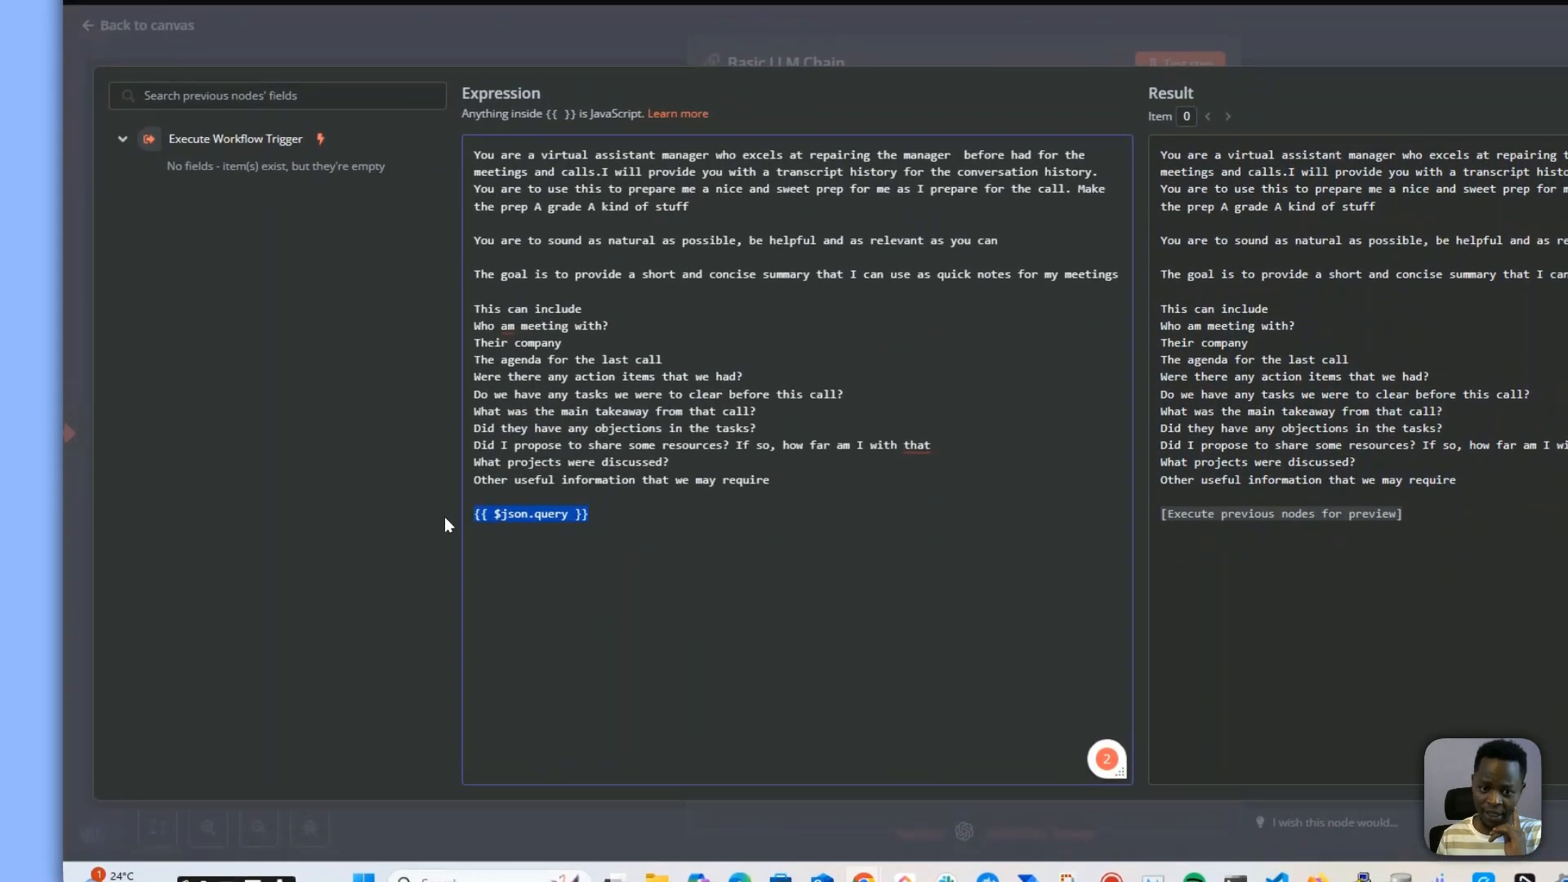
left_click(679, 539)
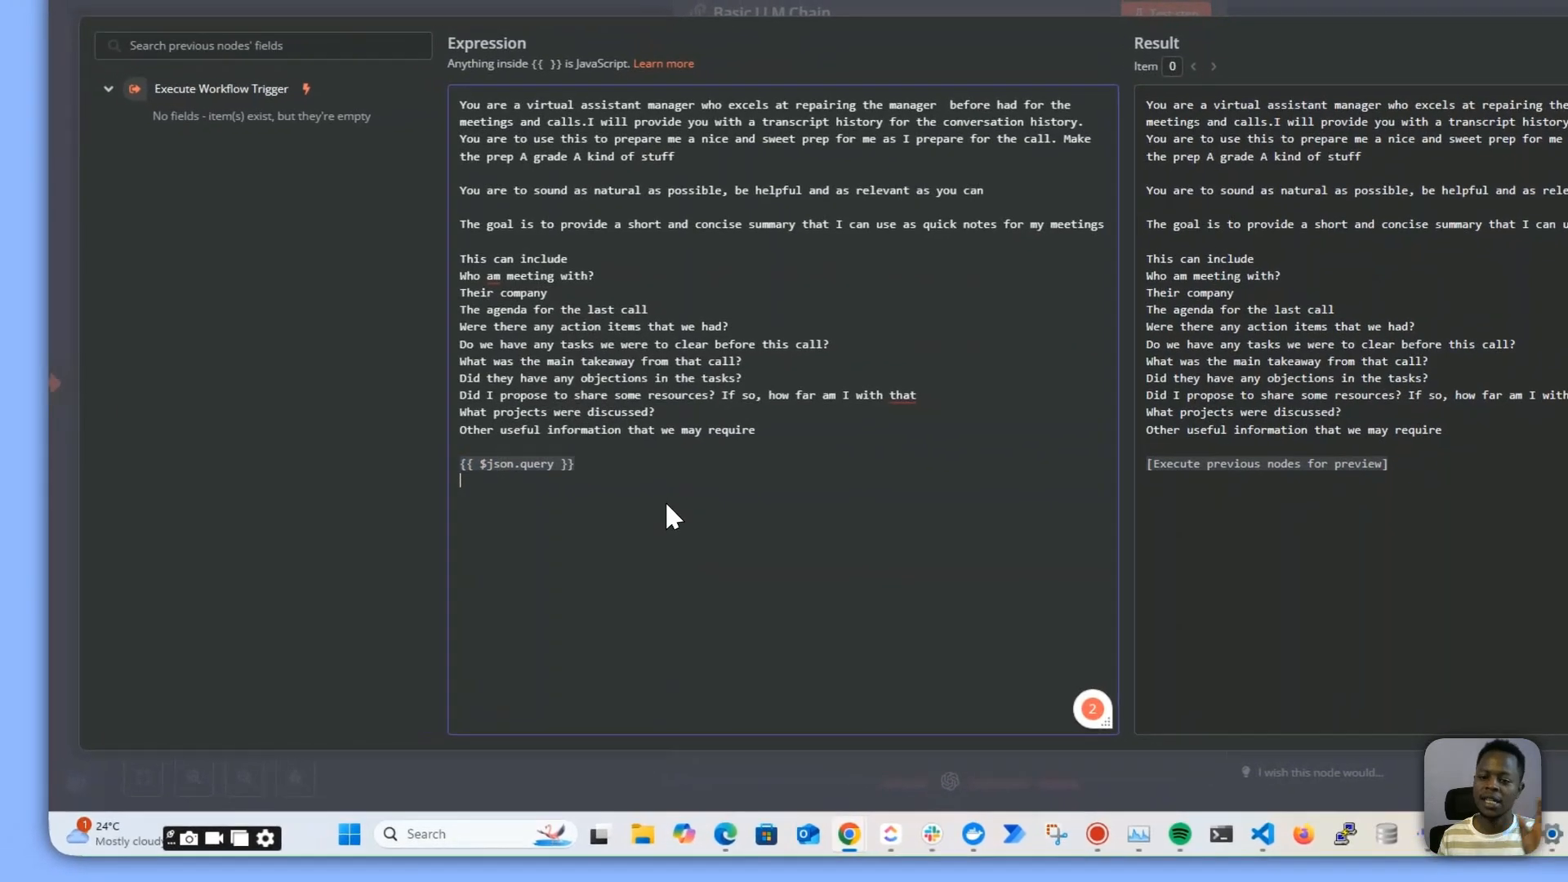
left_click_drag(549, 474, 461, 464)
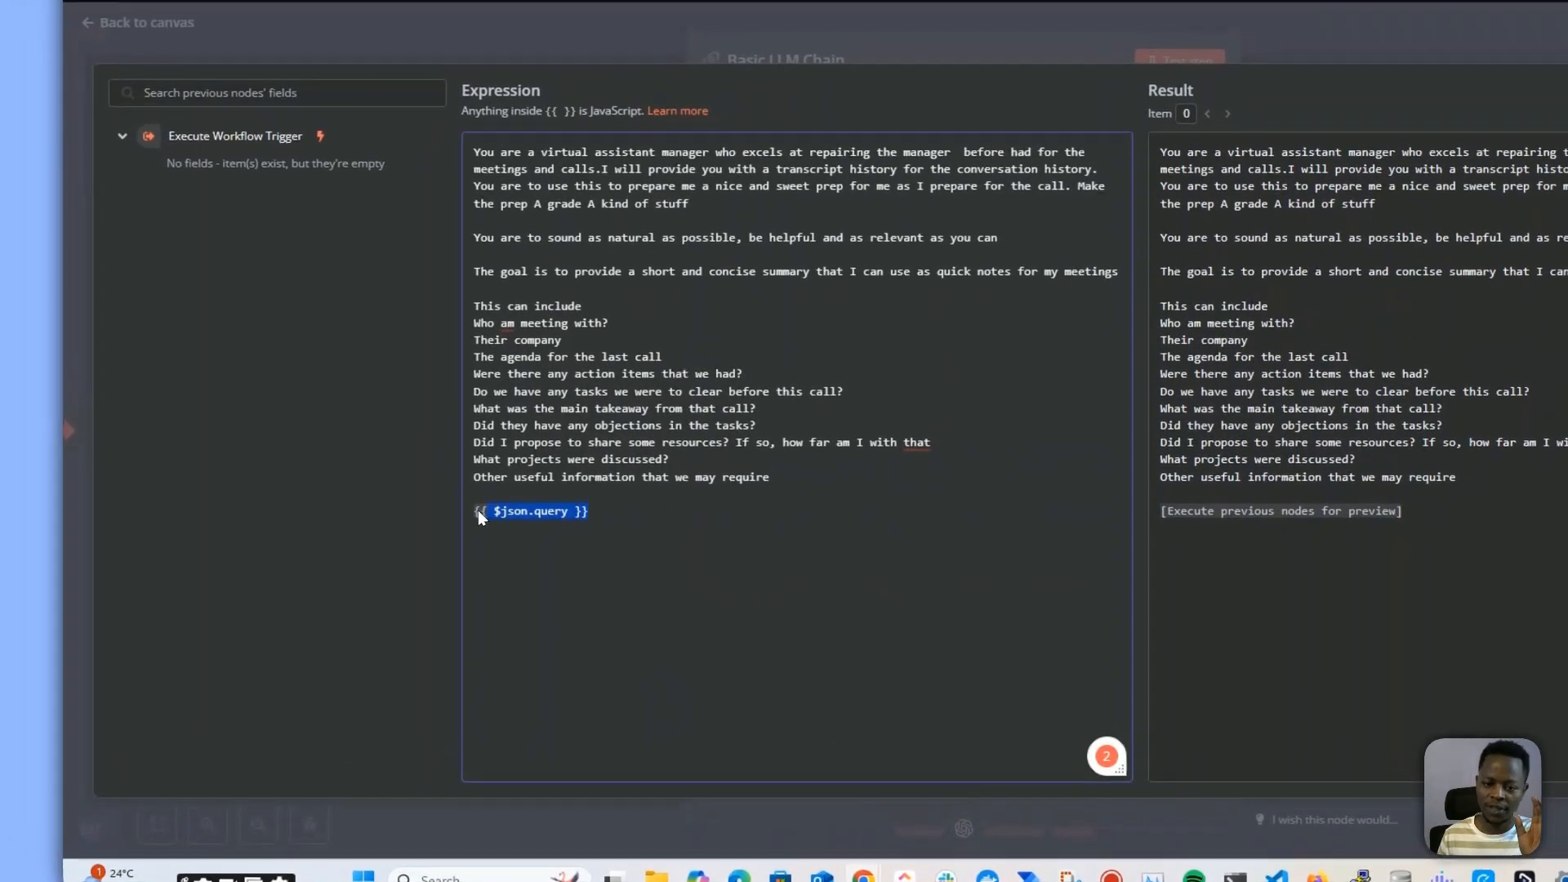
left_click(551, 485)
triple_click(551, 496)
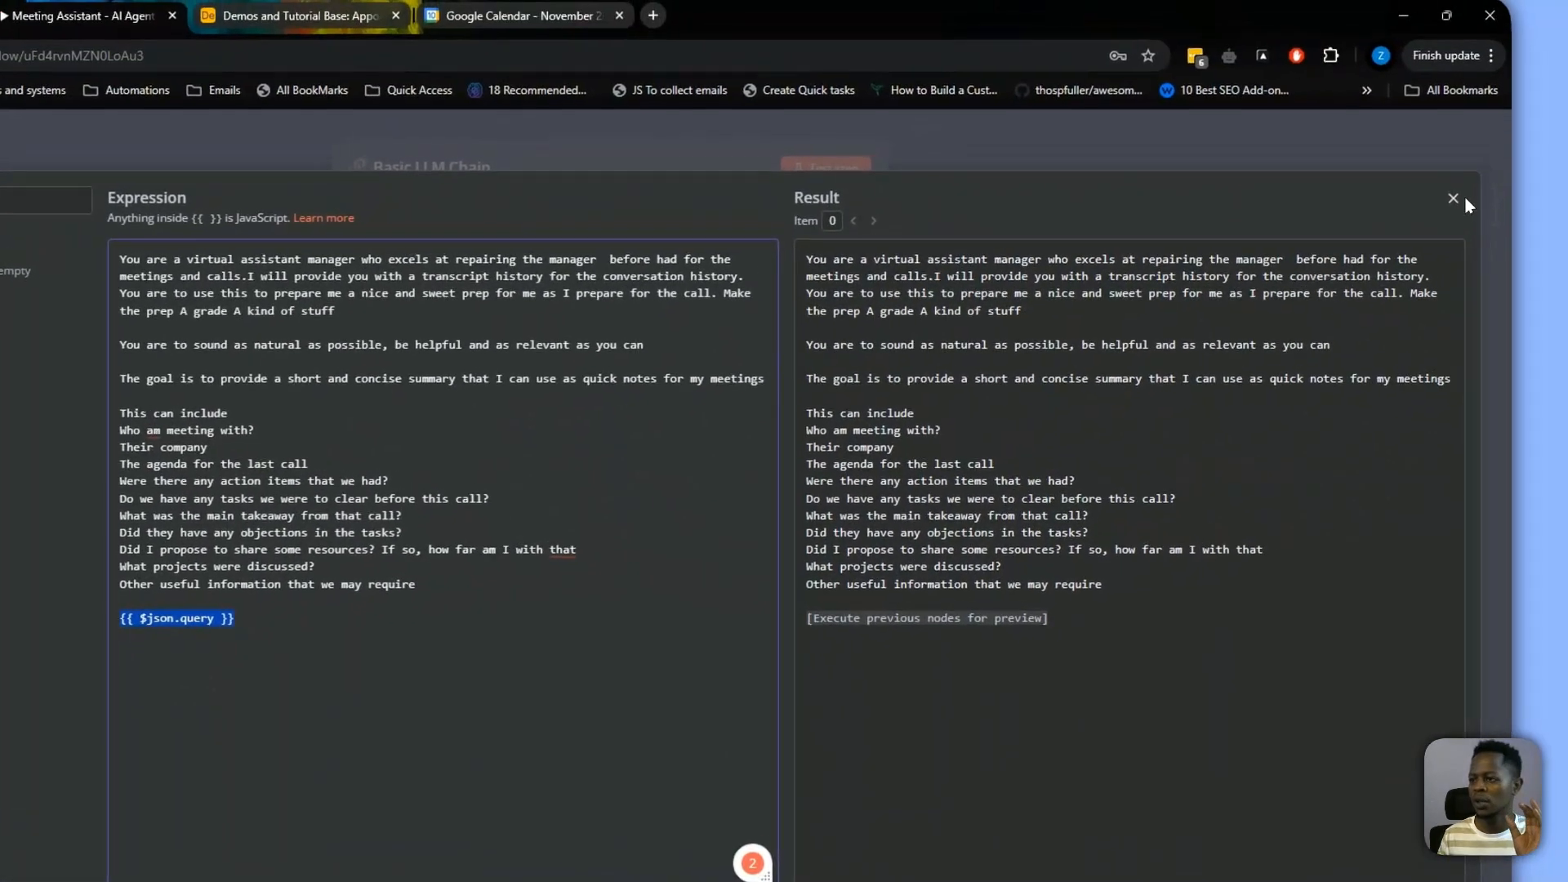
left_click(1454, 198)
left_click(1136, 200)
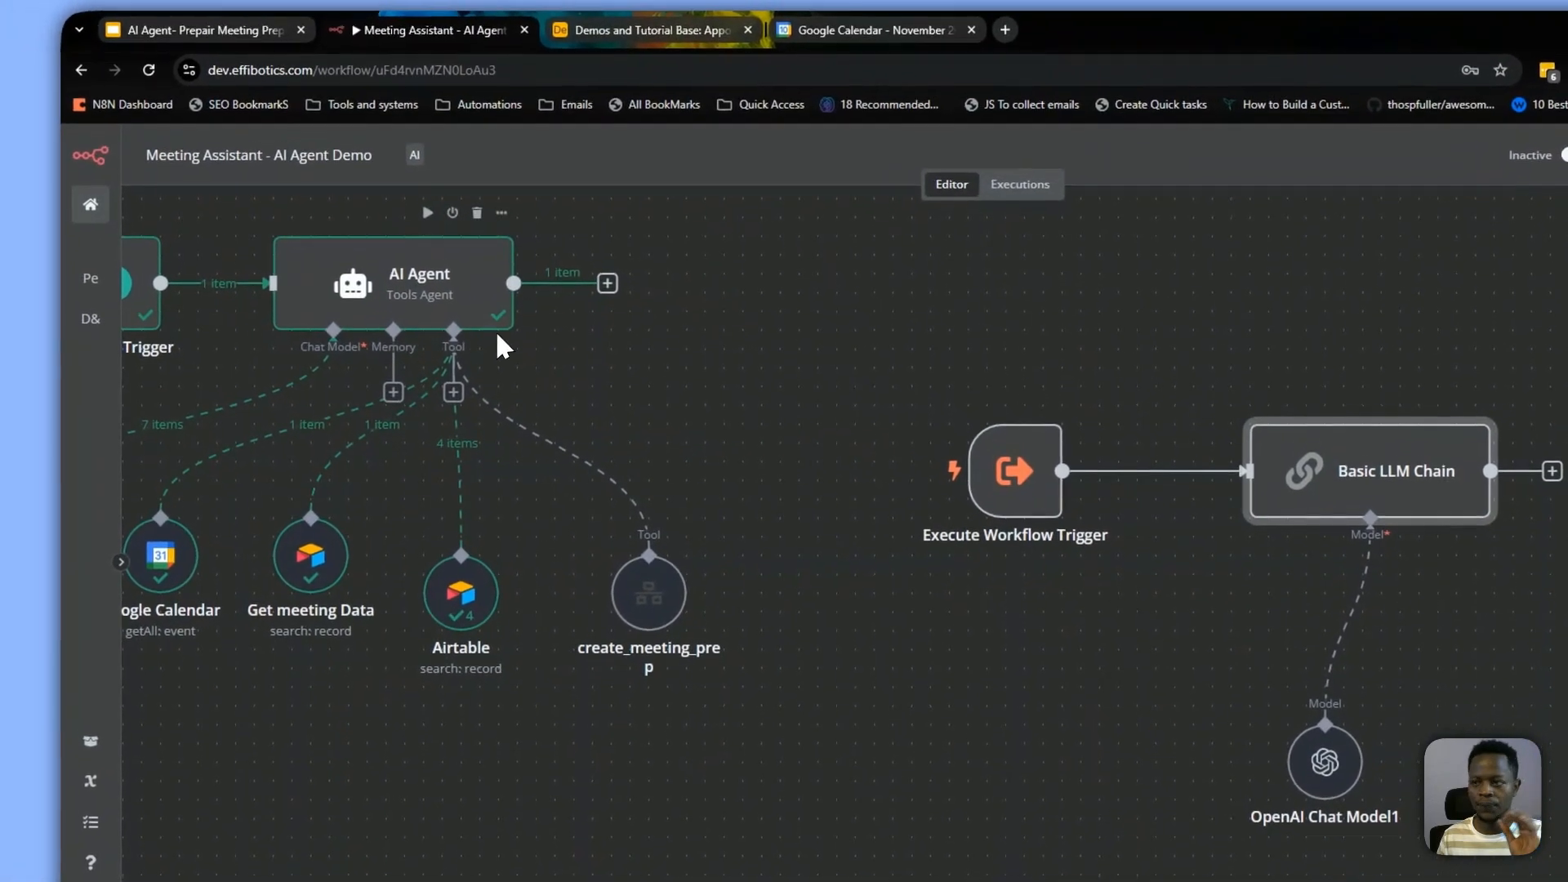
left_click(1382, 161)
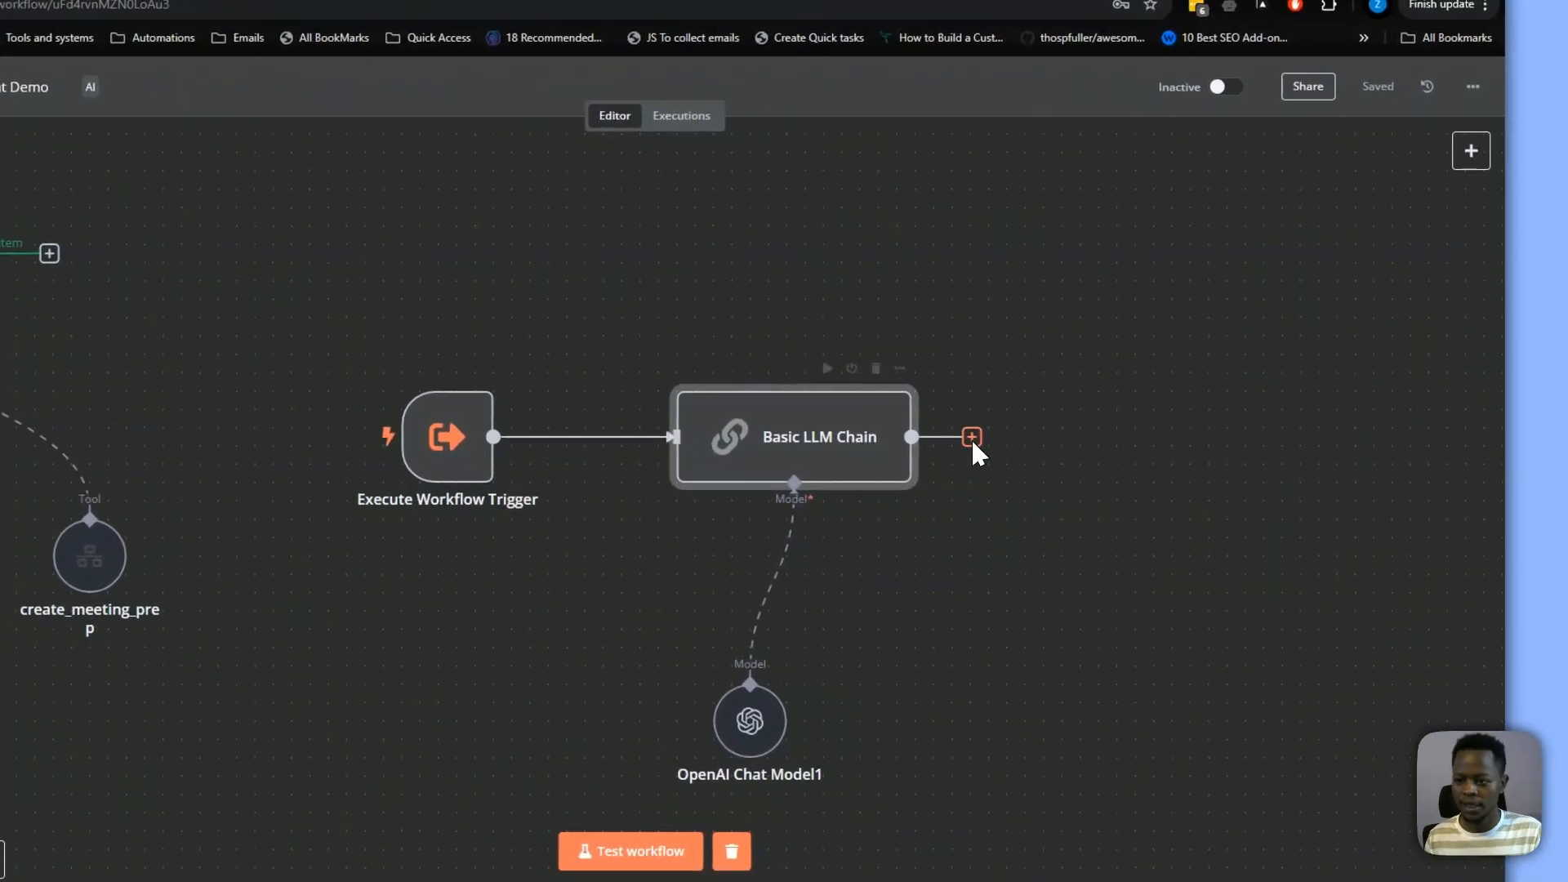
Add an Edit Fields (Set) node after the Basic LLM Chain
left_click(1068, 437)
type("set")
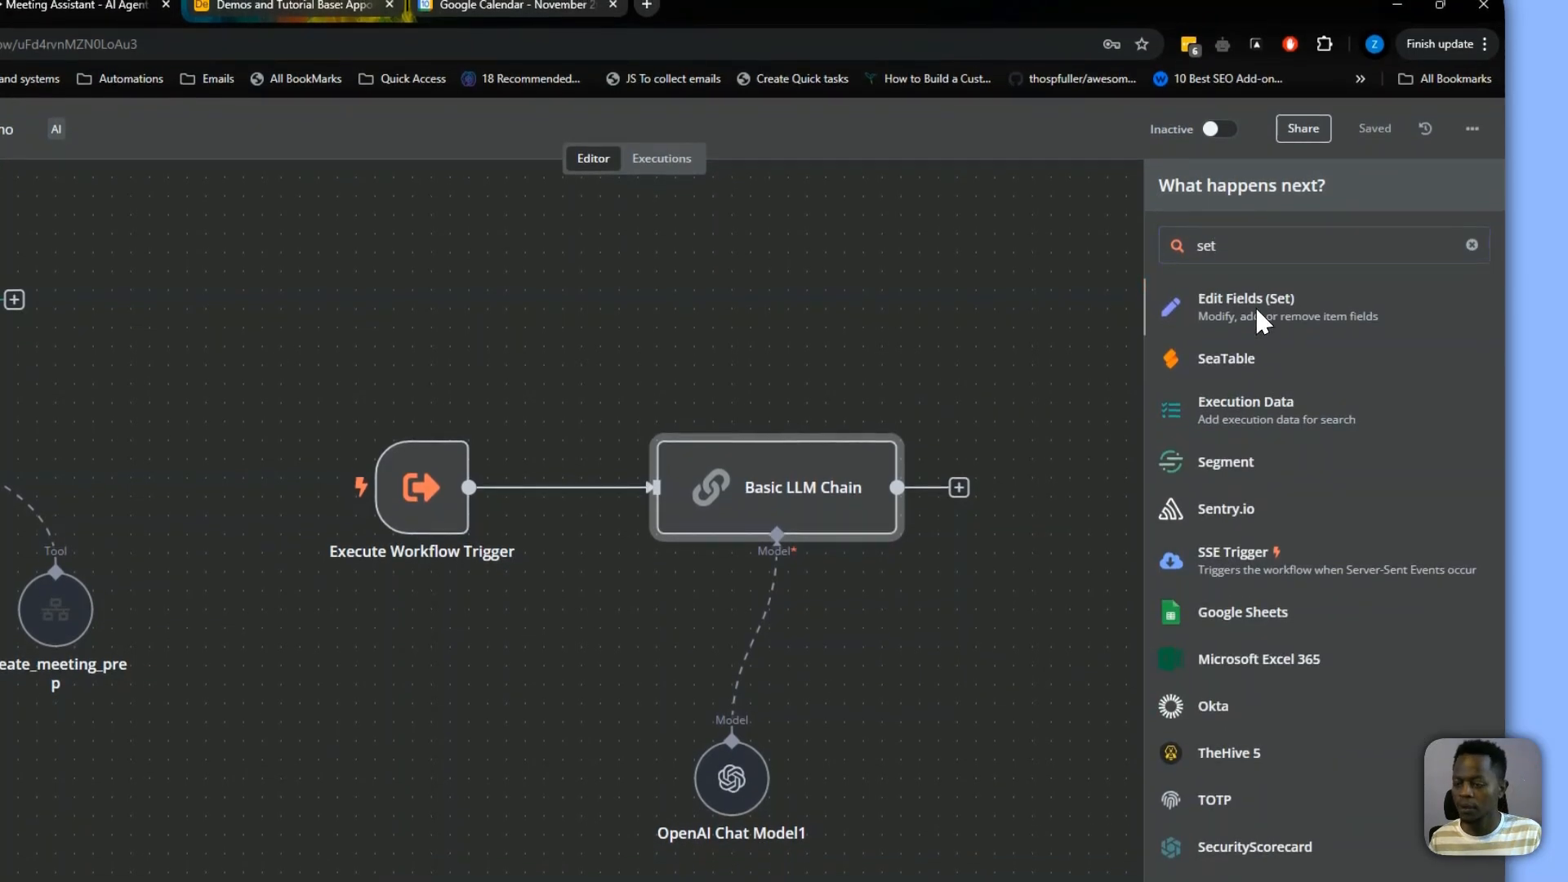
left_click(1254, 306)
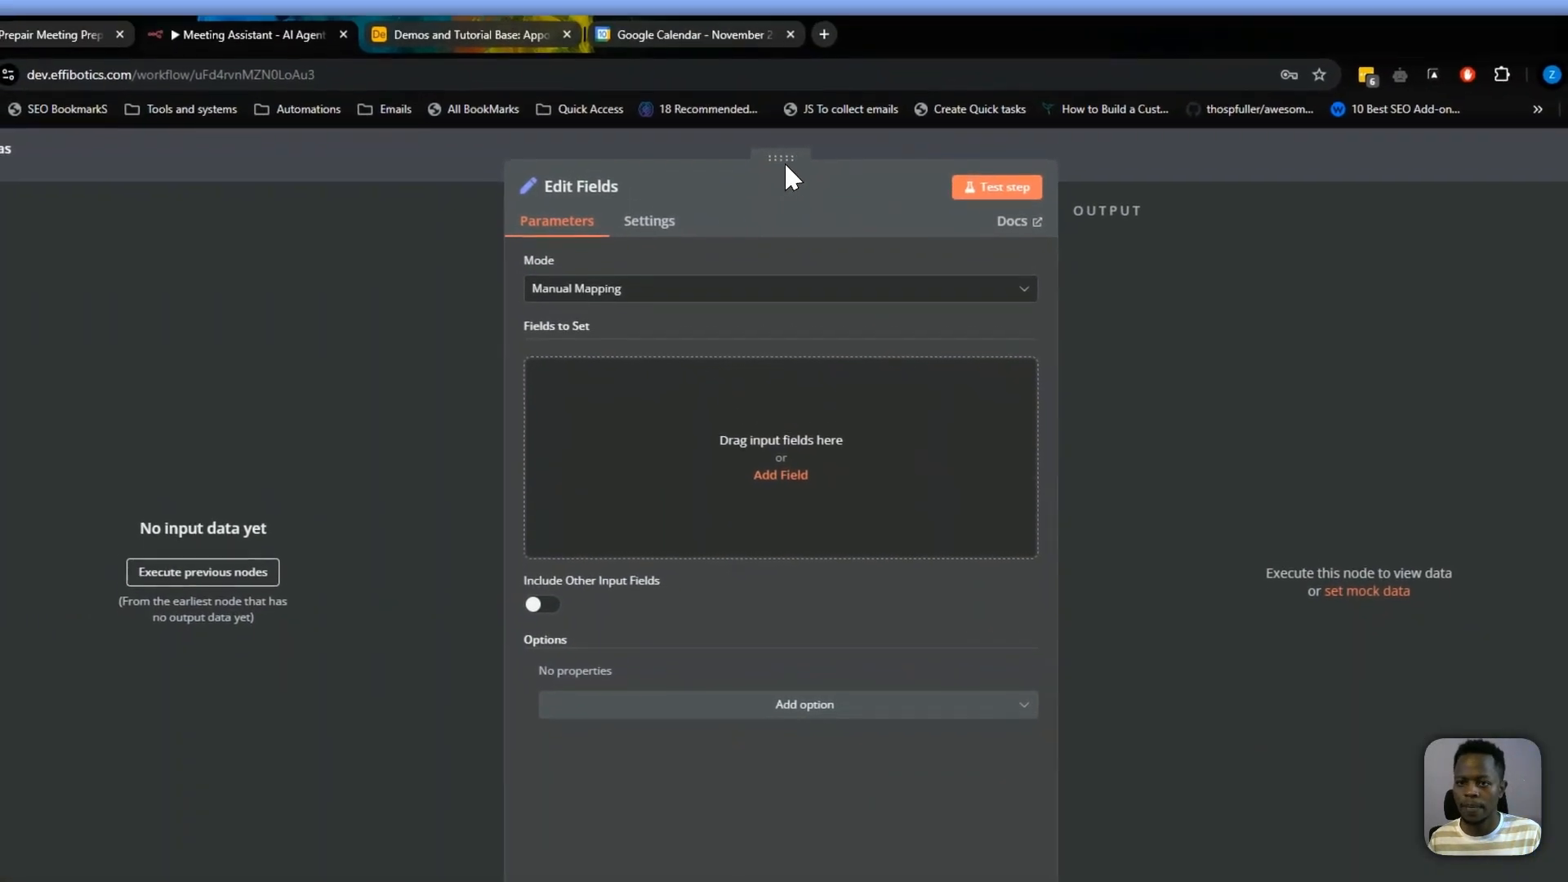
left_click(1055, 193)
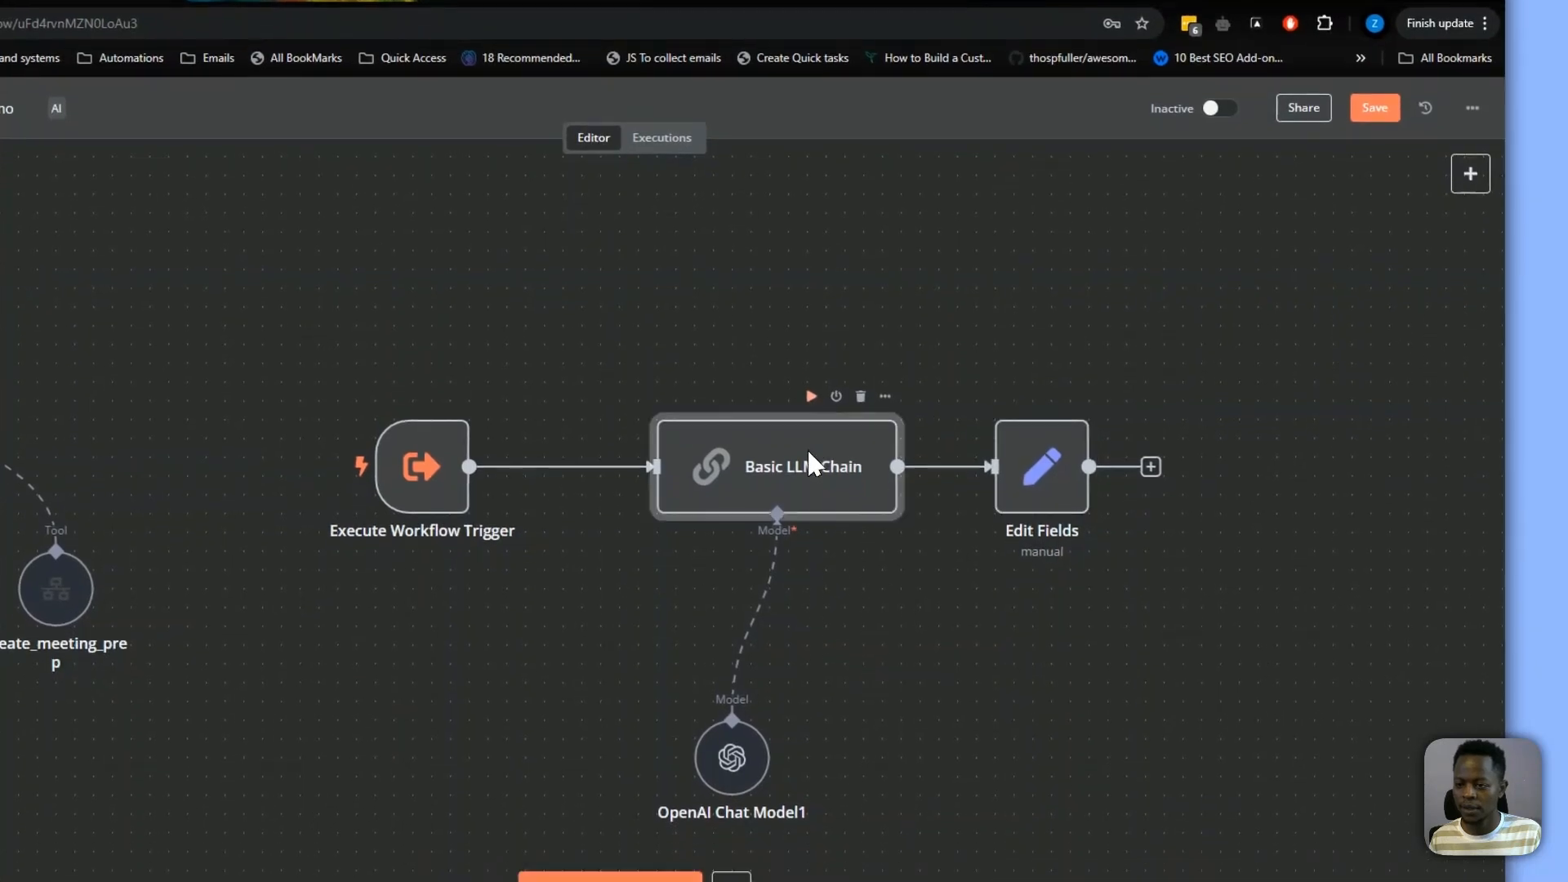
Map the Basic LLM Chain's text output into Edit Fields as a field named response
left_click(1041, 473)
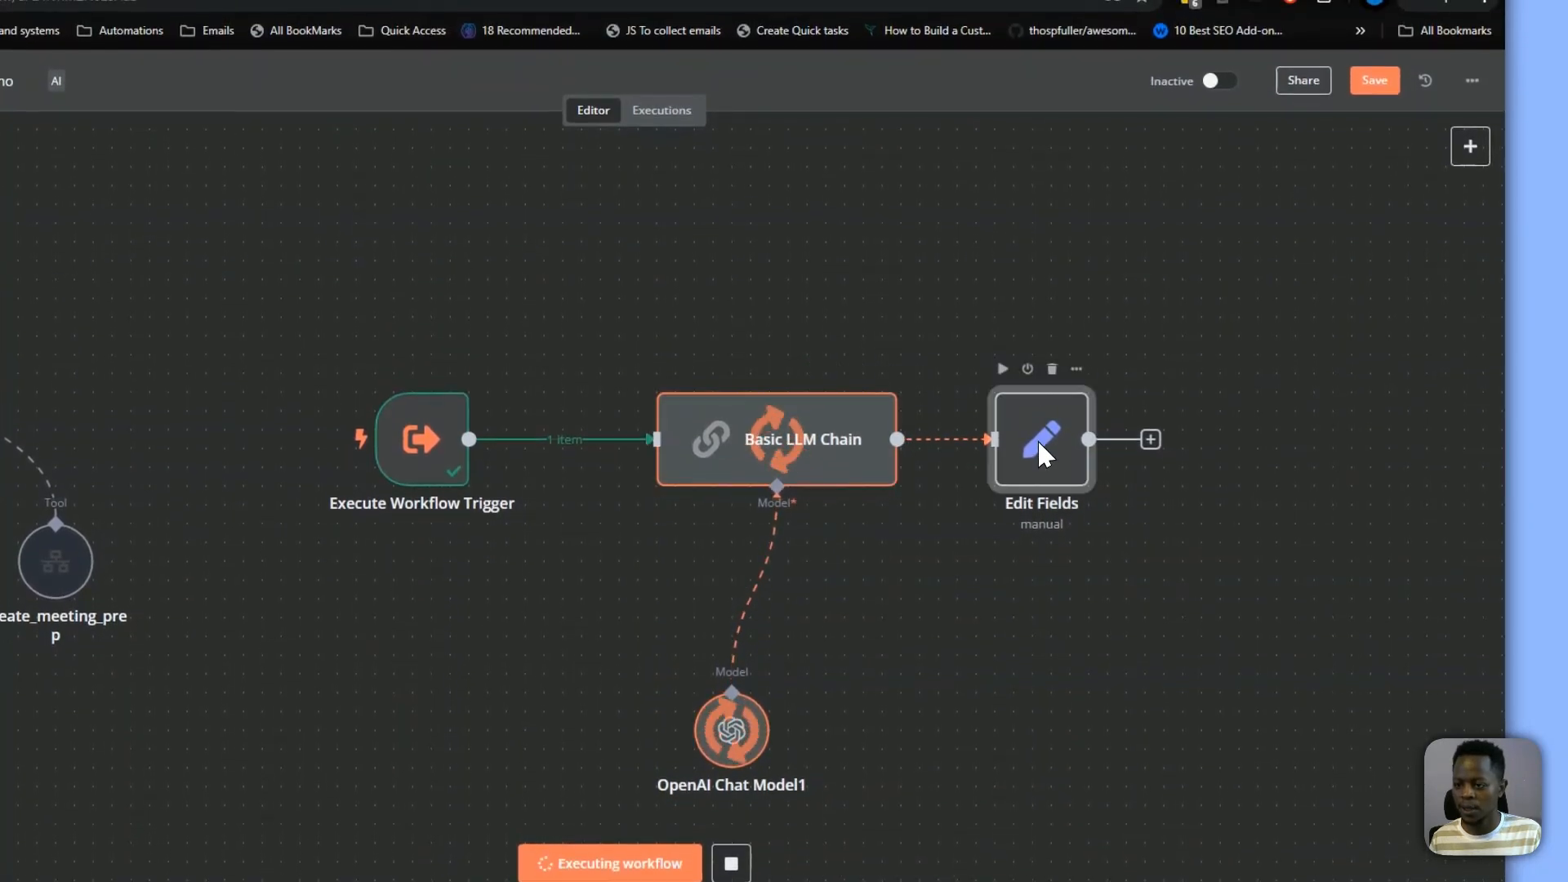
double_click(1042, 454)
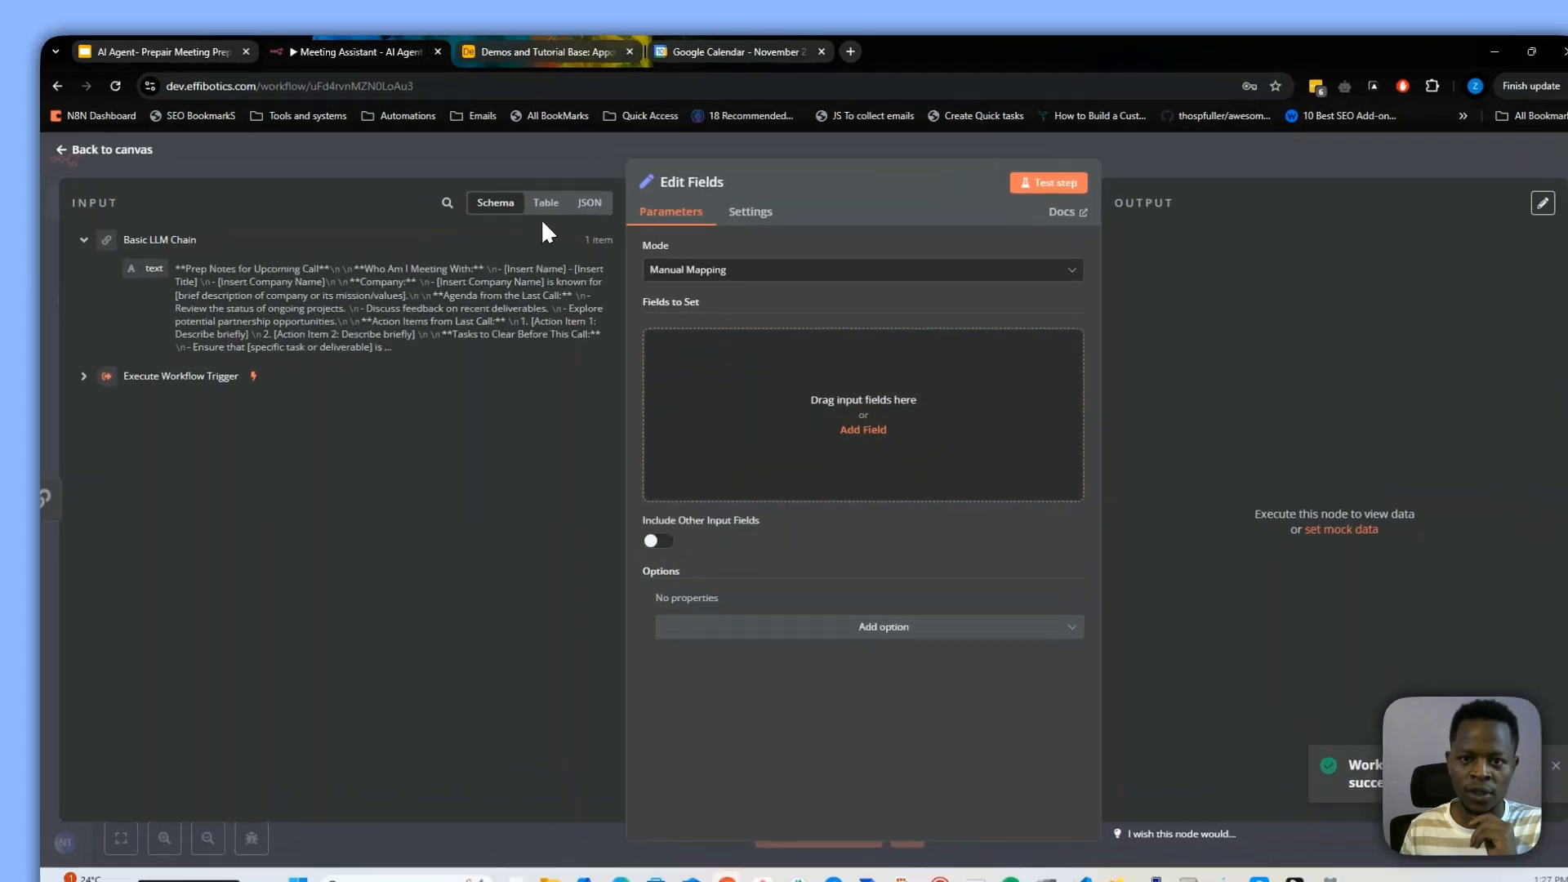
left_click(545, 204)
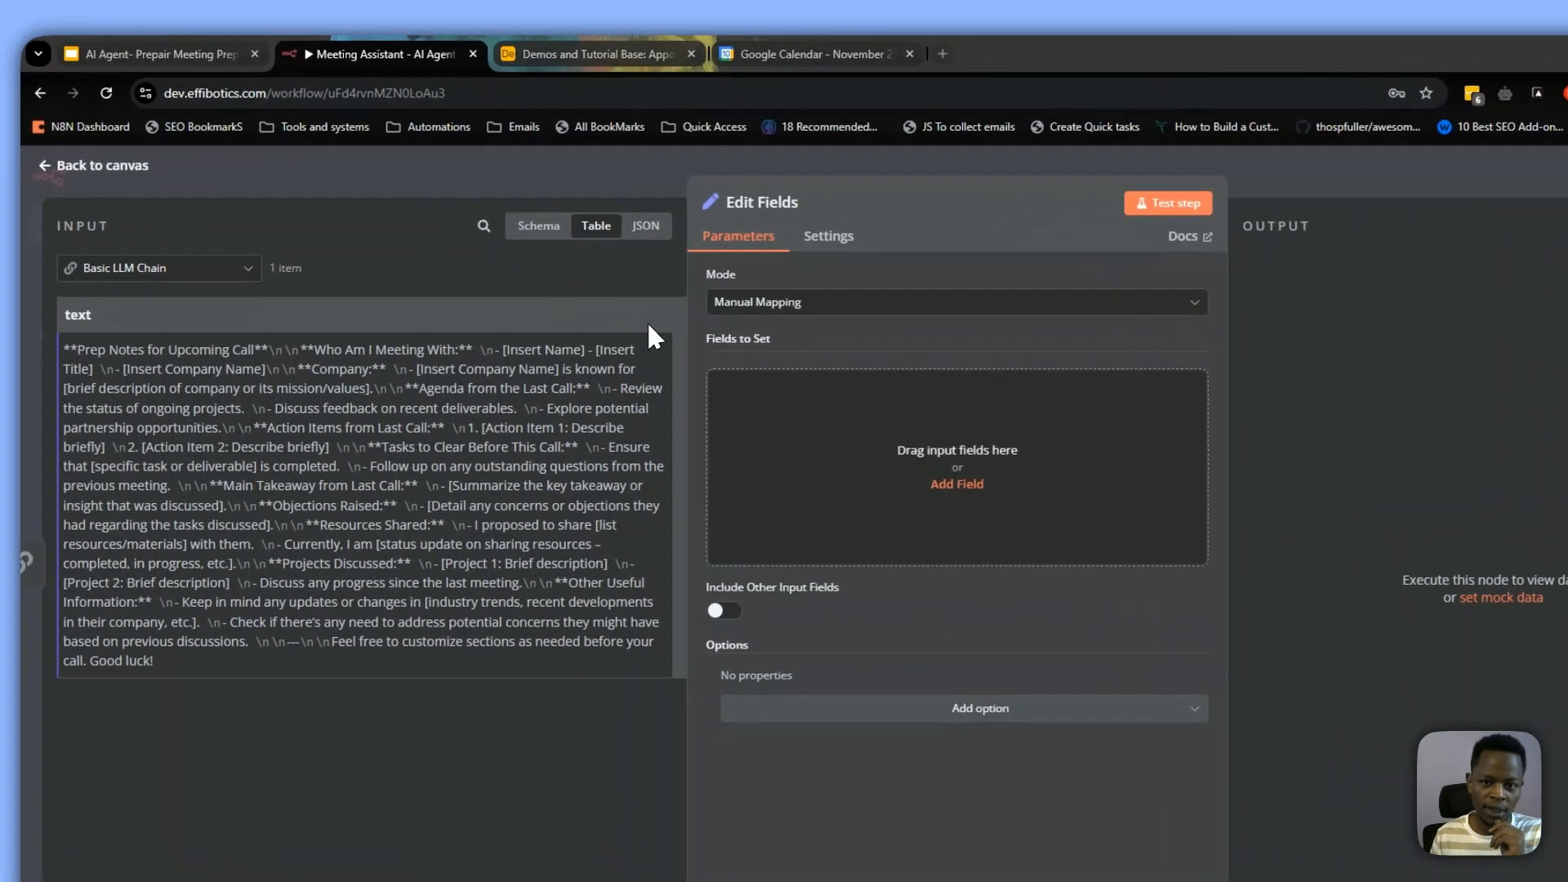
left_click_drag(582, 265, 727, 361)
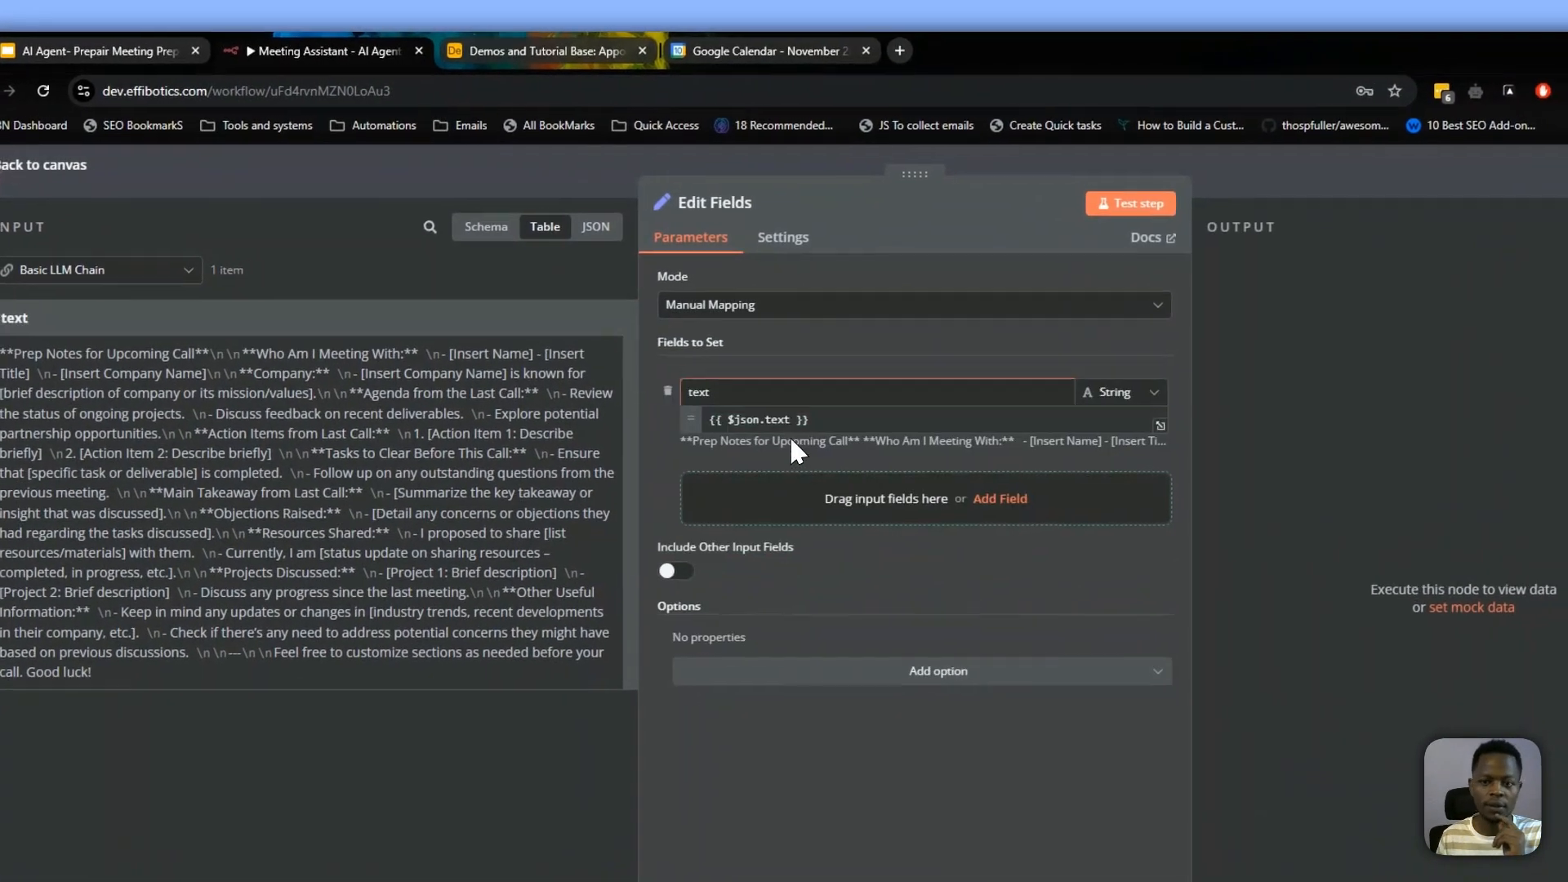
double_click(696, 392)
type("res")
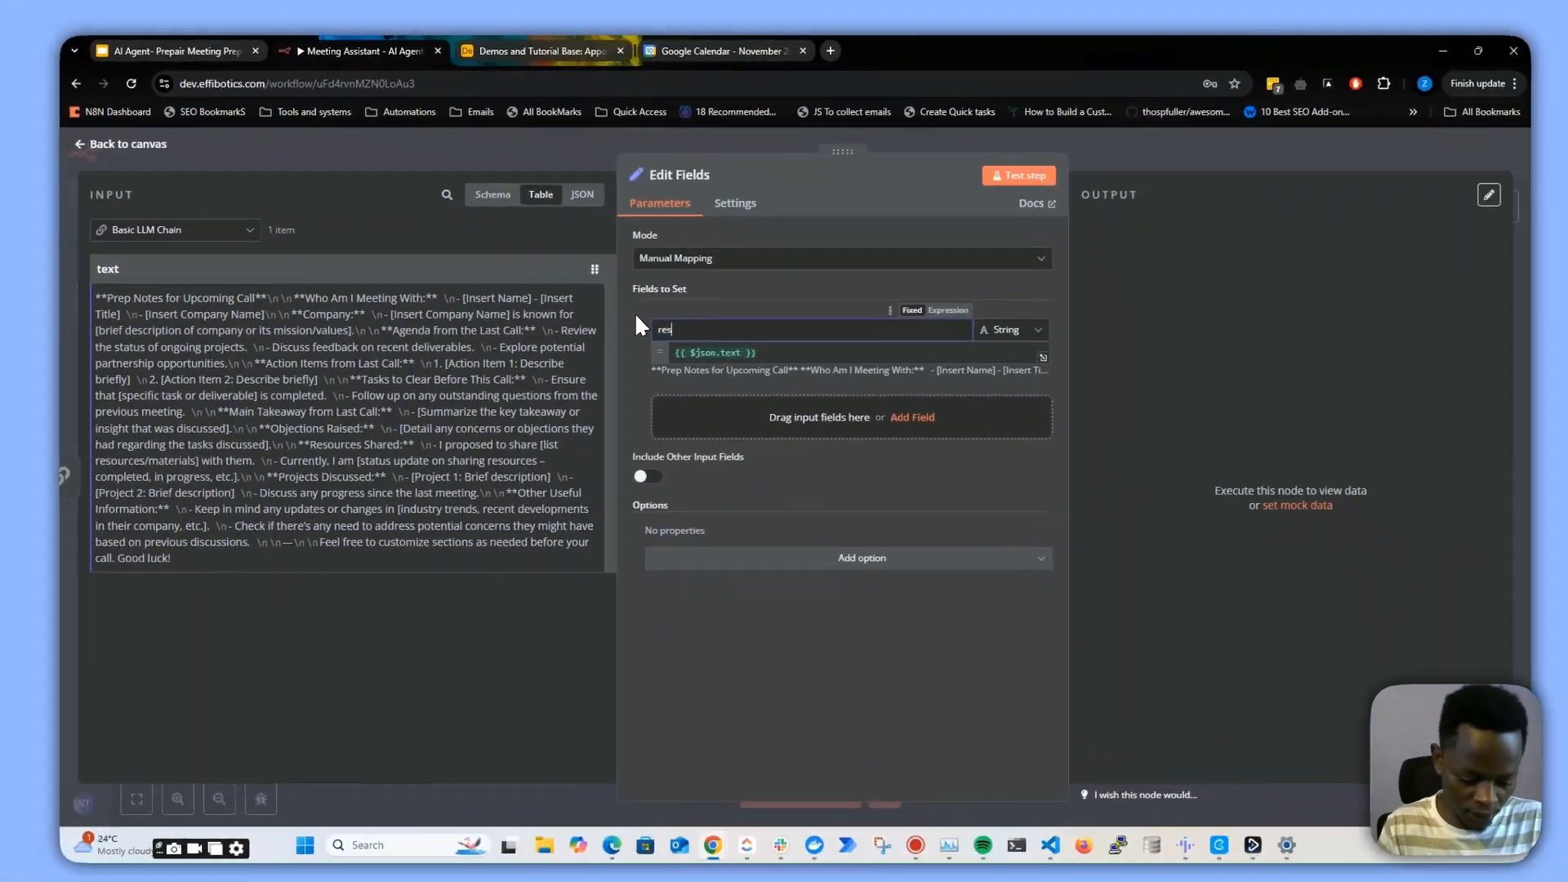
type("ponse")
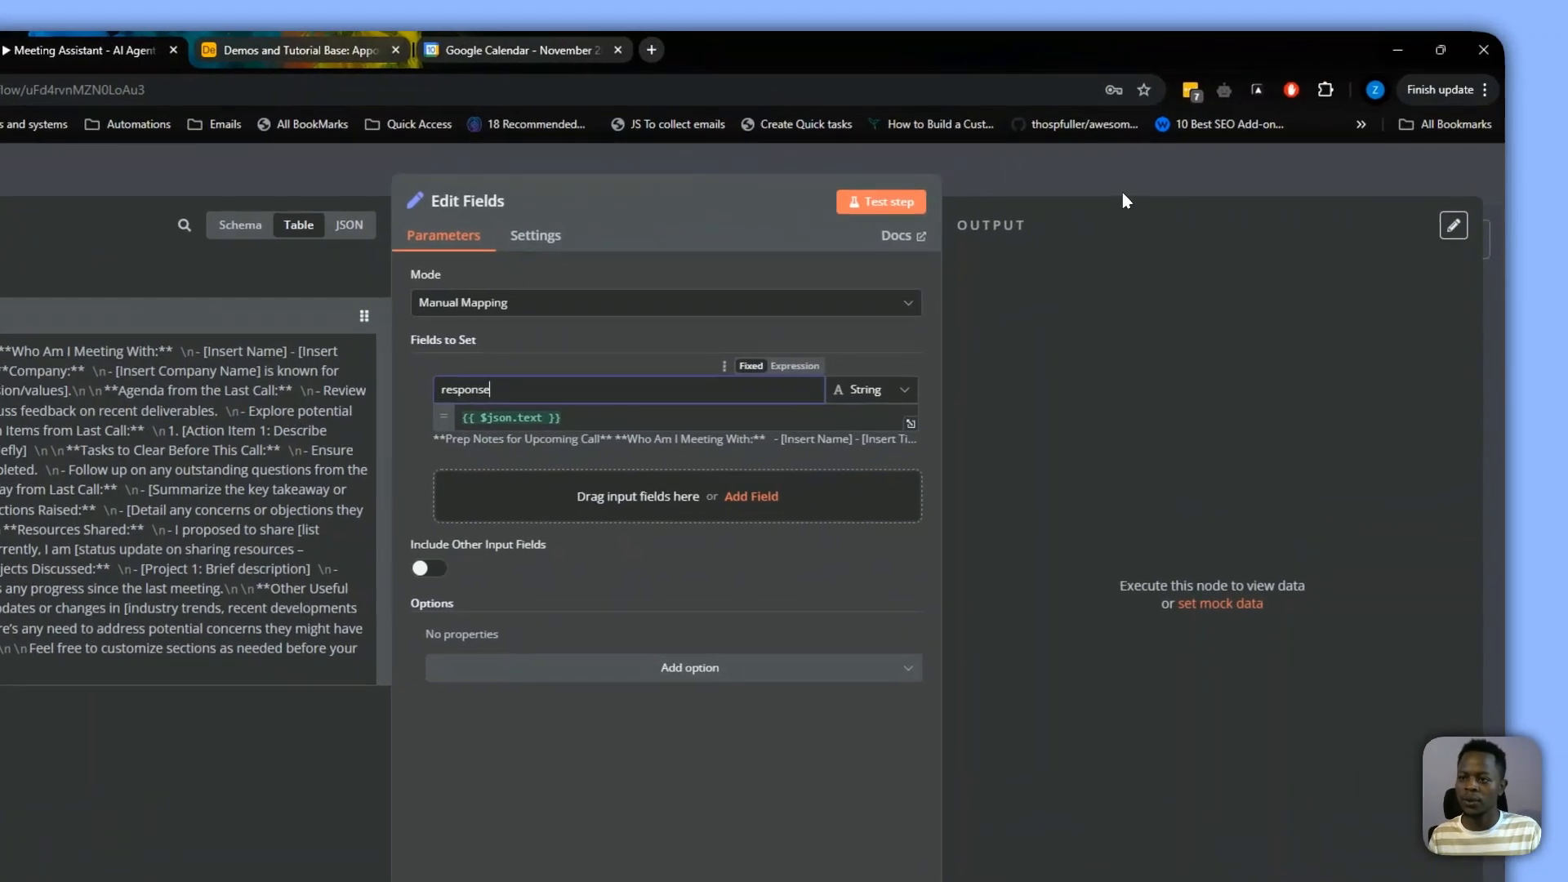
left_click(1124, 193)
Check the create_meeting_prep tool's Field to Return setting
left_click_drag(676, 570, 804, 542)
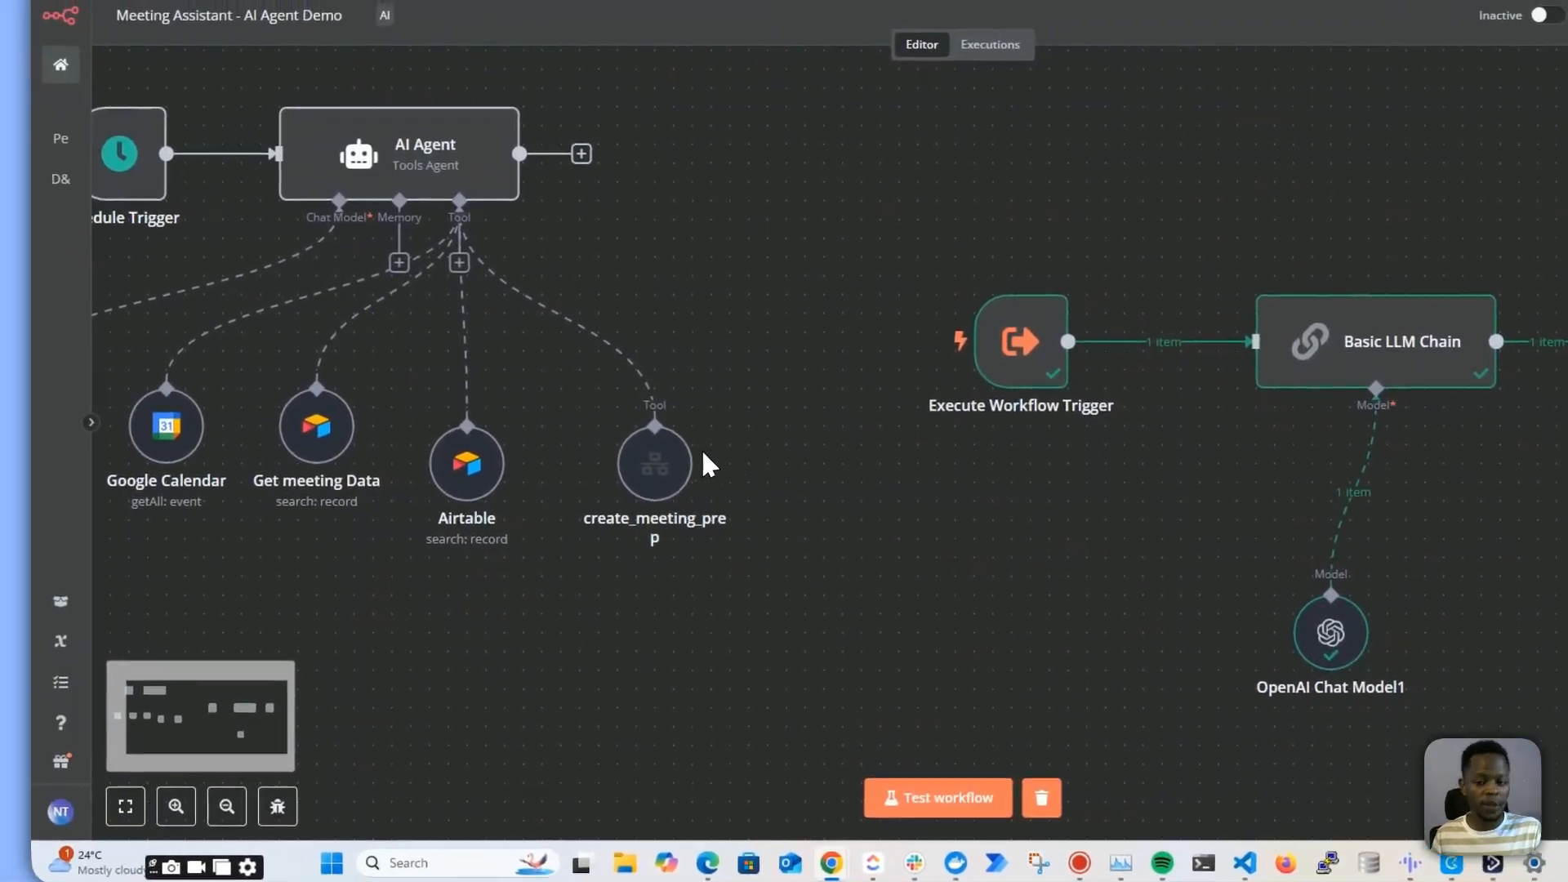
double_click(666, 467)
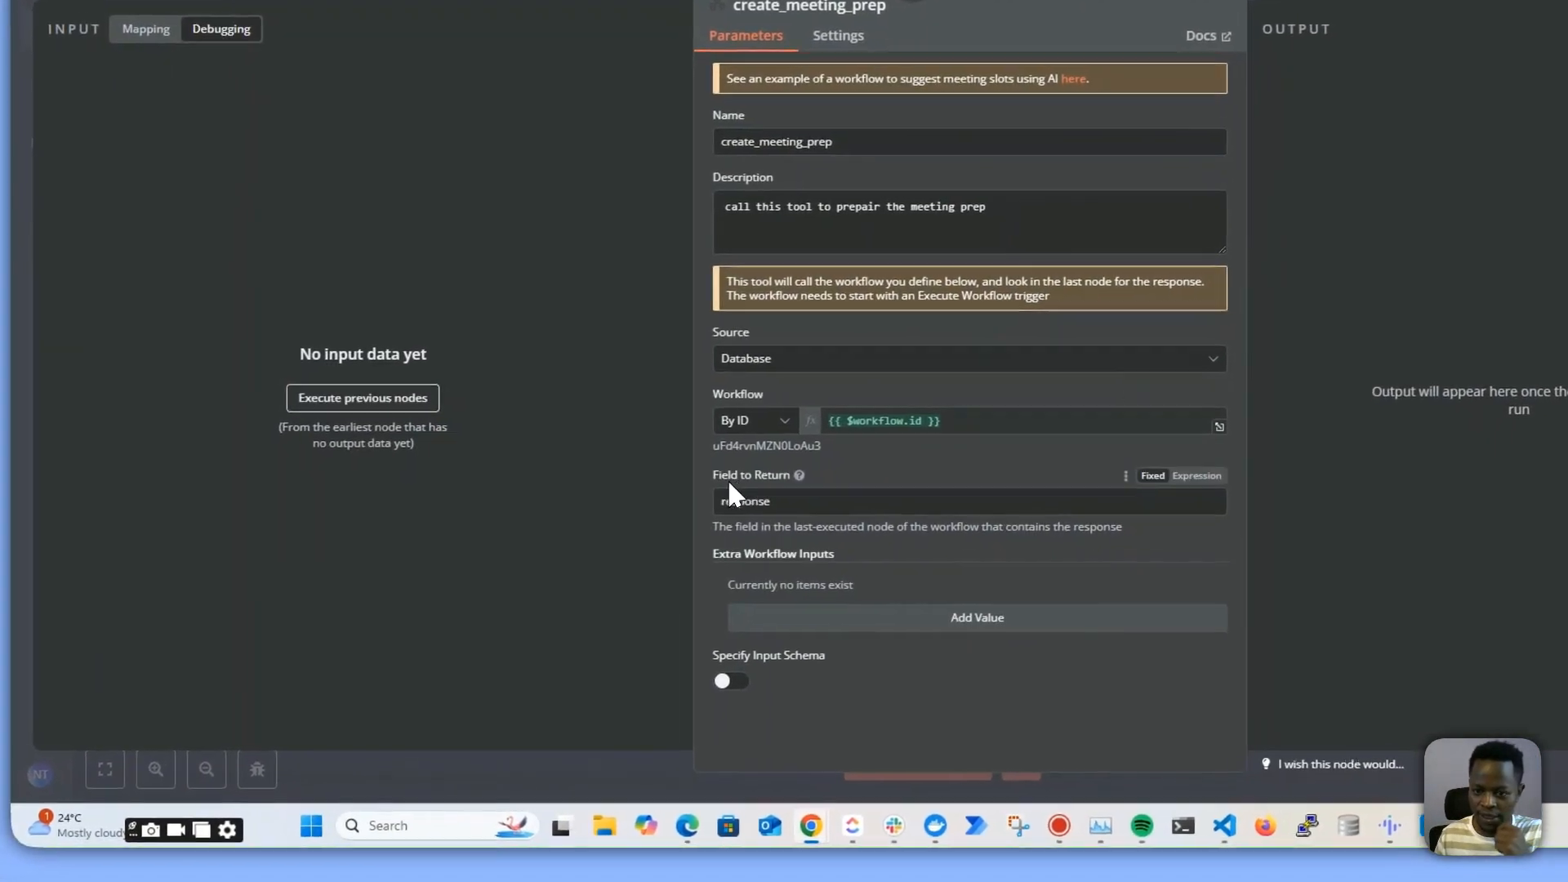
left_click(739, 501)
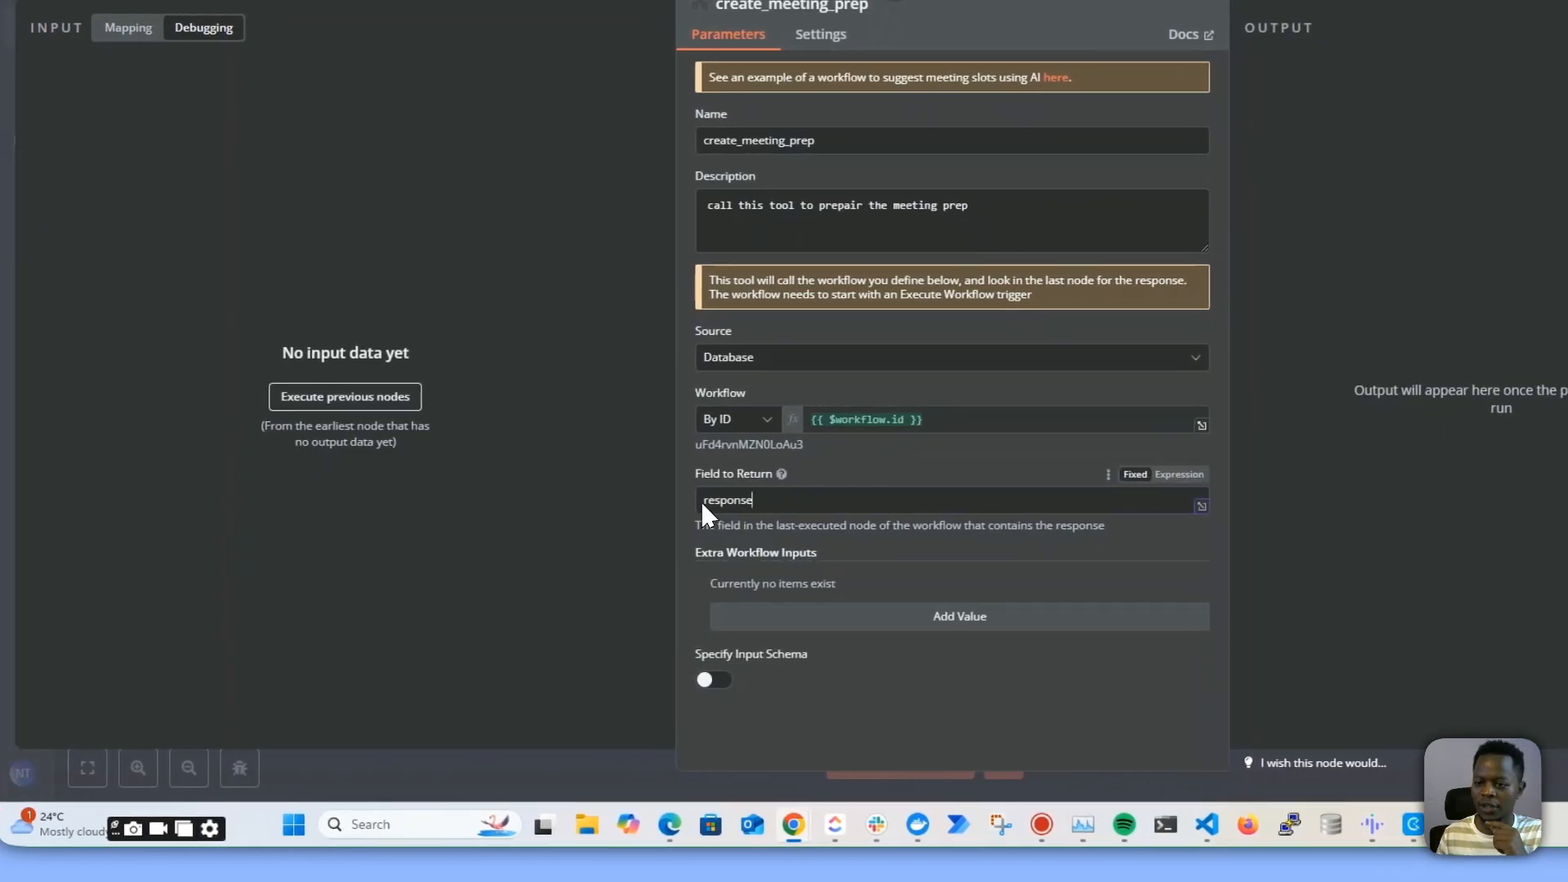
left_click_drag(703, 503, 777, 511)
left_click(1054, 180)
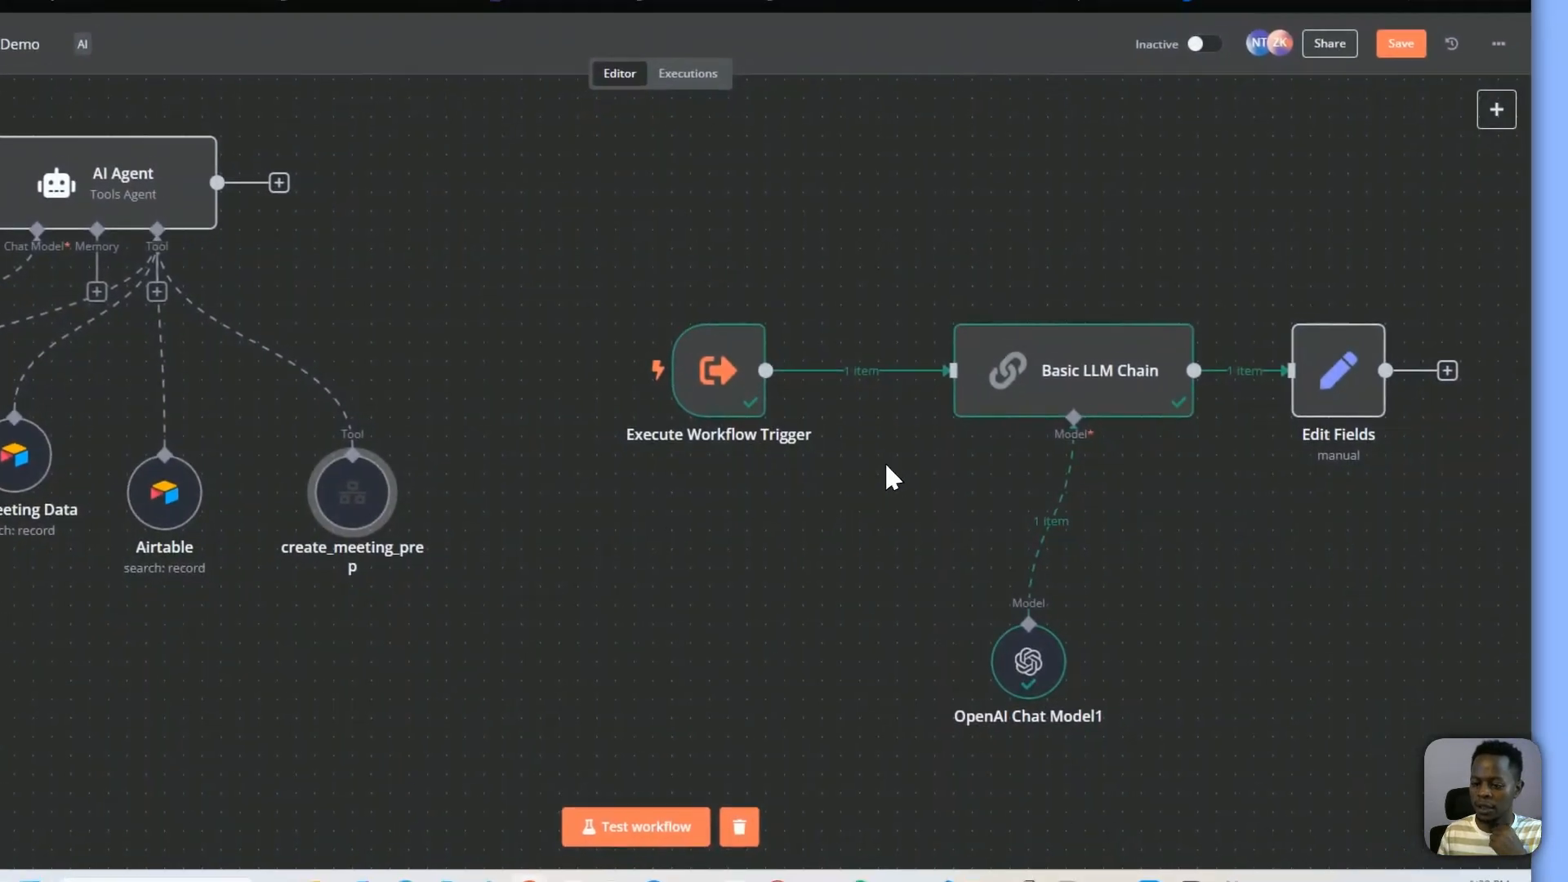
Inspect the Basic LLM Chain's output text and the create_meeting_prep tool's workflow settings
double_click(1045, 359)
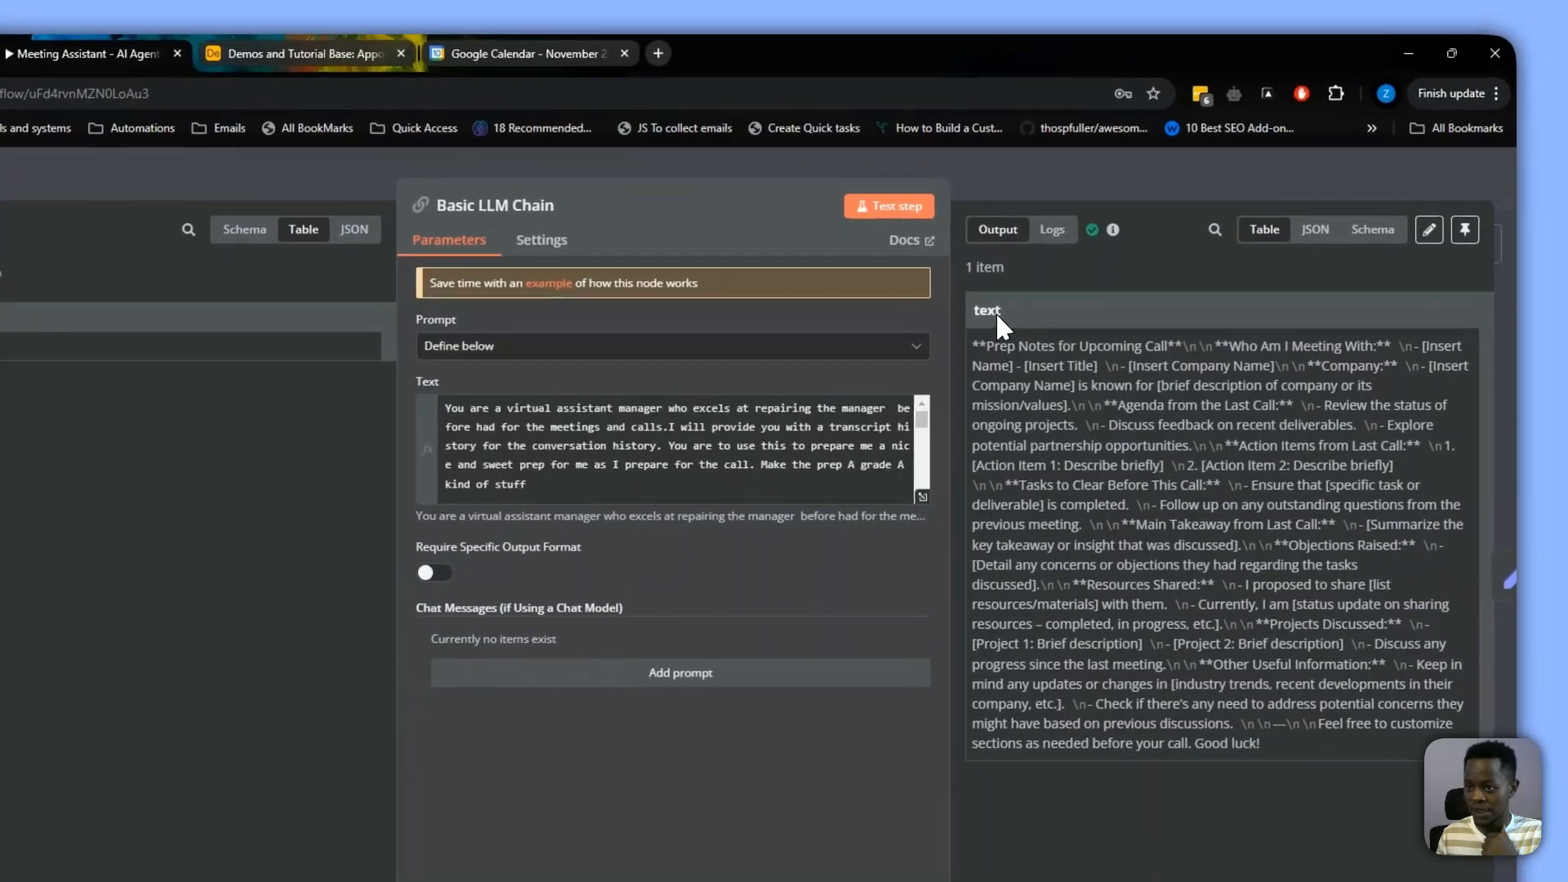
double_click(990, 313)
left_click(976, 174)
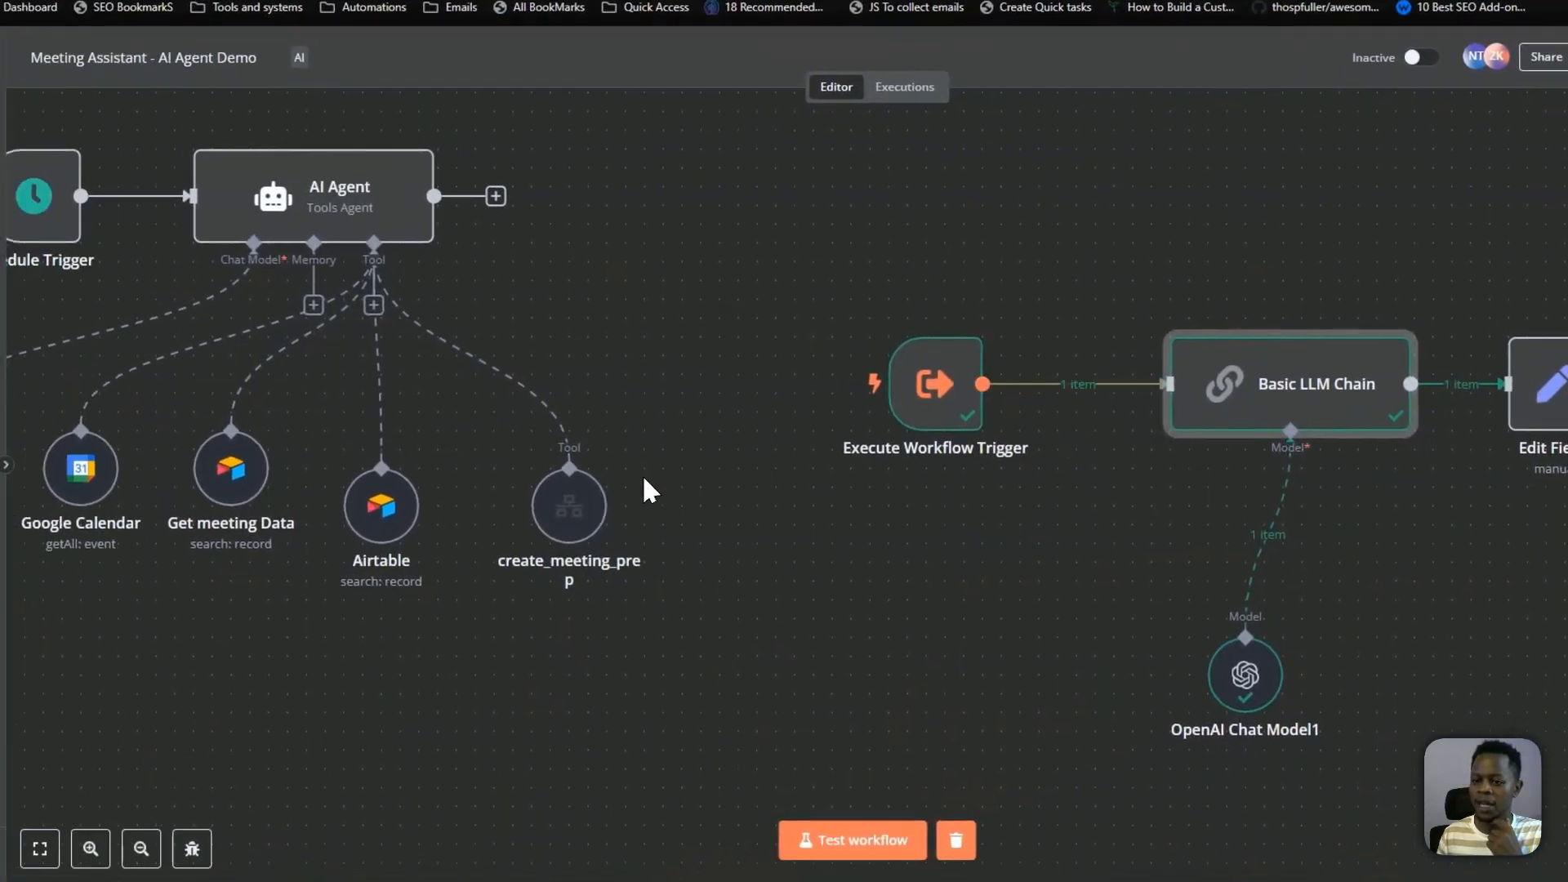
double_click(569, 506)
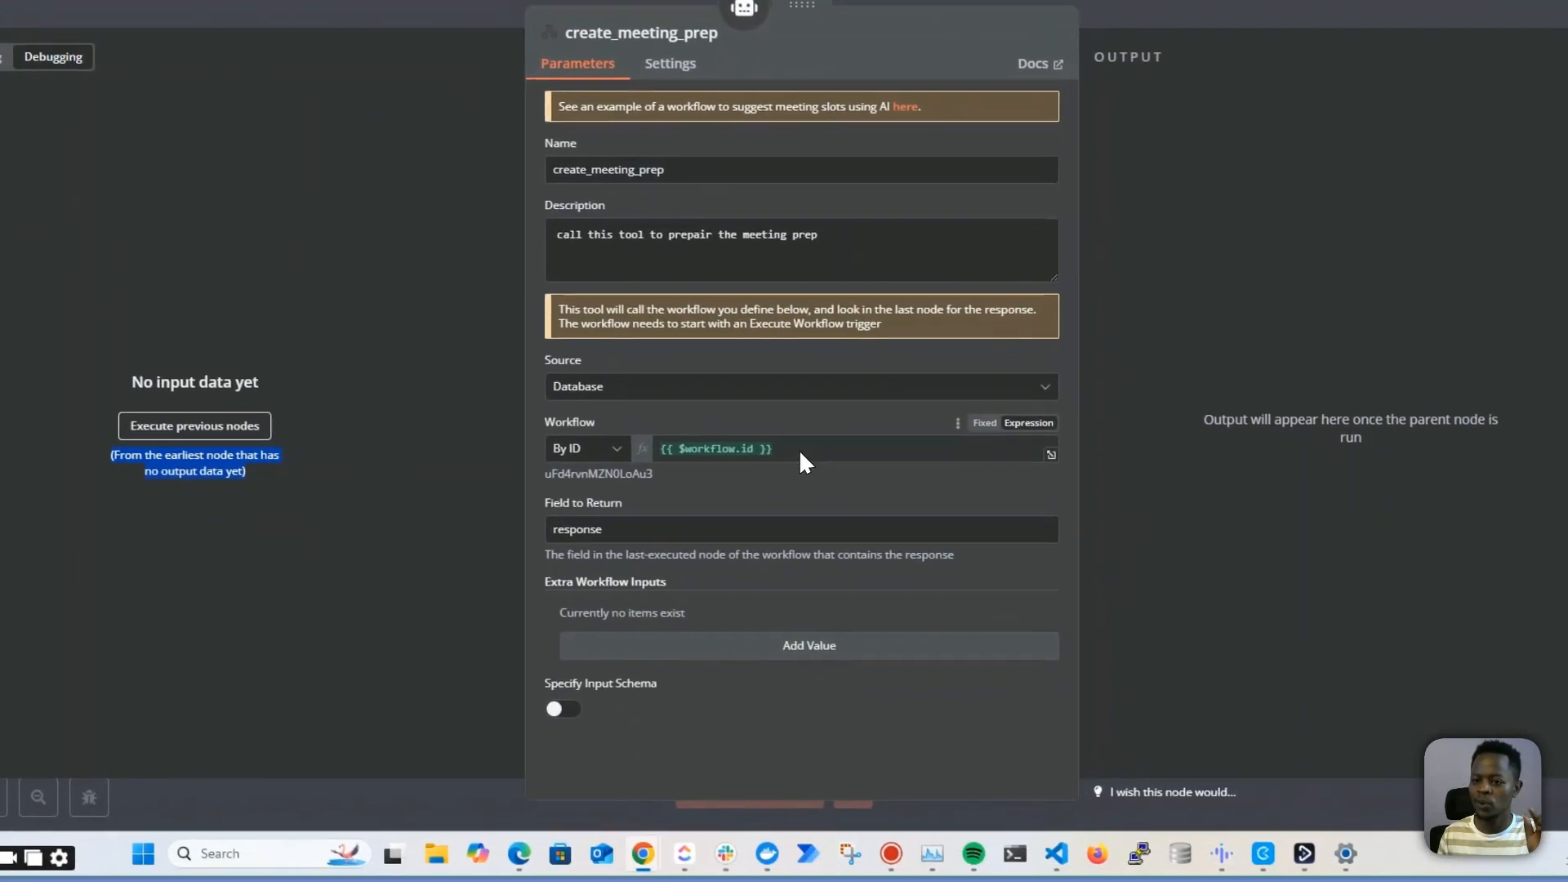
left_click(800, 452)
left_click(1099, 245)
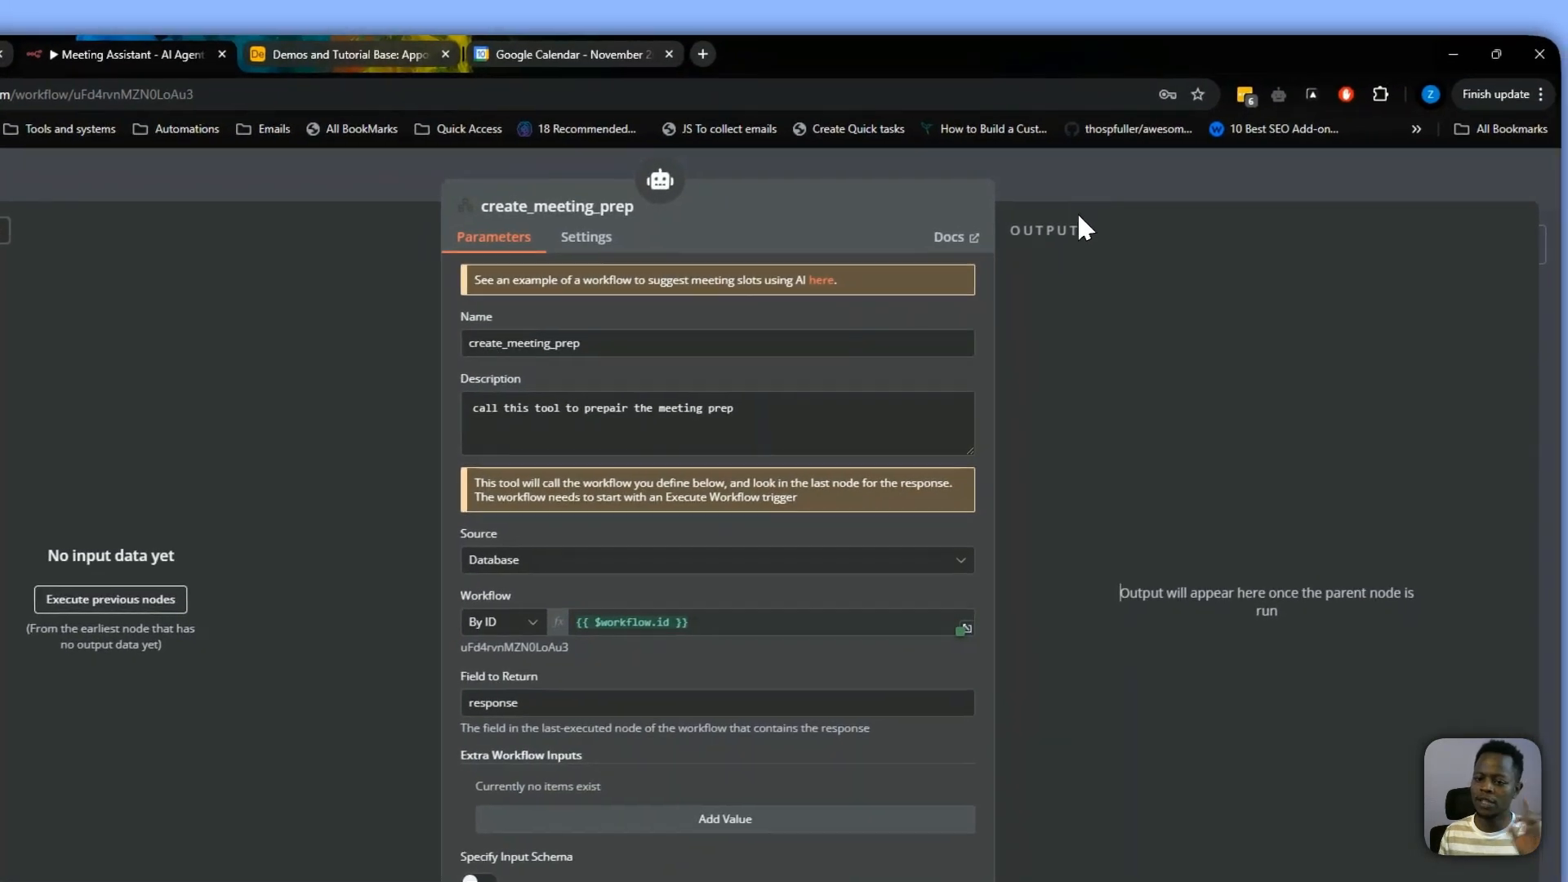
left_click(1078, 186)
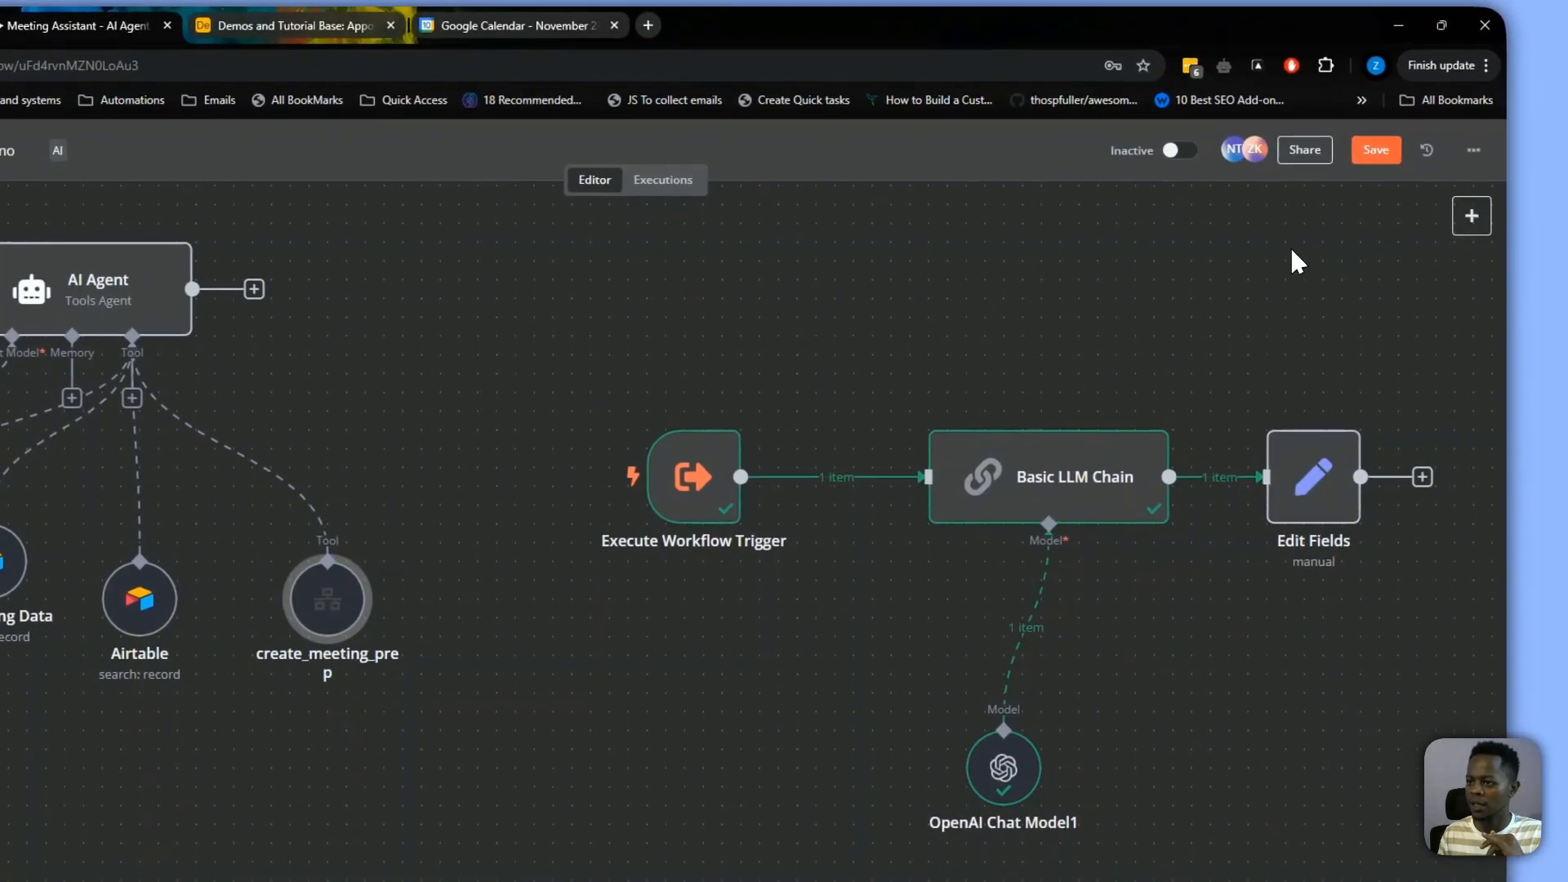
Select the meeting-prep sub-workflow nodes on the canvas and save the workflow
key("ctrl+s")
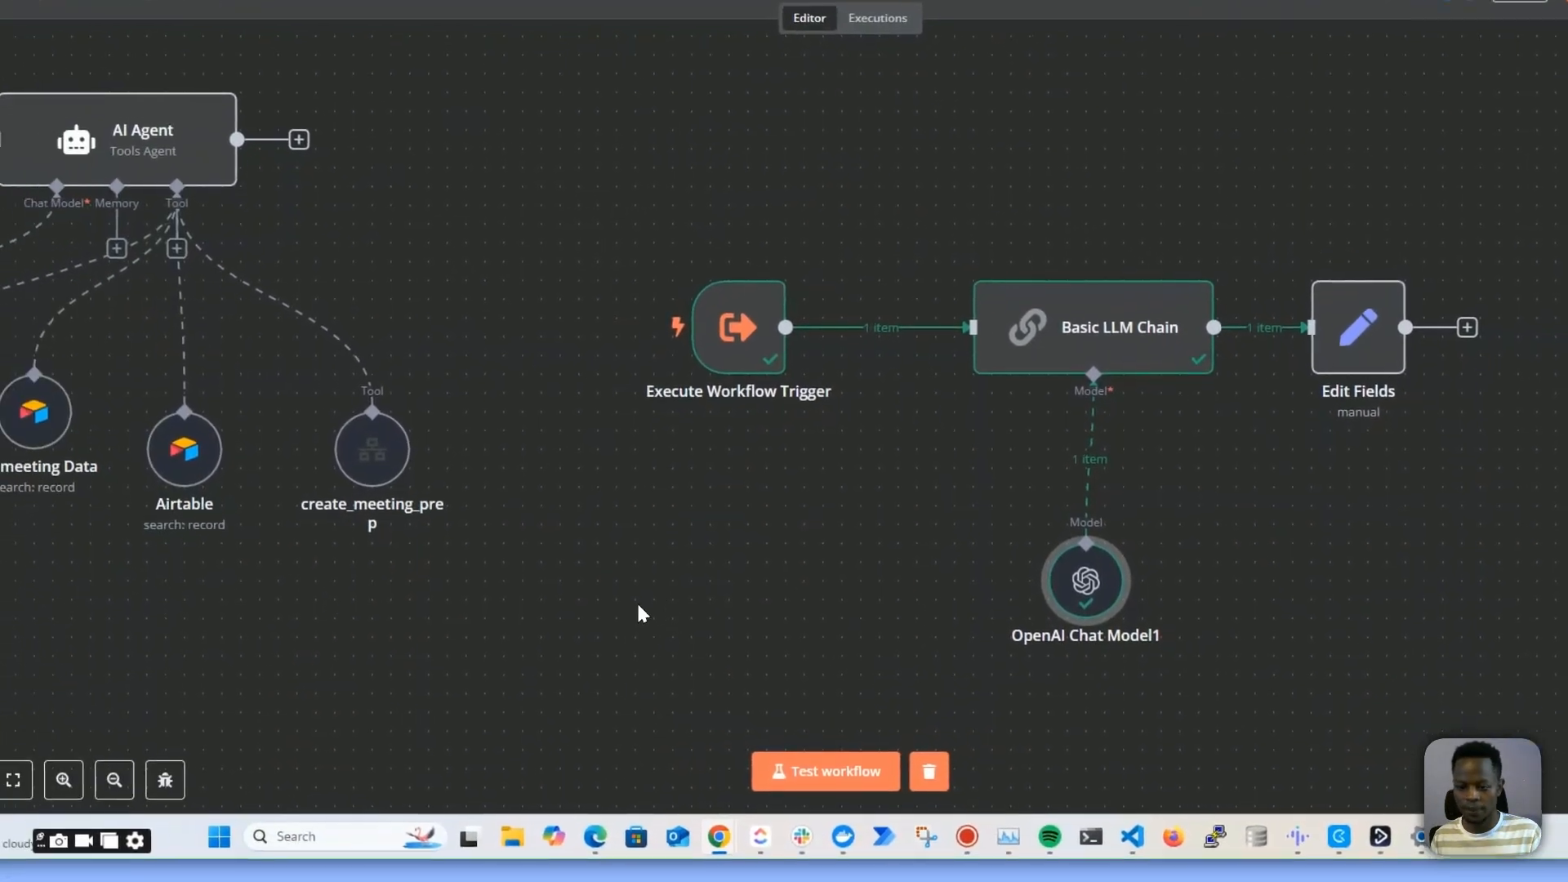
left_click_drag(638, 606, 781, 581)
left_click_drag(898, 295, 991, 296)
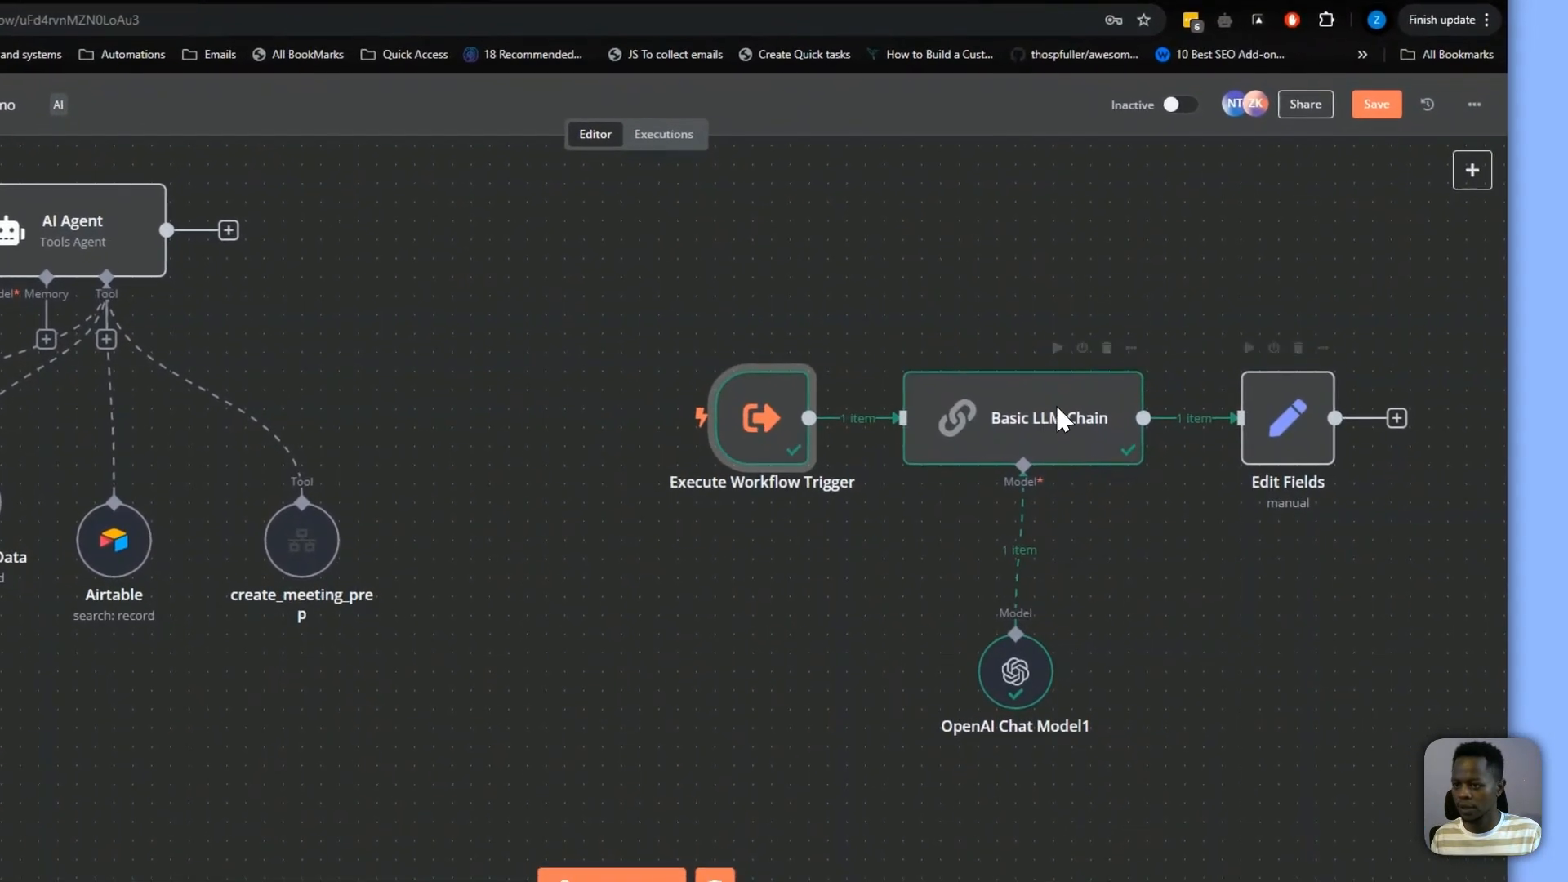
left_click_drag(627, 289, 1414, 818)
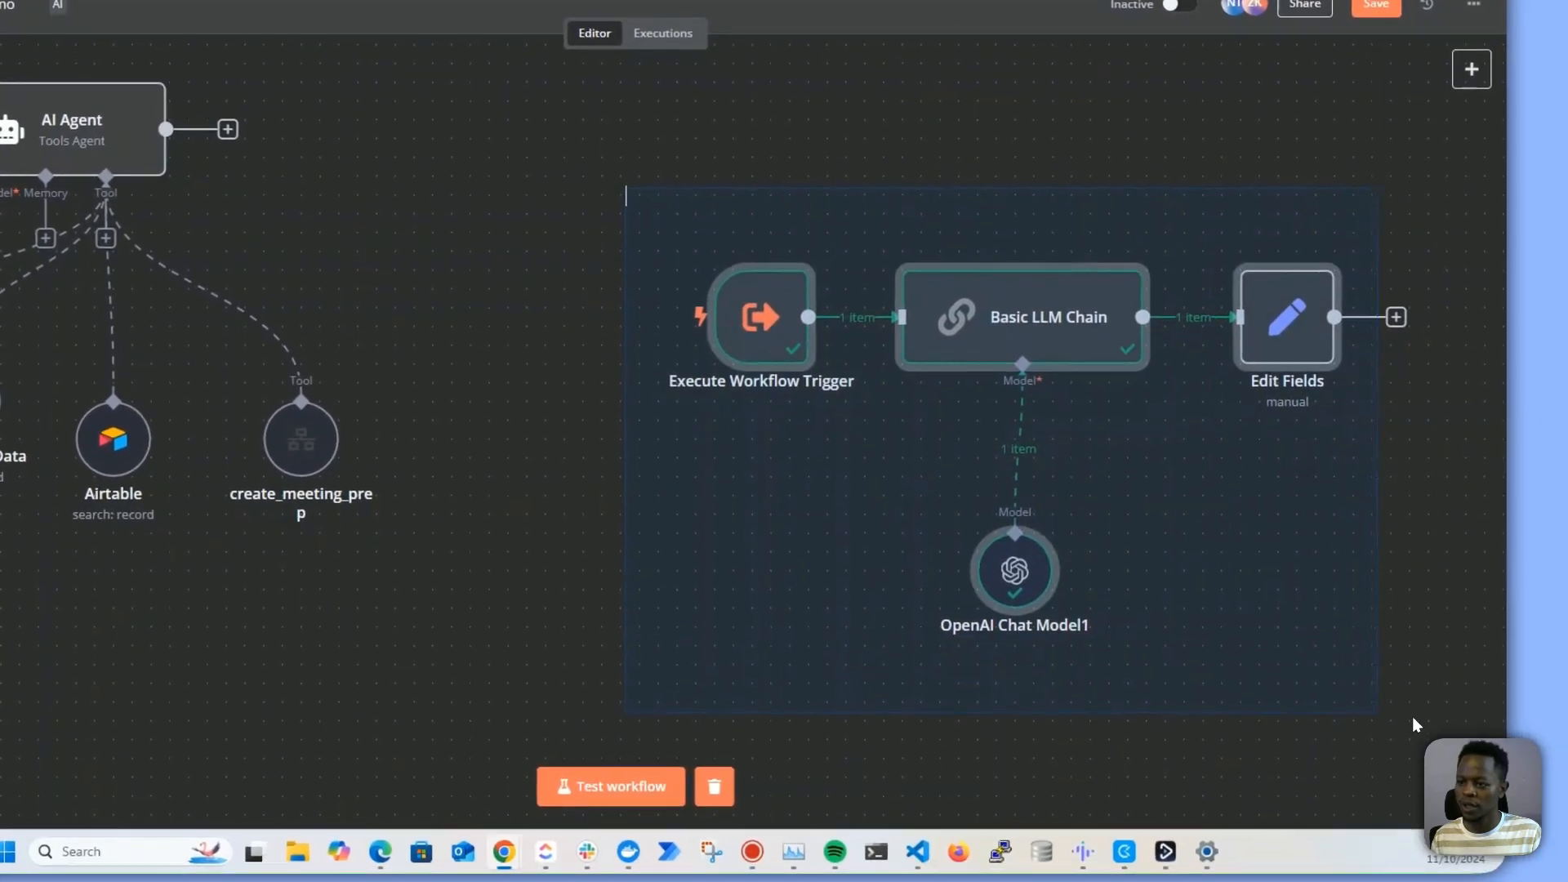
left_click_drag(1413, 726, 1464, 717)
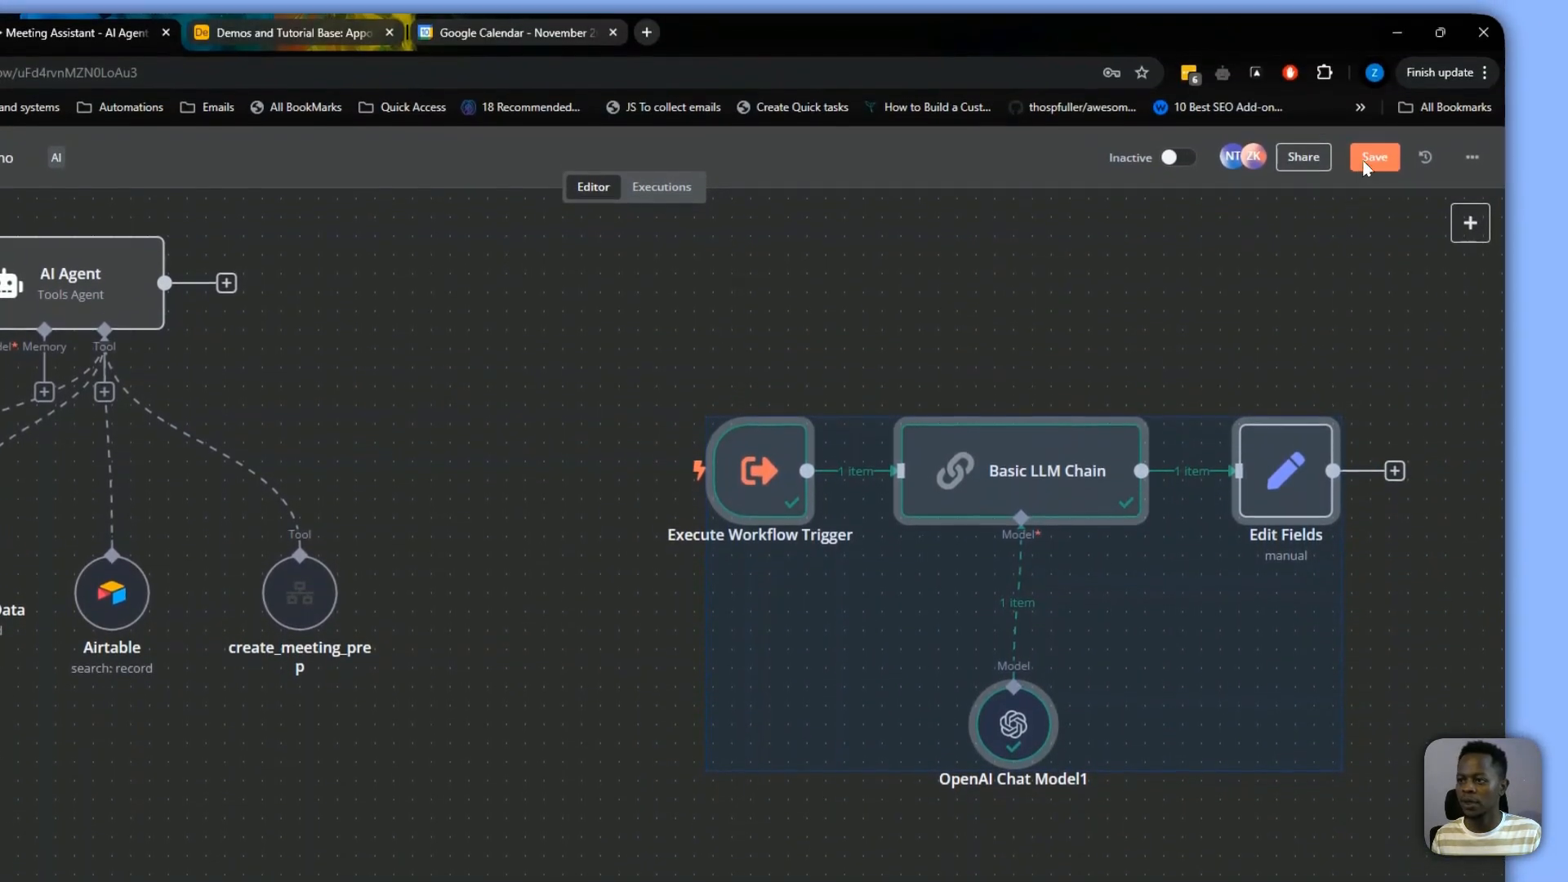
left_click(1374, 158)
Test-run the main workflow and follow the AI Agent as it calls its tools, including create_meeting_prep
left_click(784, 760)
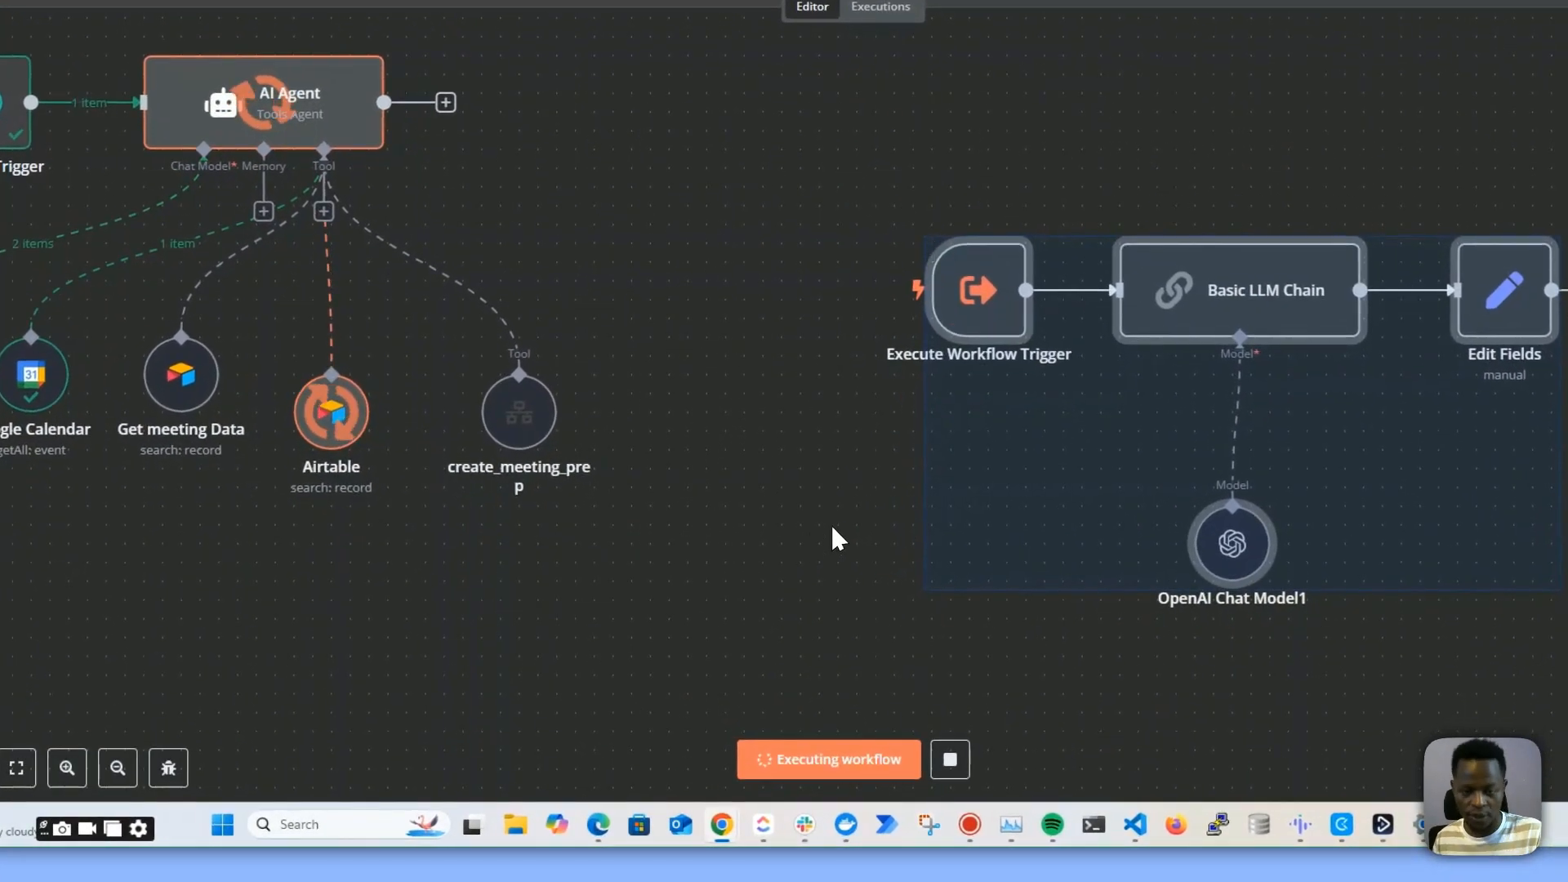
scroll(703, 523, "down", 1)
scroll(702, 523, "left", 2)
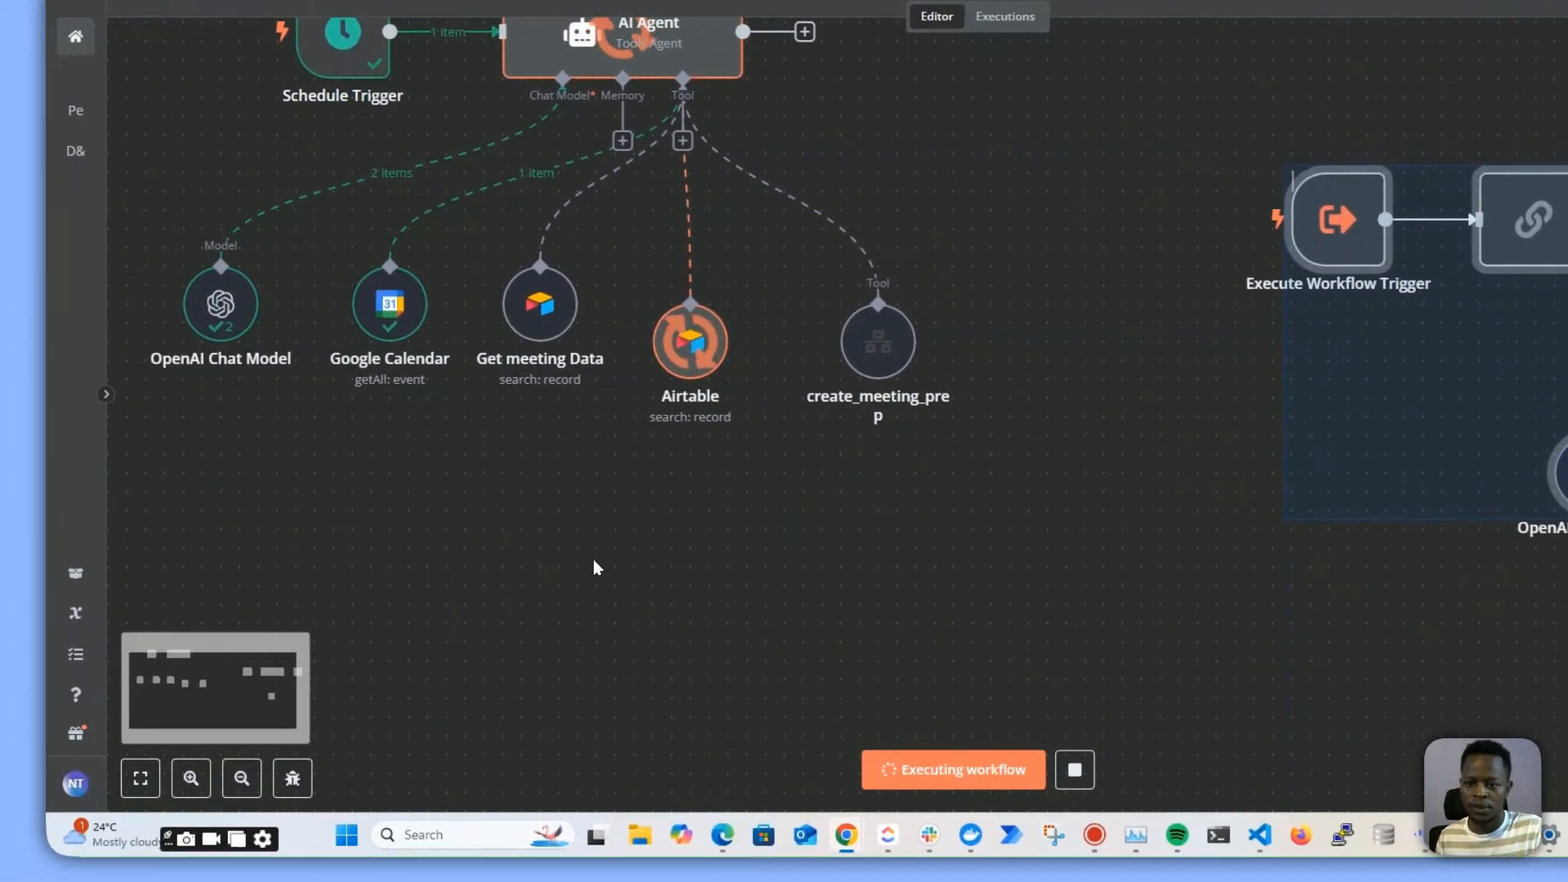
scroll(604, 576, "up", 2)
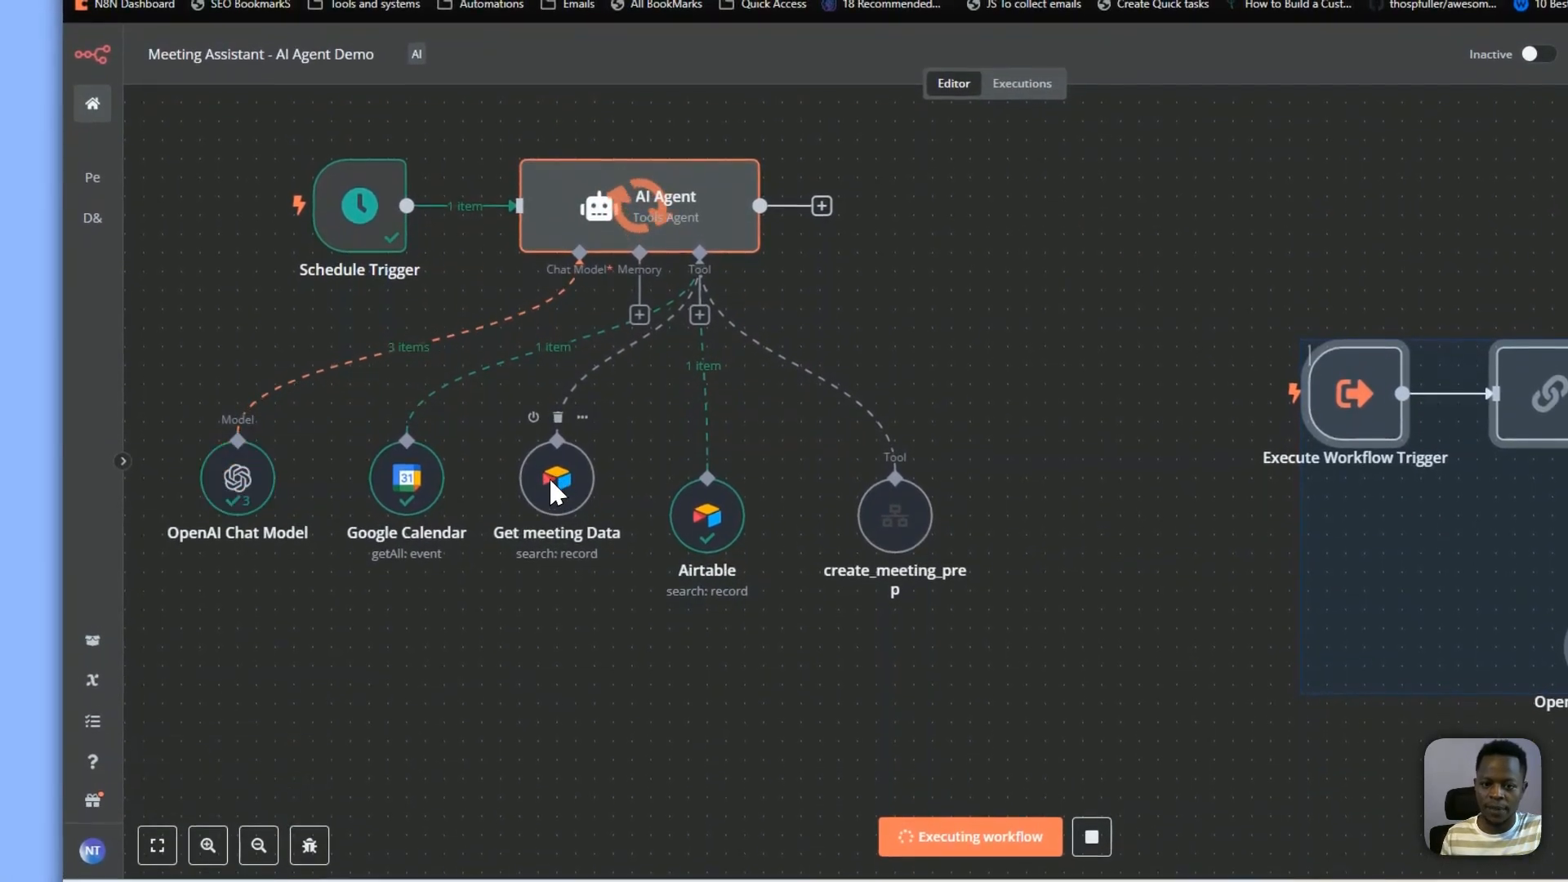
left_click_drag(707, 515, 715, 486)
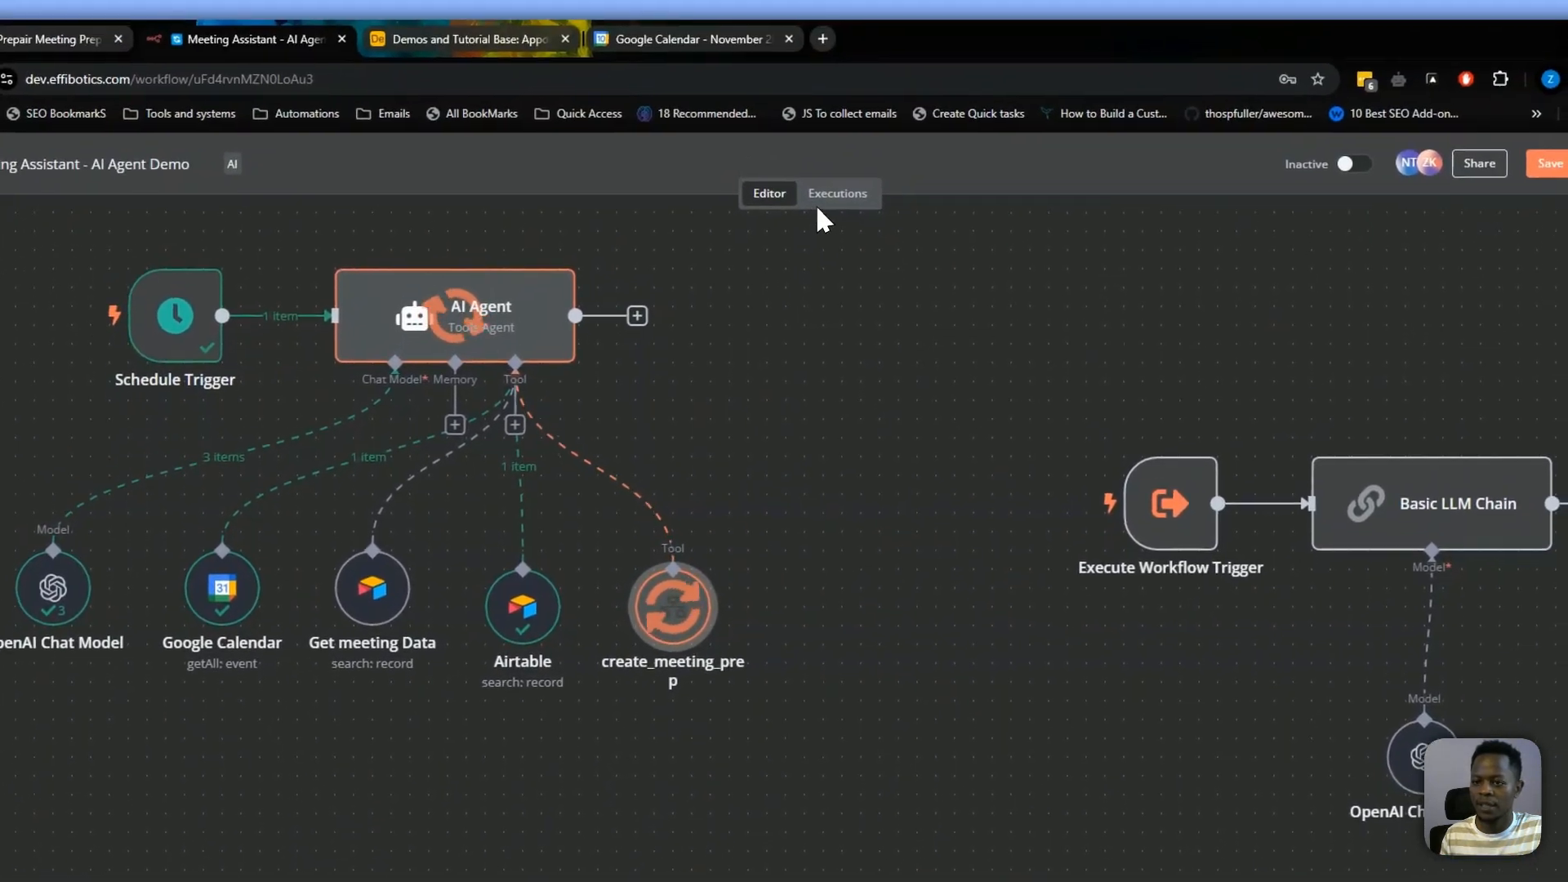
left_click(1379, 164)
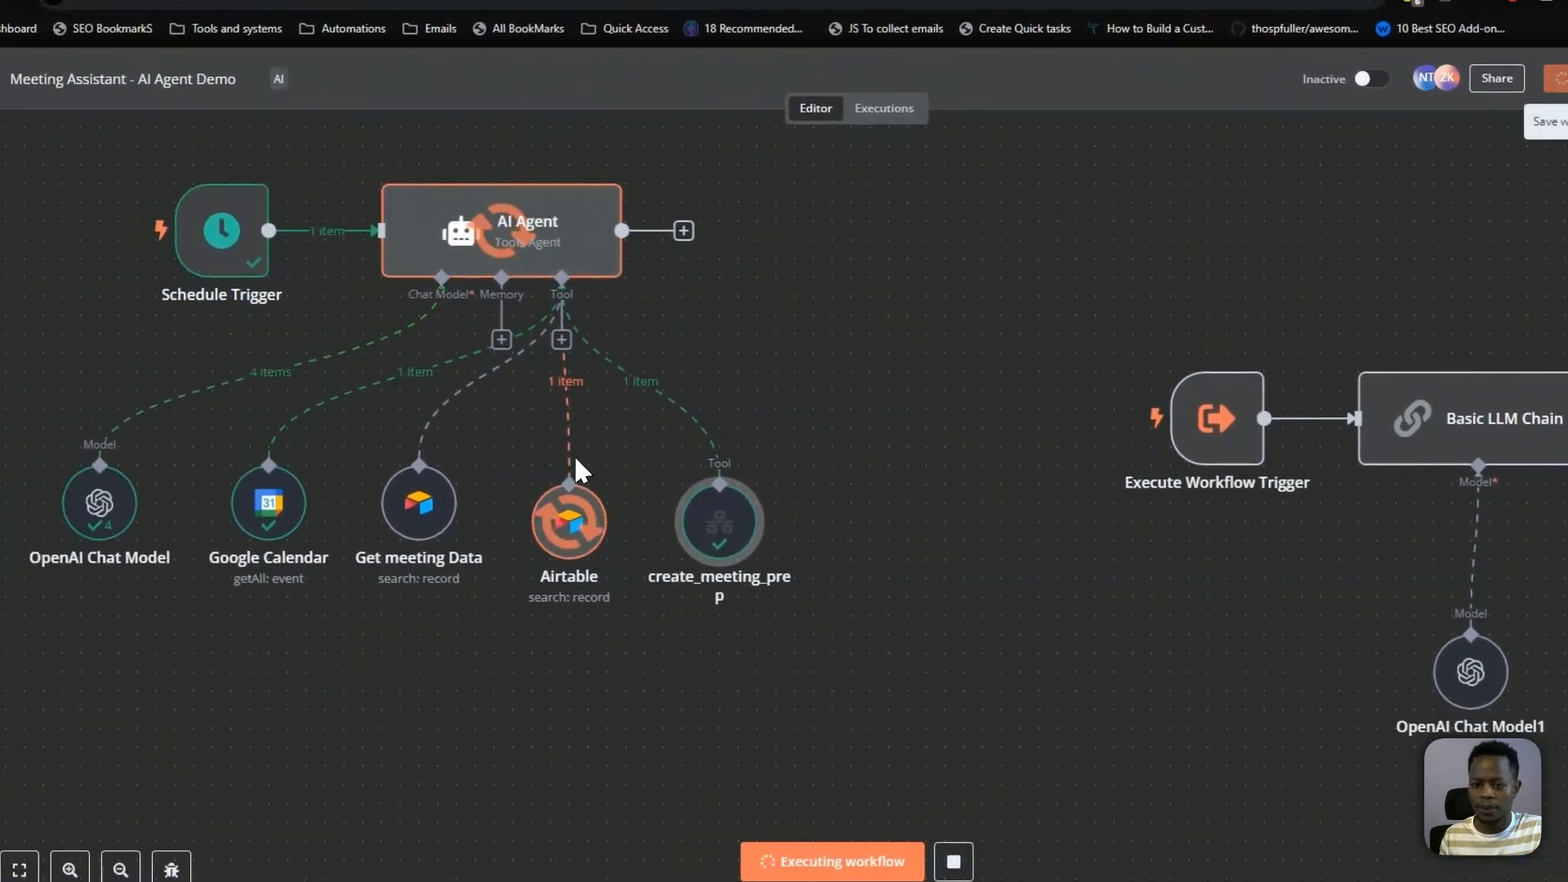
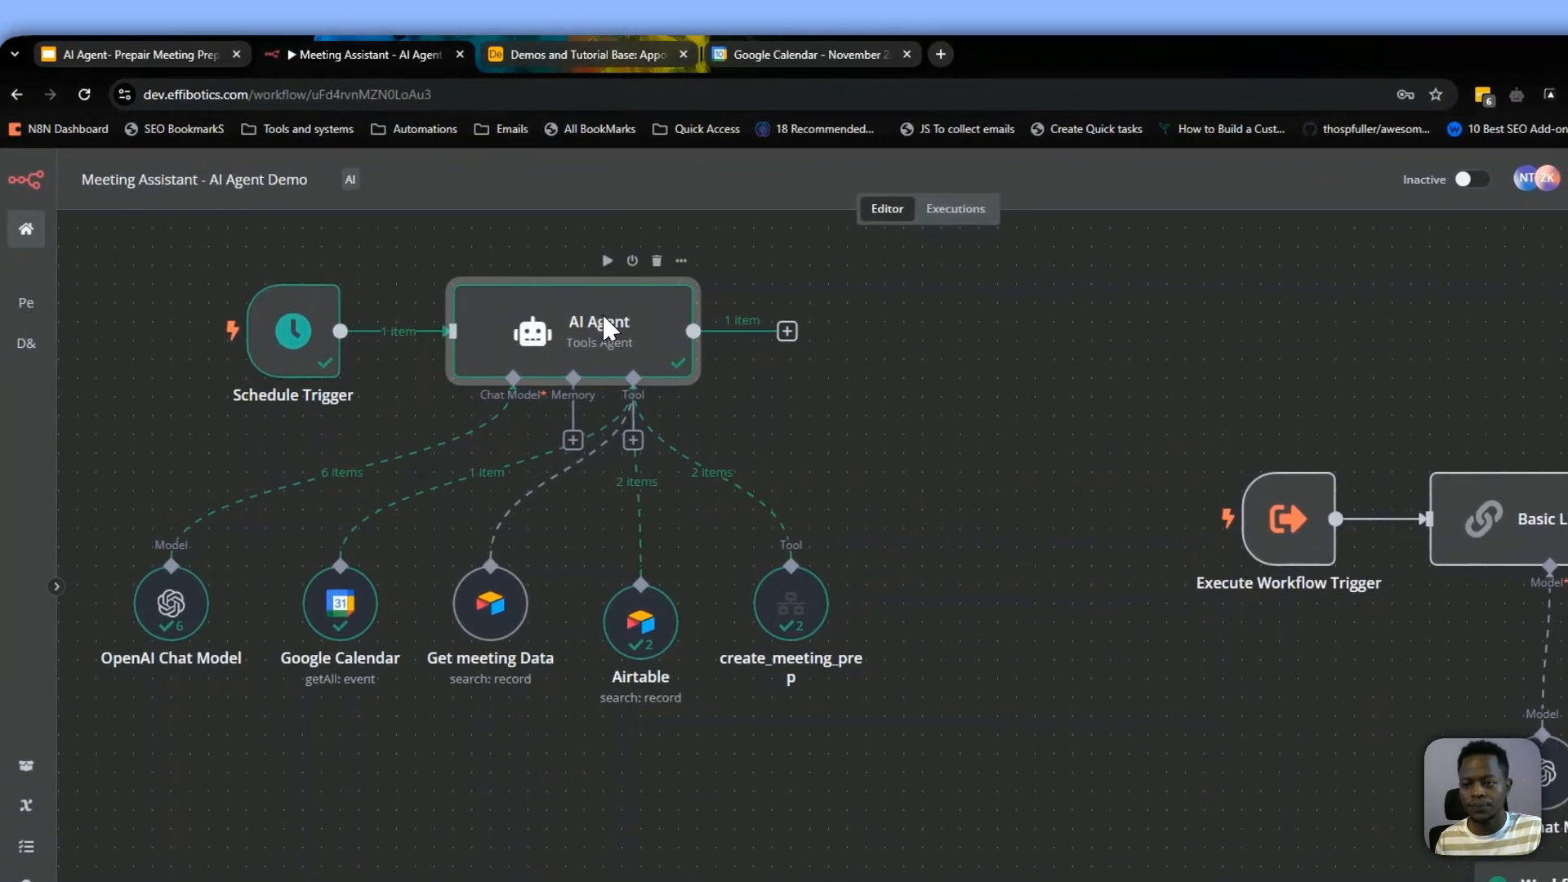
Examine the AI Agent node's output text from the test run, including its meeting history and preparation summary
double_click(549, 260)
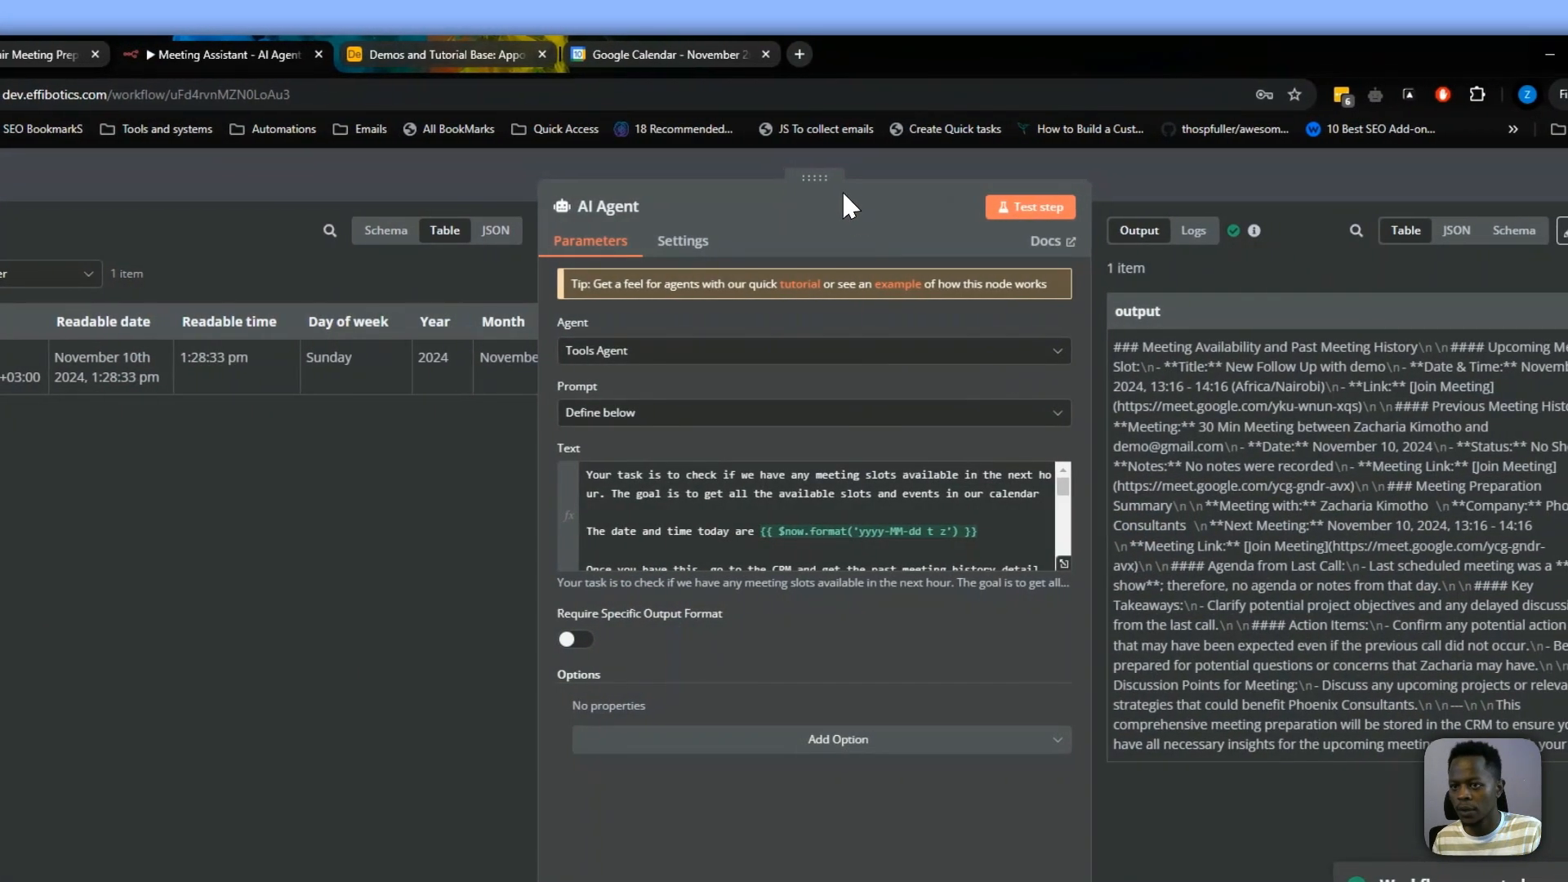
left_click_drag(828, 179, 296, 204)
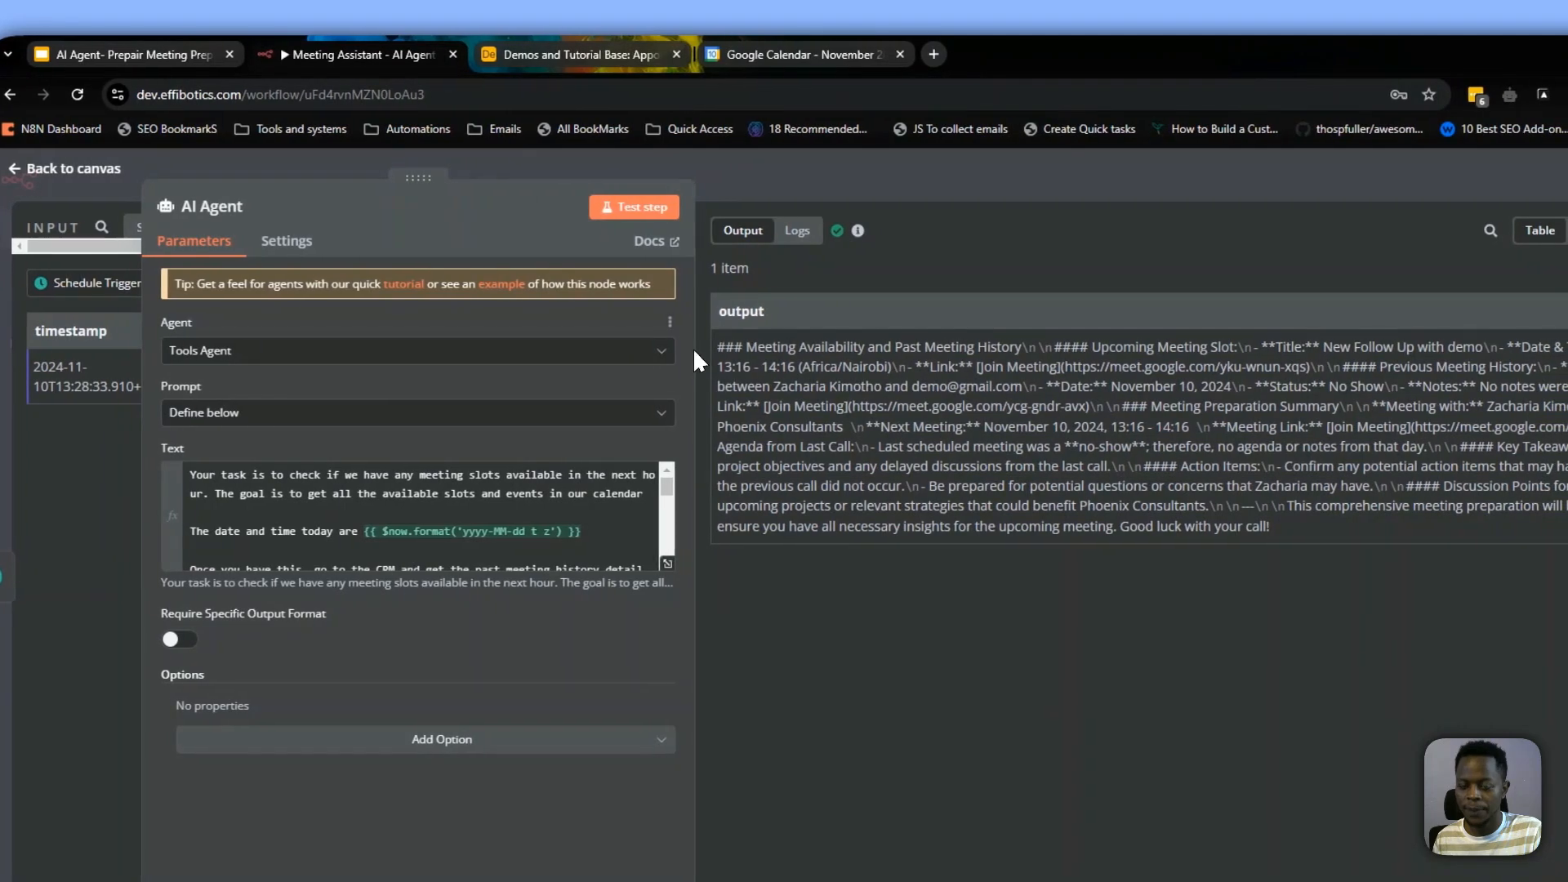
left_click_drag(714, 353, 1197, 353)
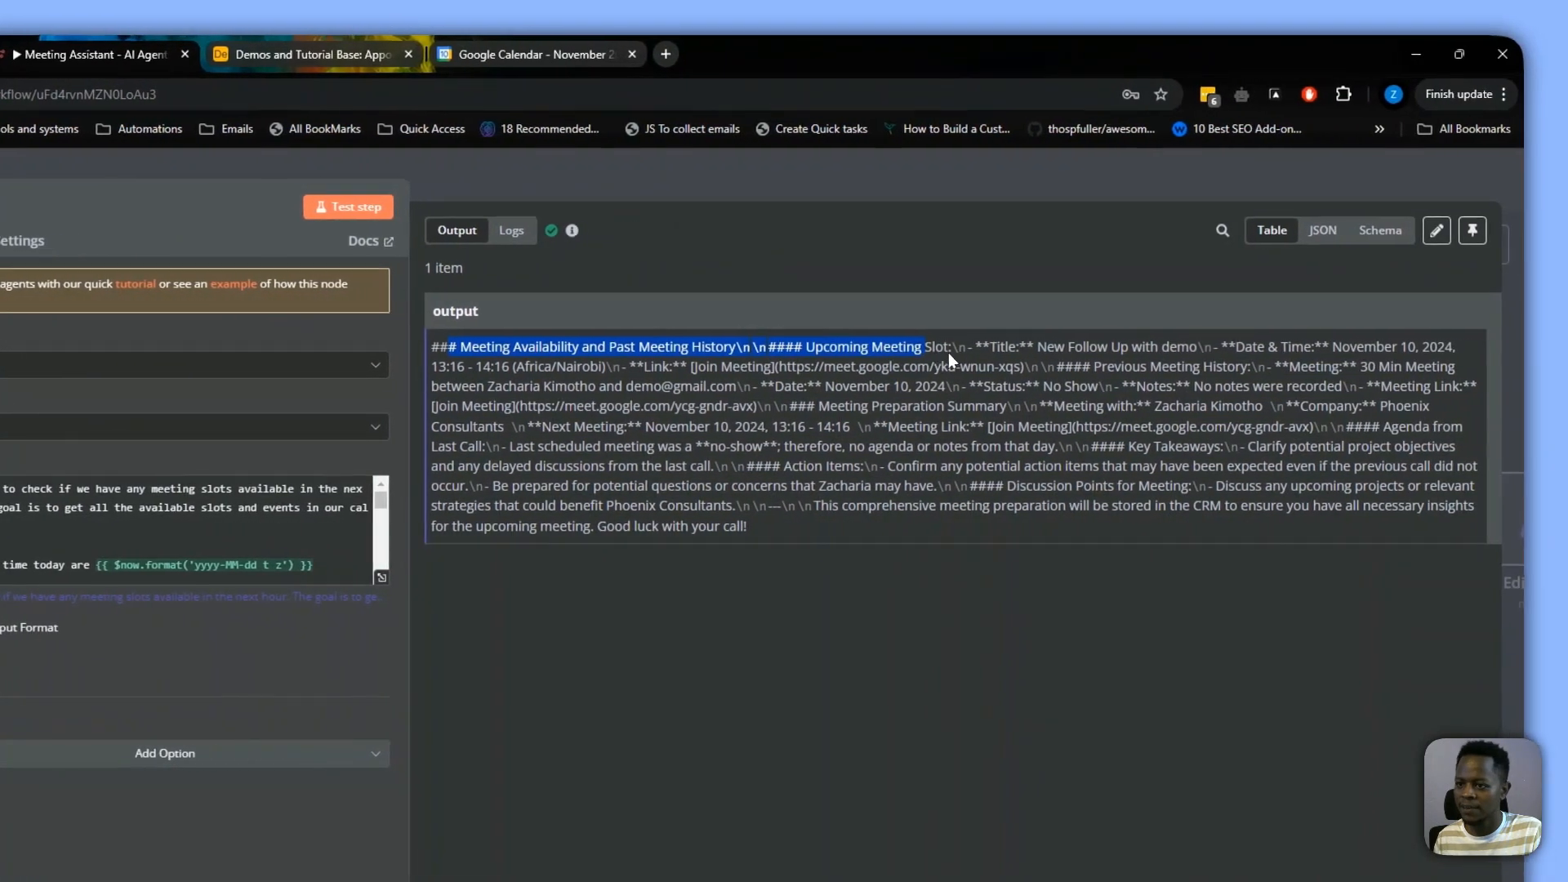
left_click_drag(948, 352, 1276, 347)
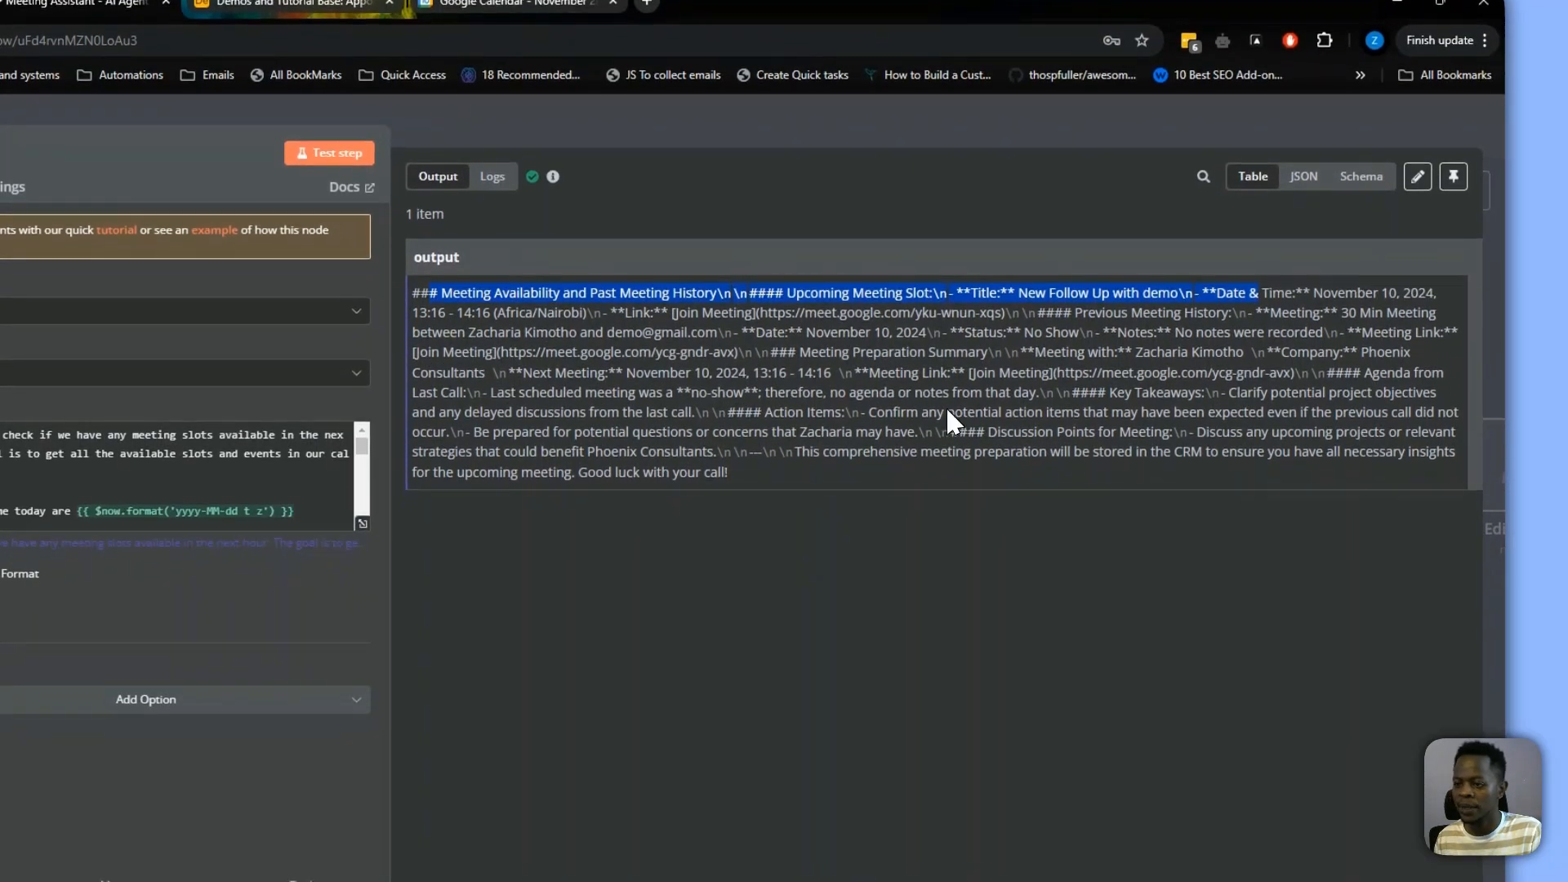
left_click(955, 435)
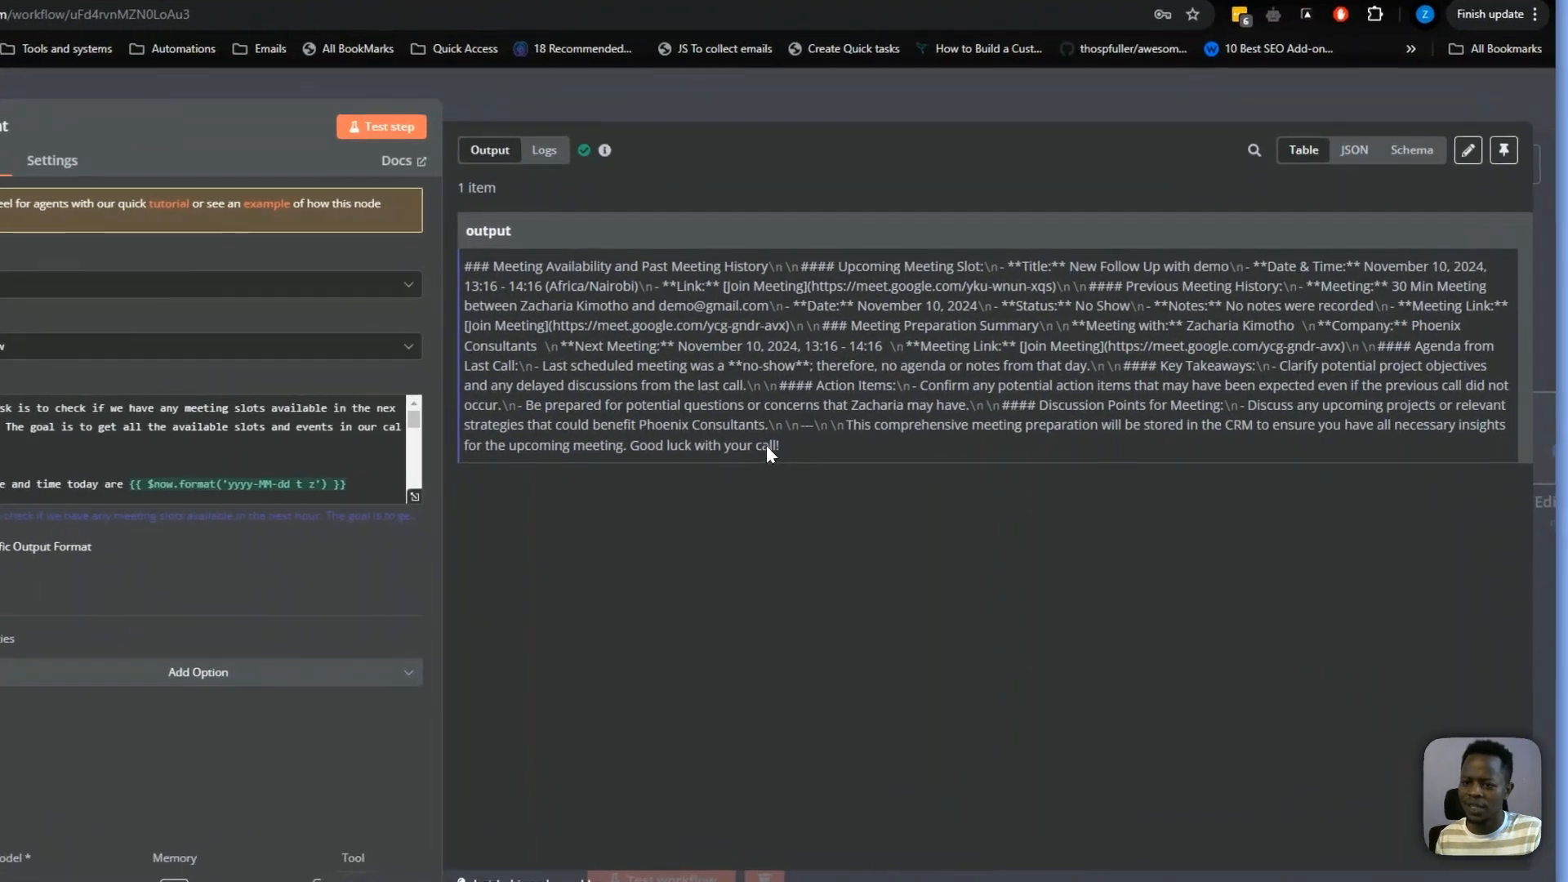
left_click_drag(882, 428, 622, 297)
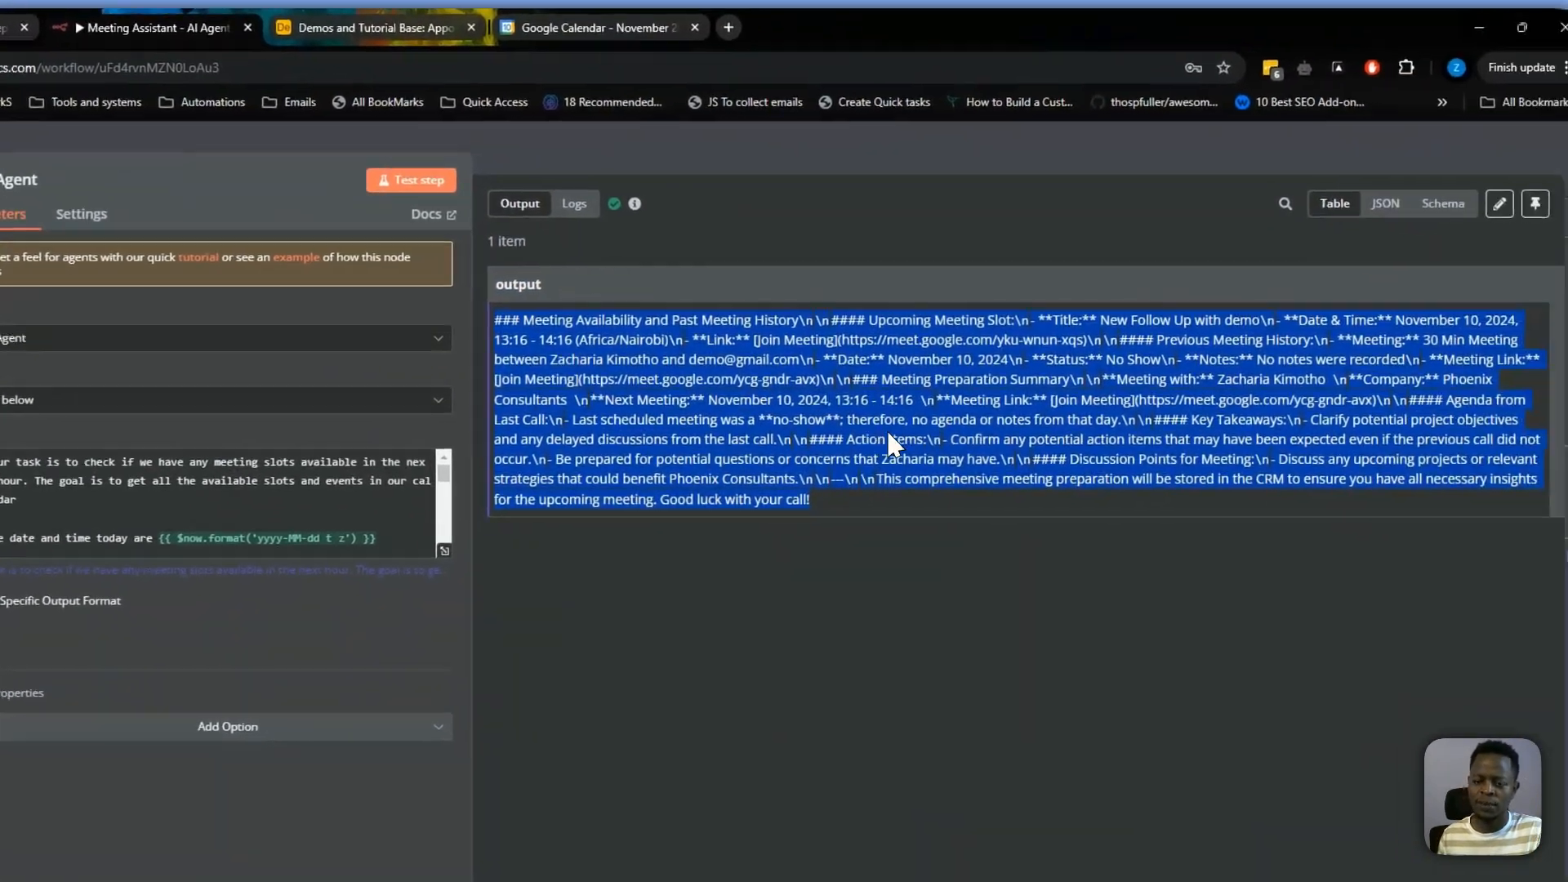
left_click(1109, 454)
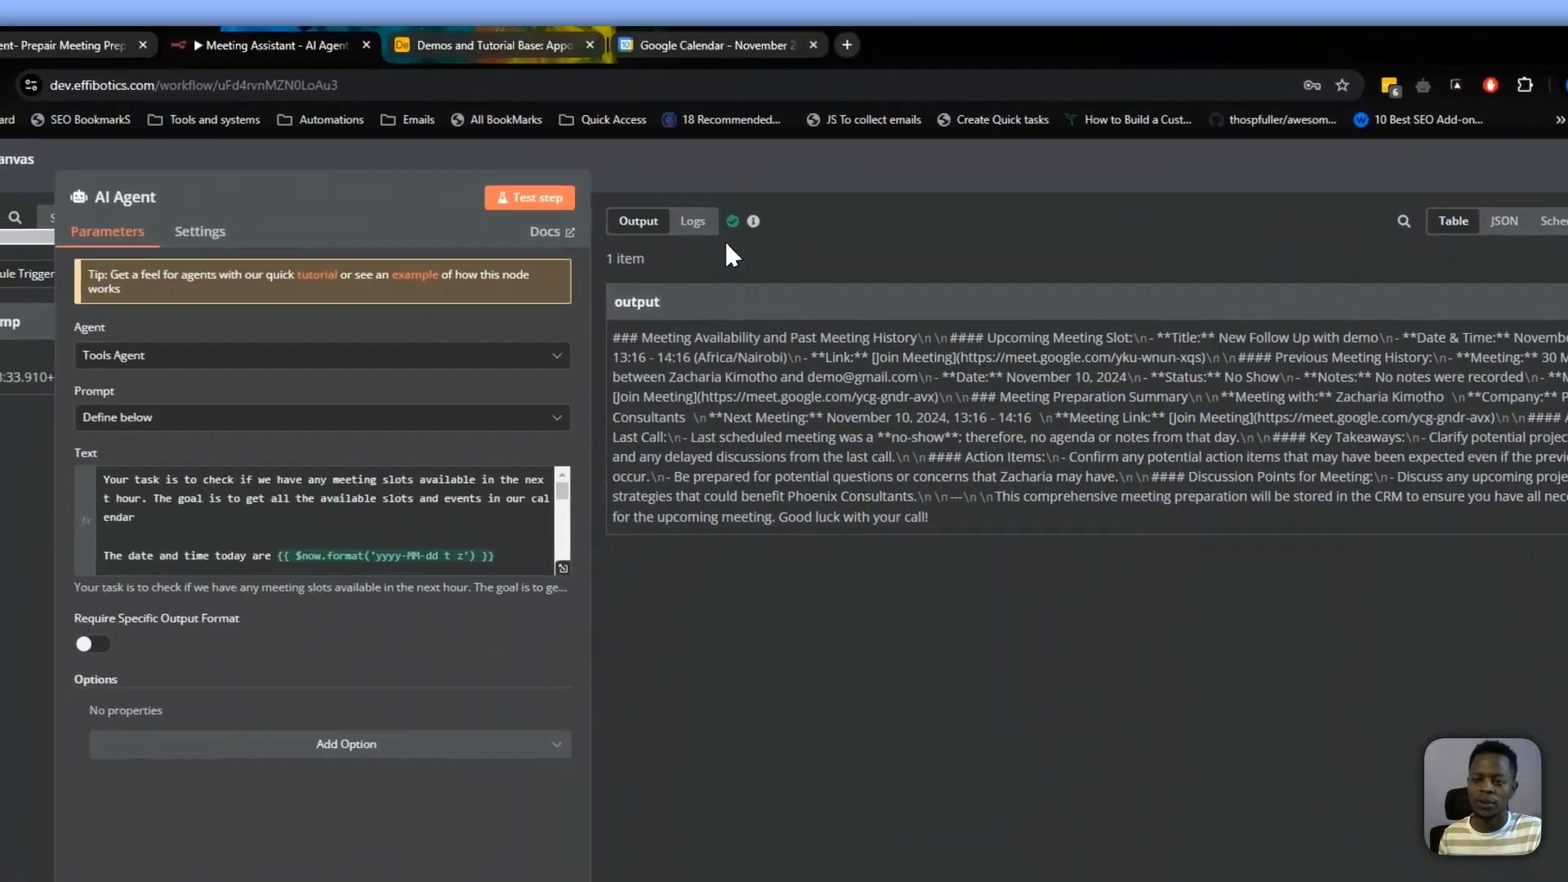
key("Escape")
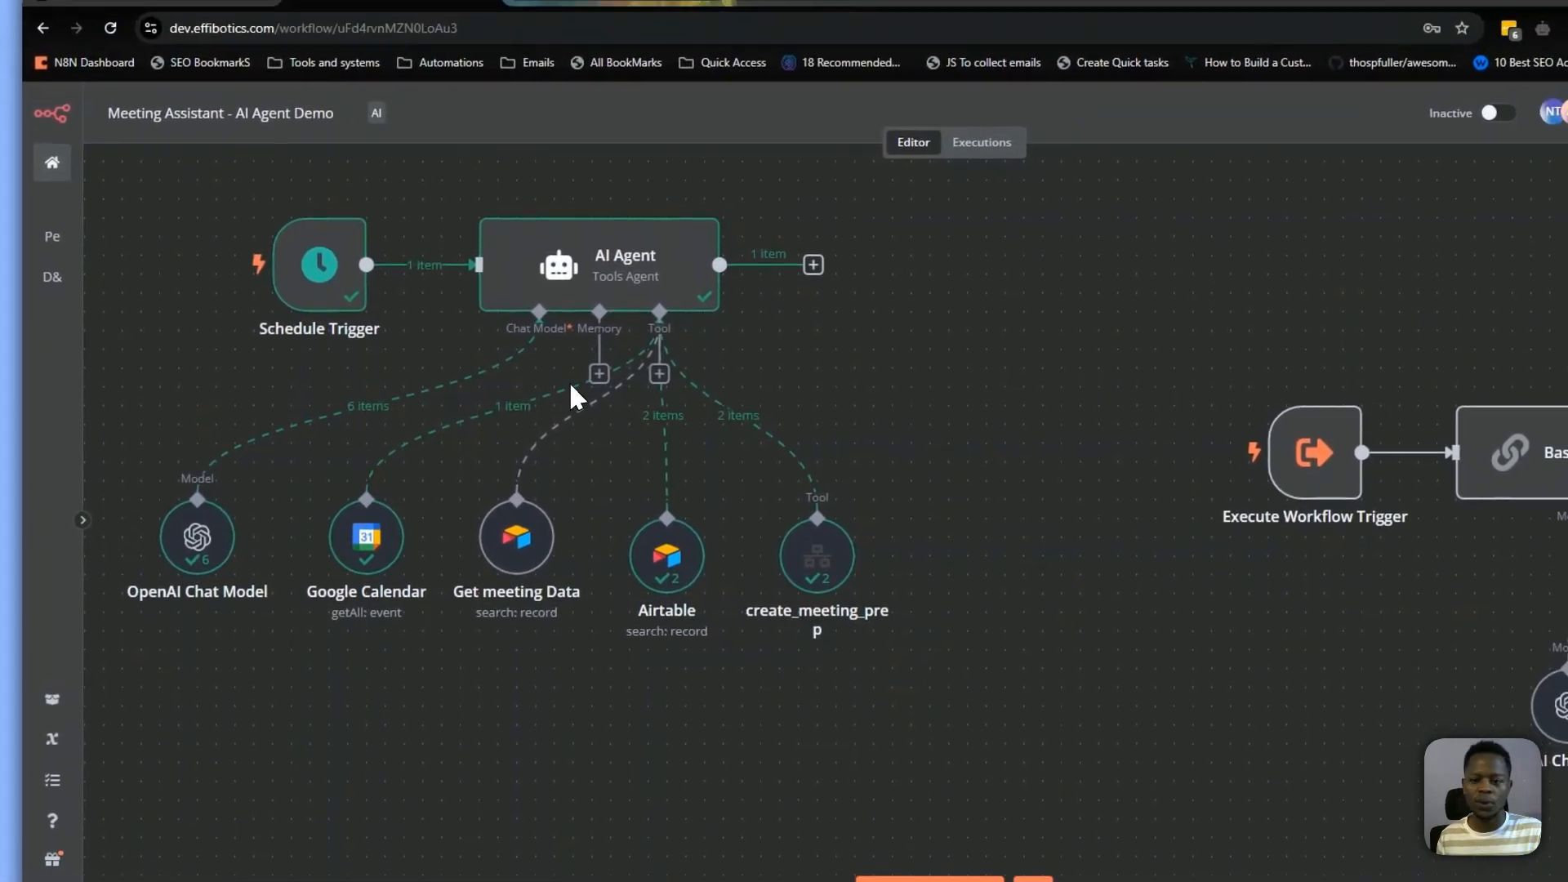
Copy the four sub-workflow nodes and paste them as create_meeting_prep's workflow JSON, with the source set to Define Below
left_click_drag(836, 434, 639, 402)
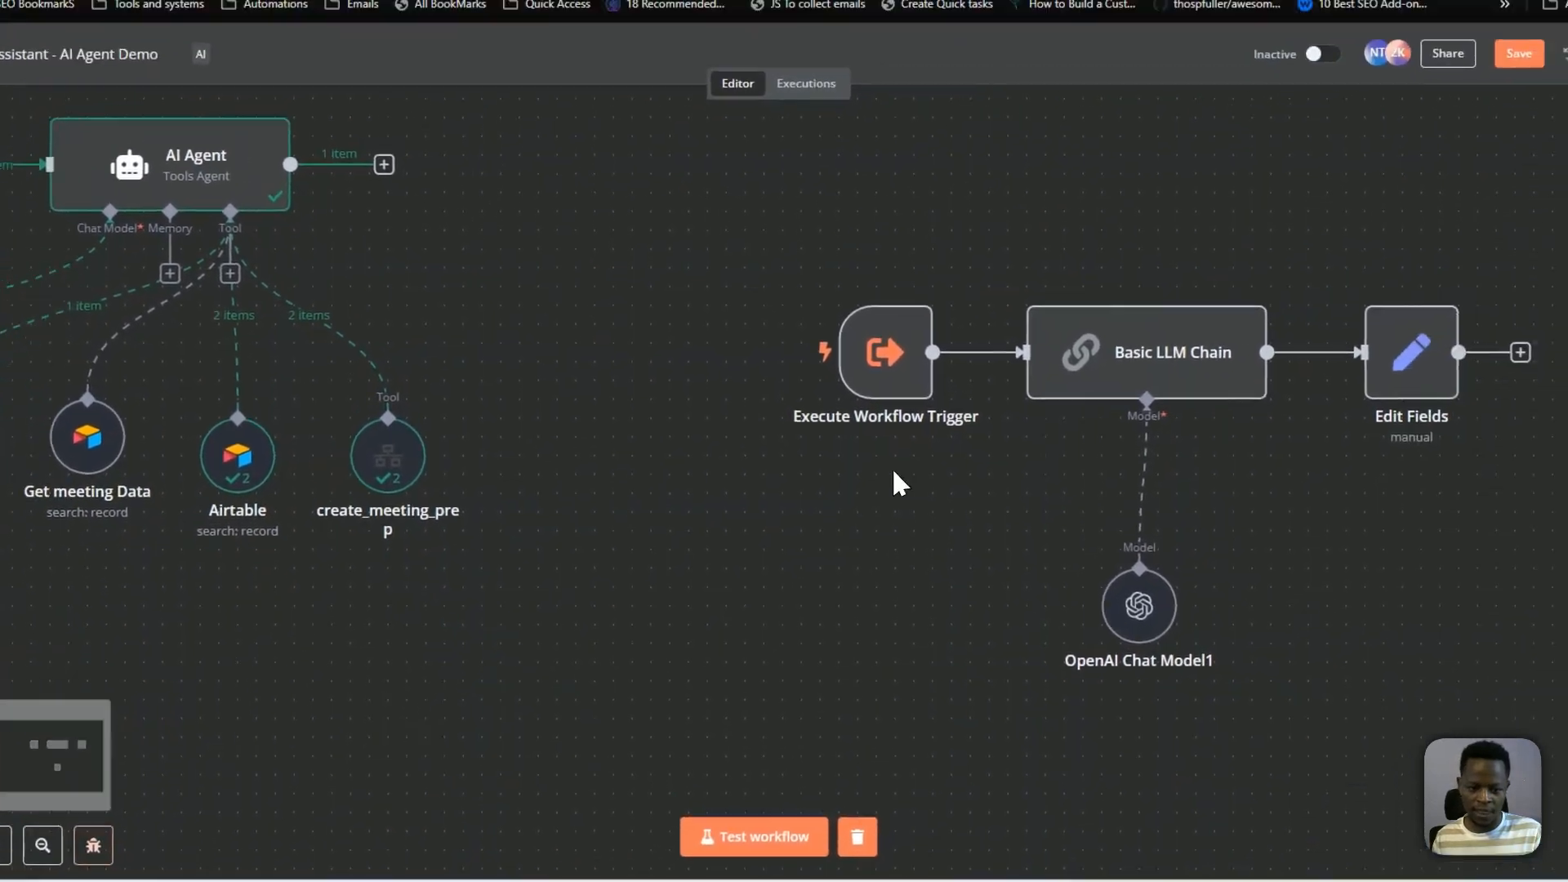
left_click_drag(695, 198, 1559, 776)
key("ctrl+c")
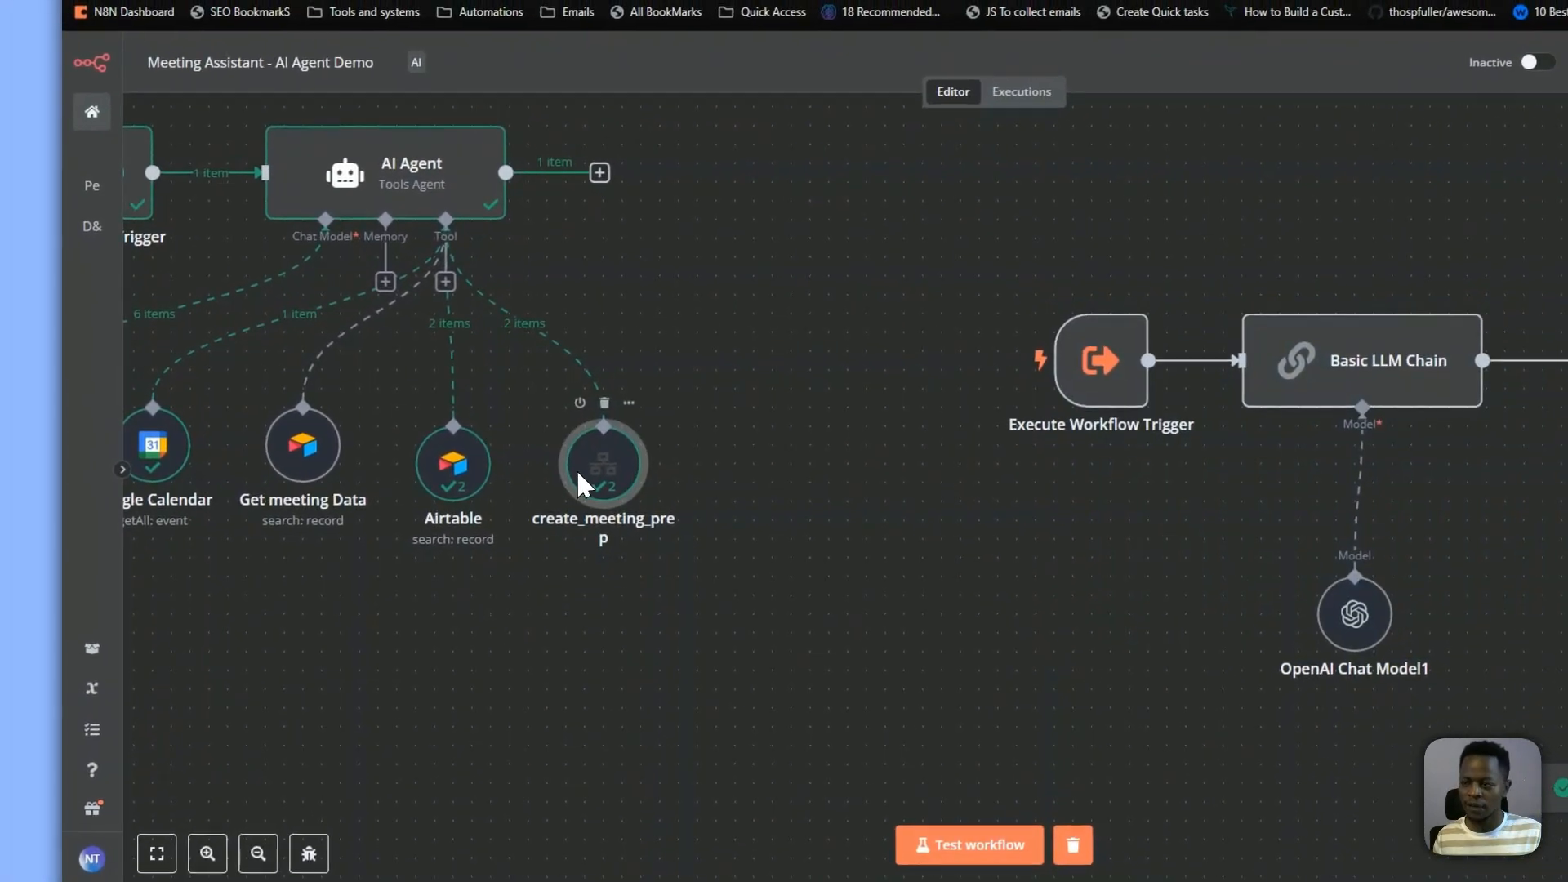
double_click(467, 408)
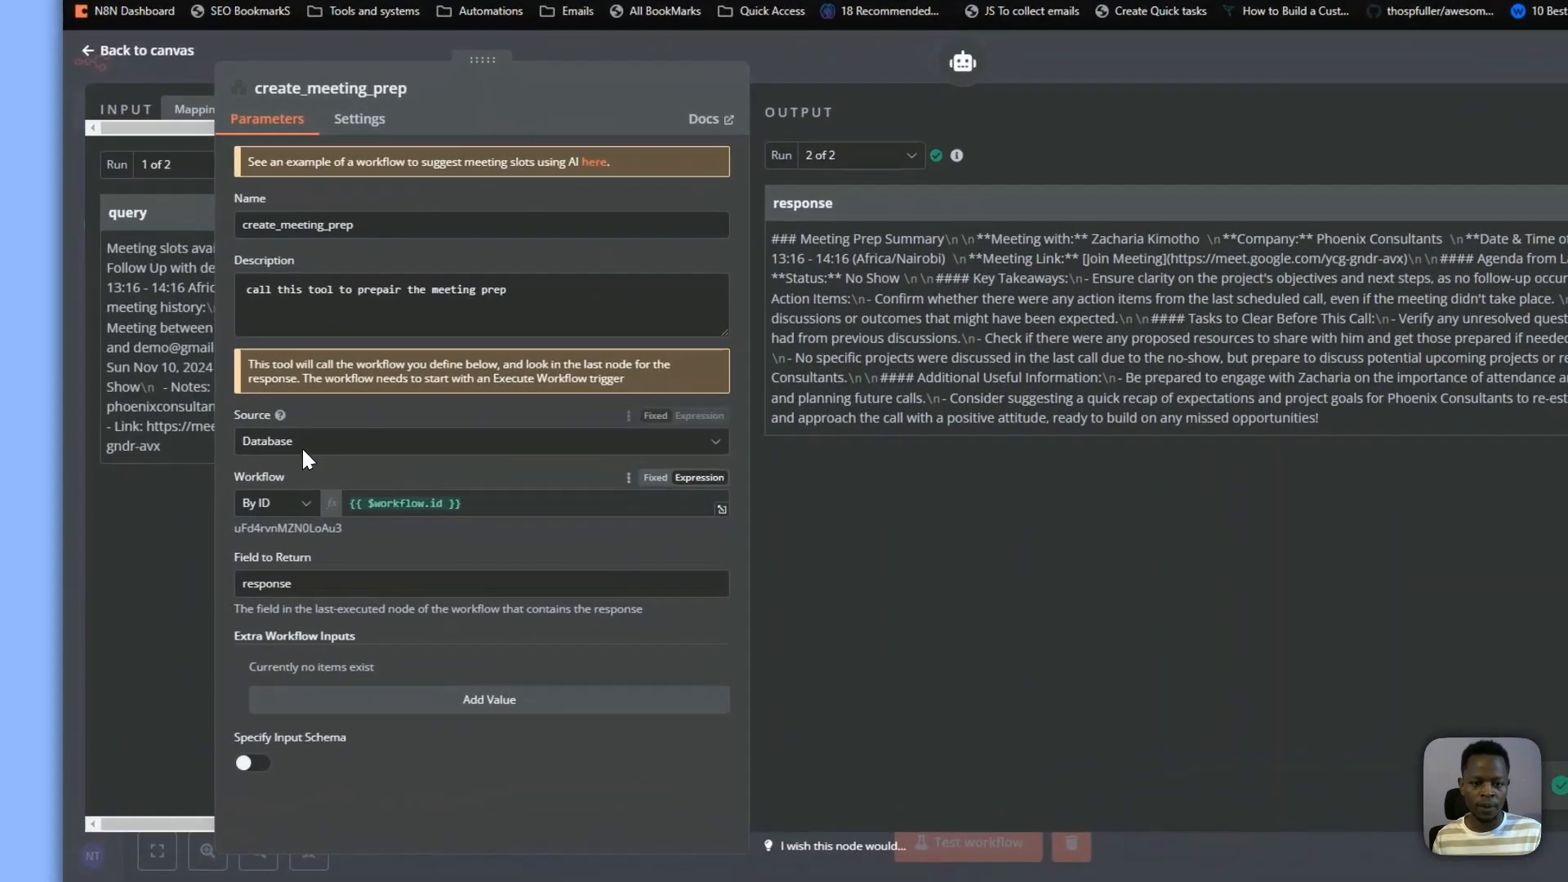
left_click(254, 457)
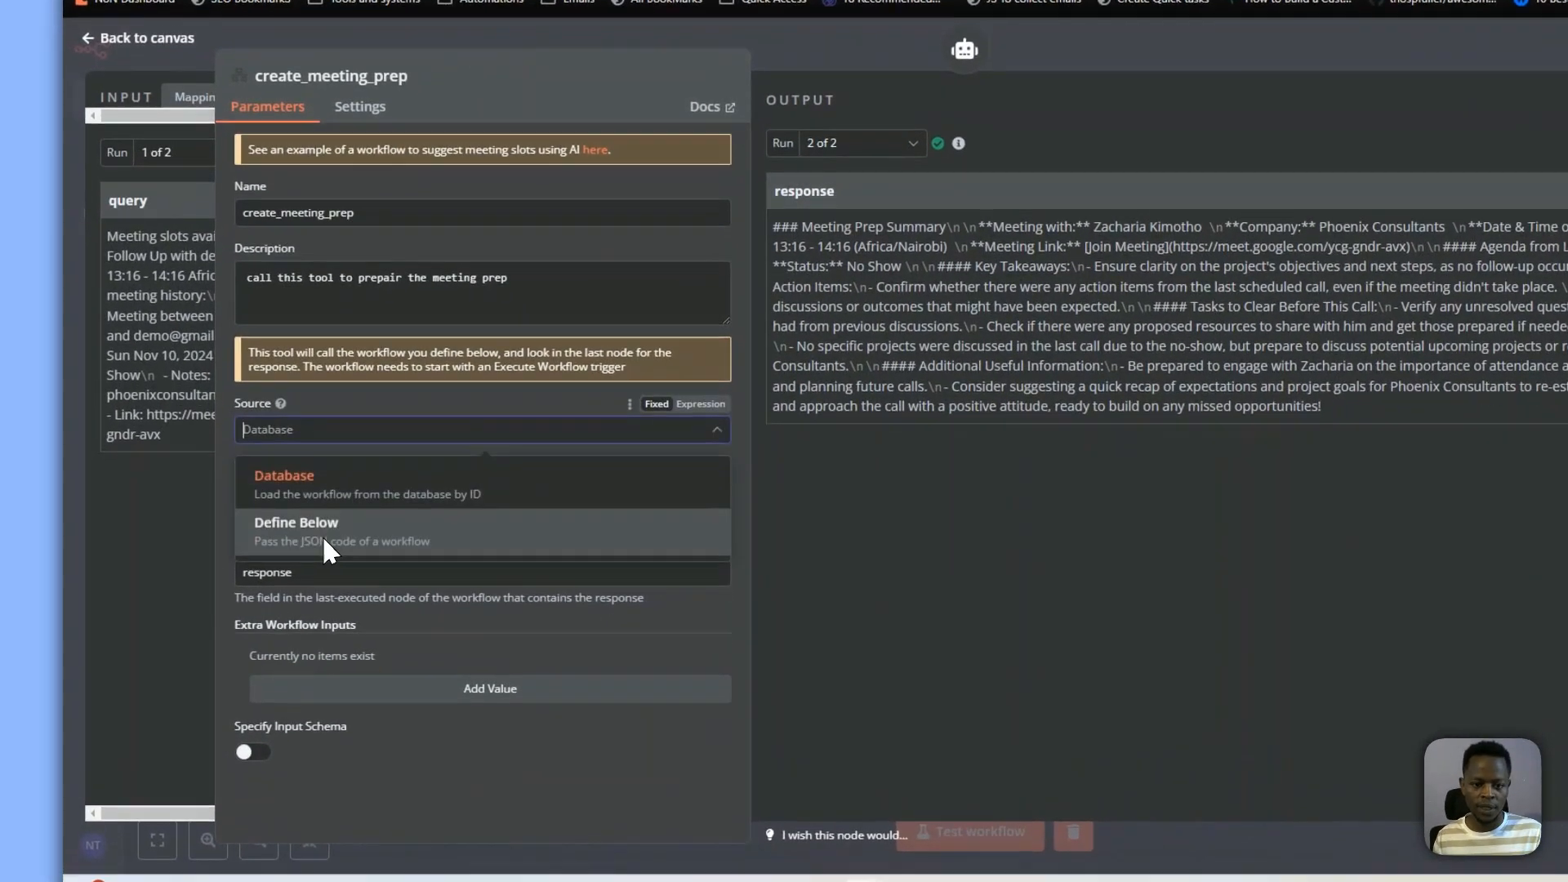
left_click(271, 527)
left_click(277, 502)
key("ctrl+v")
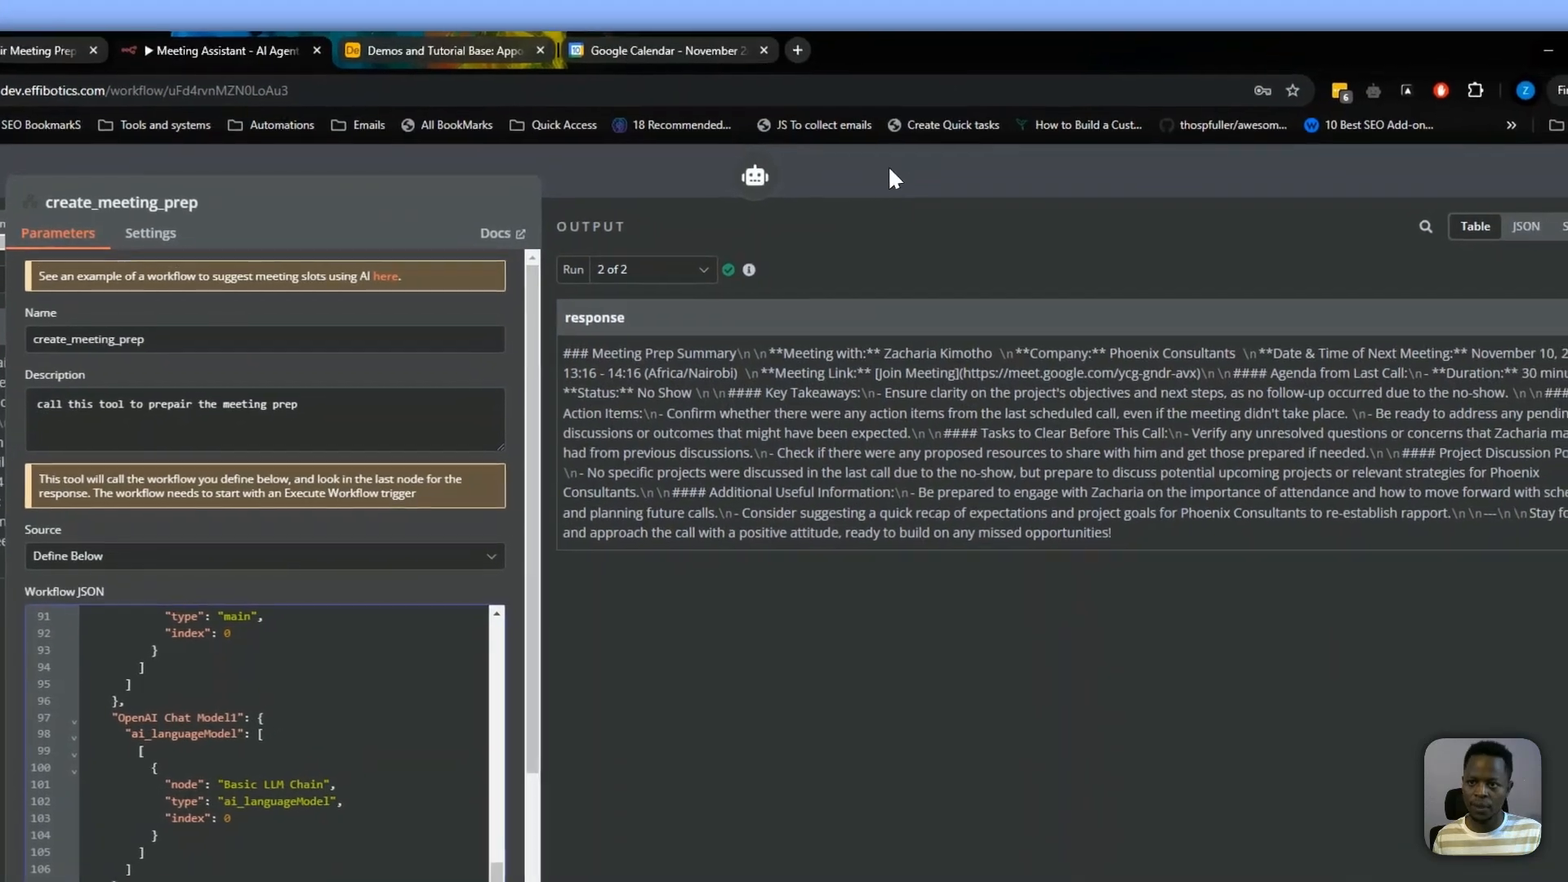
left_click(1087, 46)
Delete the four separate sub-workflow nodes from the canvas and save the workflow
left_click_drag(582, 210, 1440, 717)
key("Delete")
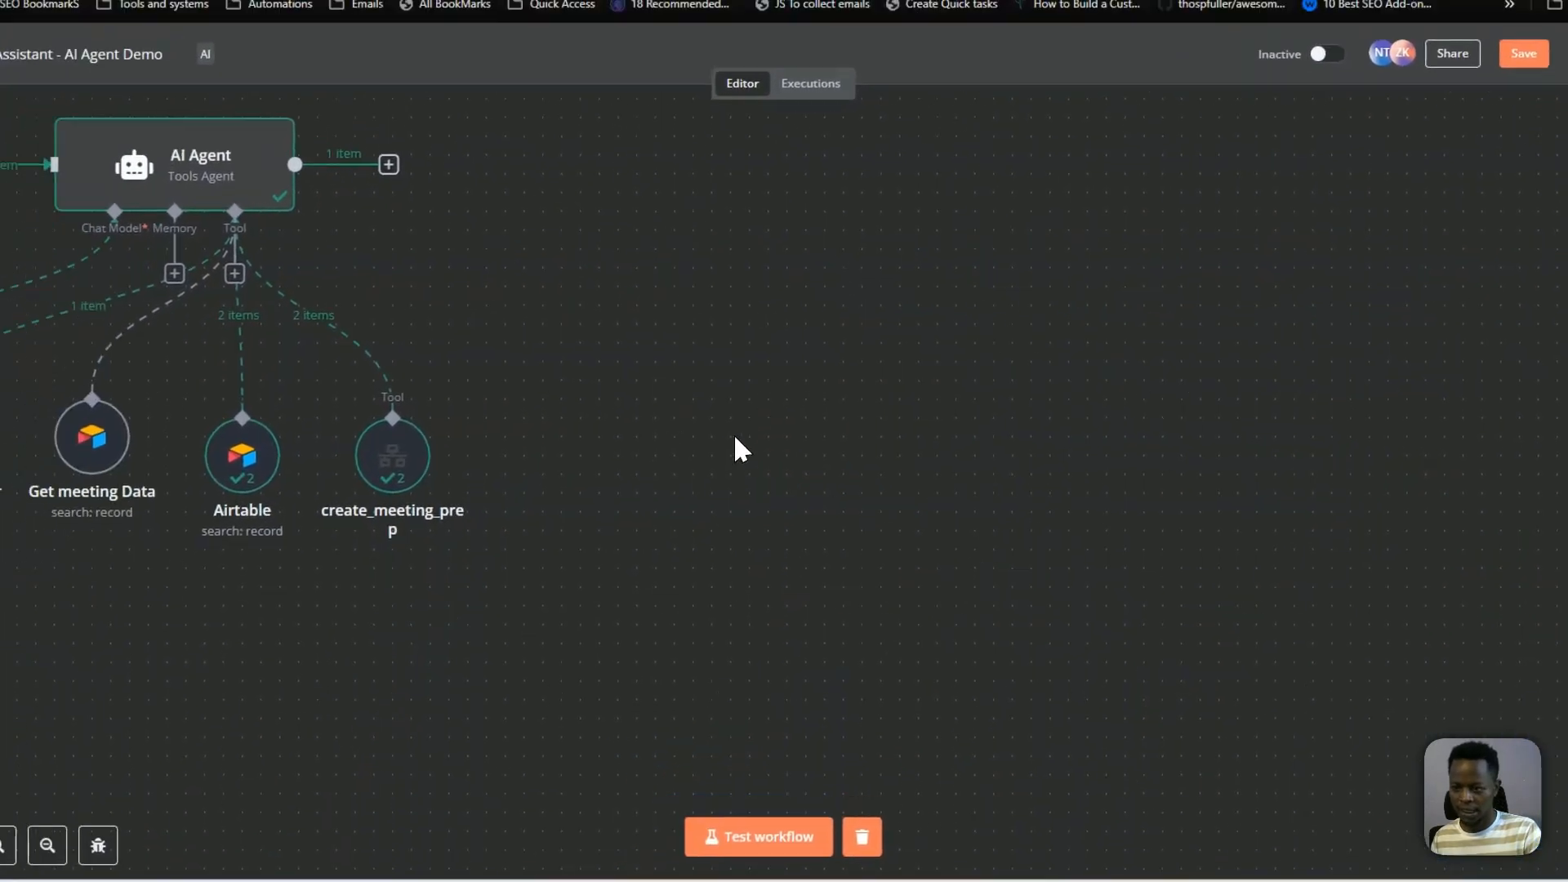
left_click_drag(899, 450, 1519, 656)
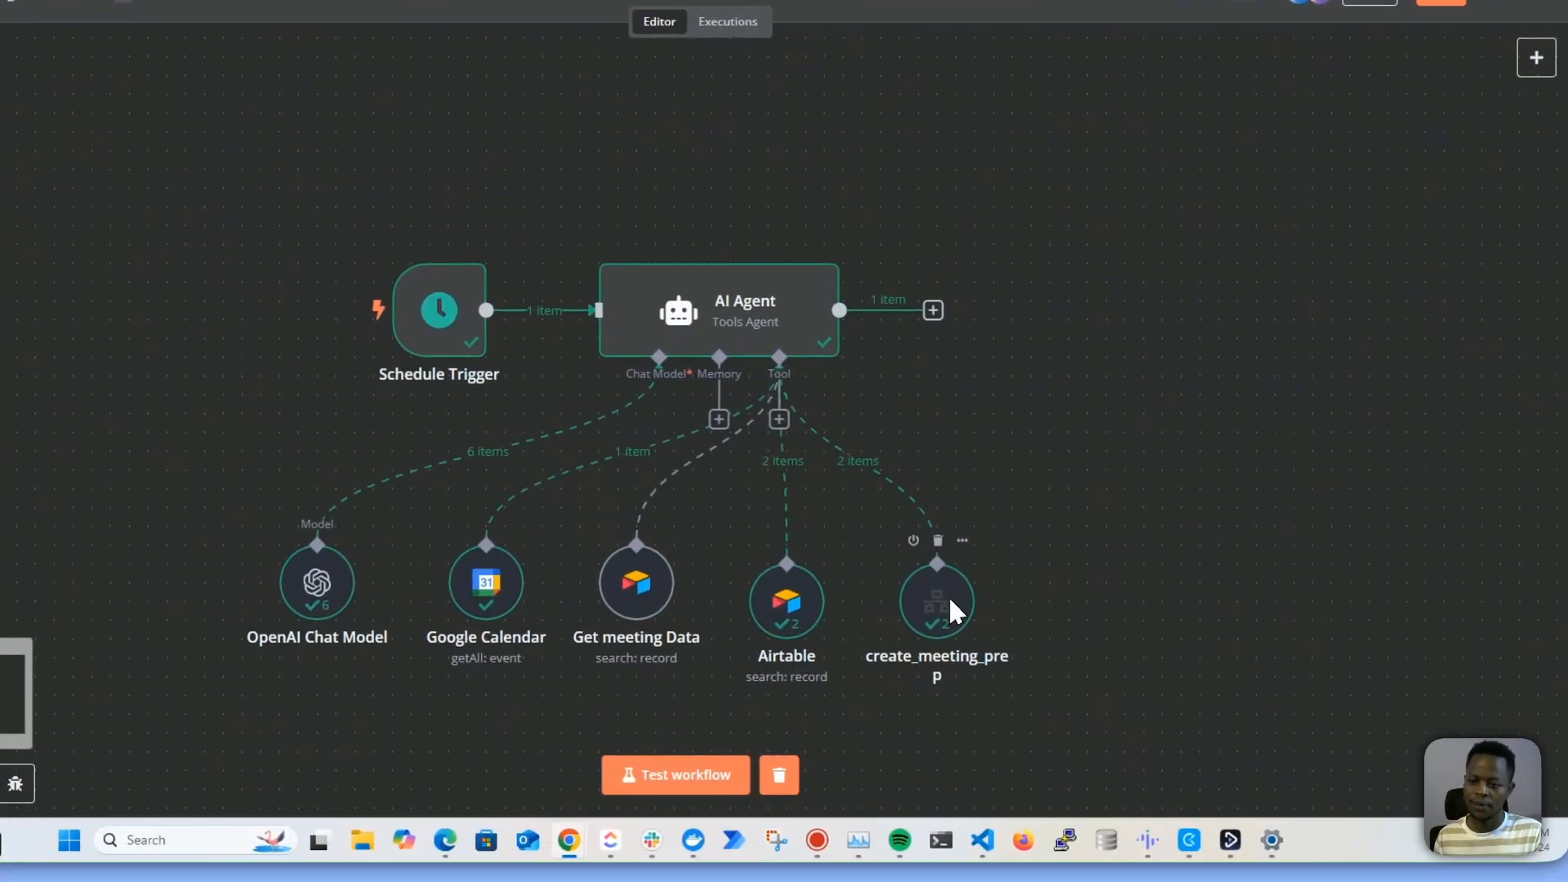
left_click_drag(949, 597, 948, 578)
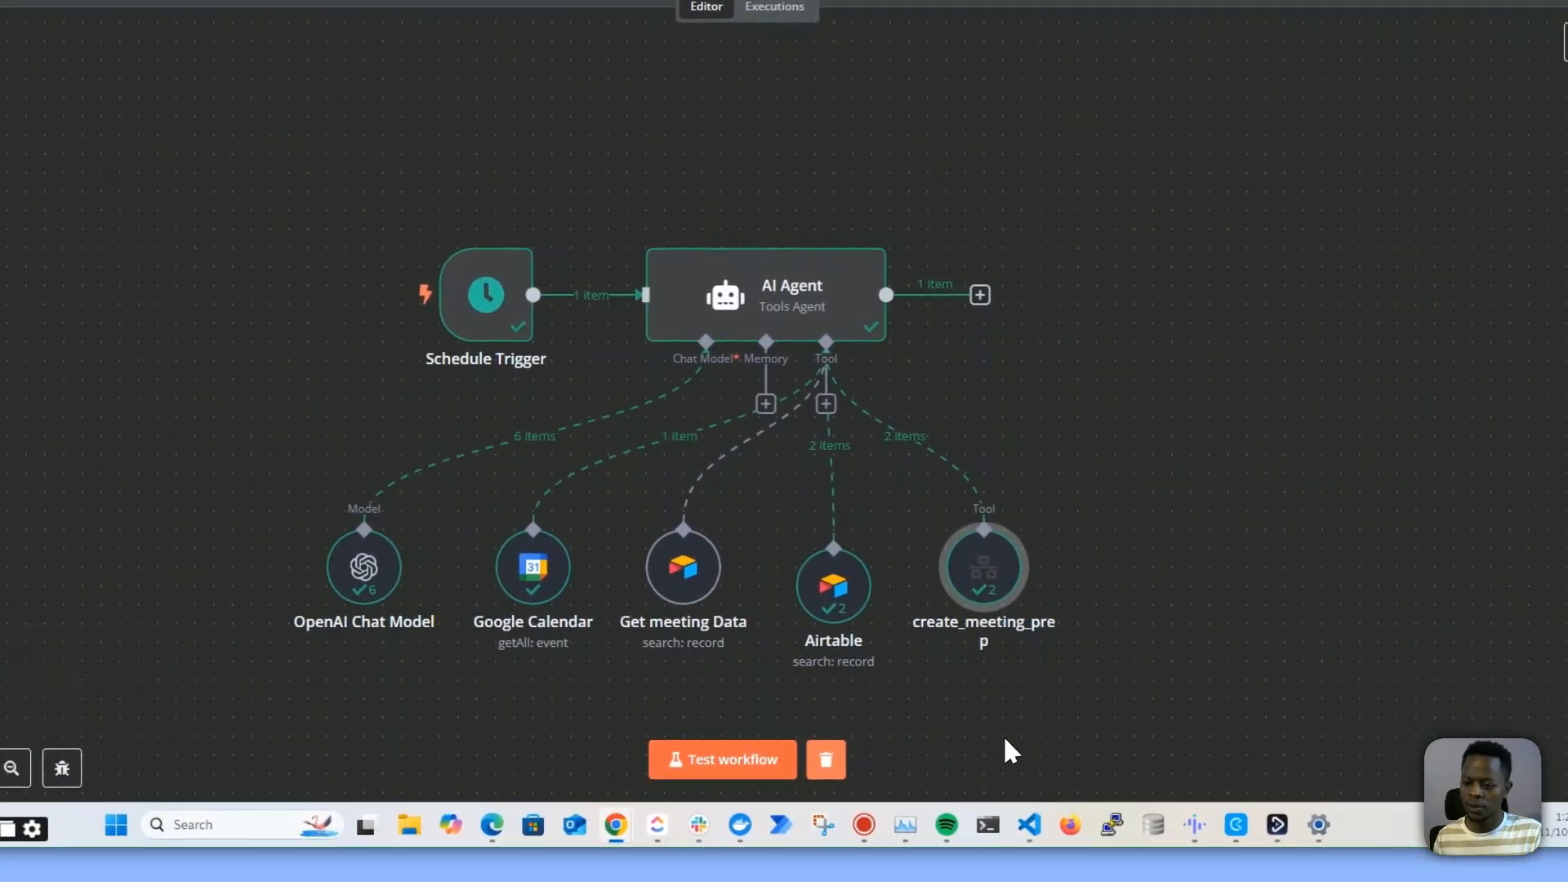
left_click_drag(1115, 703, 851, 621)
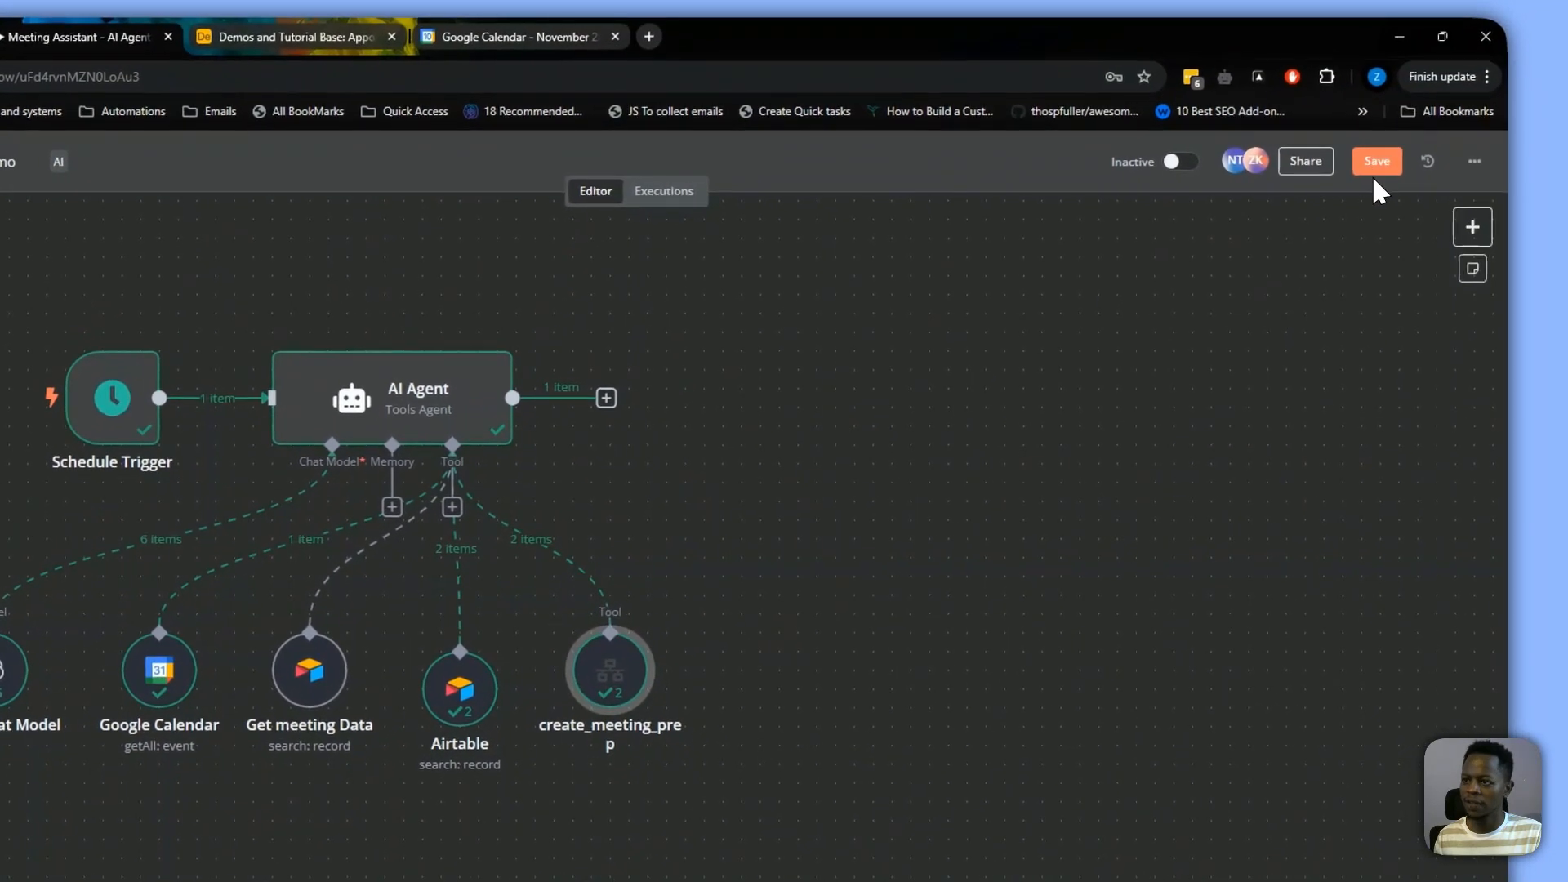
left_click(1373, 166)
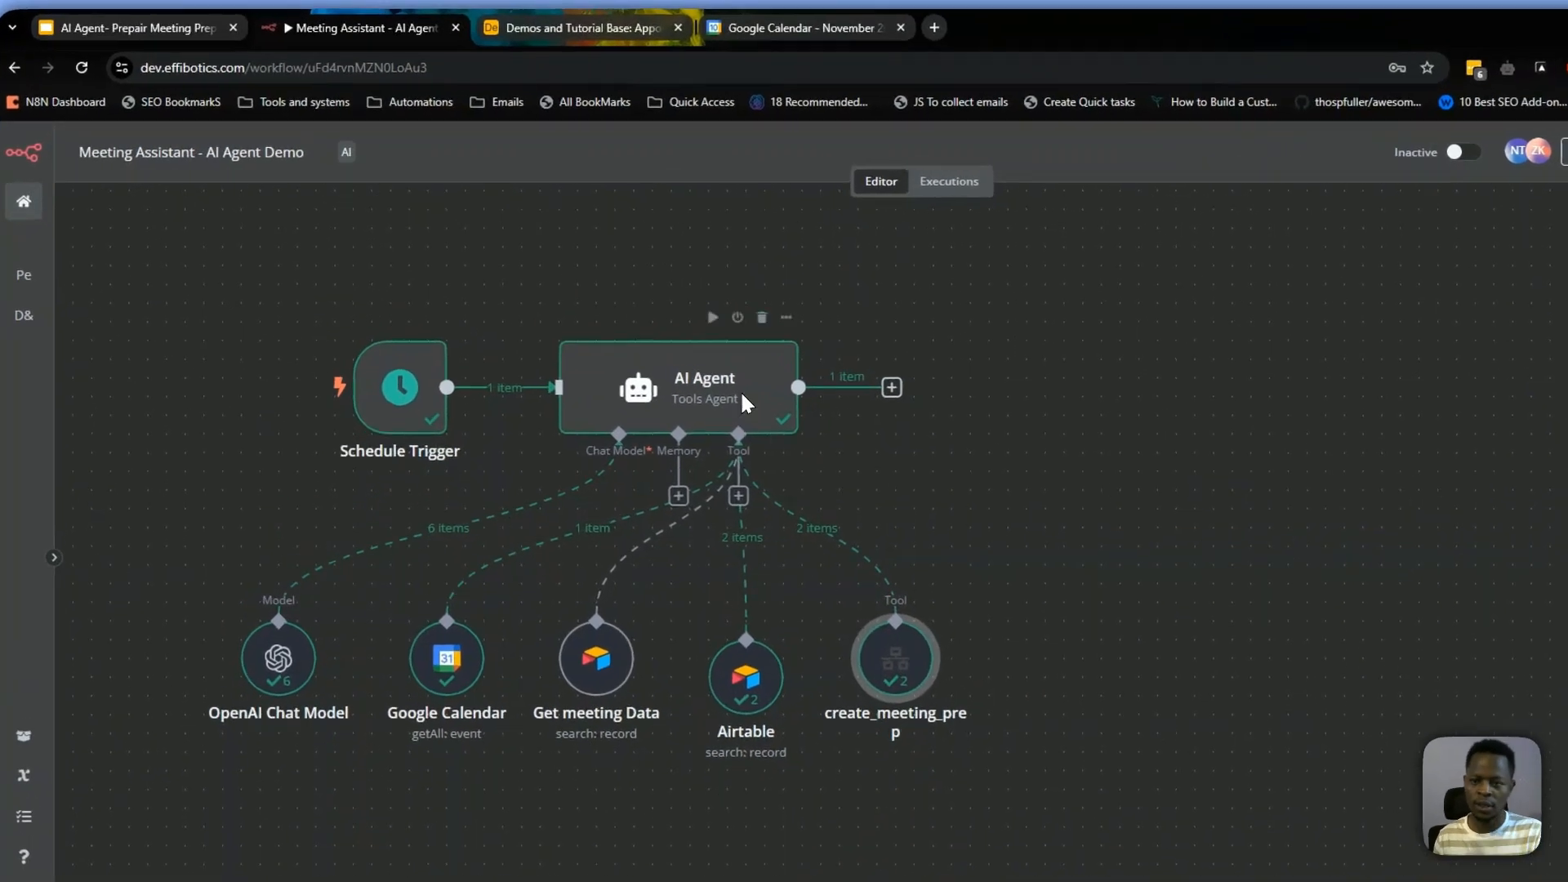
Move the AI Agent node farther from the Schedule Trigger and select the Get meeting Data node
left_click_drag(669, 347, 832, 359)
left_click_drag(794, 440, 776, 422)
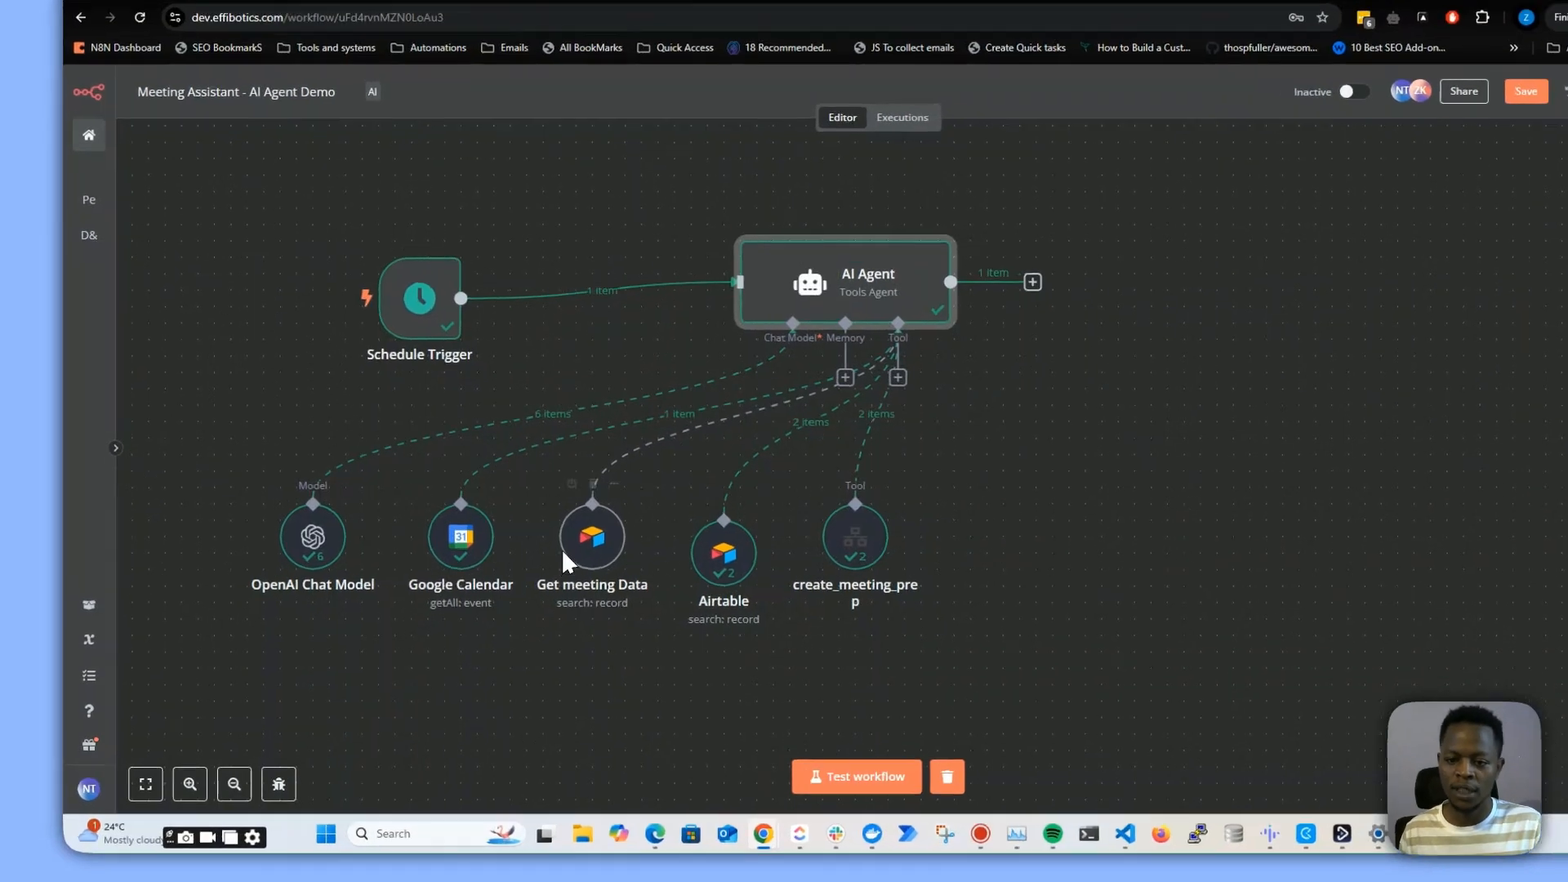
left_click(546, 560)
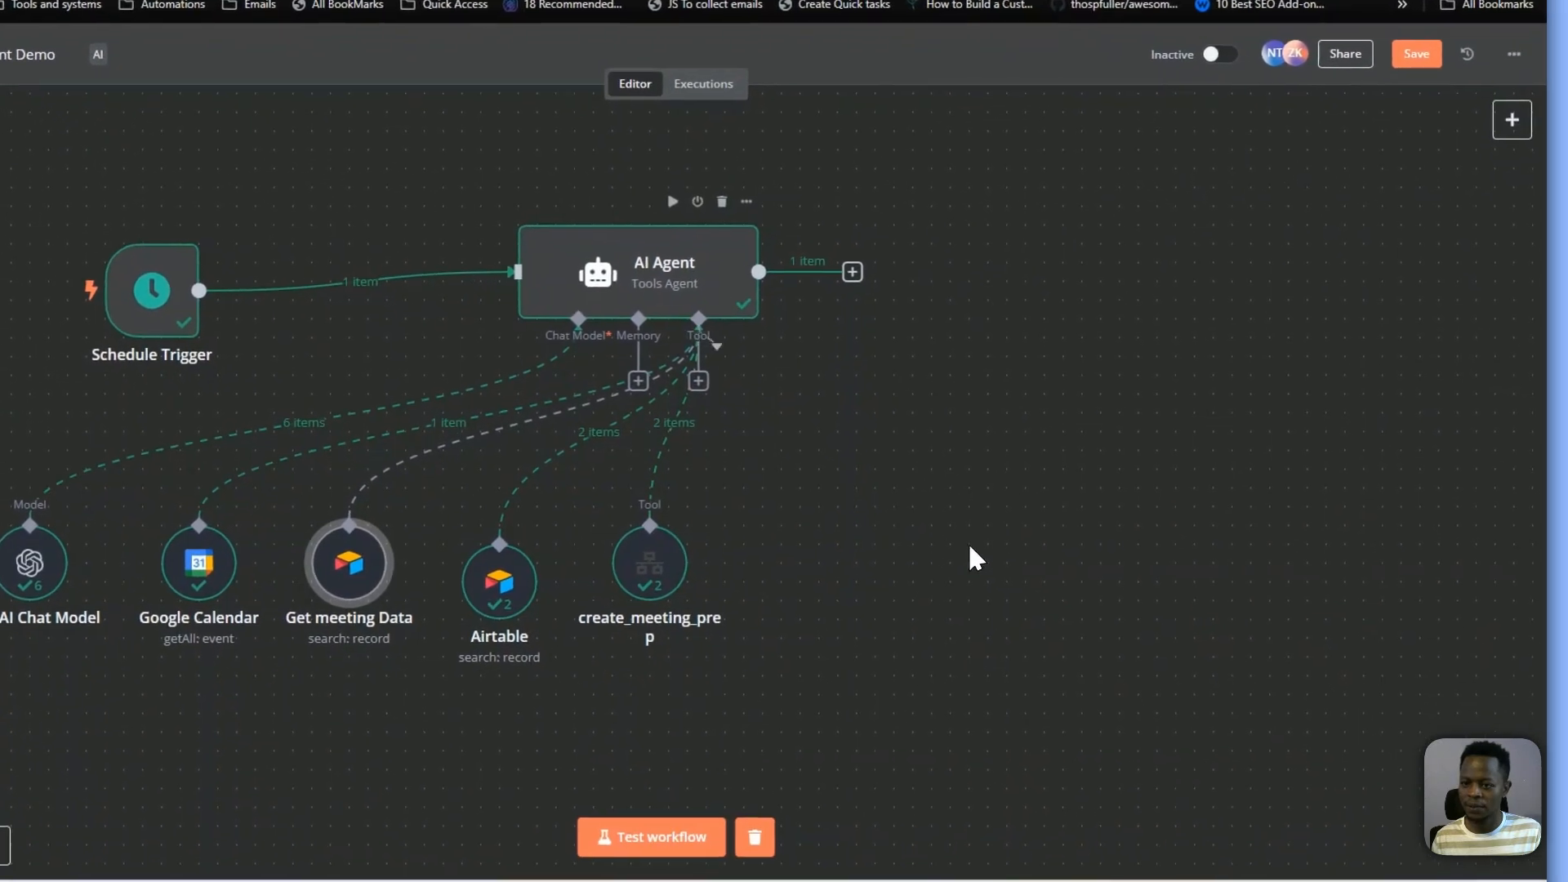
Add another Airtable Tool to the AI Agent's tools and reposition its settings pane
left_click(698, 381)
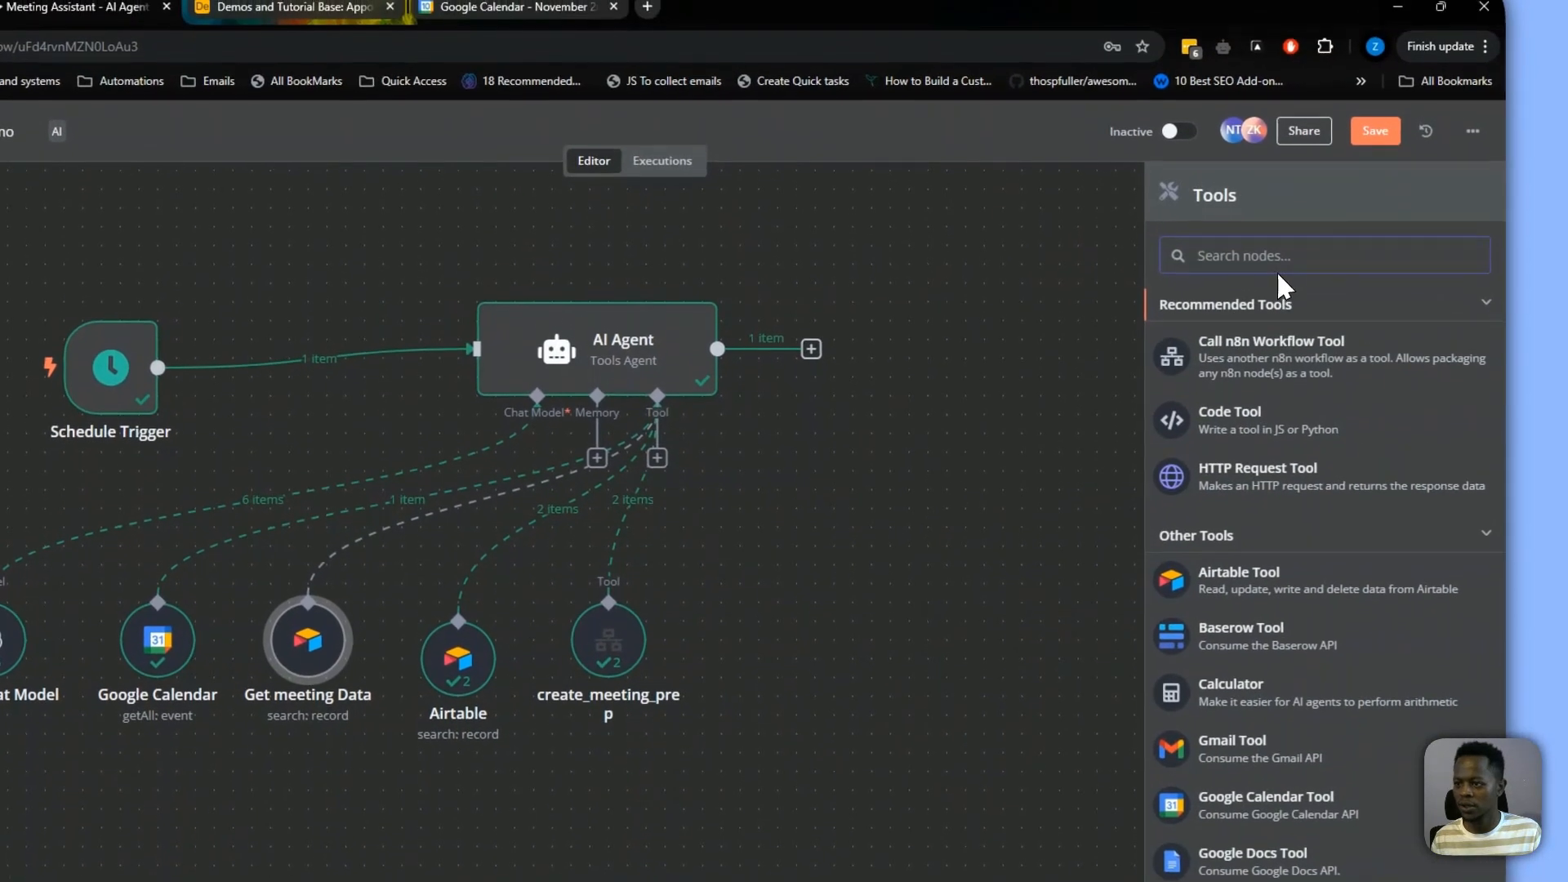
type("airtab")
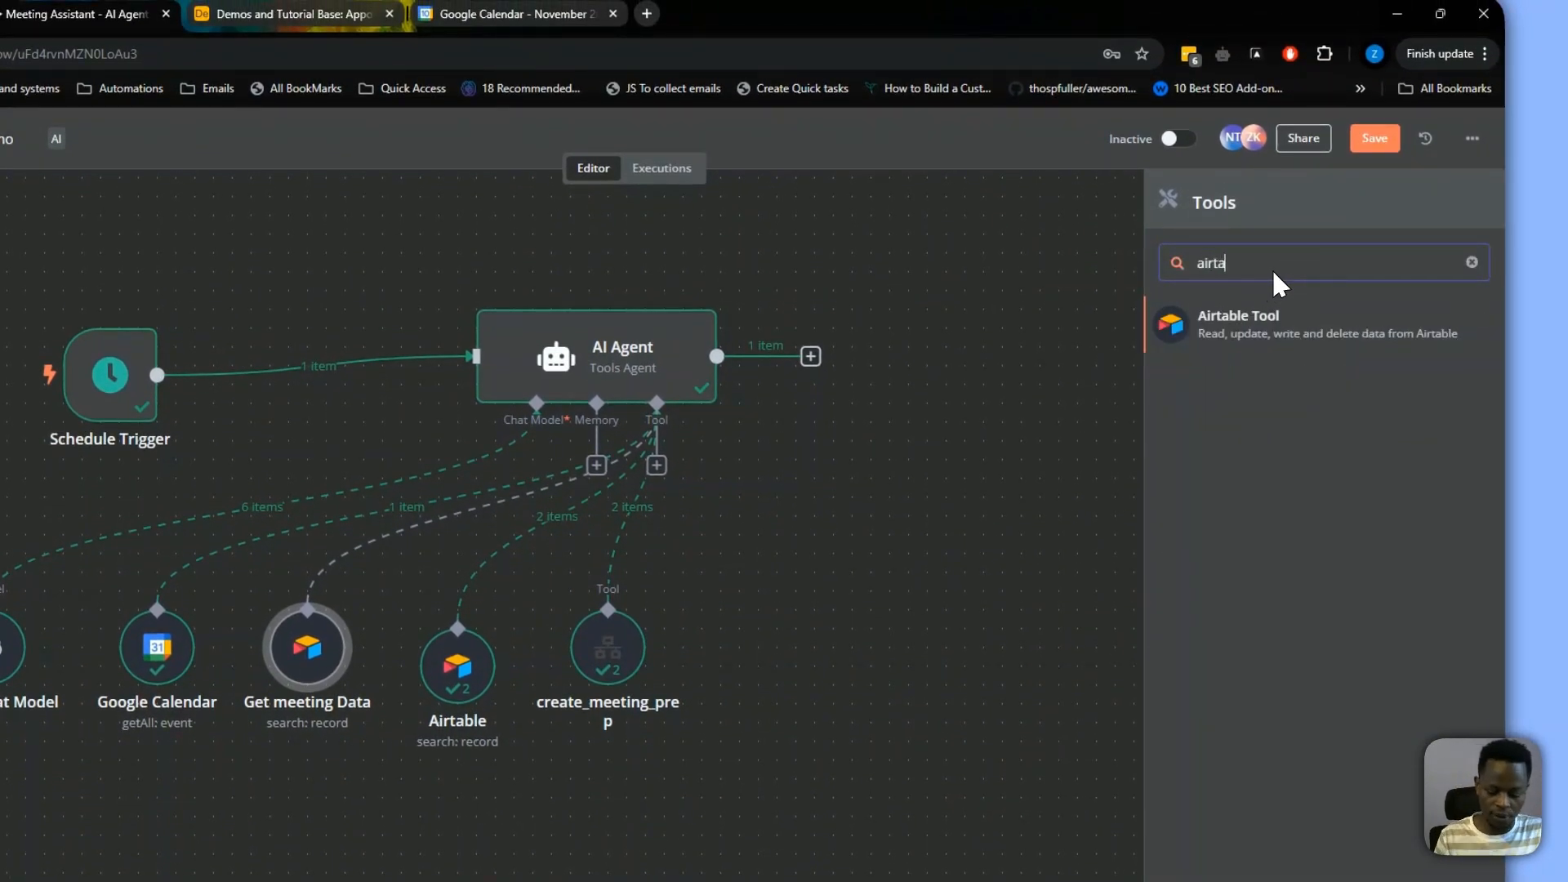
left_click(1245, 314)
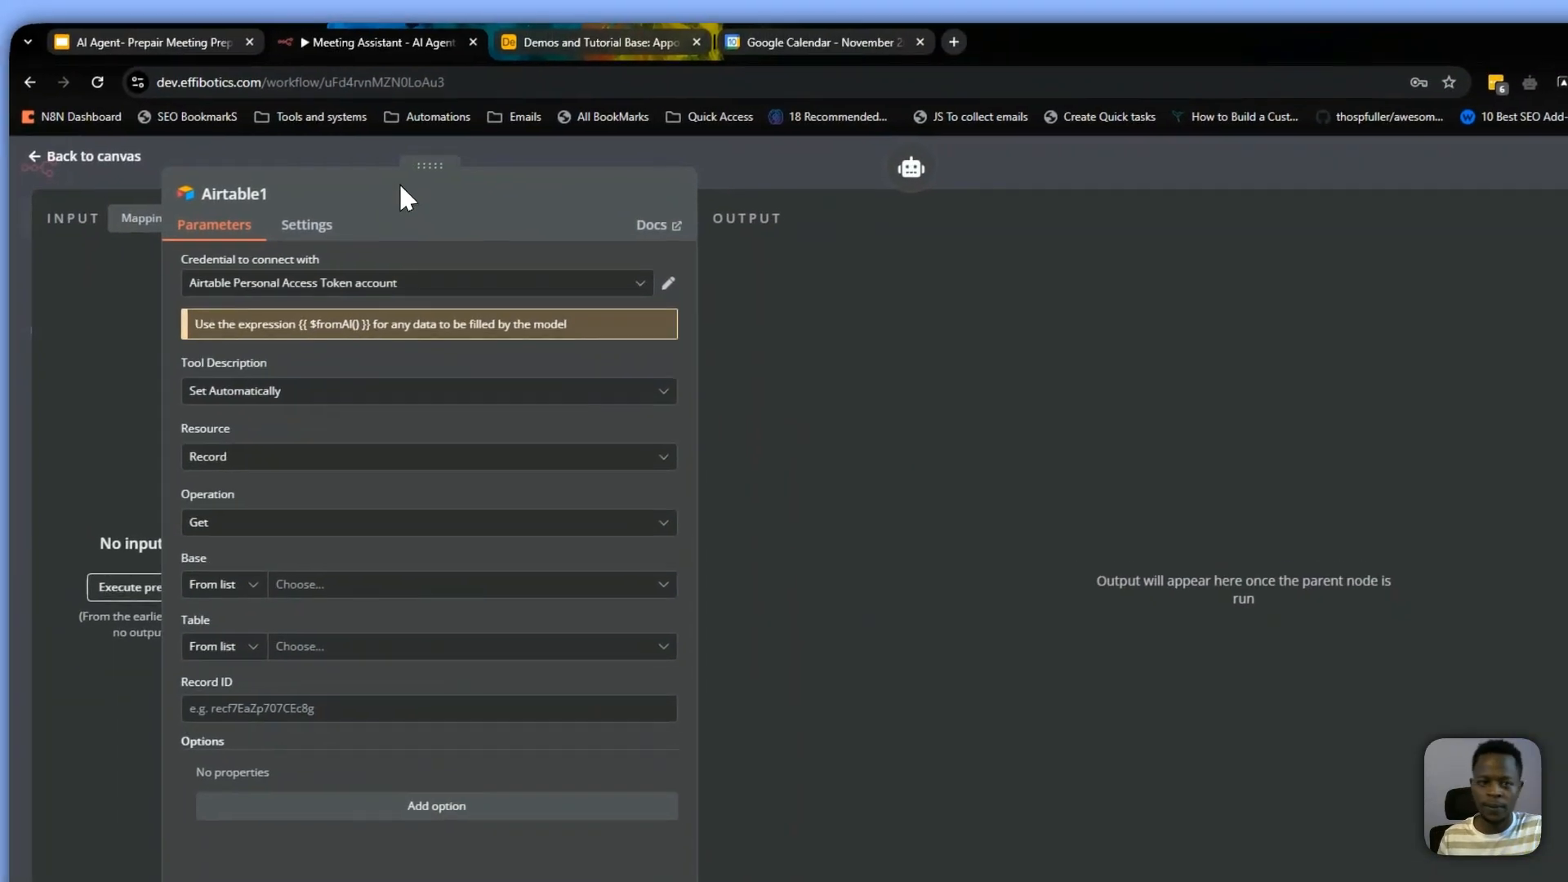
left_click_drag(453, 179, 1214, 302)
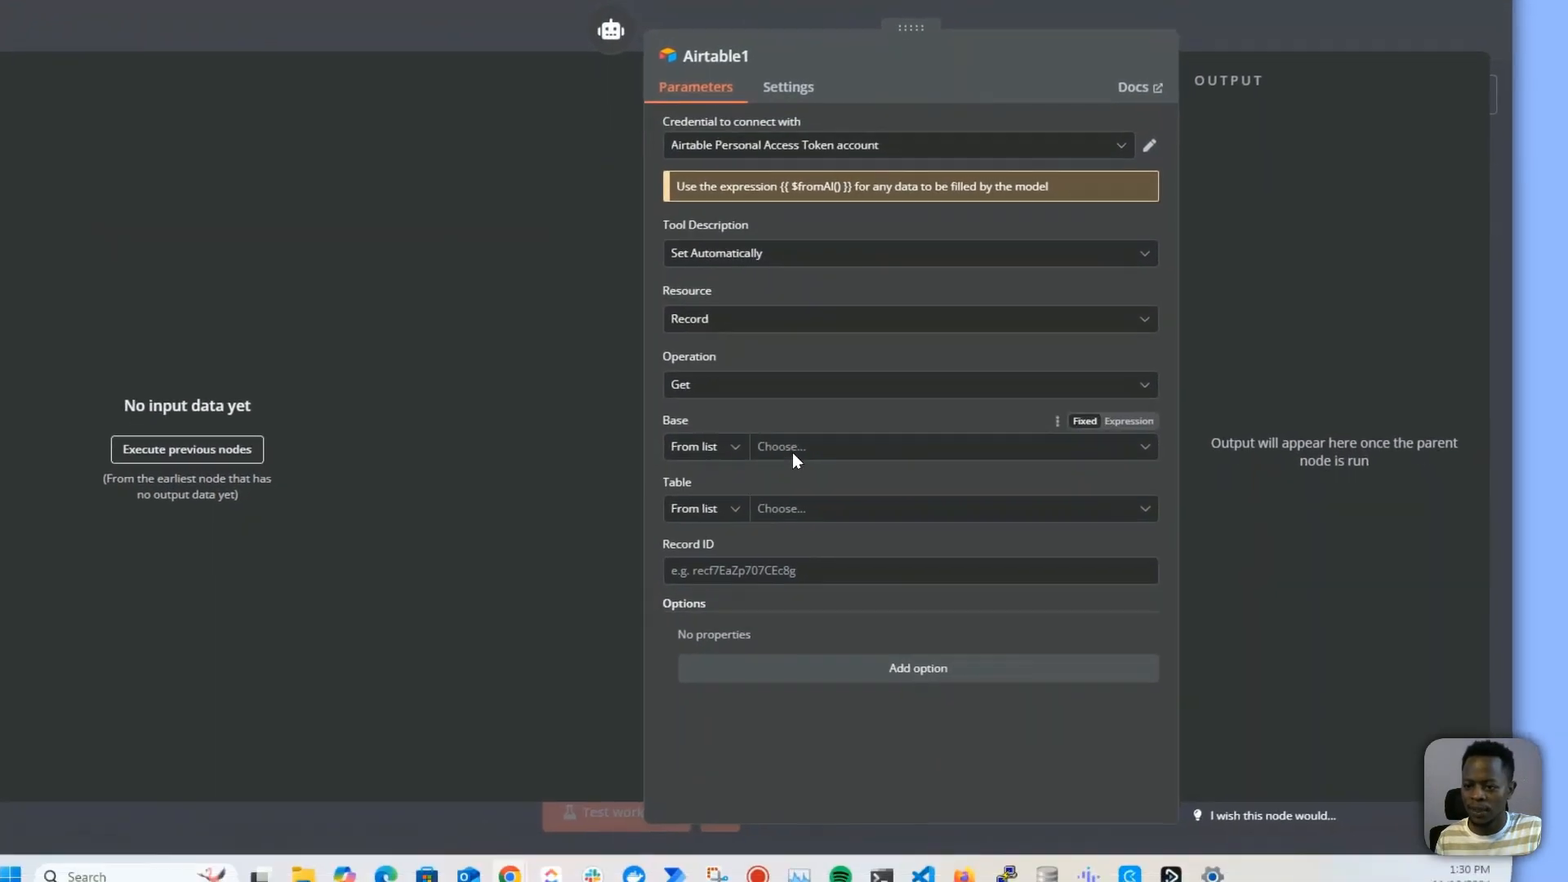
Set the new Airtable tool's base and table to By URL, using the copied URL of the Appointments & Calls table
left_click(1097, 600)
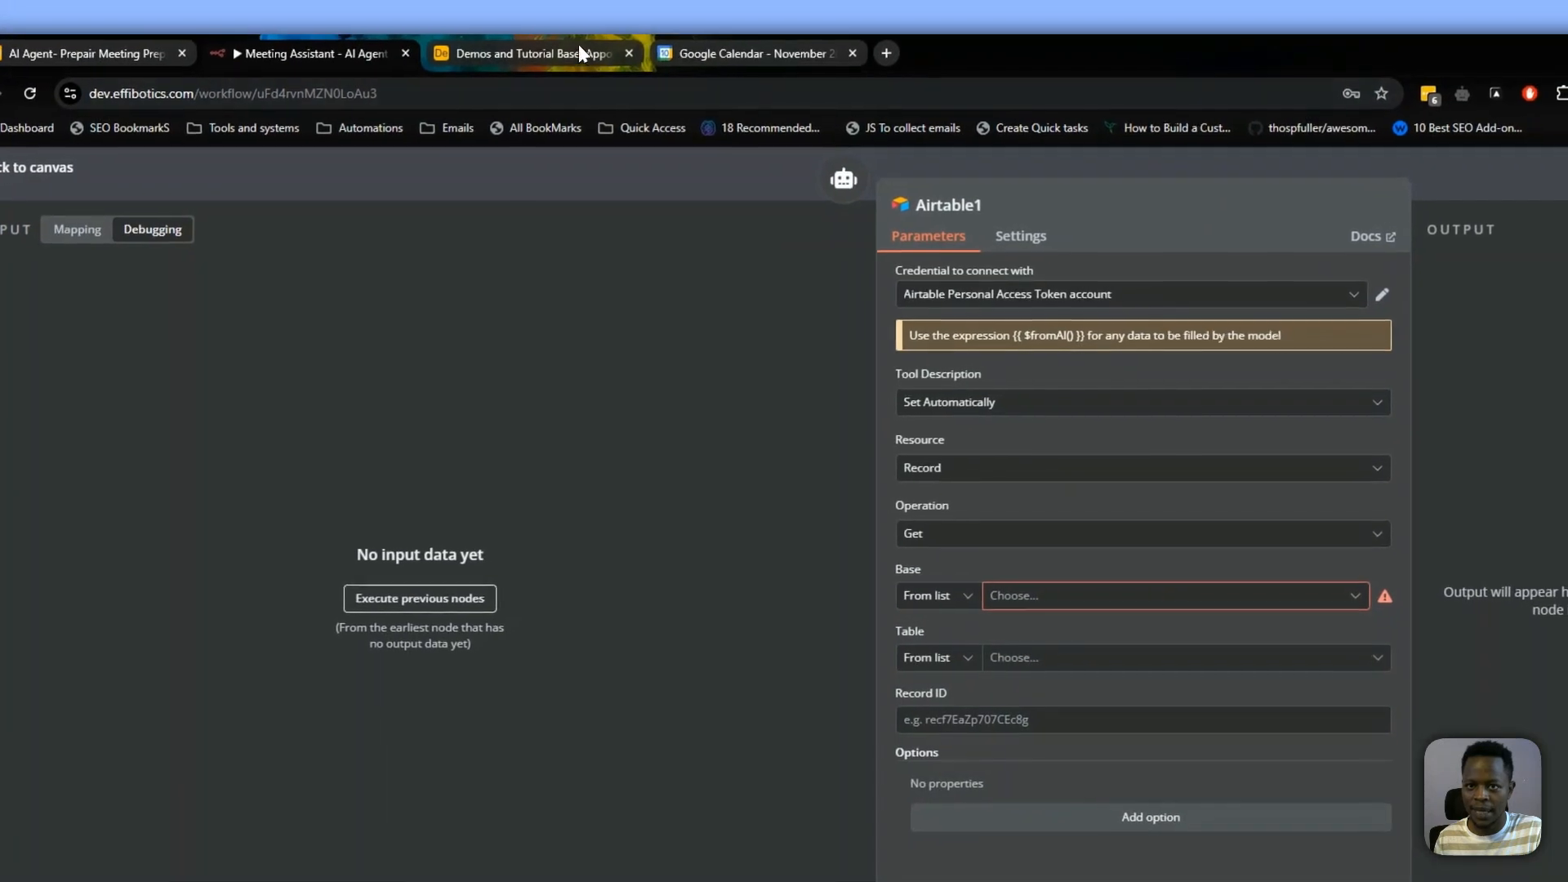
left_click(577, 54)
left_click(560, 95)
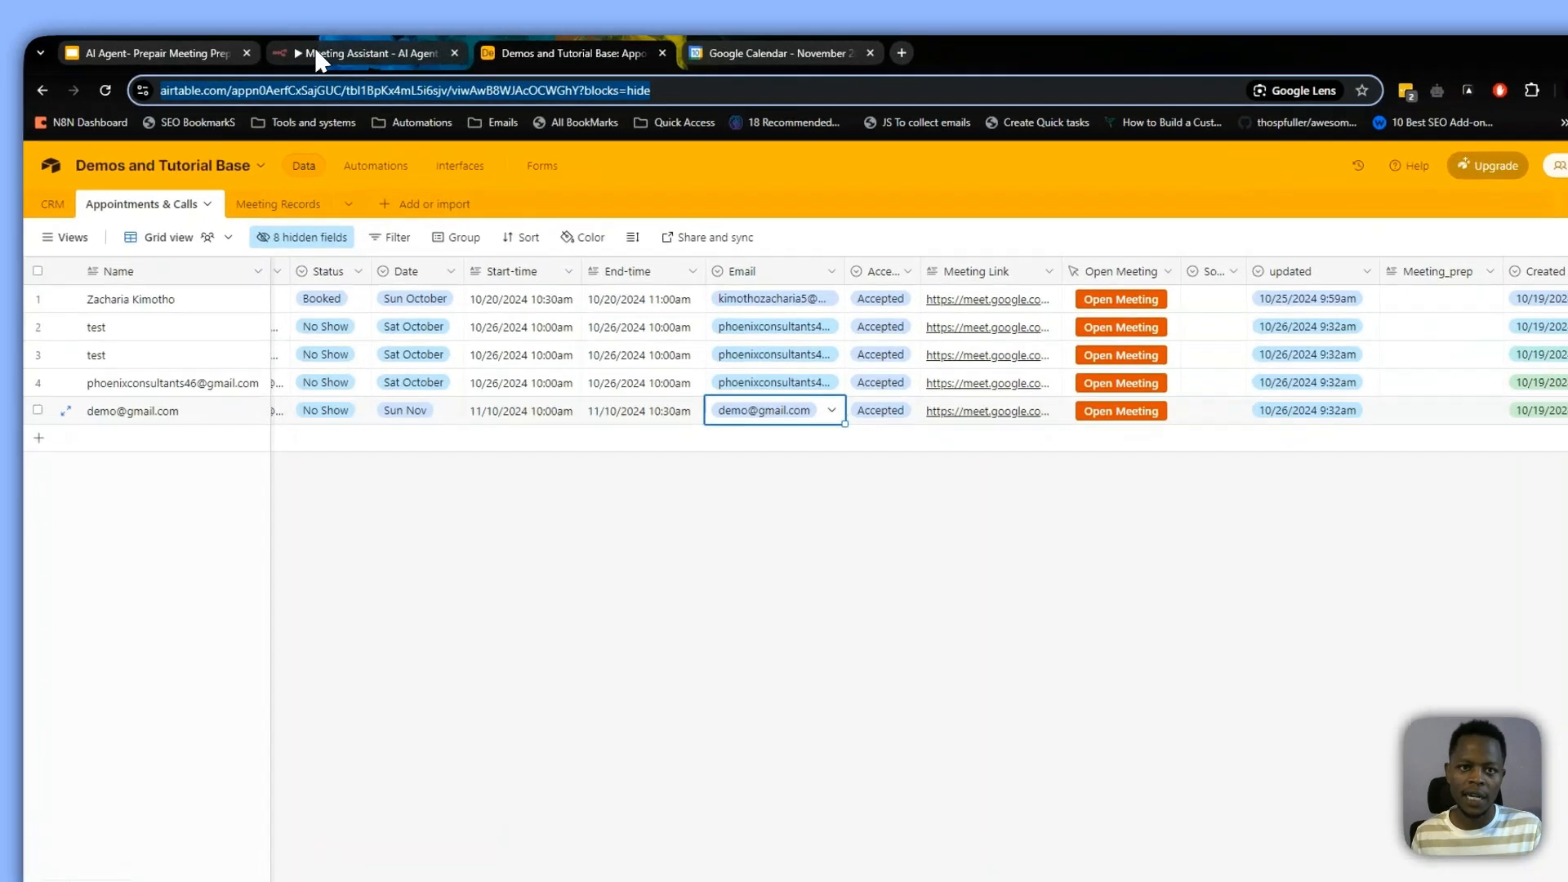
left_click(298, 51)
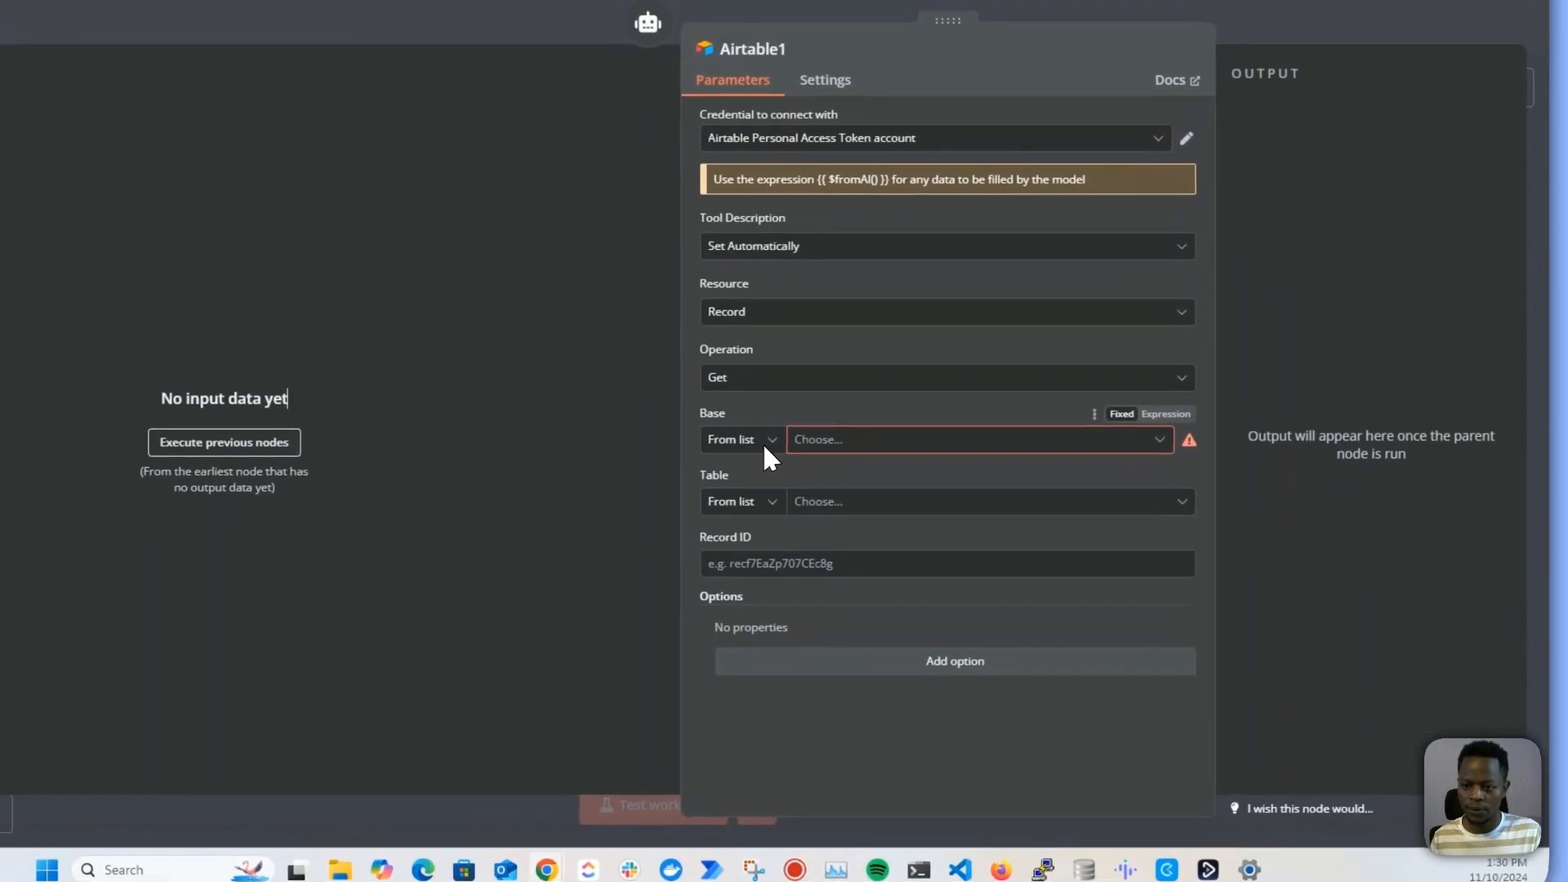
left_click(745, 451)
left_click(739, 508)
key("ctrl+v")
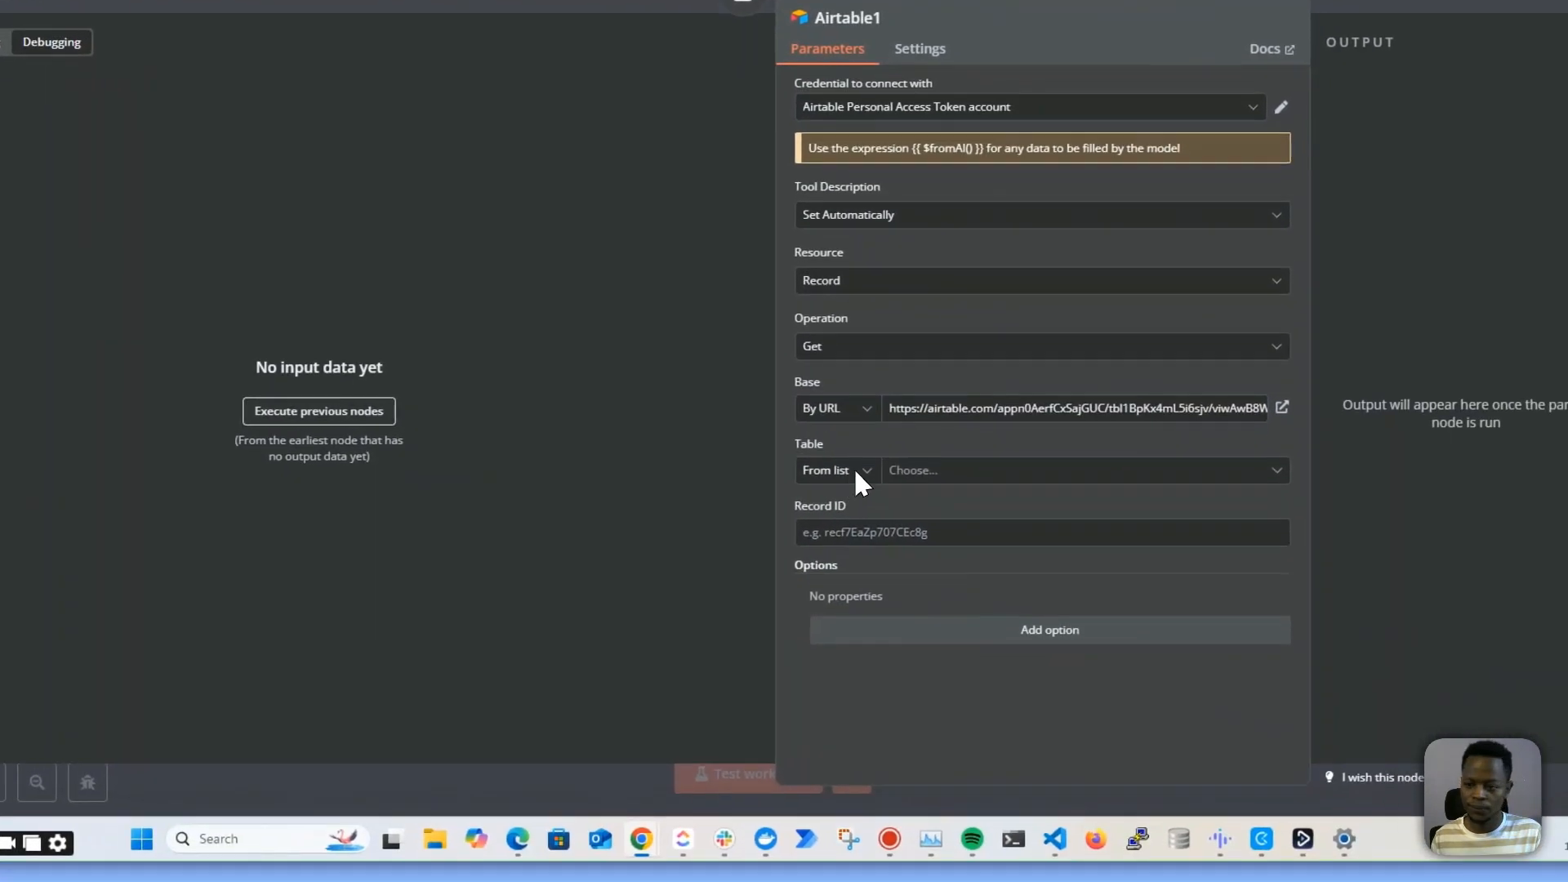
left_click(853, 470)
left_click(829, 540)
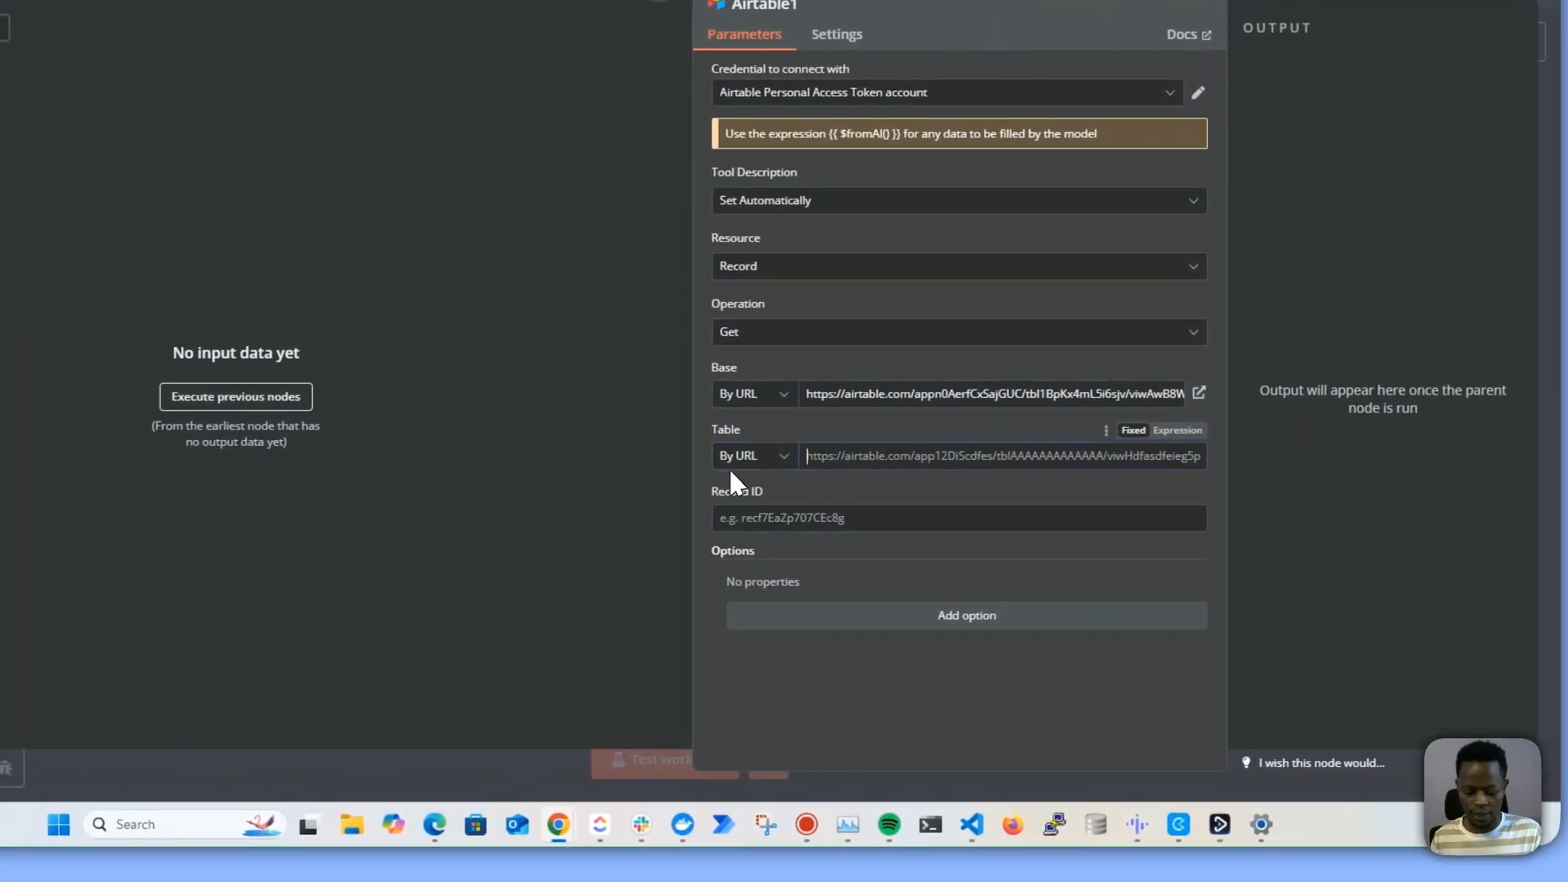
key("ctrl+v")
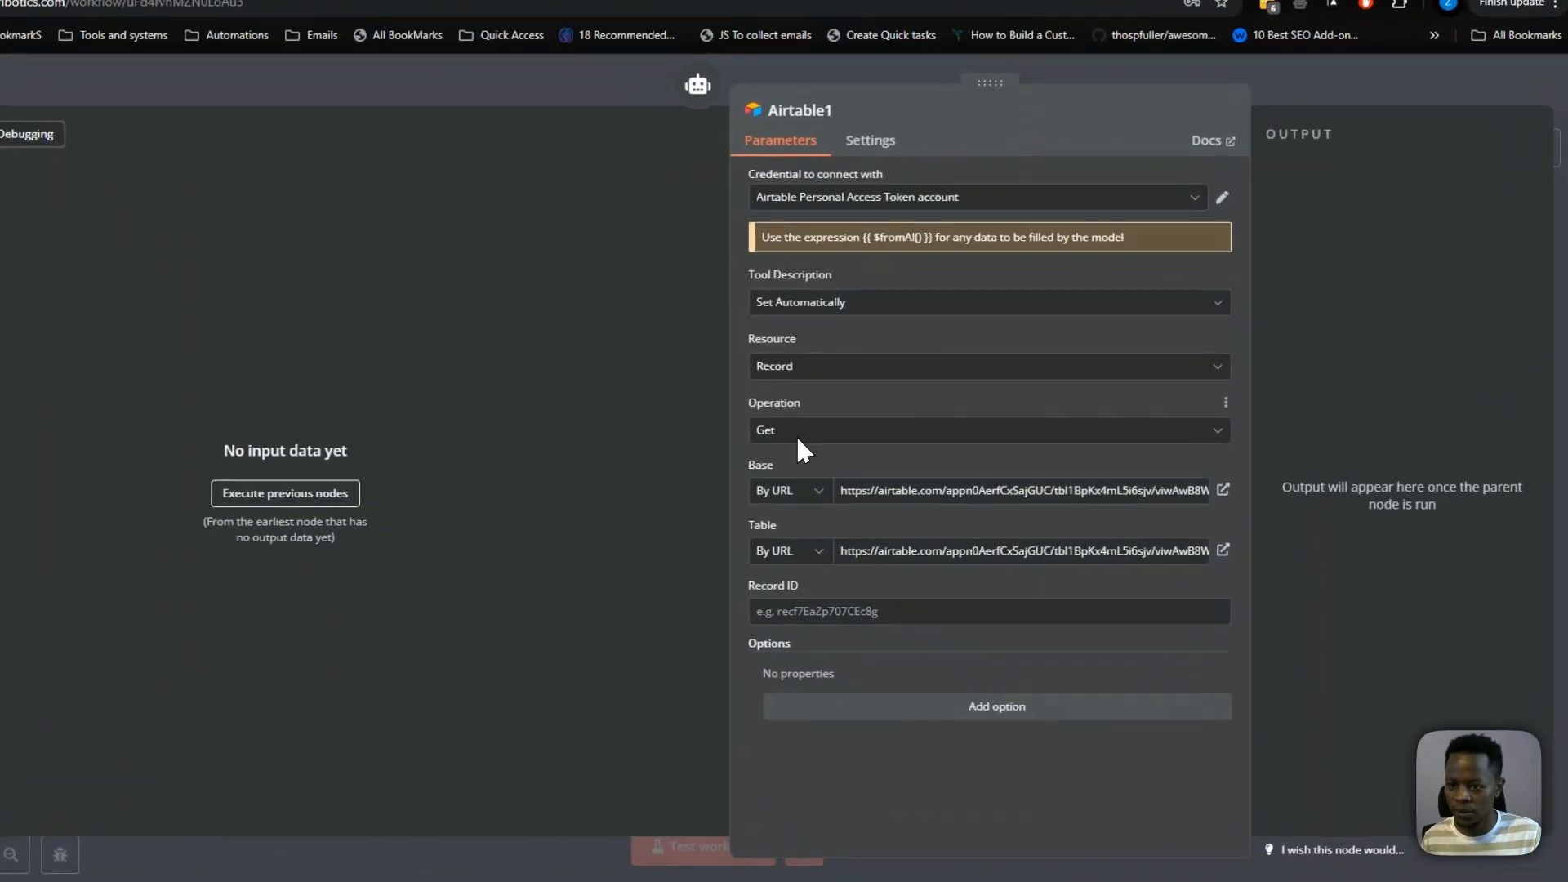
Set the new Airtable tool's operation to Update and remove id from the columns to match on
left_click(884, 435)
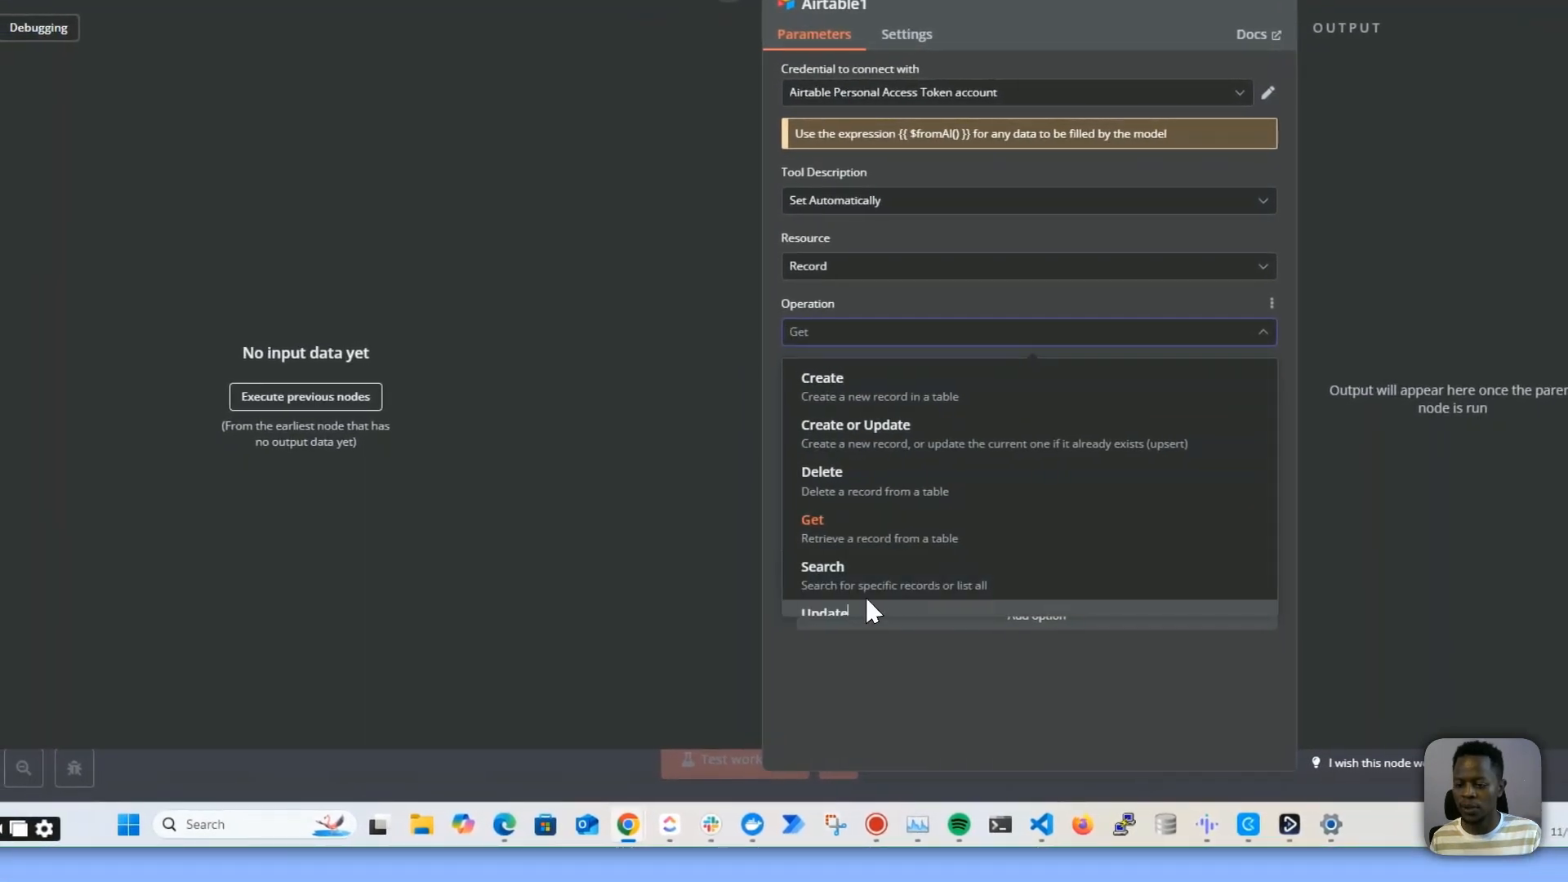
left_click(865, 611)
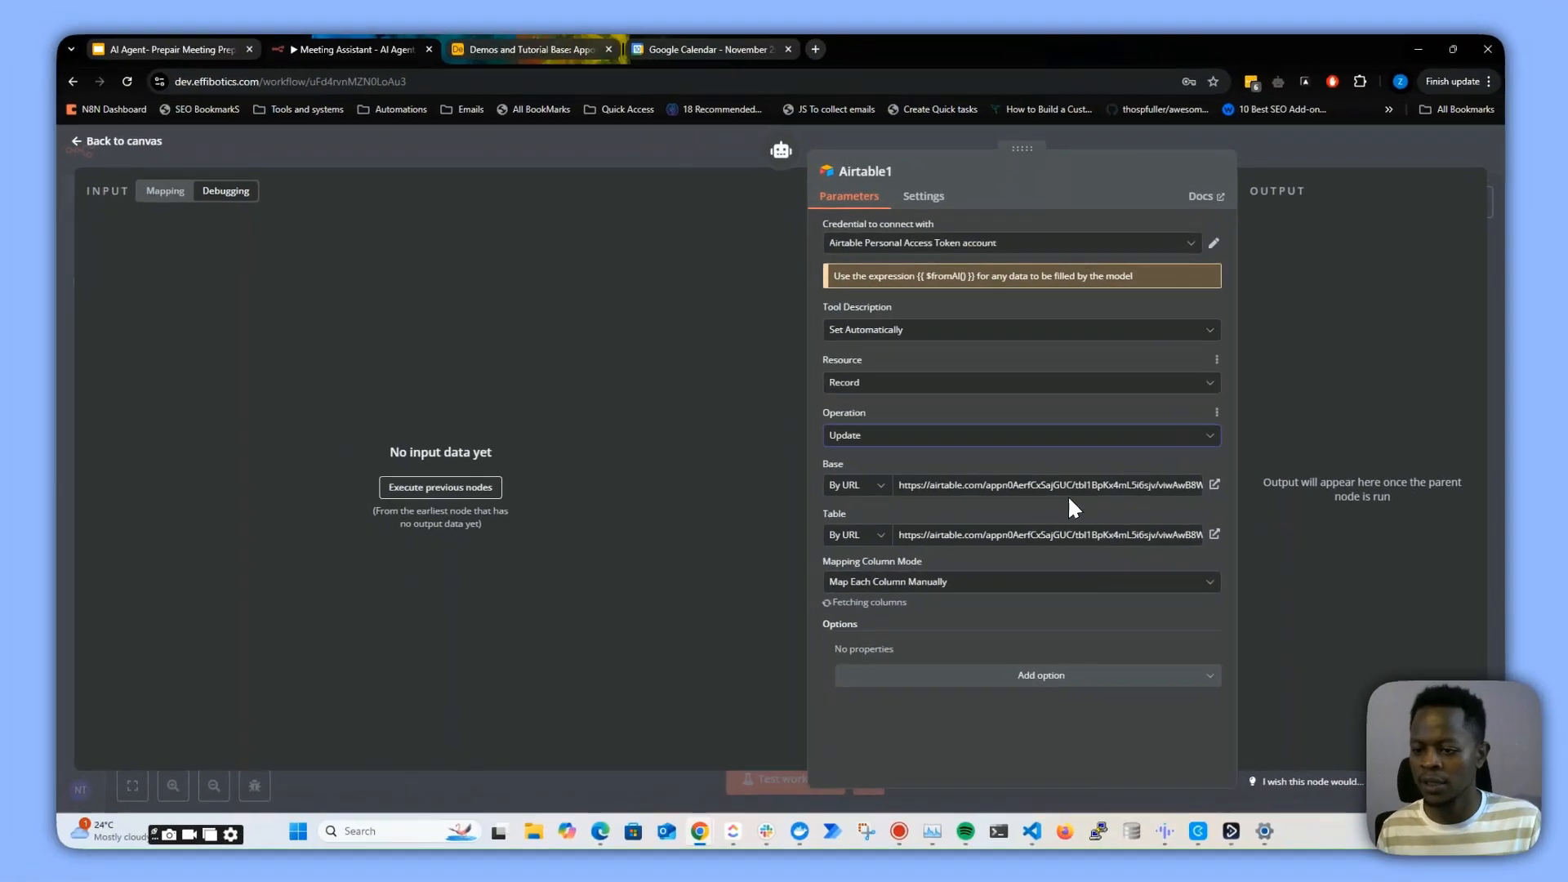
scroll(1070, 502, "down", 2)
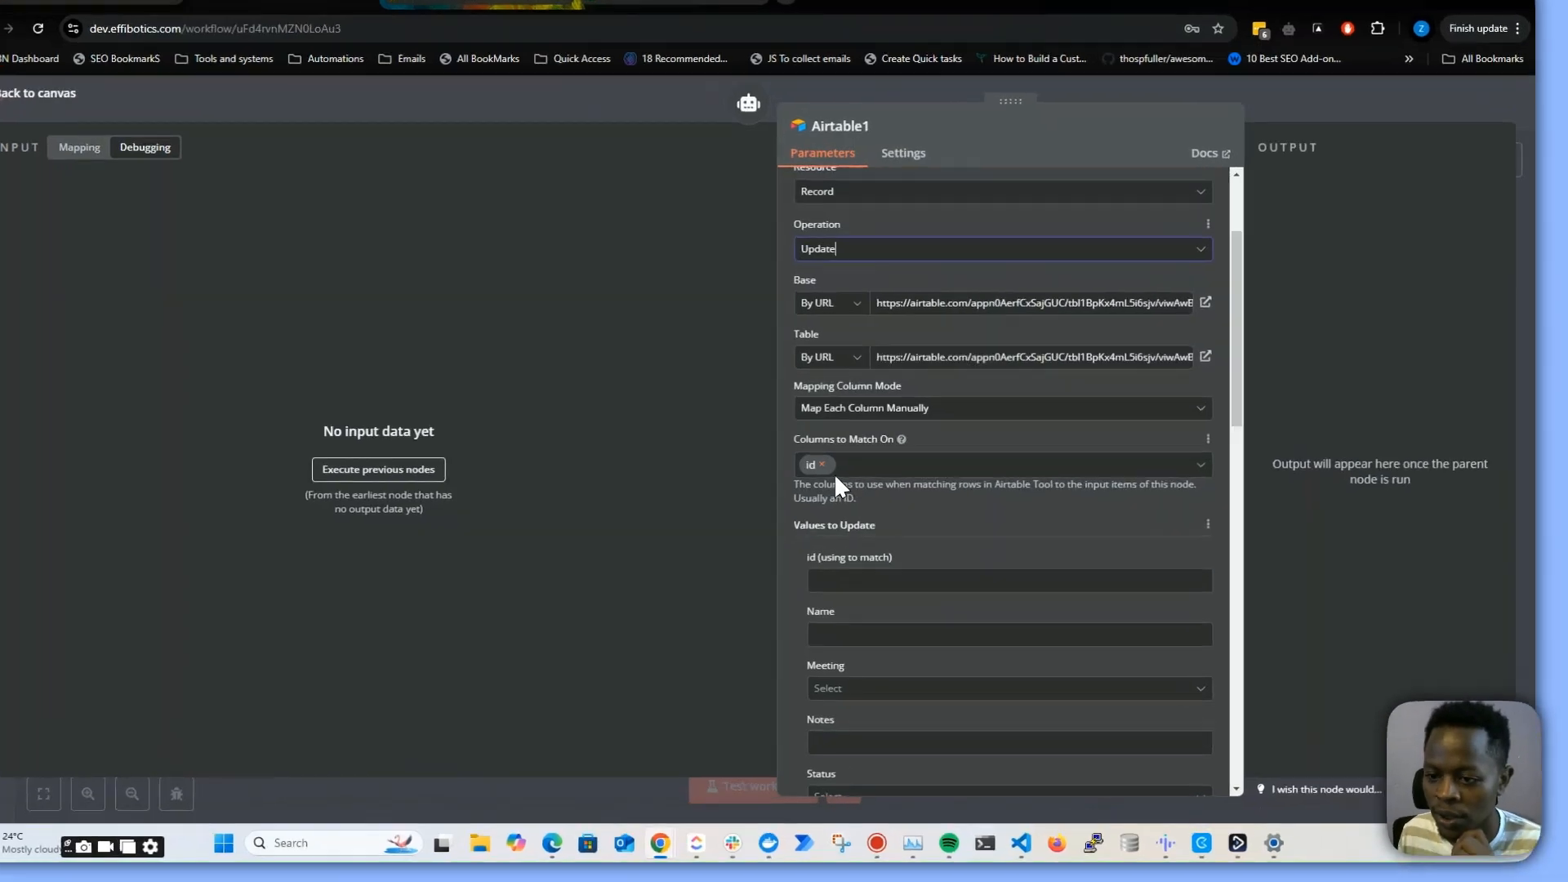
left_click(852, 482)
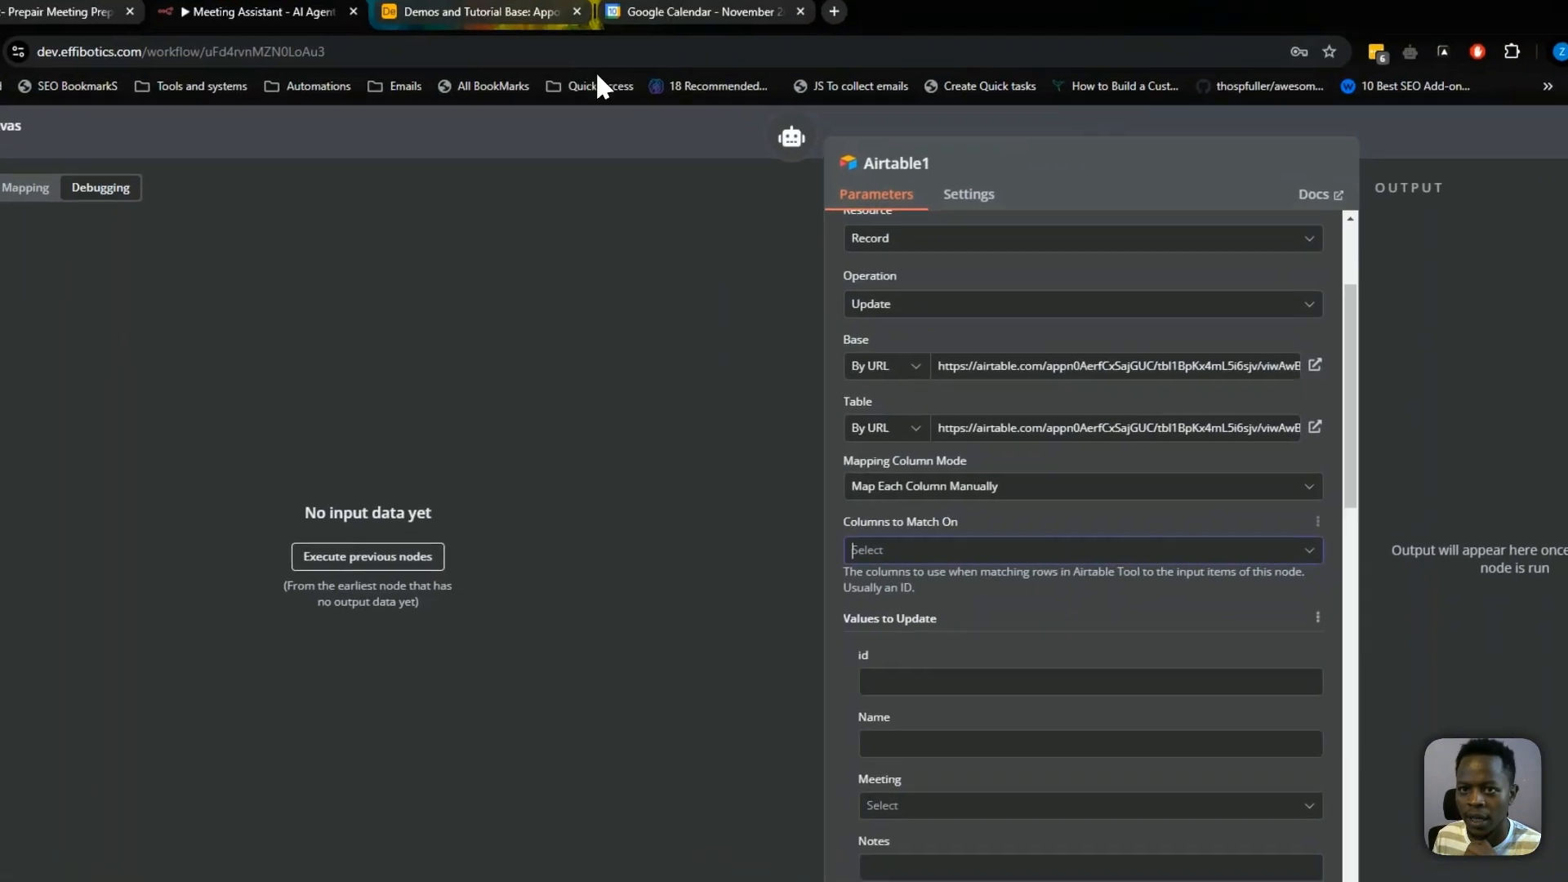
Switch to Airtable and widen the Meeting Link column in the Appointments & Calls table
left_click(519, 12)
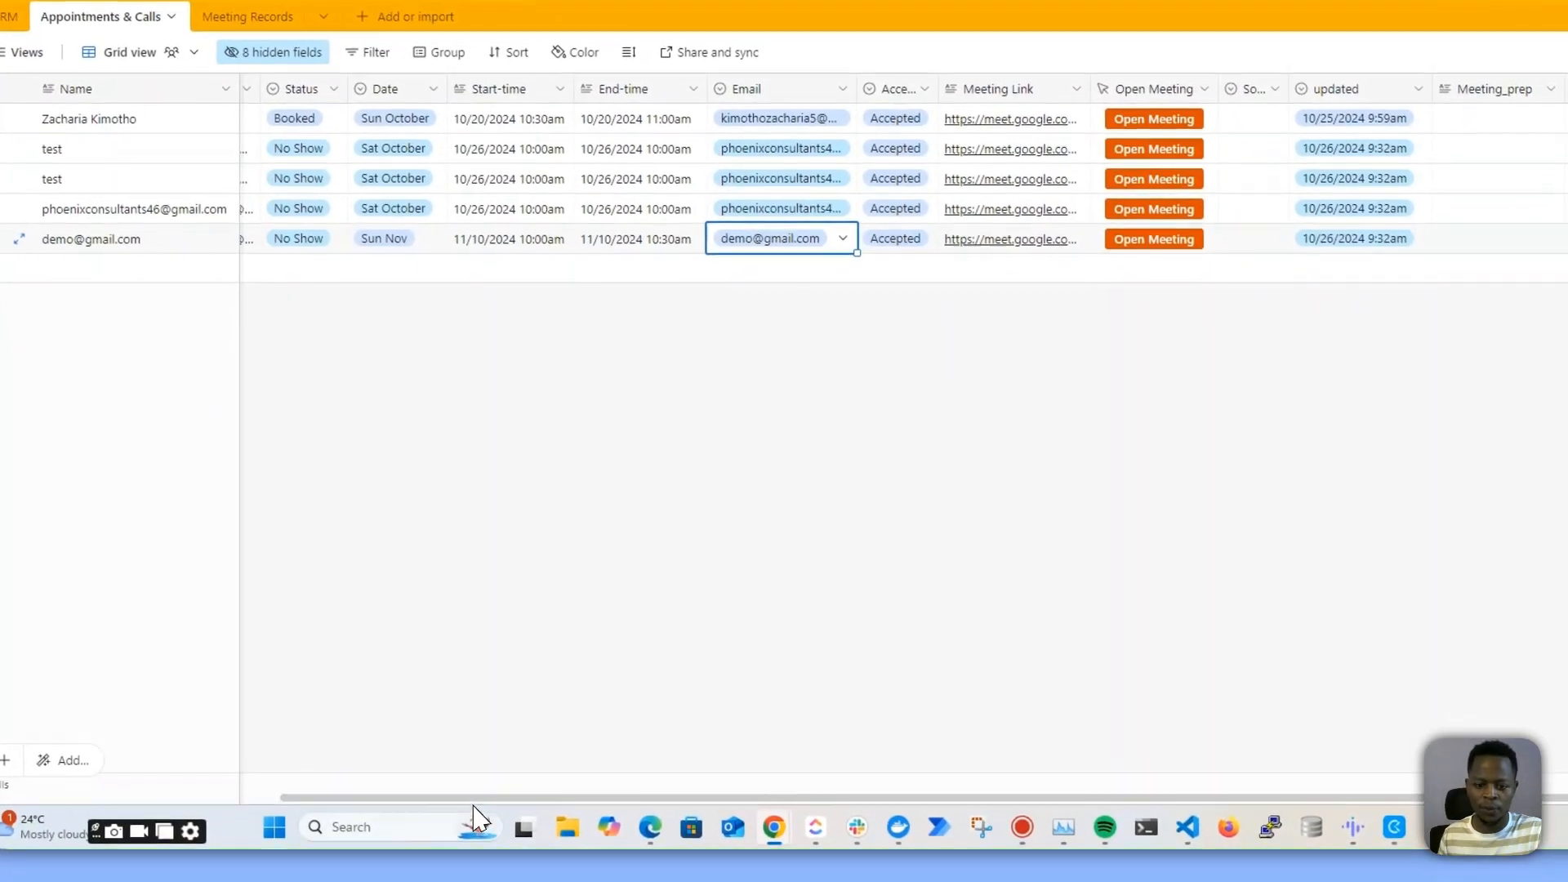
left_click_drag(469, 804, 204, 796)
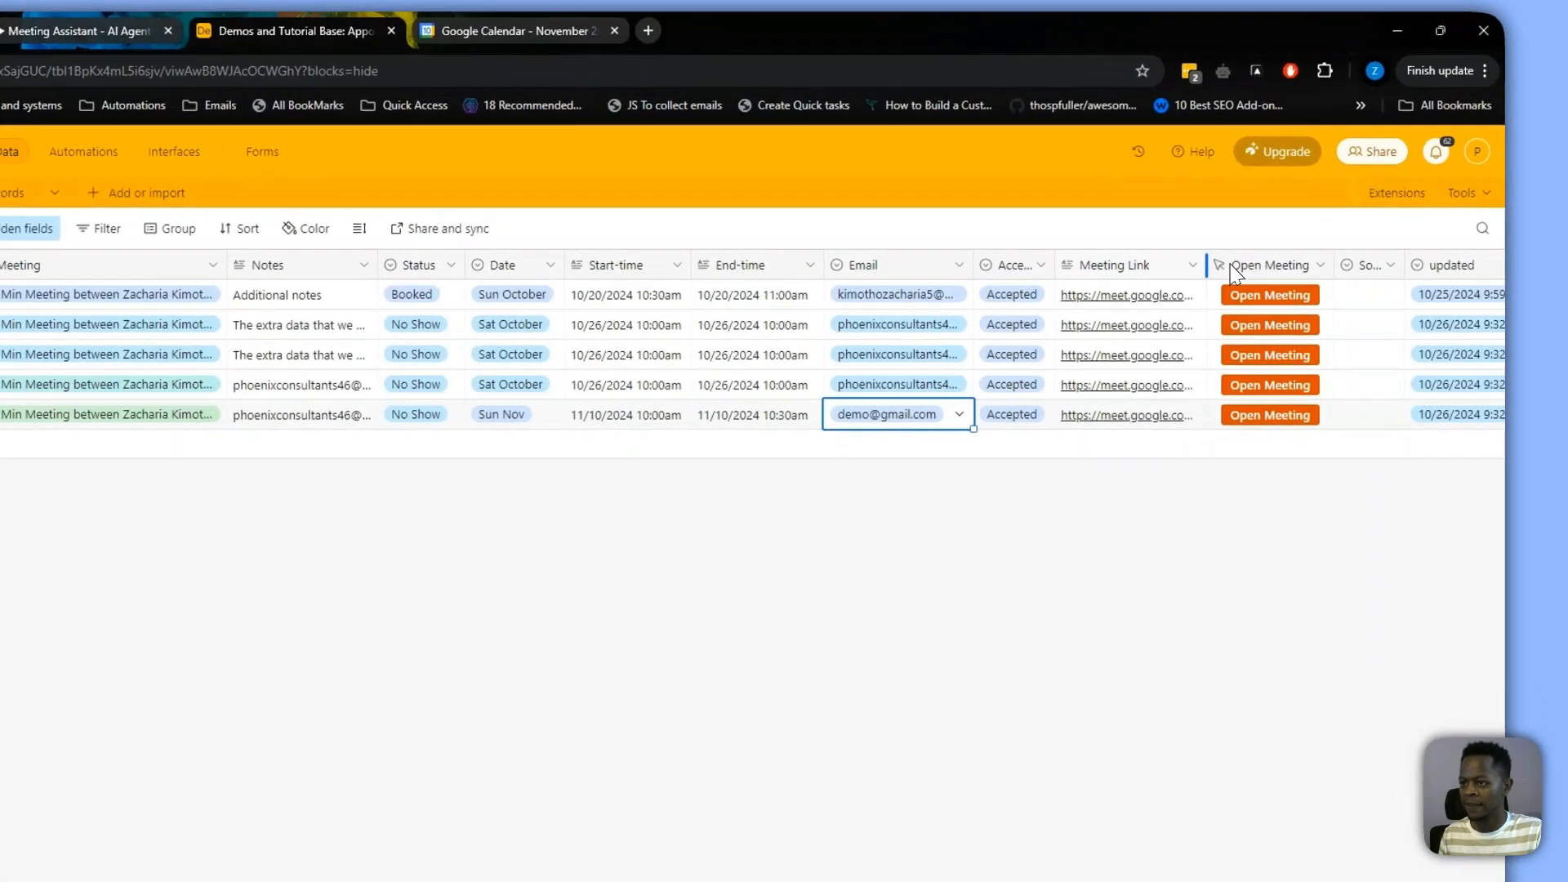
left_click_drag(1266, 239, 1343, 238)
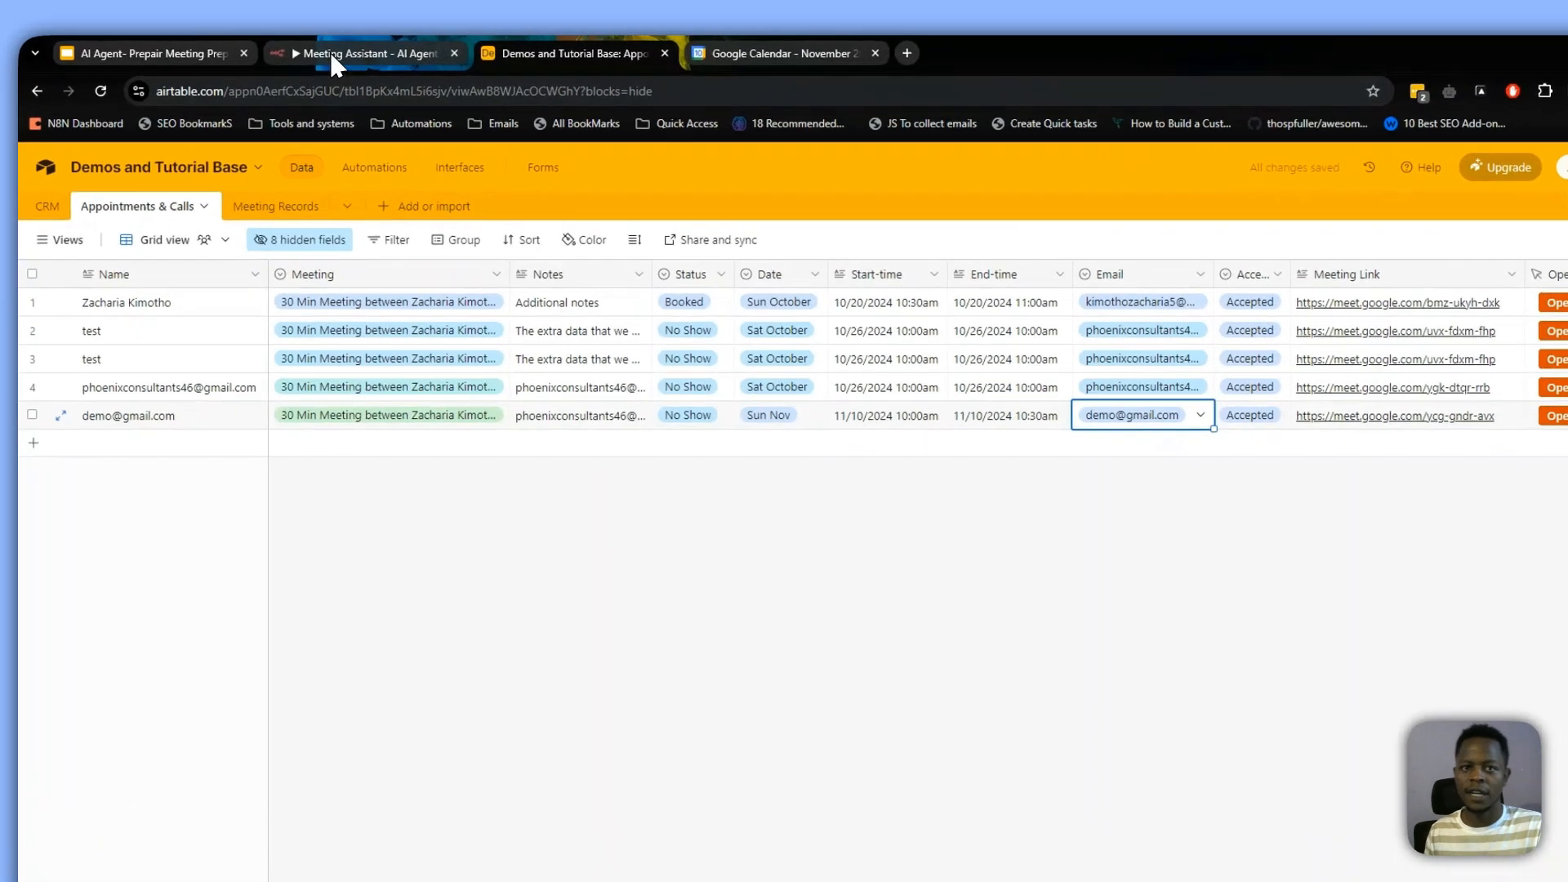
Return to the n8n workflow and set the Airtable update tool's columns to match on to Meeting Link
left_click(331, 51)
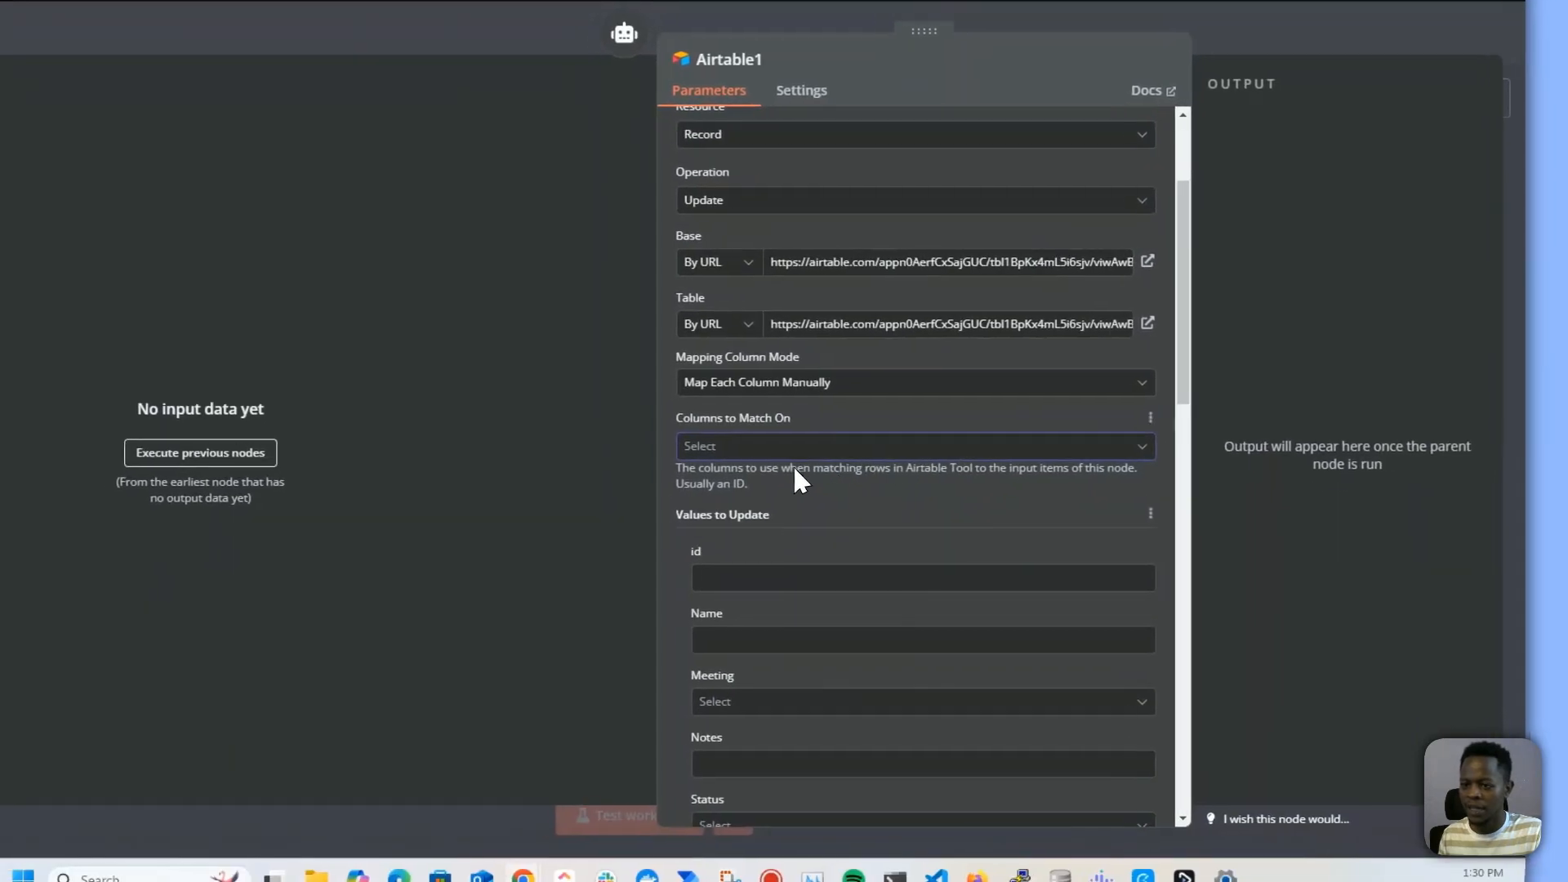
left_click(756, 499)
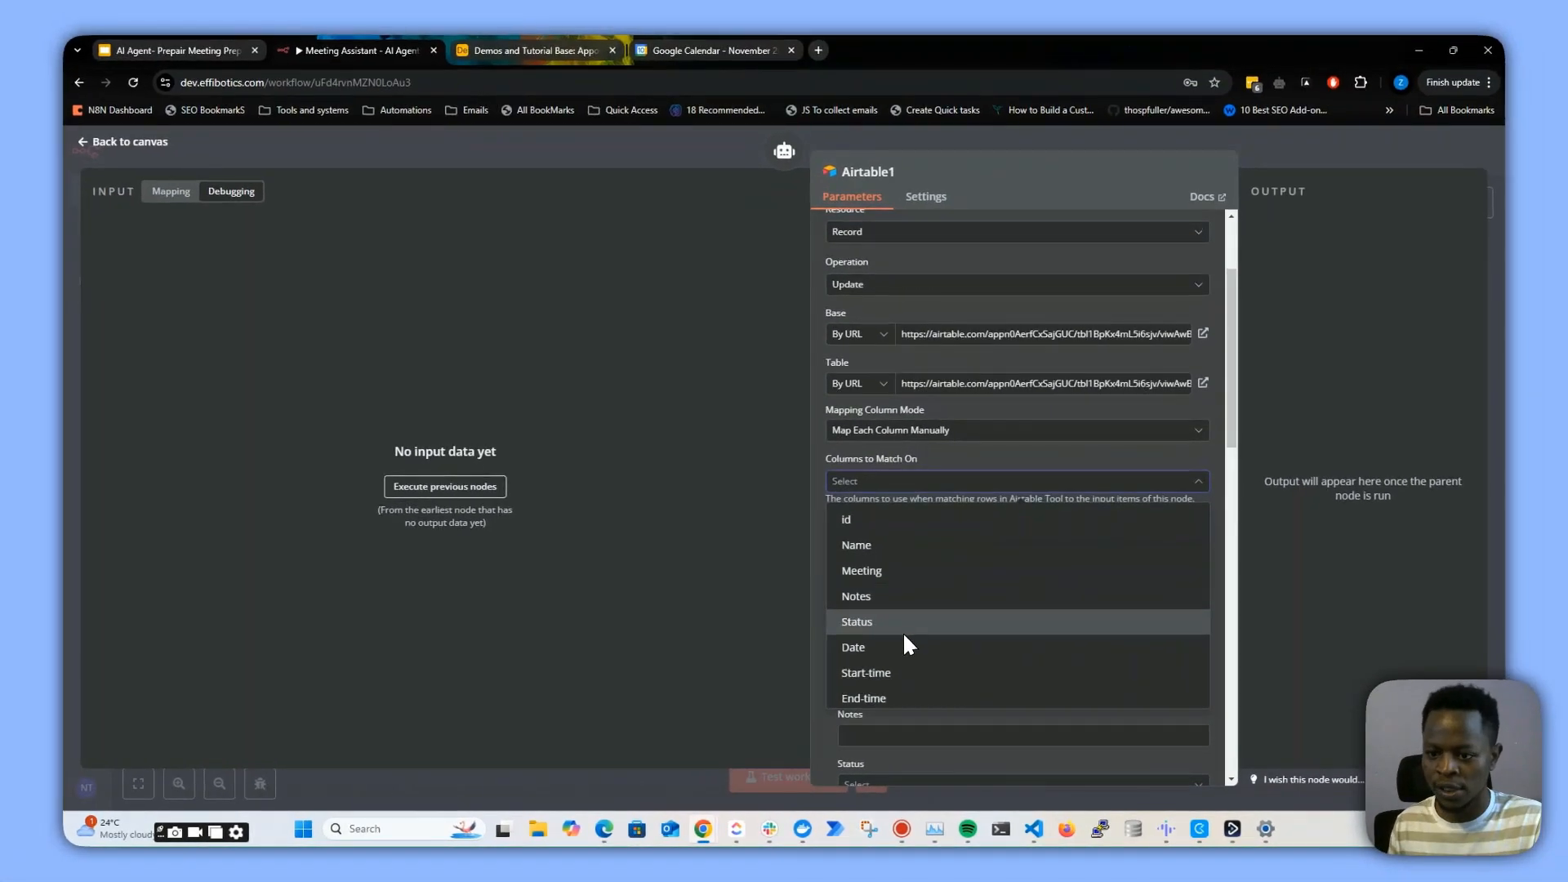
scroll(826, 601, "down", 3)
scroll(920, 645, "down", 2)
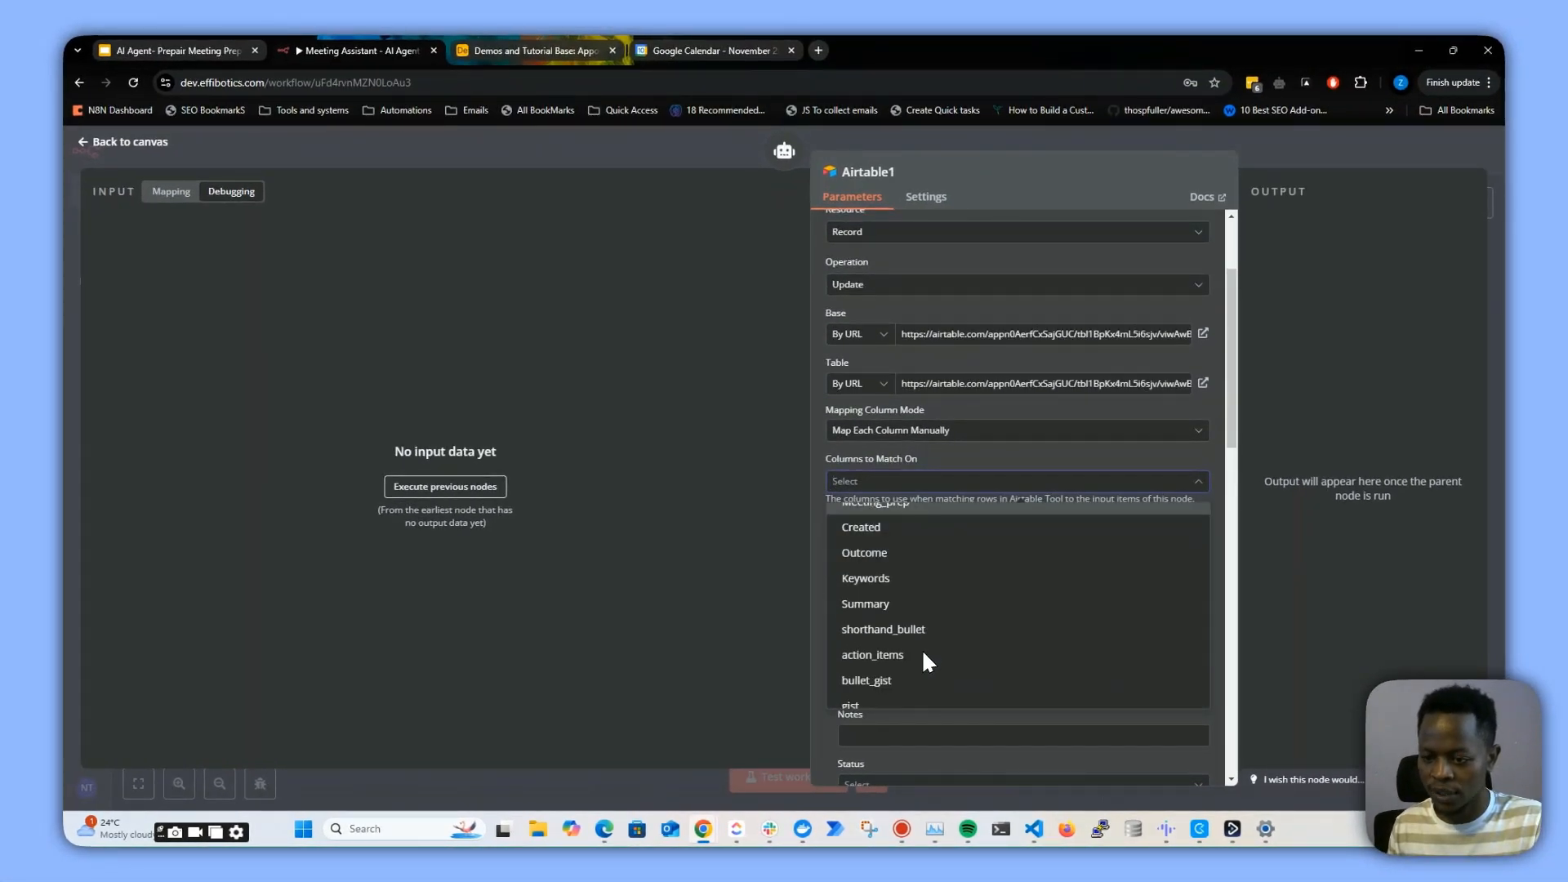
scroll(964, 609, "up", 4)
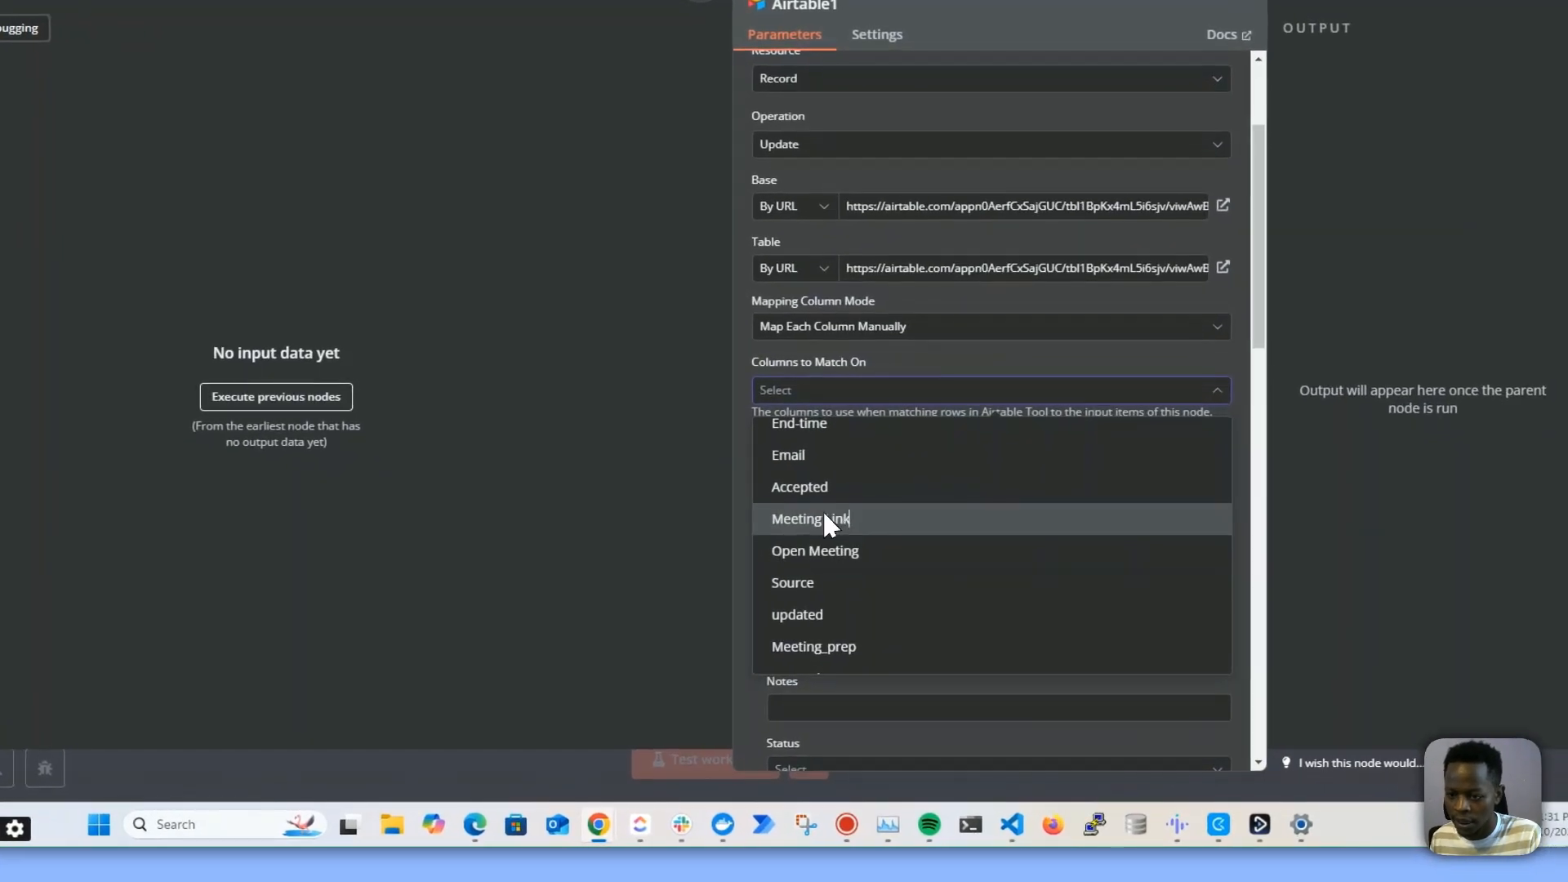
left_click(866, 584)
left_click(605, 581)
Fill the Meeting Link matching value with the expression {{ $fromAI("meeting_link") }}
left_click(833, 524)
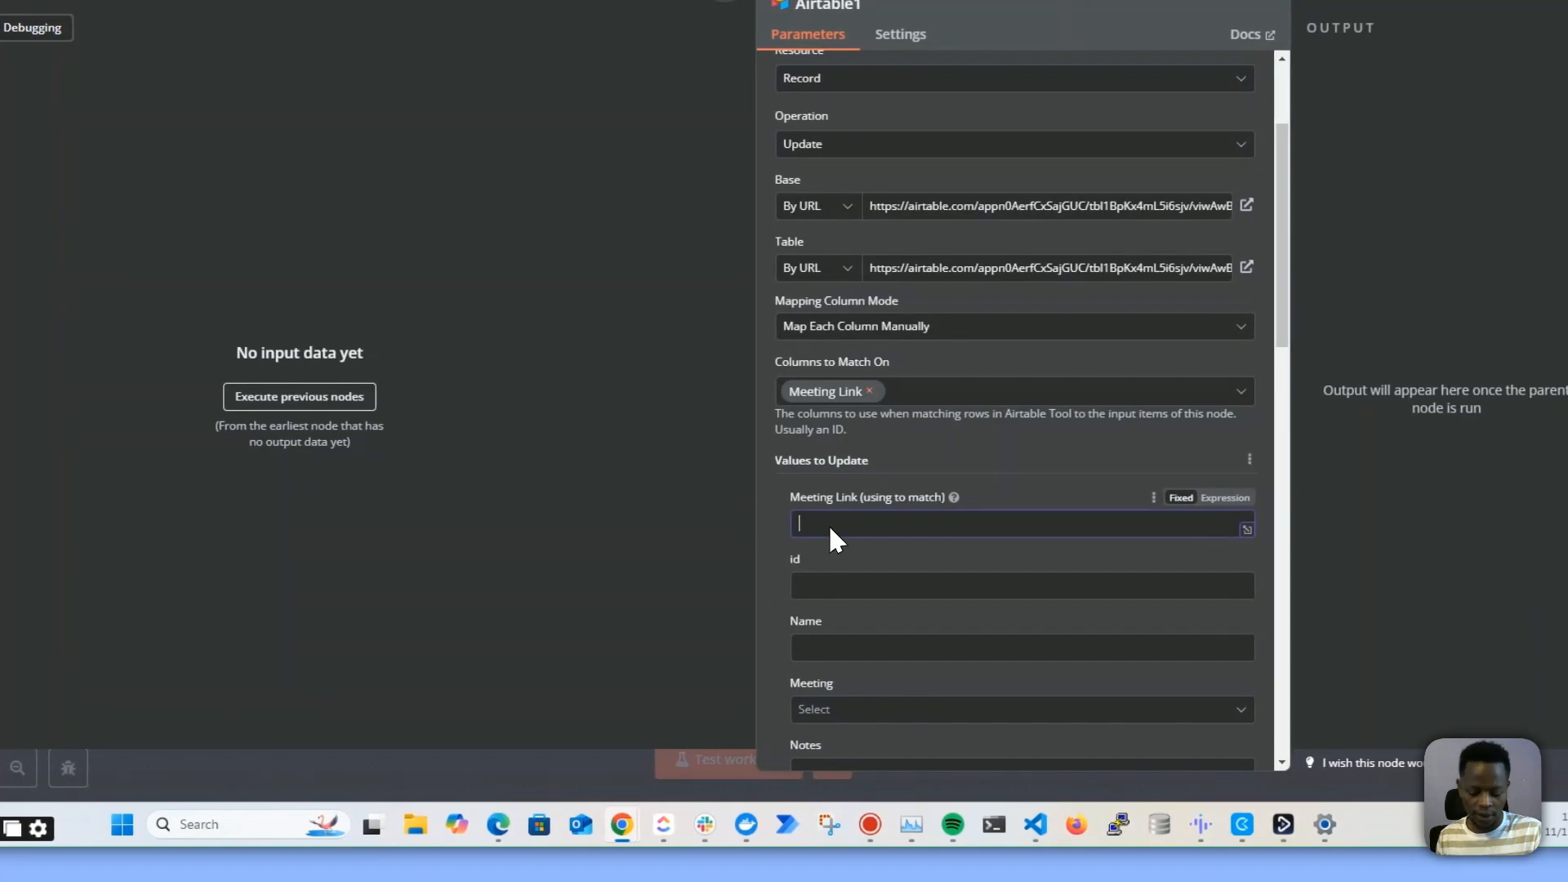
type("{{")
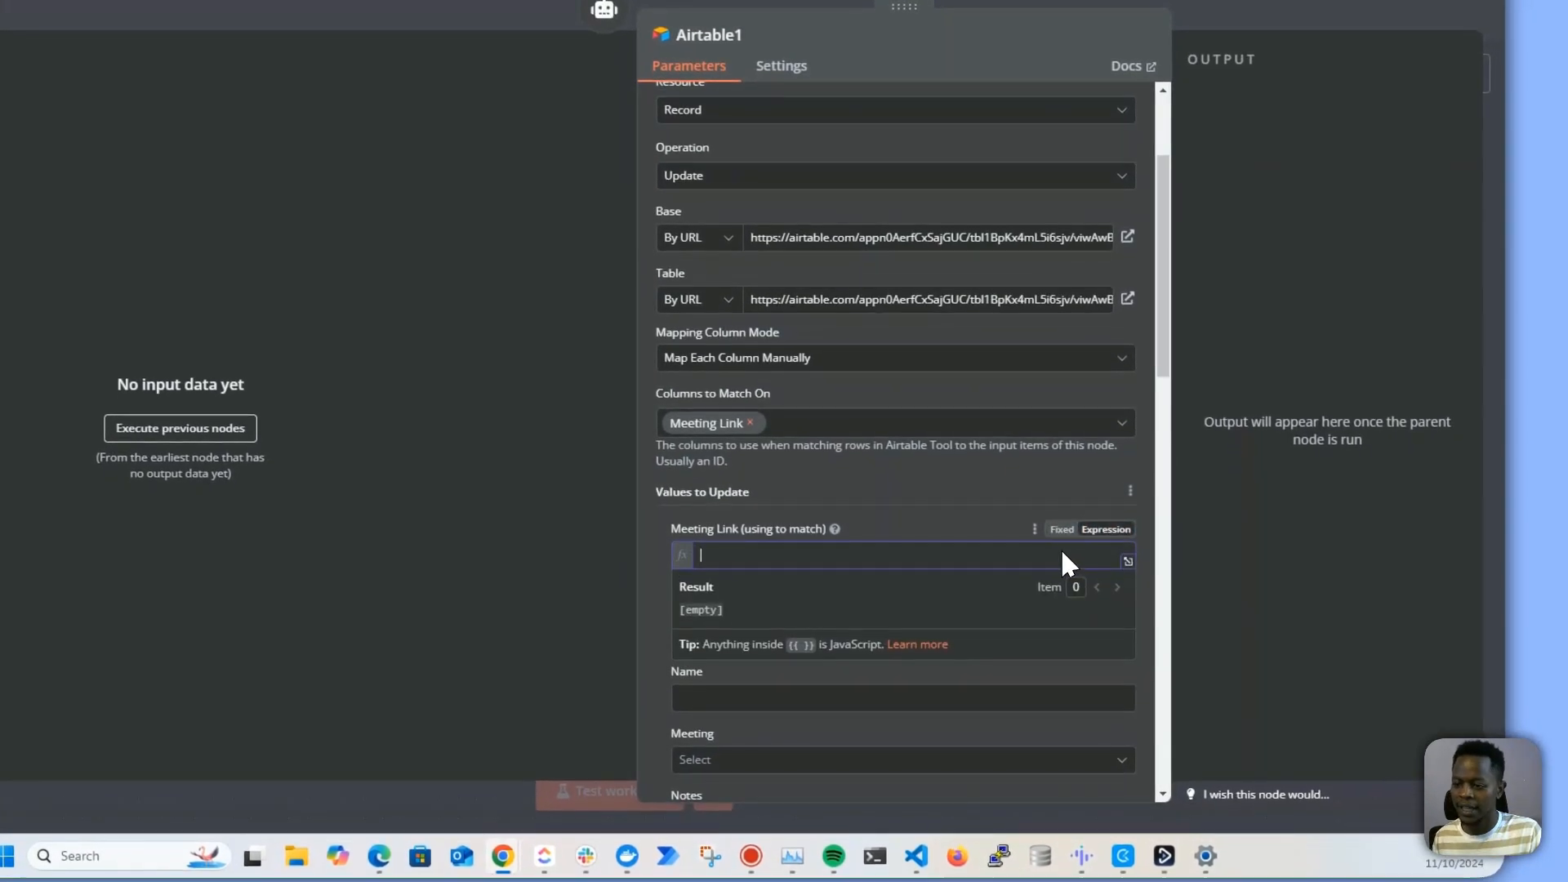
type("{{")
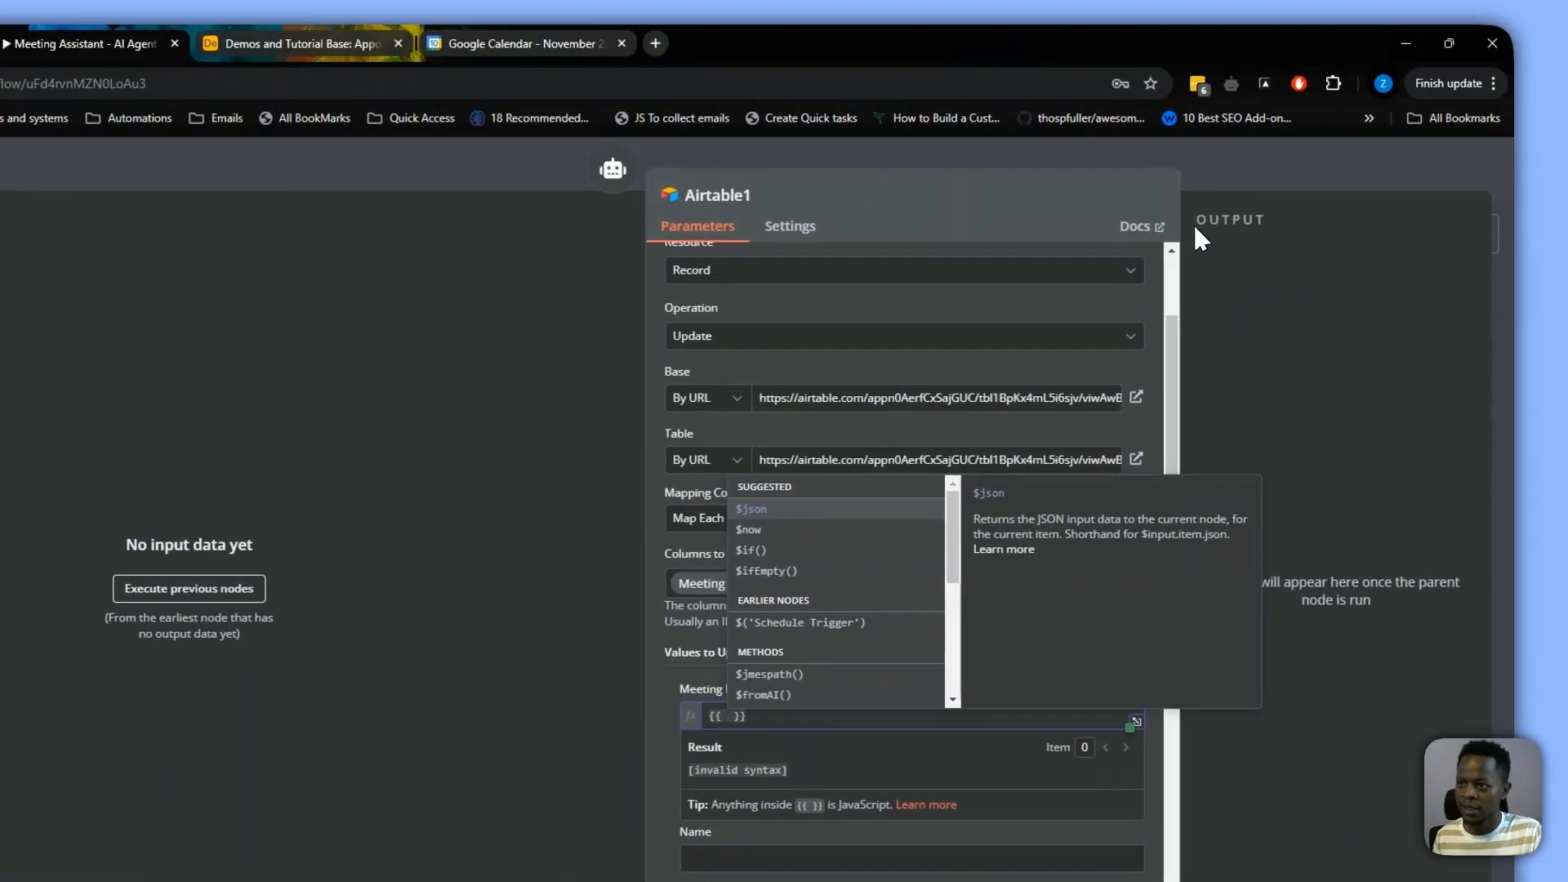
left_click(1192, 18)
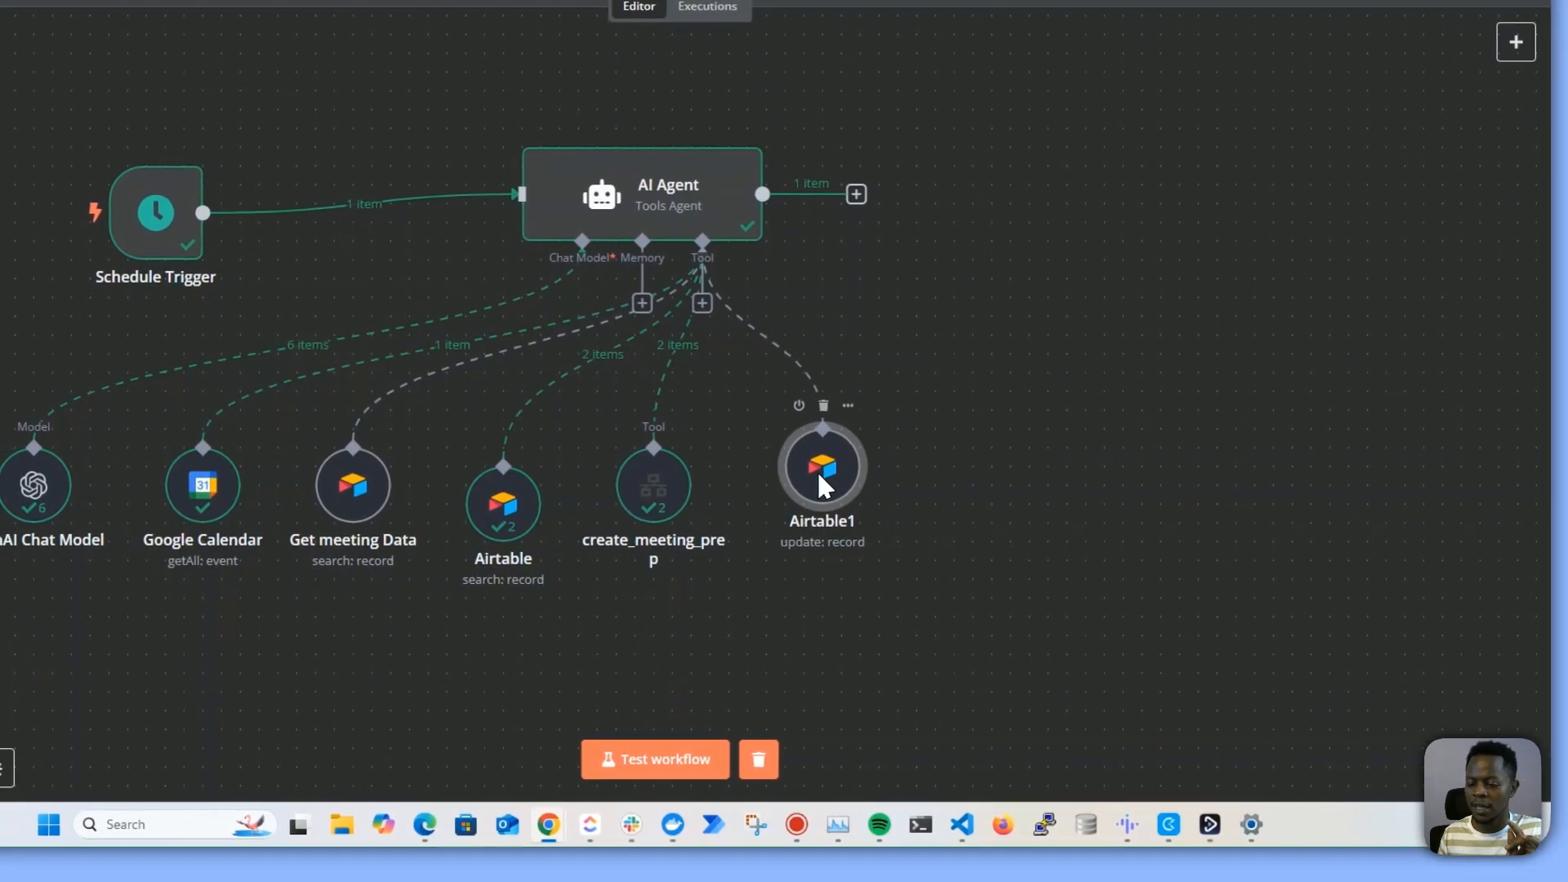
double_click(821, 474)
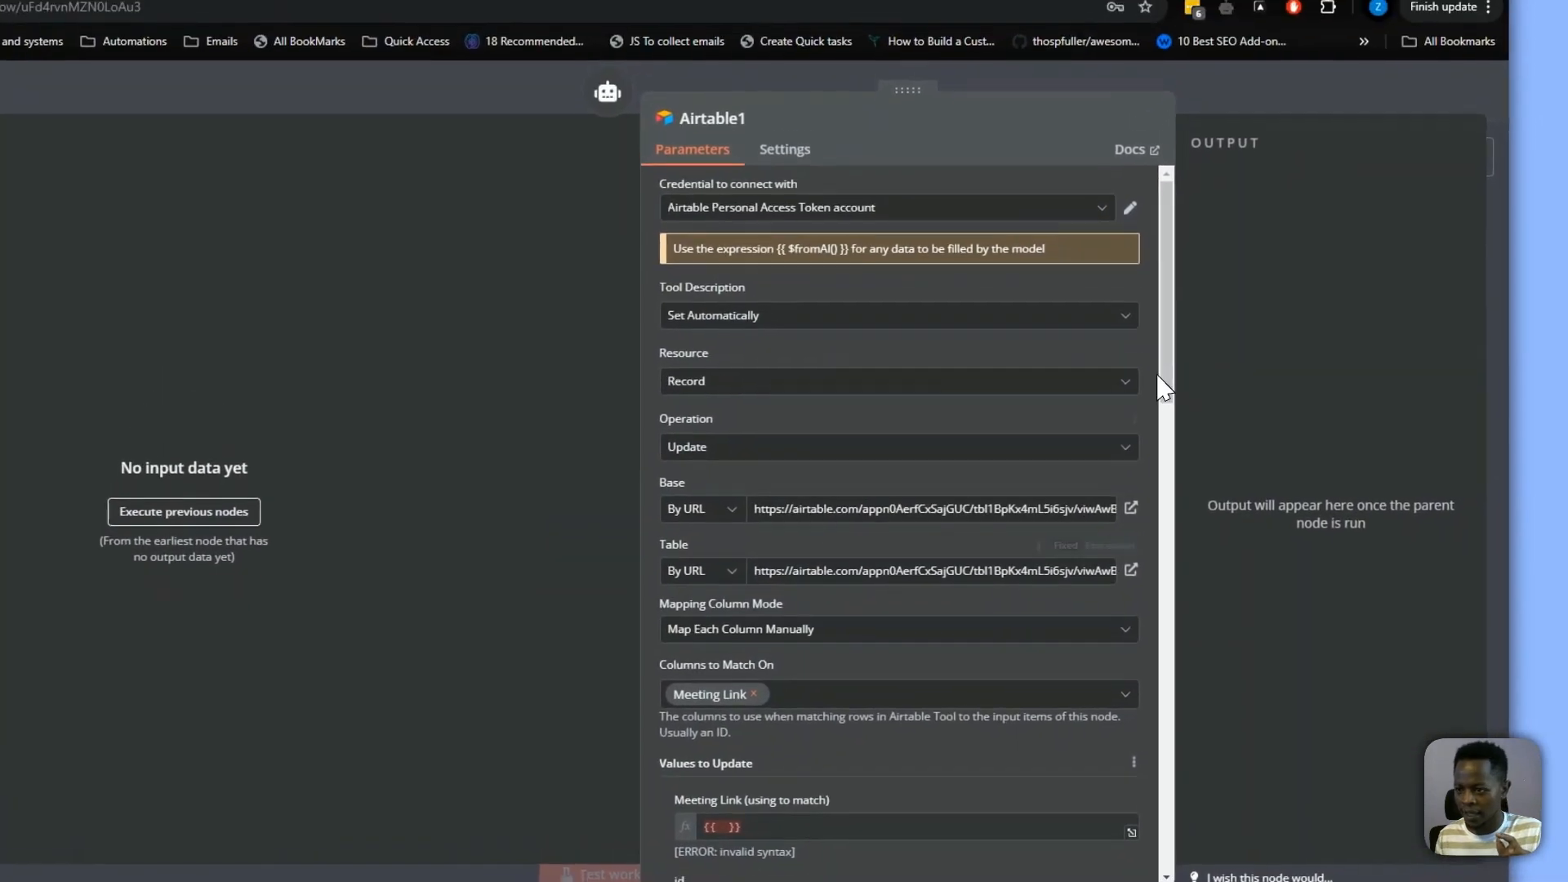
scroll(719, 326, "down", 6)
left_click(731, 277)
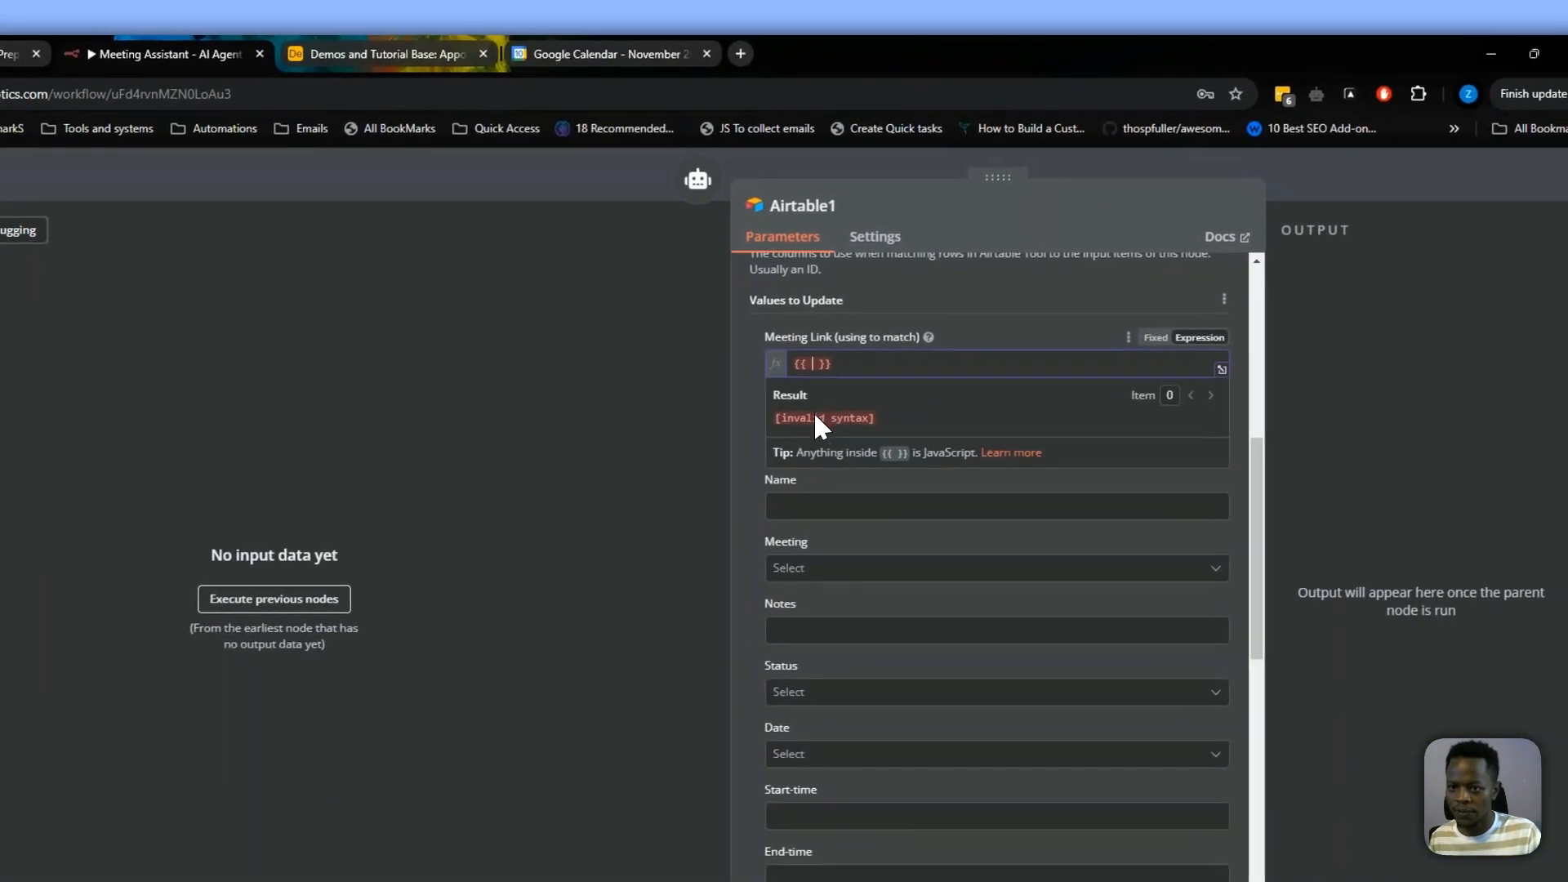
type("$fr")
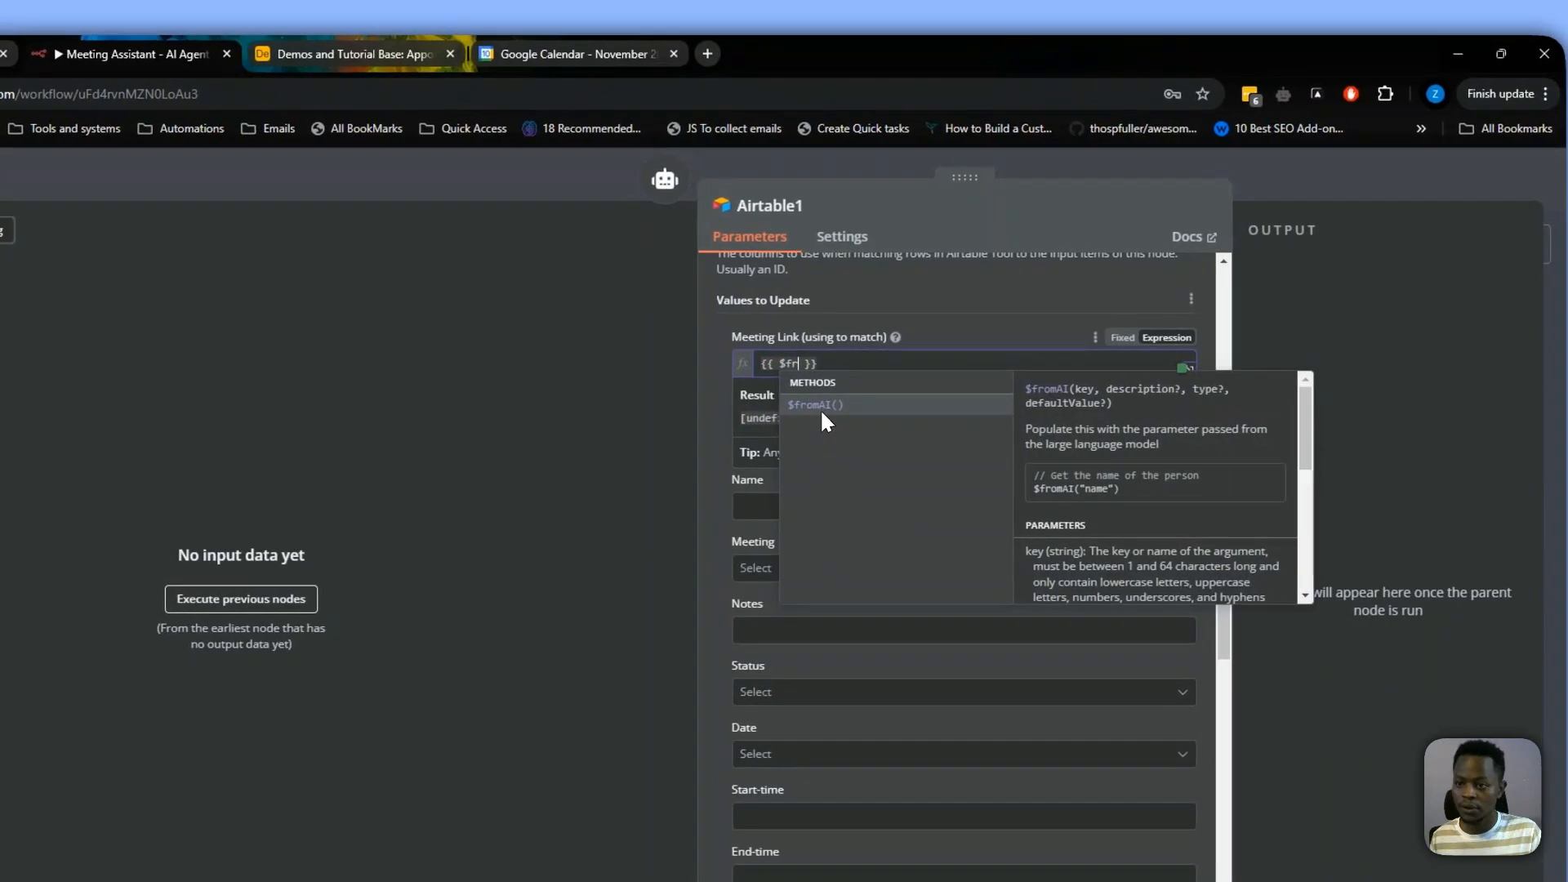
left_click(822, 406)
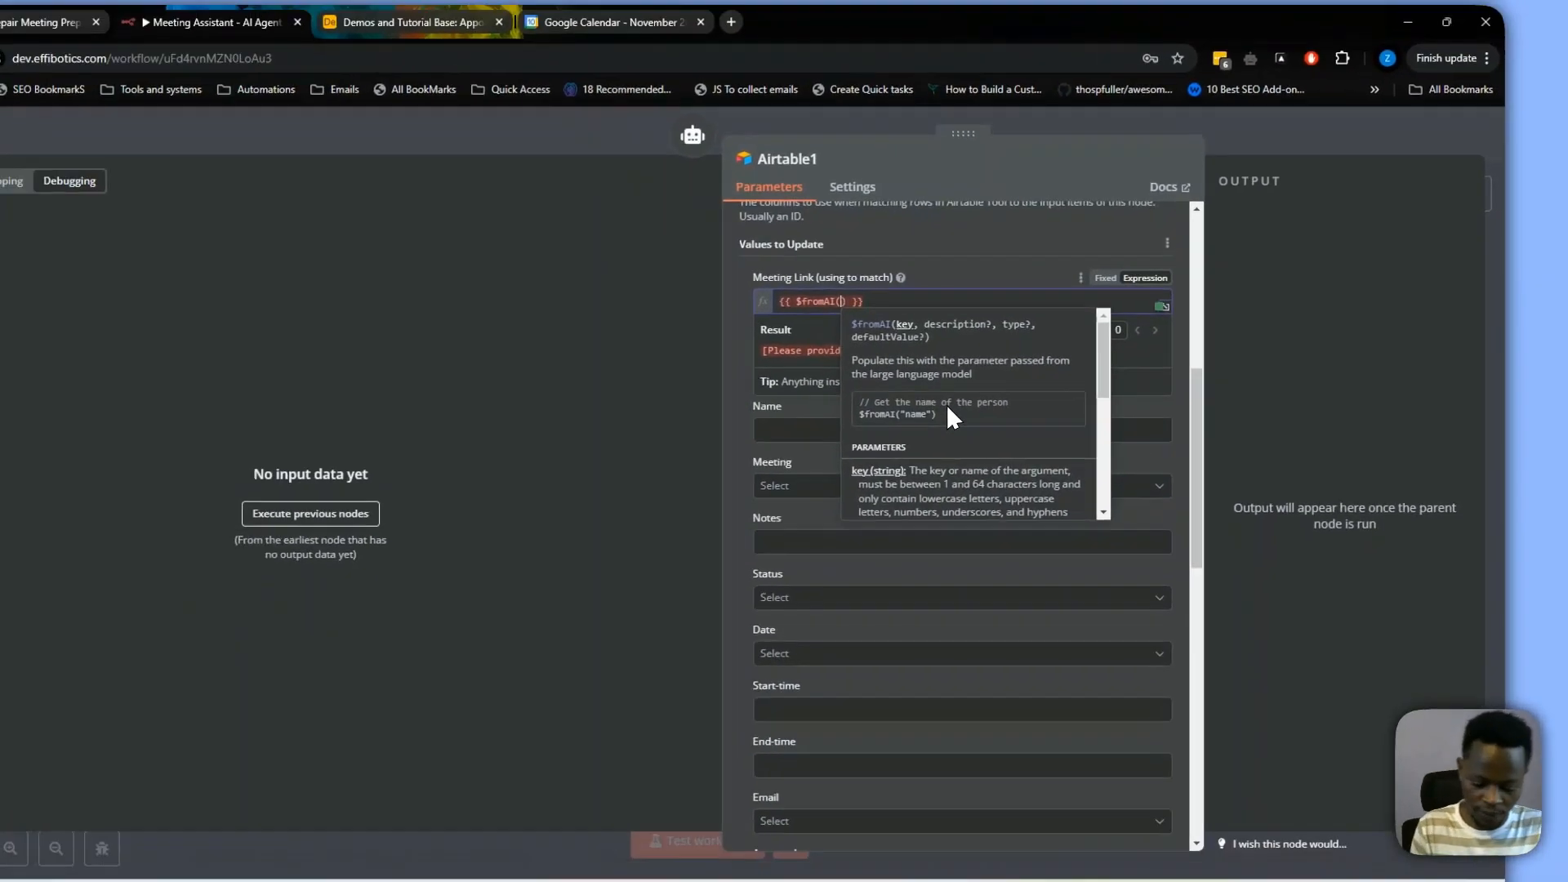
type("\"mee")
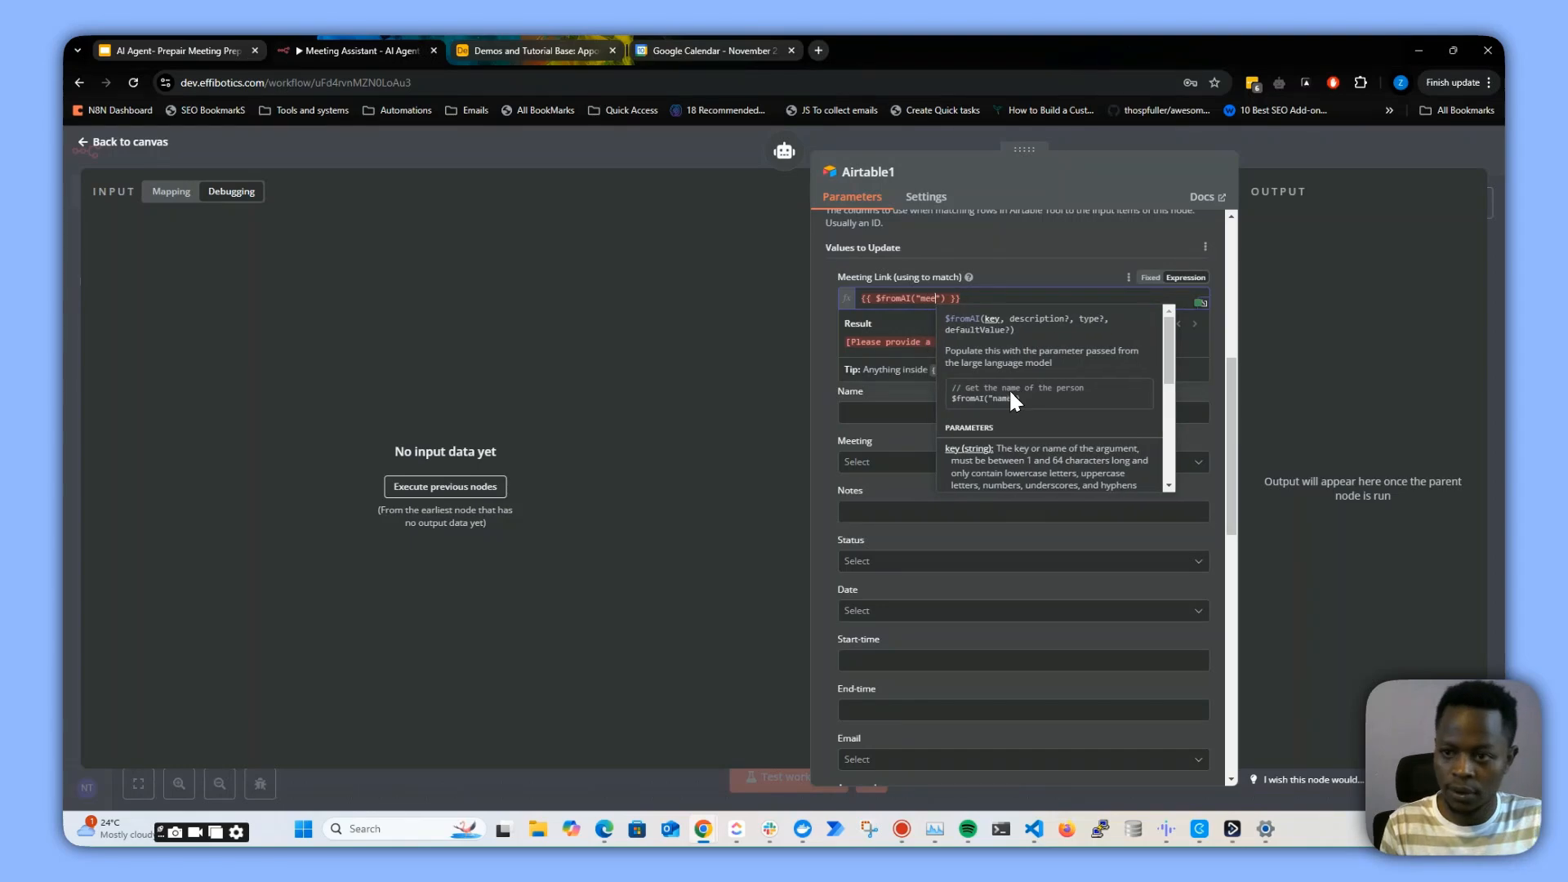
type("ting_")
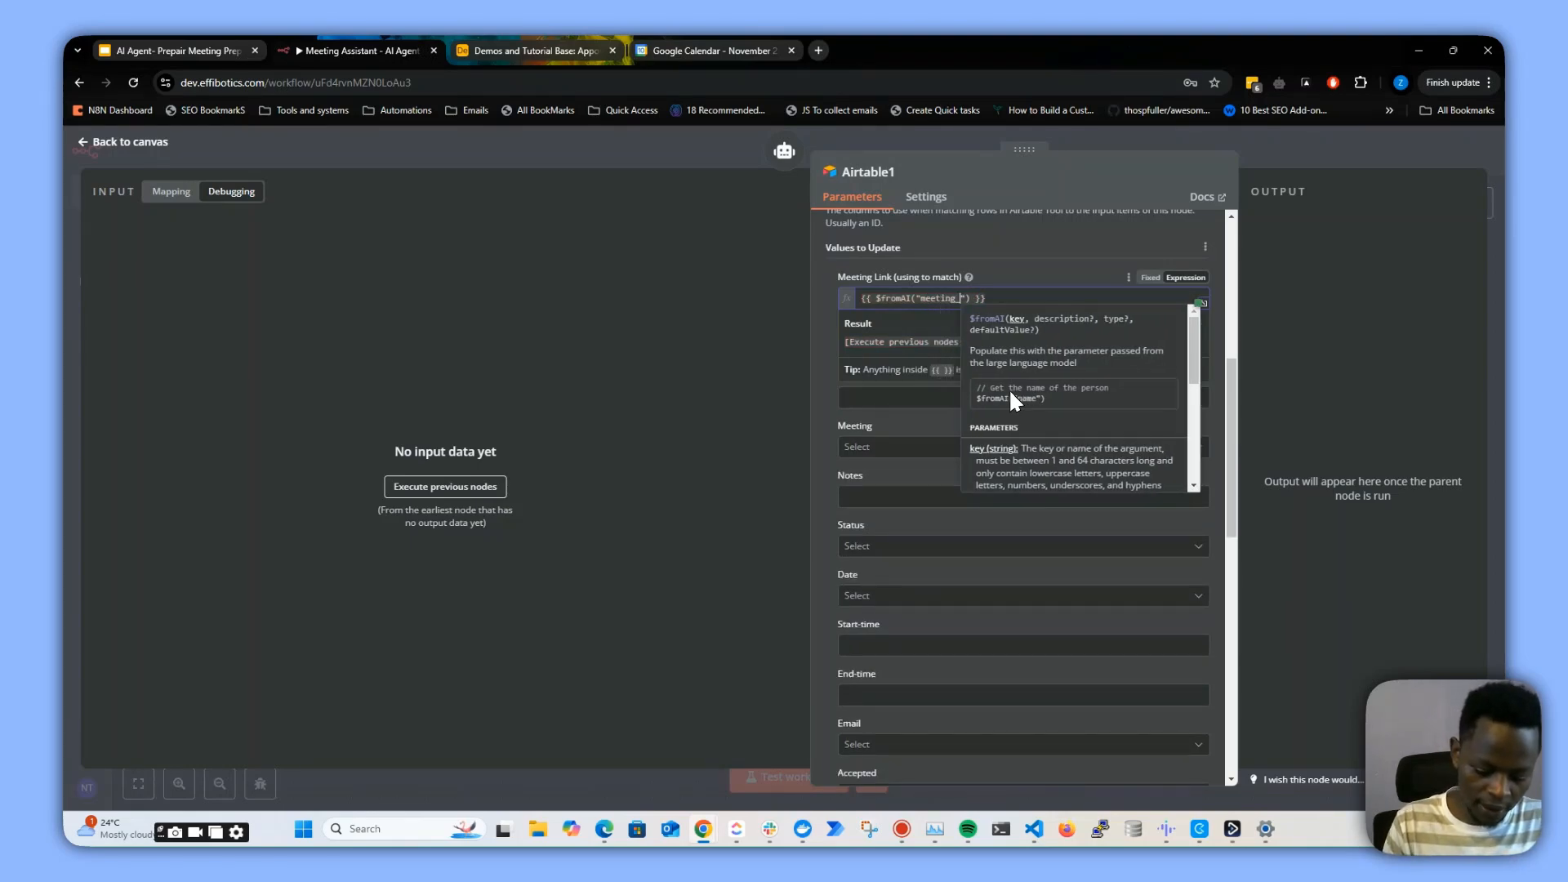
type("link")
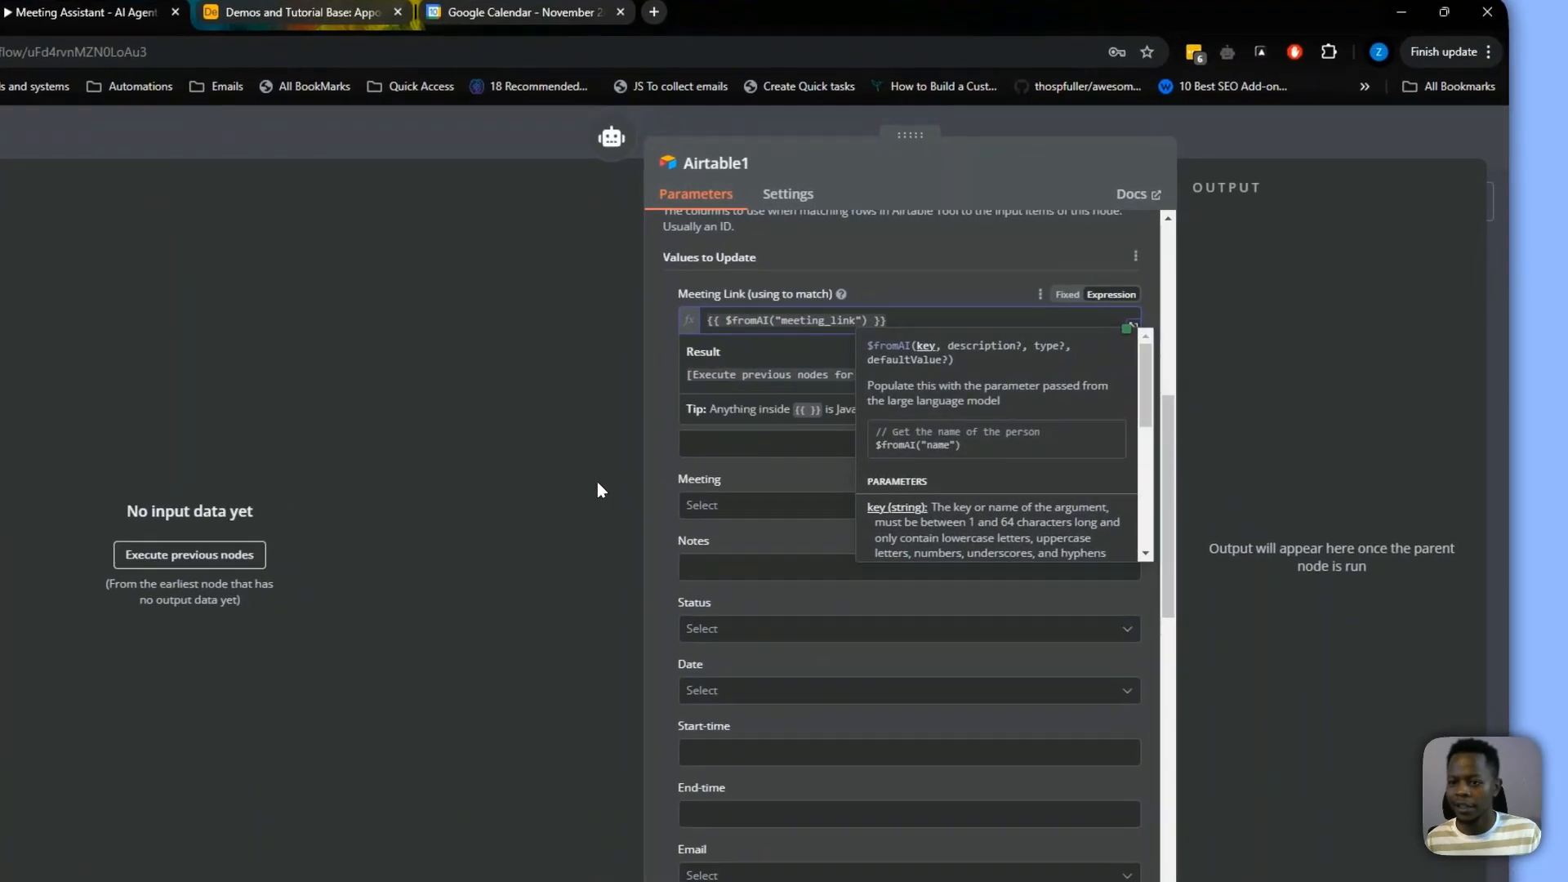
left_click(597, 490)
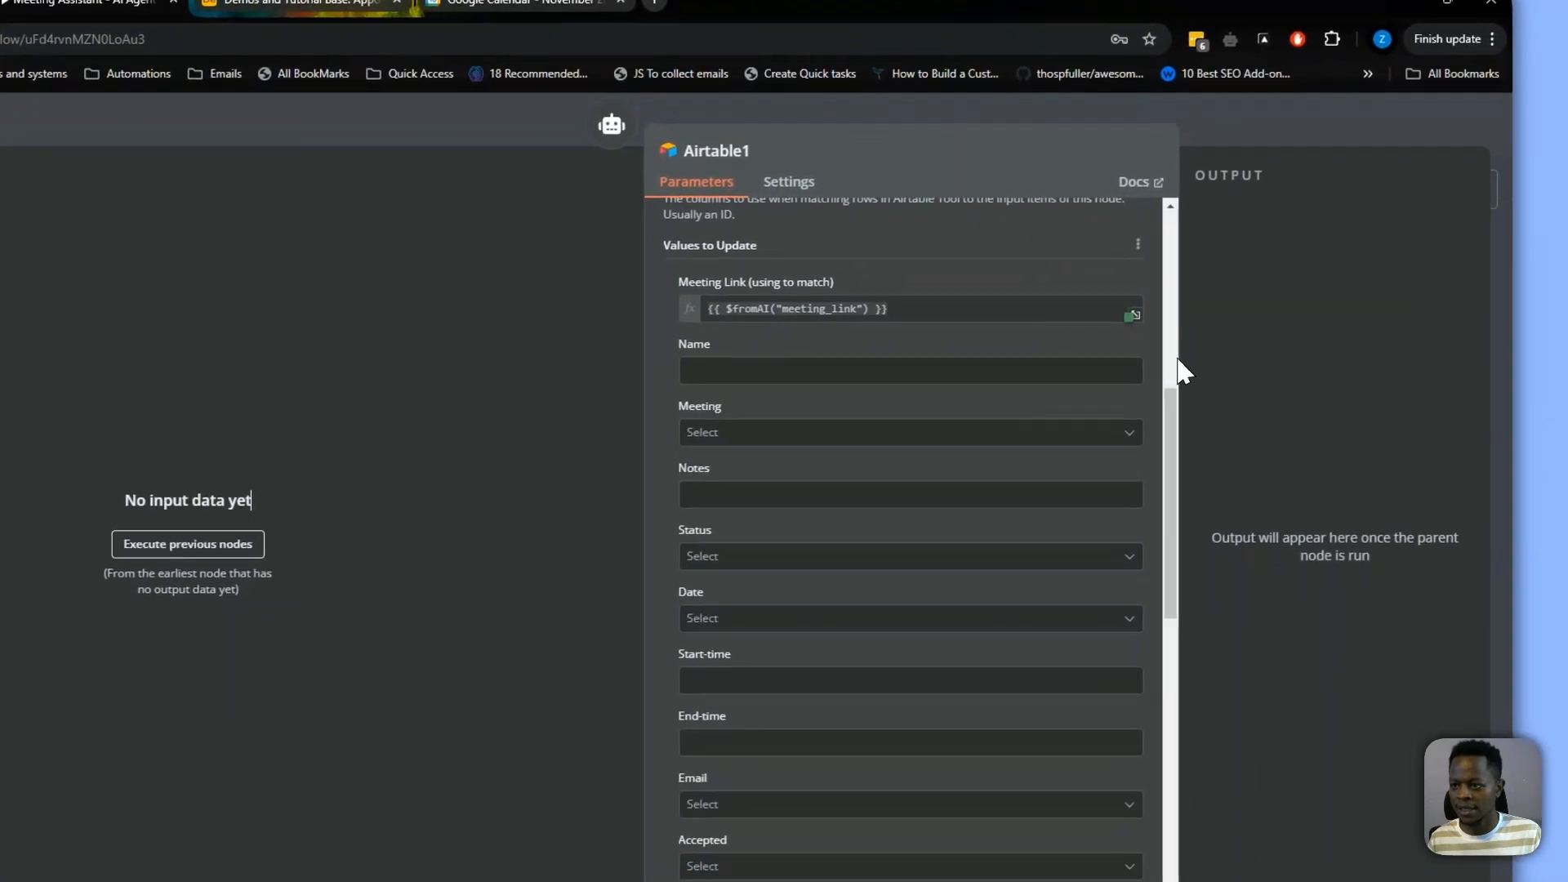
Set the Meeting_prep value to update to the expression {{ $fromAI("meeting_prep_notes") }}
left_click_drag(1170, 409, 1132, 658)
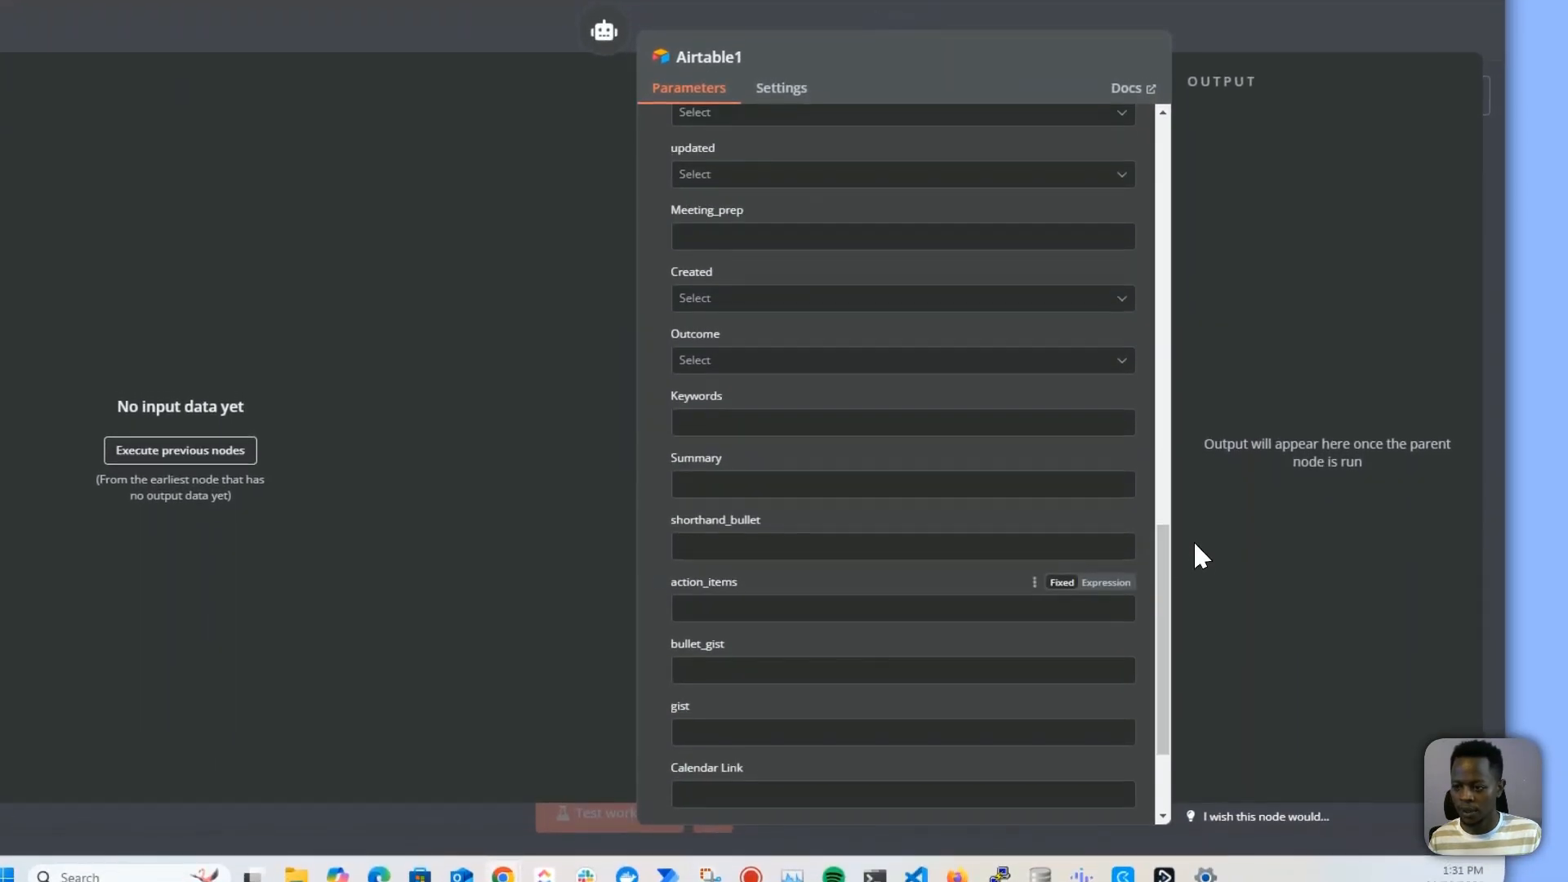
scroll(987, 652, "down", 2)
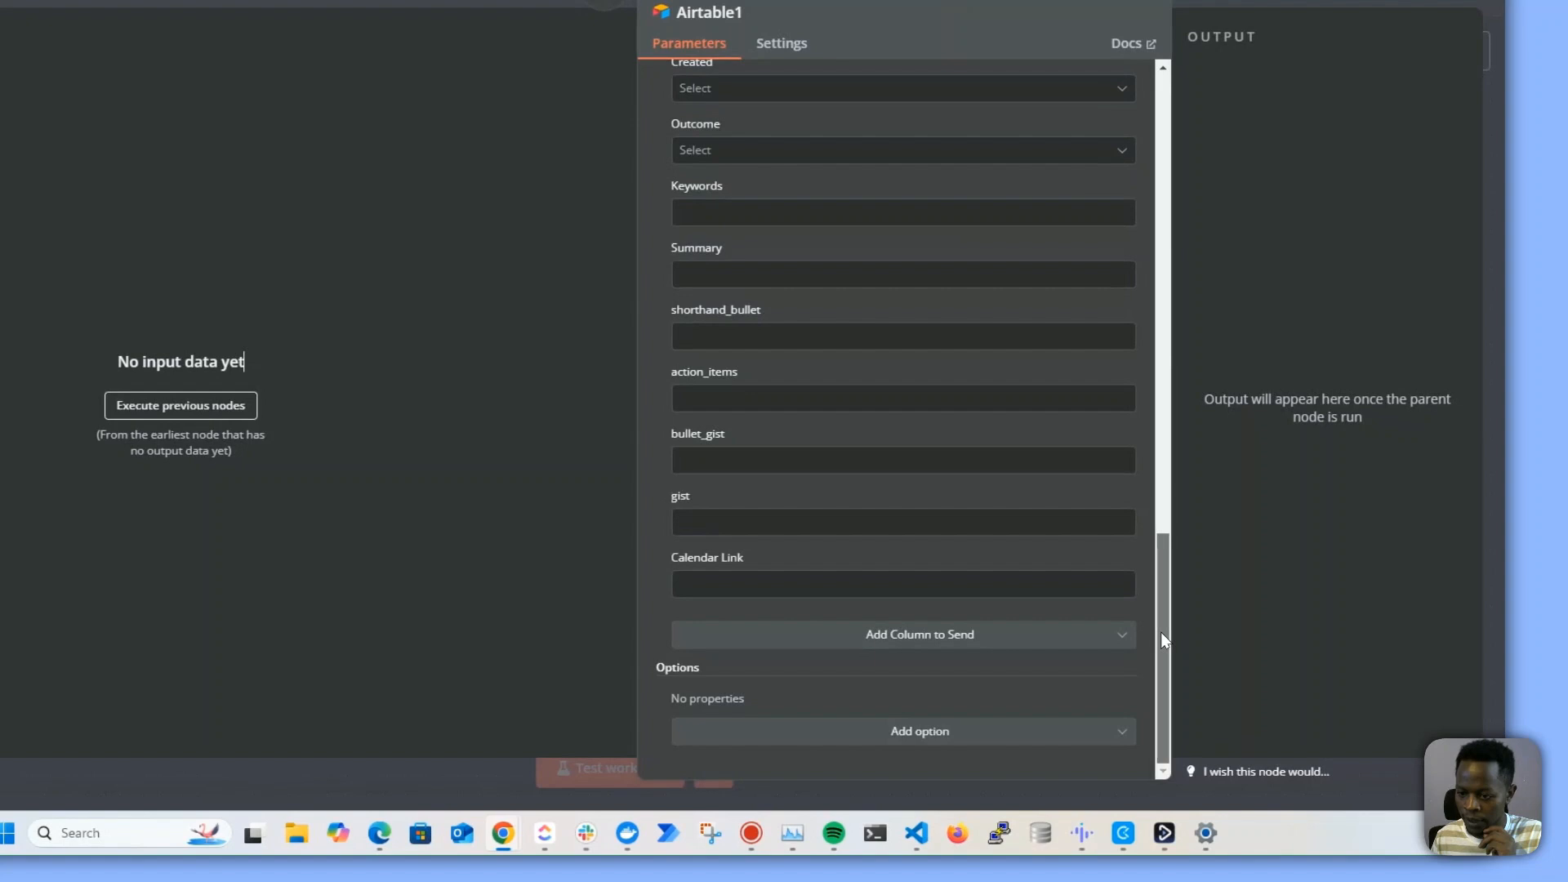
left_click_drag(1231, 669, 1159, 537)
left_click(730, 382)
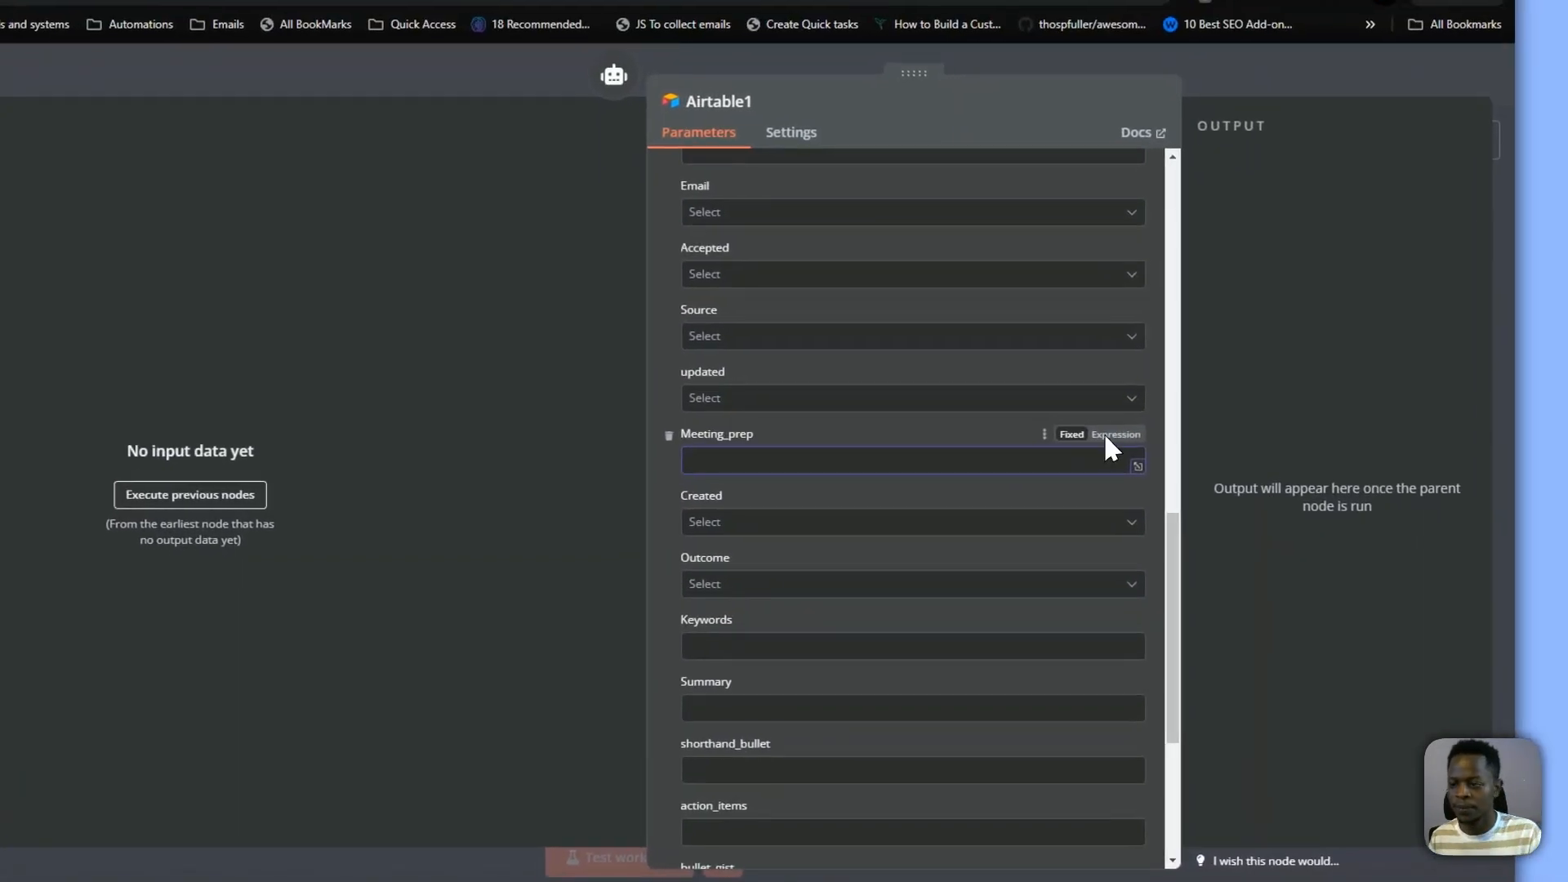
left_click(1194, 406)
type("{{$")
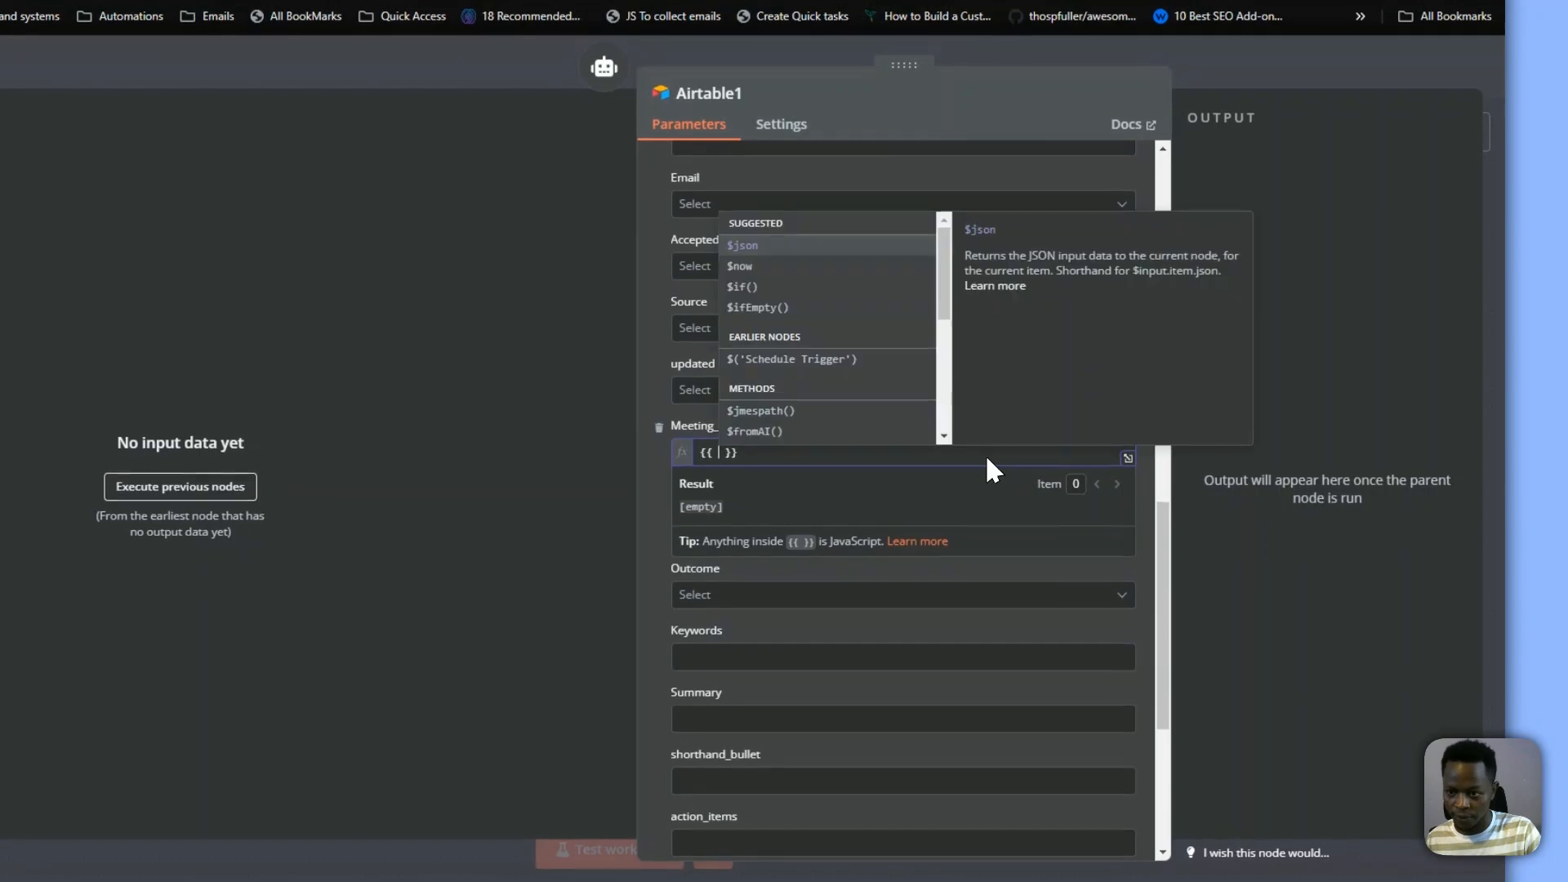
left_click(799, 437)
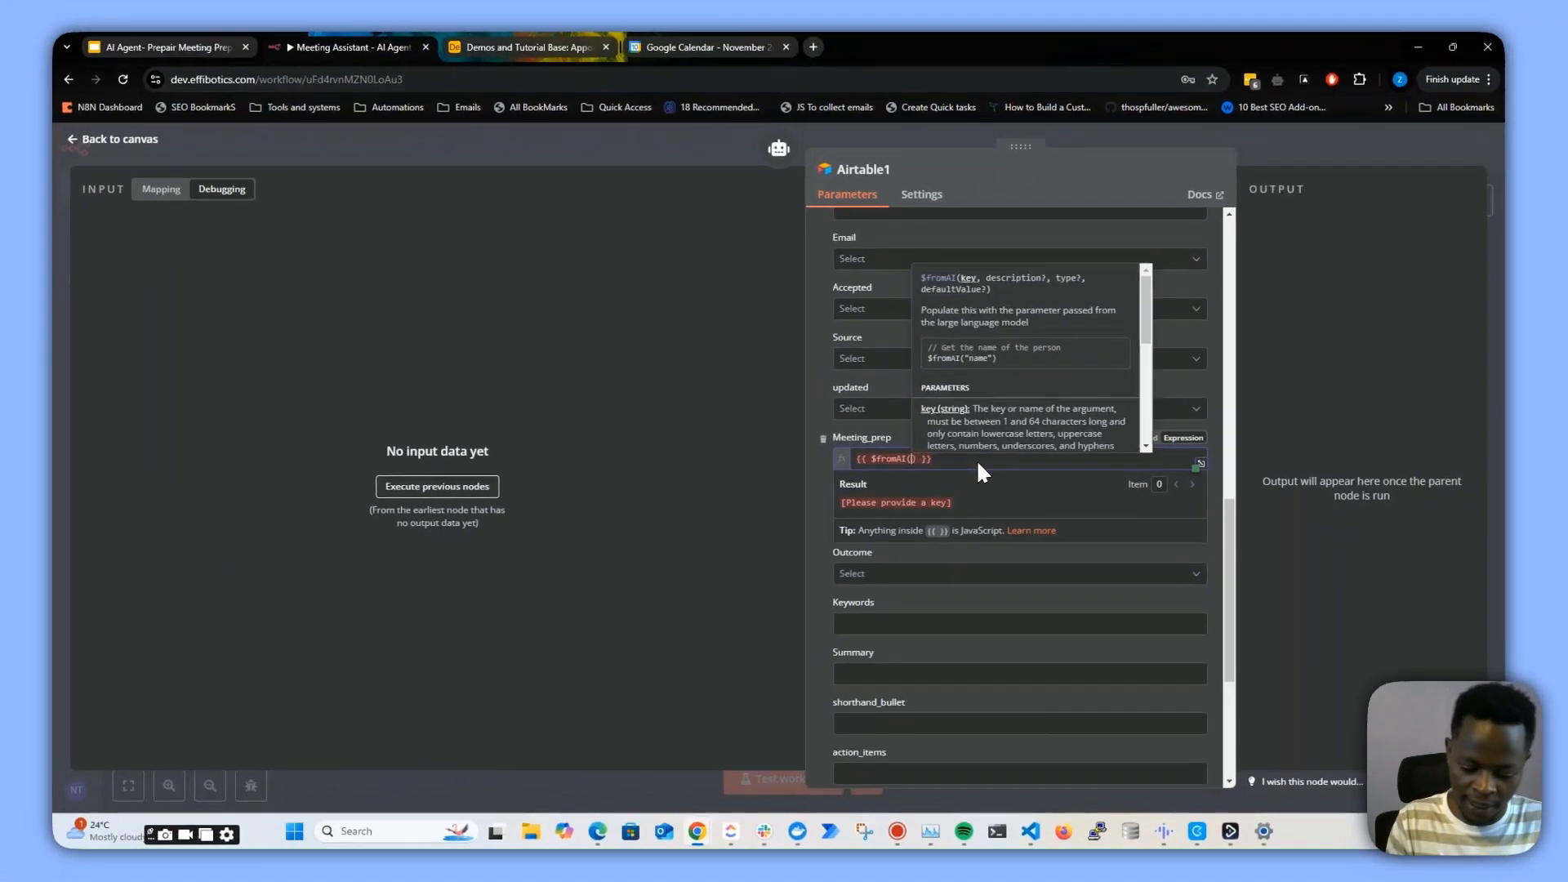
type("\"\"")
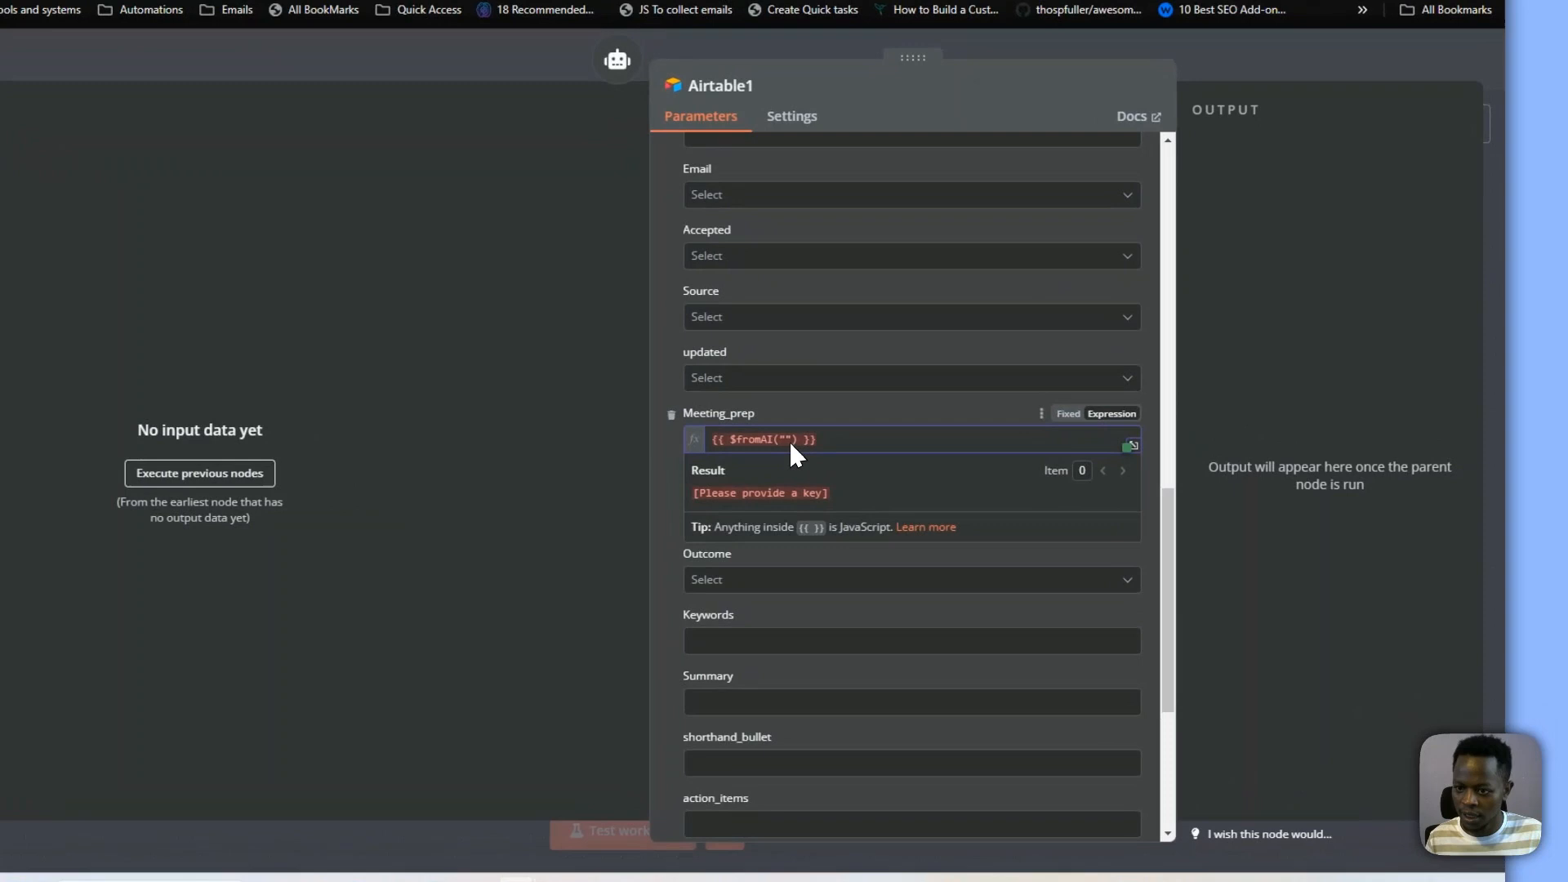
left_click(922, 459)
type("fmeet")
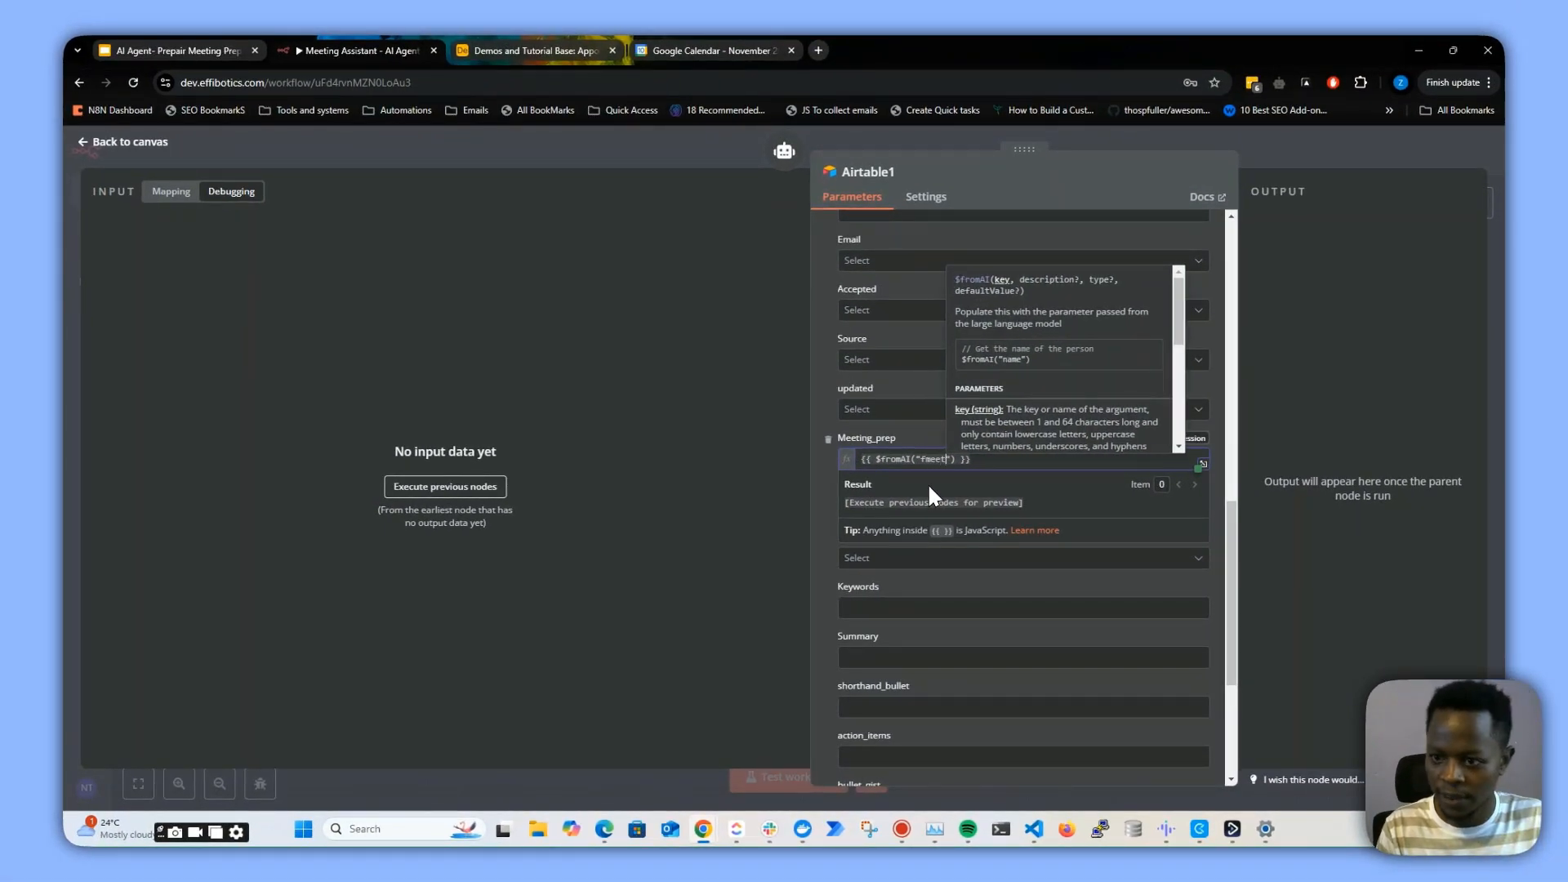
key("BackSpace")
key("BackSpace")
key("BackSpace")
key("BackSpace")
key("BackSpace")
type("meeting_p")
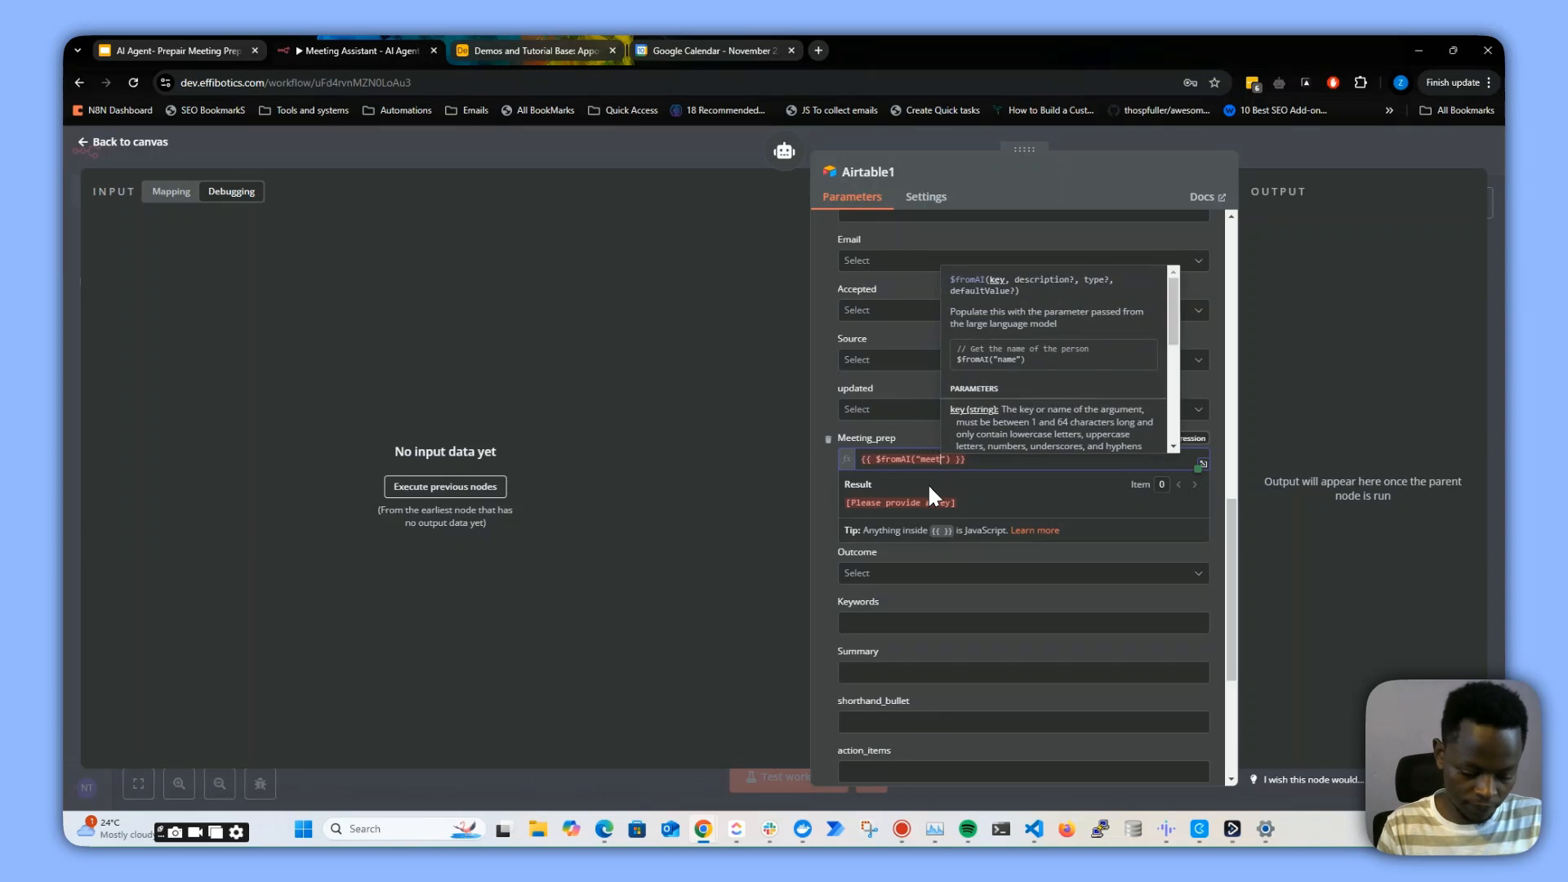
type("rep")
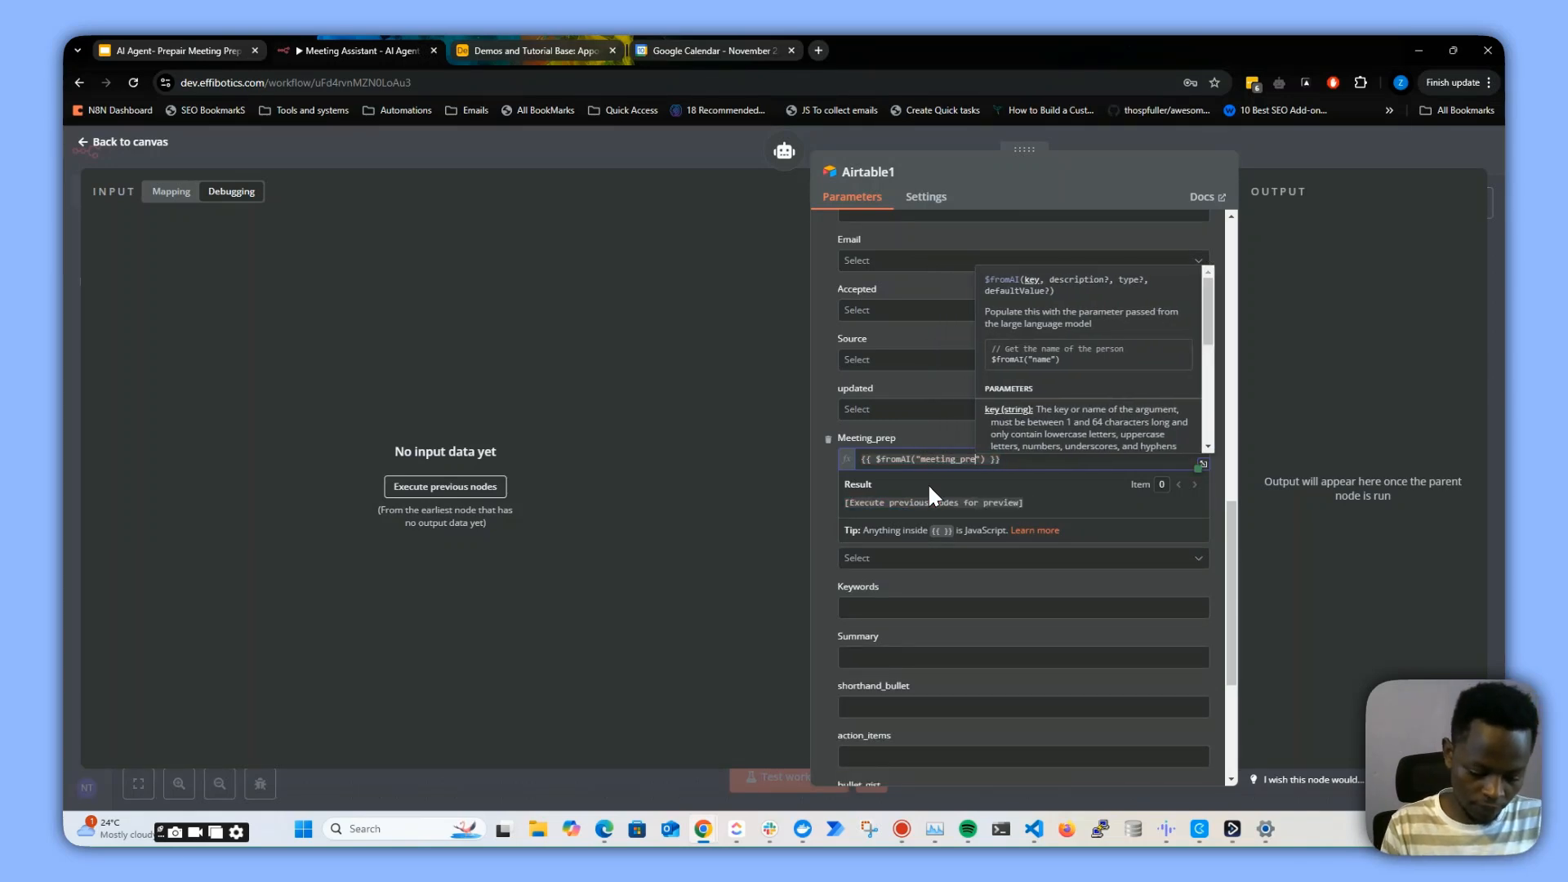
type("_notes")
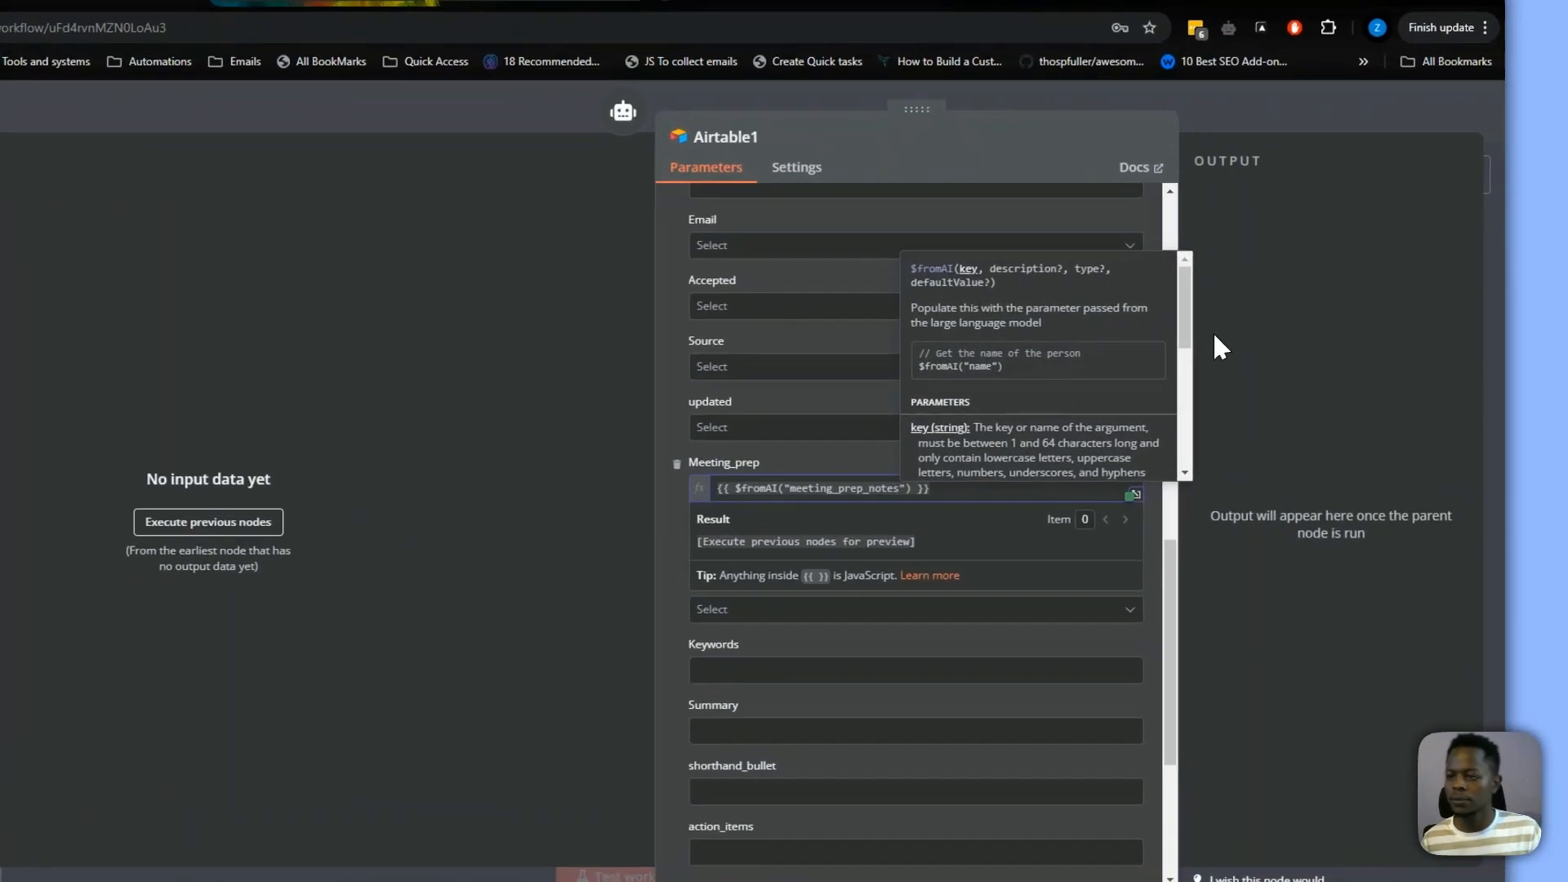
left_click(1319, 339)
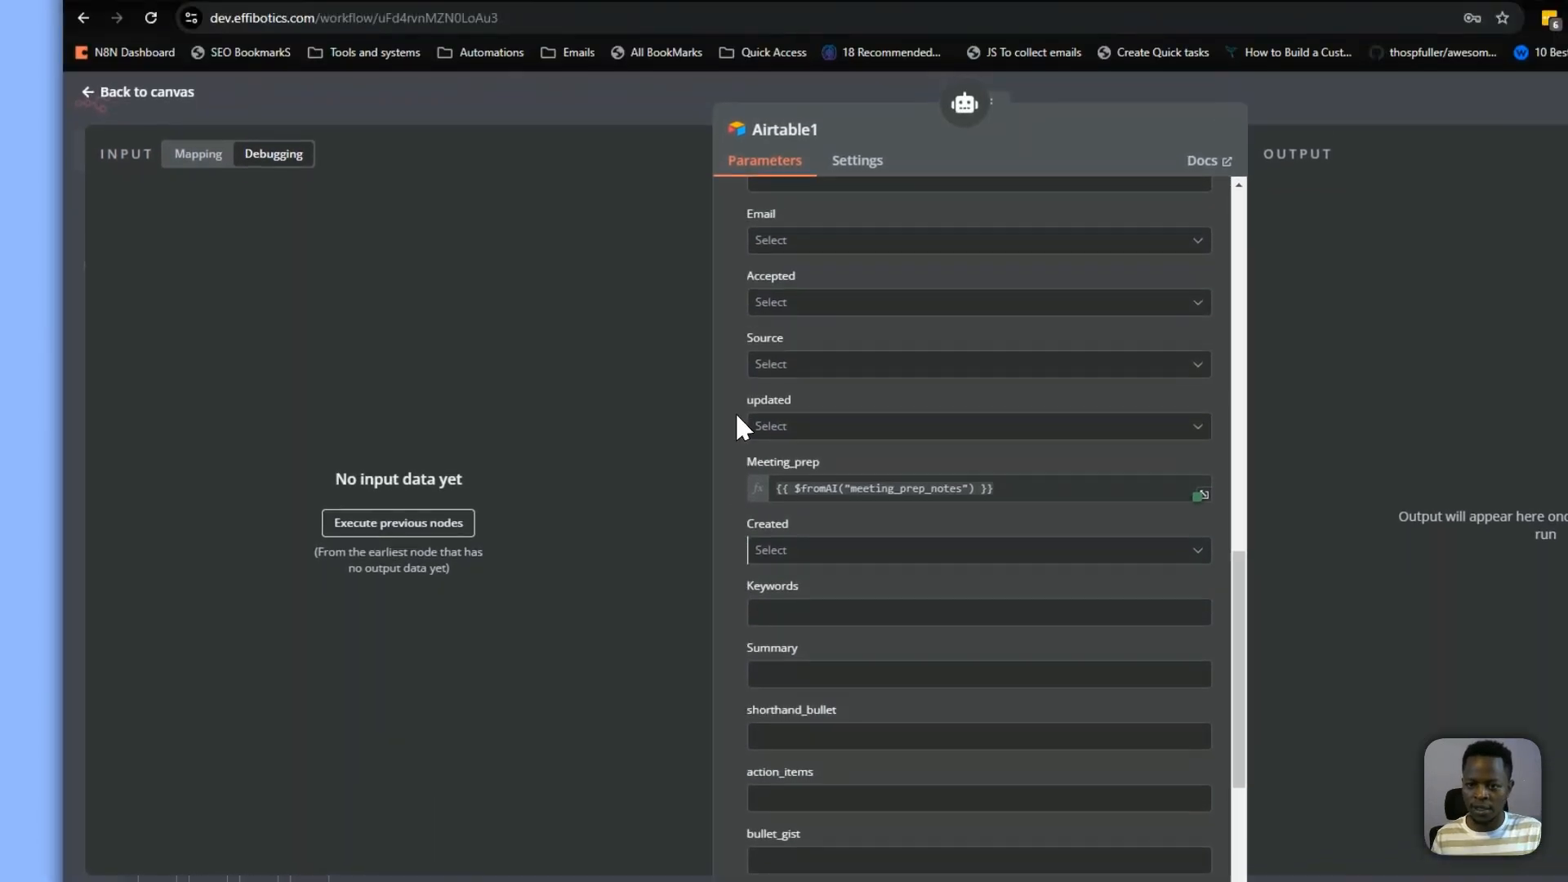
Remove the updated, Source, Accepted, Email and Keywords columns from the values to update
left_click(735, 402)
left_click(735, 340)
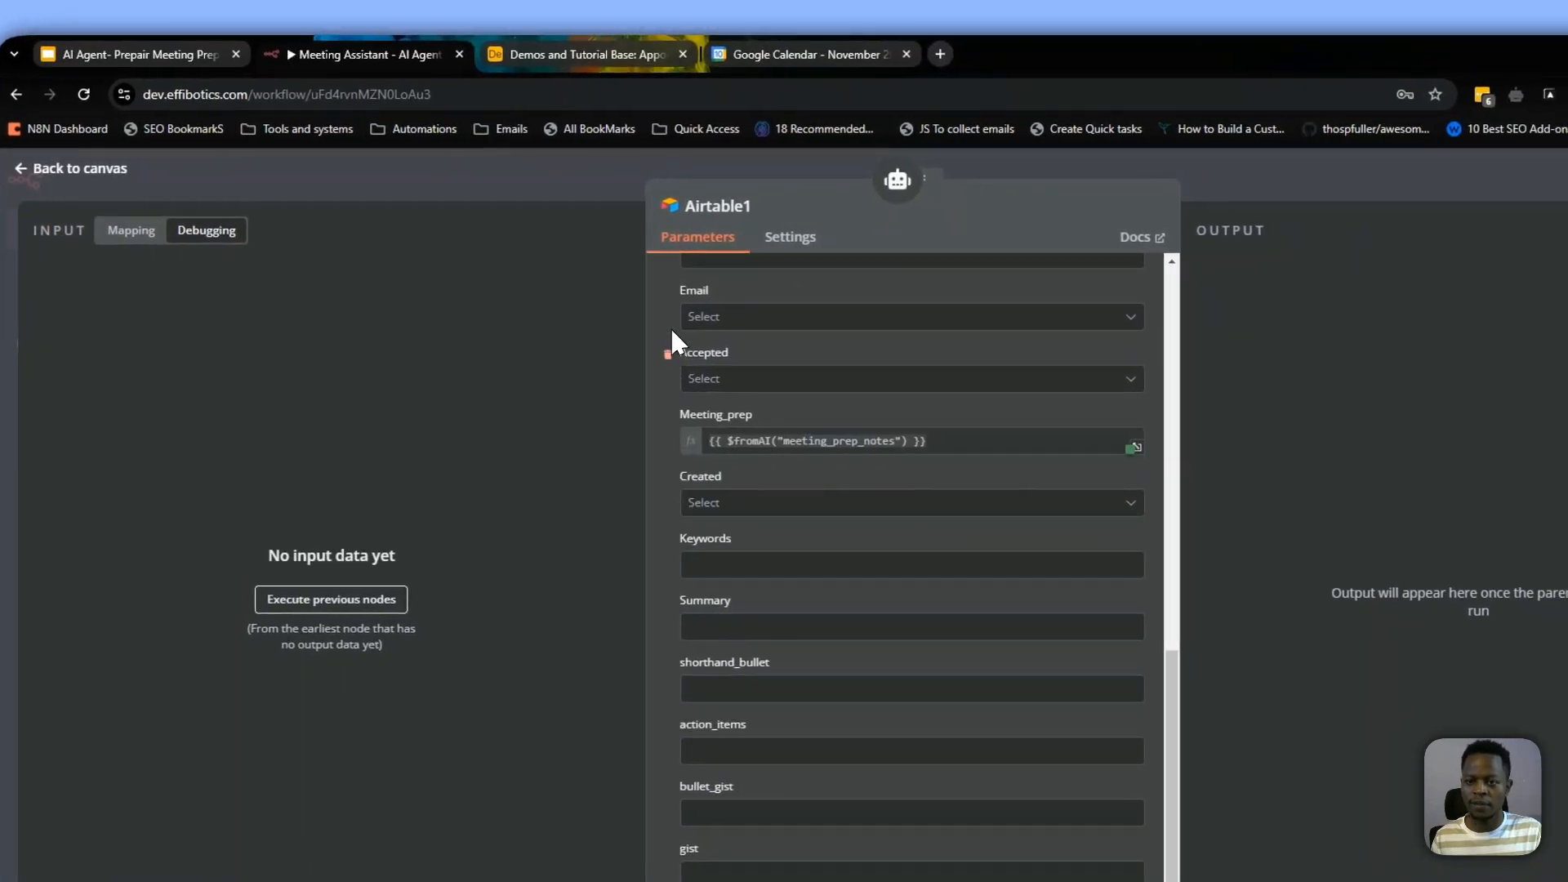
left_click(668, 355)
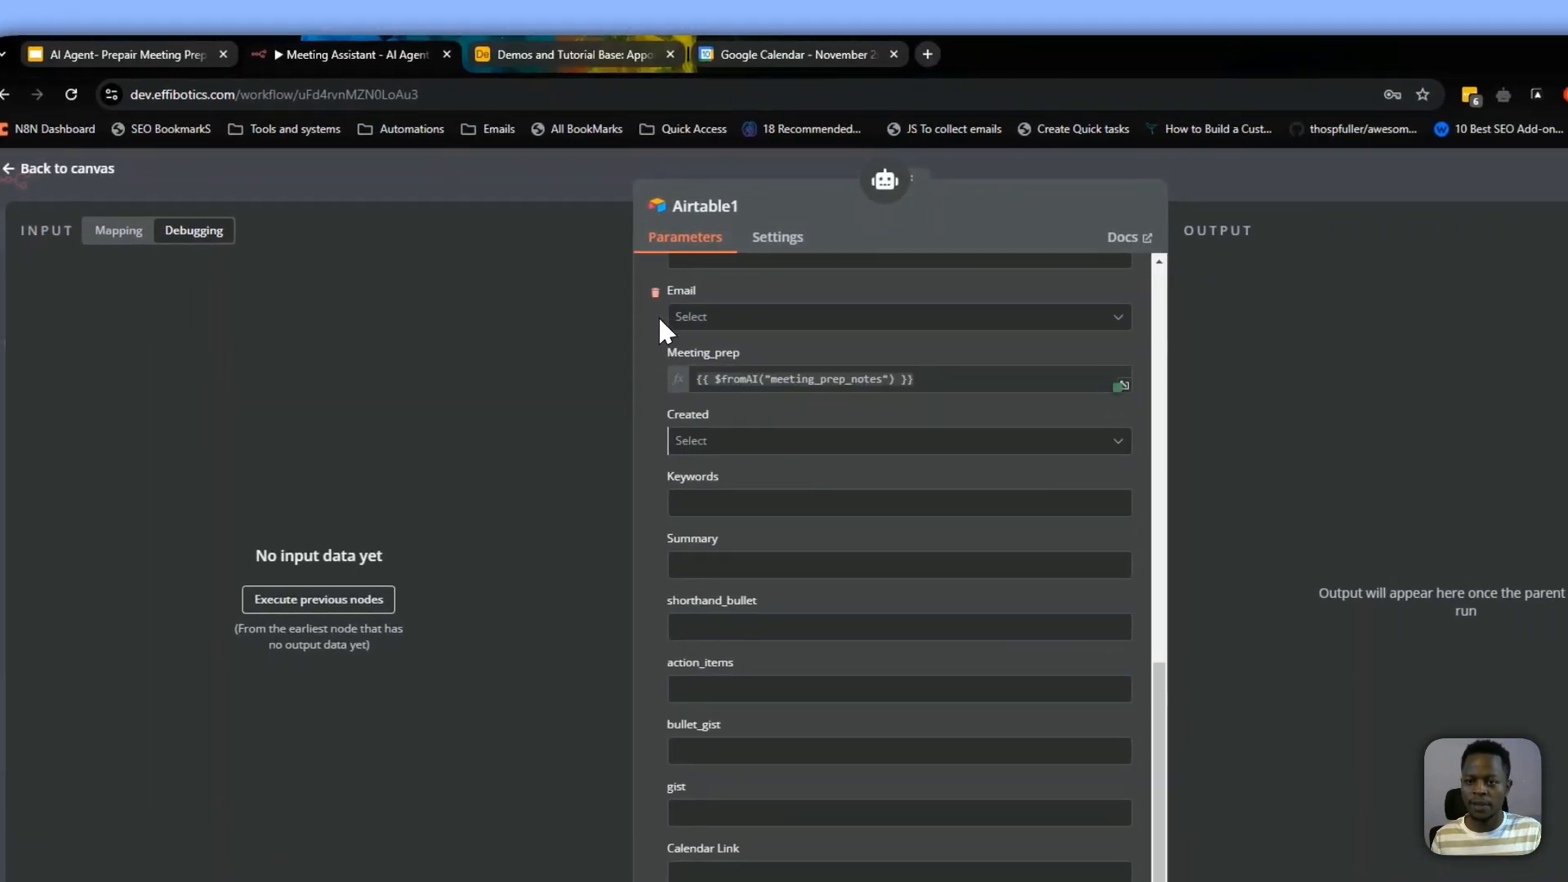
left_click(667, 293)
left_click(668, 406)
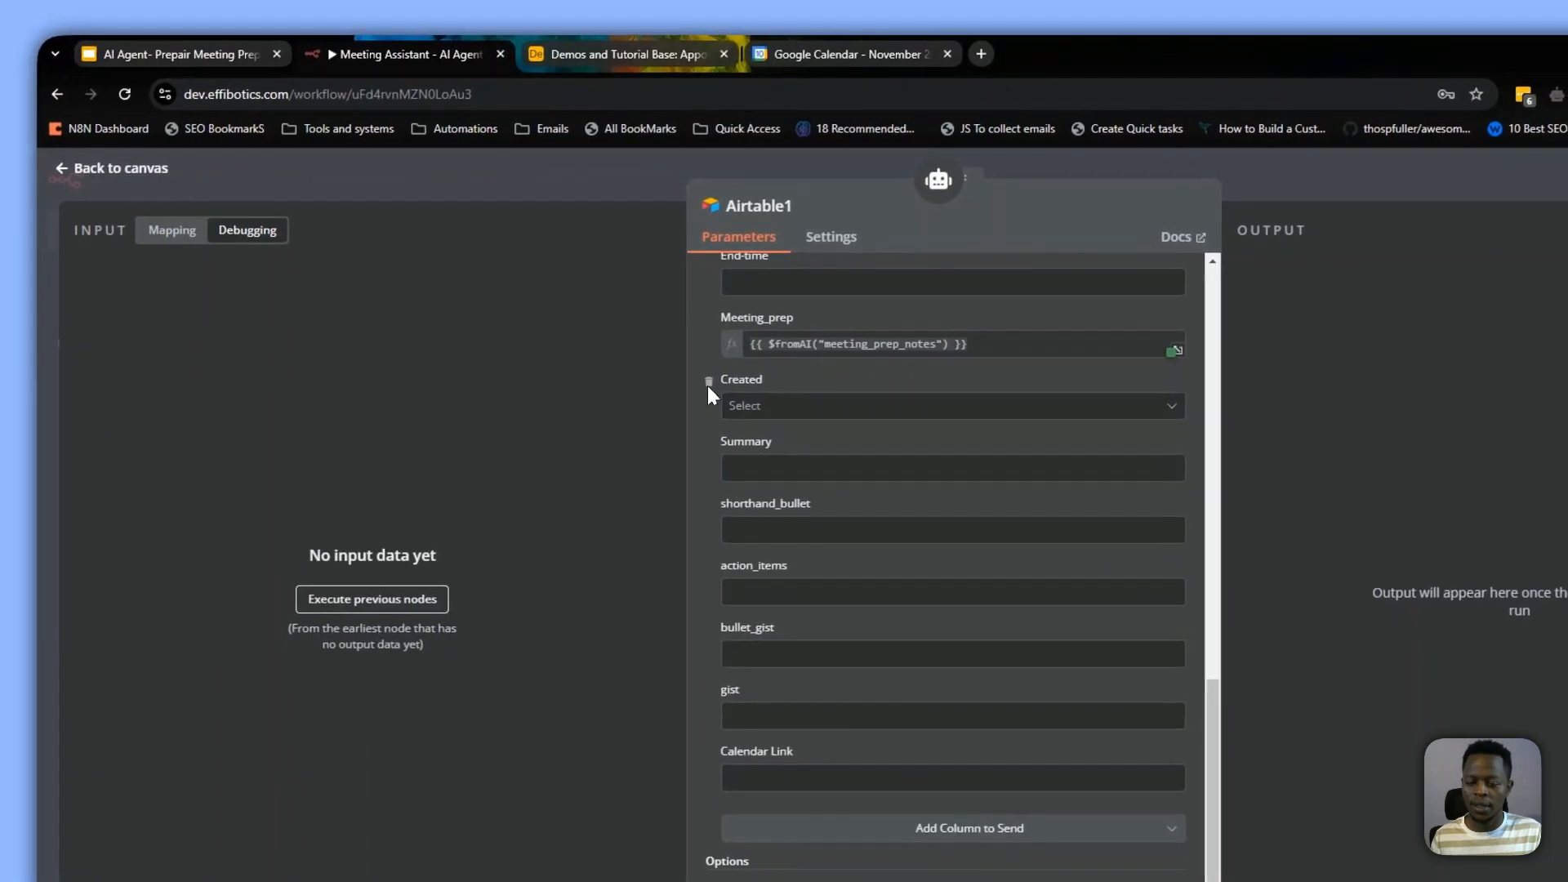
Remove the Created, Summary, shorthand_bullet, action_items, bullet_gist, gist and Calendar Link columns from the values to update
left_click(728, 378)
left_click(731, 441)
left_click(735, 443)
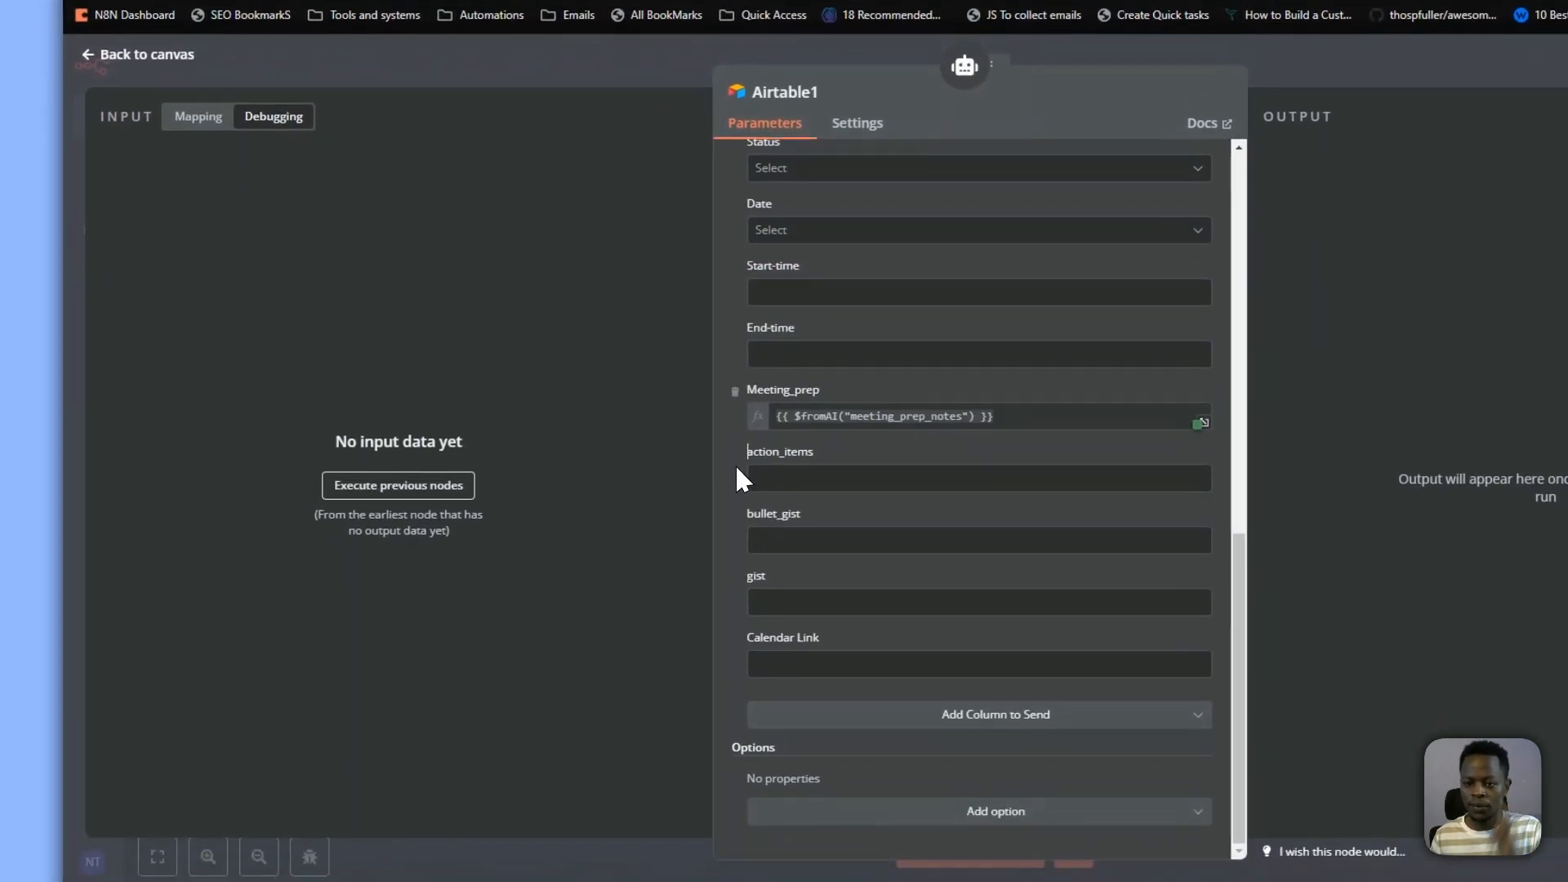
left_click(735, 447)
left_click(734, 455)
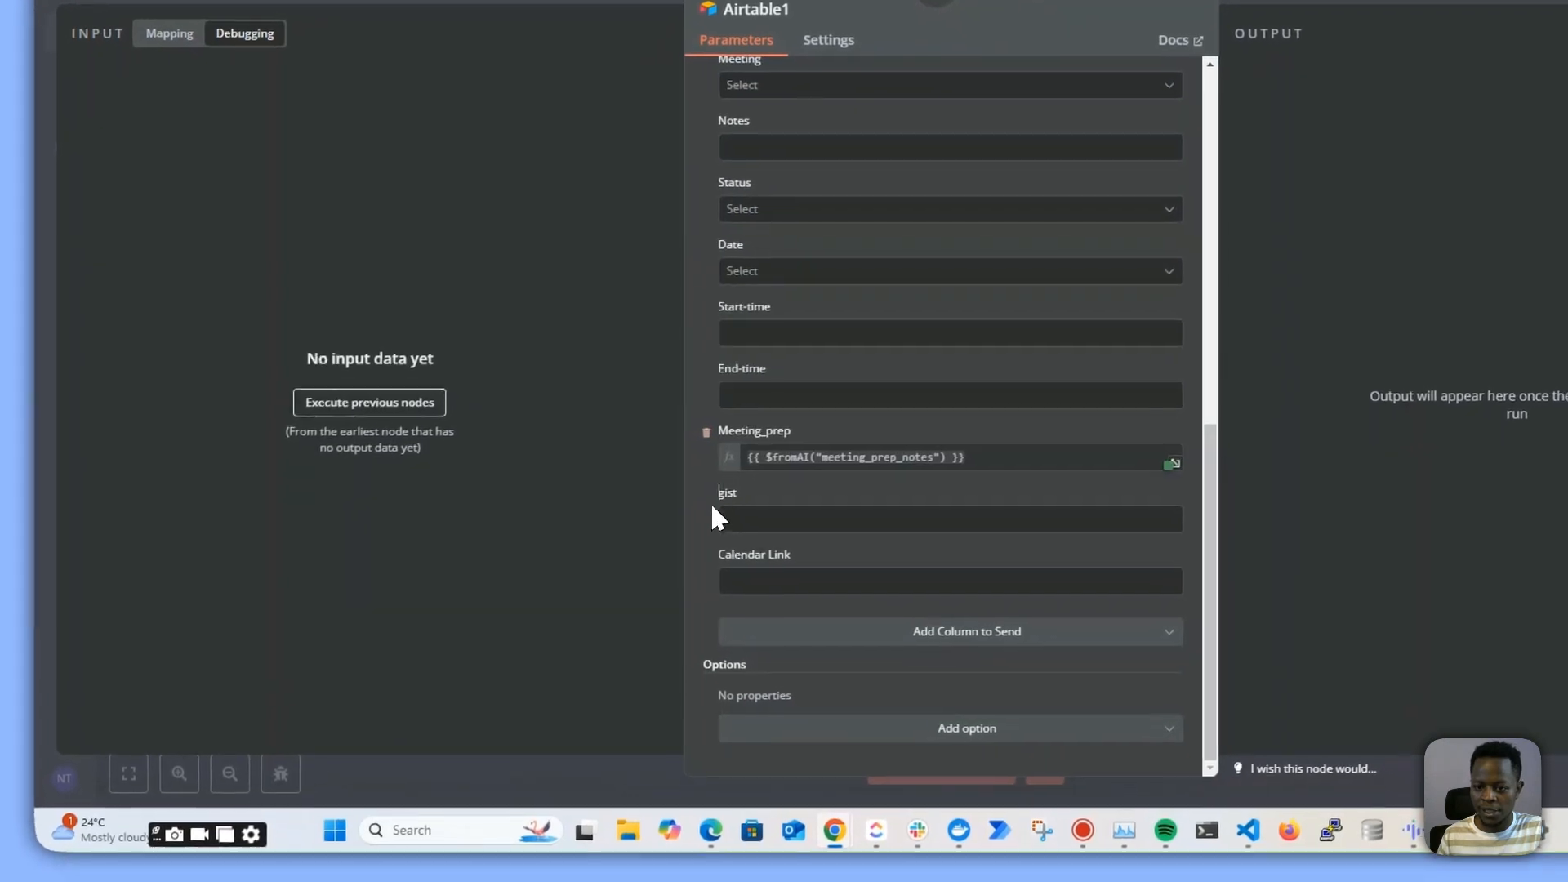
left_click(736, 490)
left_click(735, 546)
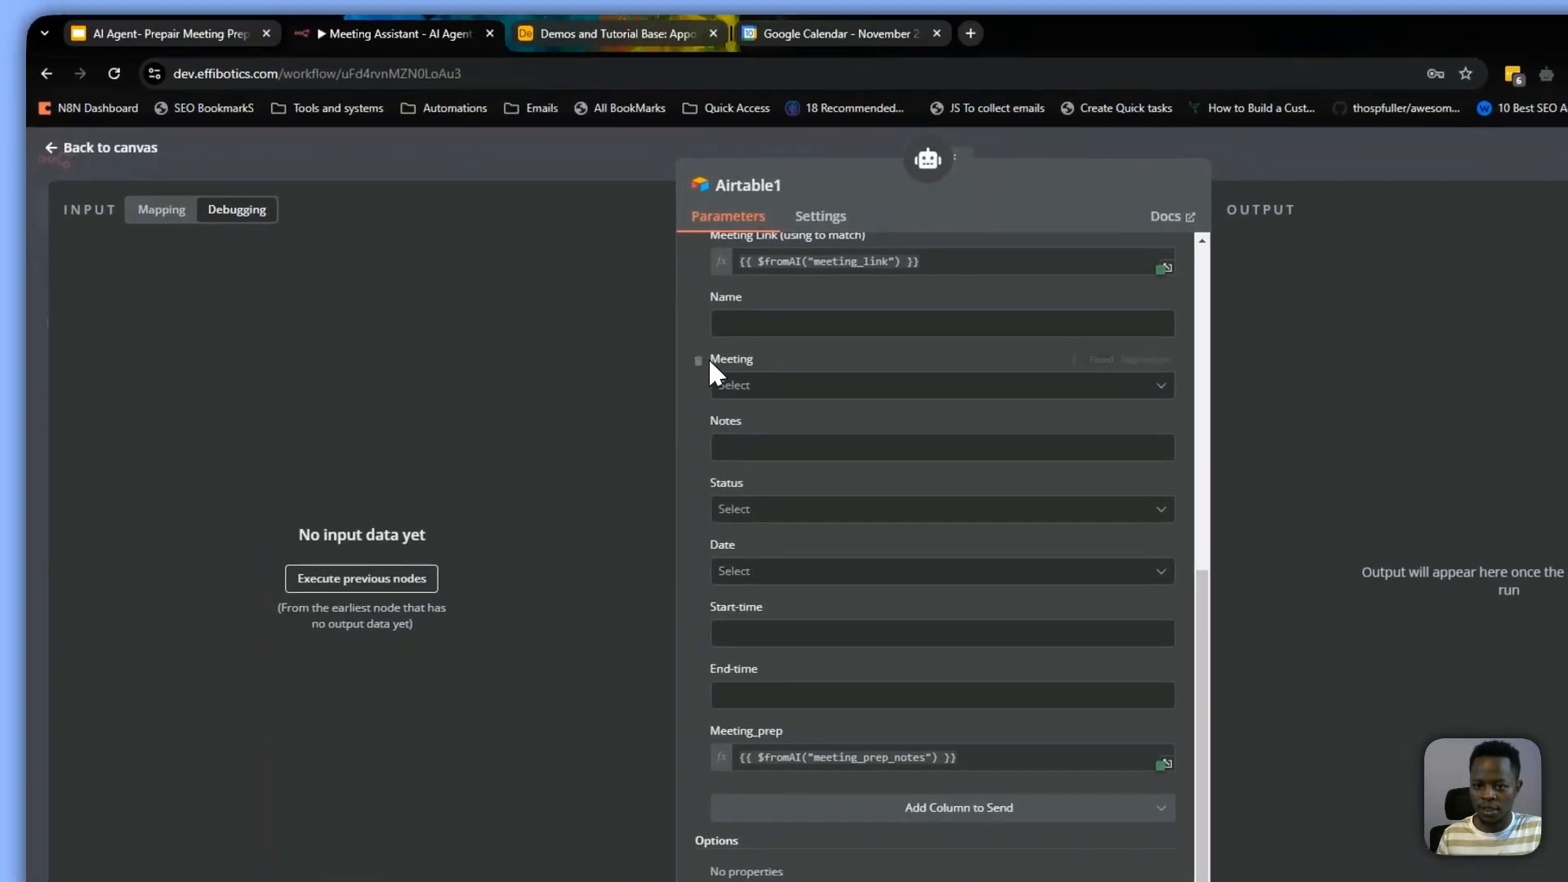
Remove the Name, Meeting, Notes, Status, Date, Start-time and End-time columns from the values to update and return to the canvas
left_click(701, 208)
left_click(709, 381)
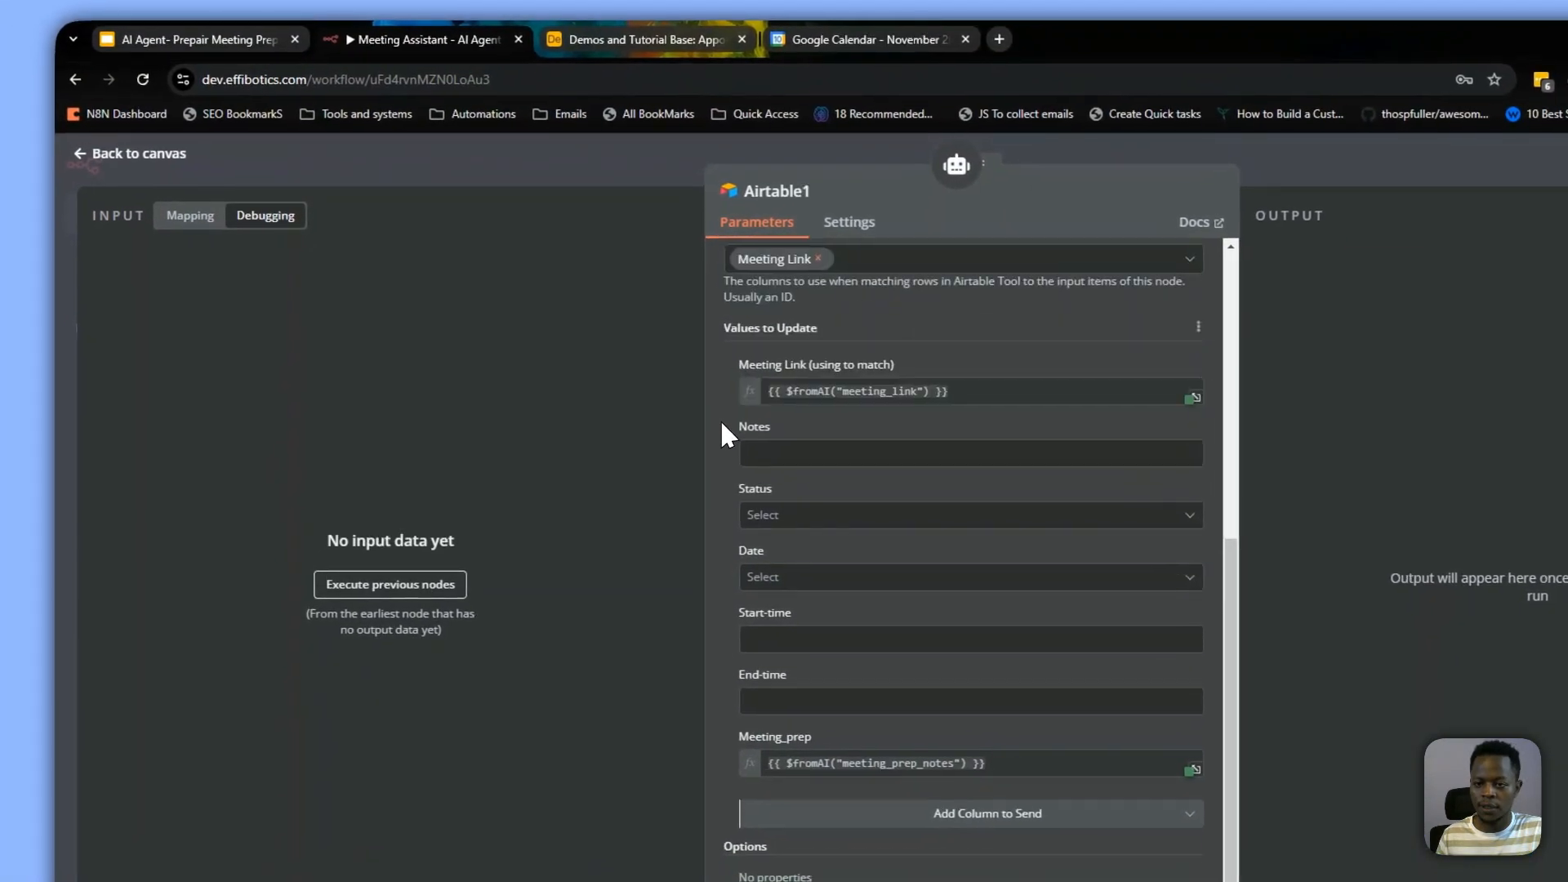
left_click(710, 382)
left_click(736, 419)
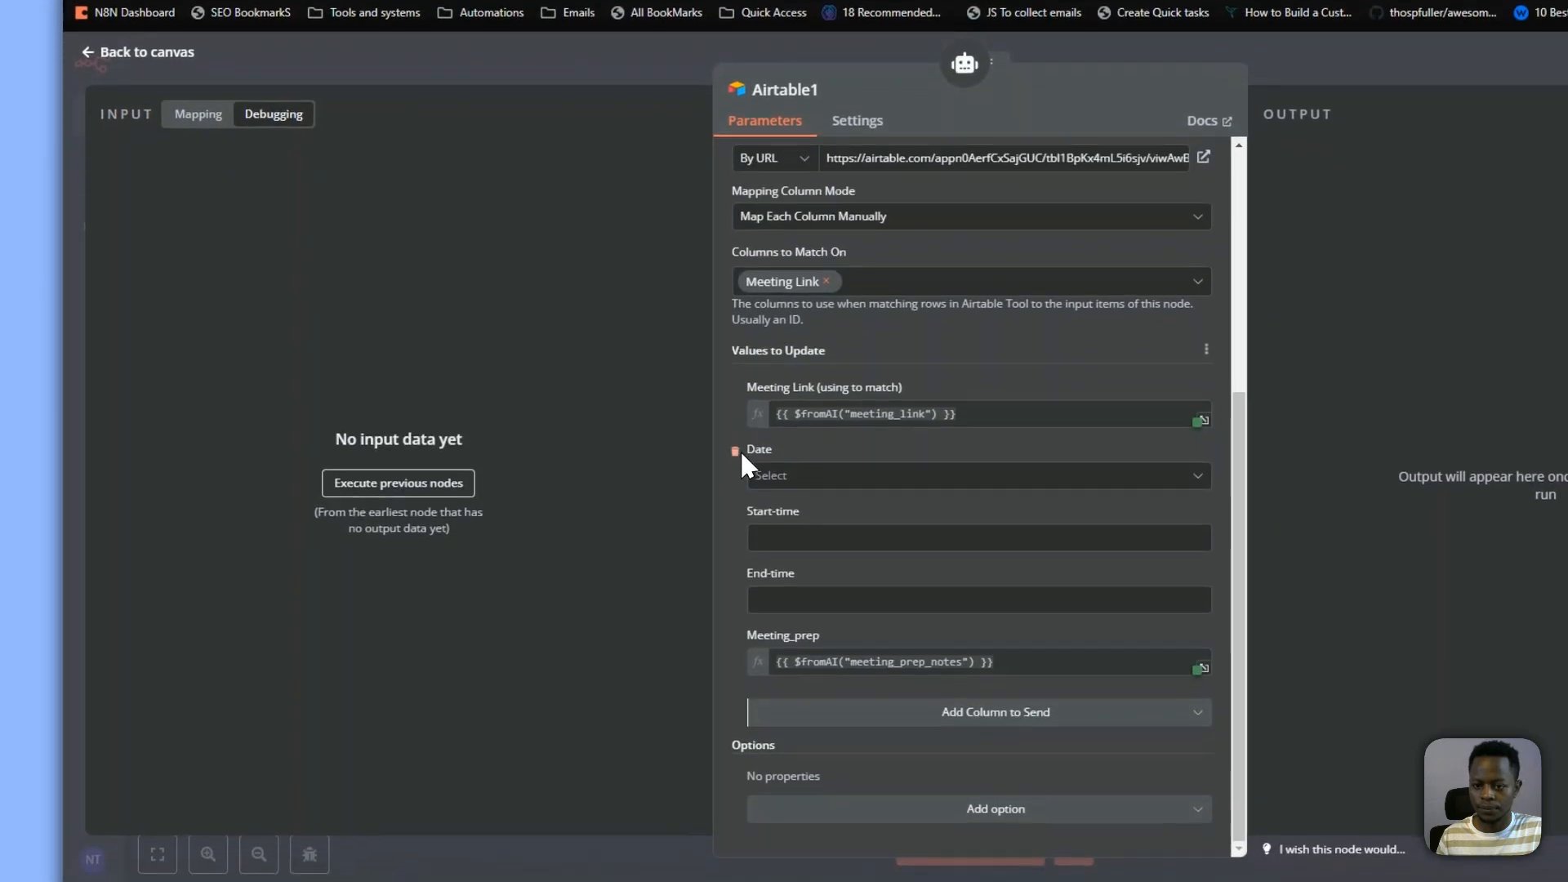
left_click(735, 480)
left_click(735, 541)
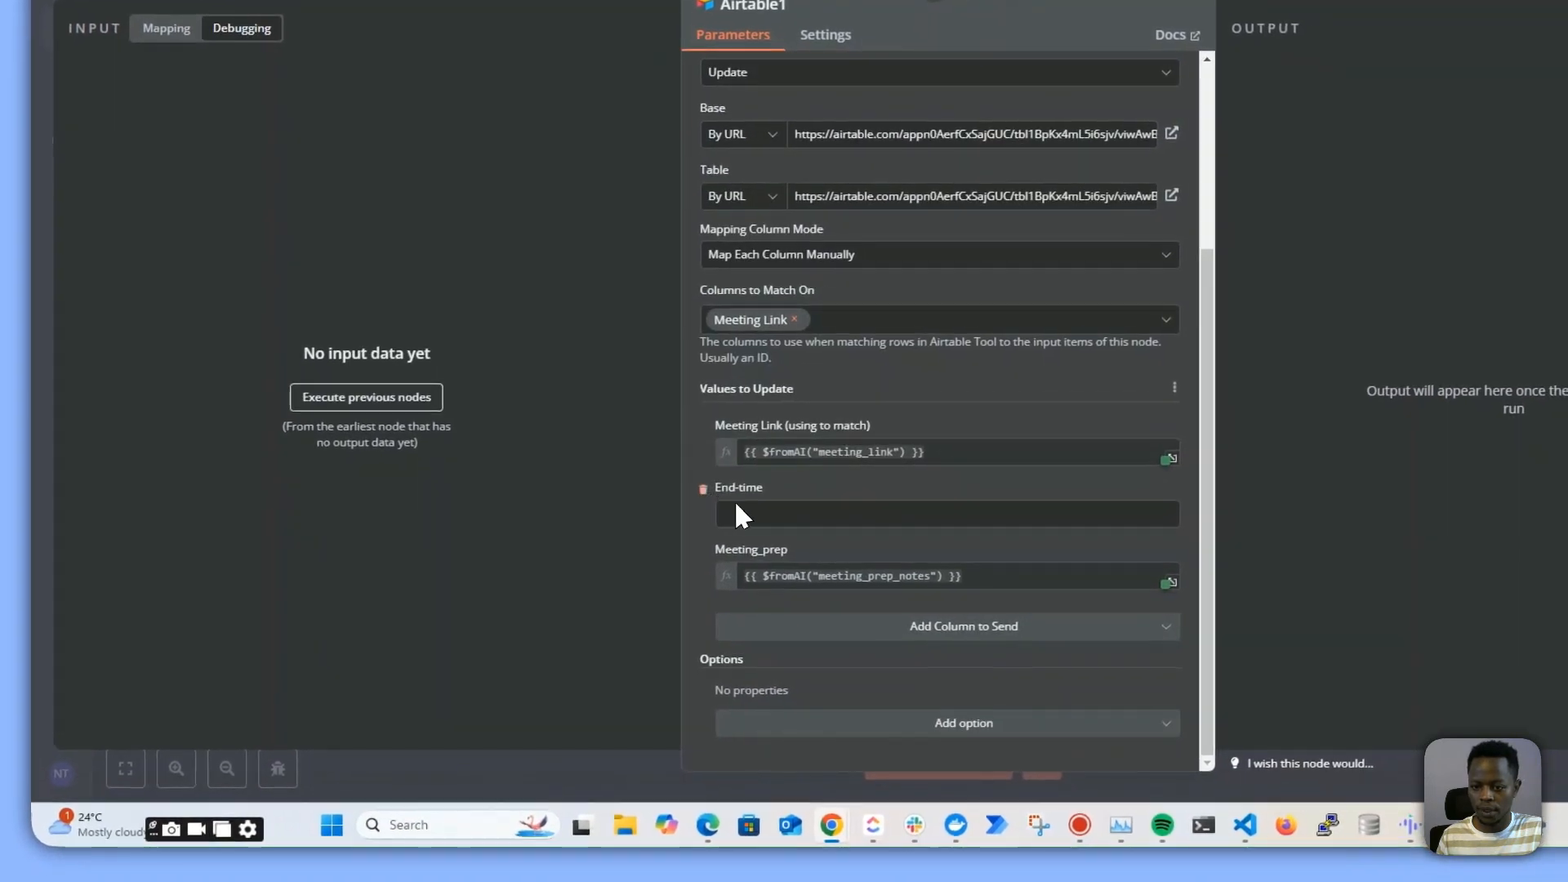
left_click(733, 495)
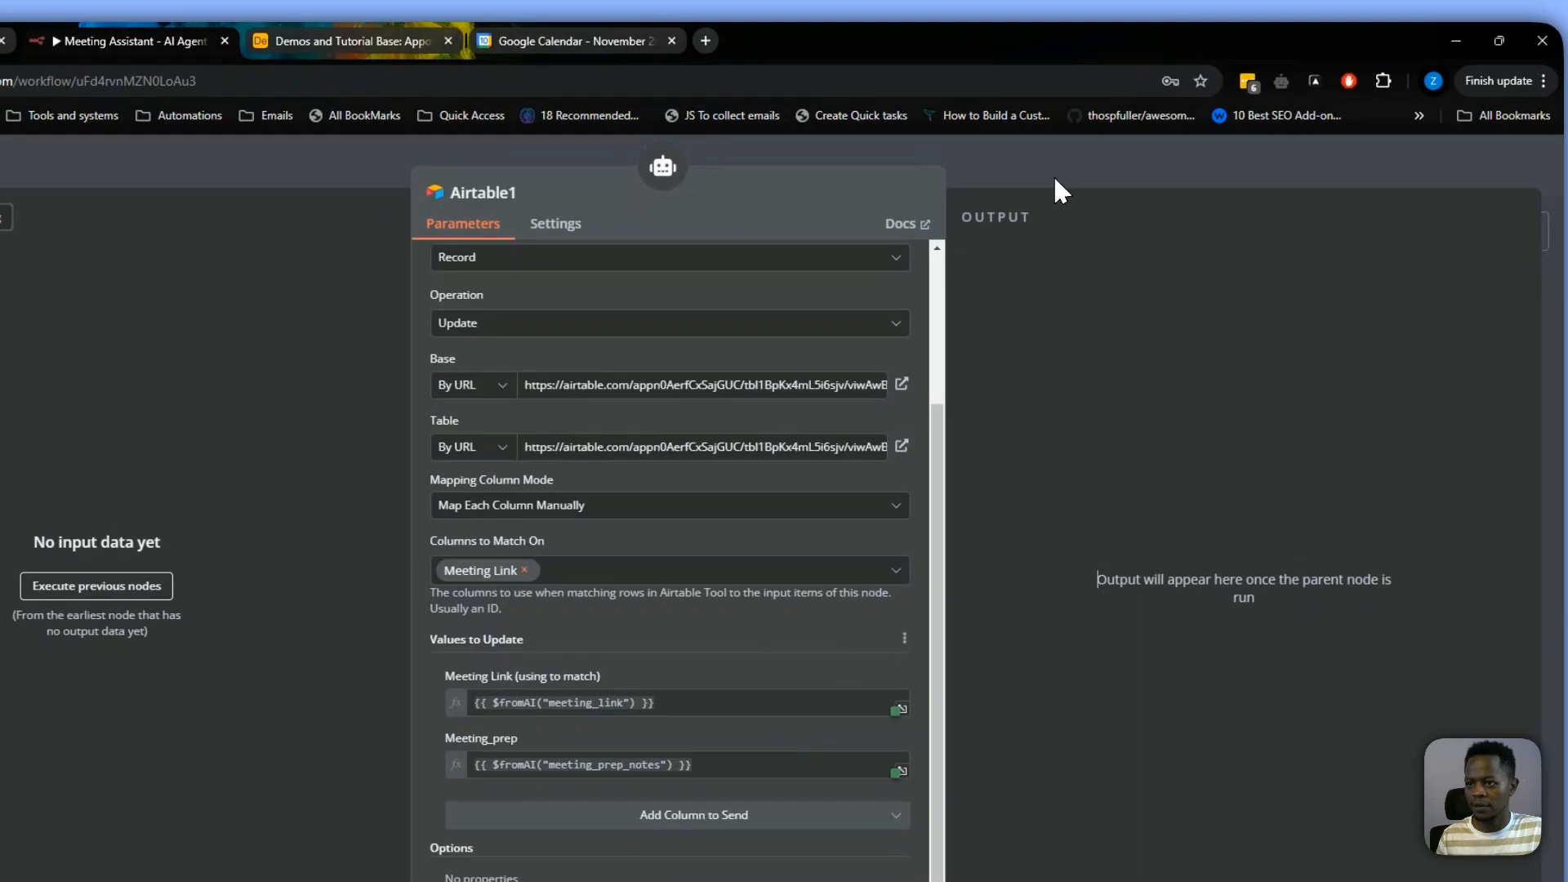
left_click(1055, 178)
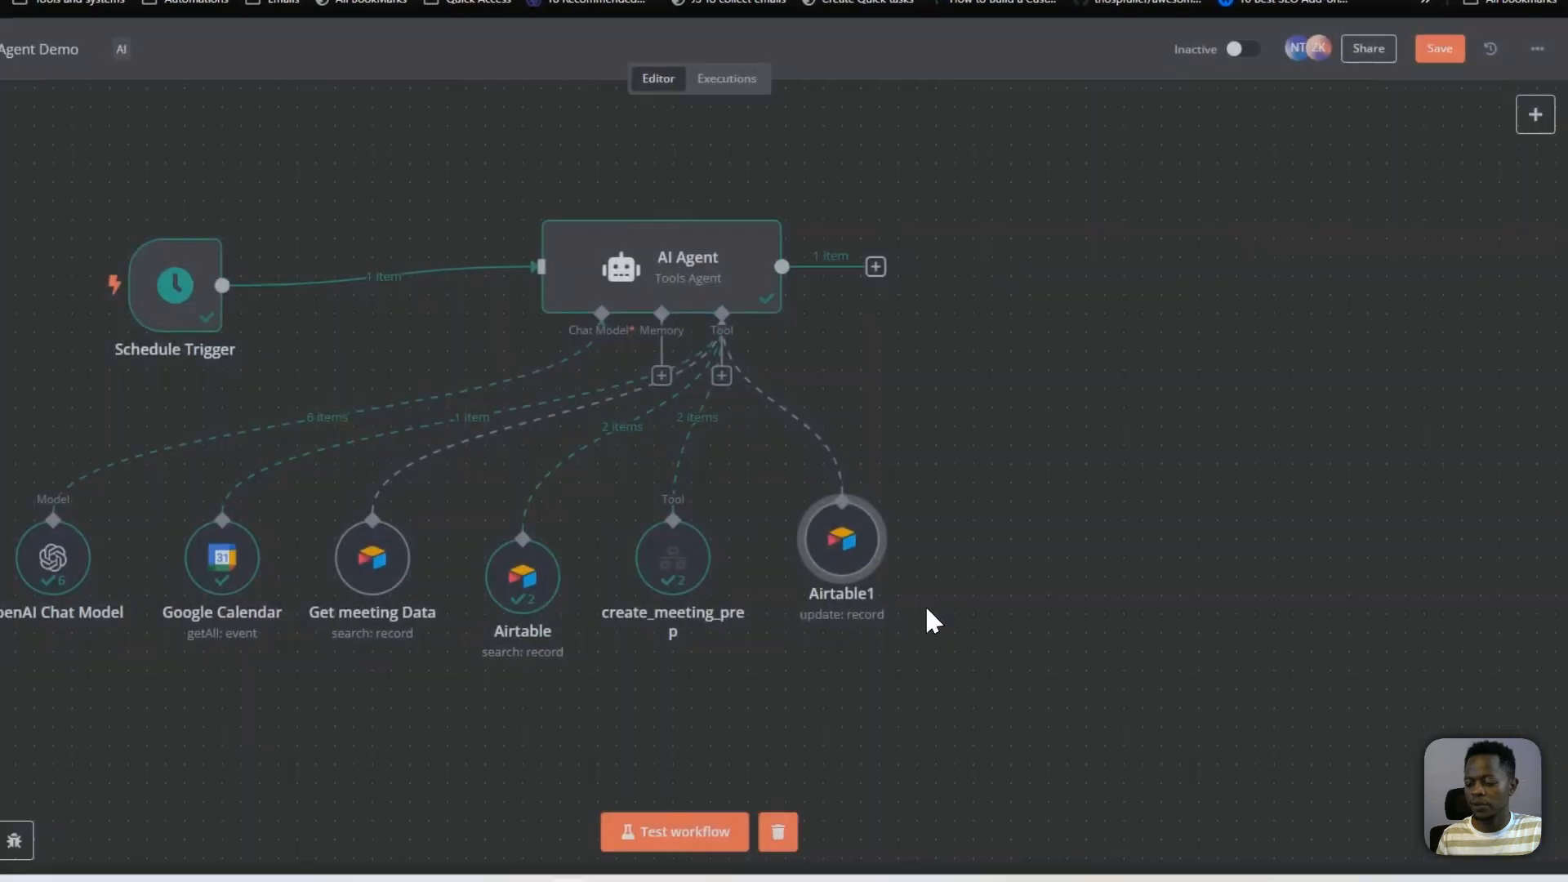
Test the workflow and widen the Meeting_prep column of the Appointments & Calls table in Airtable
left_click(805, 763)
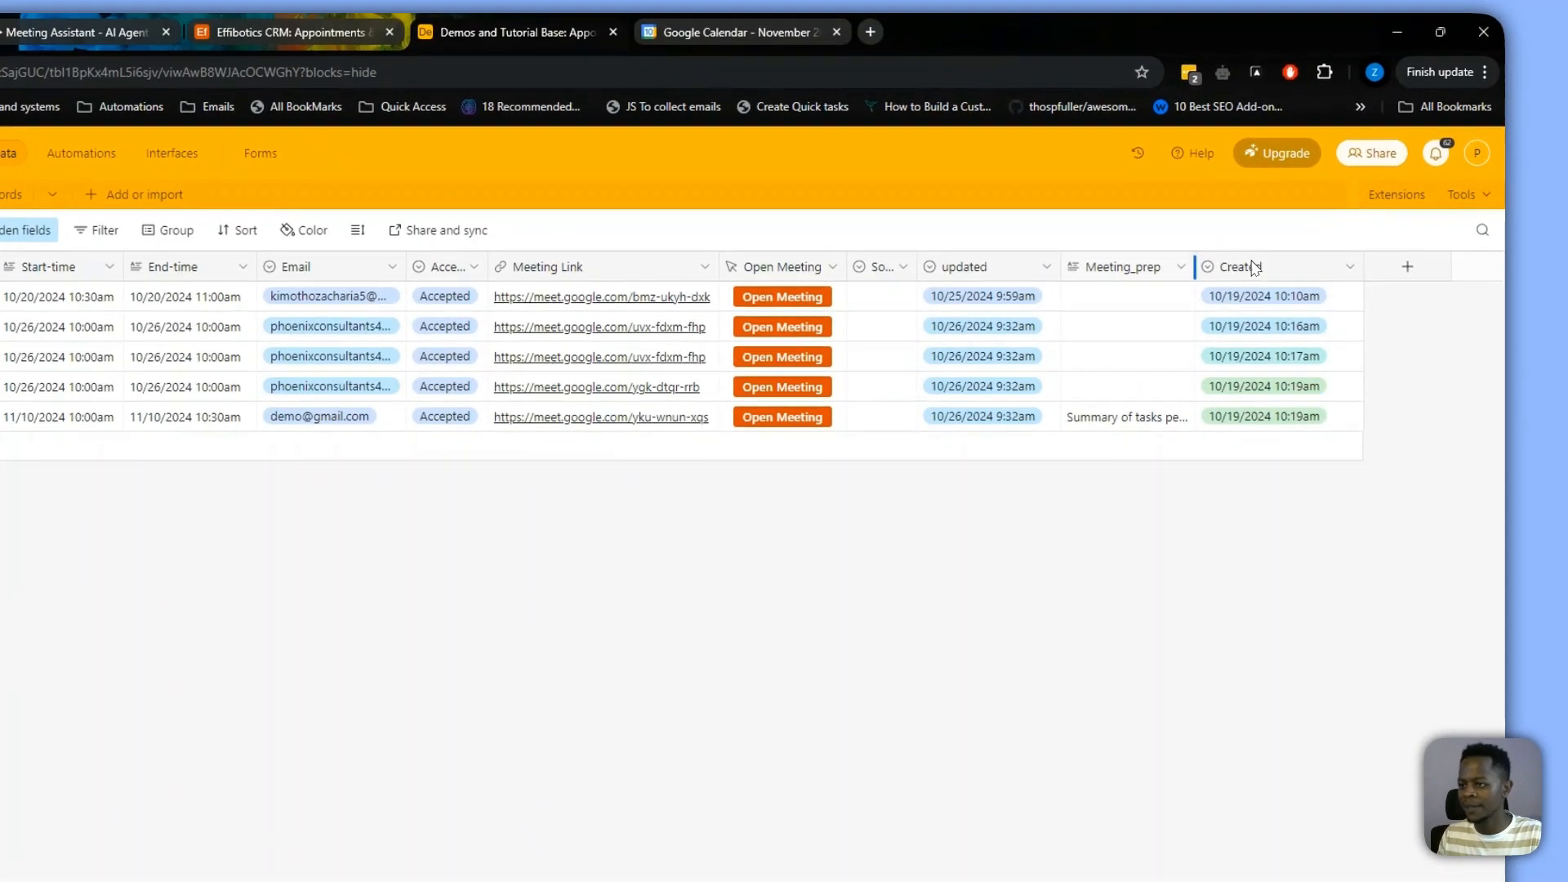
left_click_drag(1256, 237, 1330, 239)
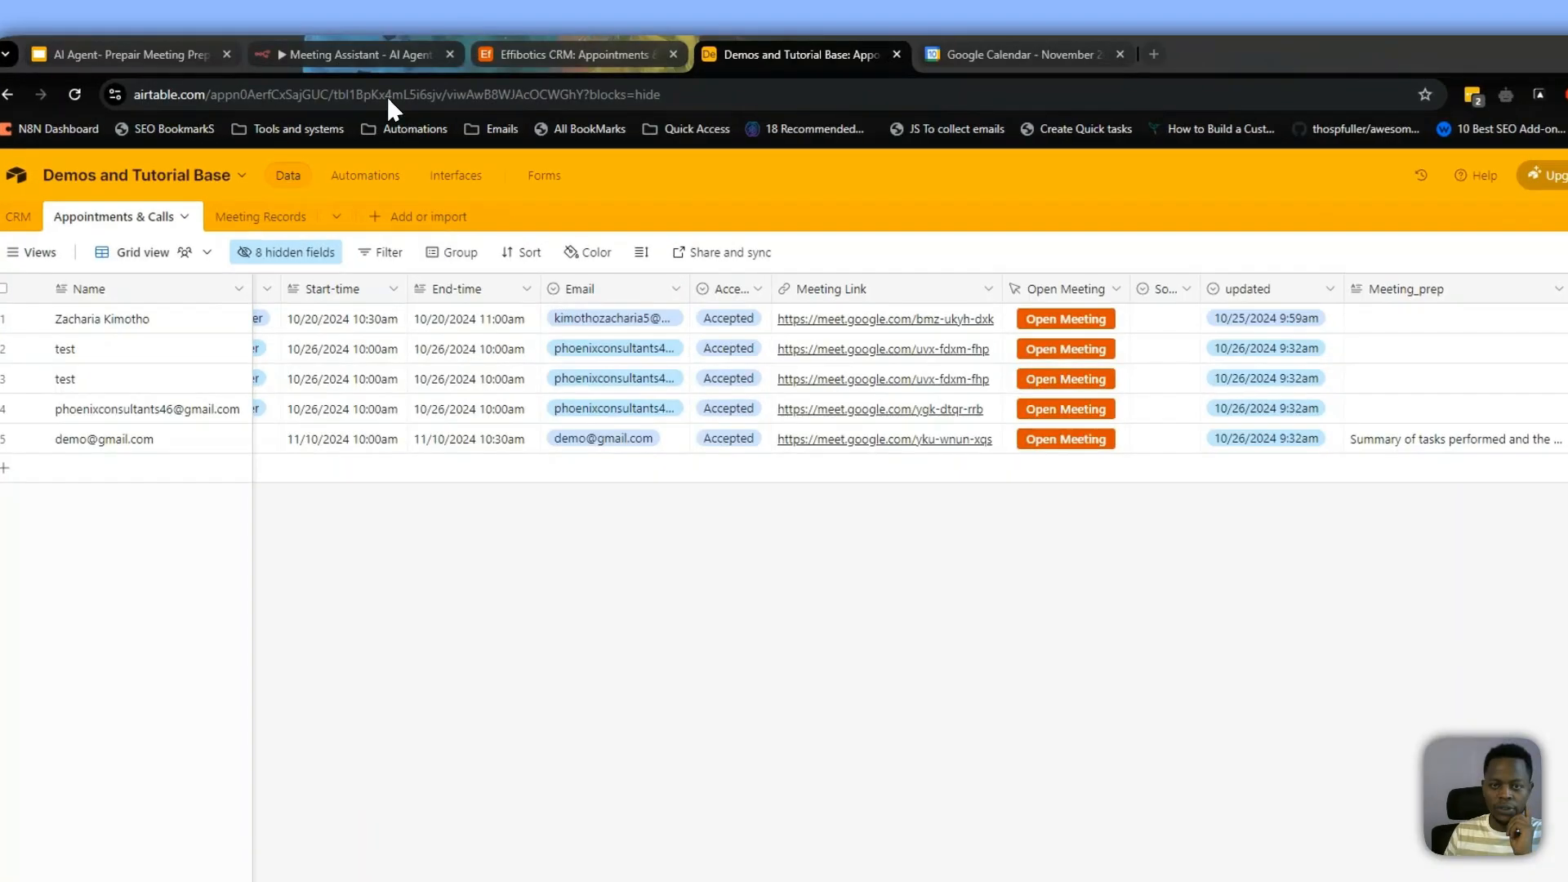
Review the Schedule Trigger's rules in n8n and check the Appointments & Calls records in Airtable
left_click(372, 51)
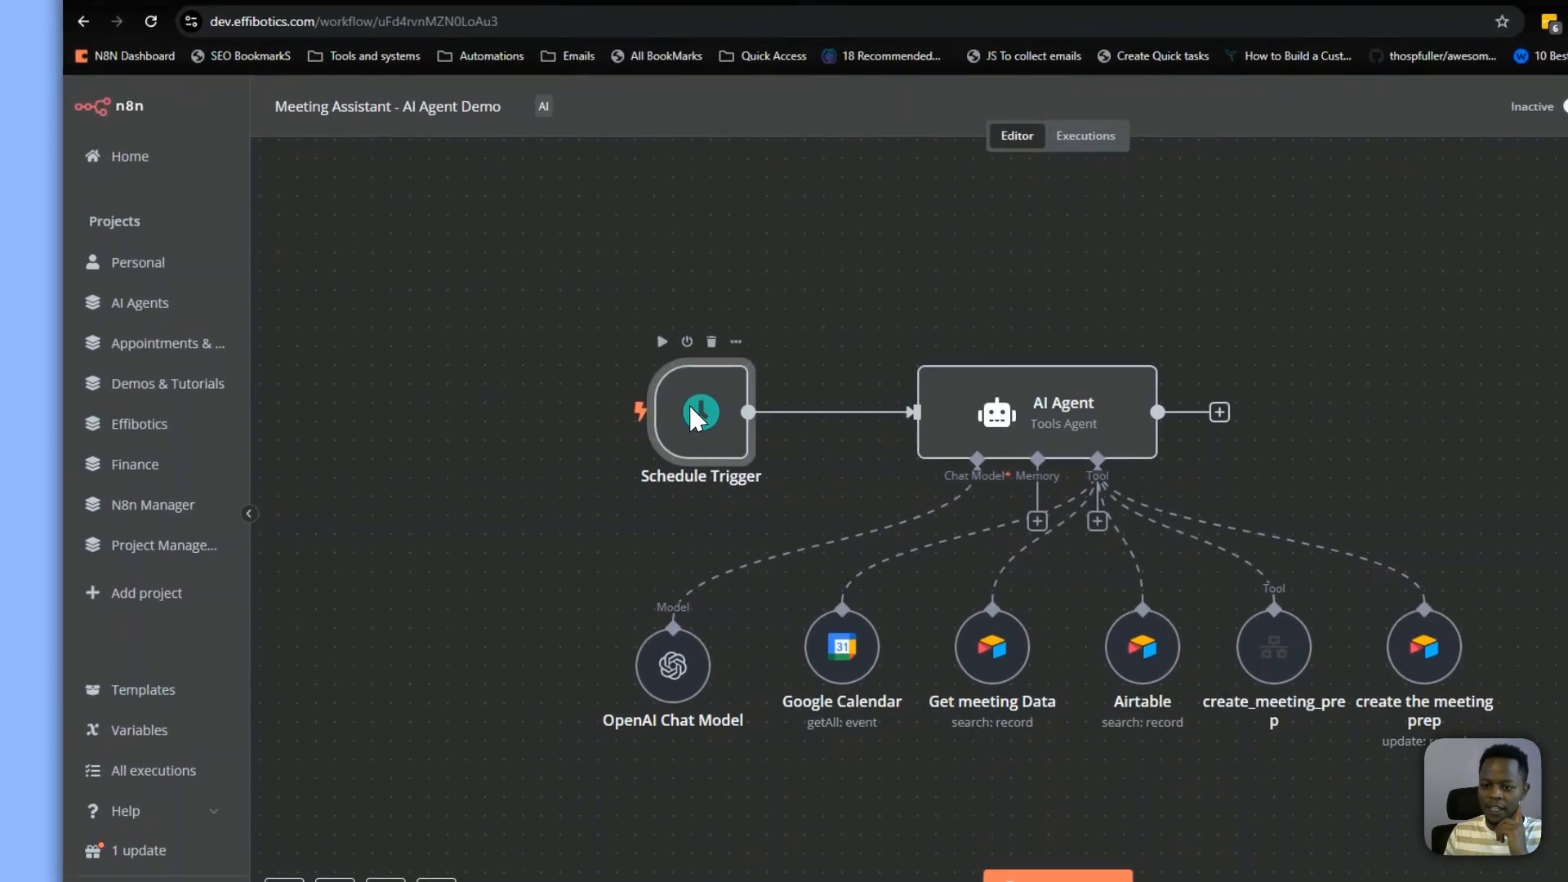
double_click(573, 394)
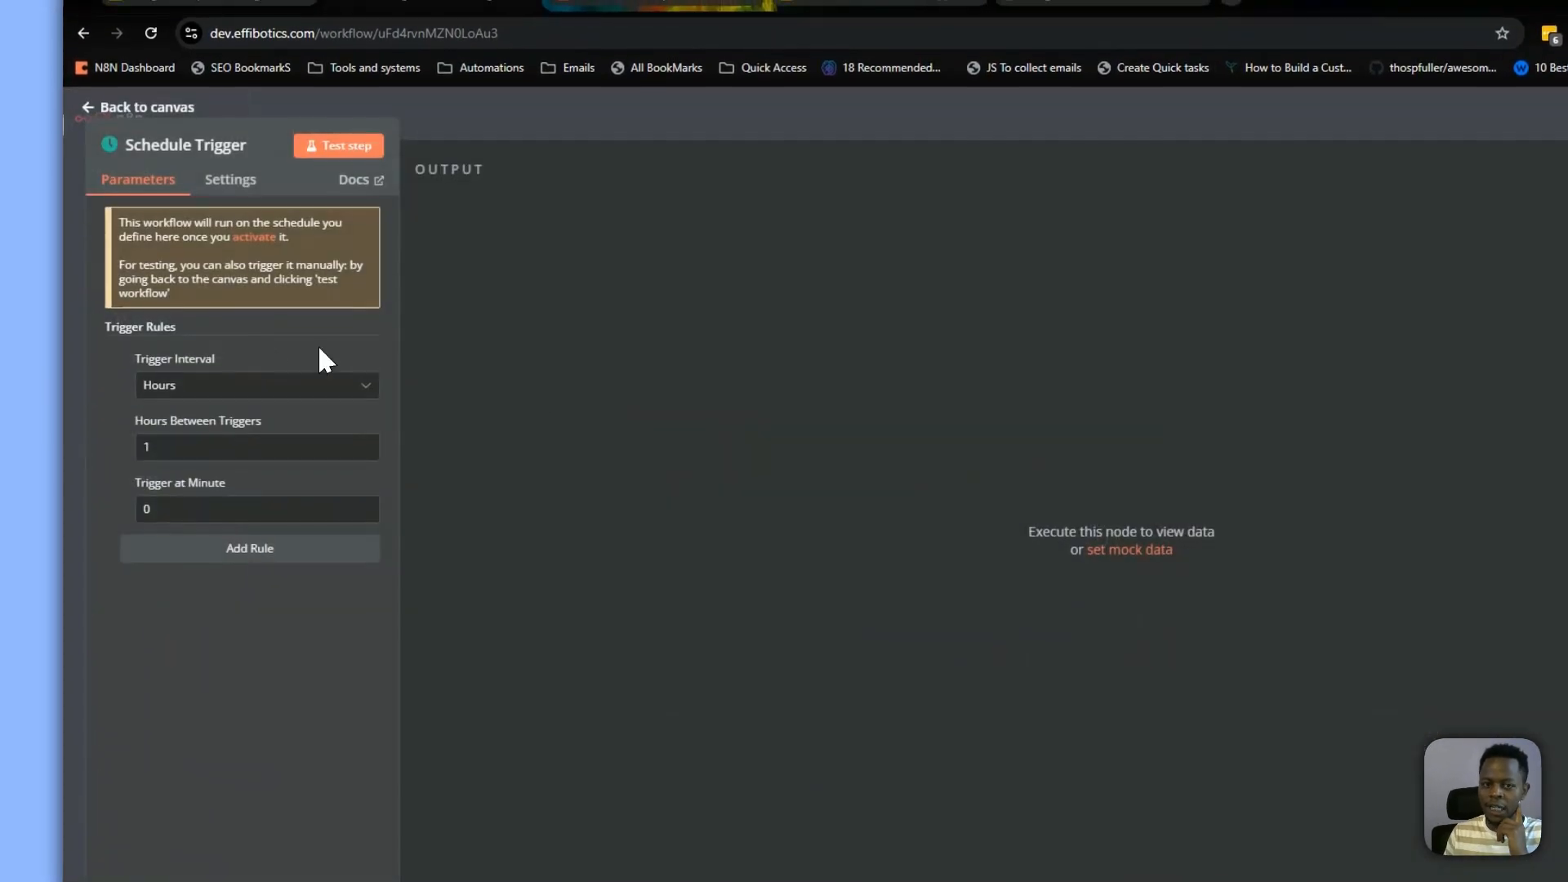
left_click(466, 106)
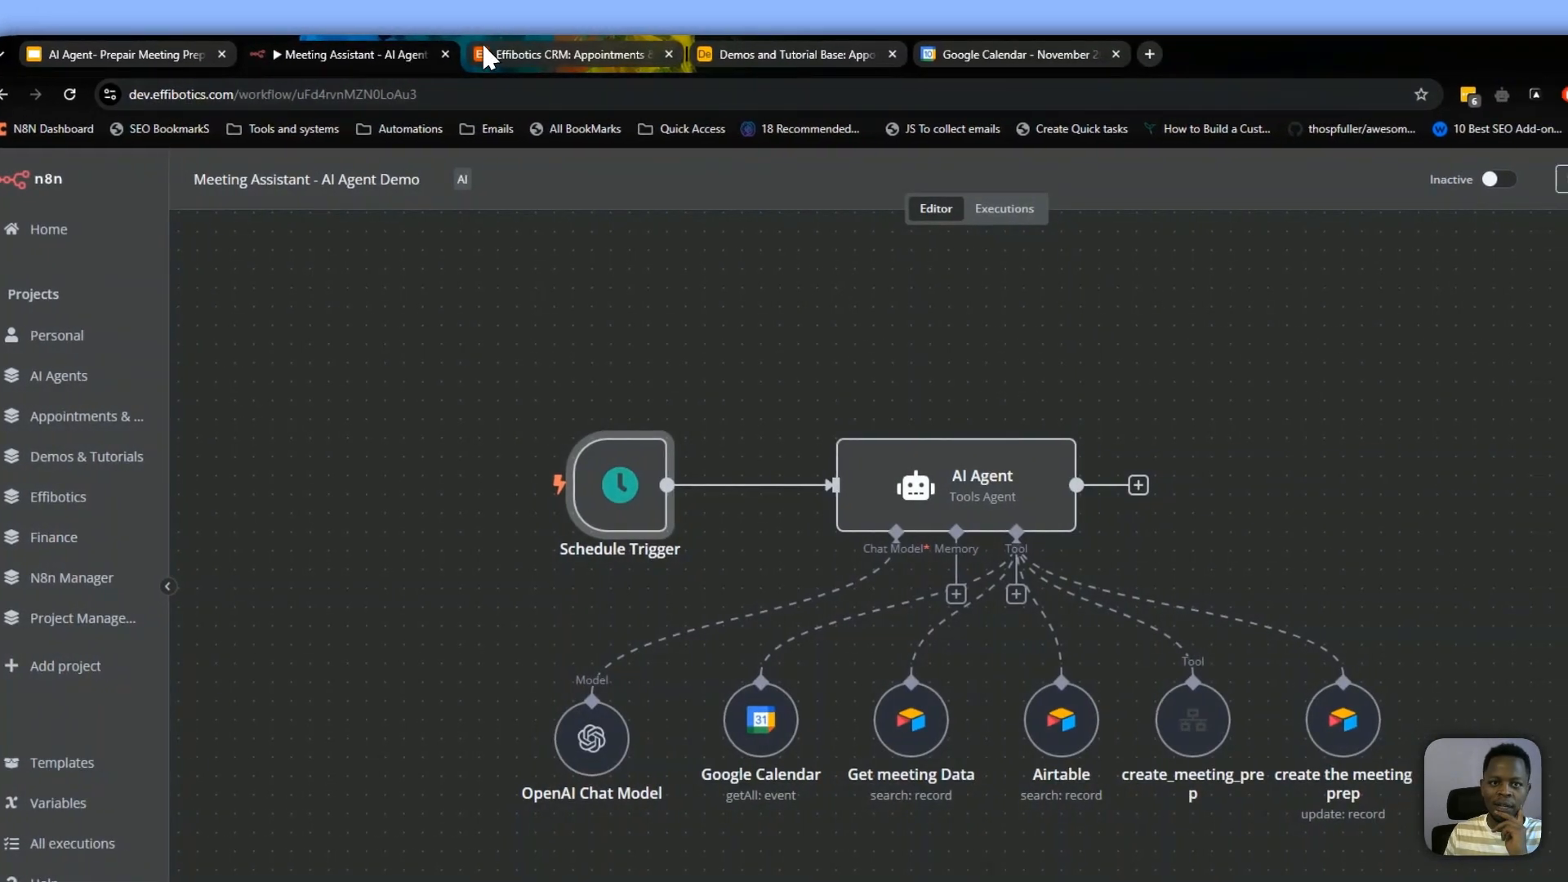
left_click(657, 54)
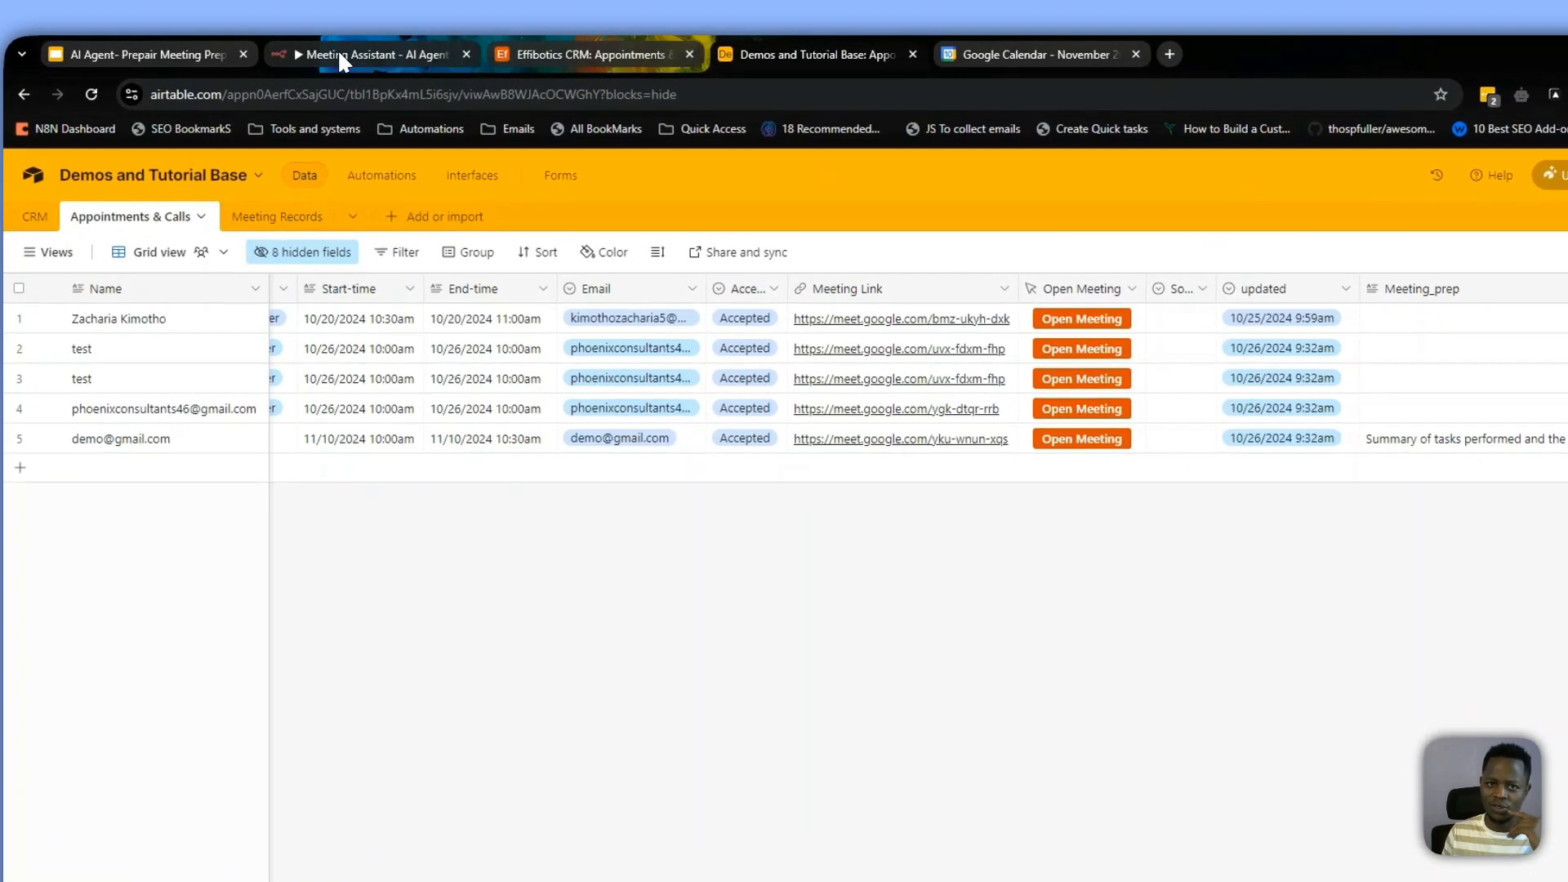
left_click(351, 51)
left_click_drag(527, 323, 1565, 881)
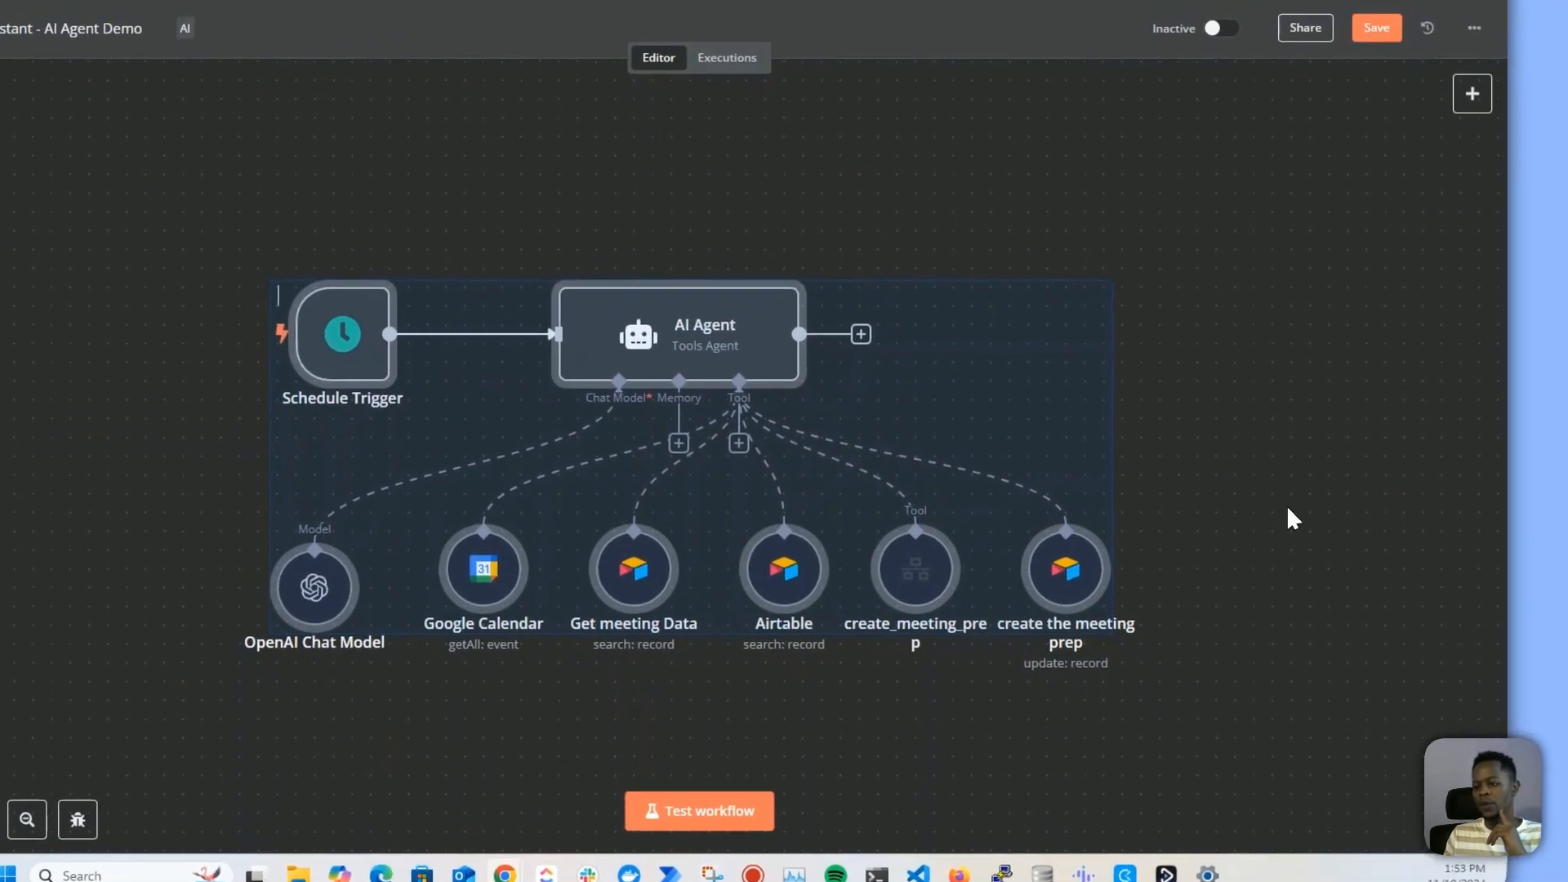
left_click(1287, 503)
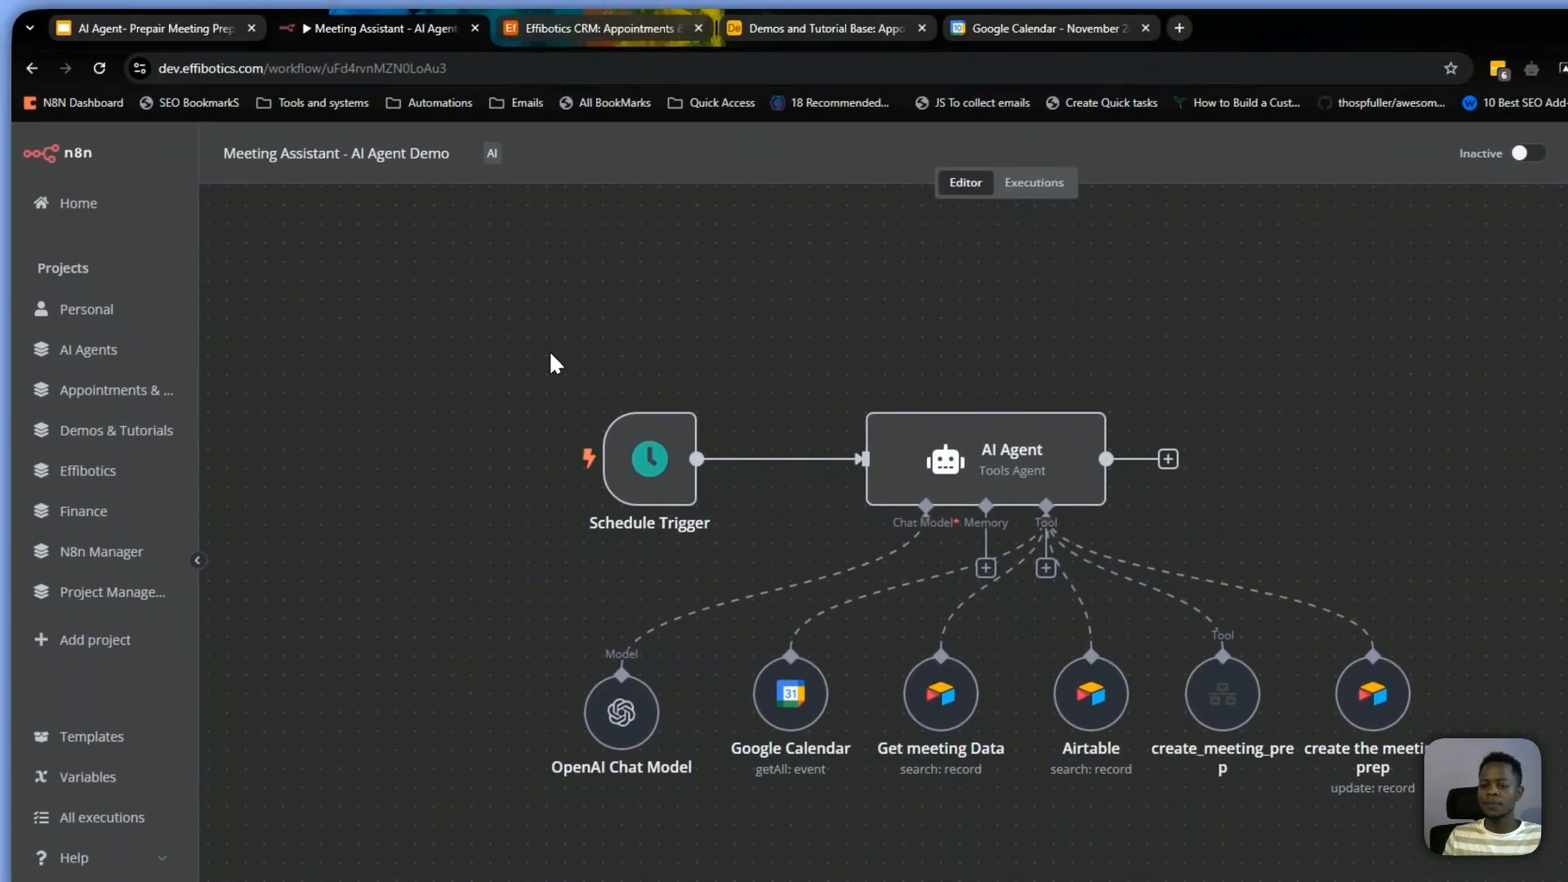
left_click_drag(253, 296, 1208, 769)
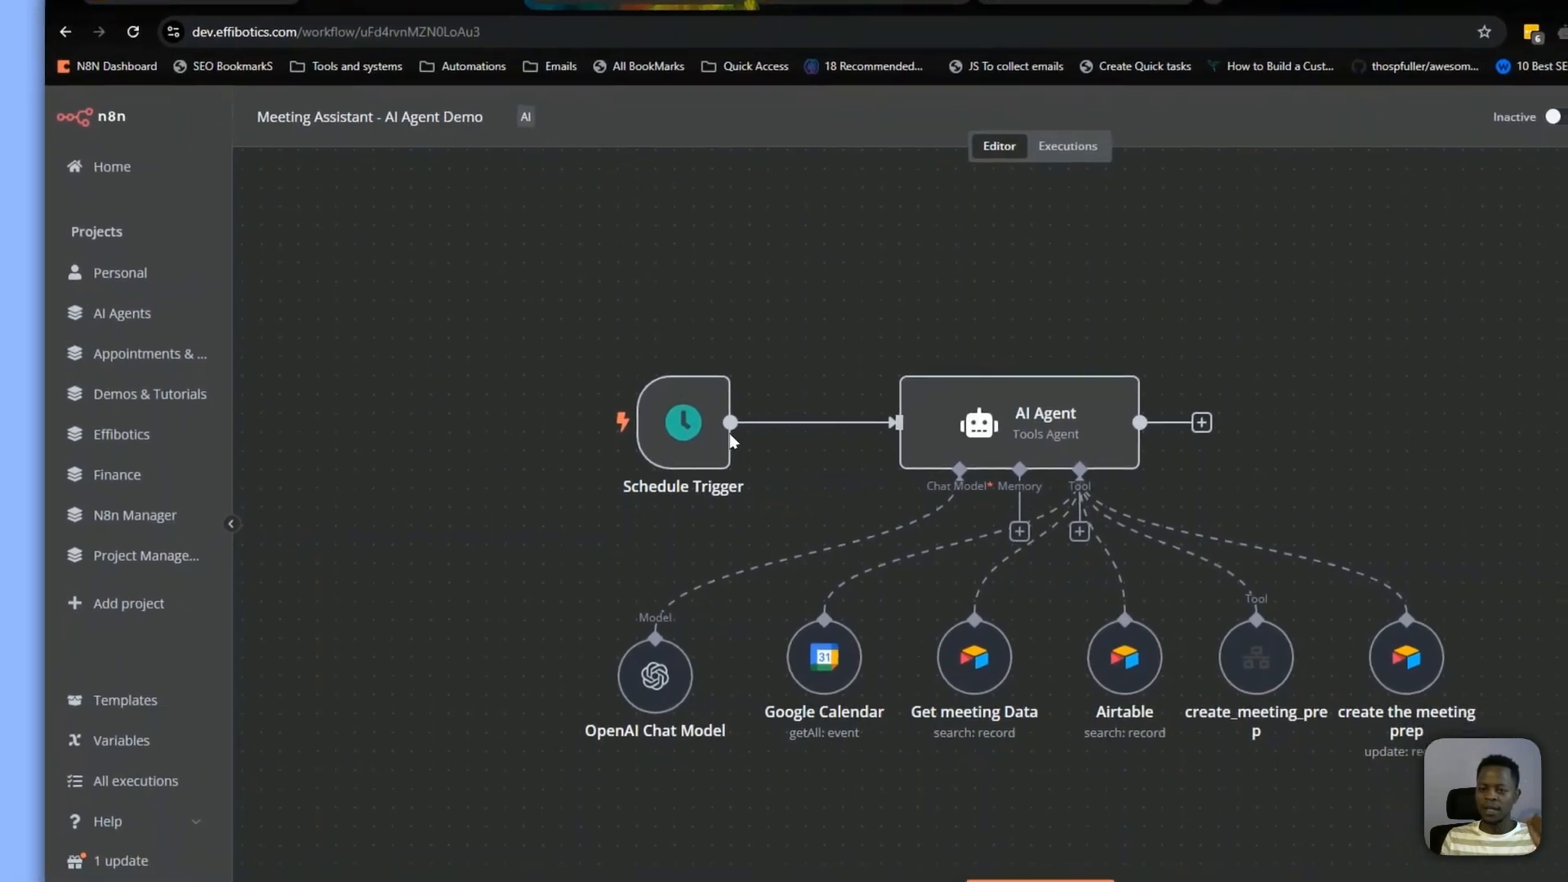
left_click_drag(408, 296, 1567, 833)
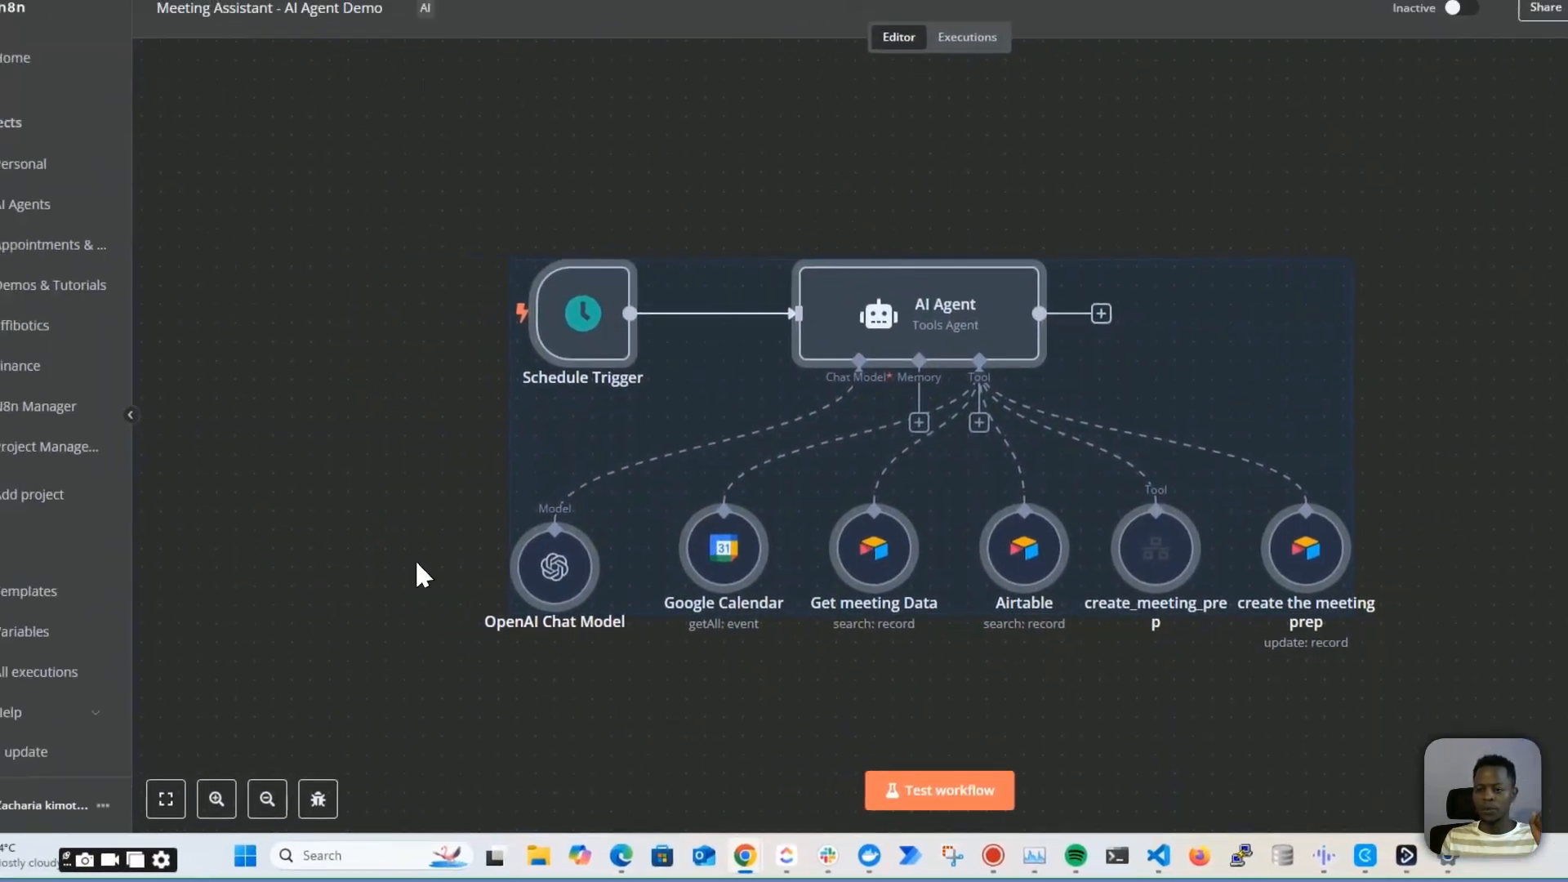
left_click(319, 325)
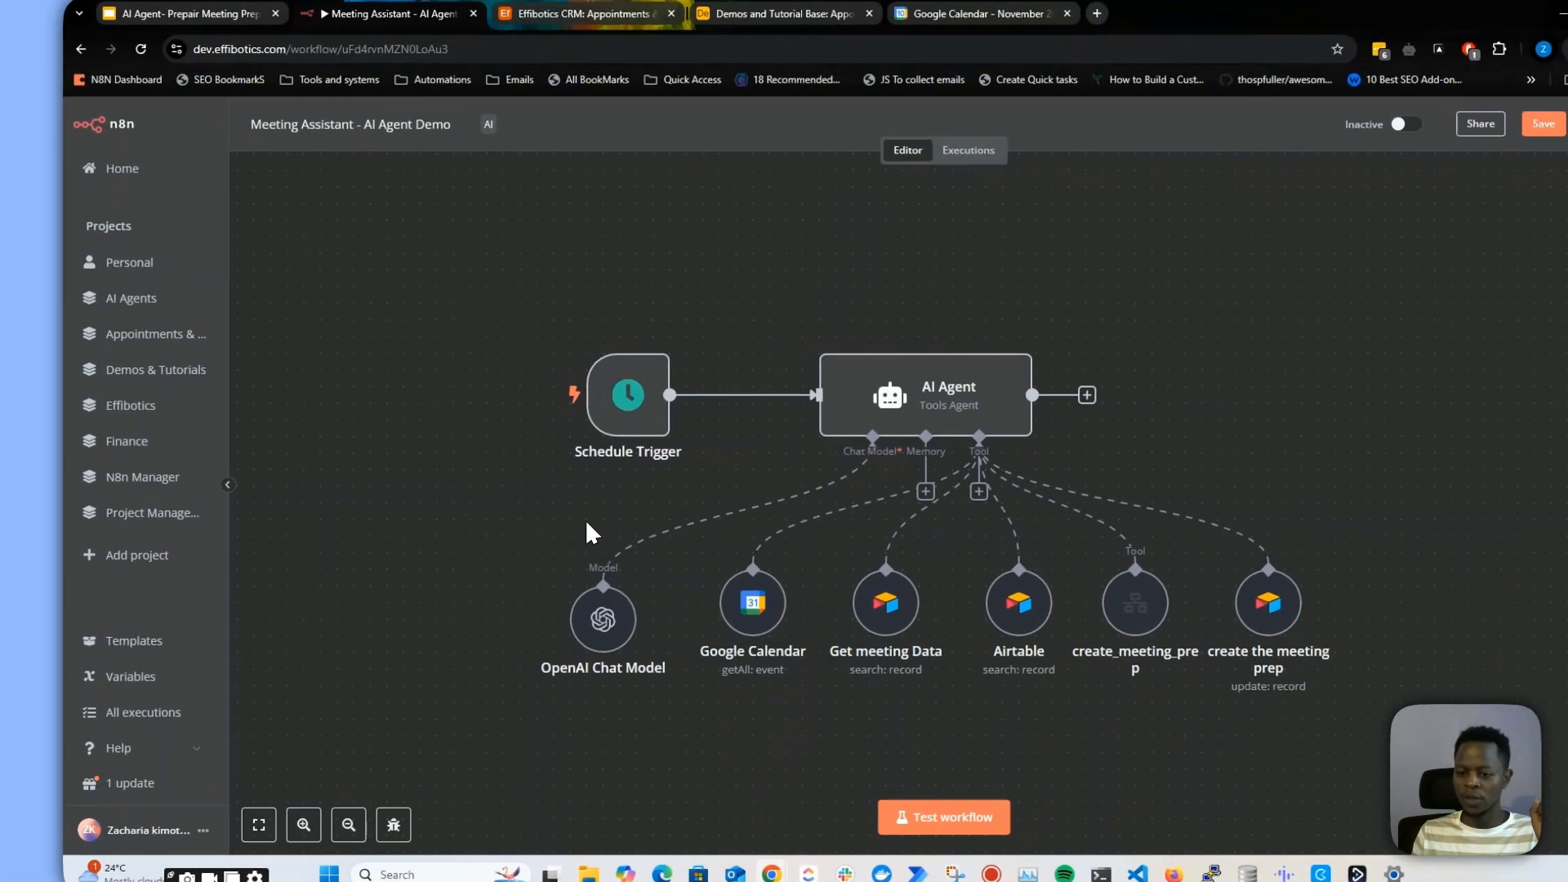
left_click_drag(404, 260, 1327, 733)
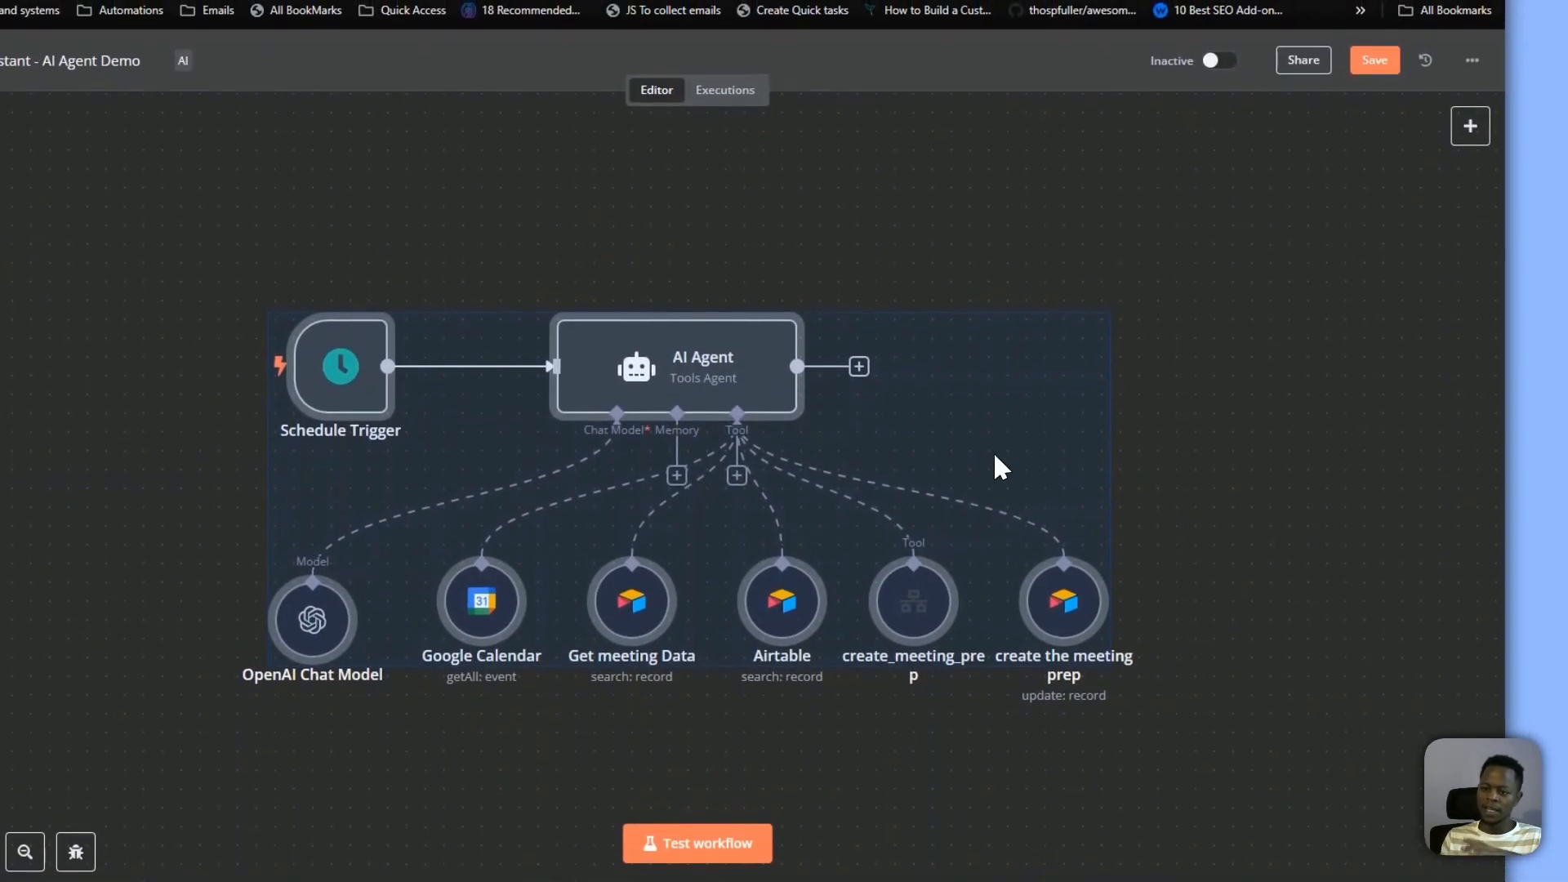
left_click(1119, 467)
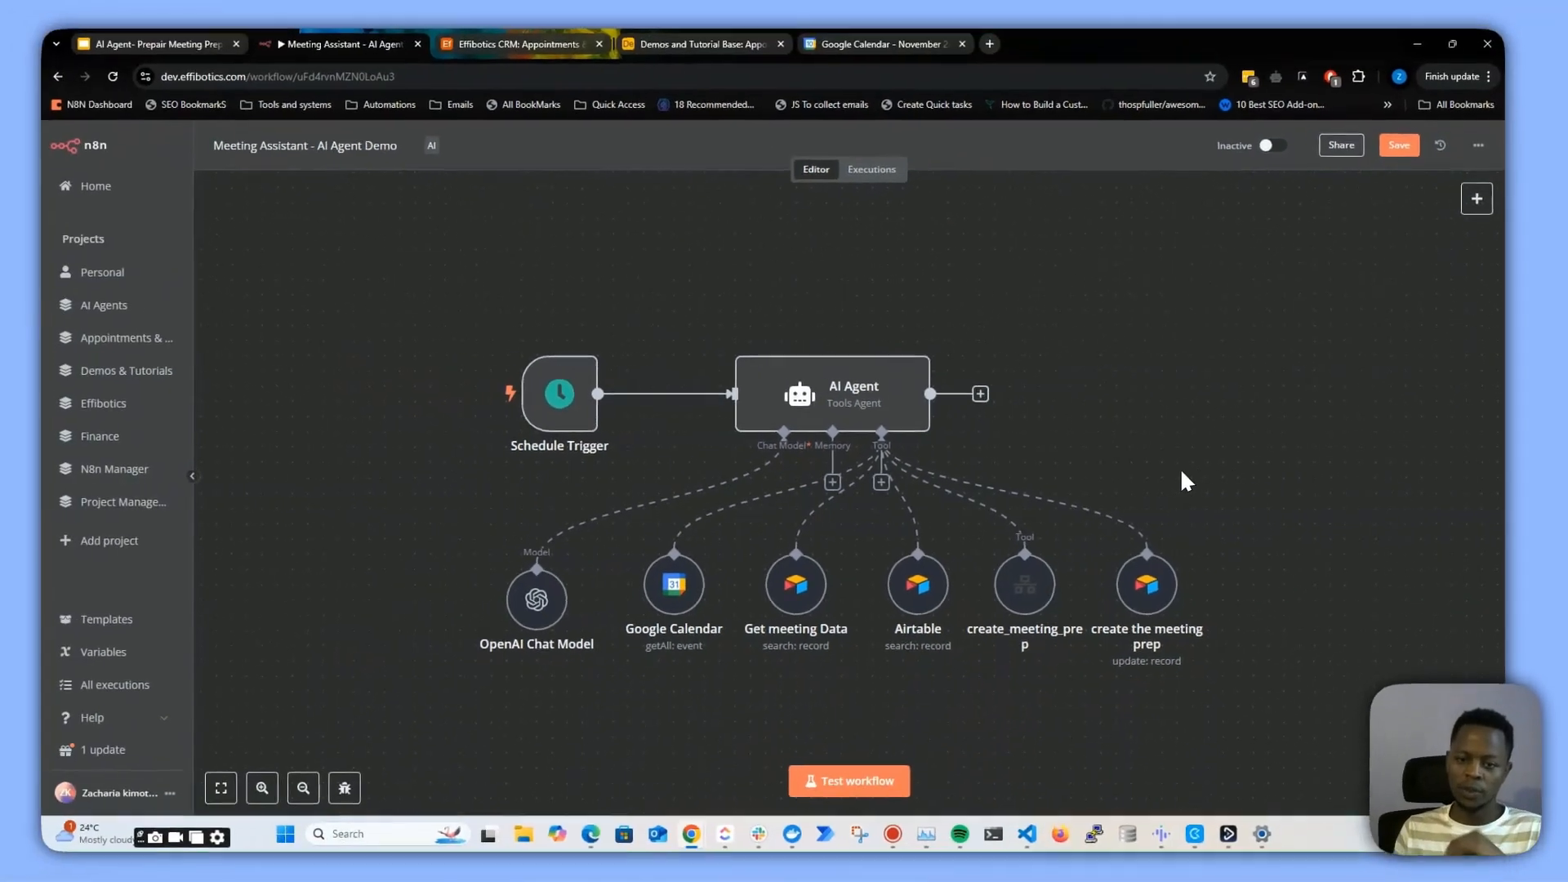